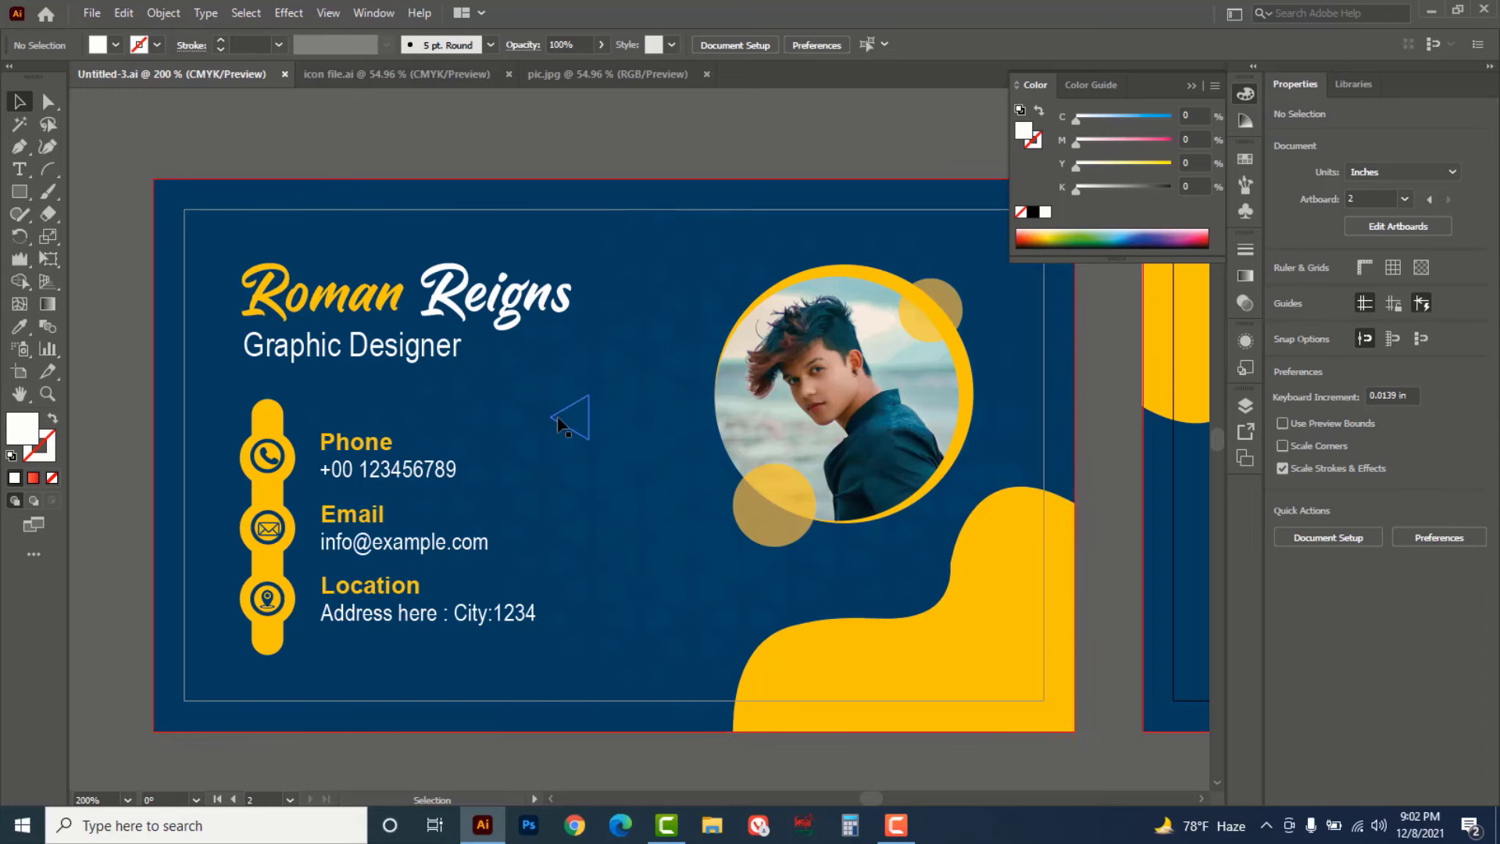
- Preview the finished Roman Reigns card by hiding panels, zooming and panning across both artboards
{"action": "key", "text": "Tab"}
{"action": "key", "text": "z"}
{"action": "left_click", "coordinate": [425, 385]}
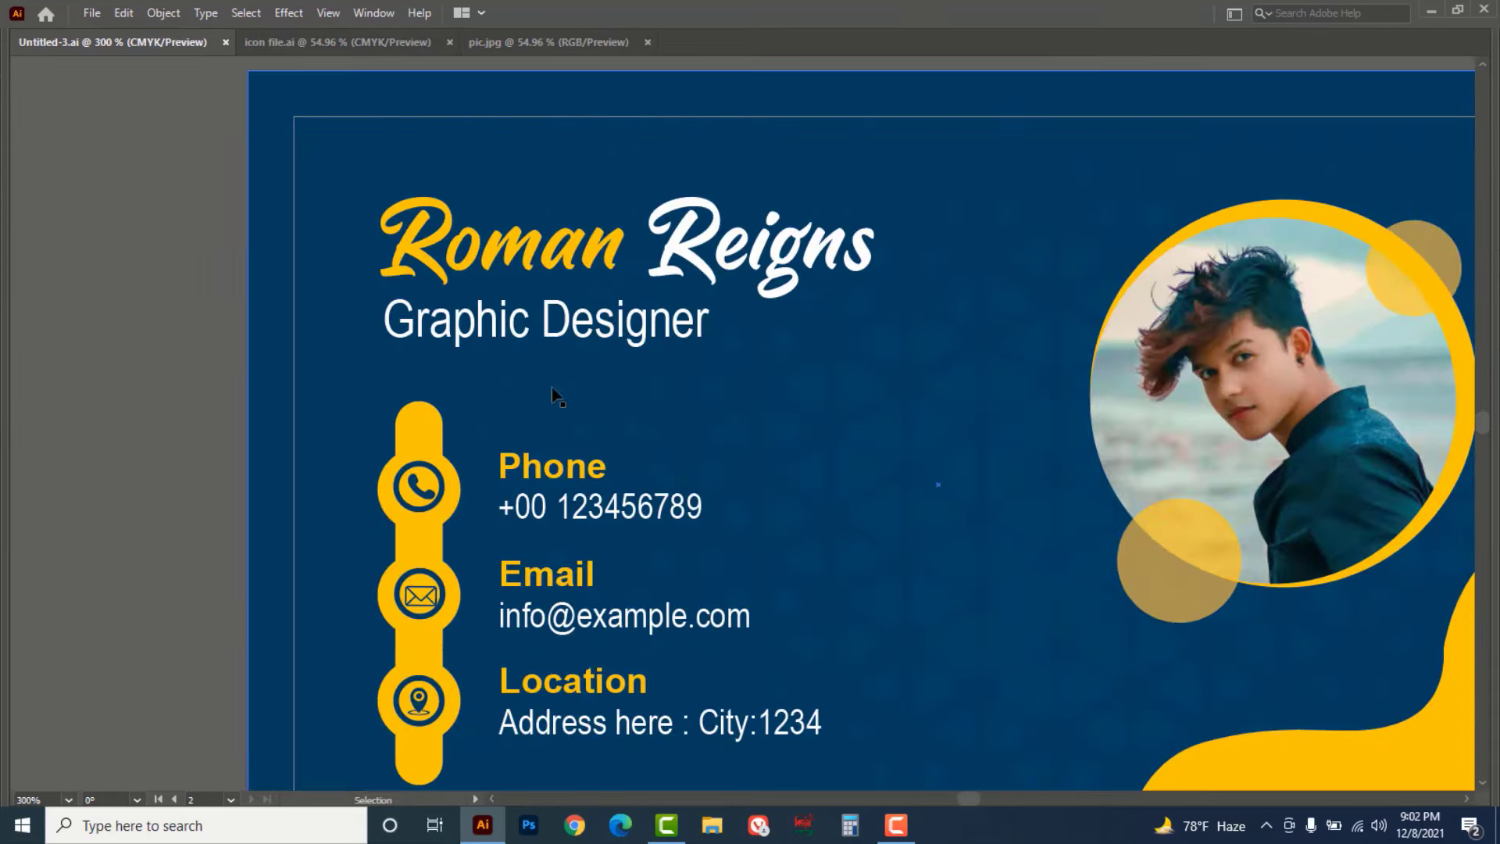
{"action": "key", "text": "ctrl+minus"}
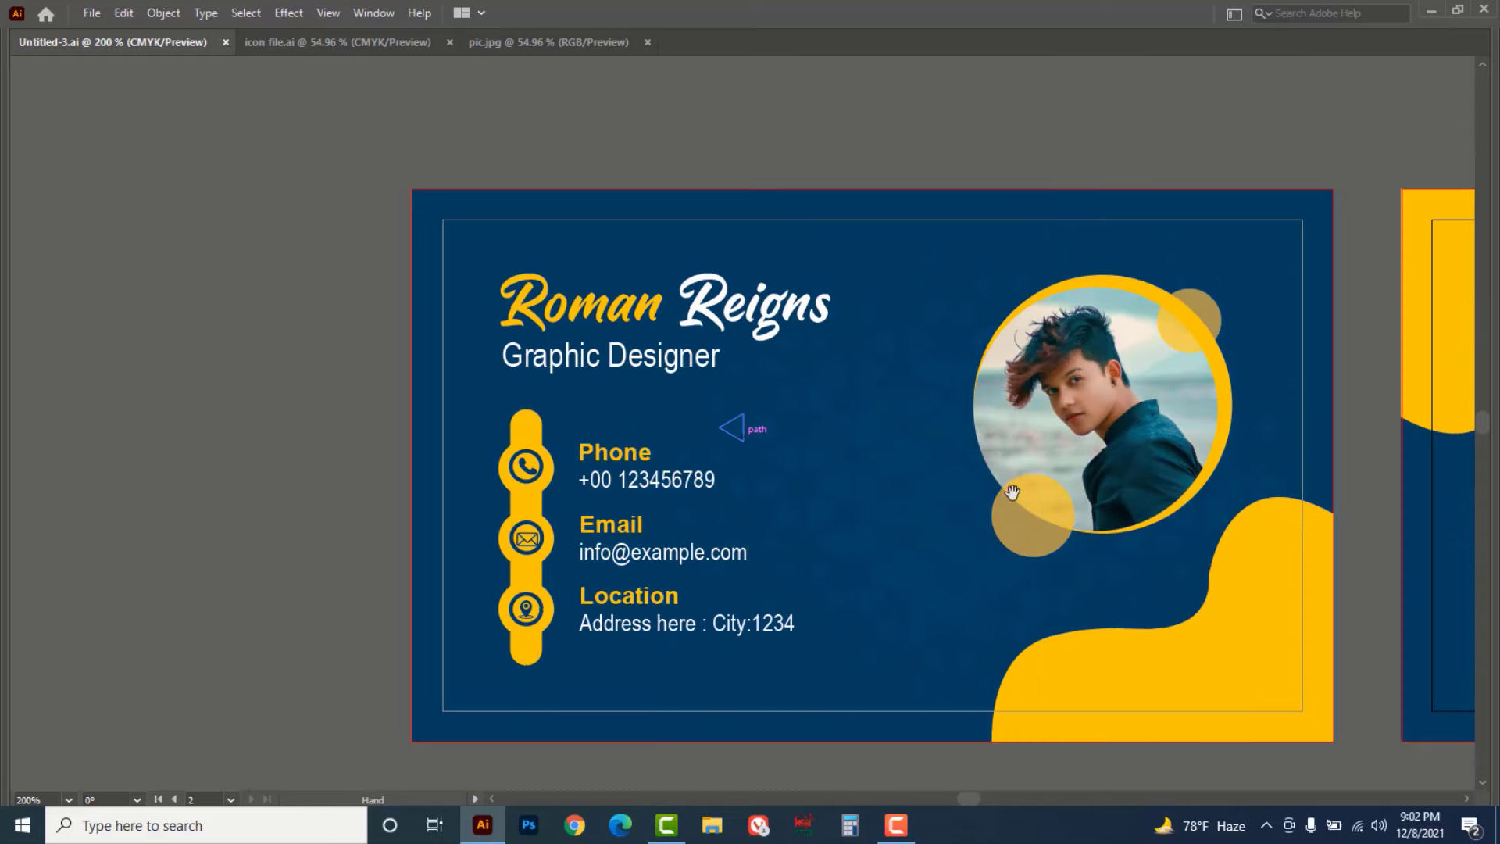
{"action": "left_click_drag", "start_coordinate": [1026, 488], "coordinate": [766, 462]}
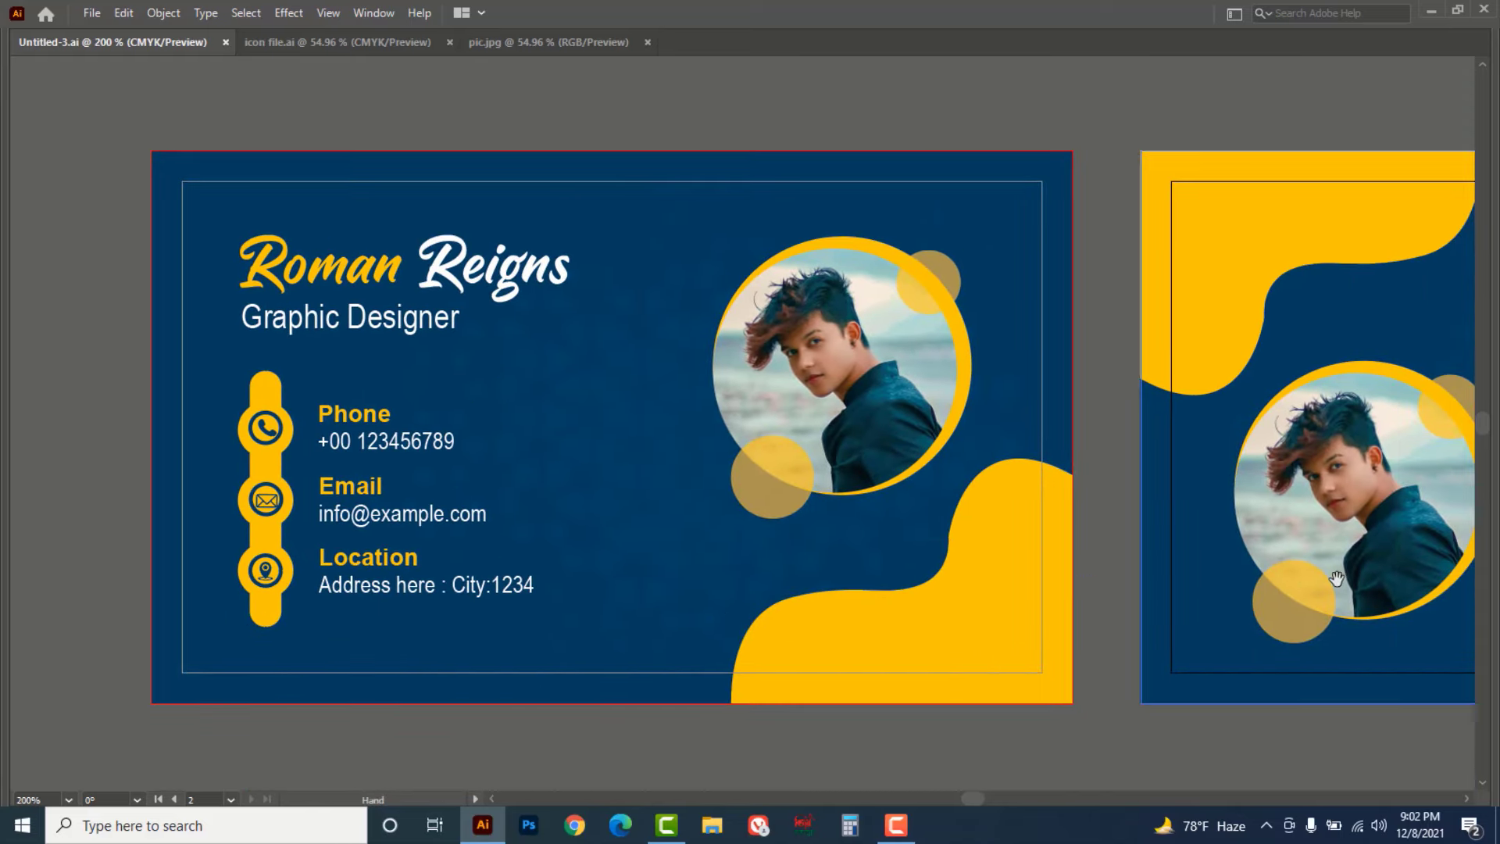
{"action": "left_click_drag", "start_coordinate": [932, 580], "coordinate": [682, 582]}
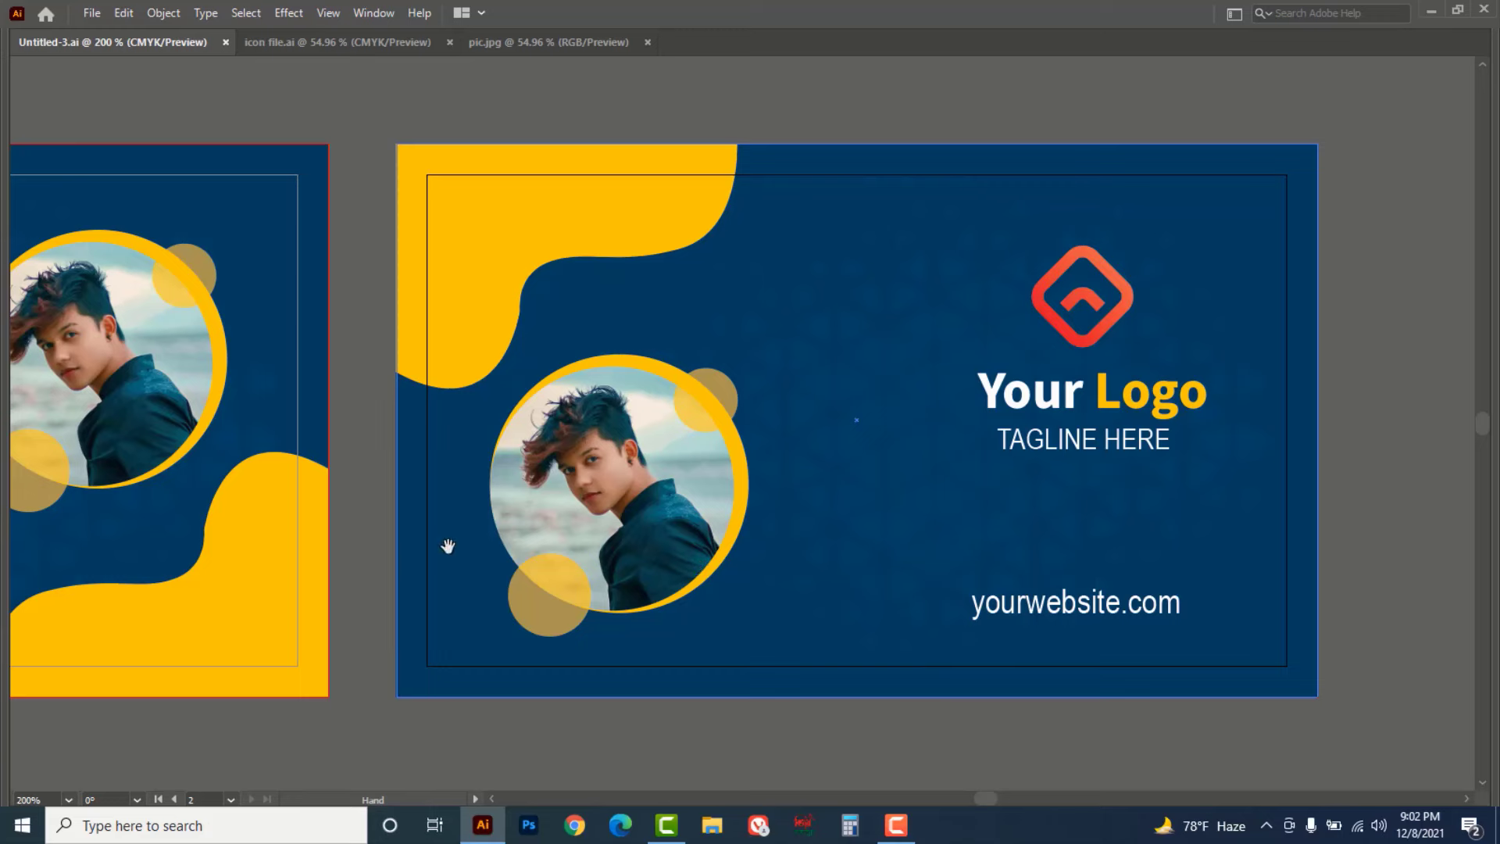
{"action": "left_click_drag", "start_coordinate": [445, 543], "coordinate": [841, 541]}
{"action": "scroll", "coordinate": [485, 543], "scroll_direction": "left", "scroll_amount": 3}
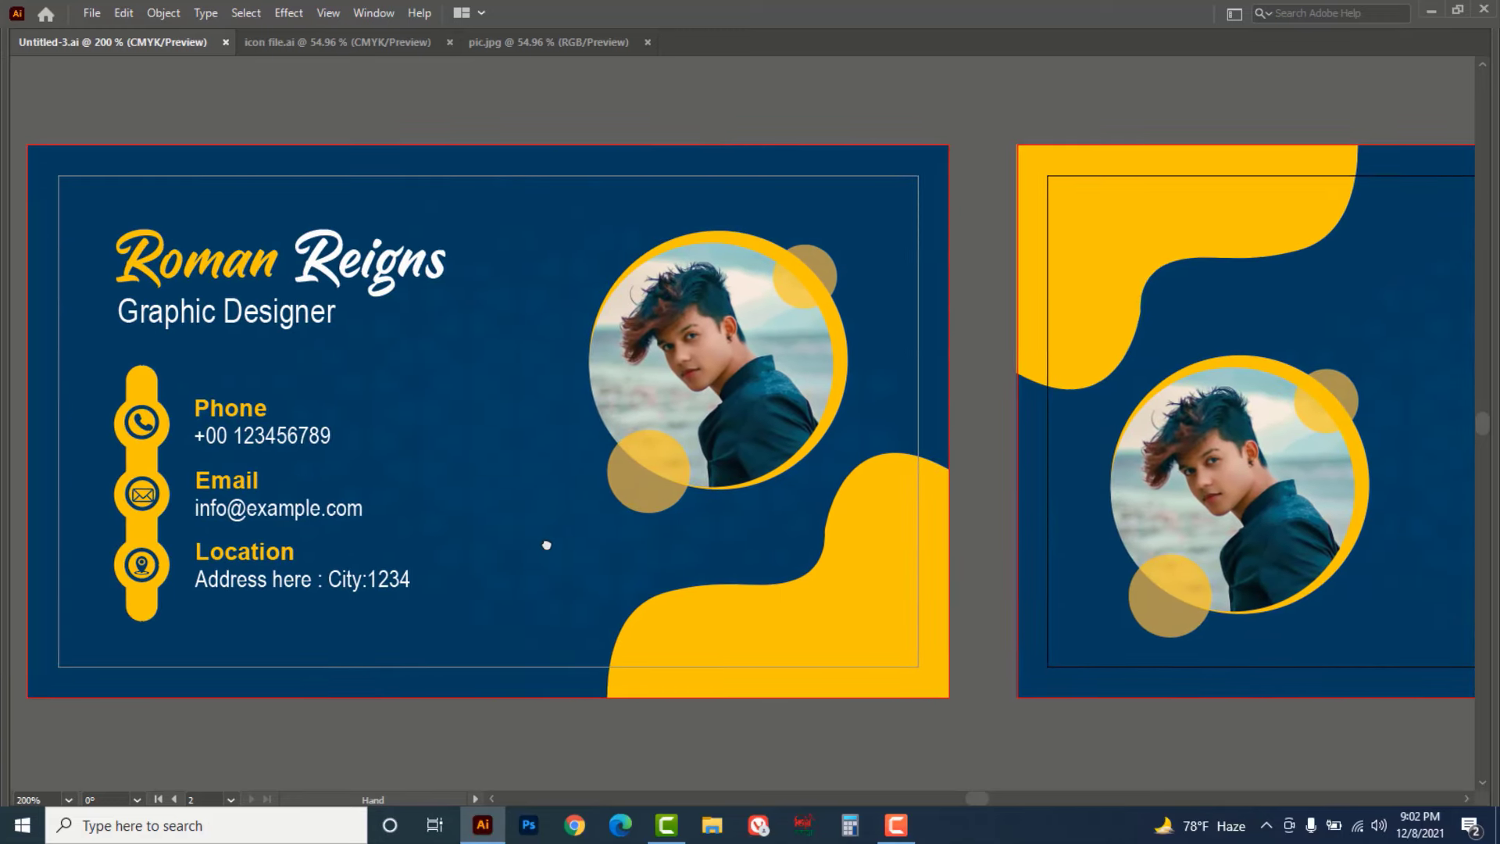
{"action": "key", "text": "v"}
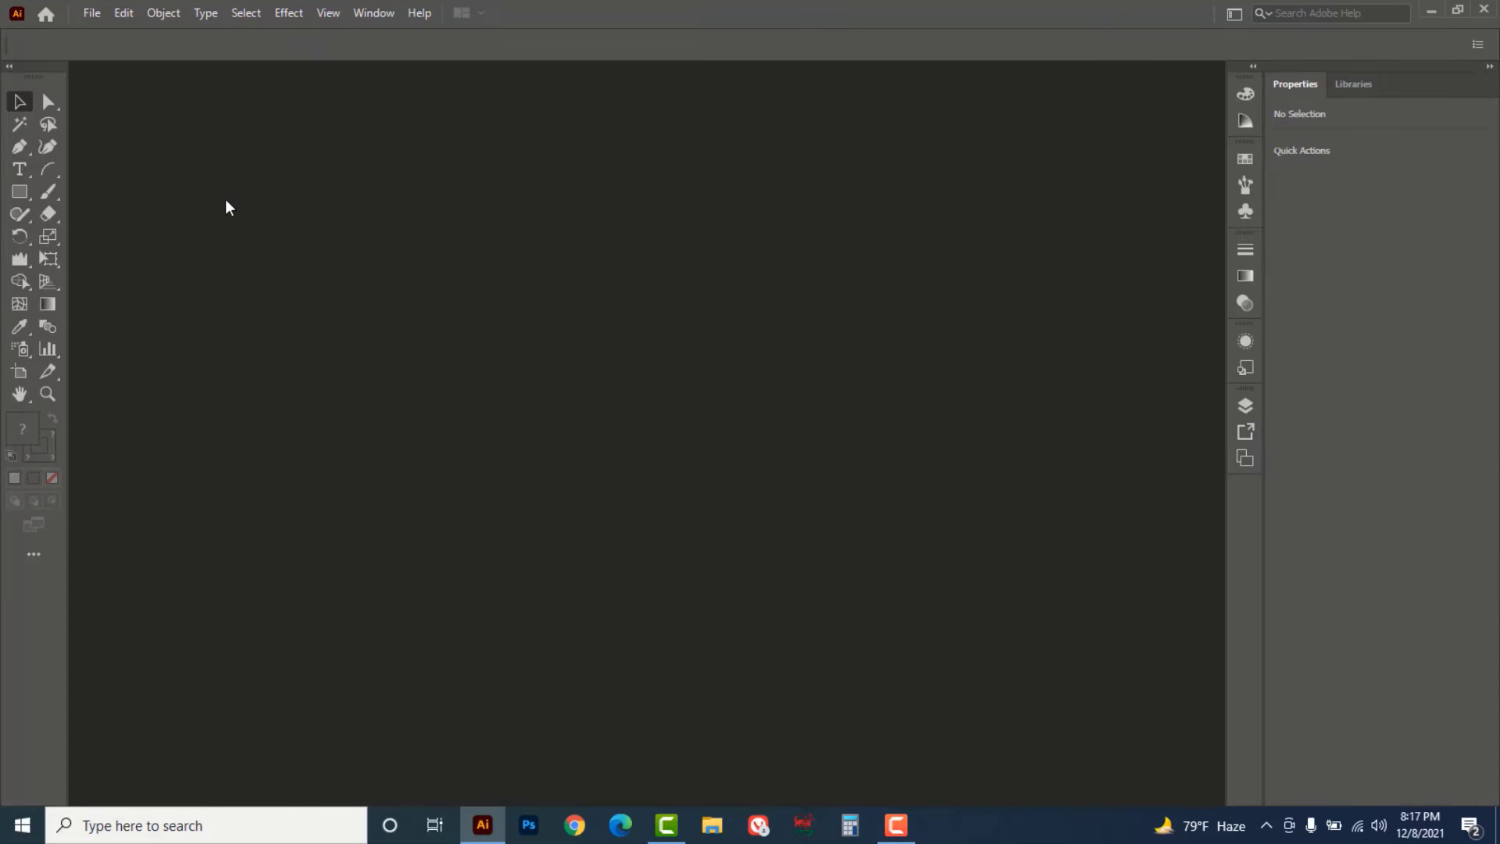
- Start a new document using the Print profile with units in inches
{"action": "left_click", "coordinate": [89, 16]}
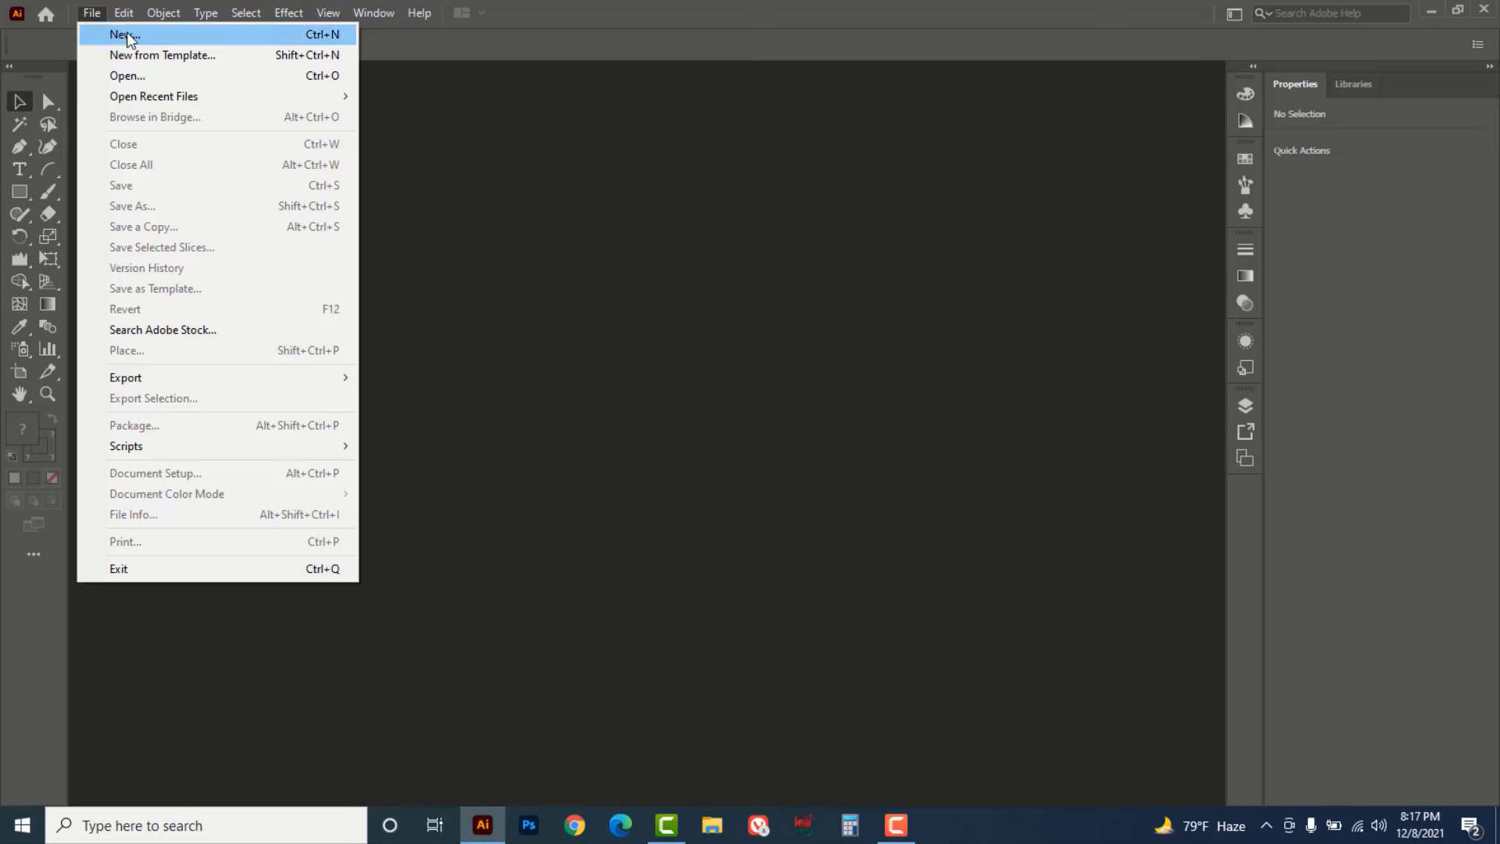
{"action": "left_click", "coordinate": [128, 34]}
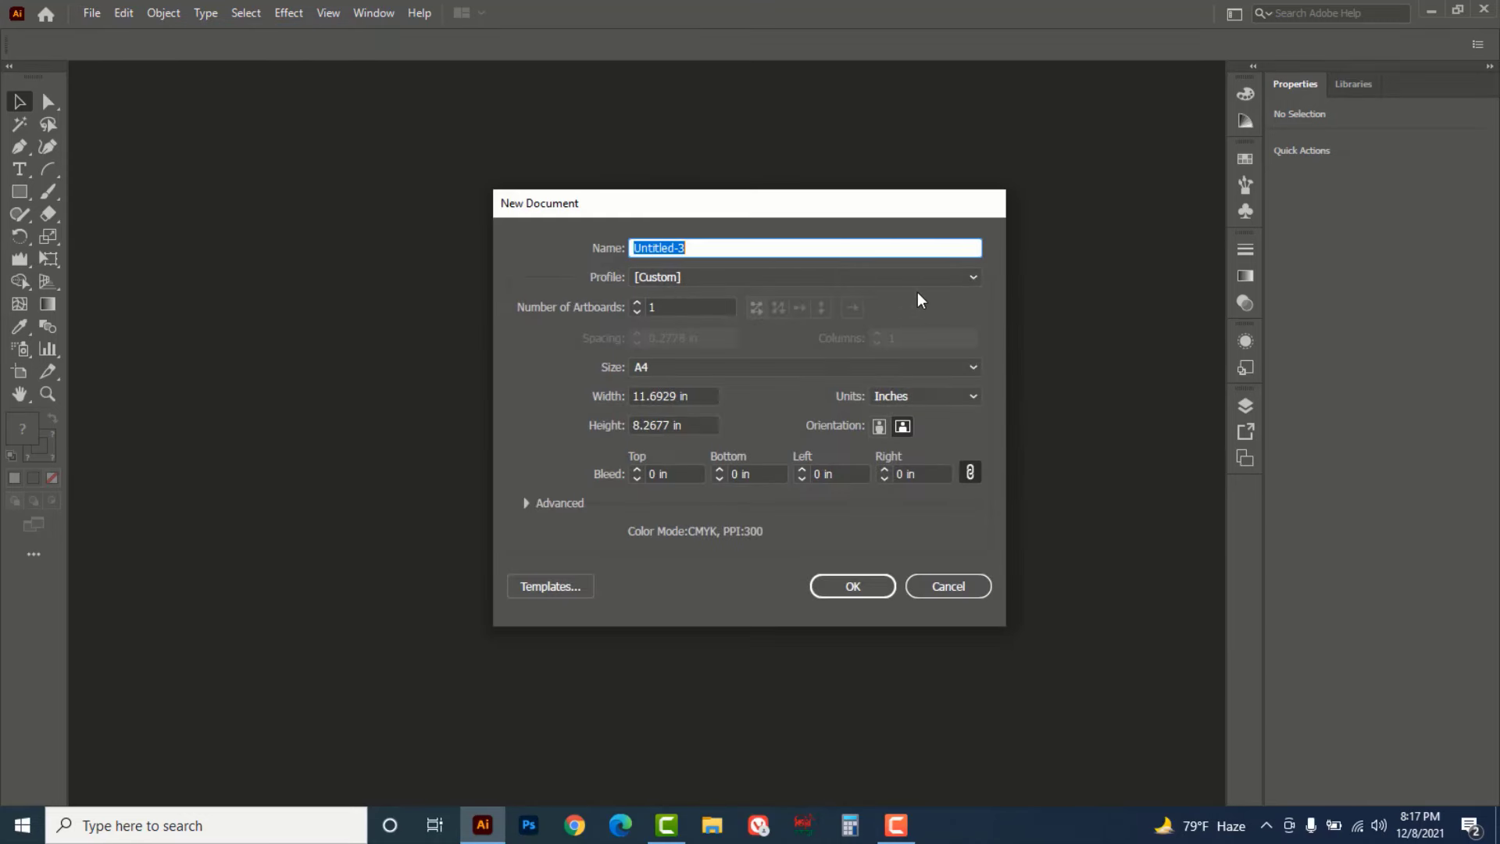
{"action": "left_click", "coordinate": [977, 279]}
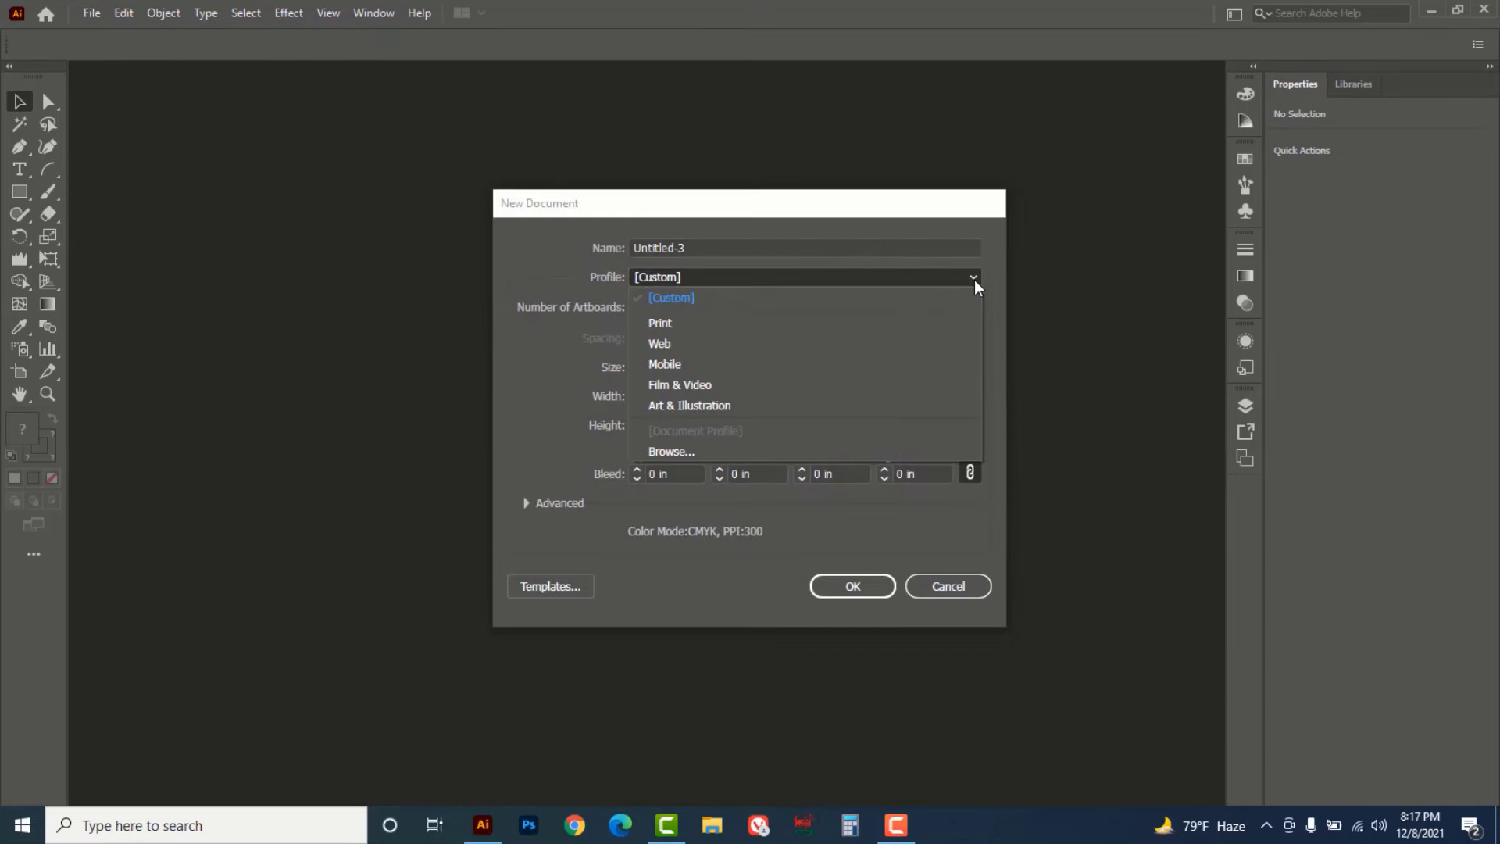
{"action": "left_click", "coordinate": [678, 323]}
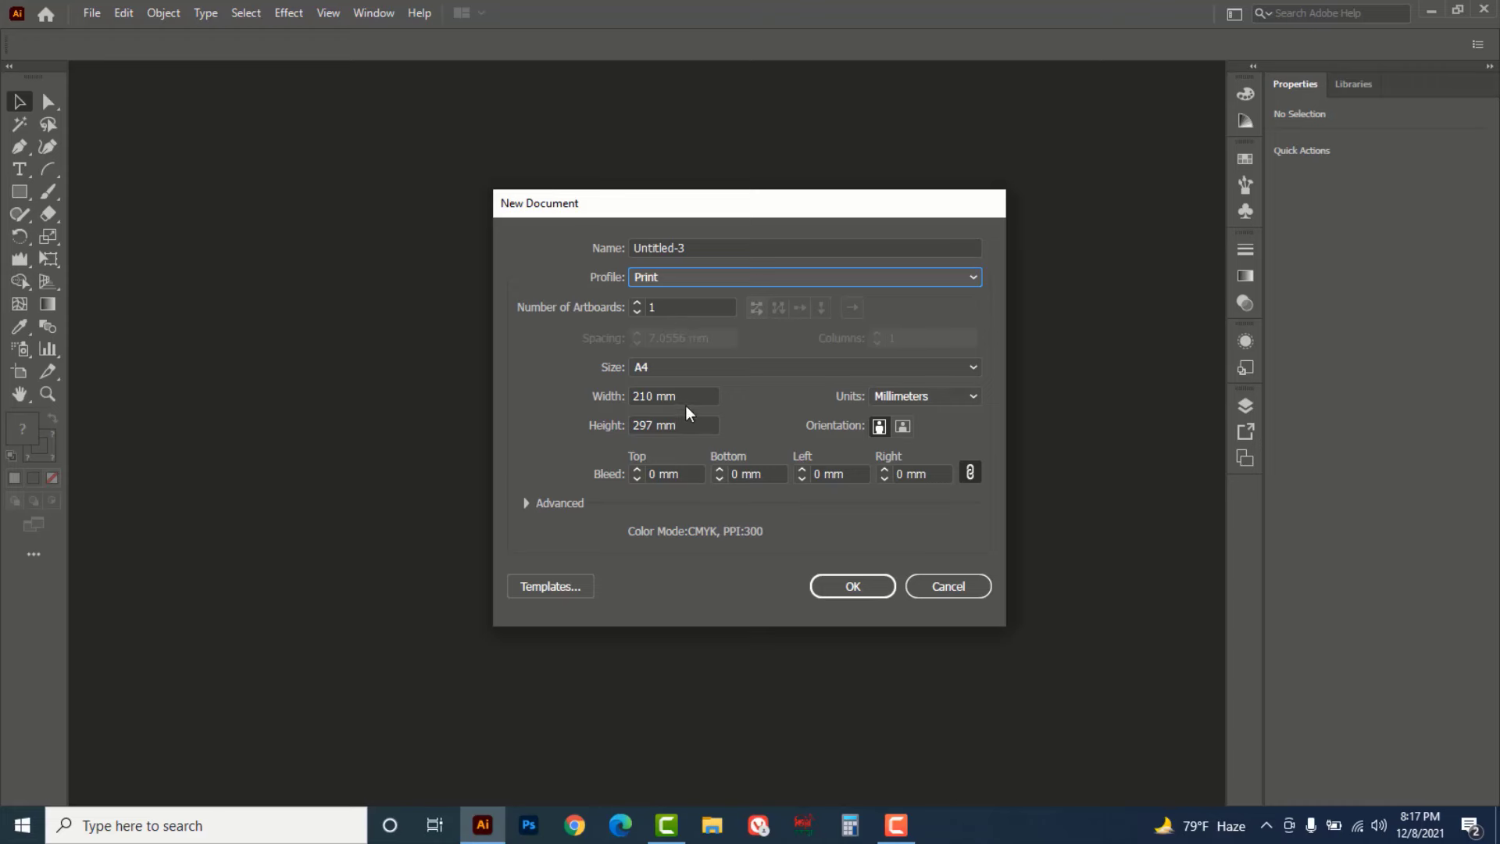
{"action": "left_click", "coordinate": [973, 399]}
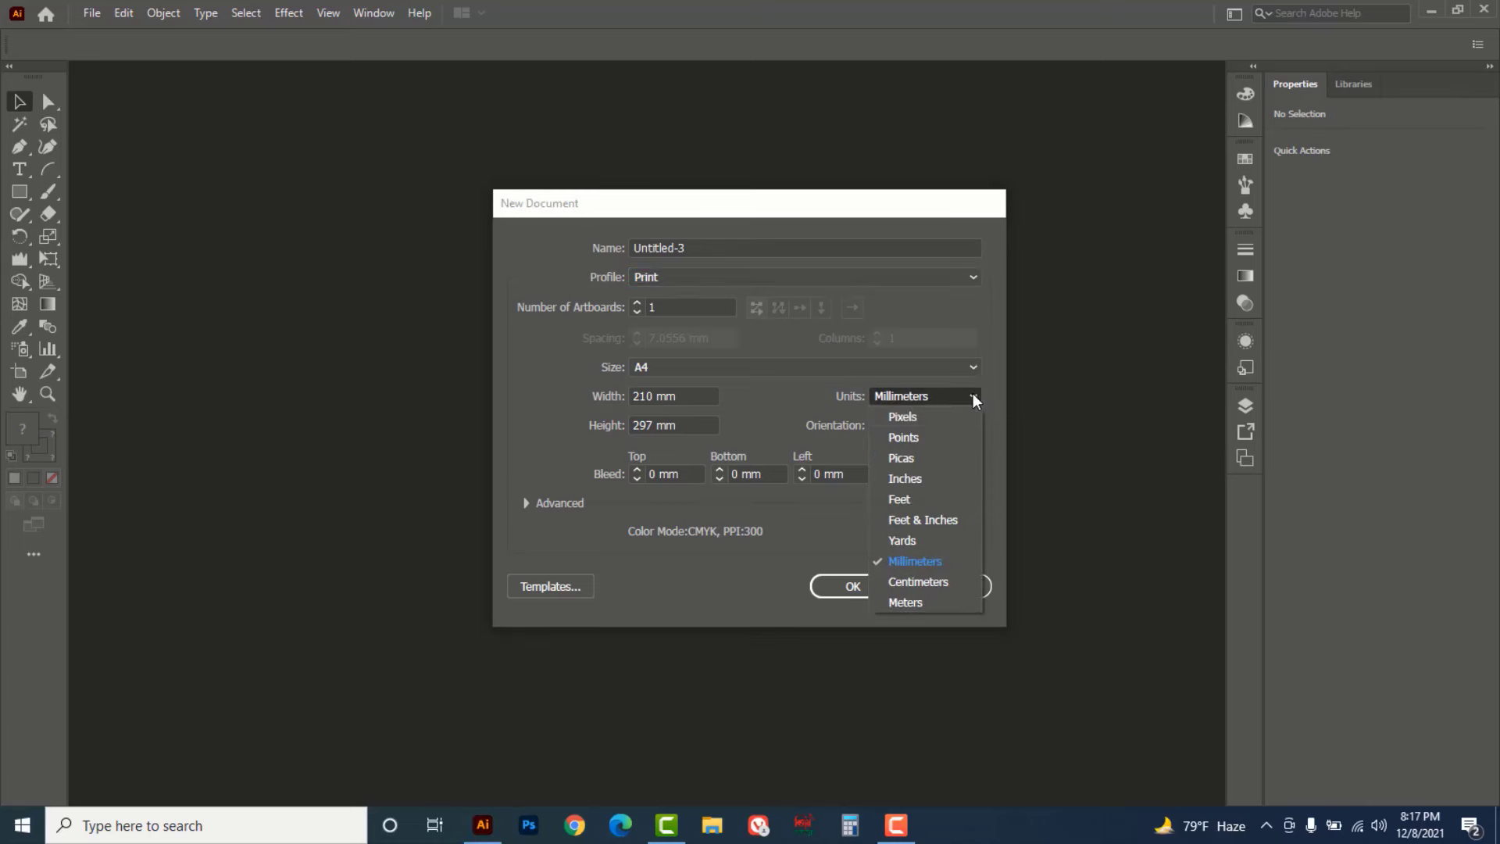
{"action": "left_click", "coordinate": [909, 481]}
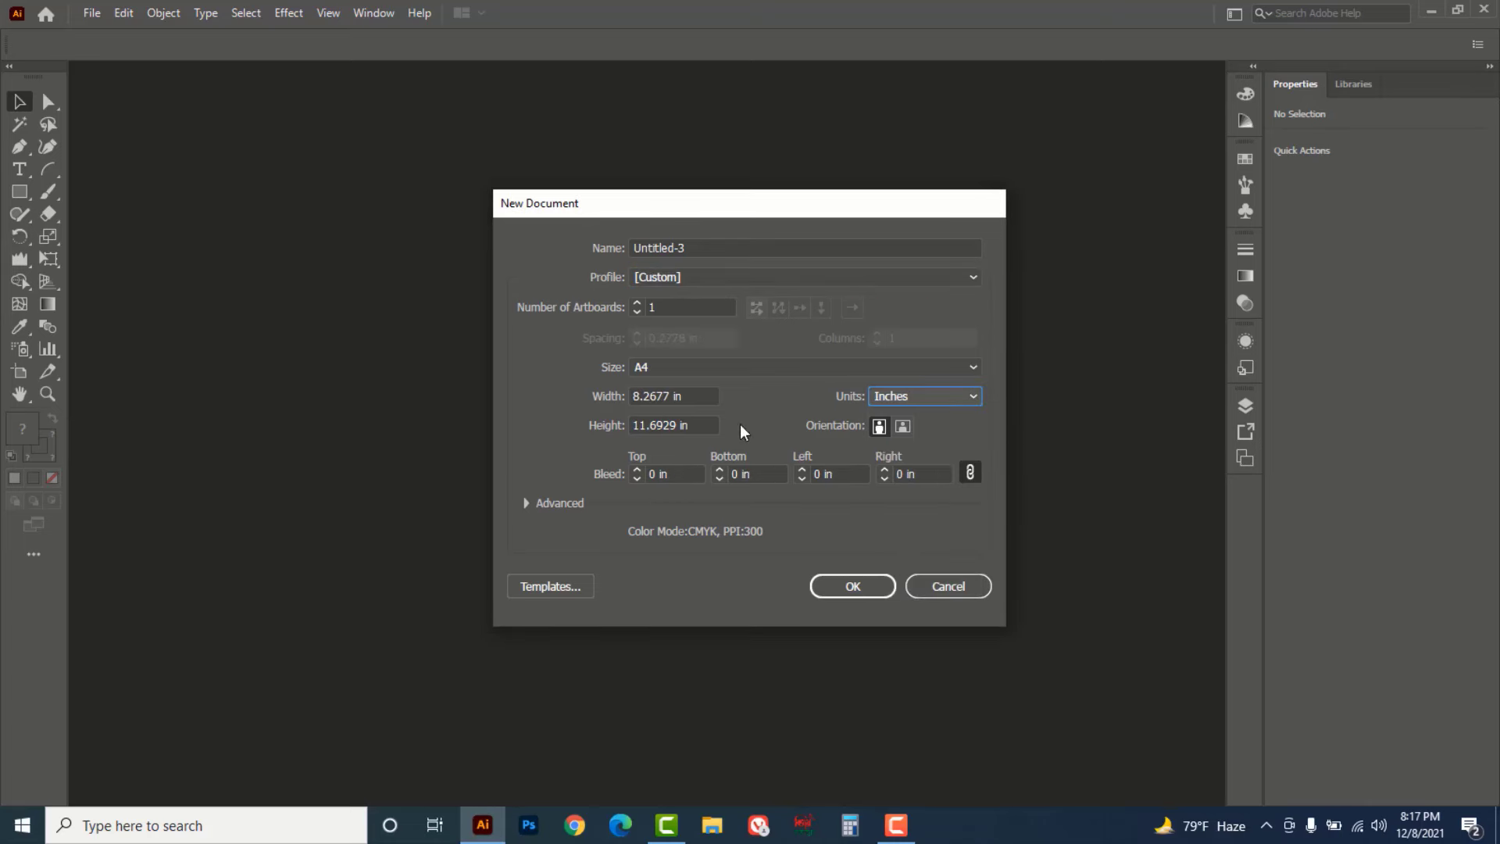
- Set size 3.5 × 2 in, 0.125 in bleed and 2 artboards, then create it
{"action": "left_click_drag", "start_coordinate": [687, 396], "coordinate": [608, 394]}
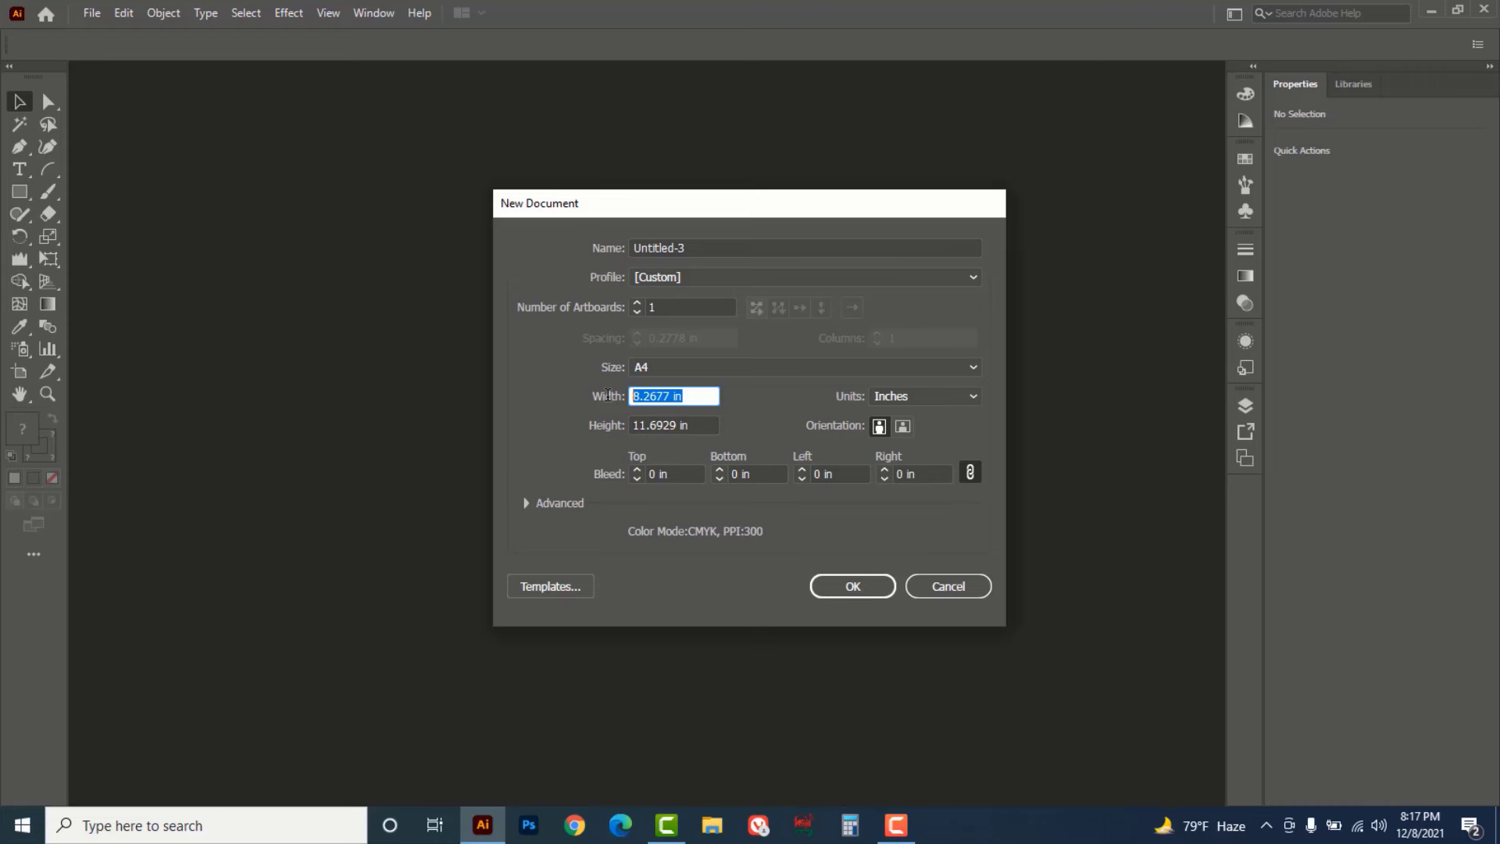
{"action": "type", "text": "3.5"}
{"action": "key", "text": "Tab"}
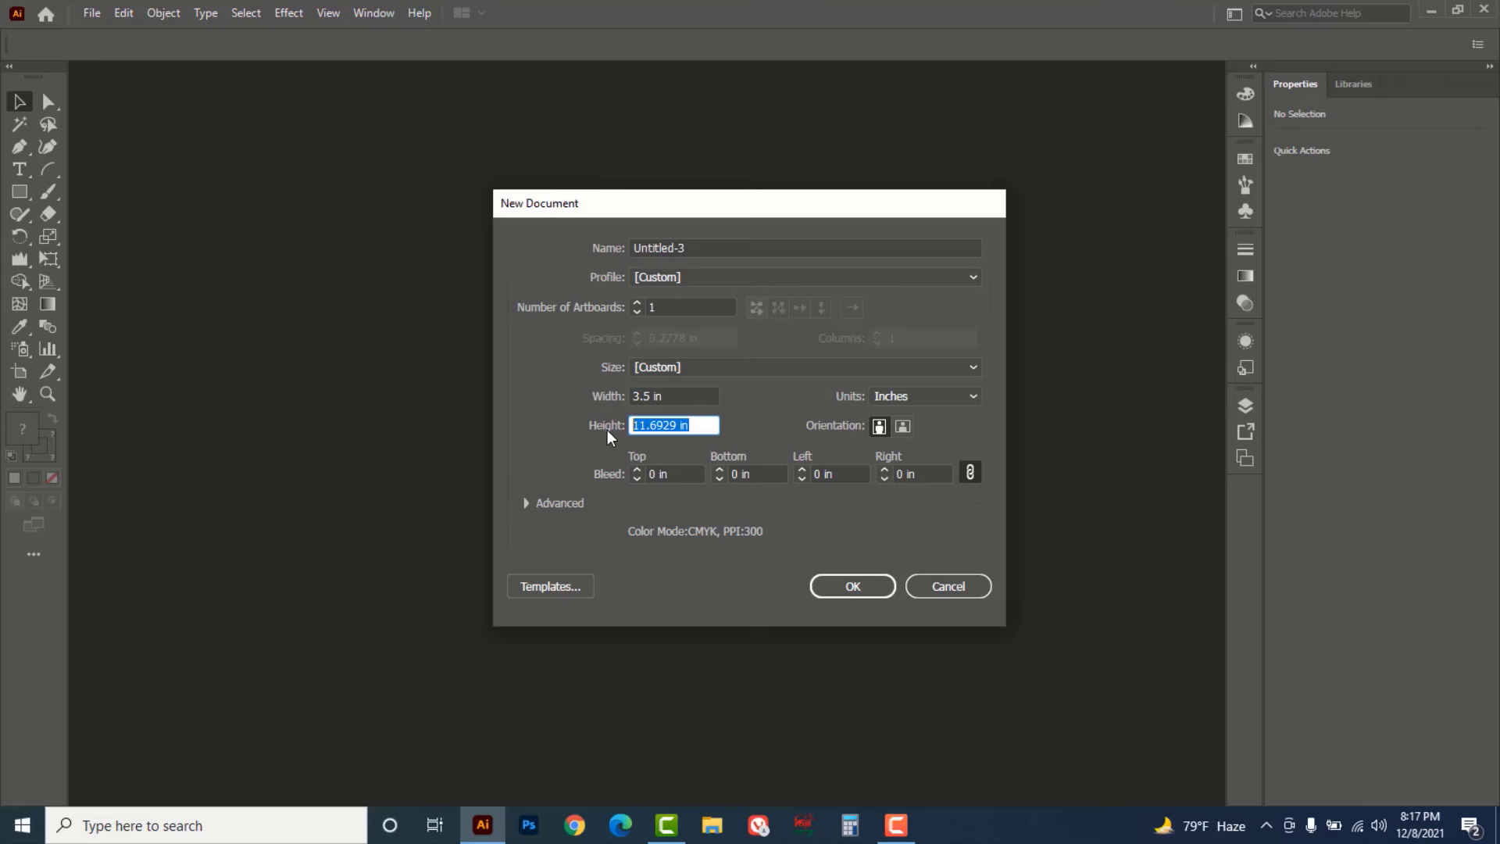
{"action": "type", "text": "2"}
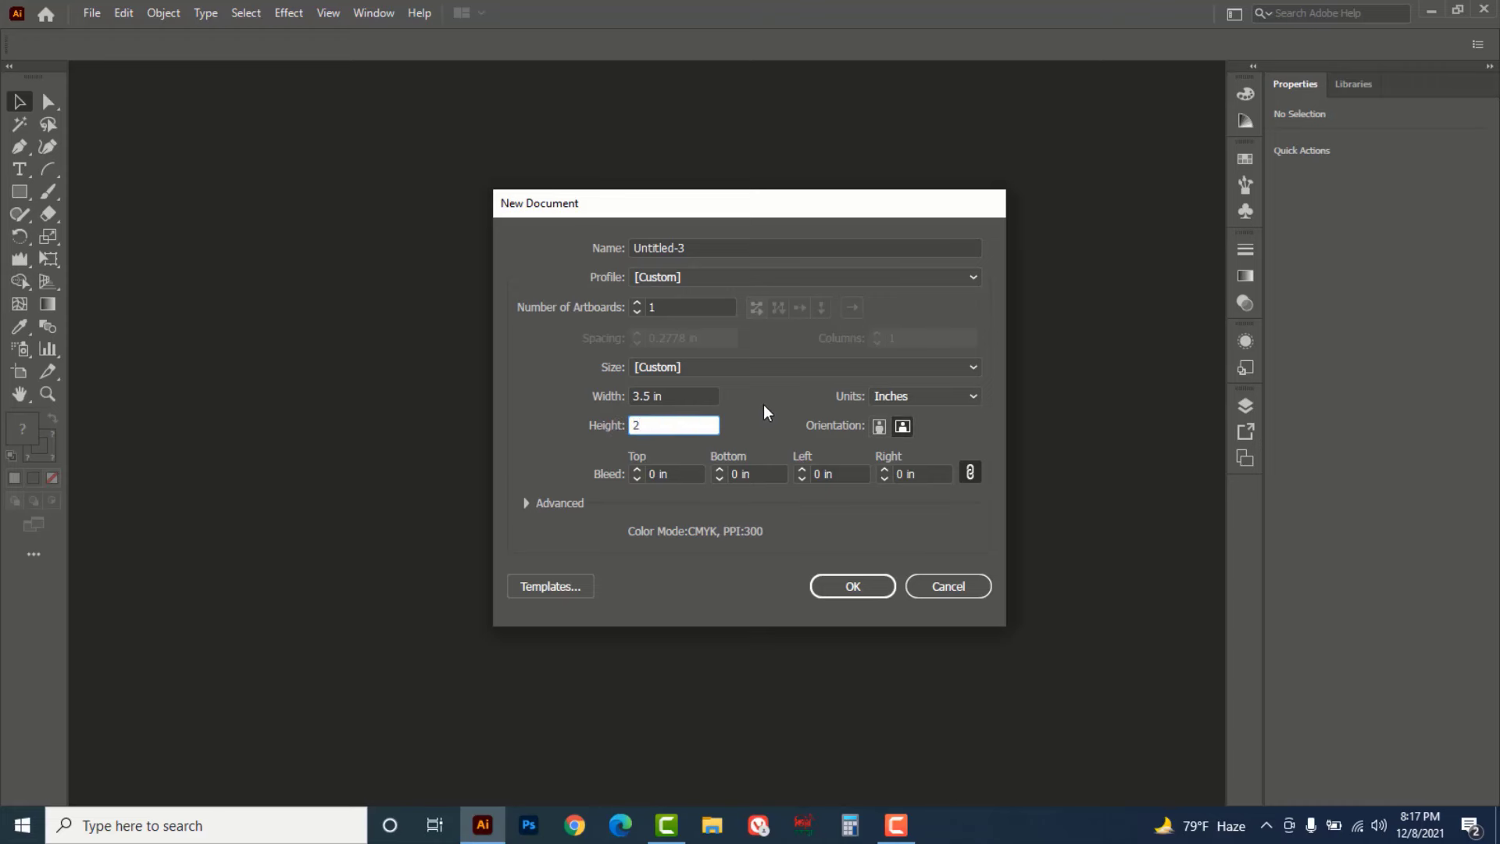
{"action": "left_click_drag", "start_coordinate": [671, 473], "coordinate": [637, 473]}
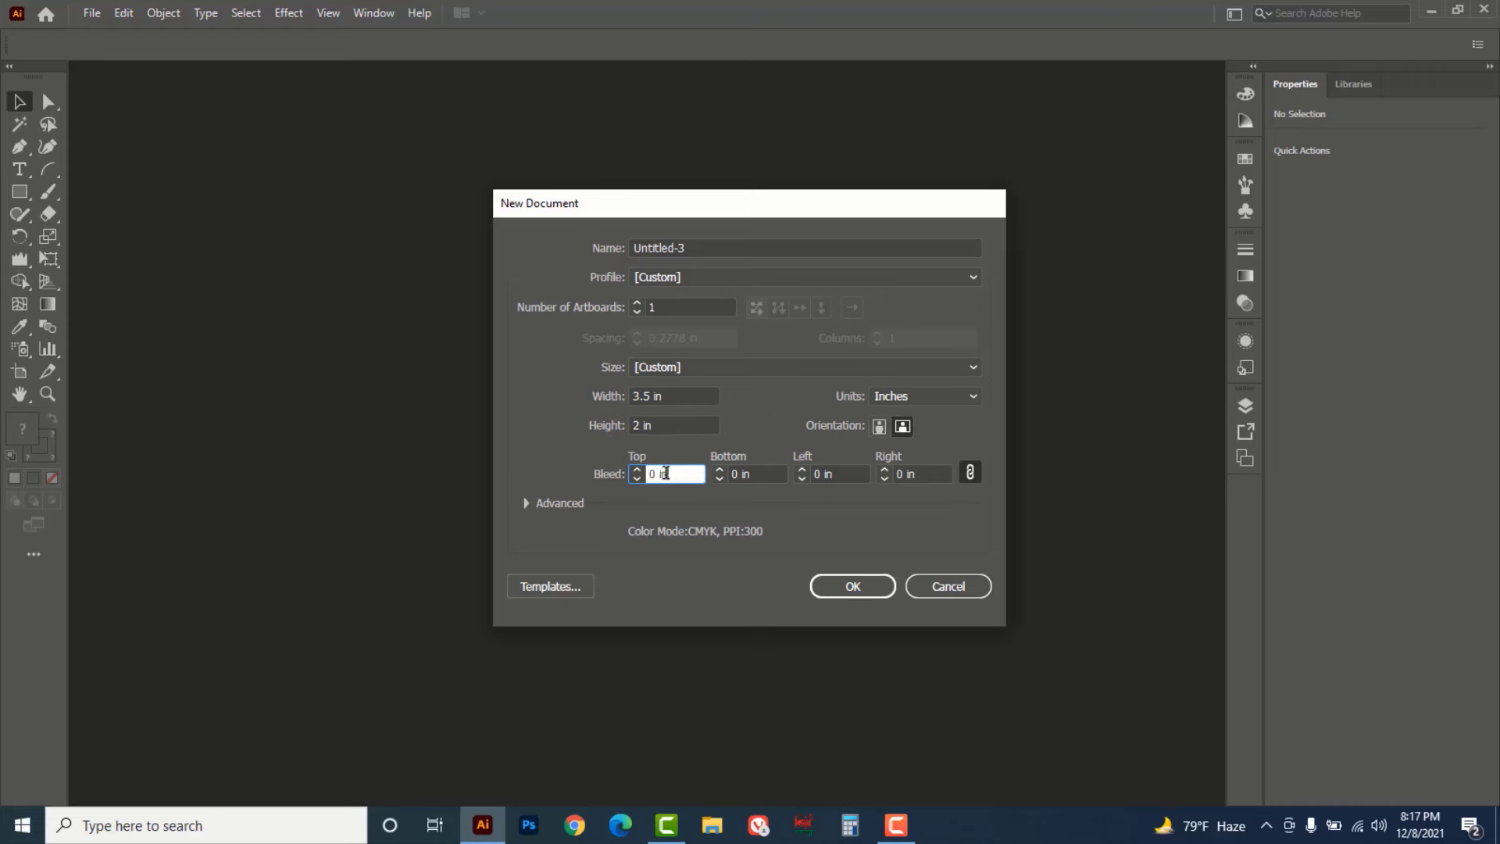
{"action": "type", "text": "0."}
{"action": "type", "text": "125"}
{"action": "left_click", "coordinate": [636, 304]}
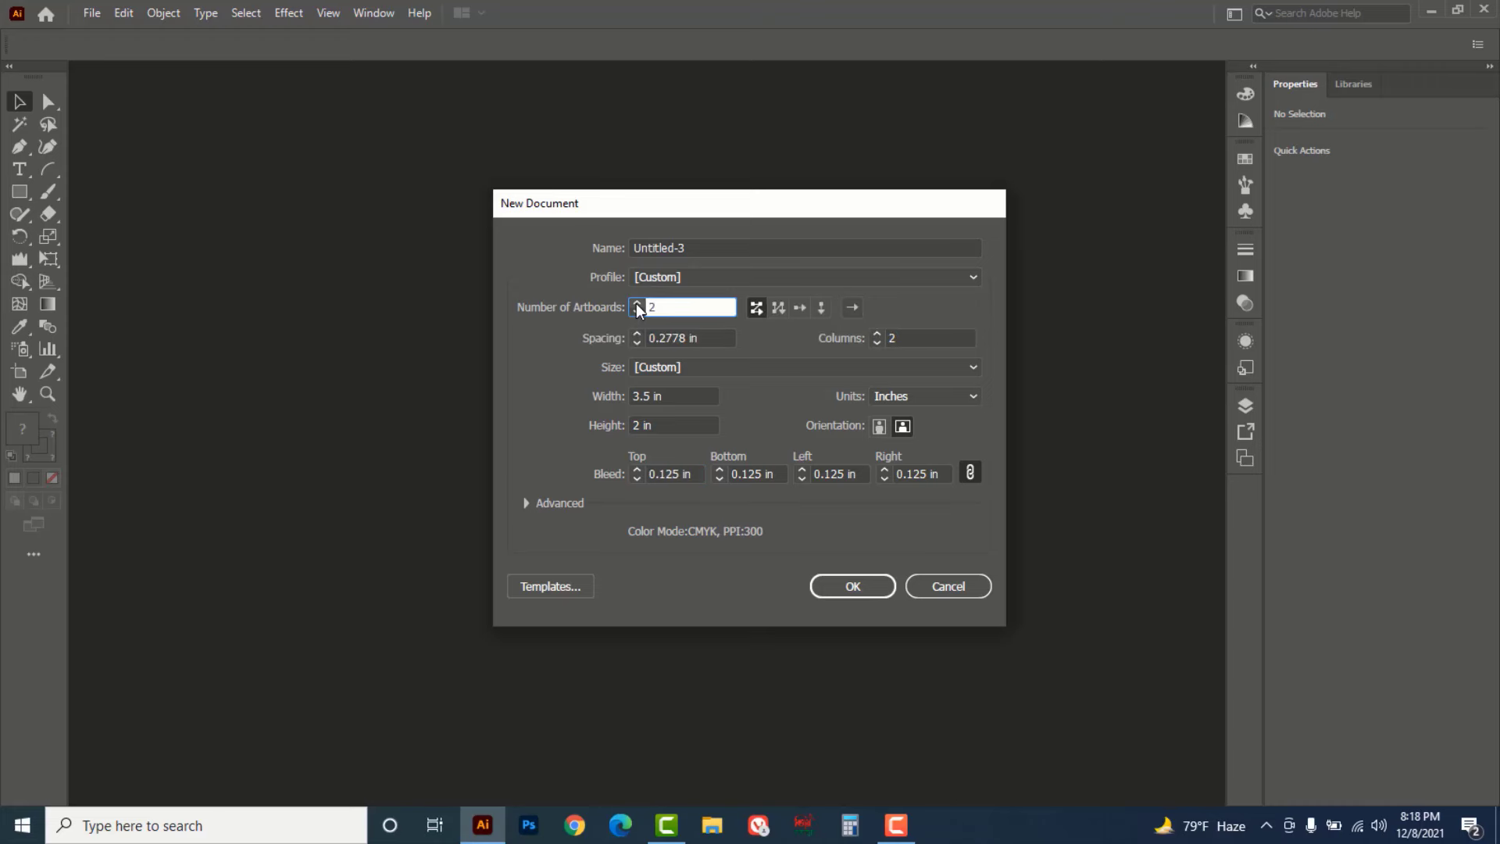
{"action": "left_click", "coordinate": [847, 589]}
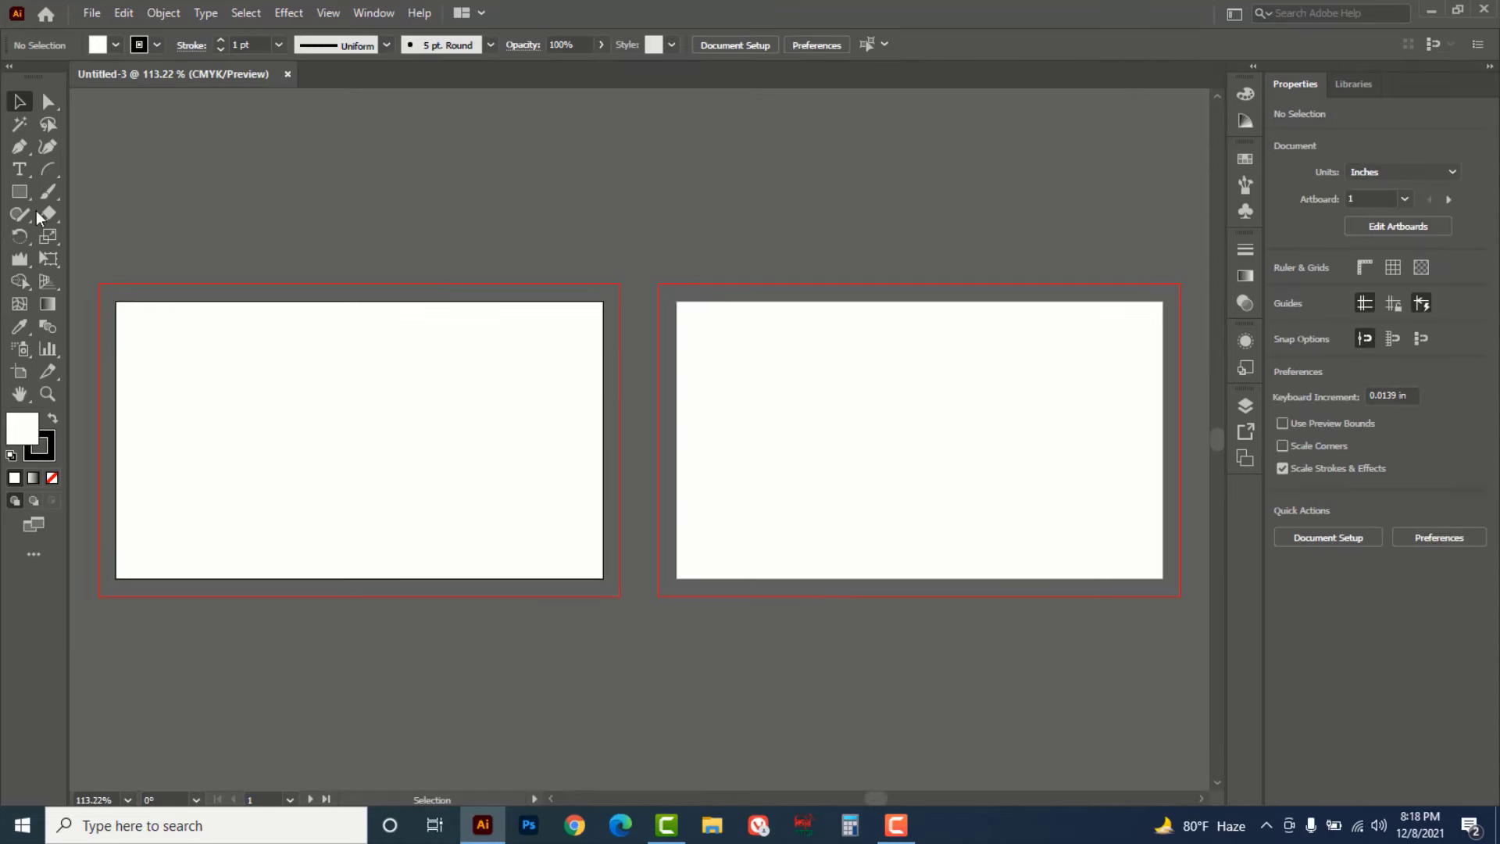
- Type 'Roman Reigns' as point text on the left artboard
{"action": "left_click", "coordinate": [19, 171]}
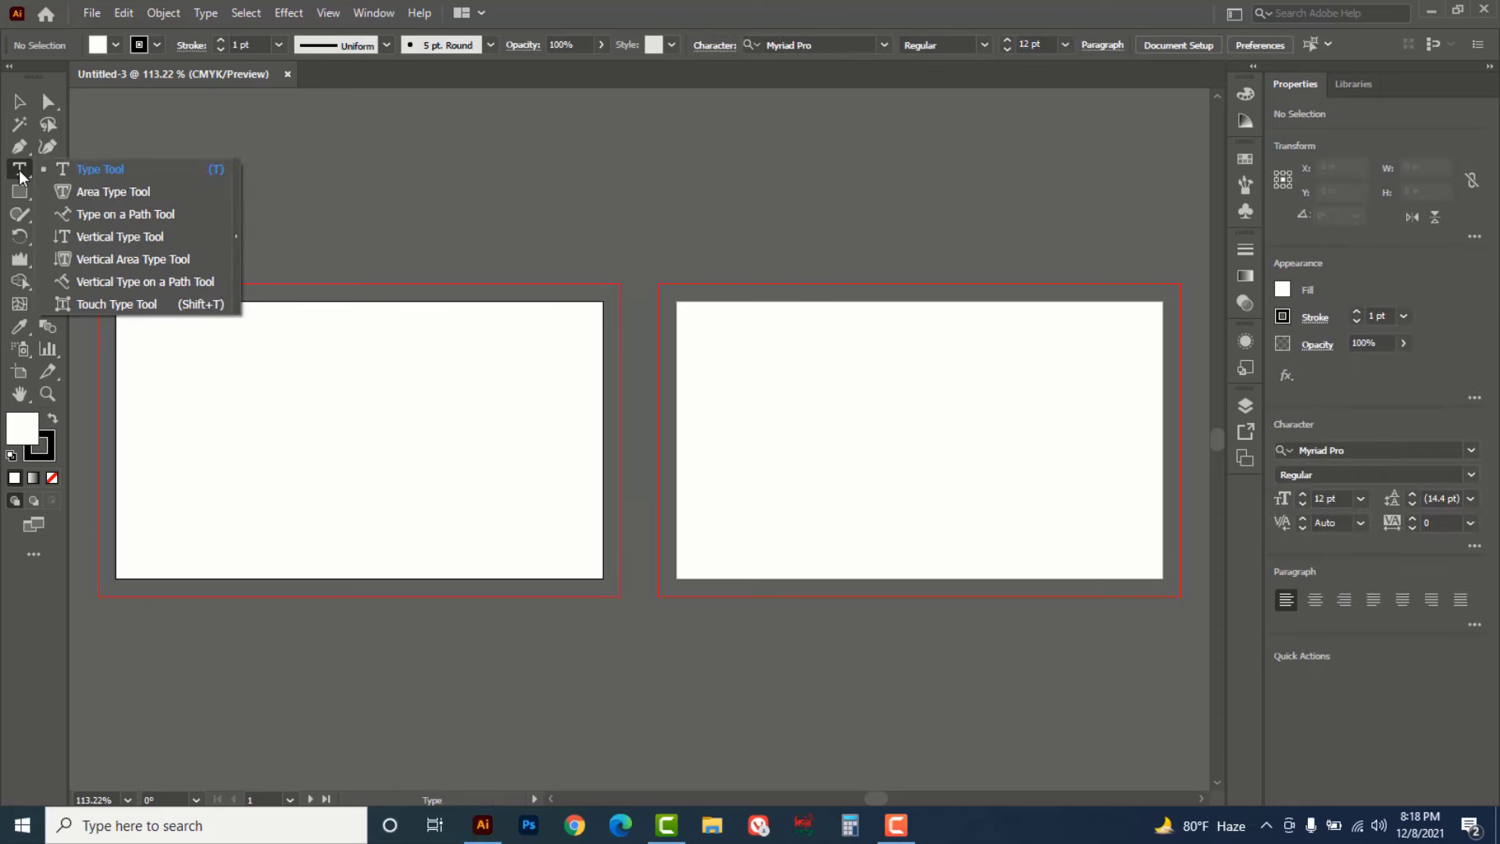
{"action": "left_click", "coordinate": [94, 175]}
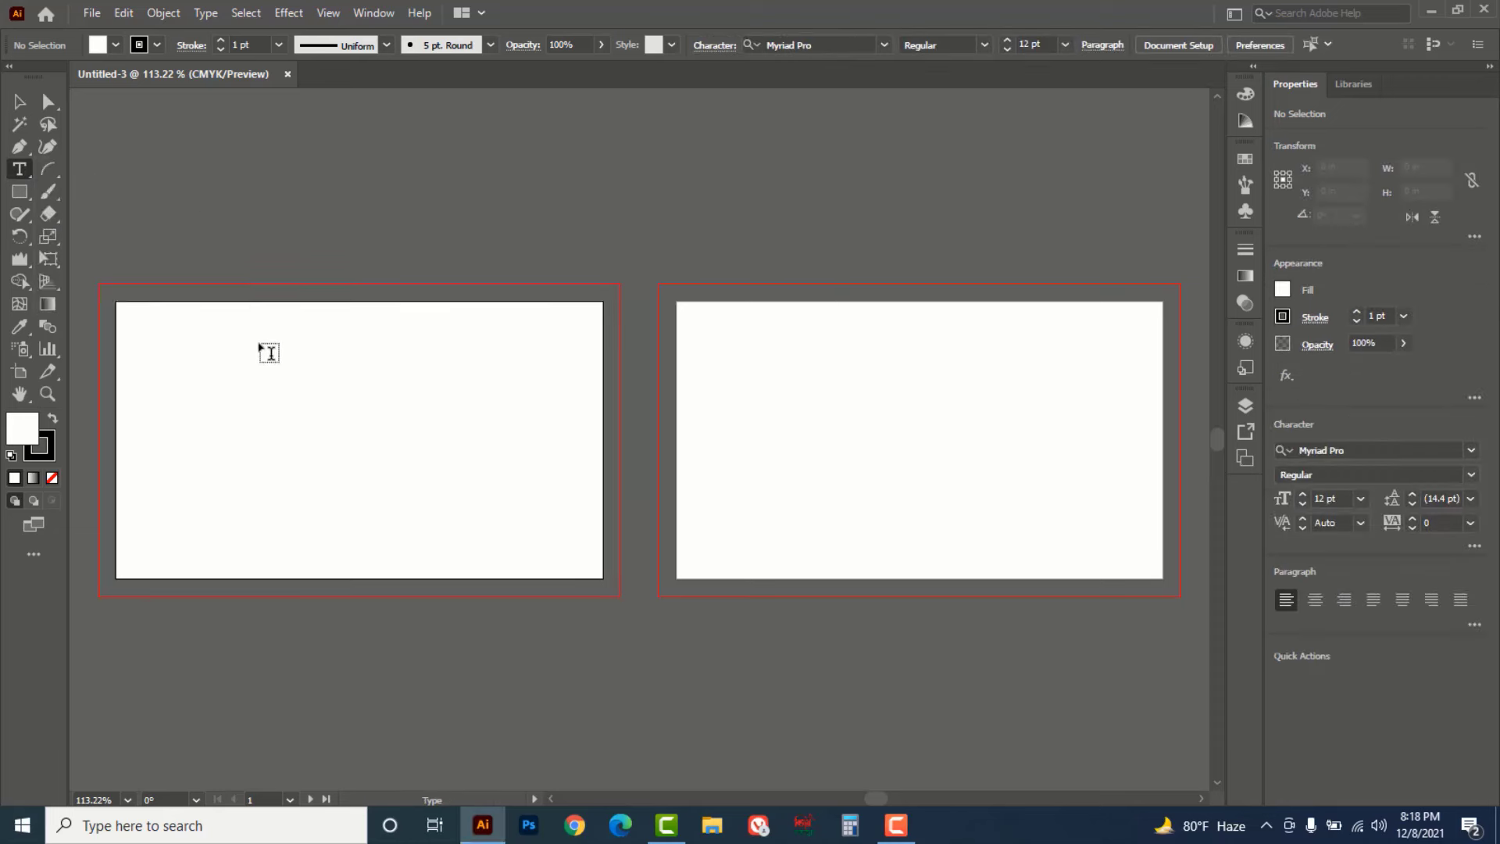
{"action": "left_click", "coordinate": [189, 353]}
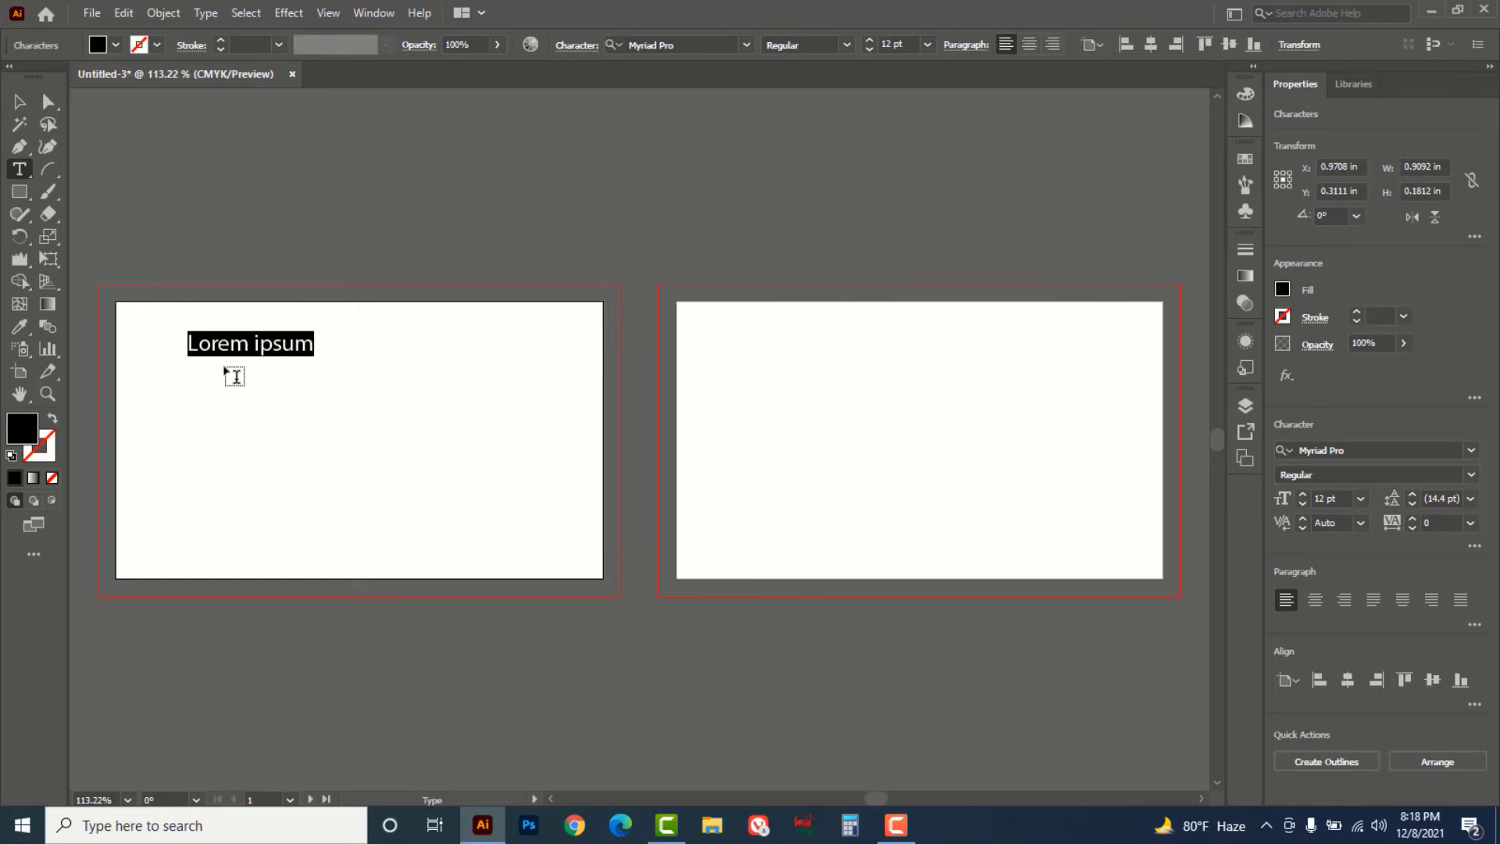
{"action": "type", "text": "Roman "}
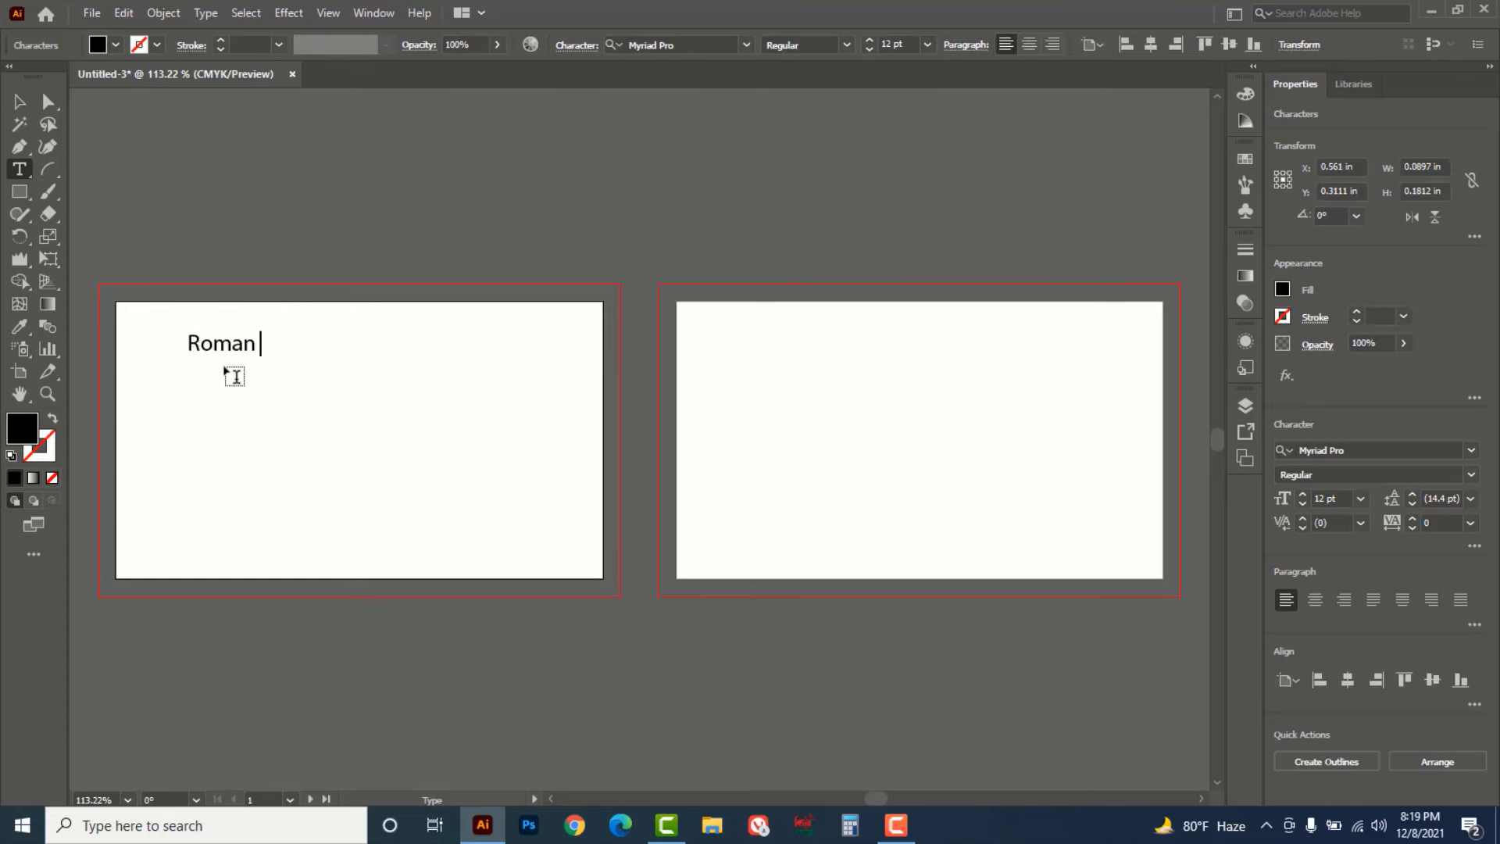
{"action": "type", "text": "Reigns"}
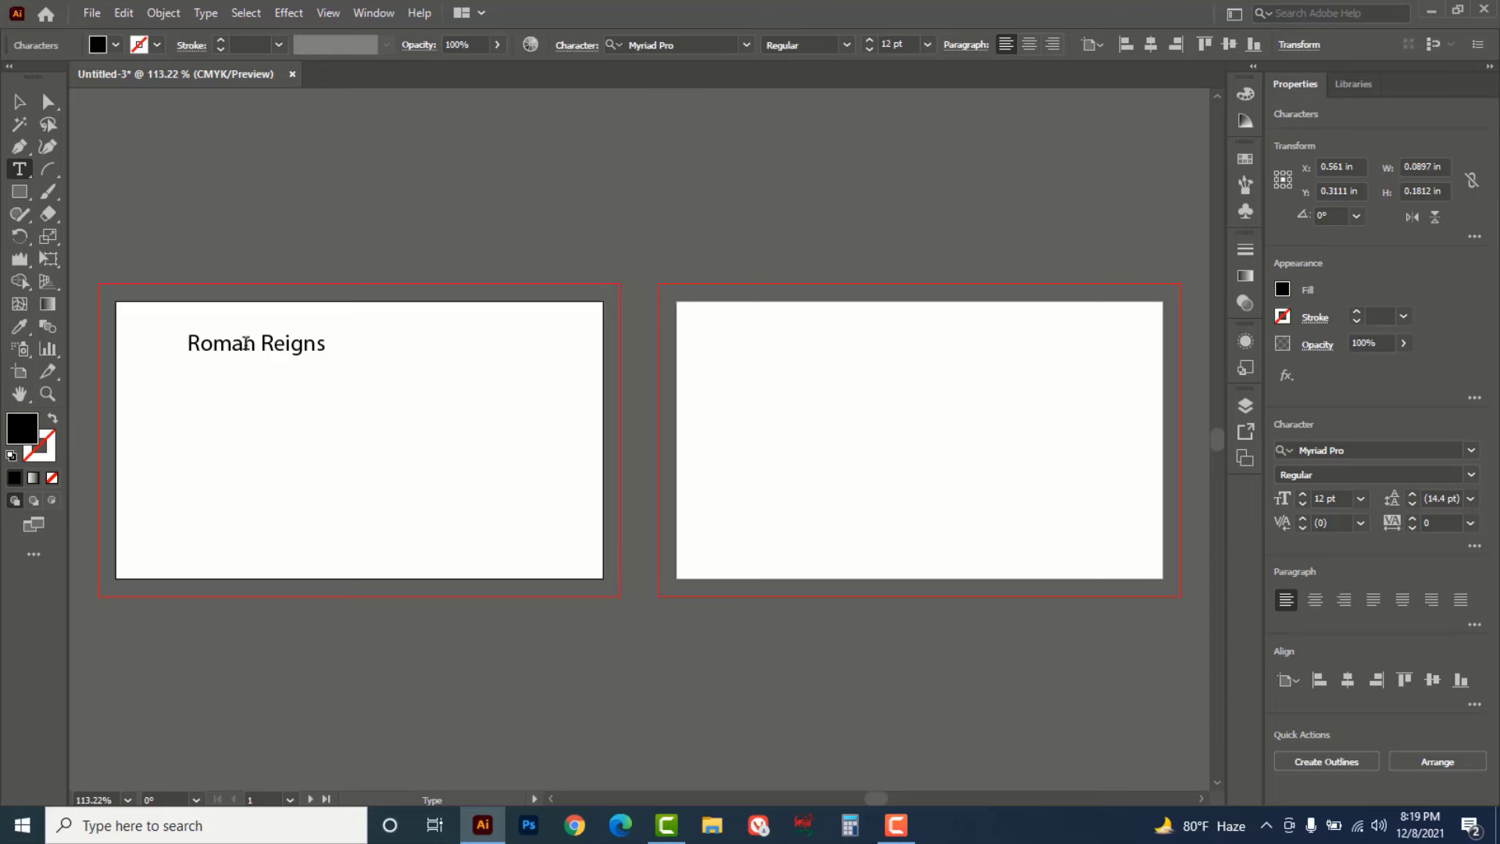
- Set the Roman Reigns text in the Billgates font
{"action": "triple_click", "coordinate": [247, 344]}
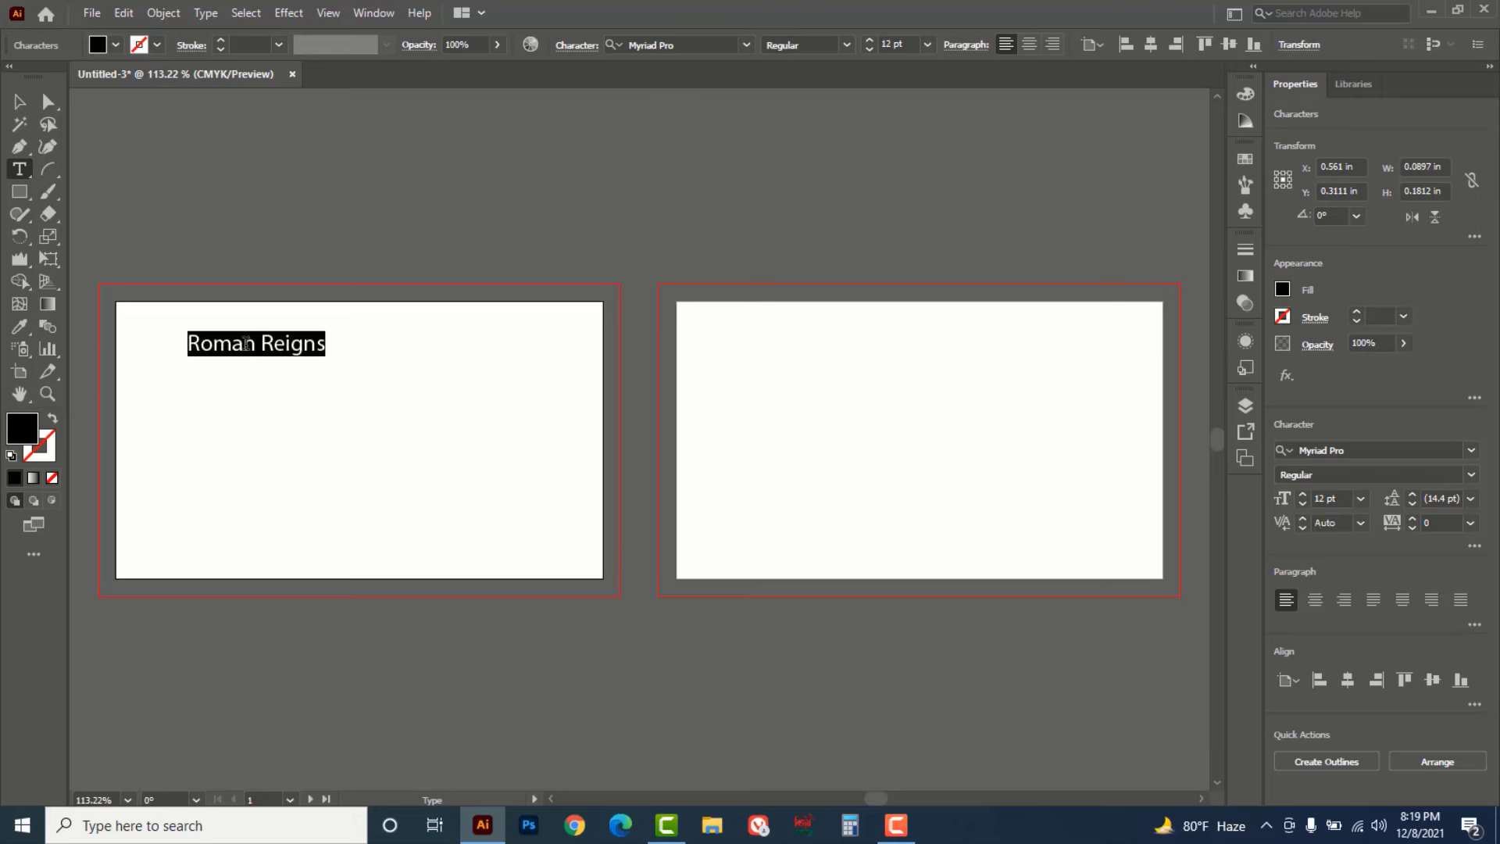
{"action": "left_click", "coordinate": [847, 45]}
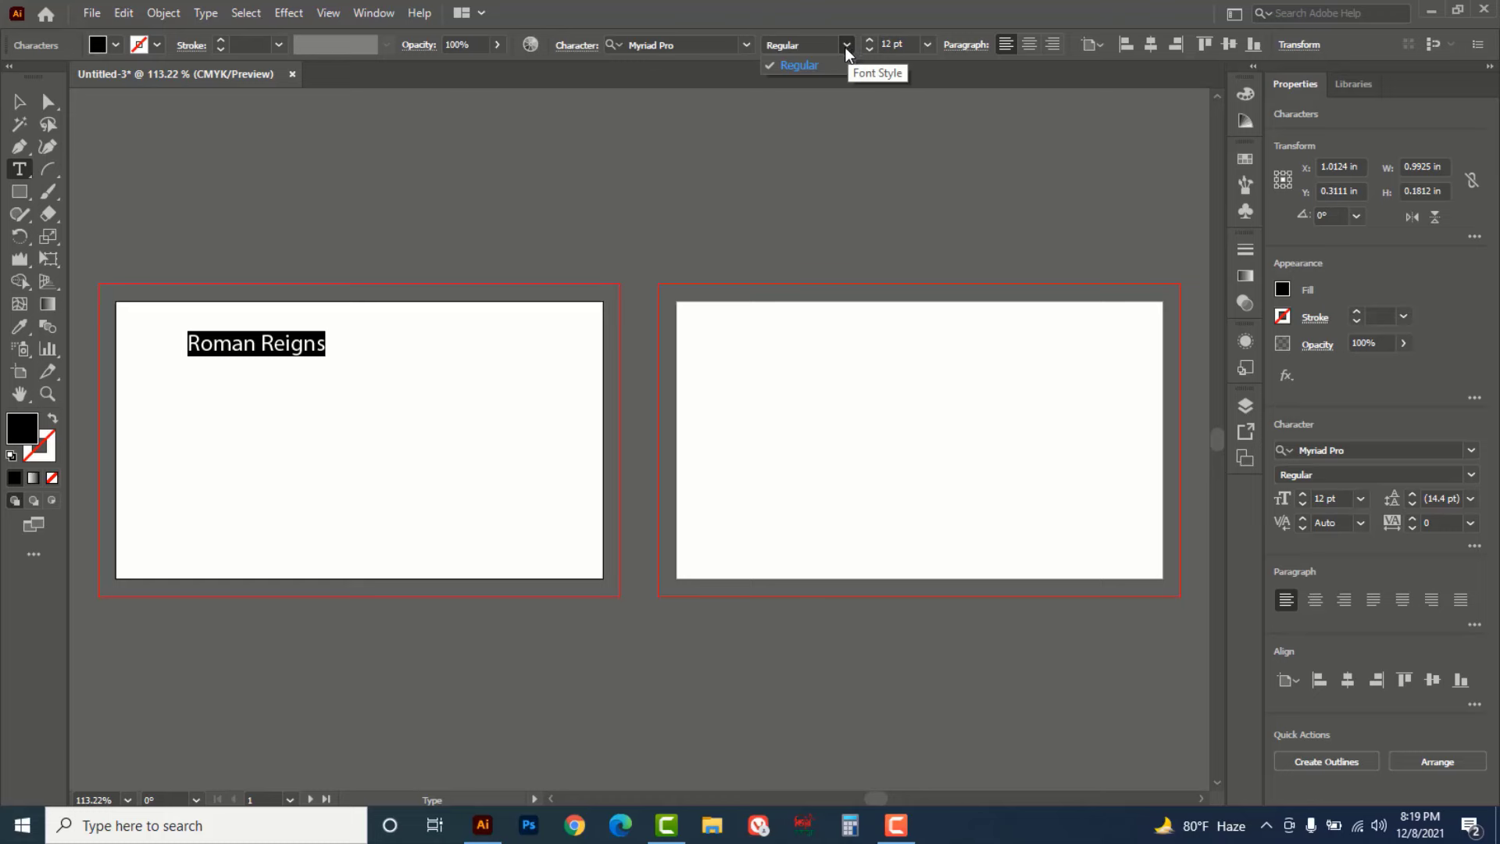
{"action": "left_click", "coordinate": [730, 50]}
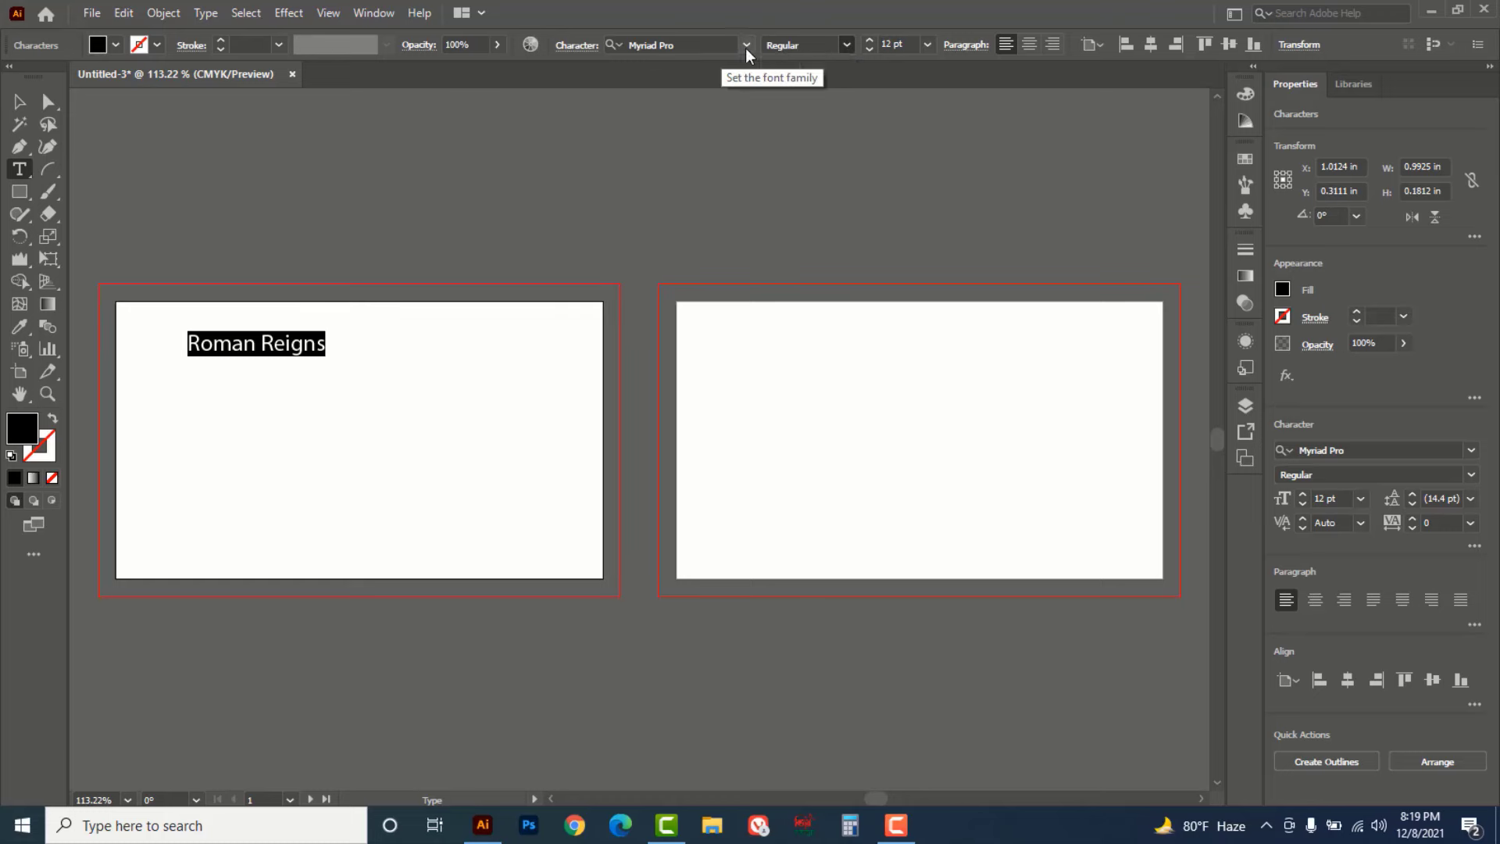
{"action": "left_click", "coordinate": [745, 46]}
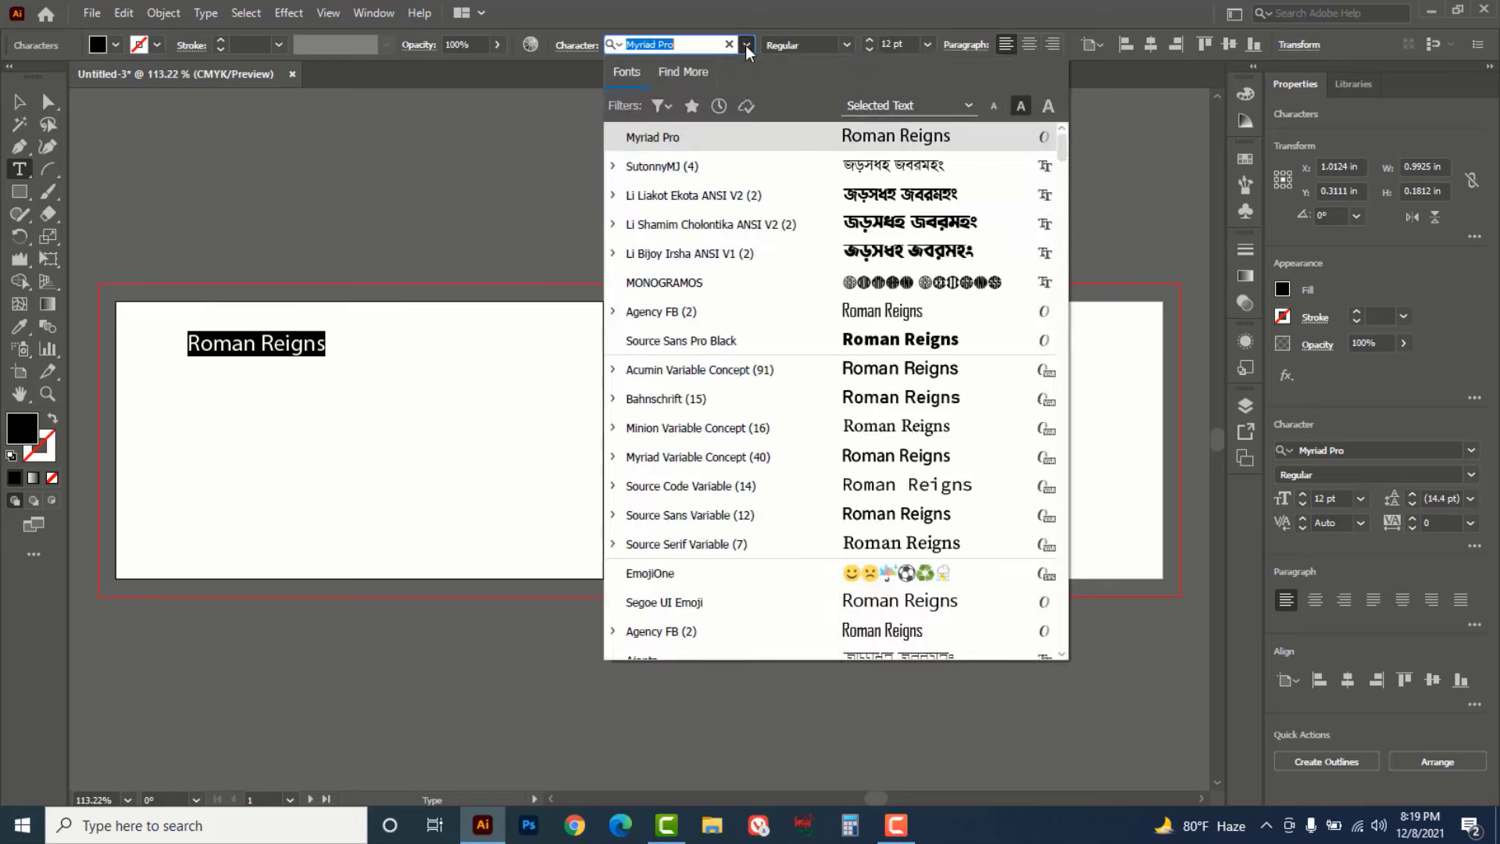
{"action": "left_click", "coordinate": [746, 45]}
{"action": "key", "text": "Down"}
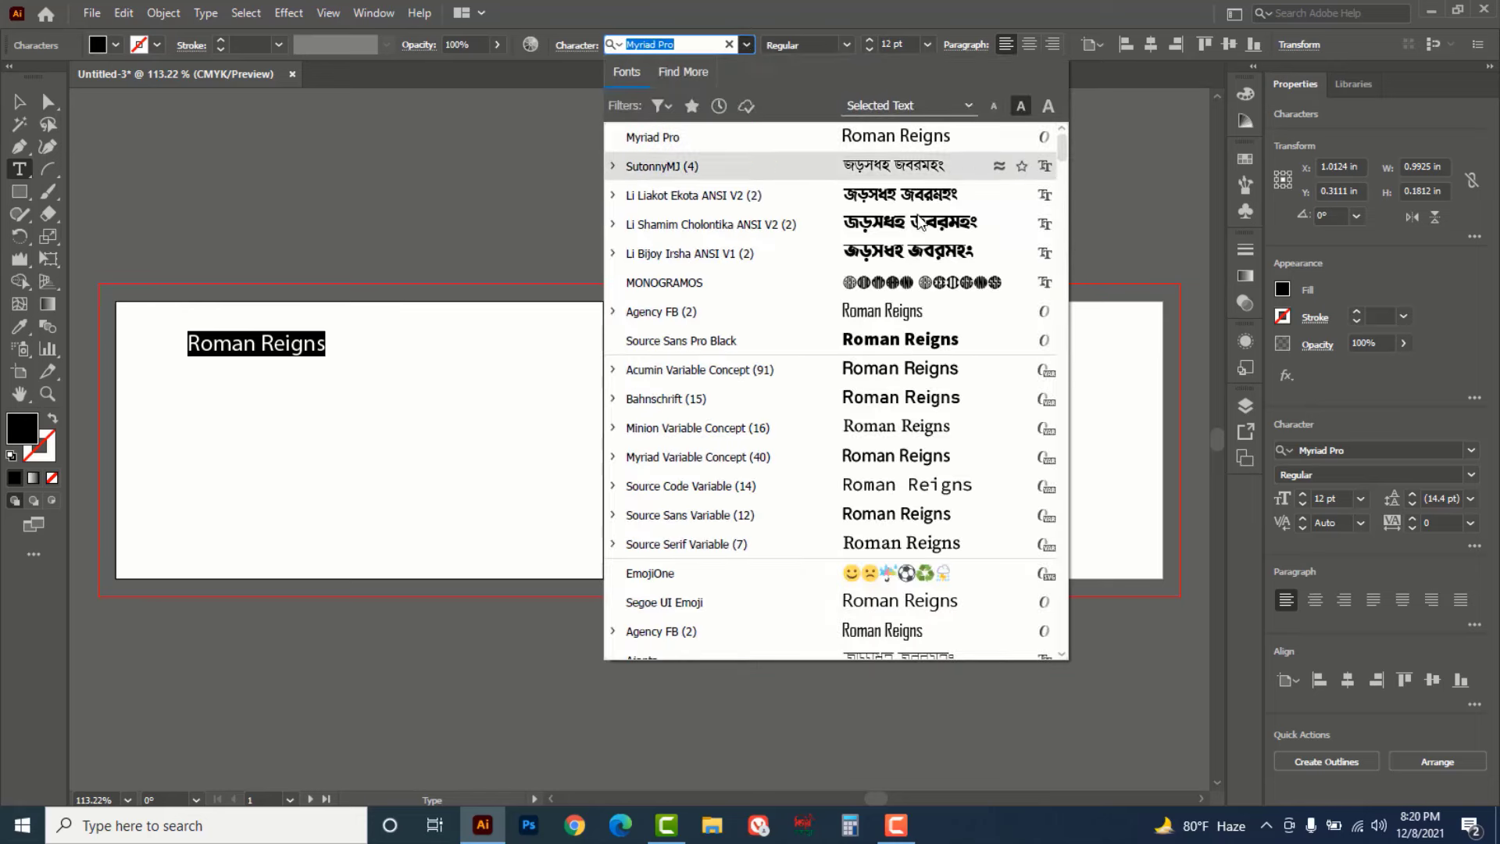
{"action": "key", "text": "Down"}
{"action": "key", "text": "Down"}
{"action": "left_click_drag", "start_coordinate": [1063, 142], "coordinate": [1062, 161]}
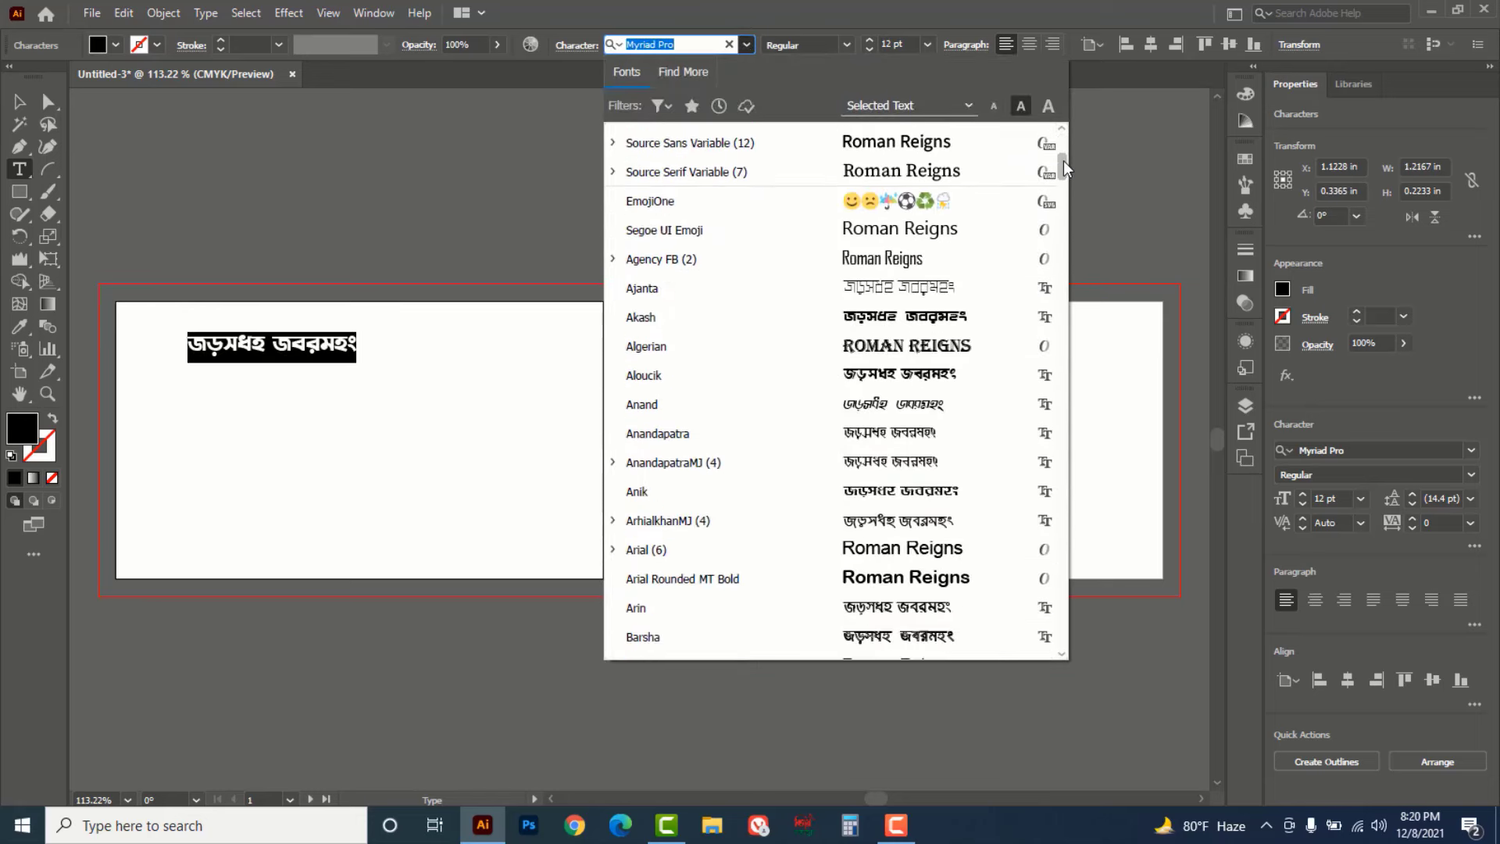
{"action": "scroll", "coordinate": [918, 467], "scroll_direction": "down", "scroll_amount": 3}
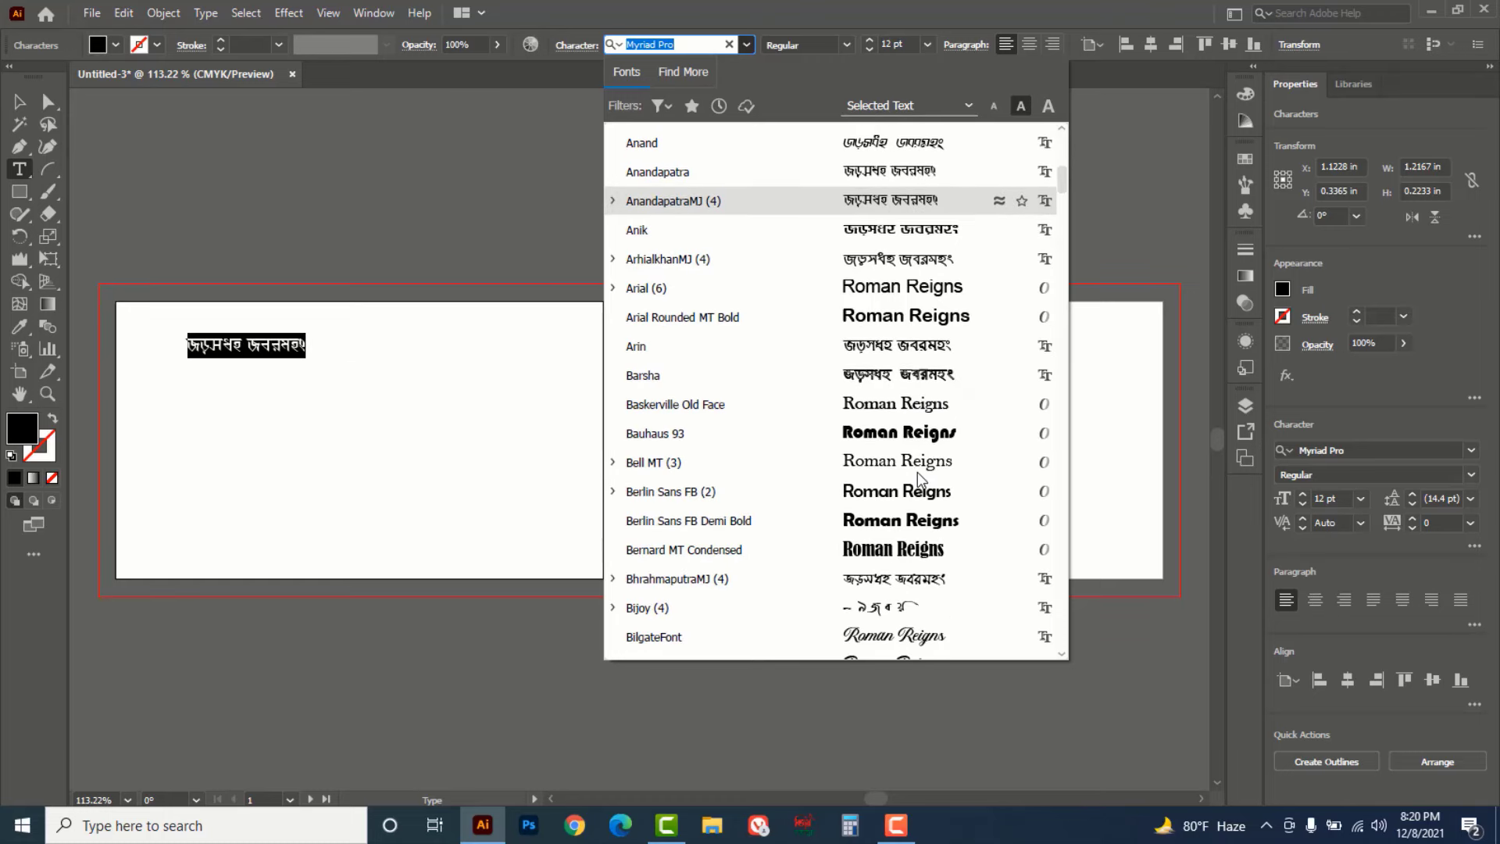
{"action": "scroll", "coordinate": [918, 472], "scroll_direction": "down", "scroll_amount": 1}
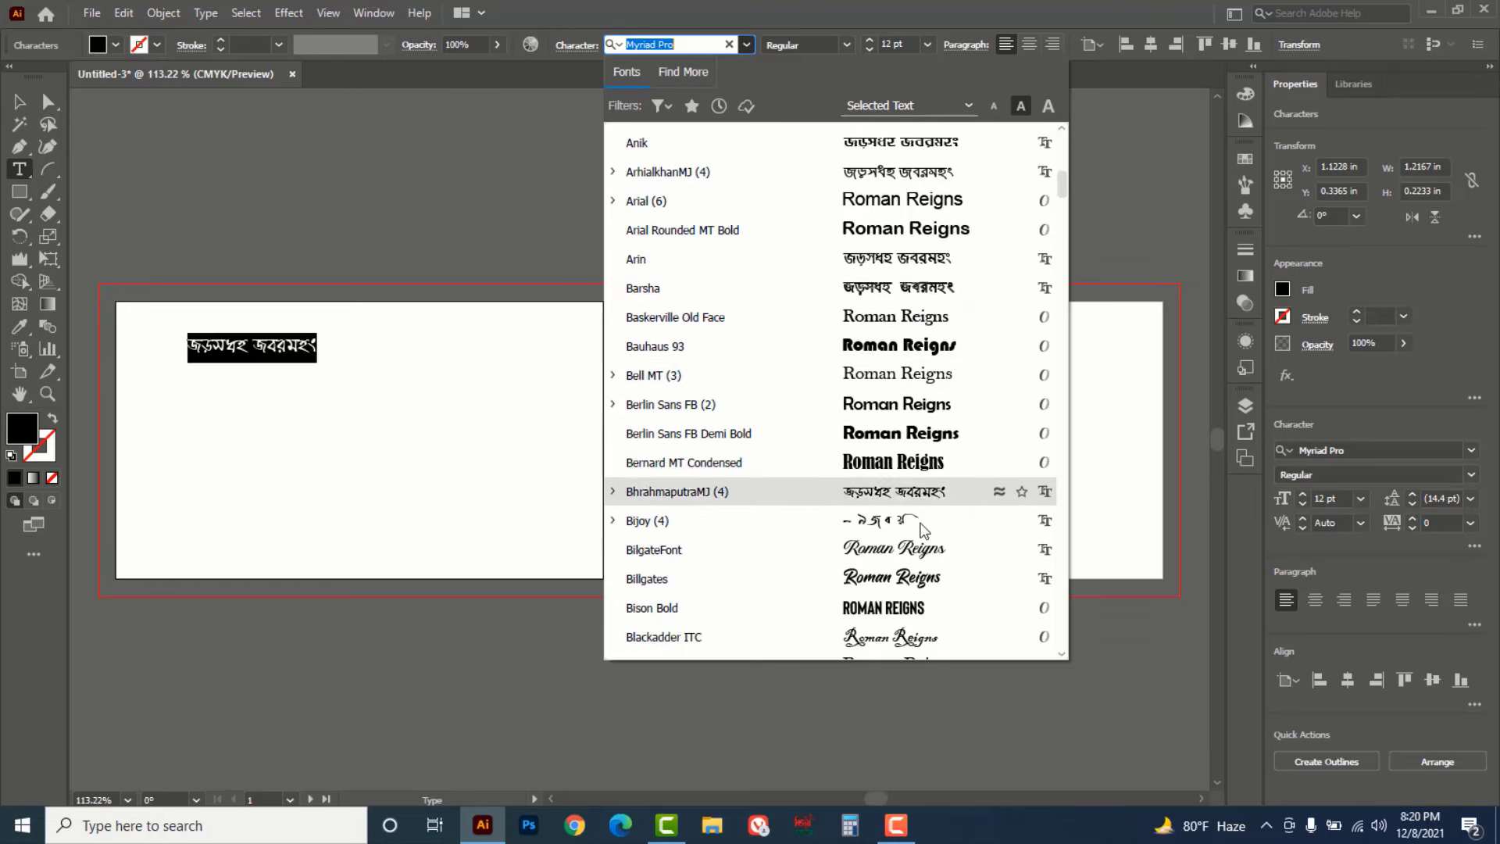
{"action": "left_click", "coordinate": [902, 580]}
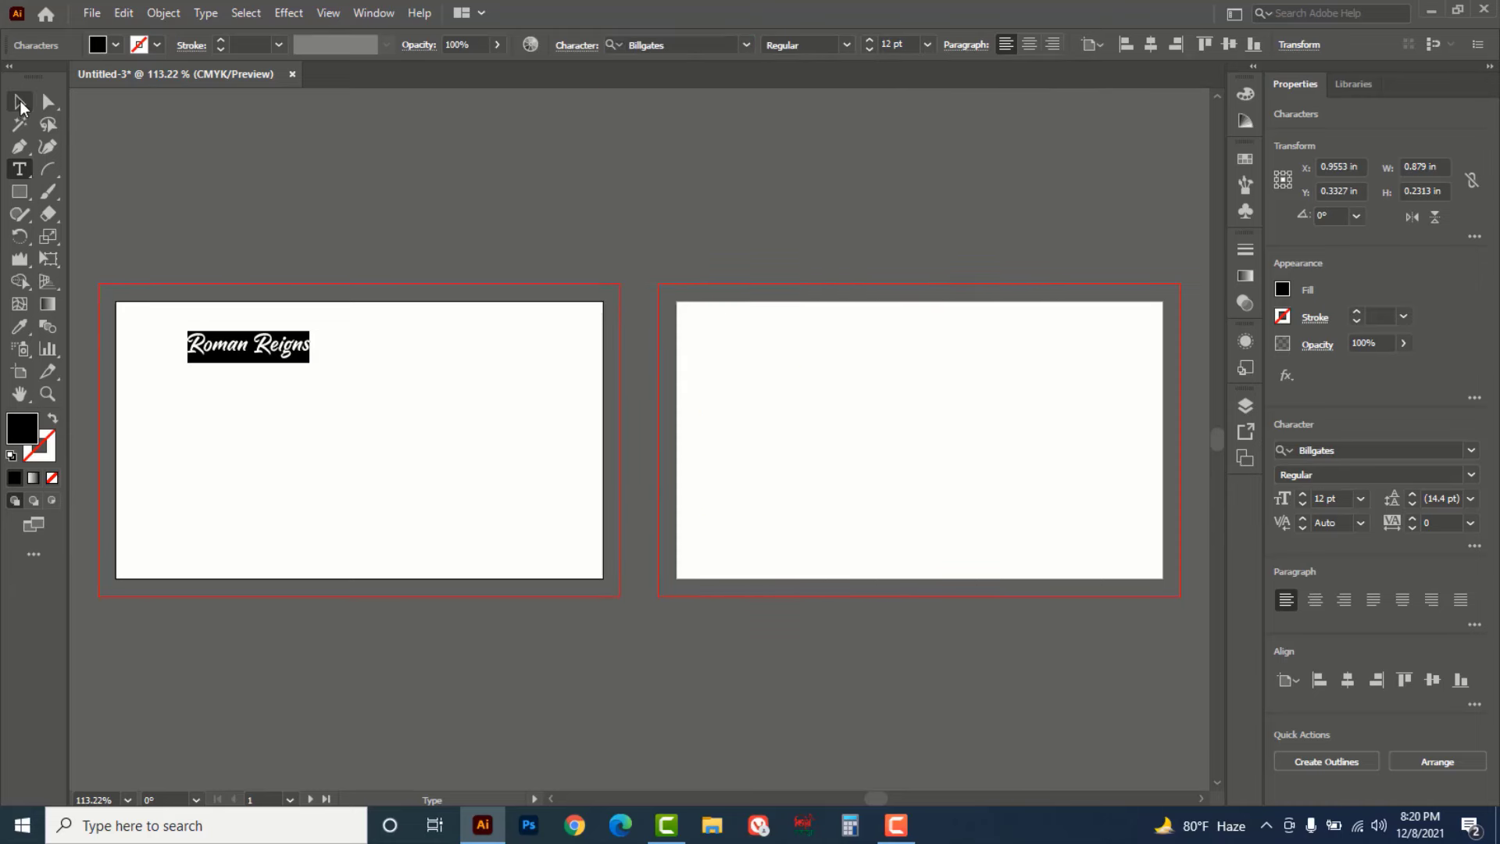
- Zoom in on the card and shift the Roman Reigns name further left
{"action": "left_click", "coordinate": [20, 103]}
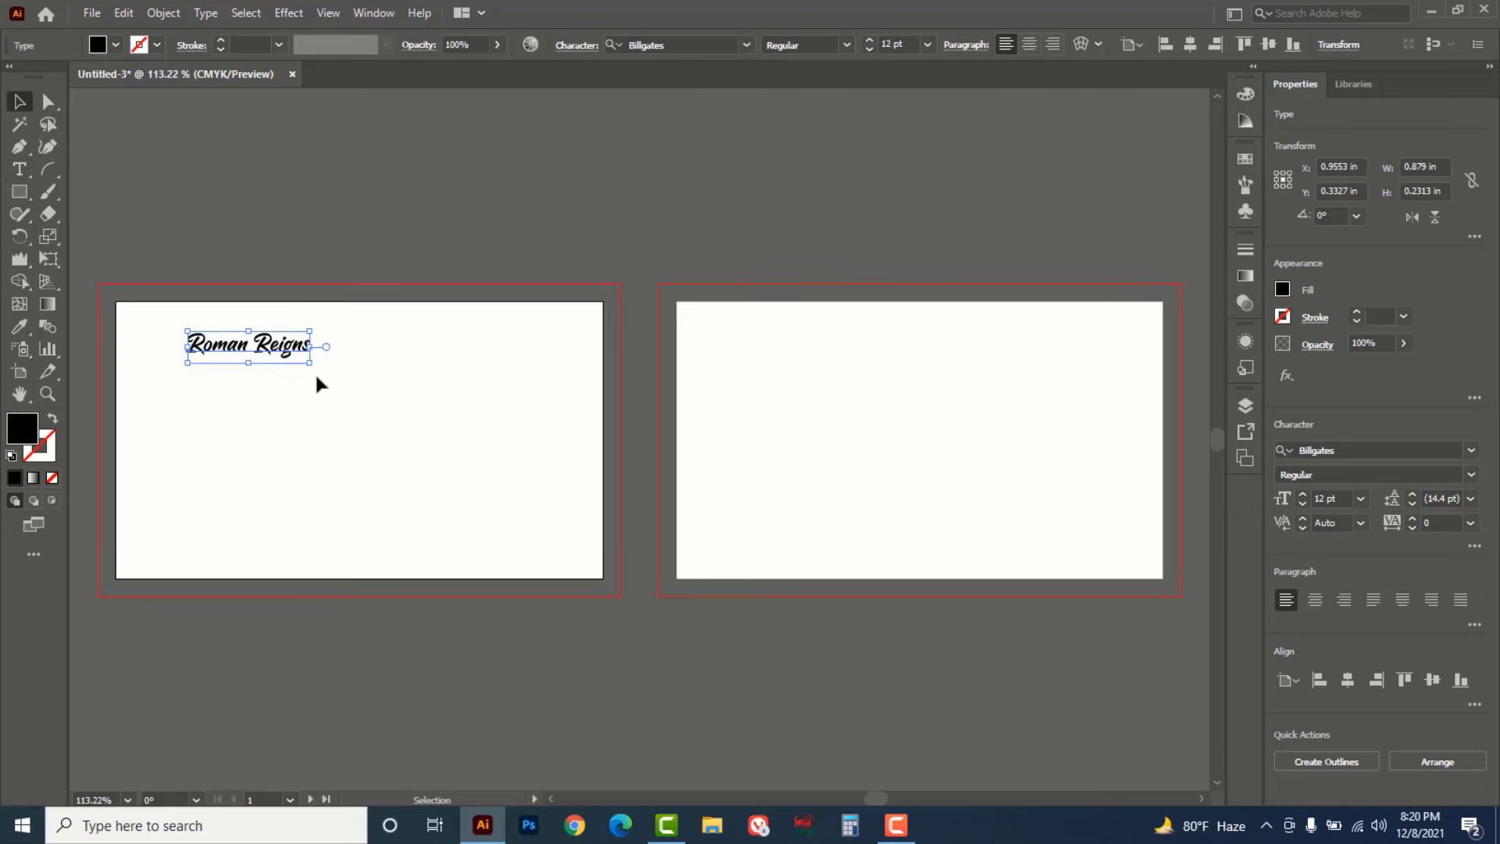
{"action": "left_click", "coordinate": [248, 385]}
{"action": "key", "text": "z"}
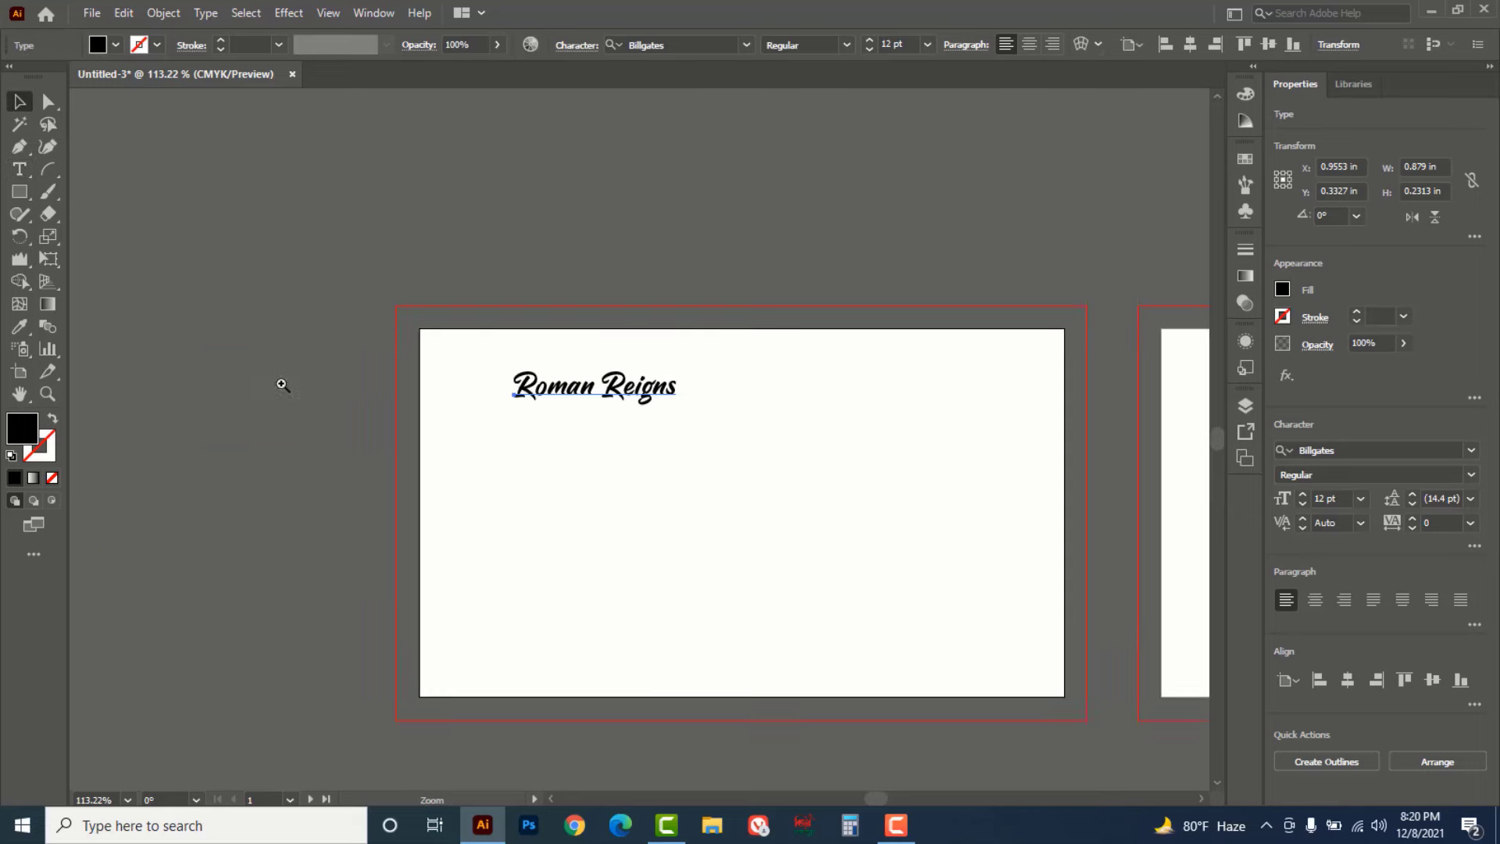
{"action": "left_click", "coordinate": [281, 382]}
{"action": "key", "text": "ctrl+a"}
{"action": "key", "text": "ctrl+plus"}
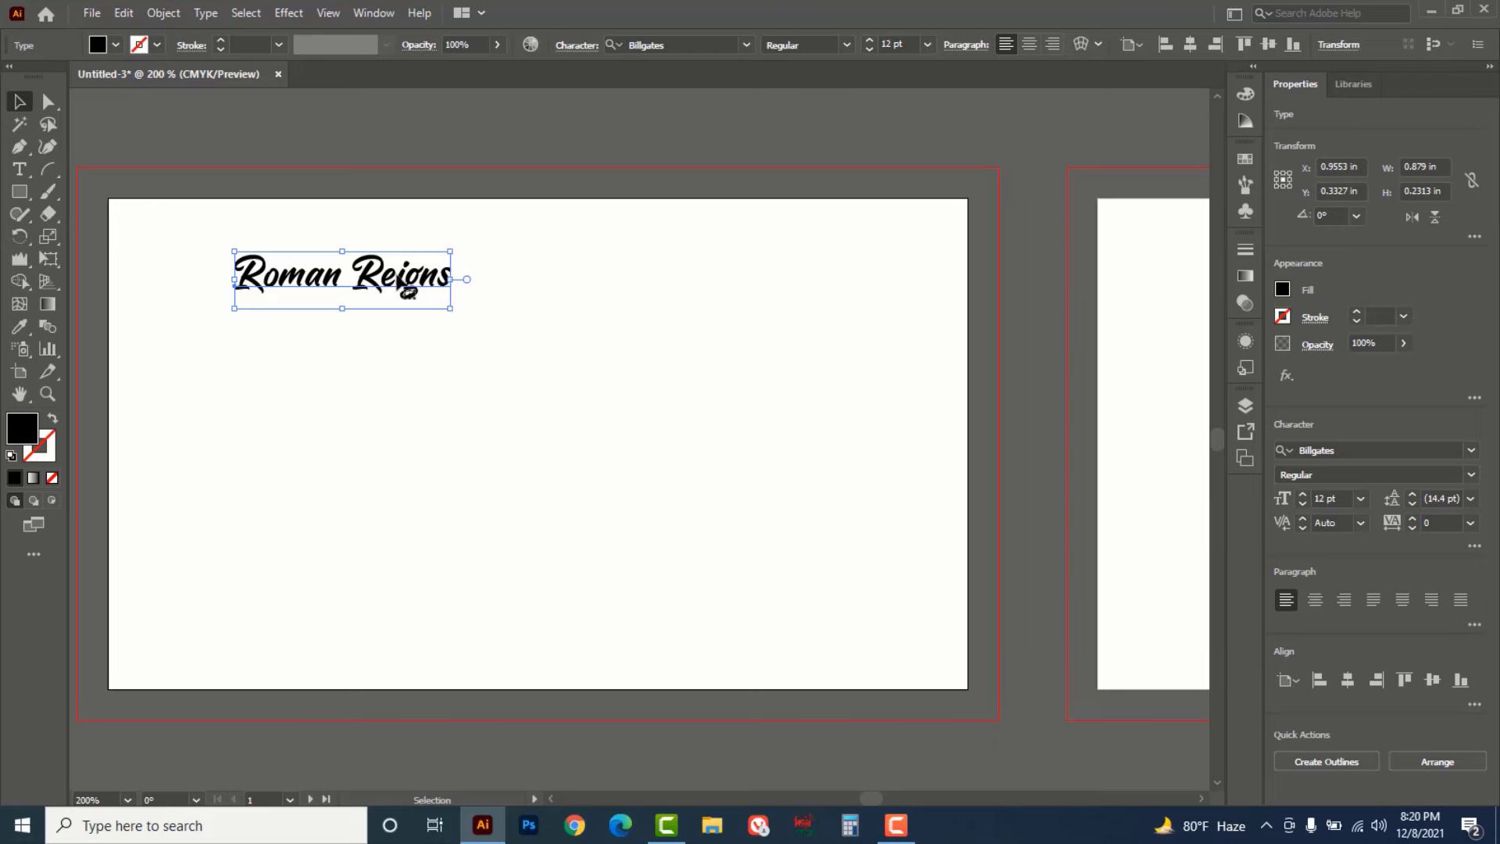
{"action": "left_click_drag", "start_coordinate": [400, 286], "coordinate": [331, 286]}
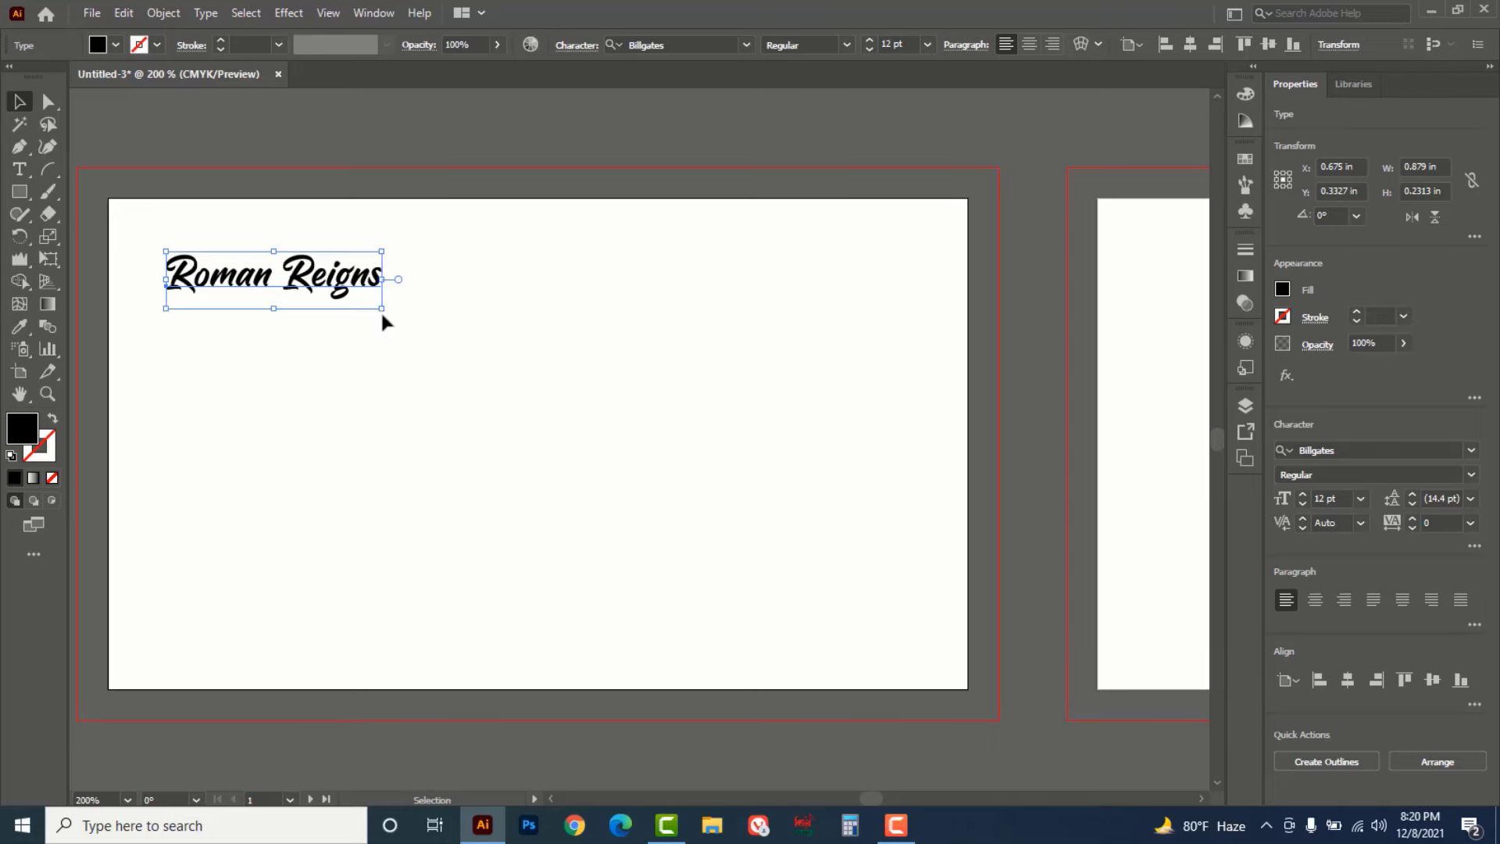
- Enlarge the name to about 18.31 pt and place a duplicate just below it
{"action": "left_click", "coordinate": [871, 41]}
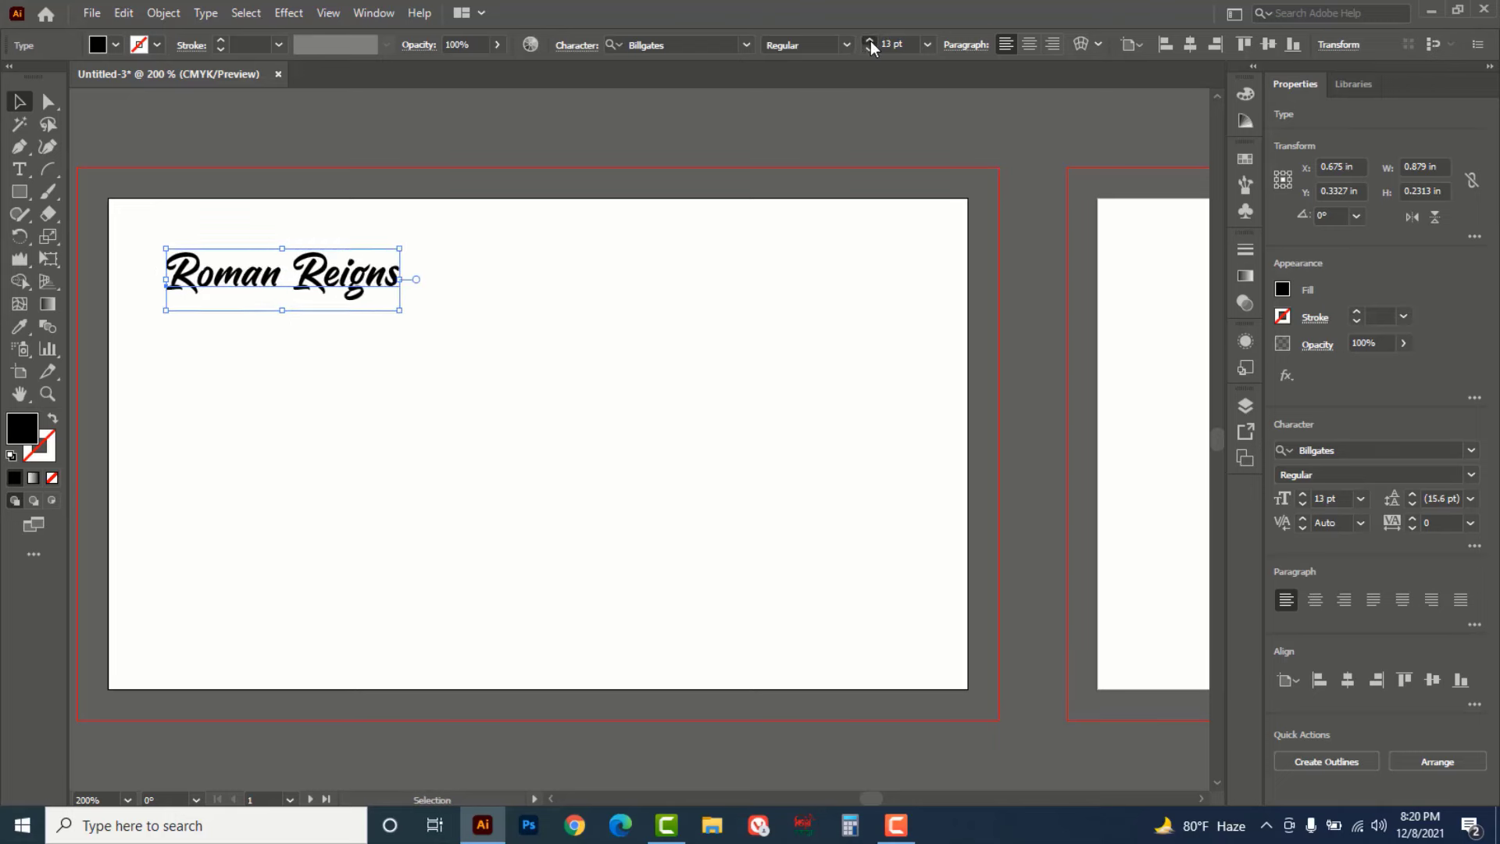
{"action": "left_click_drag", "start_coordinate": [418, 312], "coordinate": [496, 364]}
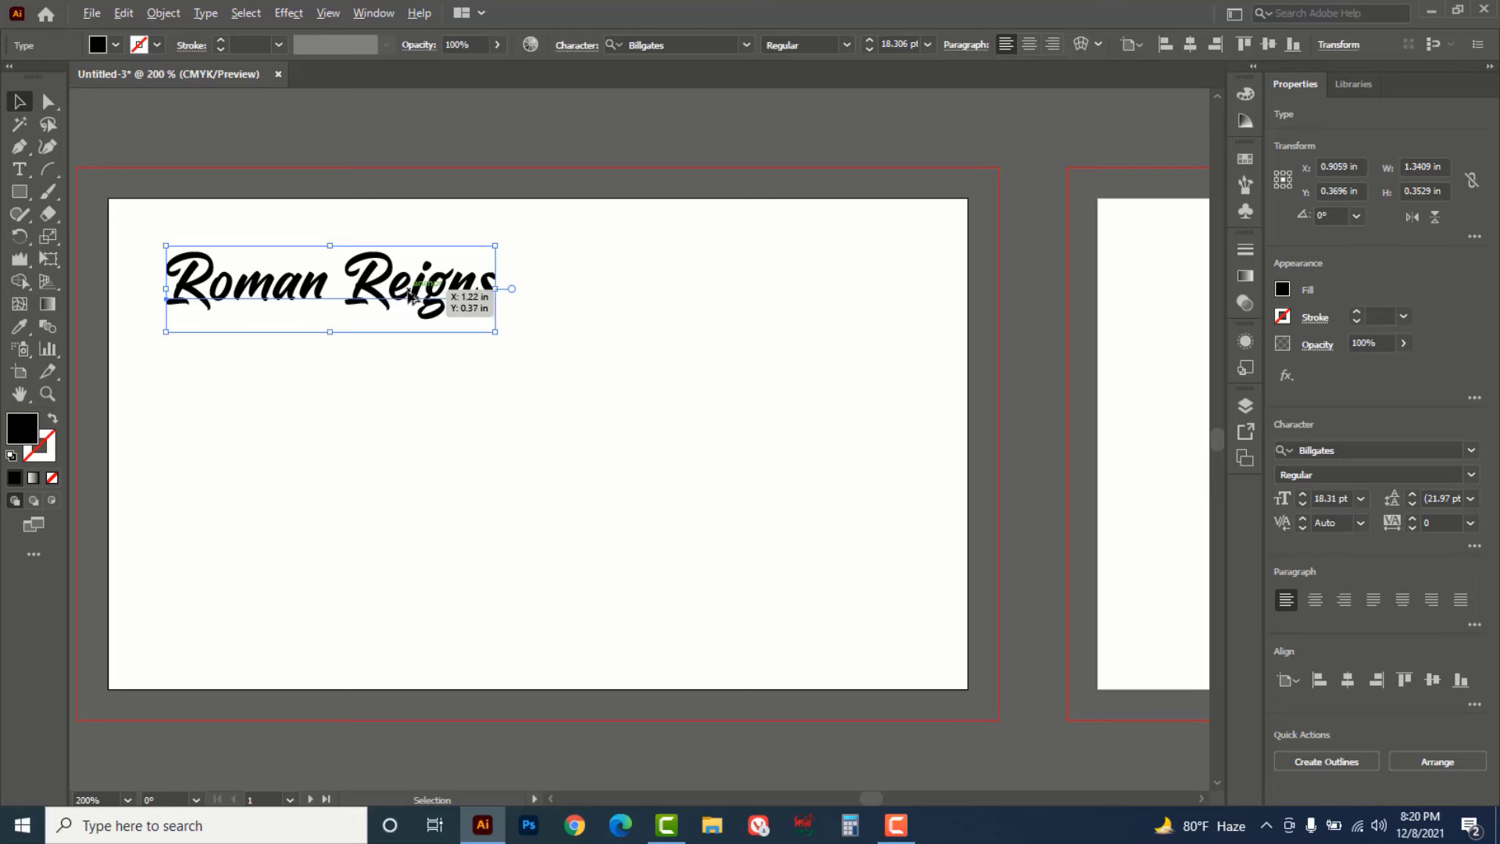
{"action": "left_click_drag", "start_coordinate": [389, 296], "coordinate": [409, 362]}
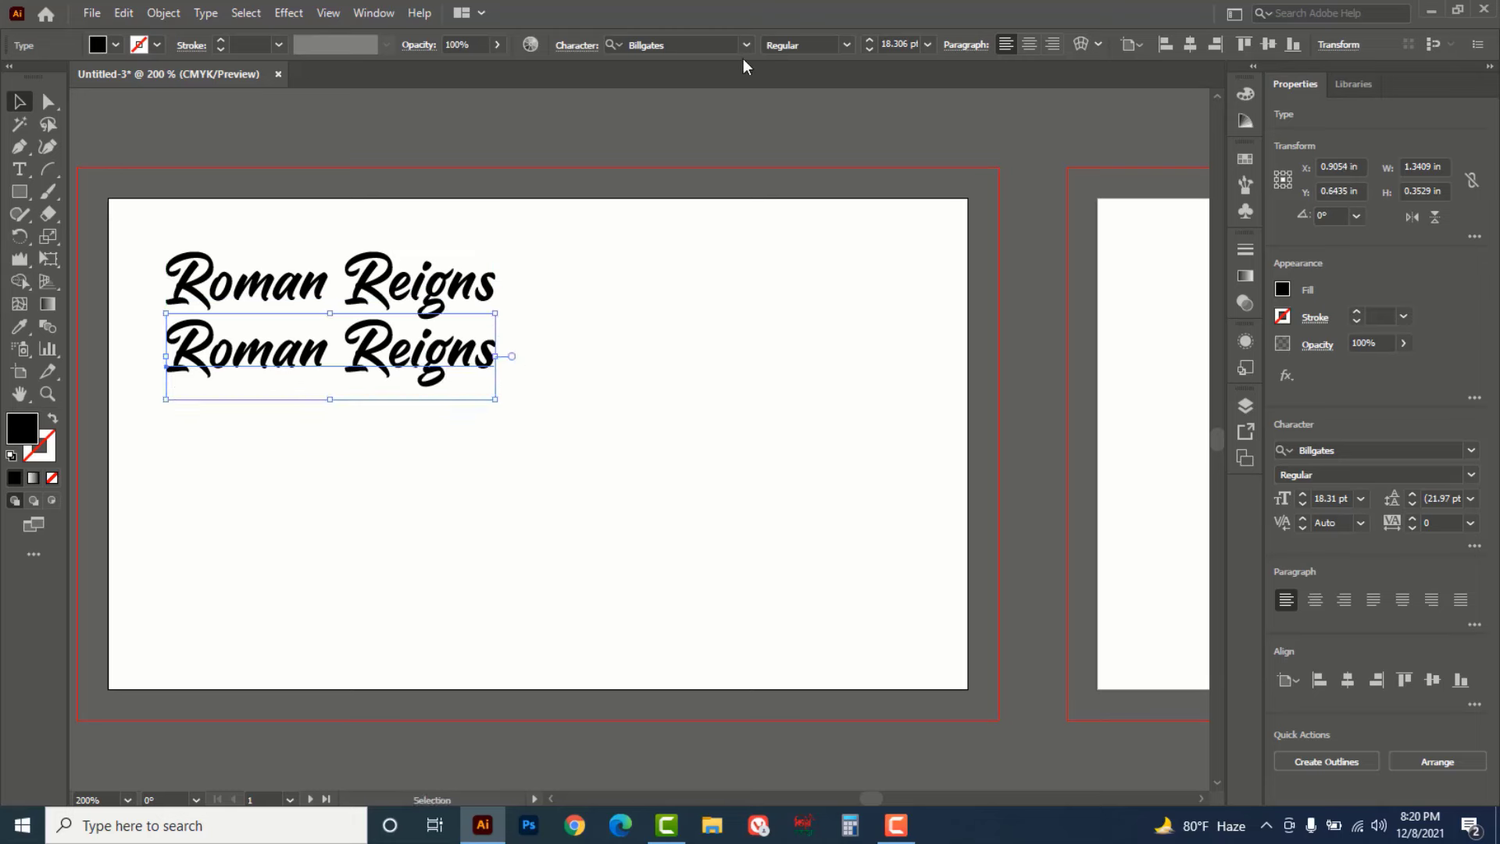
- Set the copy to Arial Narrow and change its text to 'Graphic Designer'
{"action": "left_click", "coordinate": [699, 44]}
{"action": "type", "text": "Ar"}
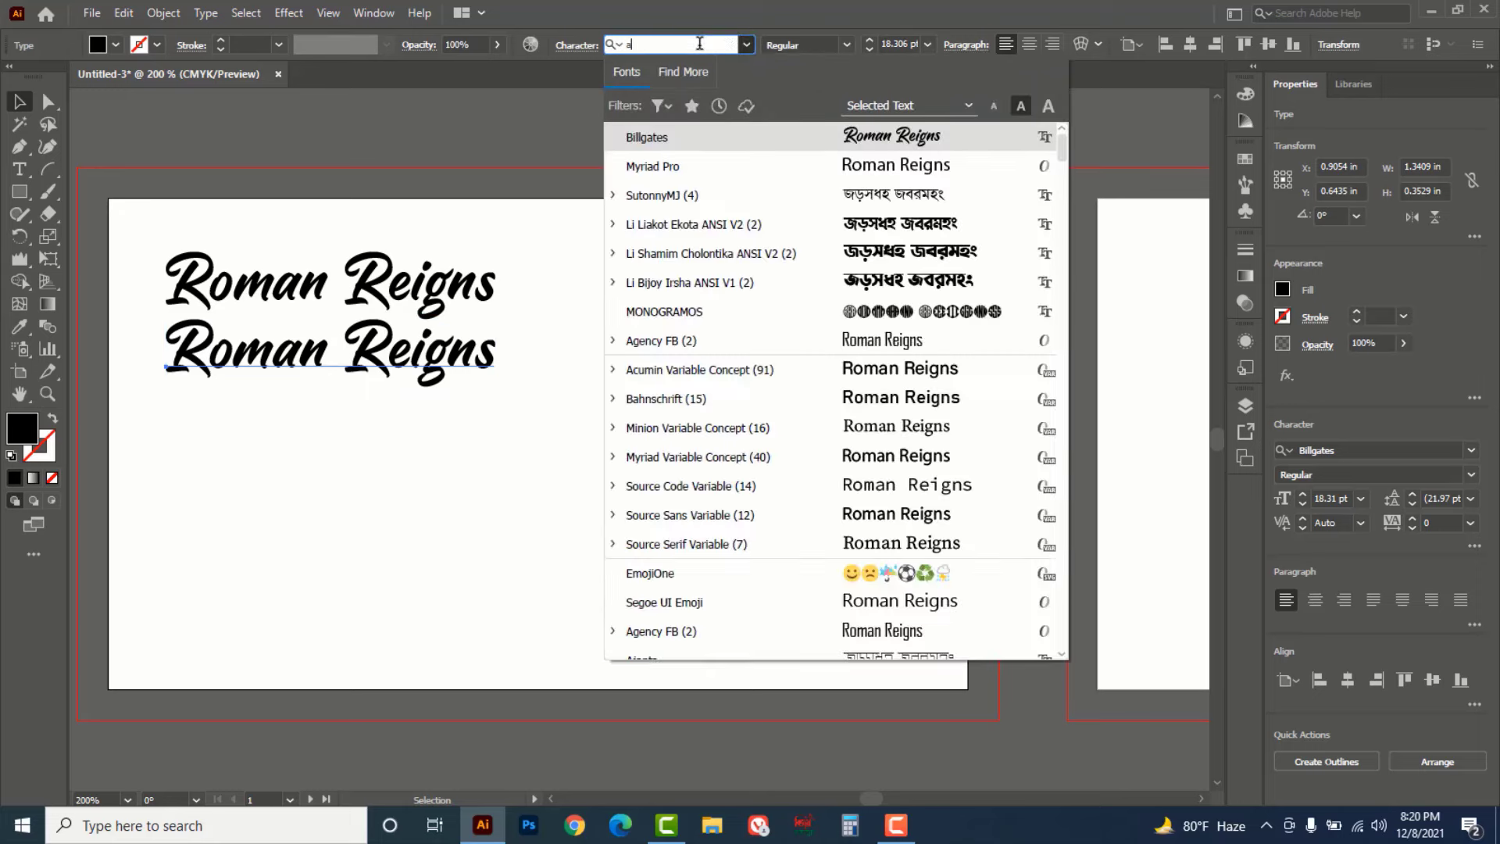
{"action": "type", "text": "ial"}
{"action": "key", "text": "Return"}
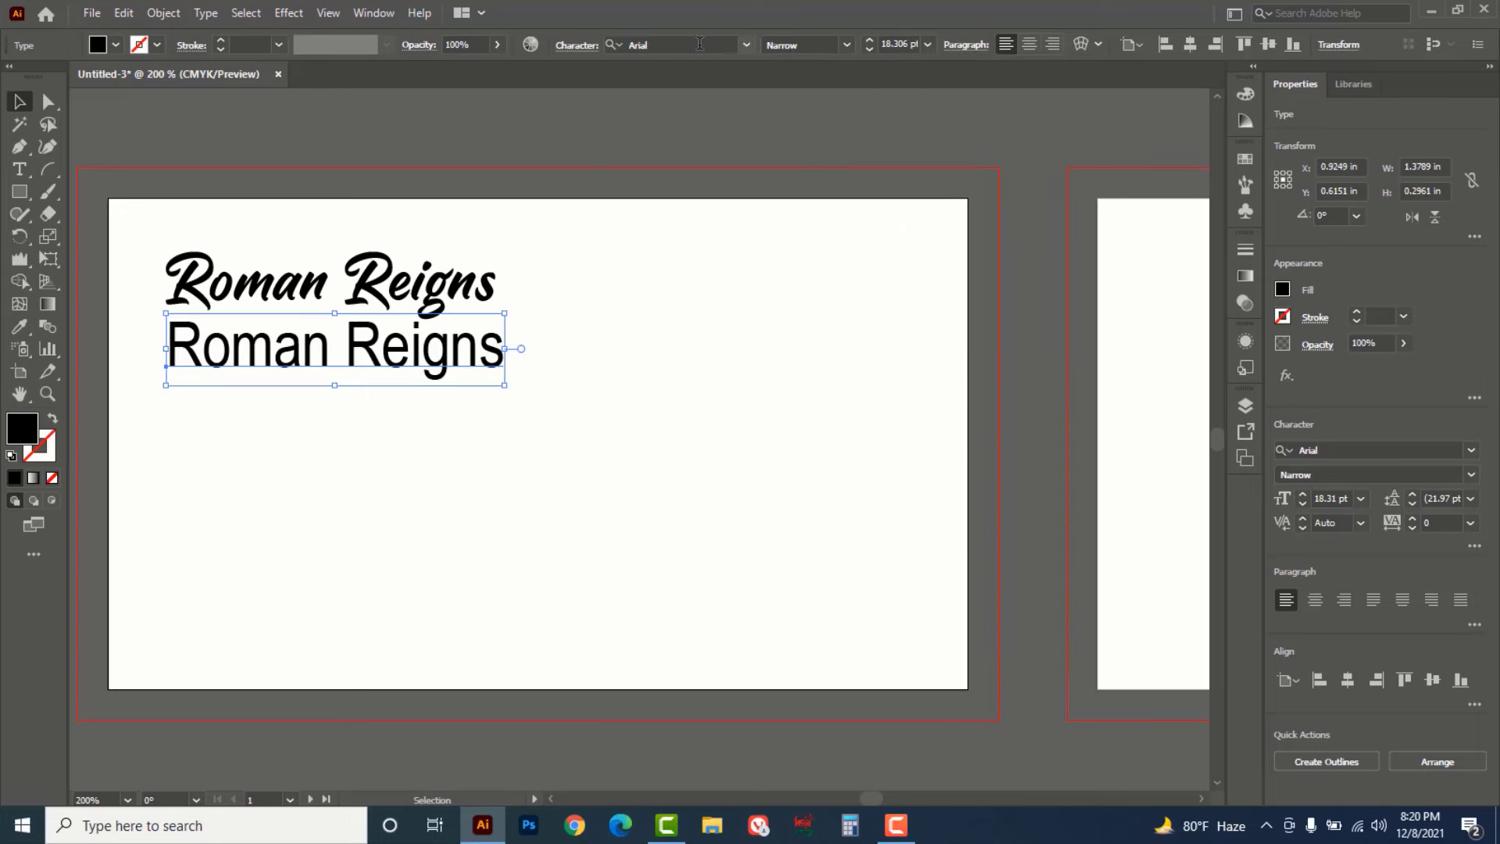
{"action": "double_click", "coordinate": [407, 351]}
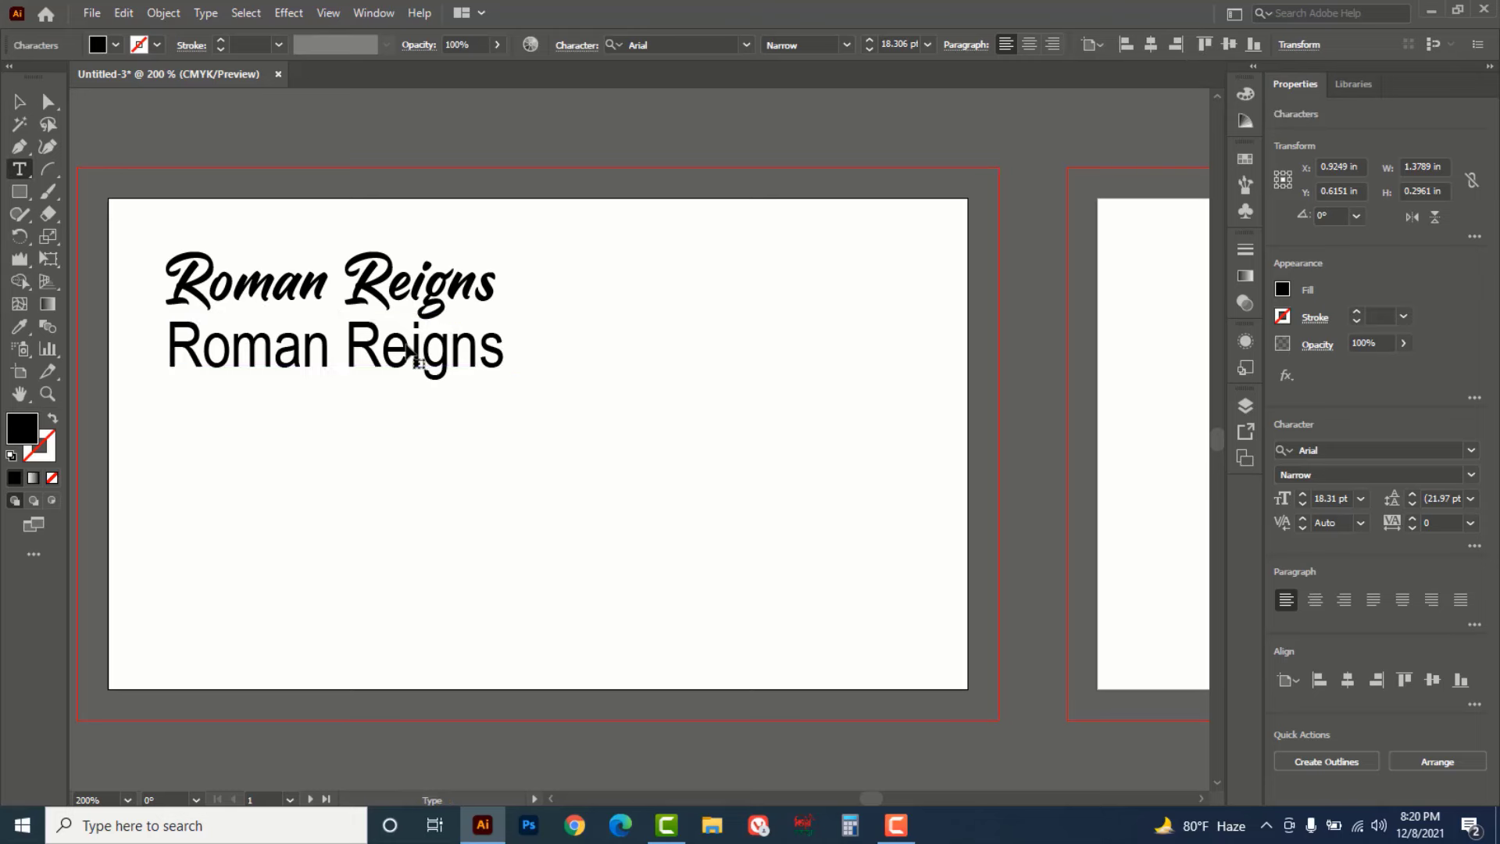
{"action": "key", "text": "ctrl+a"}
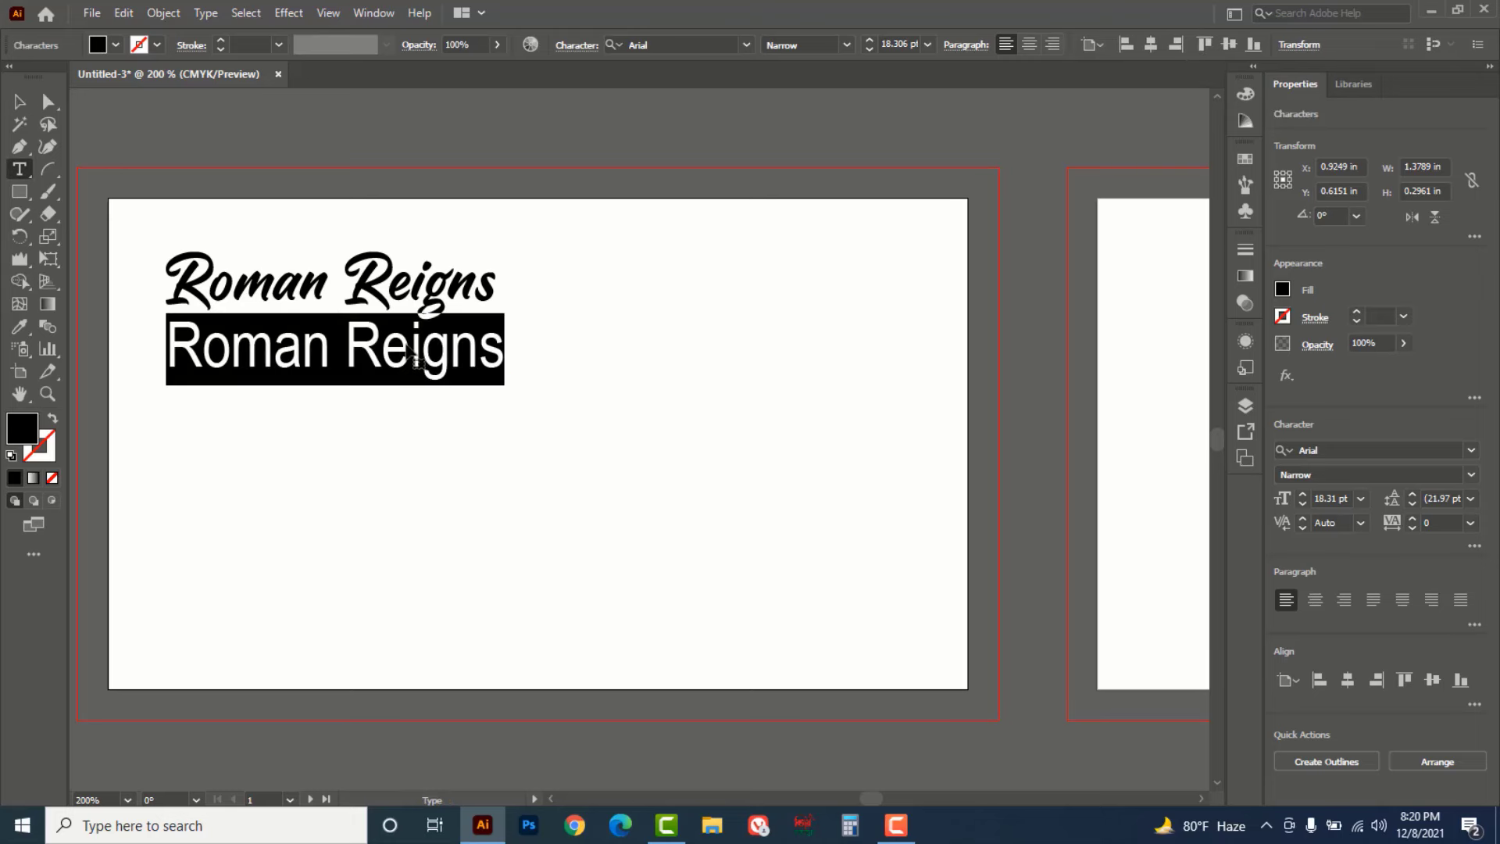
{"action": "type", "text": "Graphic "}
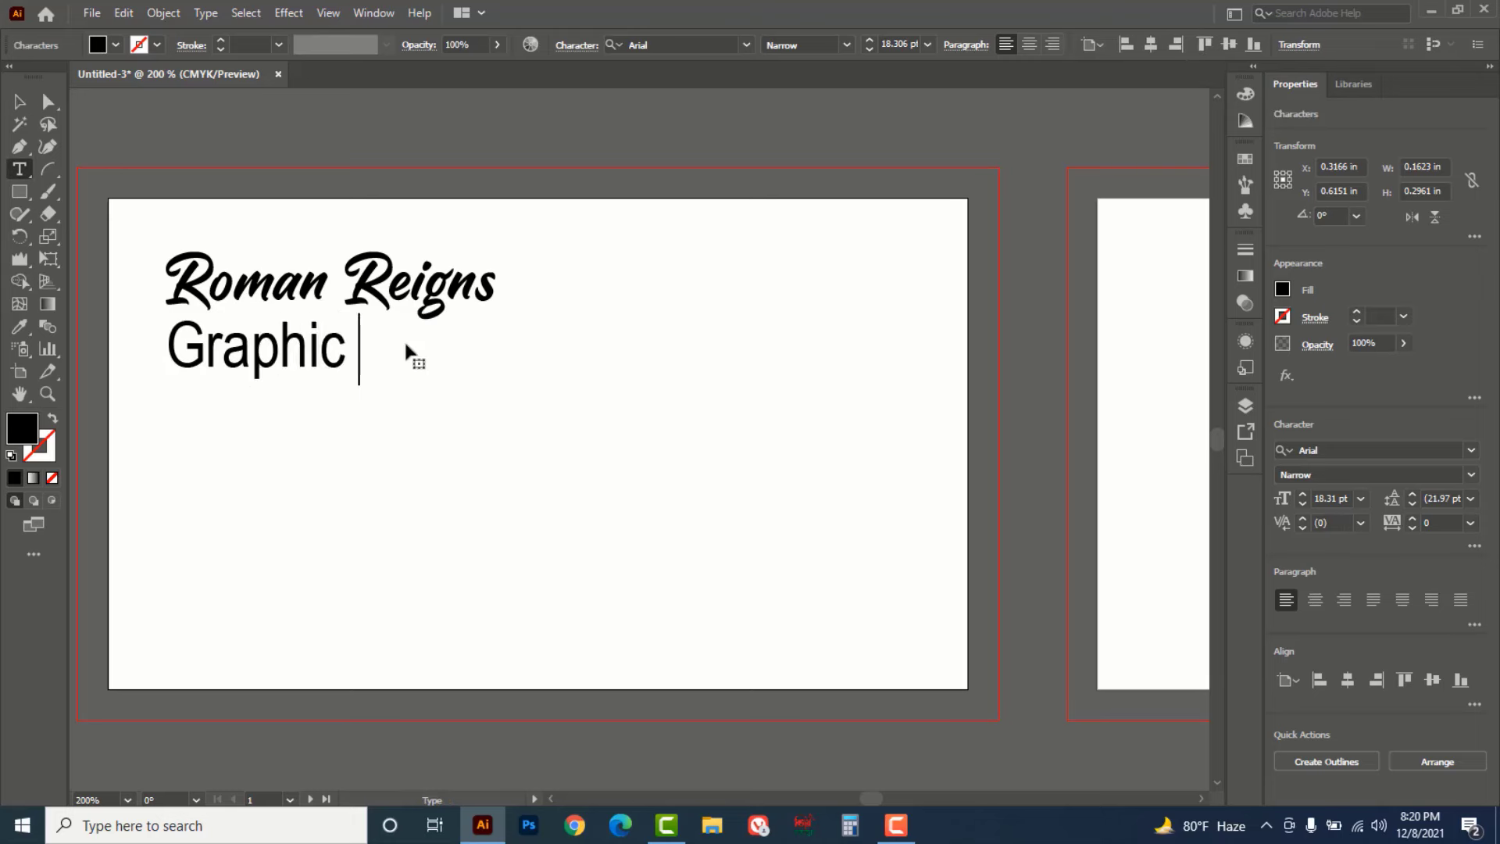
{"action": "type", "text": "Designer"}
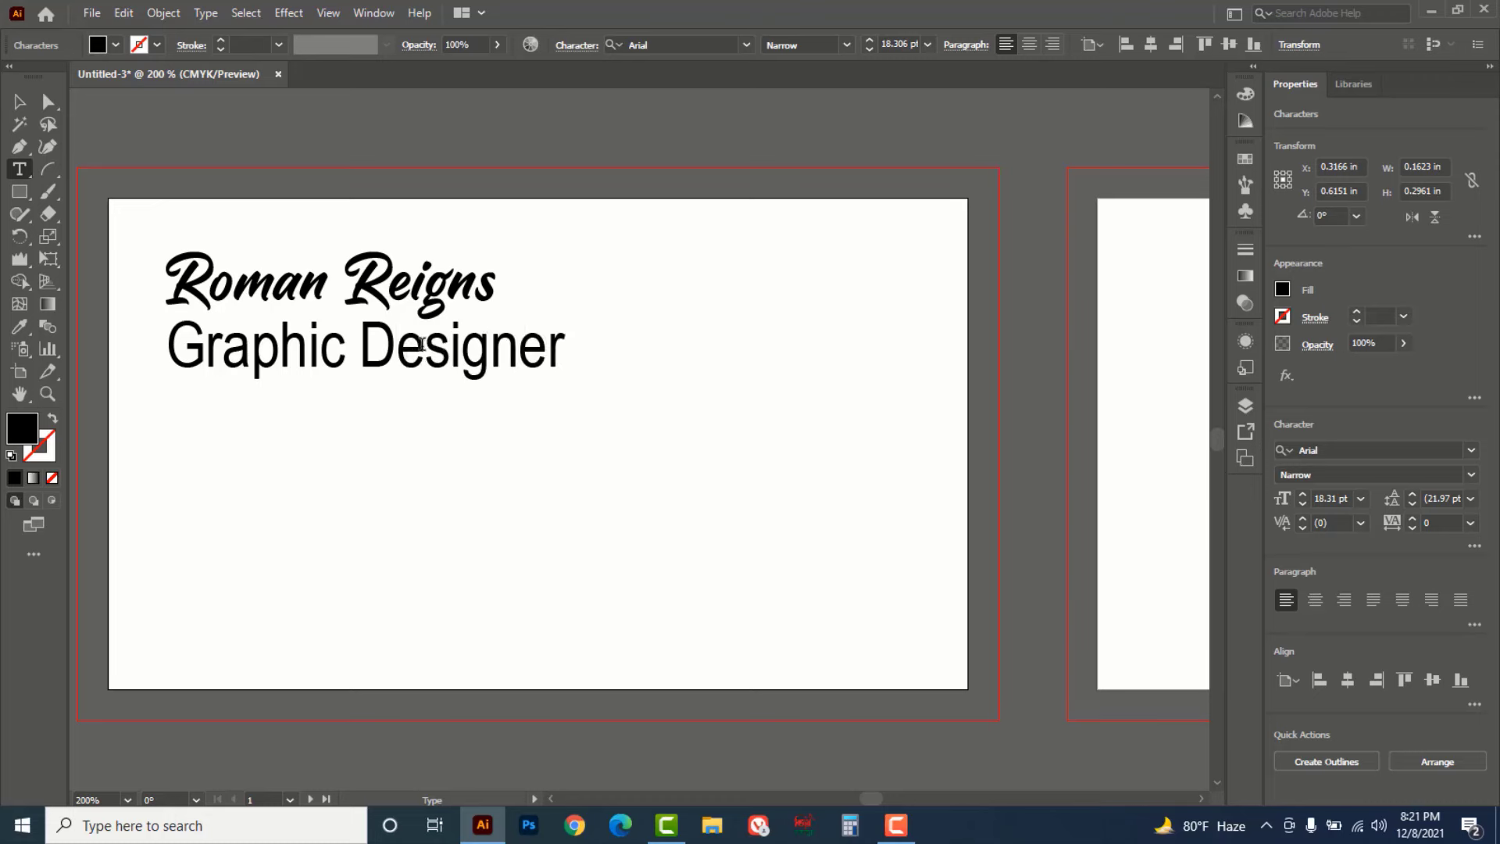
- Shrink the Graphic Designer subtitle to 10 pt and nudge it up under the name
{"action": "key", "text": "ctrl+a"}
{"action": "left_click", "coordinate": [870, 50]}
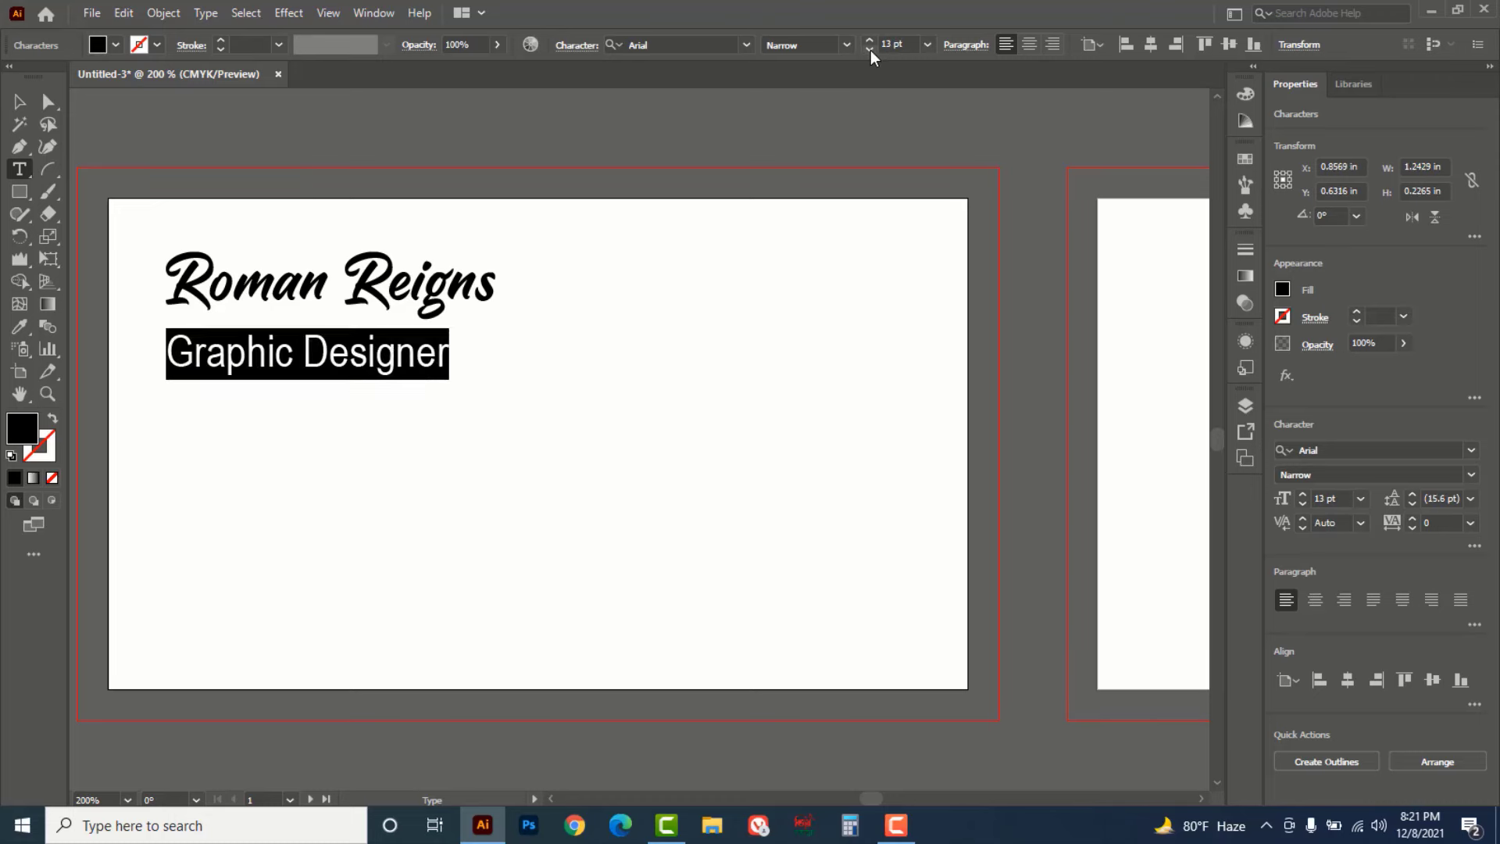
{"action": "left_click", "coordinate": [870, 50]}
{"action": "left_click", "coordinate": [871, 50]}
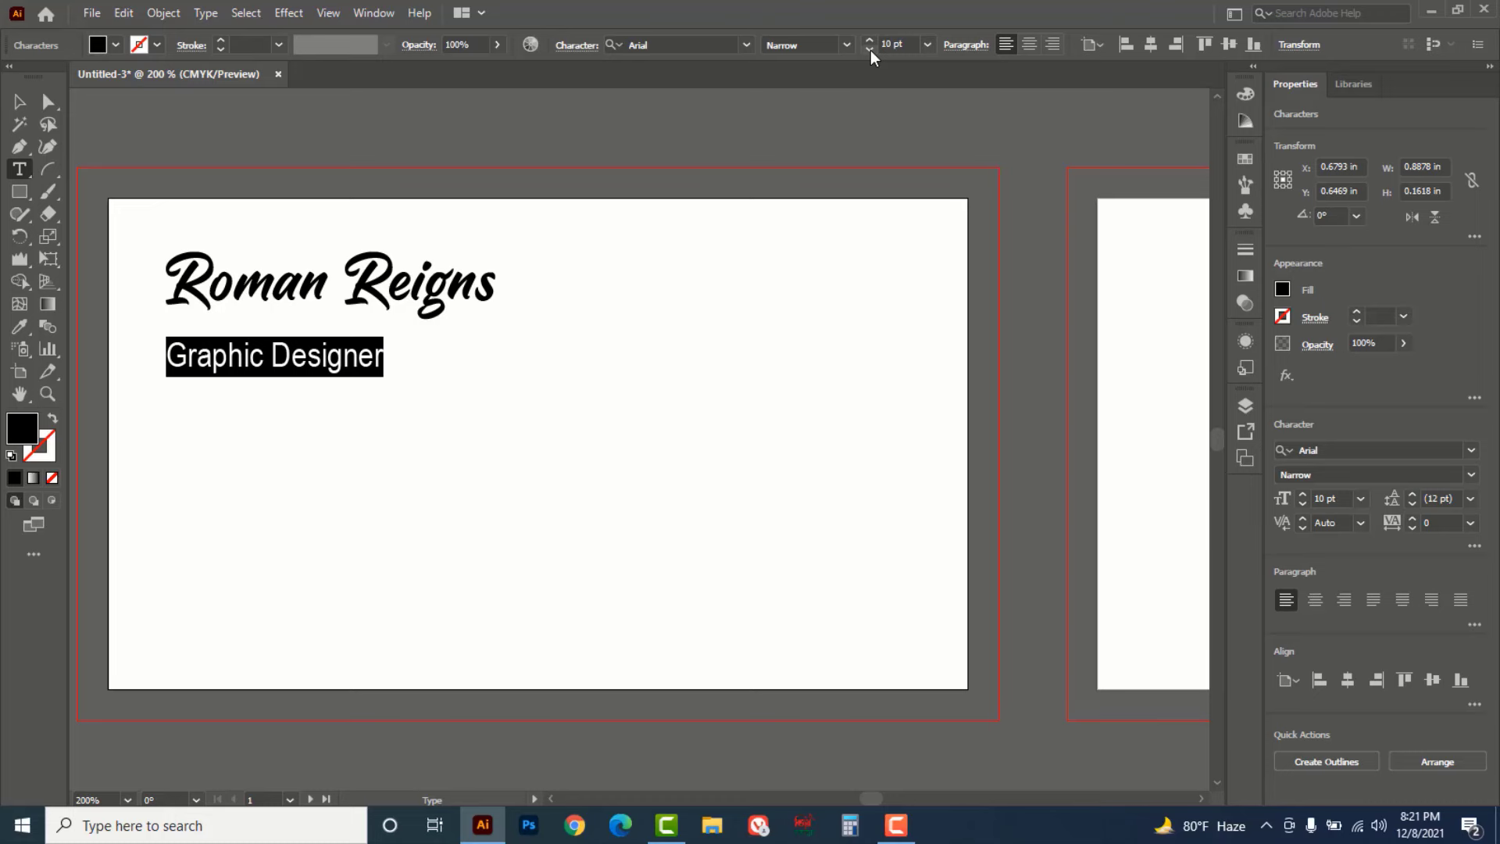
{"action": "left_click", "coordinate": [20, 102]}
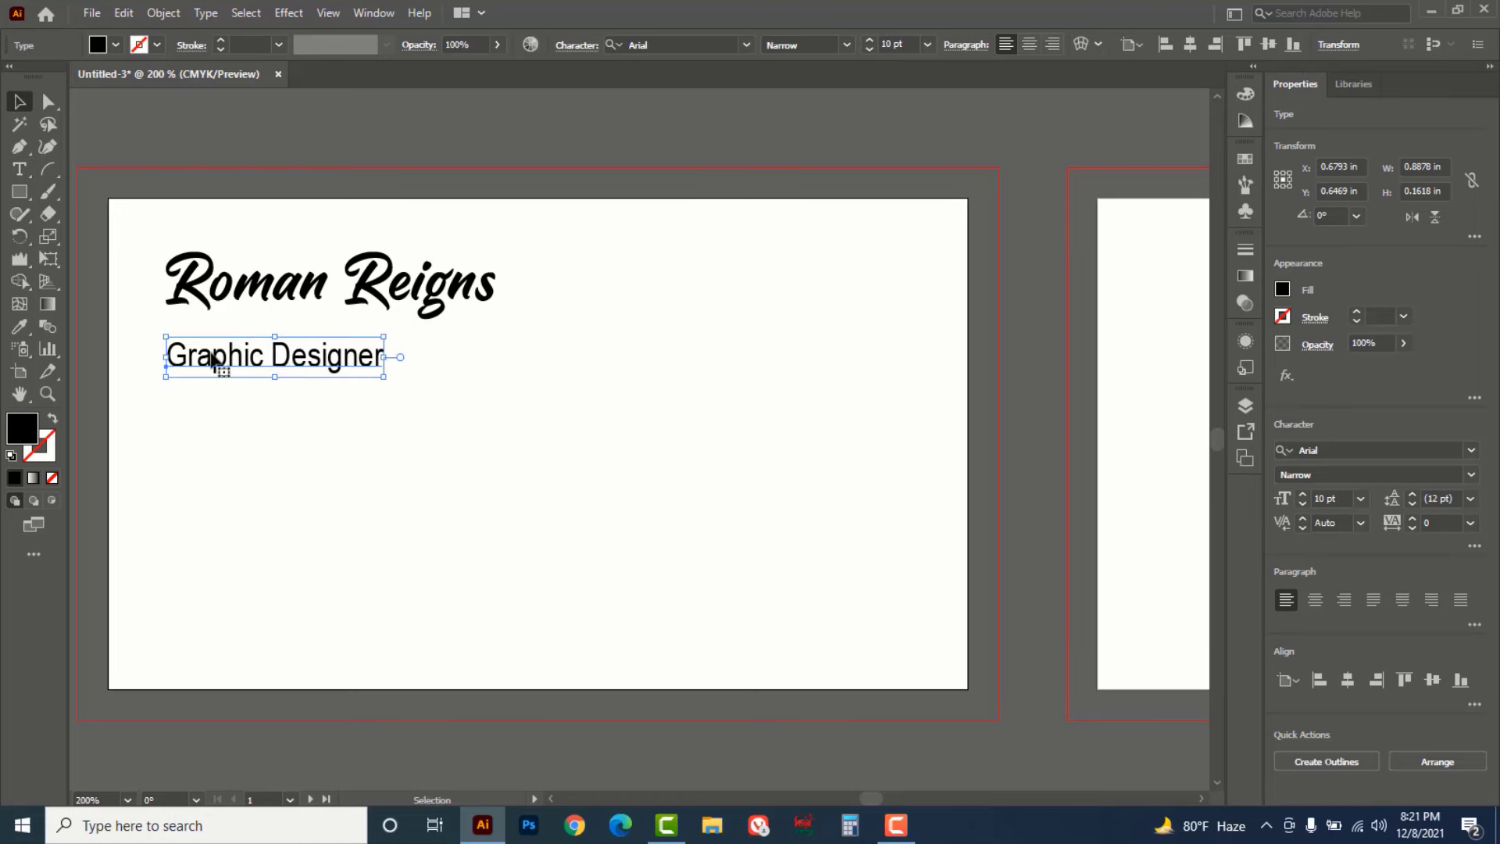
{"action": "left_click_drag", "start_coordinate": [212, 360], "coordinate": [222, 349]}
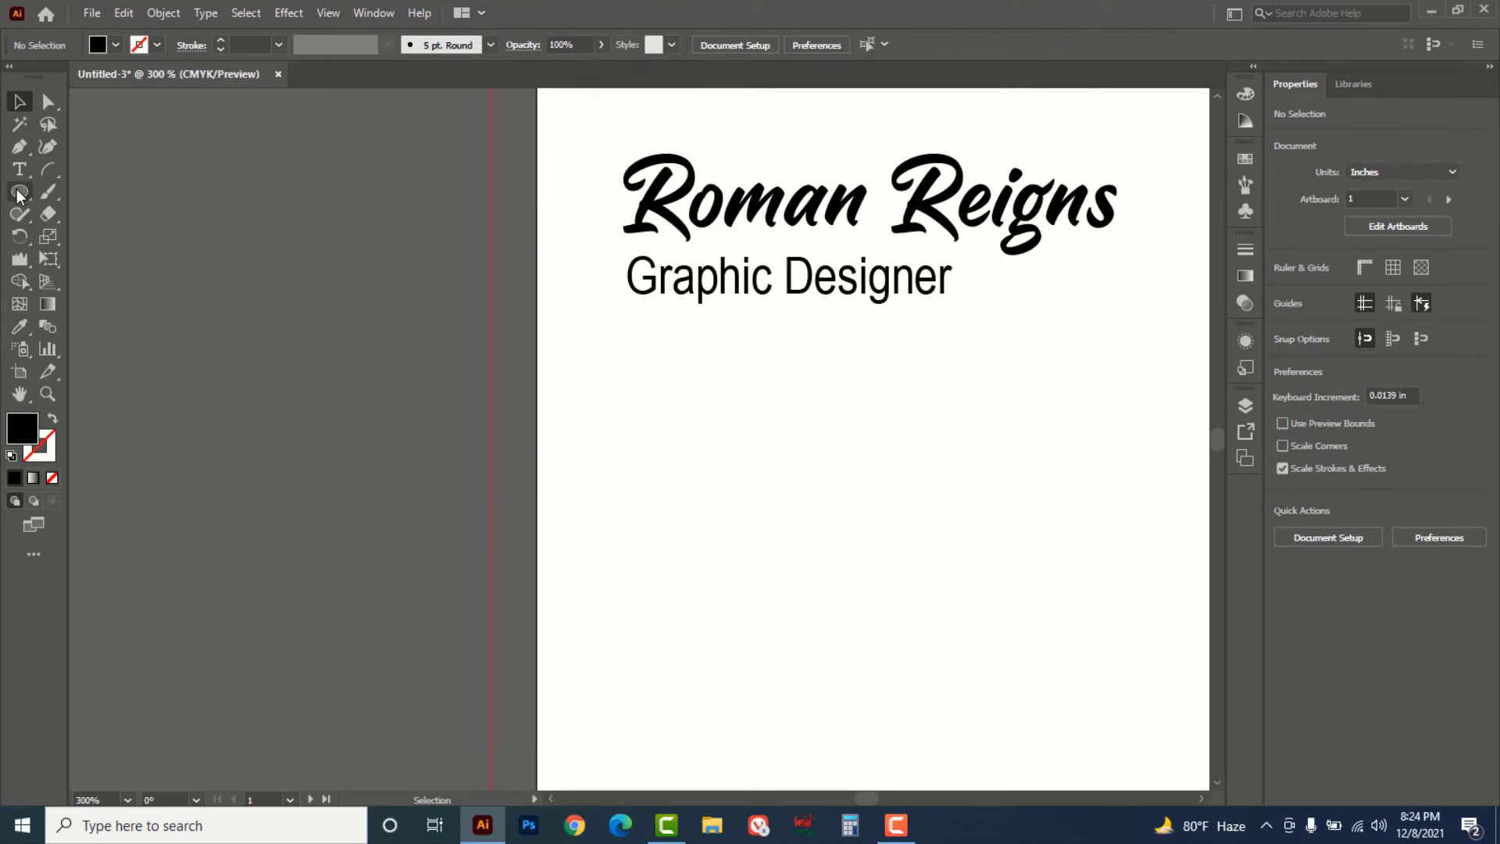
- Draw a tall black rounded rectangle bar below the subtitle
{"action": "left_click", "coordinate": [20, 192]}
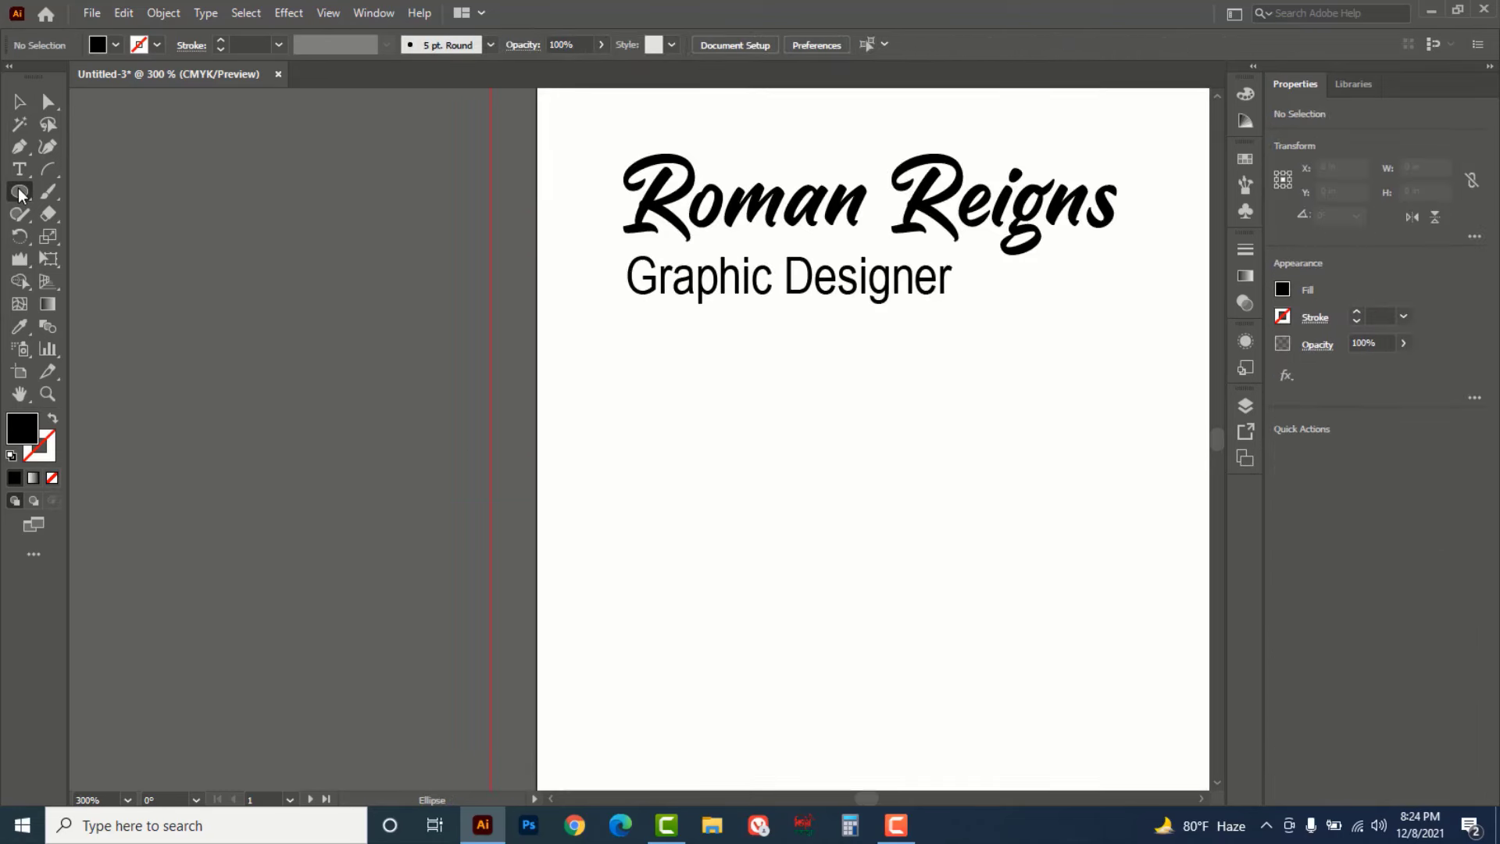
{"action": "right_click", "coordinate": [19, 192]}
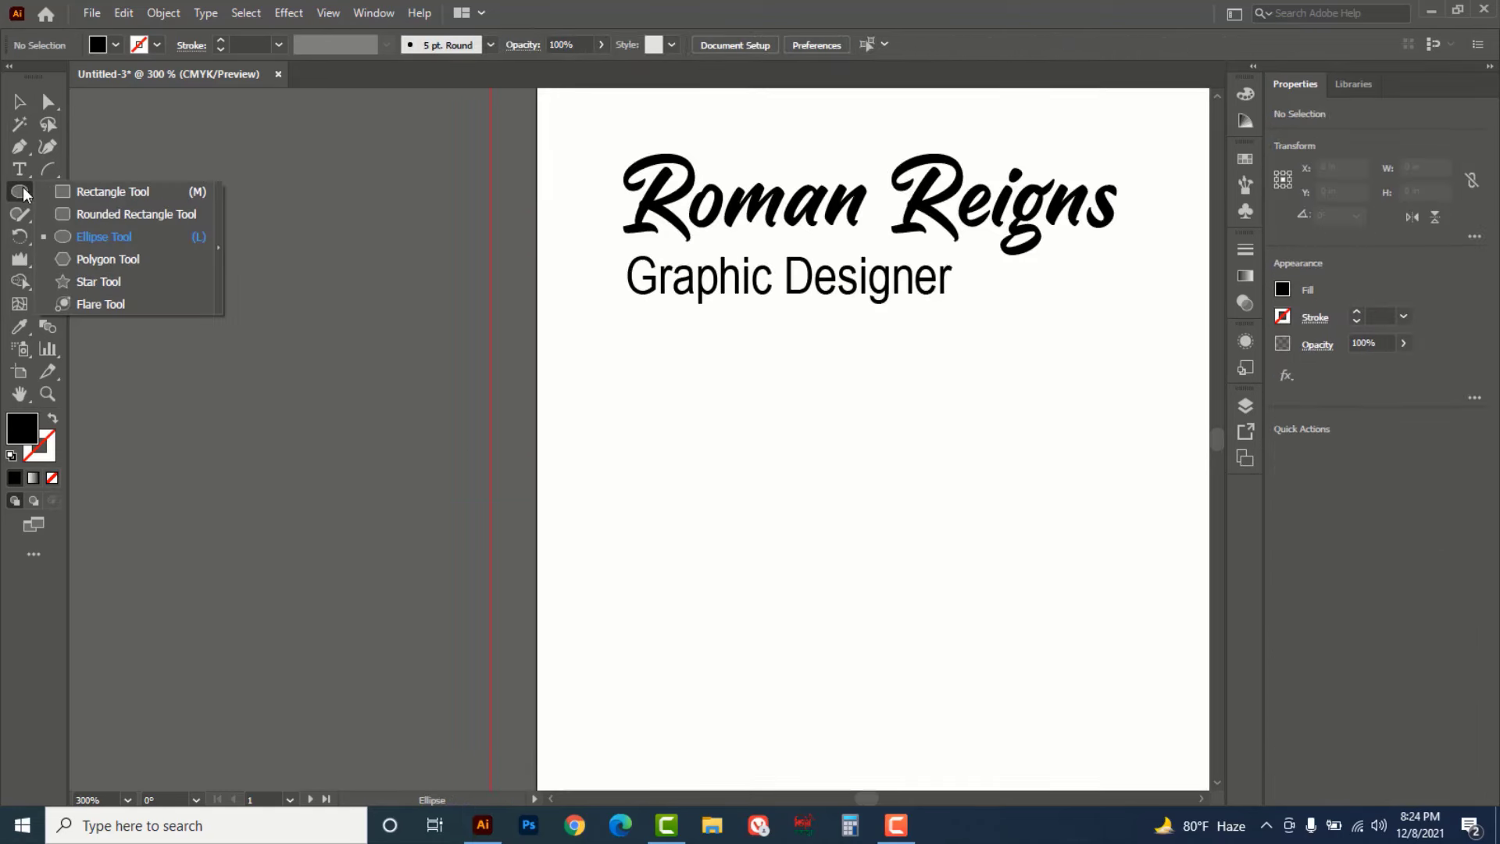
{"action": "left_click", "coordinate": [99, 216]}
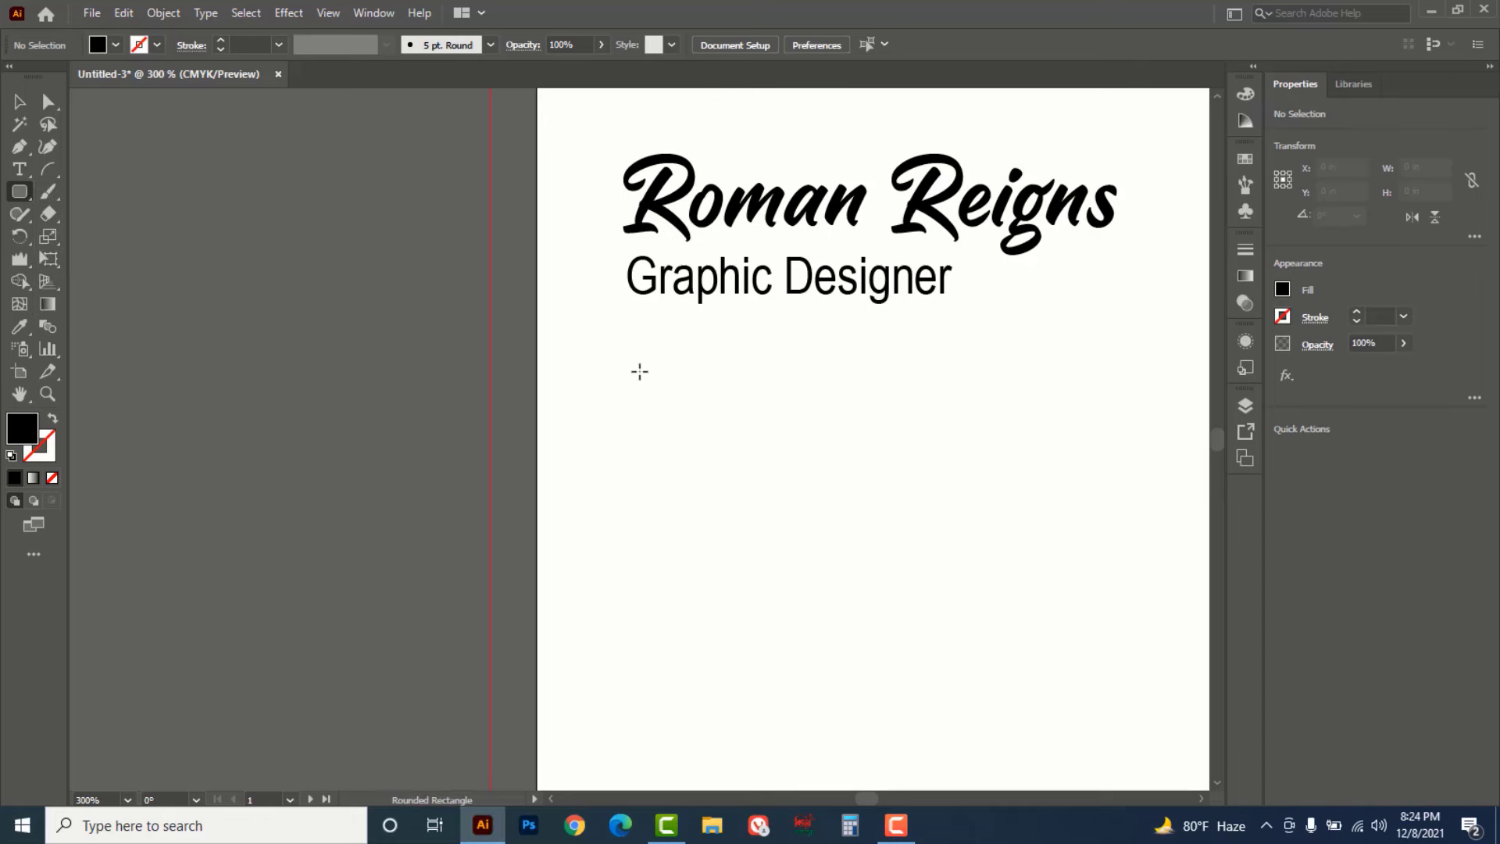
{"action": "left_click_drag", "start_coordinate": [638, 358], "coordinate": [686, 743]}
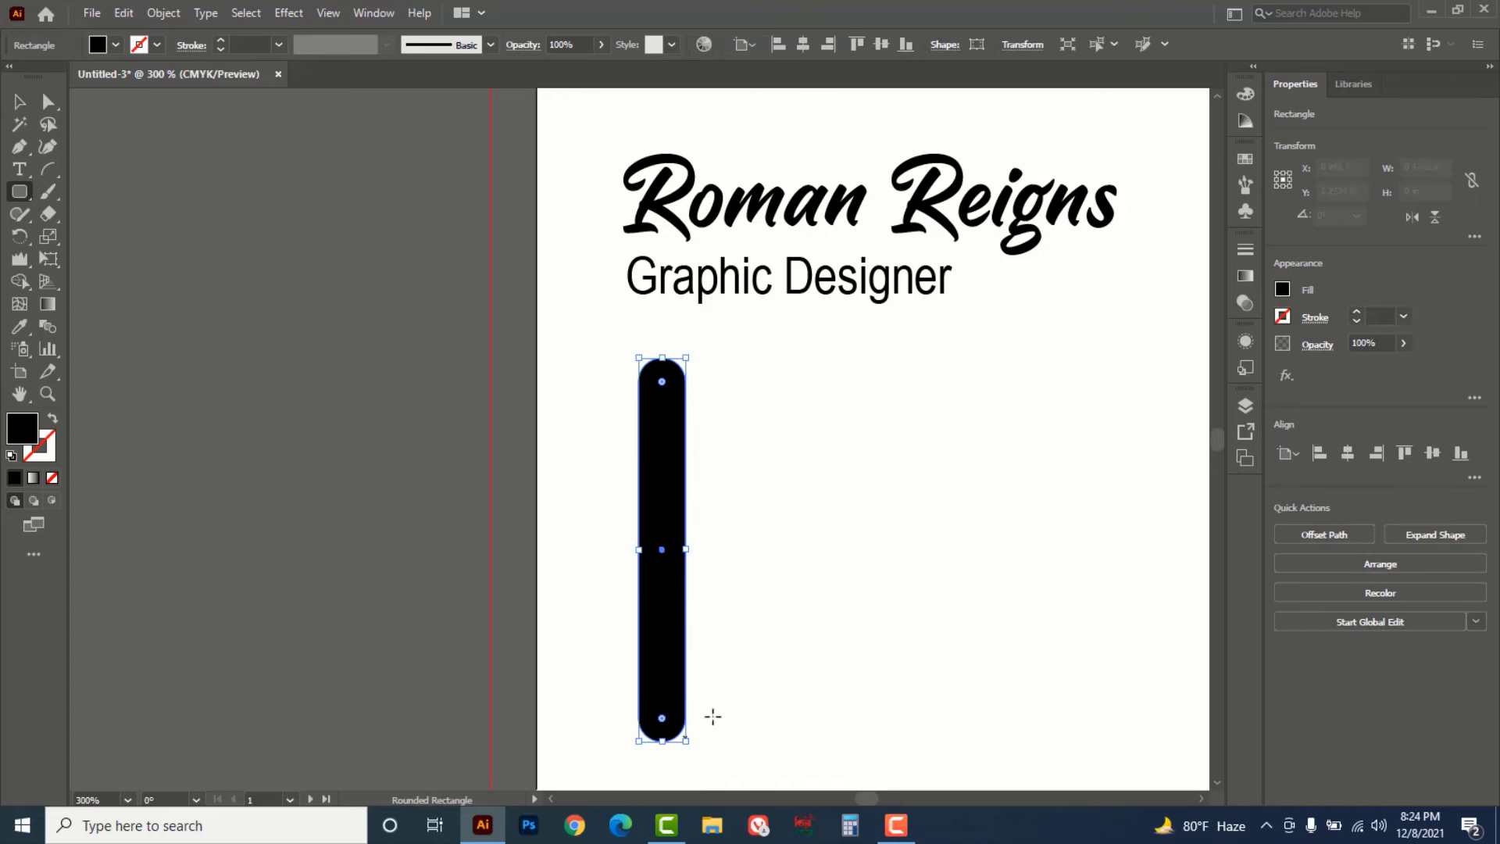
- Draw a small 0.2239 in circle over the top of the bar
{"action": "right_click", "coordinate": [24, 192]}
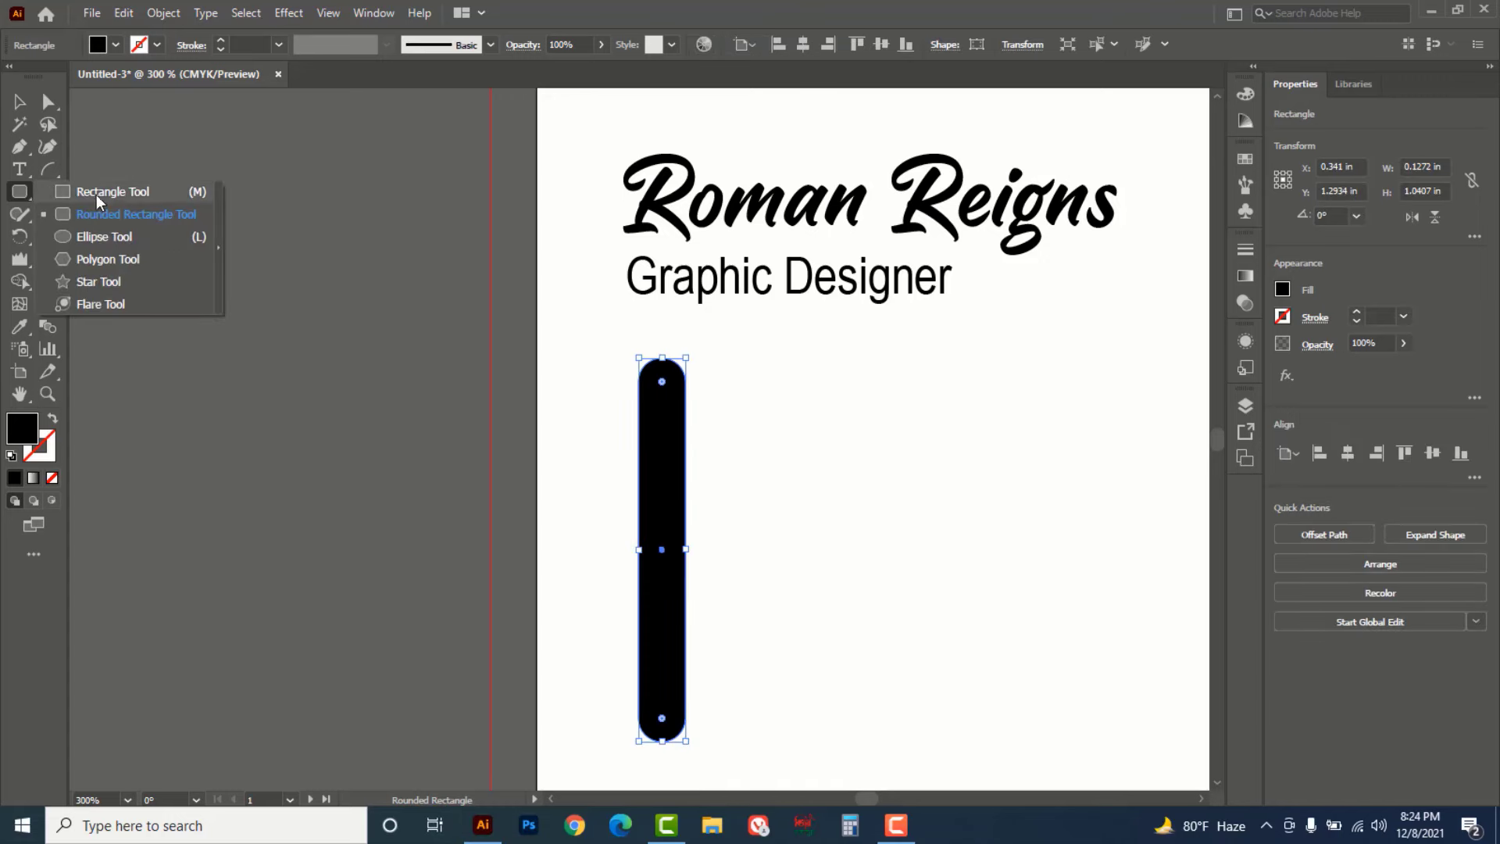
{"action": "left_click", "coordinate": [125, 247]}
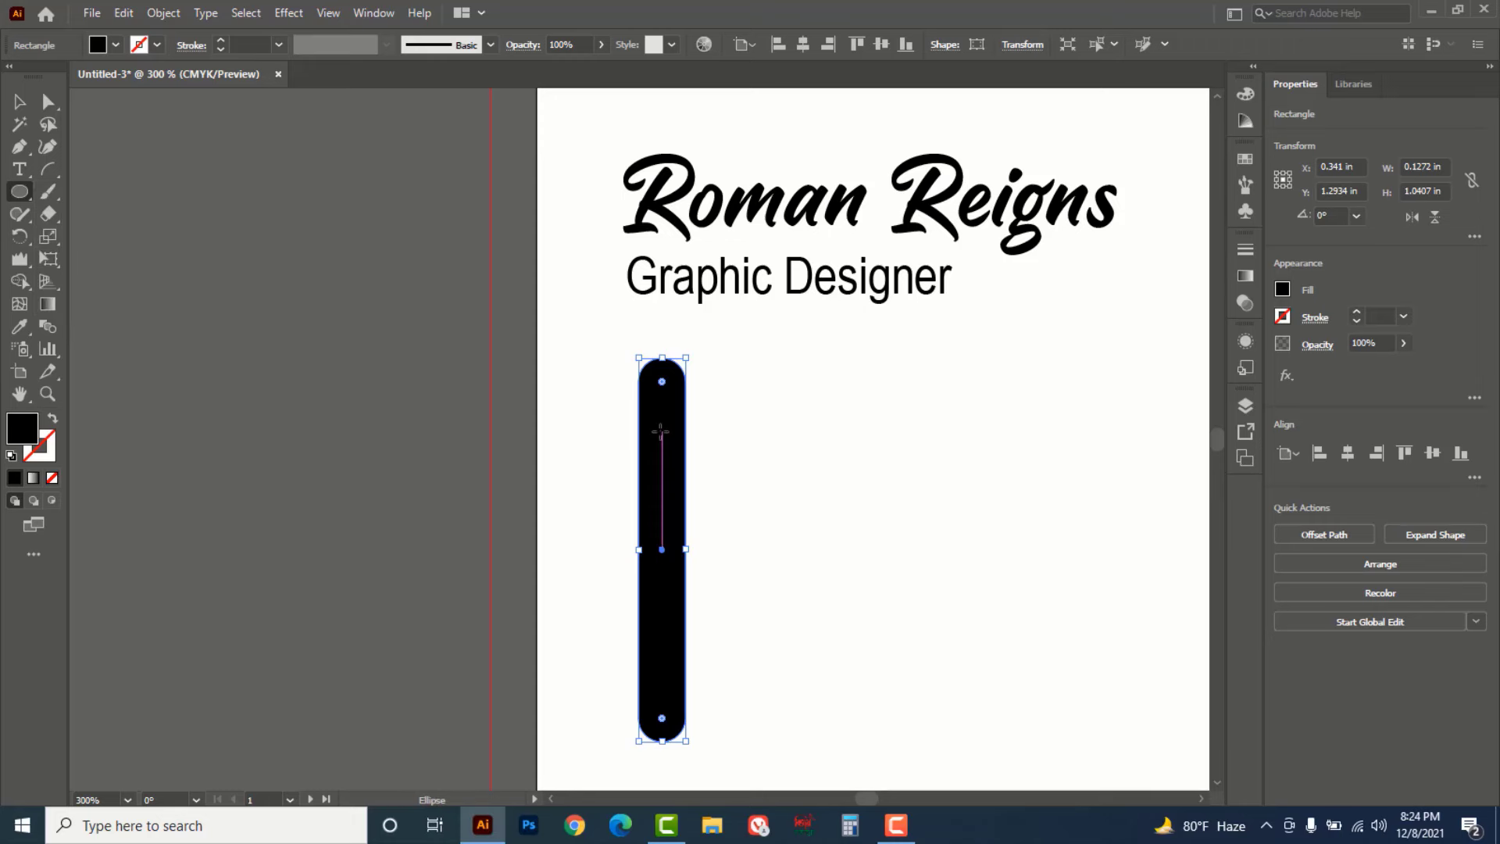
{"action": "left_click_drag", "start_coordinate": [661, 430], "coordinate": [703, 472]}
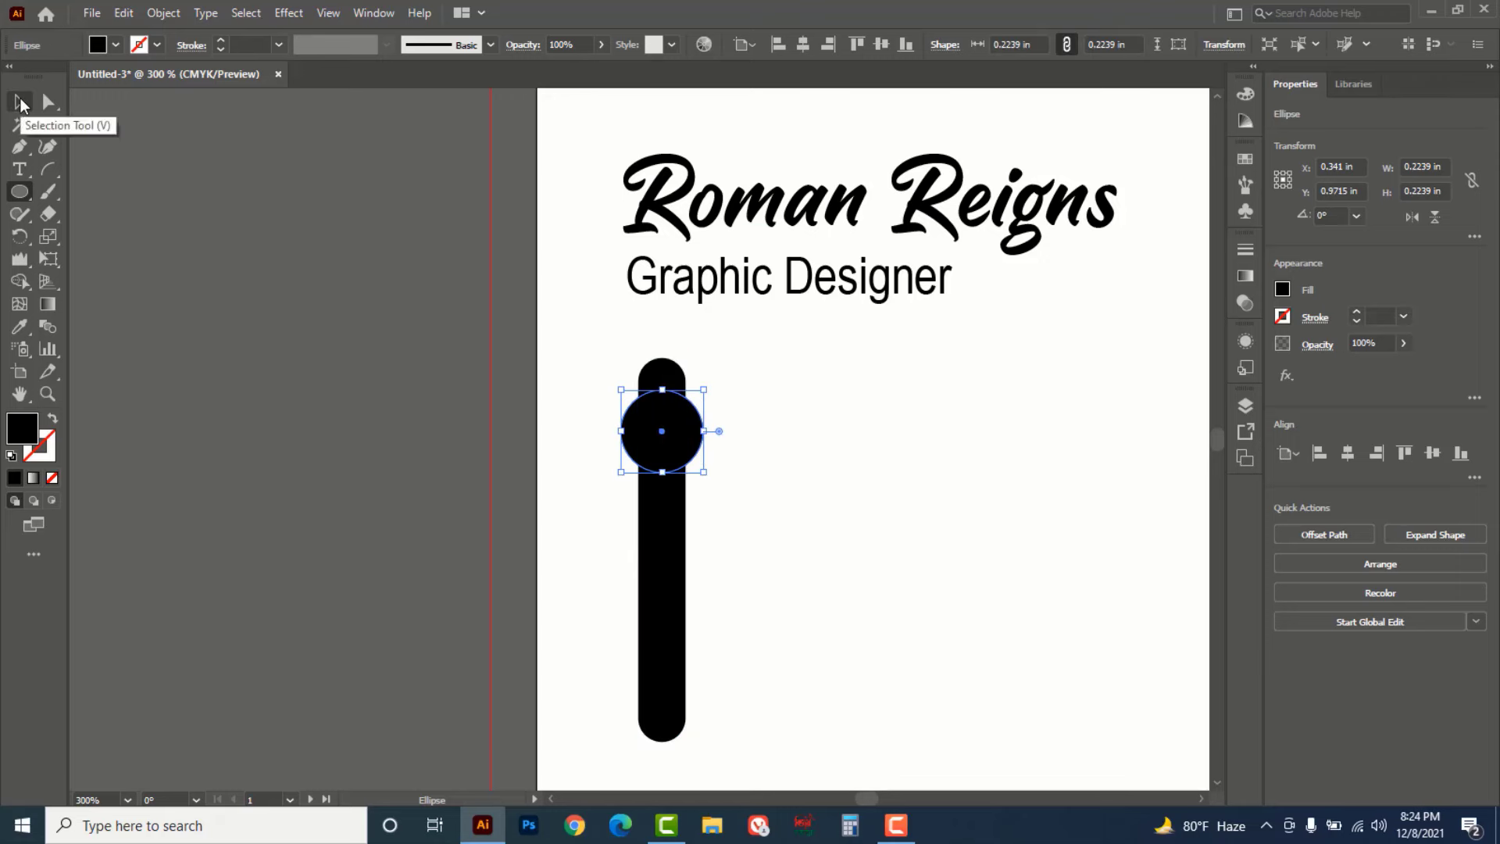
- Duplicate the small circle twice straight down the bar
{"action": "left_click", "coordinate": [21, 102]}
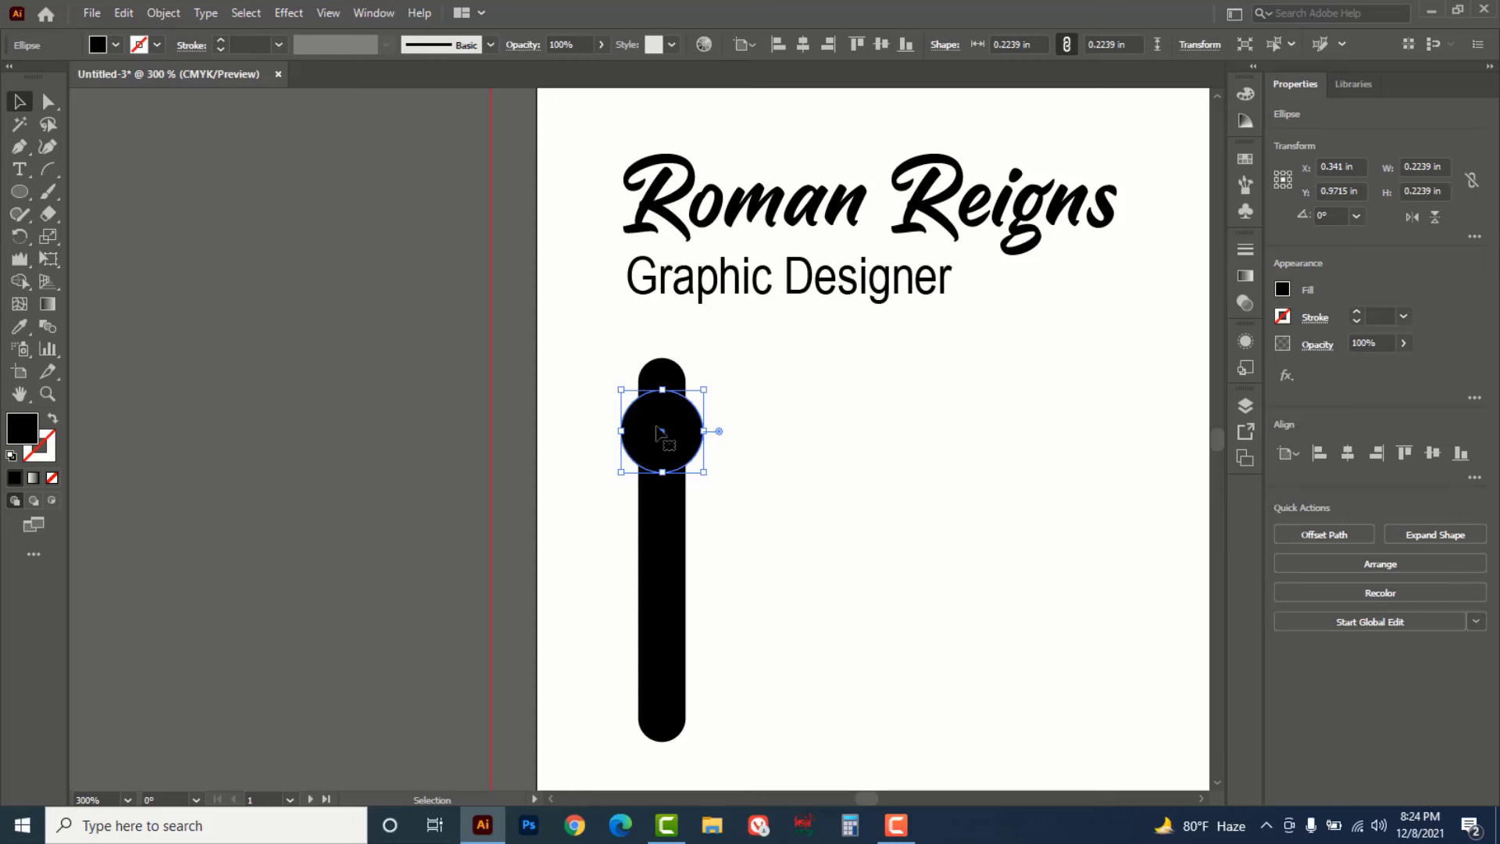
{"action": "left_click_drag", "start_coordinate": [660, 437], "coordinate": [652, 534]}
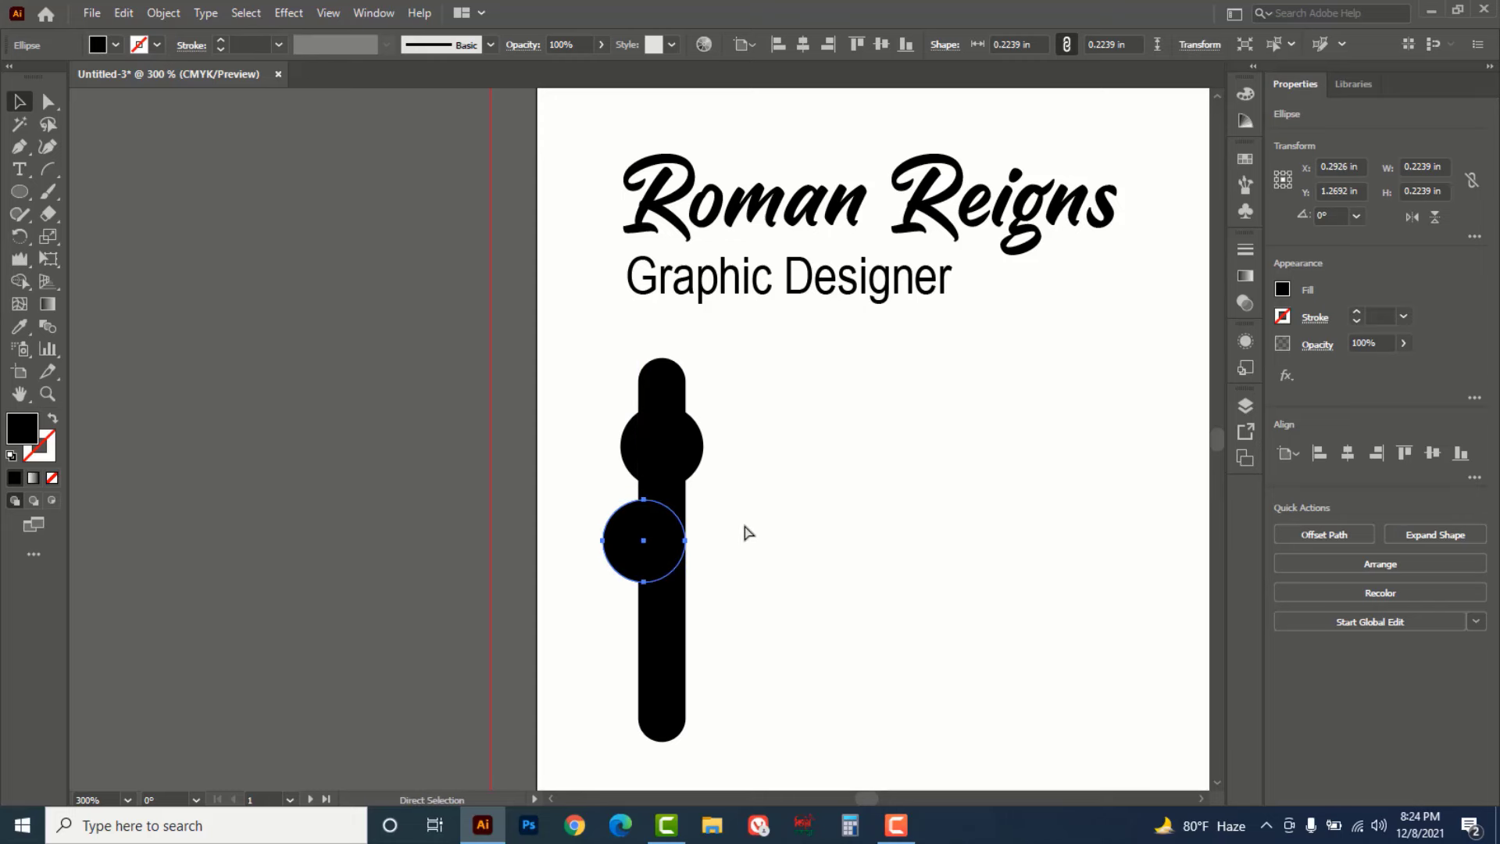
{"action": "key", "text": "ctrl+z"}
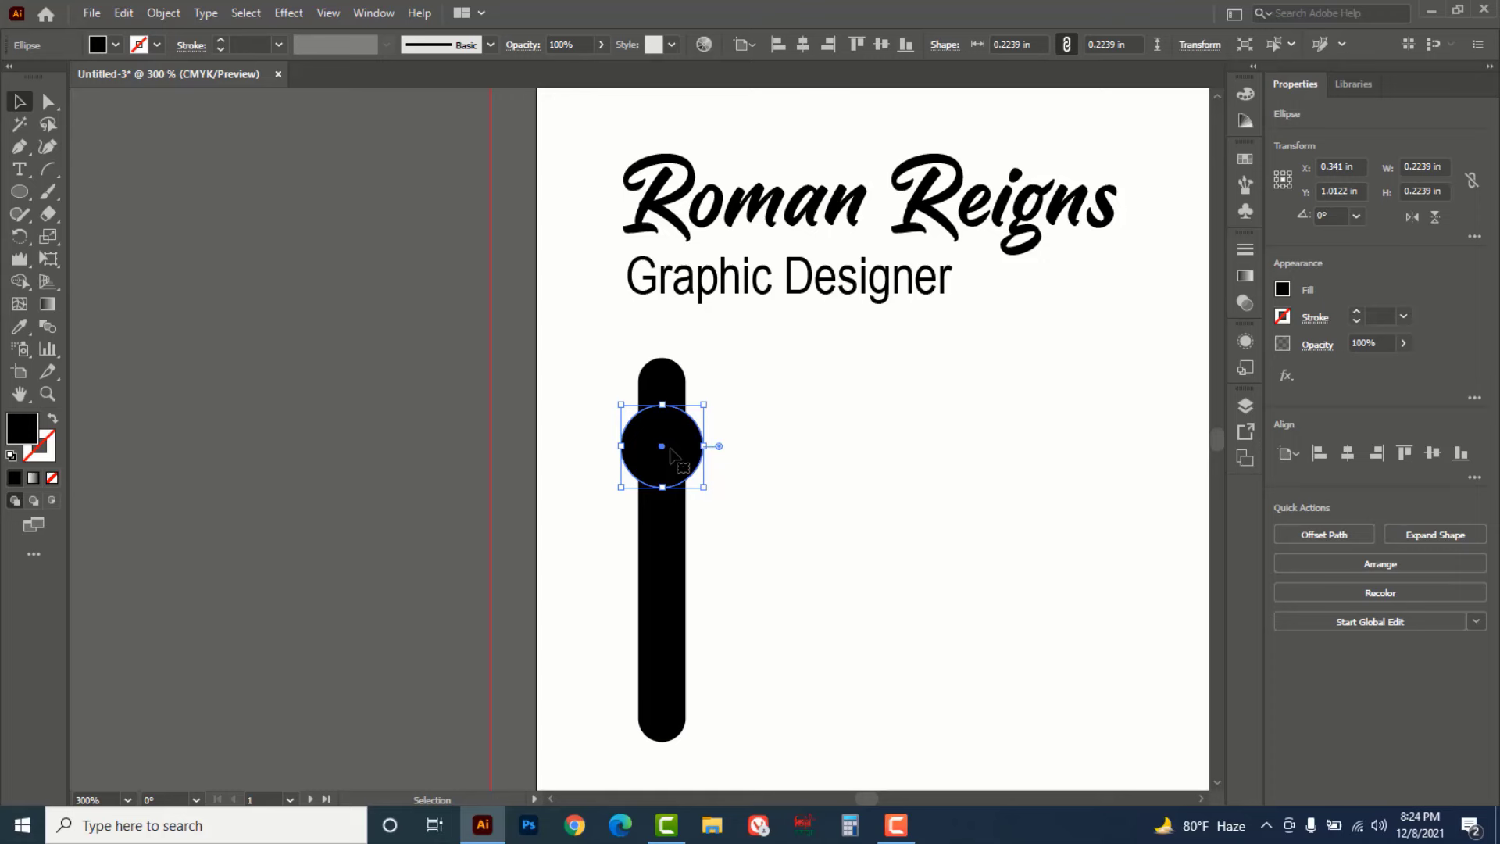
{"action": "left_click_drag", "start_coordinate": [670, 455], "coordinate": [681, 576]}
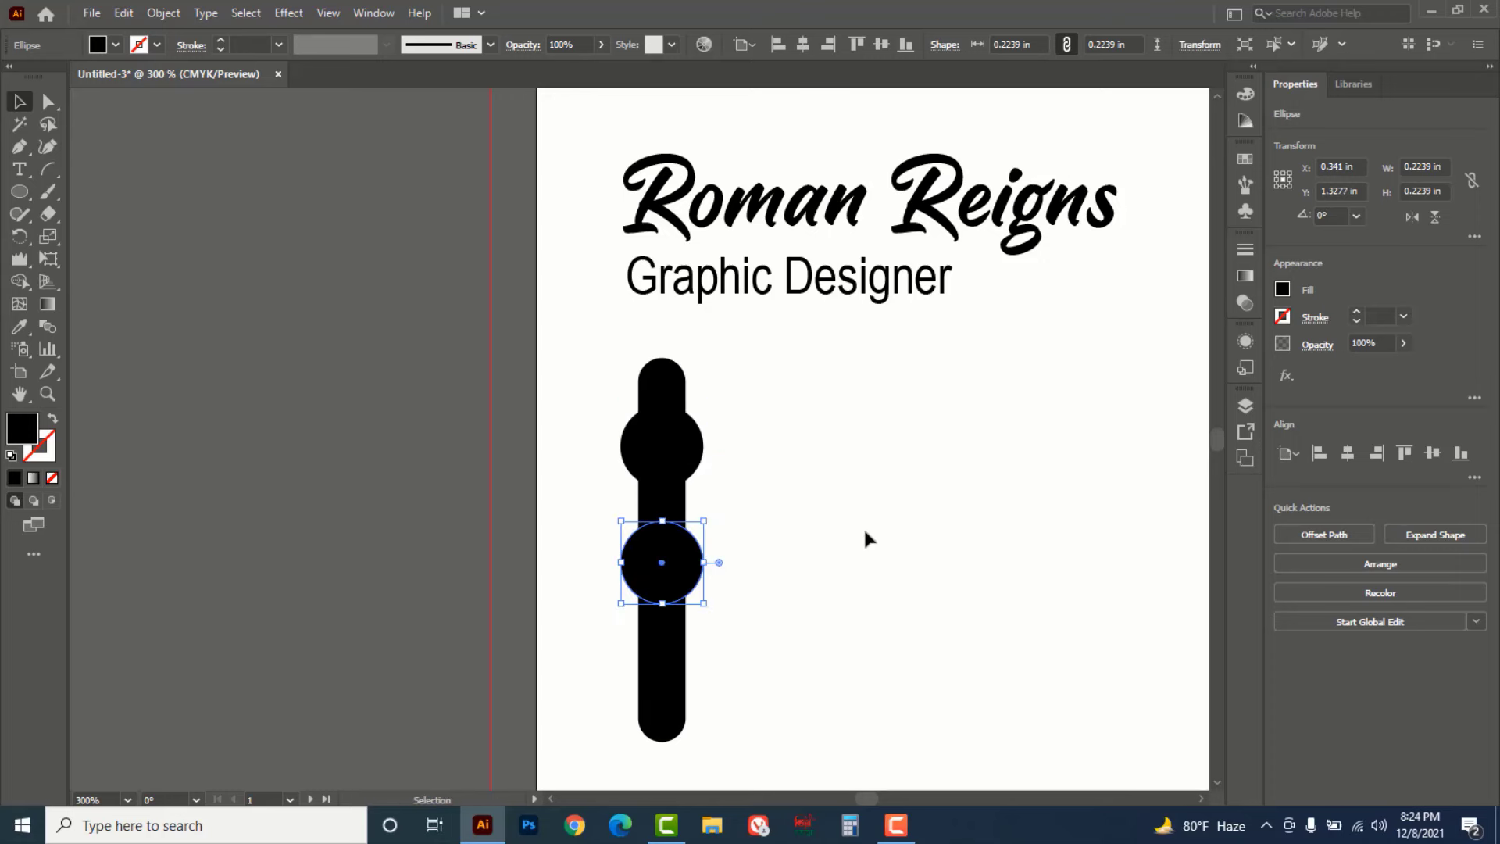
{"action": "key", "text": "ctrl+d"}
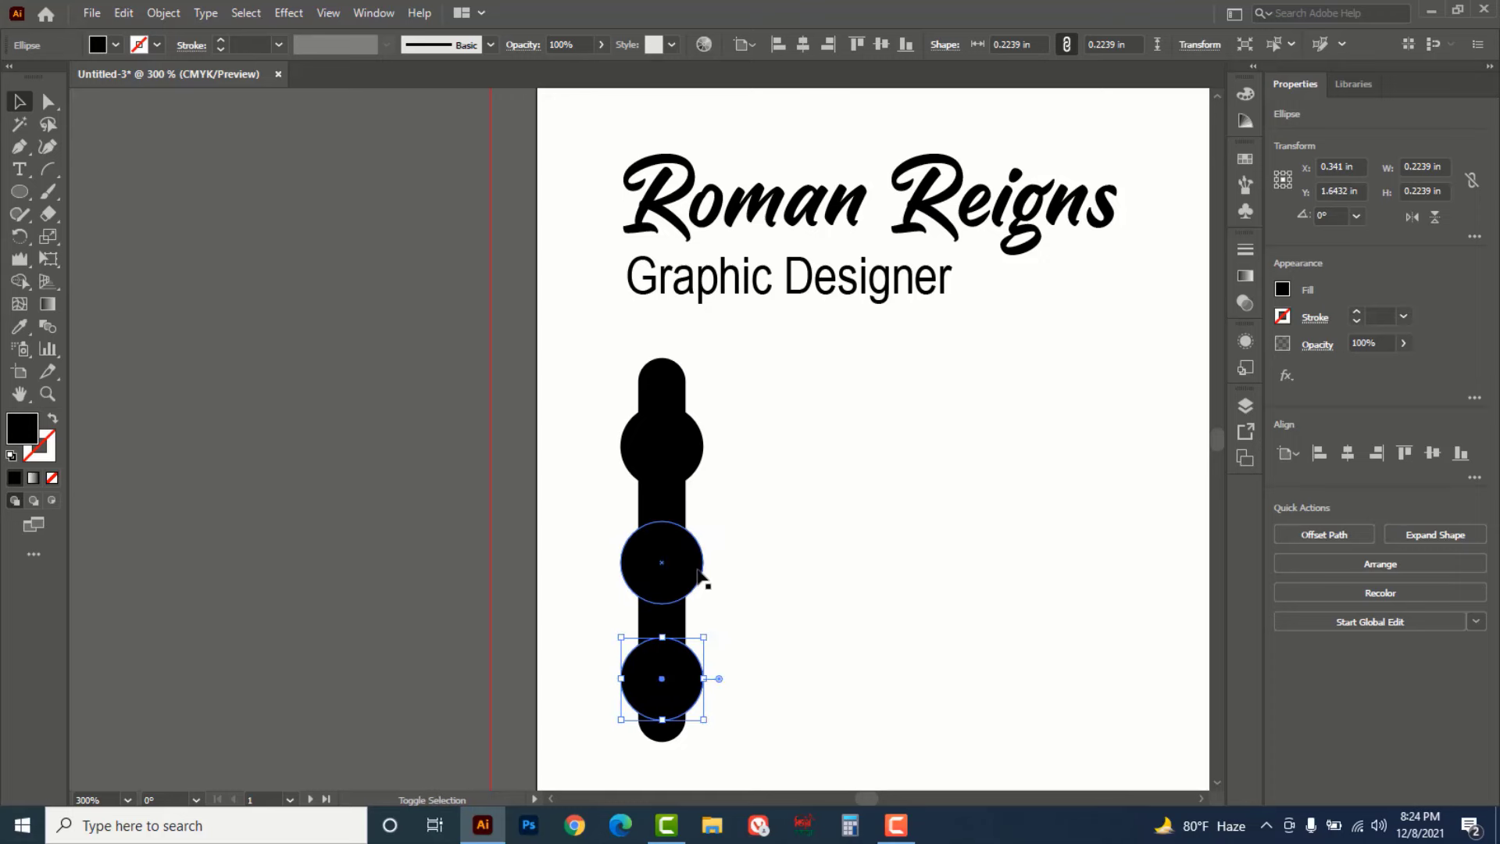
- Distribute the three circles evenly, then select them together with the bar
{"action": "left_click", "coordinate": [699, 577], "text": "shift"}
{"action": "left_click_drag", "start_coordinate": [691, 564], "coordinate": [687, 549]}
{"action": "left_click", "coordinate": [686, 456], "text": "shift"}
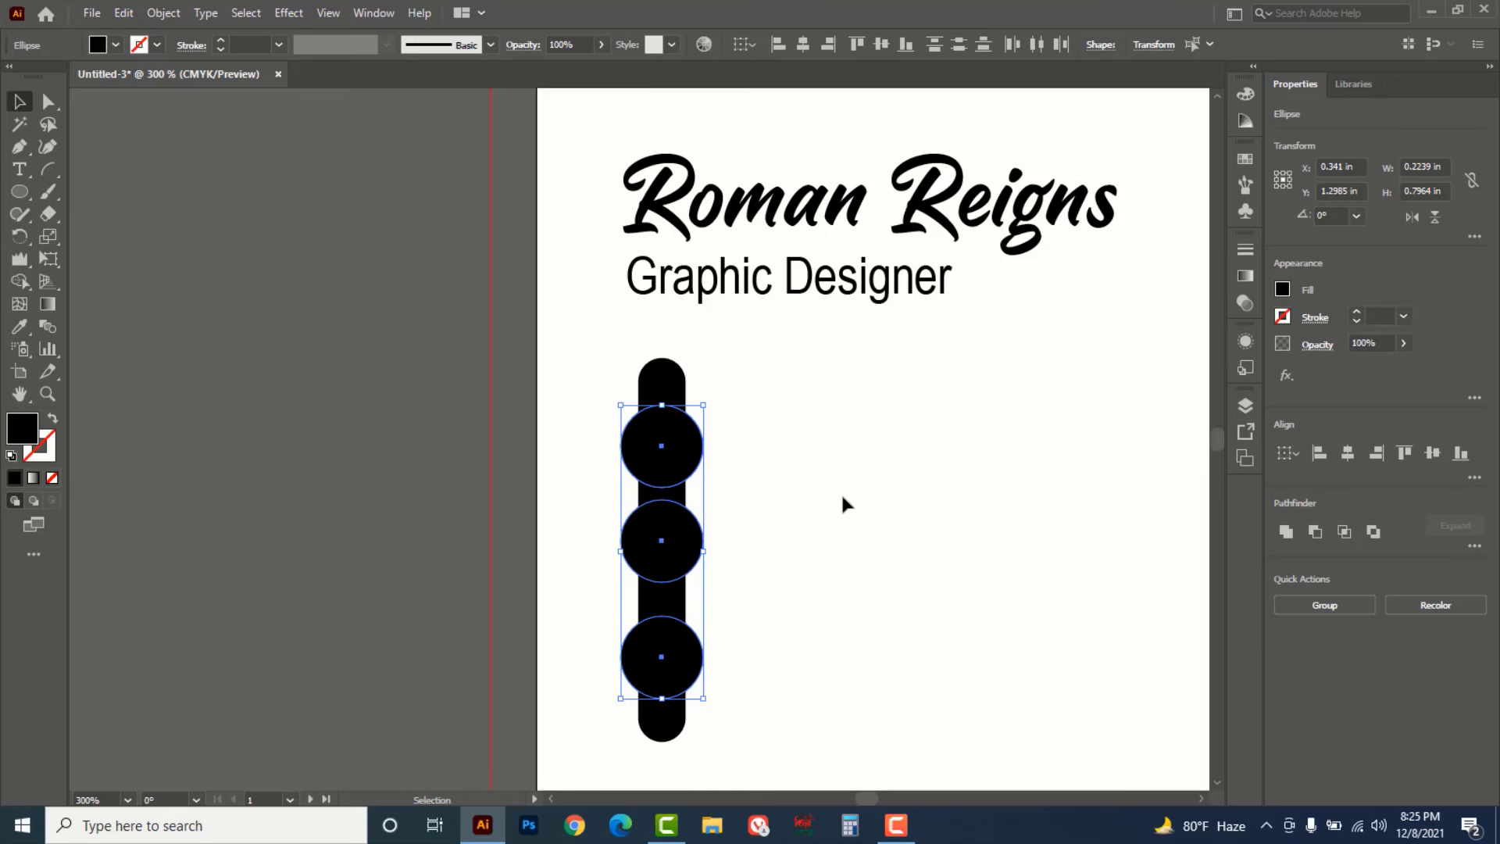
{"action": "left_click", "coordinate": [959, 45]}
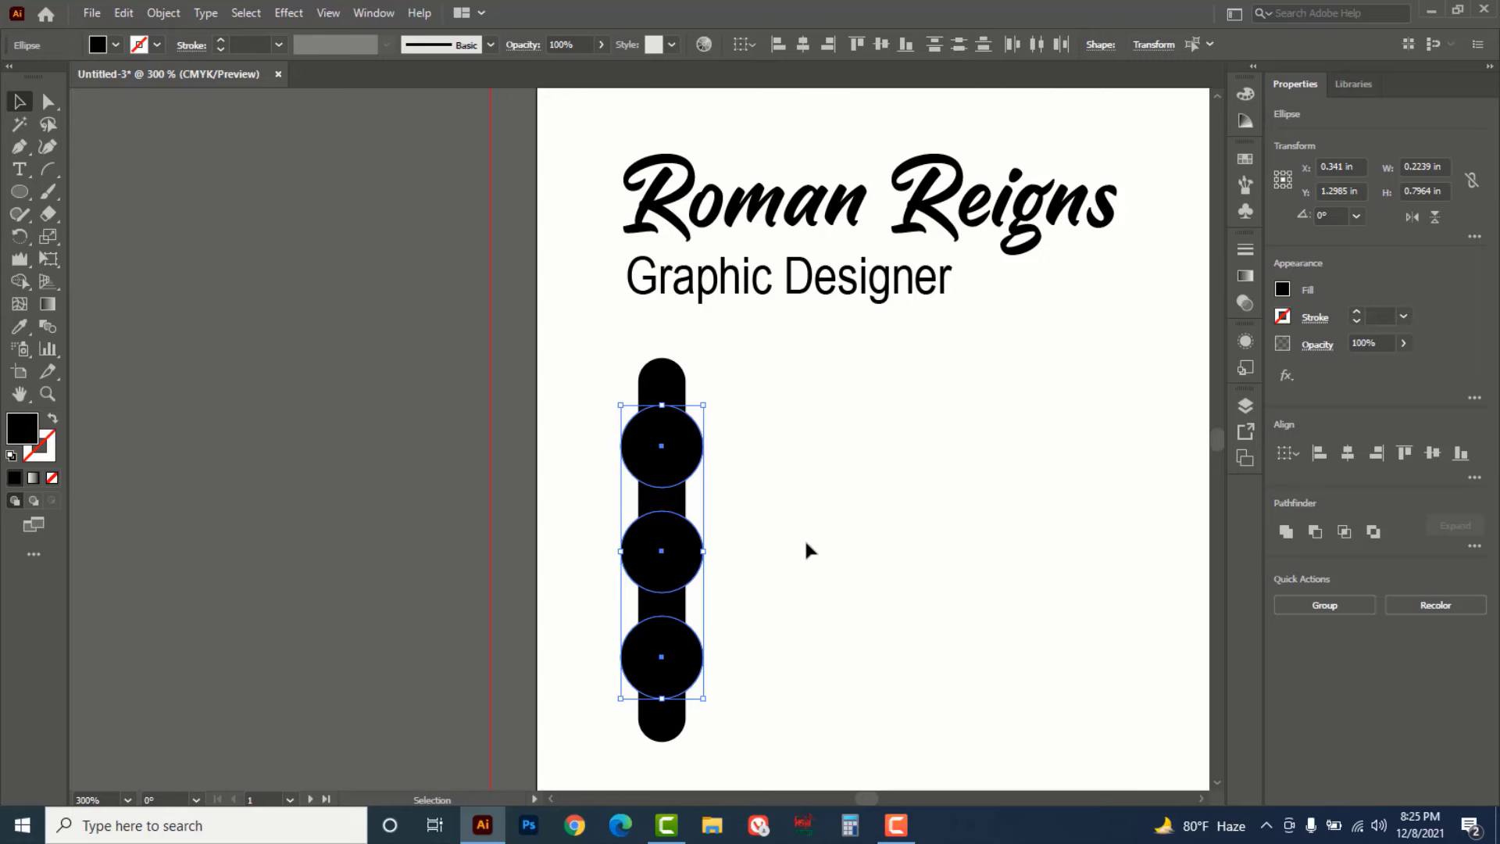
{"action": "left_click_drag", "start_coordinate": [776, 380], "coordinate": [642, 657]}
{"action": "left_click_drag", "start_coordinate": [612, 703], "coordinate": [597, 701]}
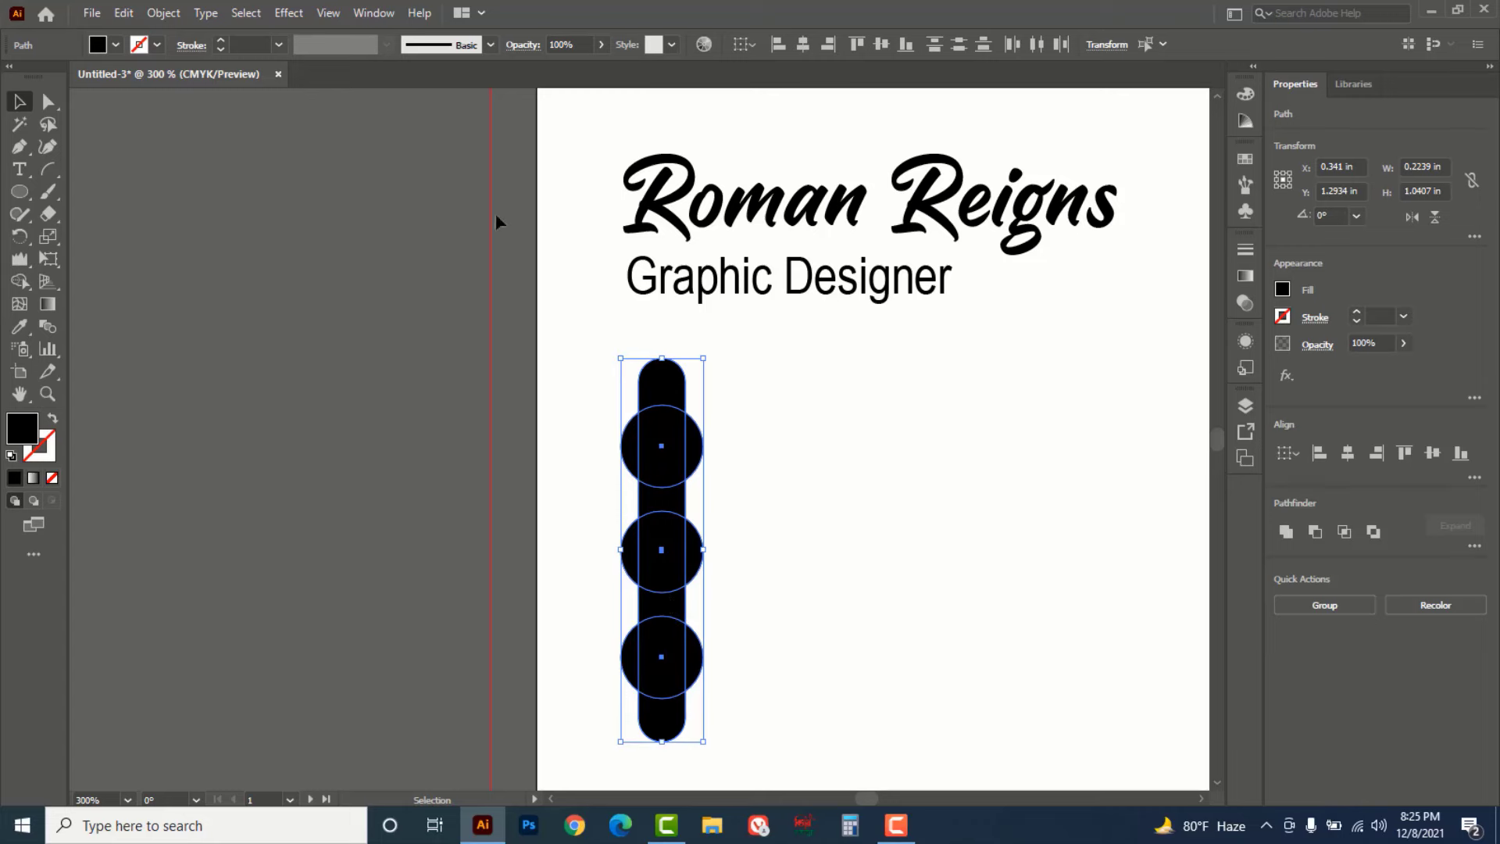
- Unite the bar and three circles with Pathfinder, then deselect the merged shape
{"action": "left_click", "coordinate": [379, 15]}
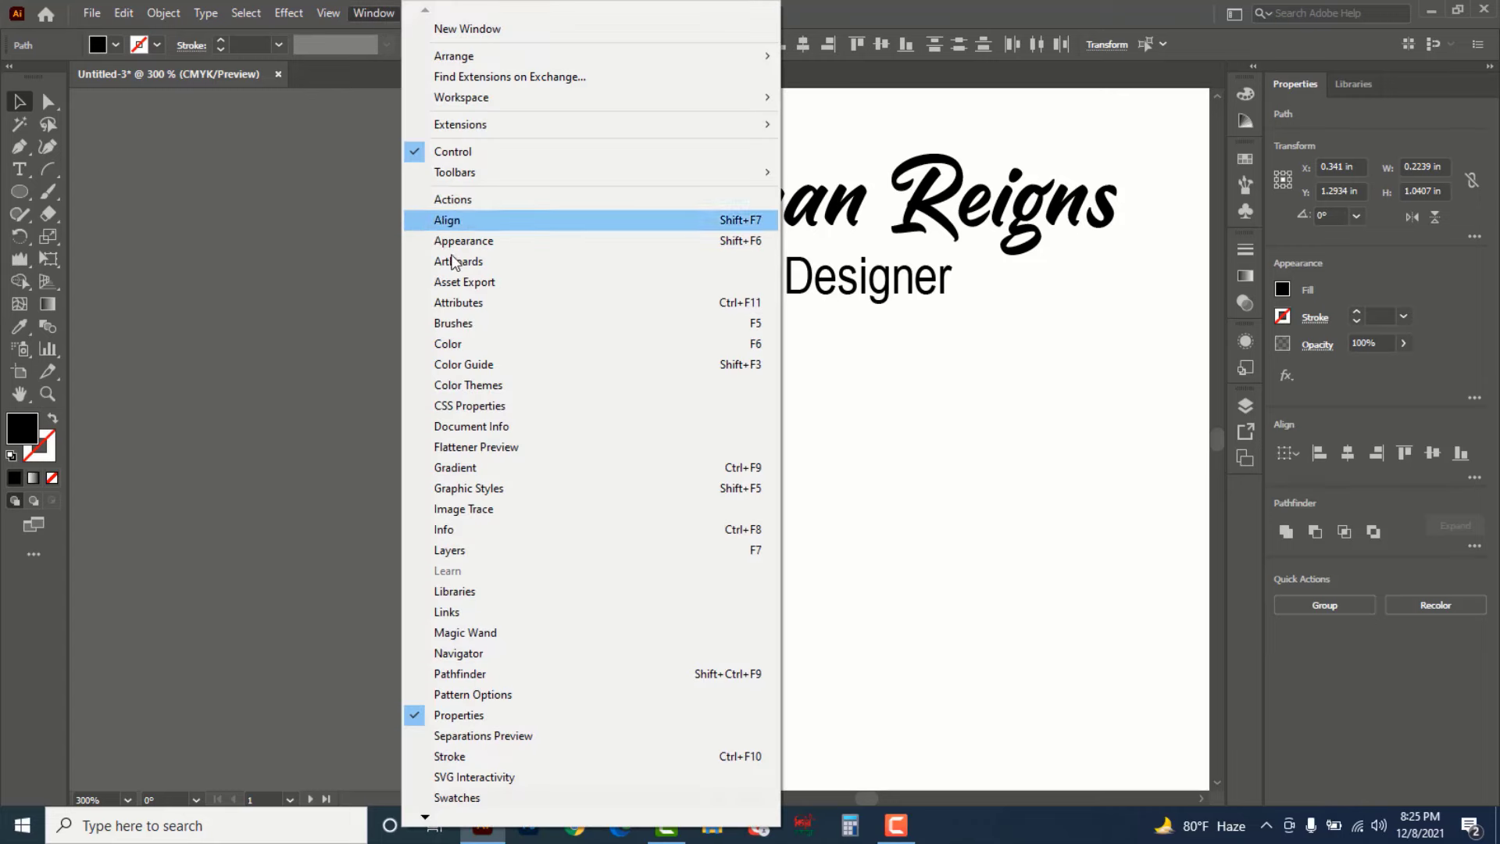
{"action": "left_click", "coordinate": [450, 676]}
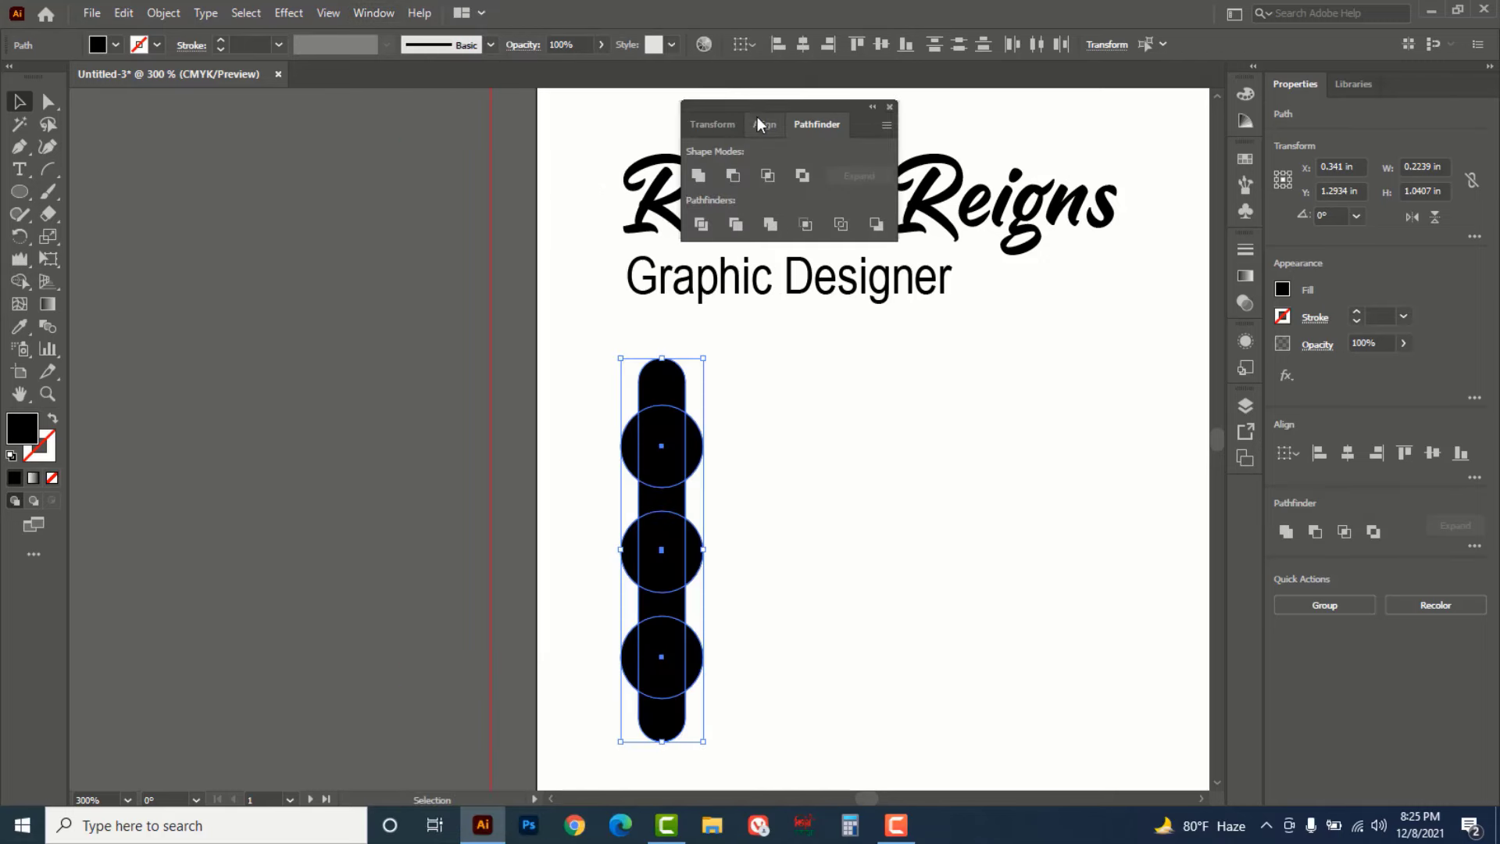
{"action": "left_click_drag", "start_coordinate": [756, 106], "coordinate": [935, 438]}
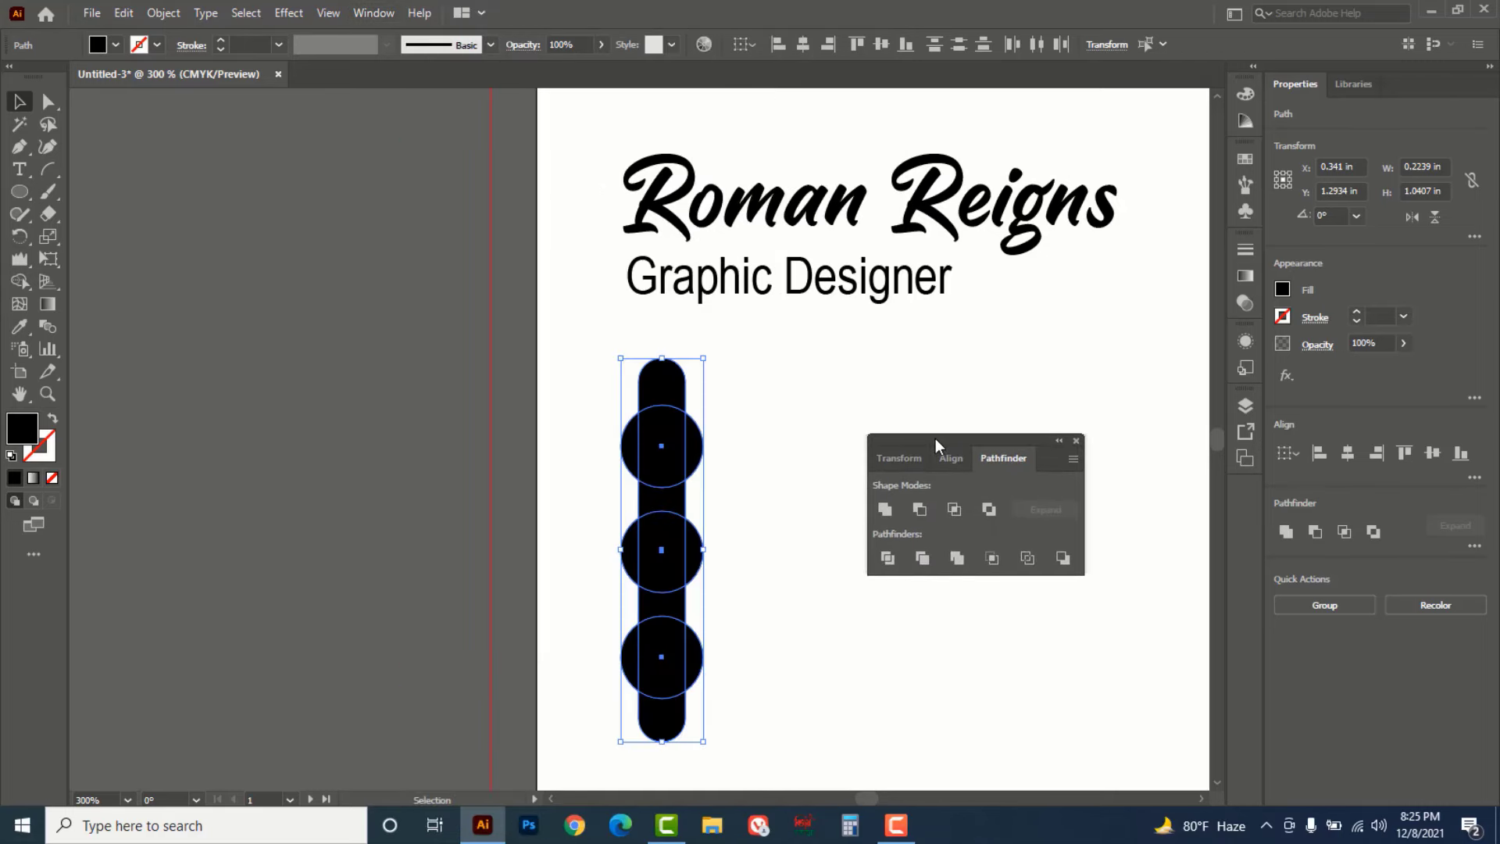
{"action": "left_click", "coordinate": [883, 510]}
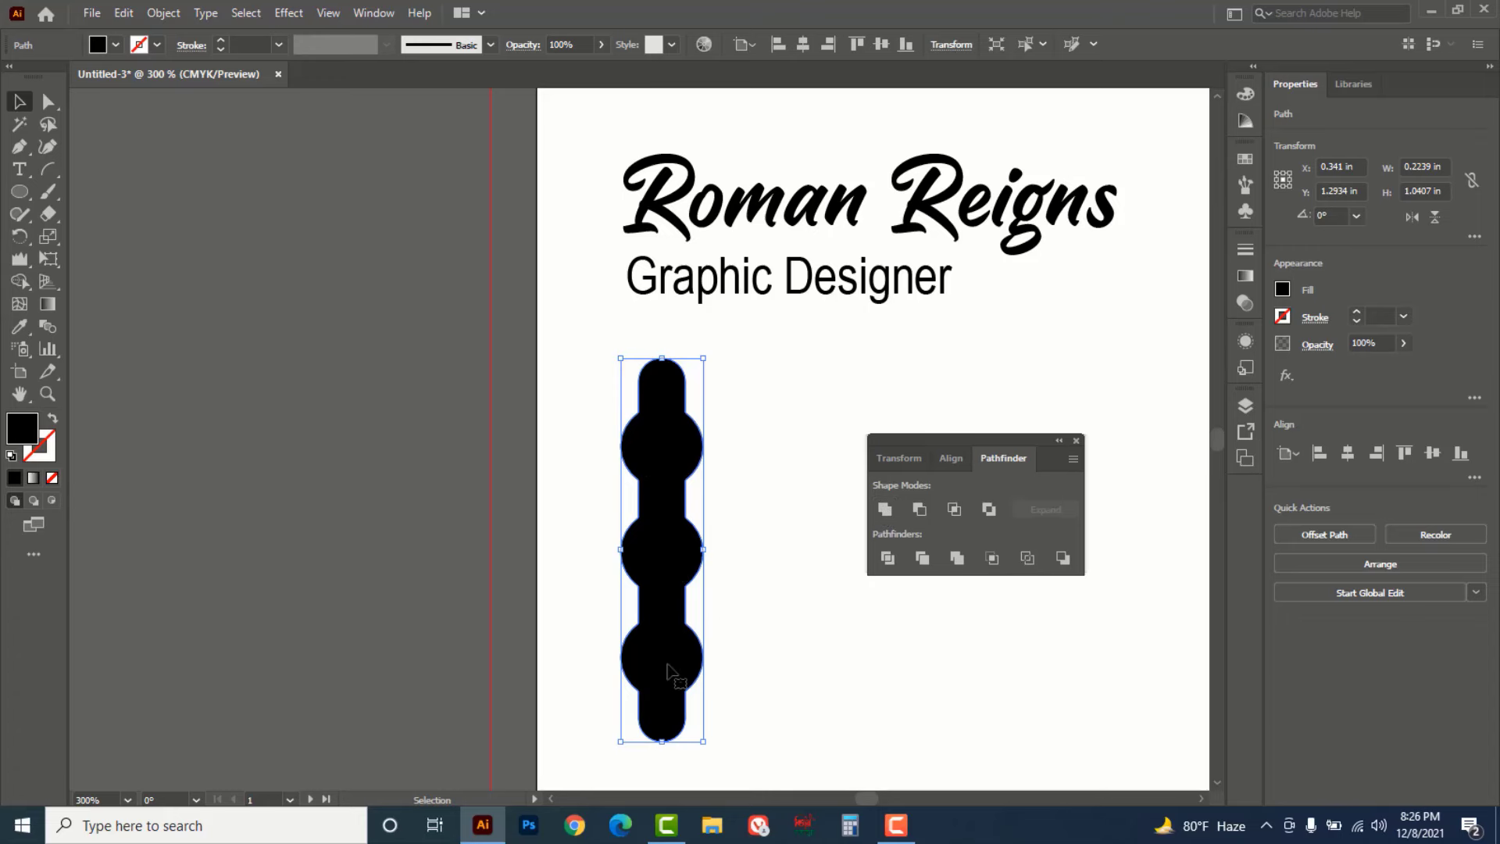
{"action": "left_click", "coordinate": [762, 551]}
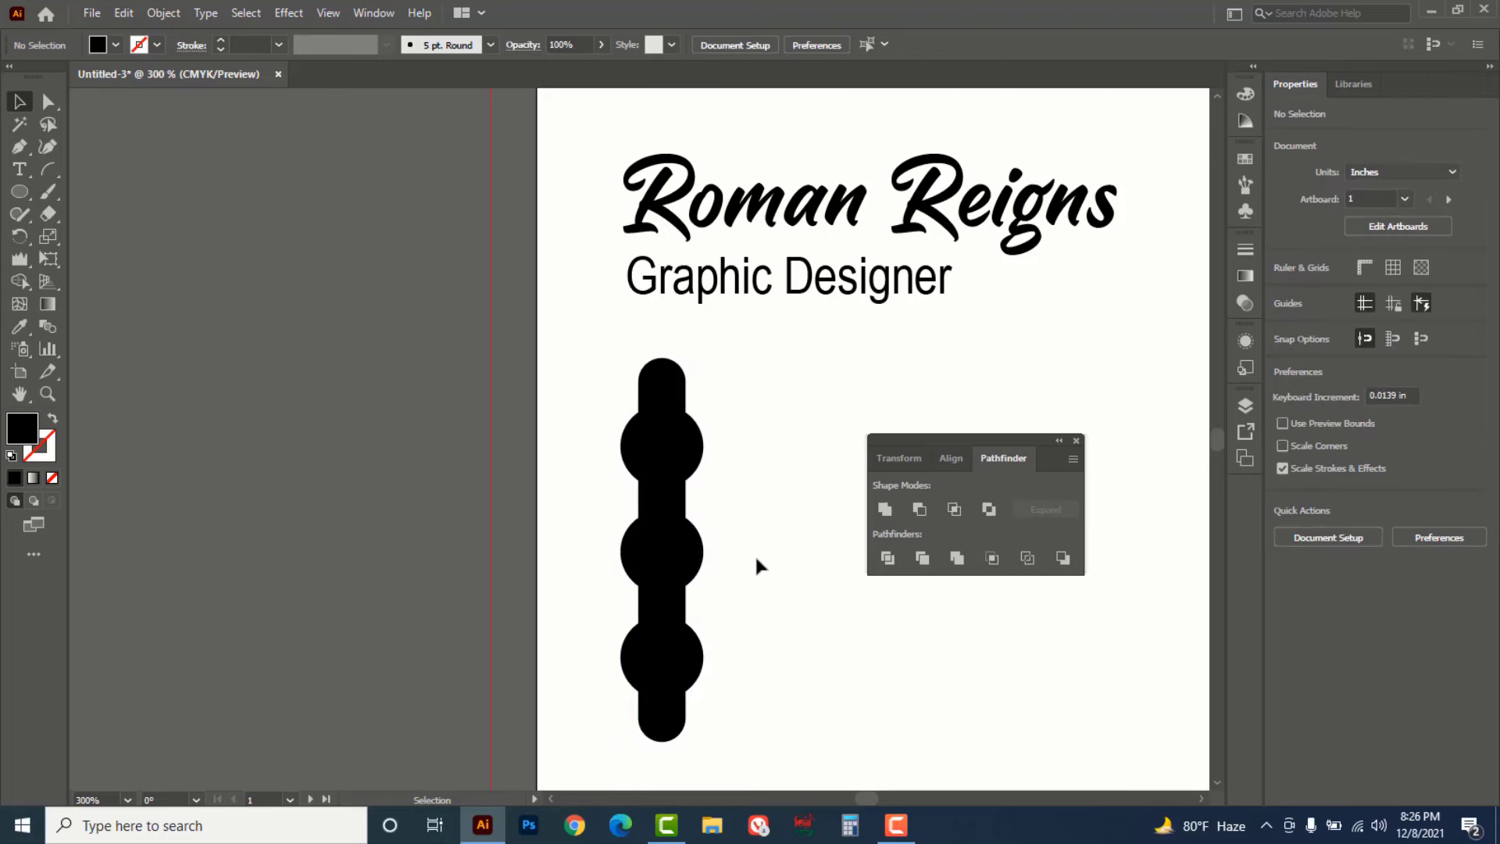
- Open icon file.ai in its own tab
{"action": "left_click", "coordinate": [97, 16]}
{"action": "left_click", "coordinate": [125, 78]}
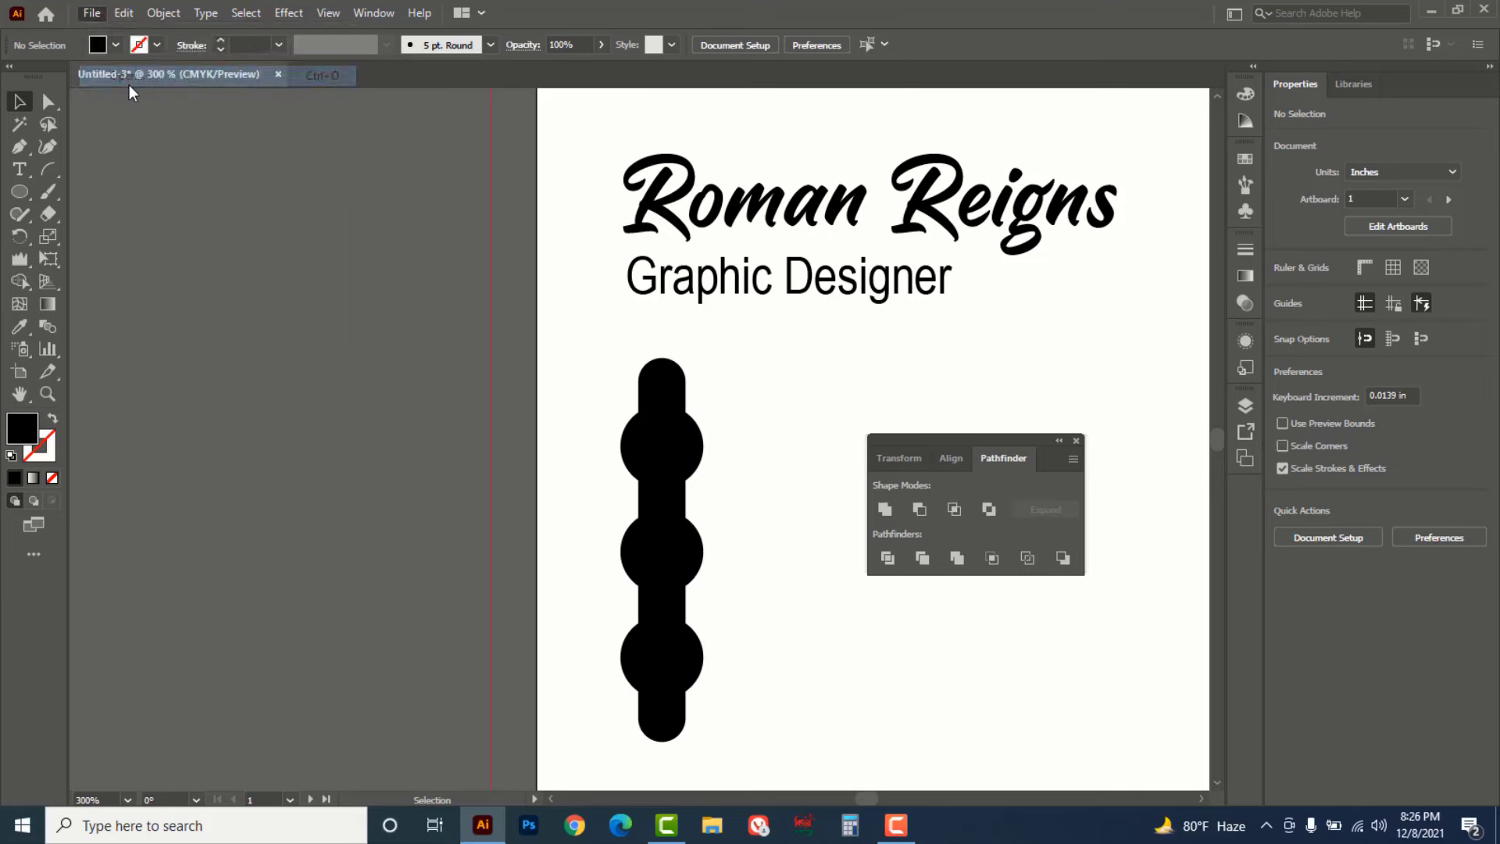
{"action": "left_click", "coordinate": [223, 148]}
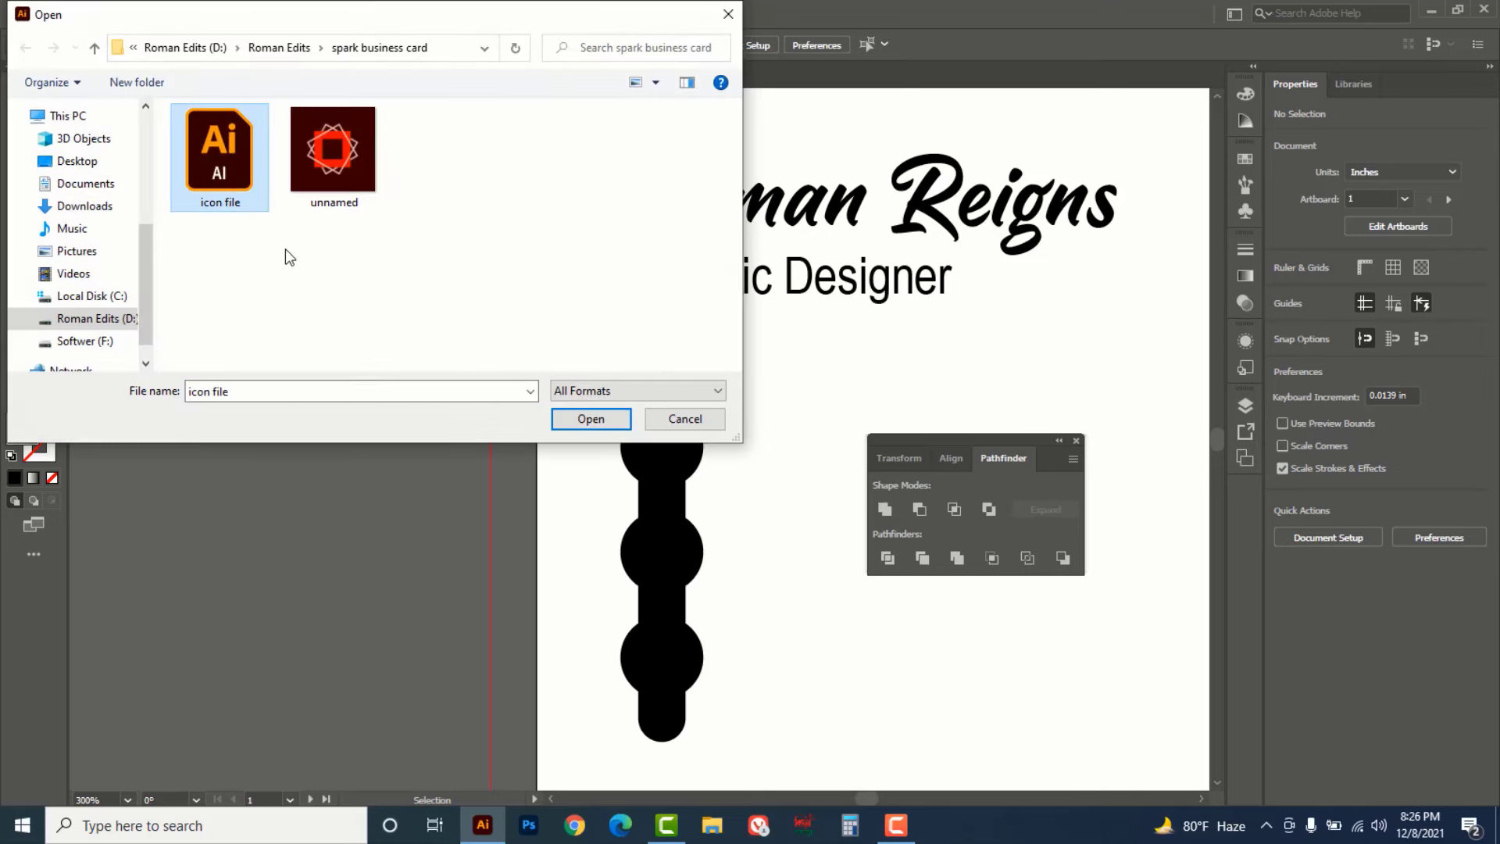
{"action": "left_click", "coordinate": [592, 420]}
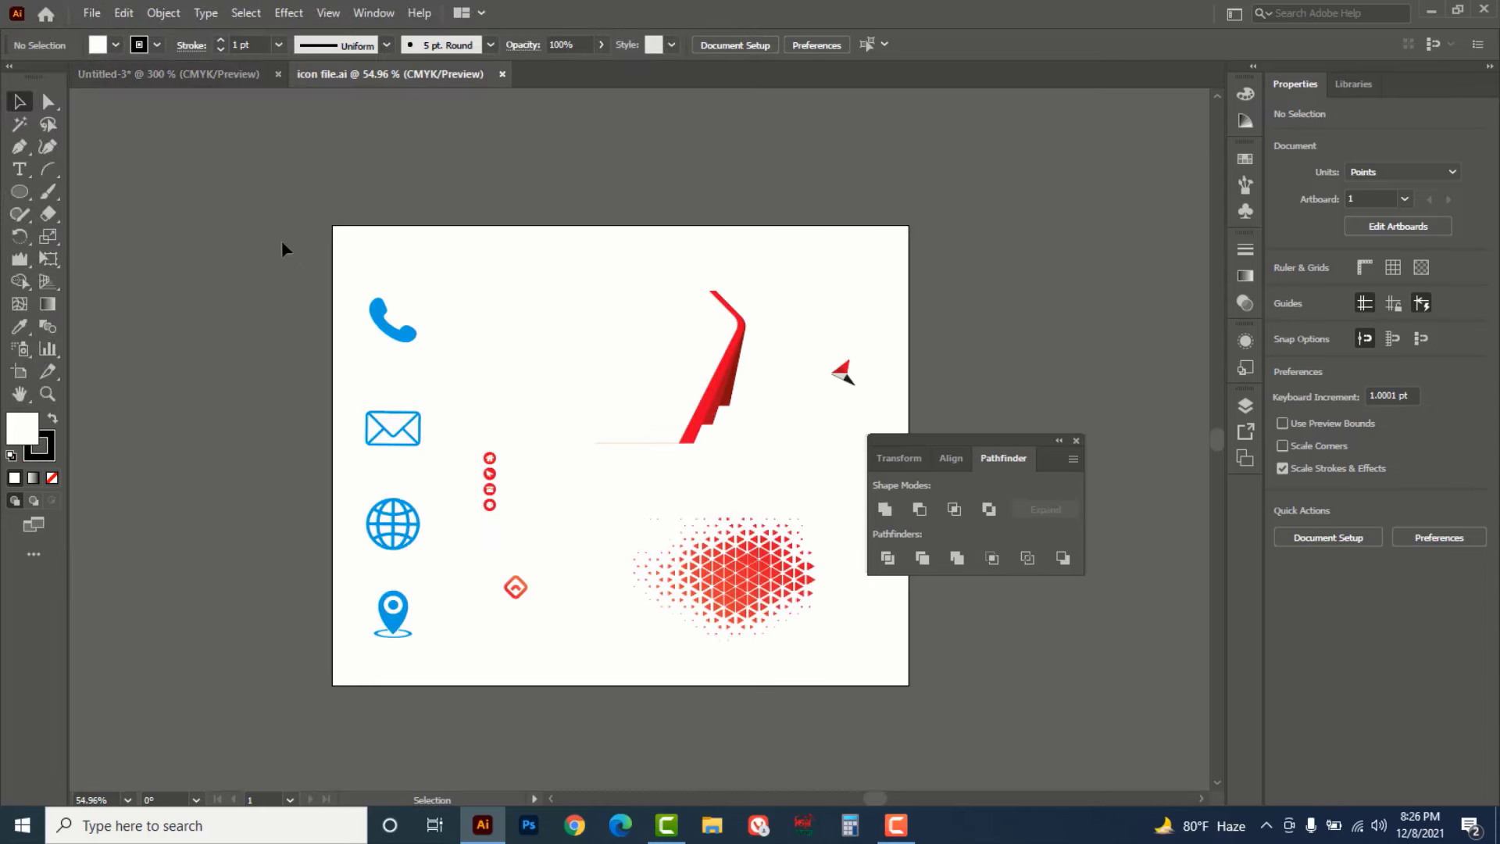
- Select the phone, envelope and location pin icons, then return to the card document
{"action": "left_click_drag", "start_coordinate": [283, 245], "coordinate": [975, 719]}
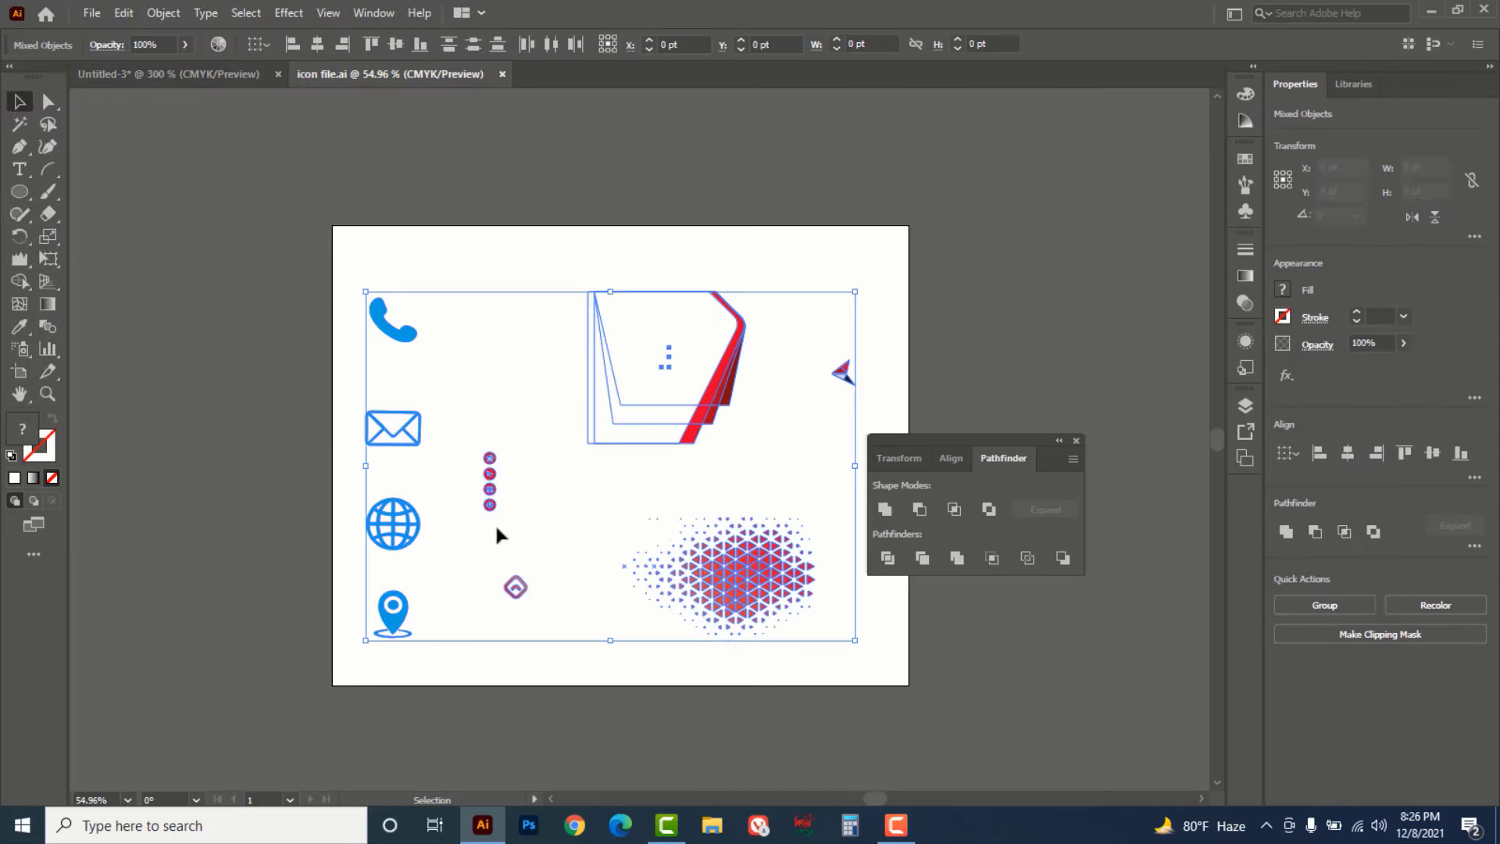
{"action": "left_click", "coordinate": [258, 348]}
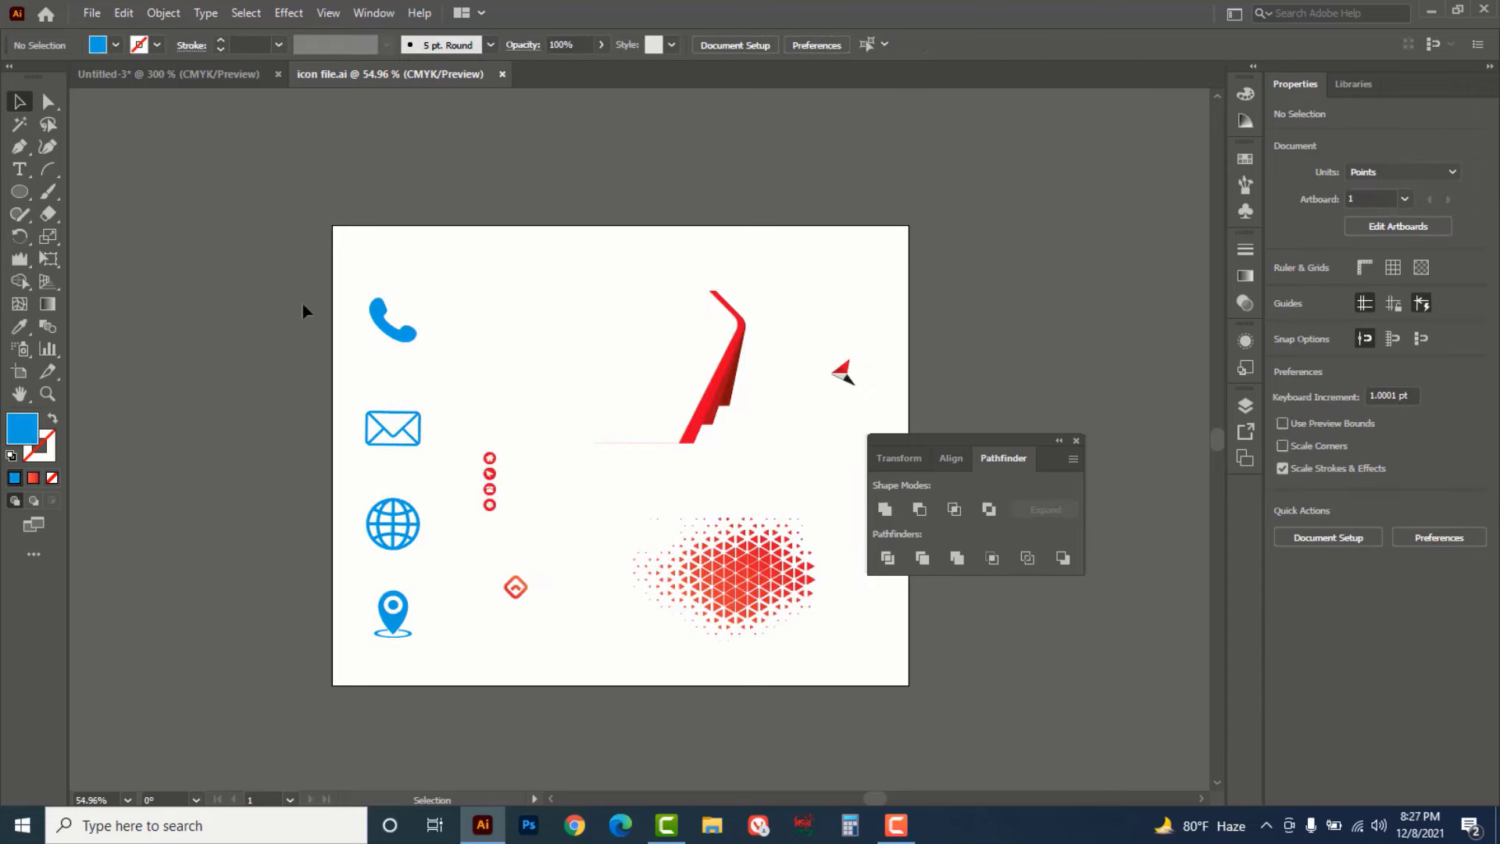
{"action": "left_click_drag", "start_coordinate": [304, 311], "coordinate": [429, 443]}
{"action": "left_click", "coordinate": [400, 621], "text": "shift"}
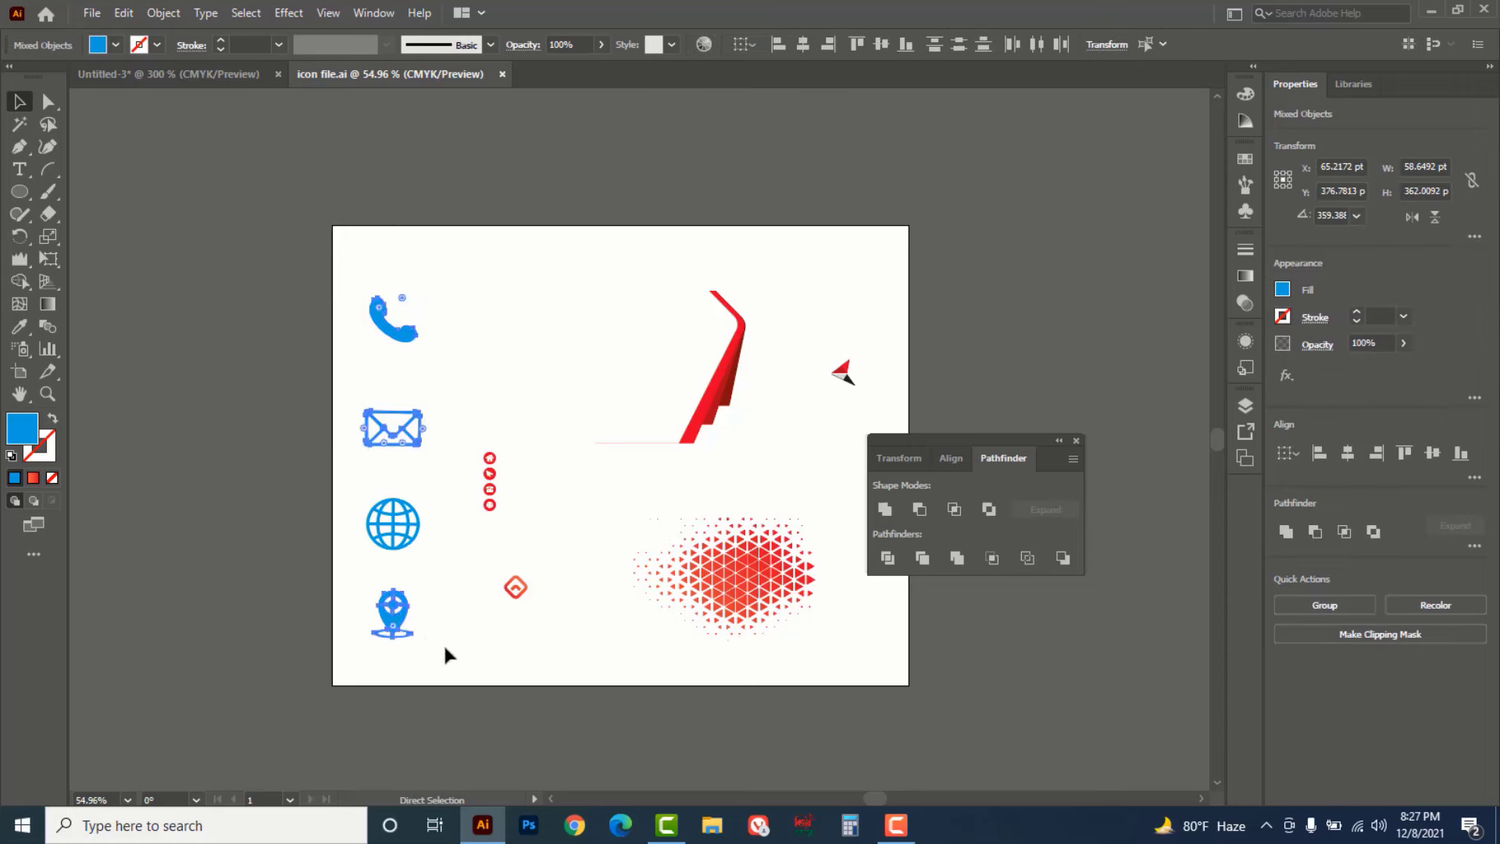
{"action": "left_click", "coordinate": [206, 72]}
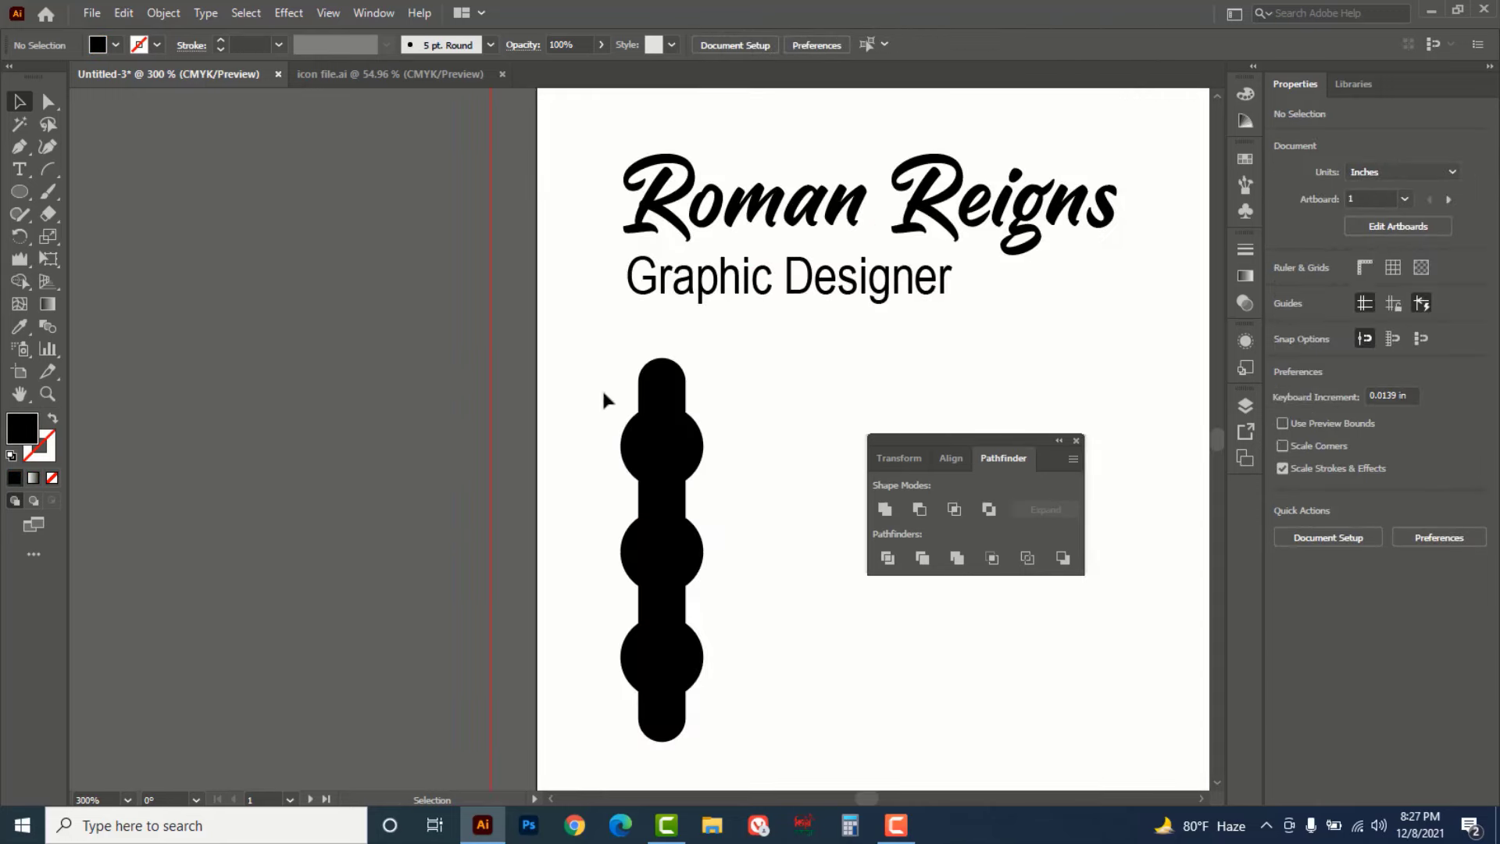
- Paste the phone, envelope and pin icons and scale them down small
{"action": "key", "text": "ctrl+v"}
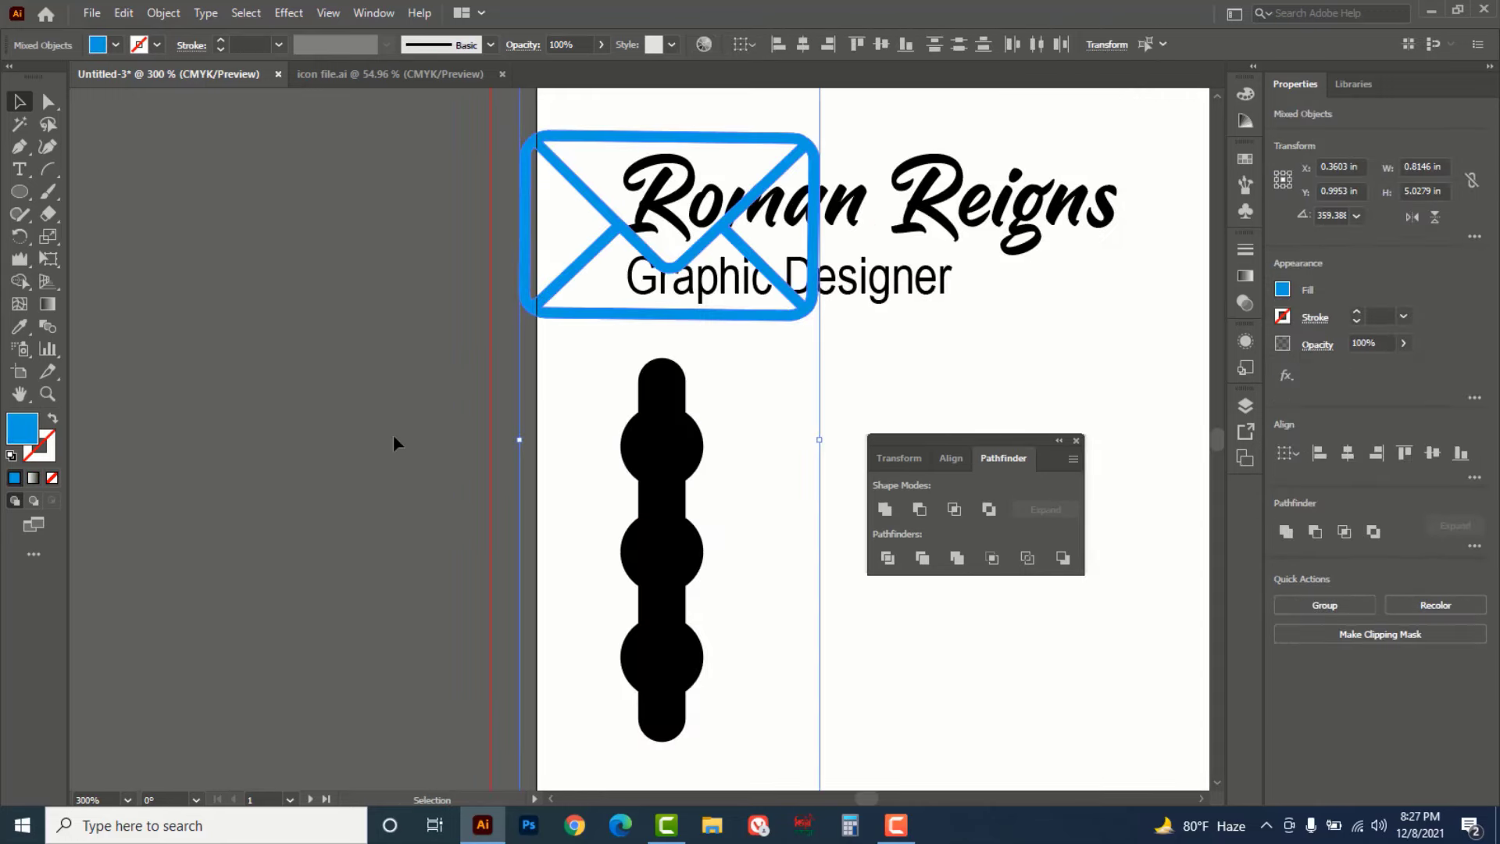
{"action": "key", "text": "ctrl+minus"}
{"action": "key", "text": "ctrl+minus"}
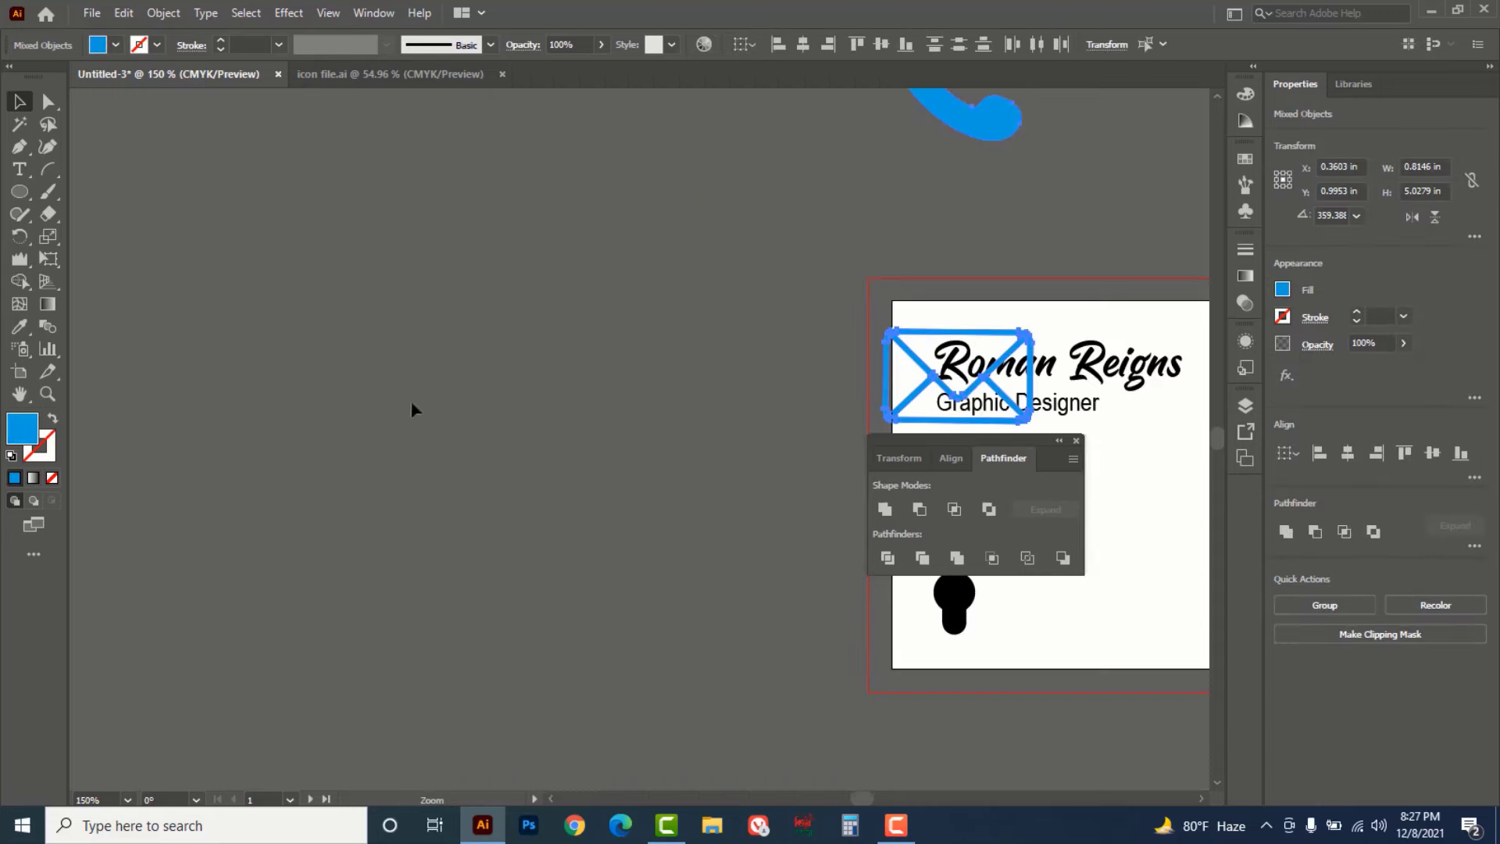
{"action": "left_click_drag", "start_coordinate": [977, 125], "coordinate": [508, 385]}
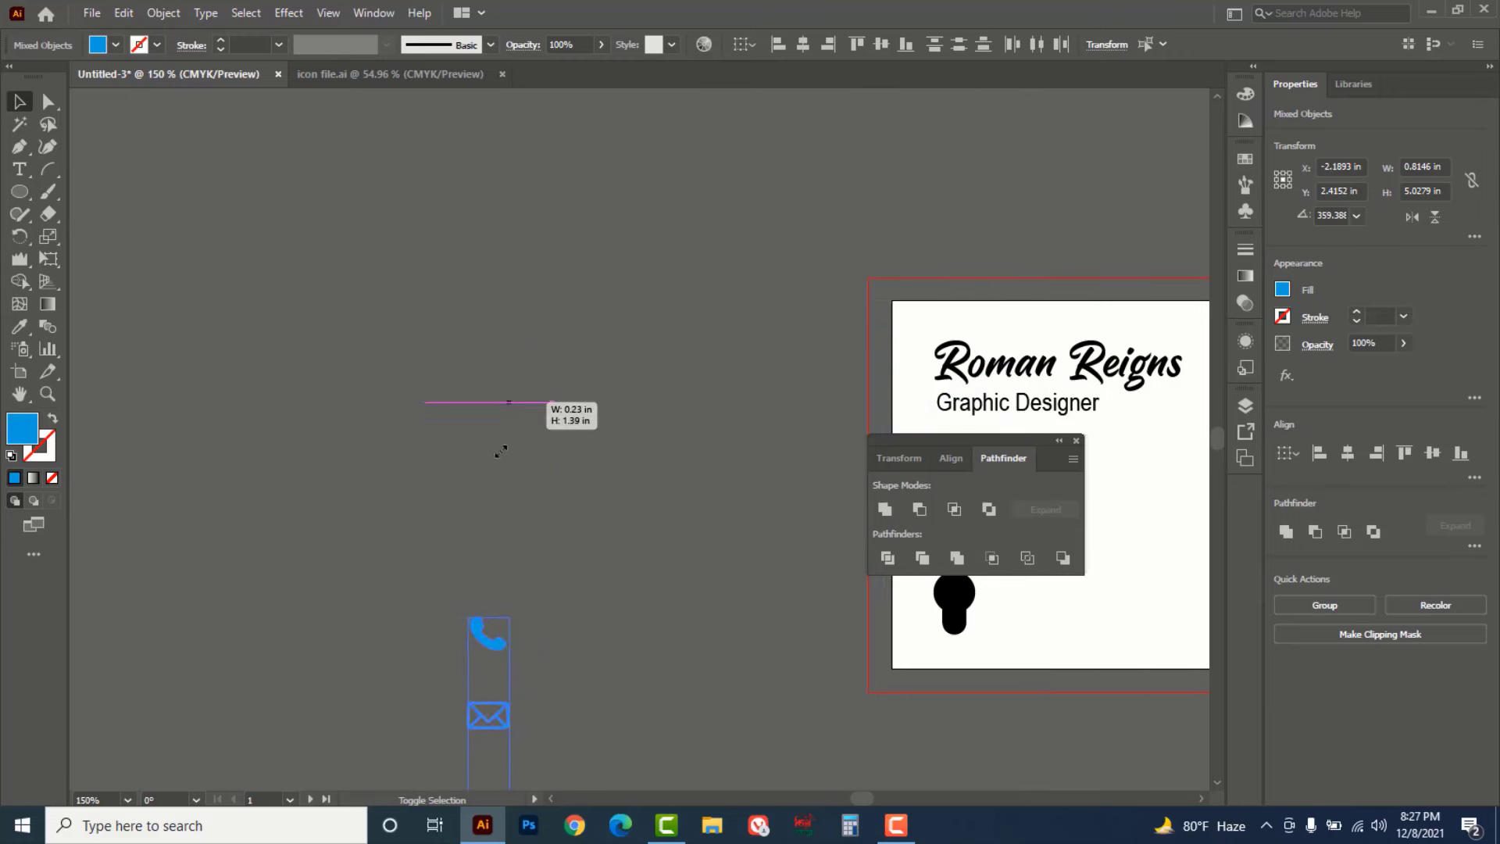
{"action": "left_click_drag", "start_coordinate": [568, 279], "coordinate": [495, 483]}
{"action": "left_click_drag", "start_coordinate": [488, 710], "coordinate": [775, 505]}
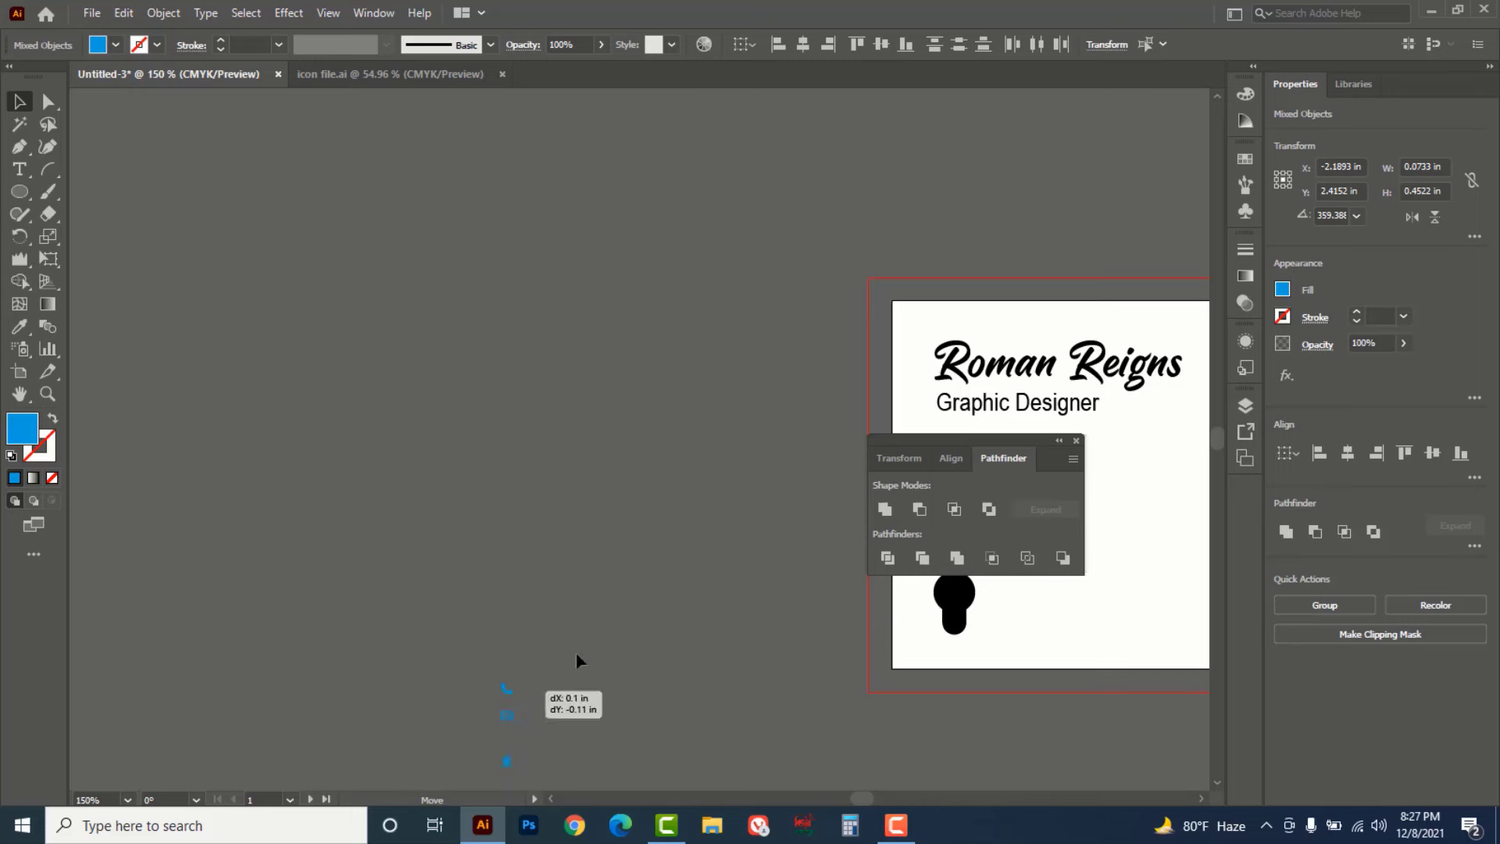
- Position the small icons just left of the black bar and deselect them
{"action": "key", "text": "ctrl+plus"}
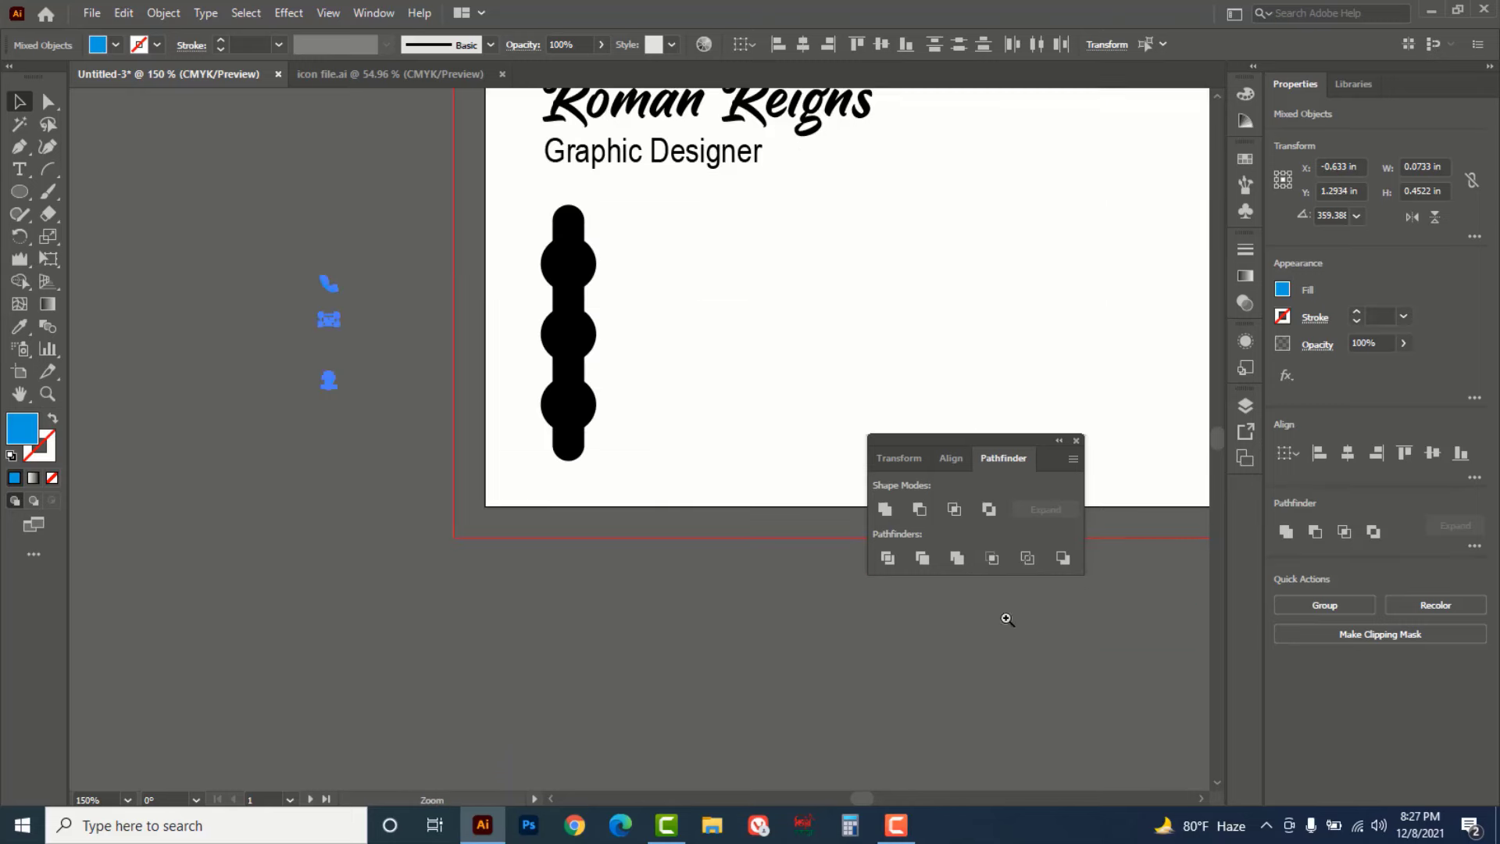
{"action": "key", "text": "ctrl+plus"}
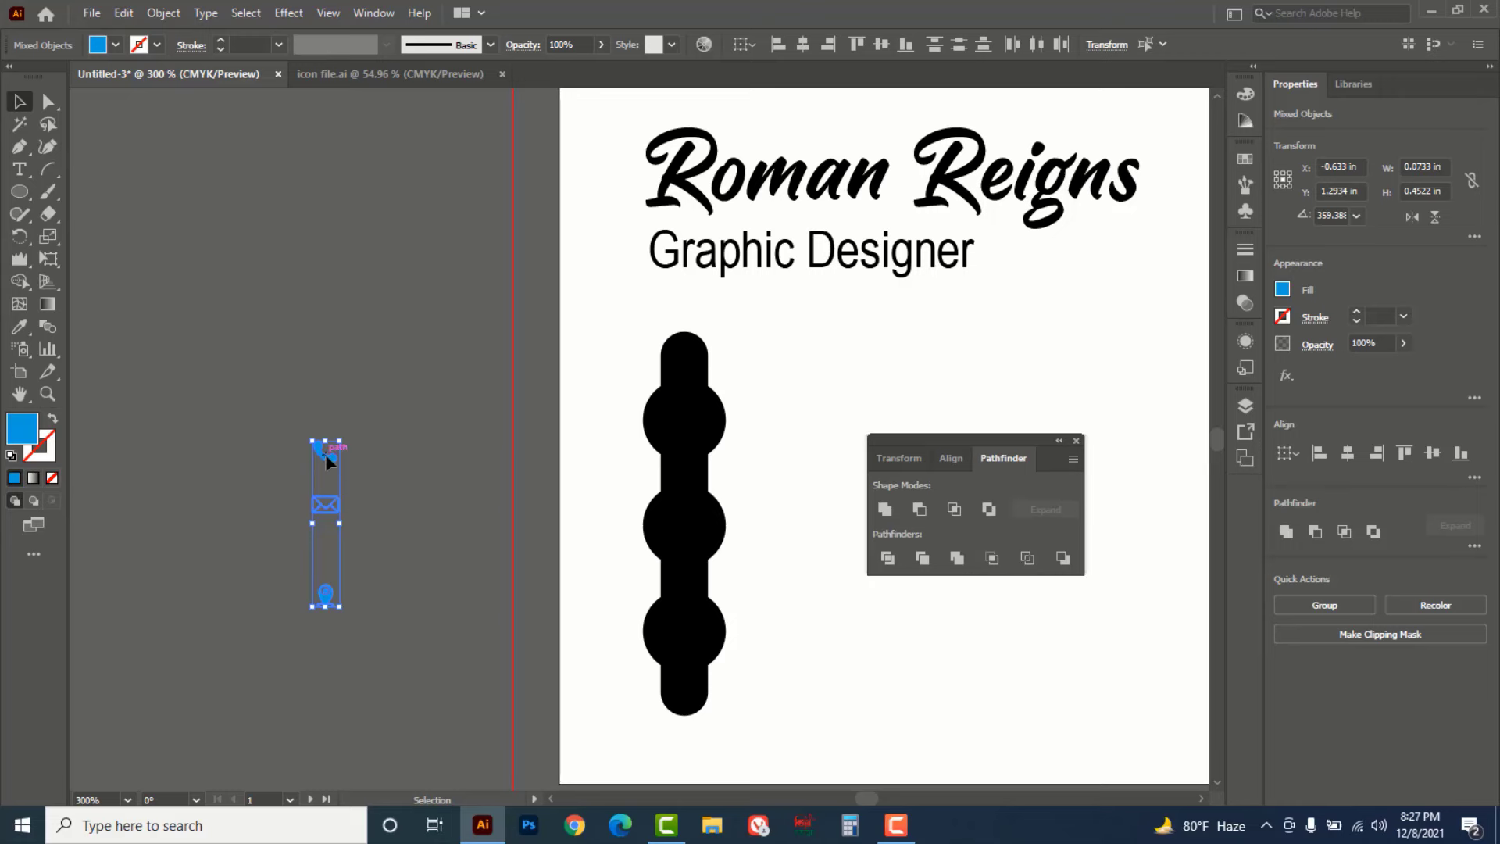
{"action": "left_click_drag", "start_coordinate": [325, 453], "coordinate": [603, 431]}
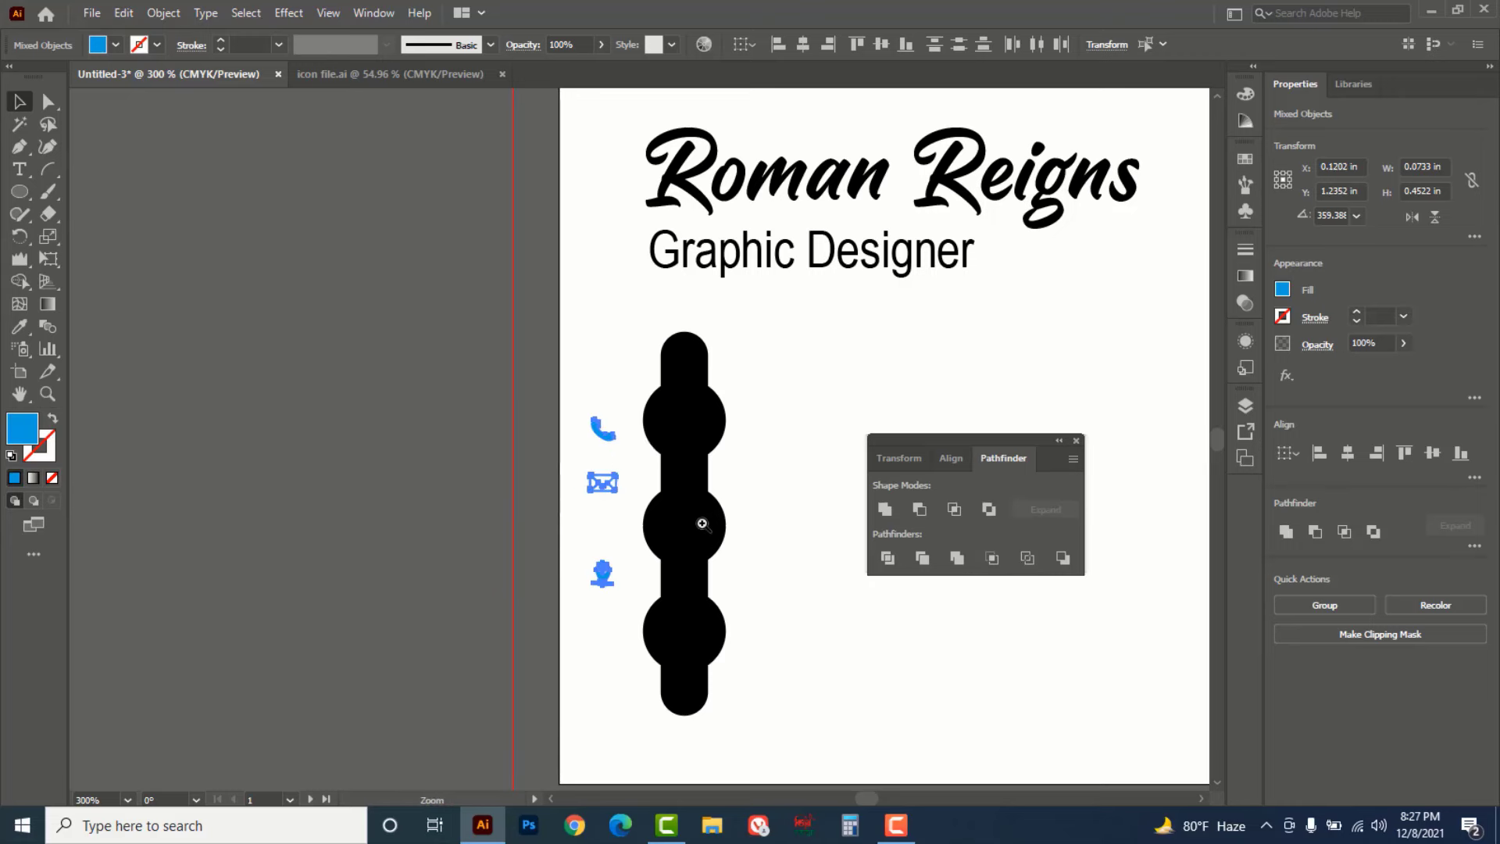
{"action": "key", "text": "ctrl+plus"}
{"action": "left_click", "coordinate": [192, 299]}
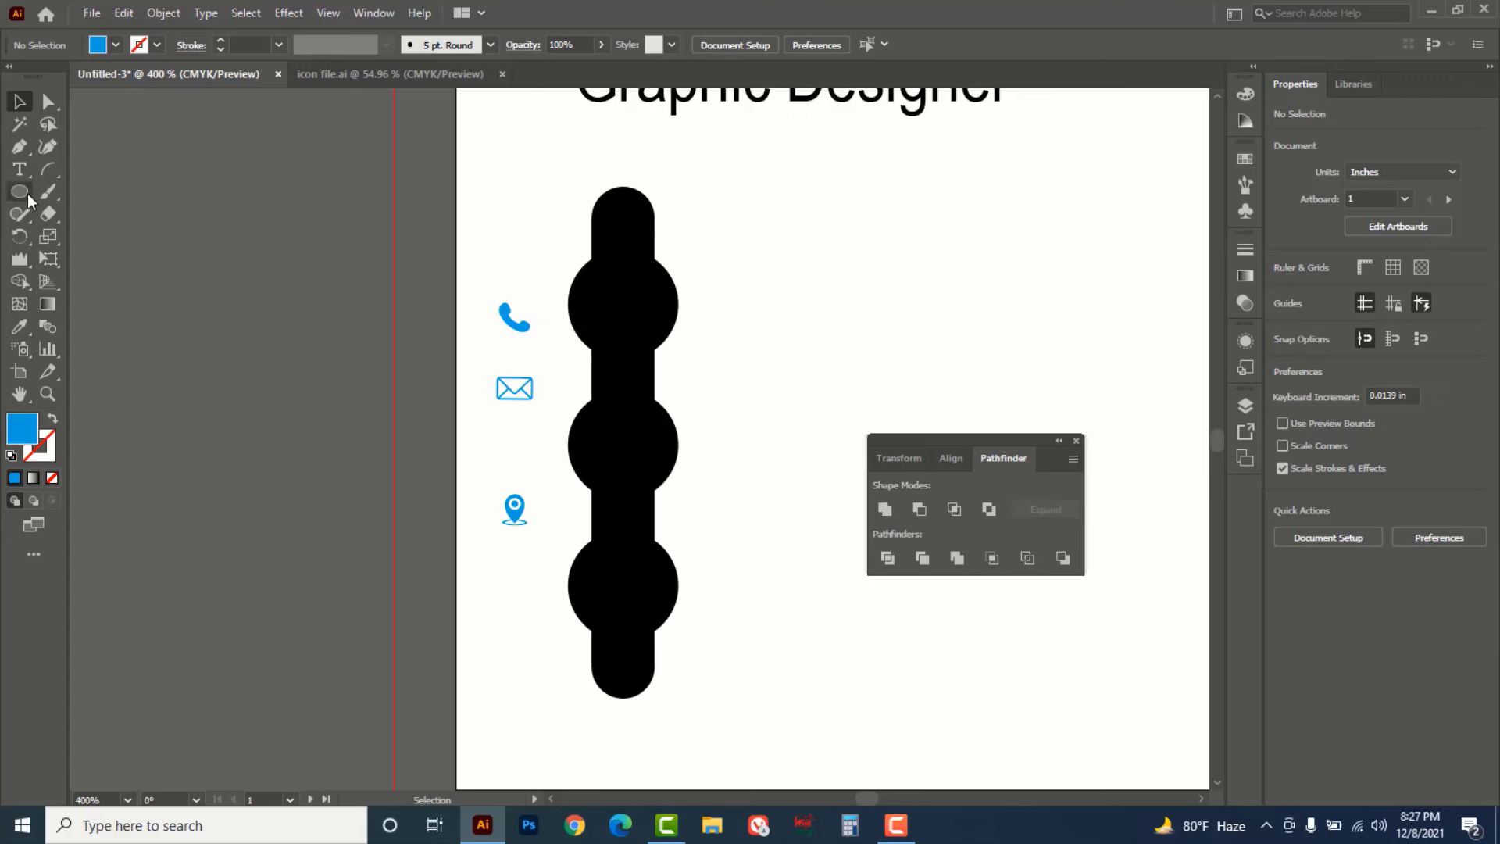
{"action": "left_click_drag", "start_coordinate": [20, 191], "coordinate": [109, 238]}
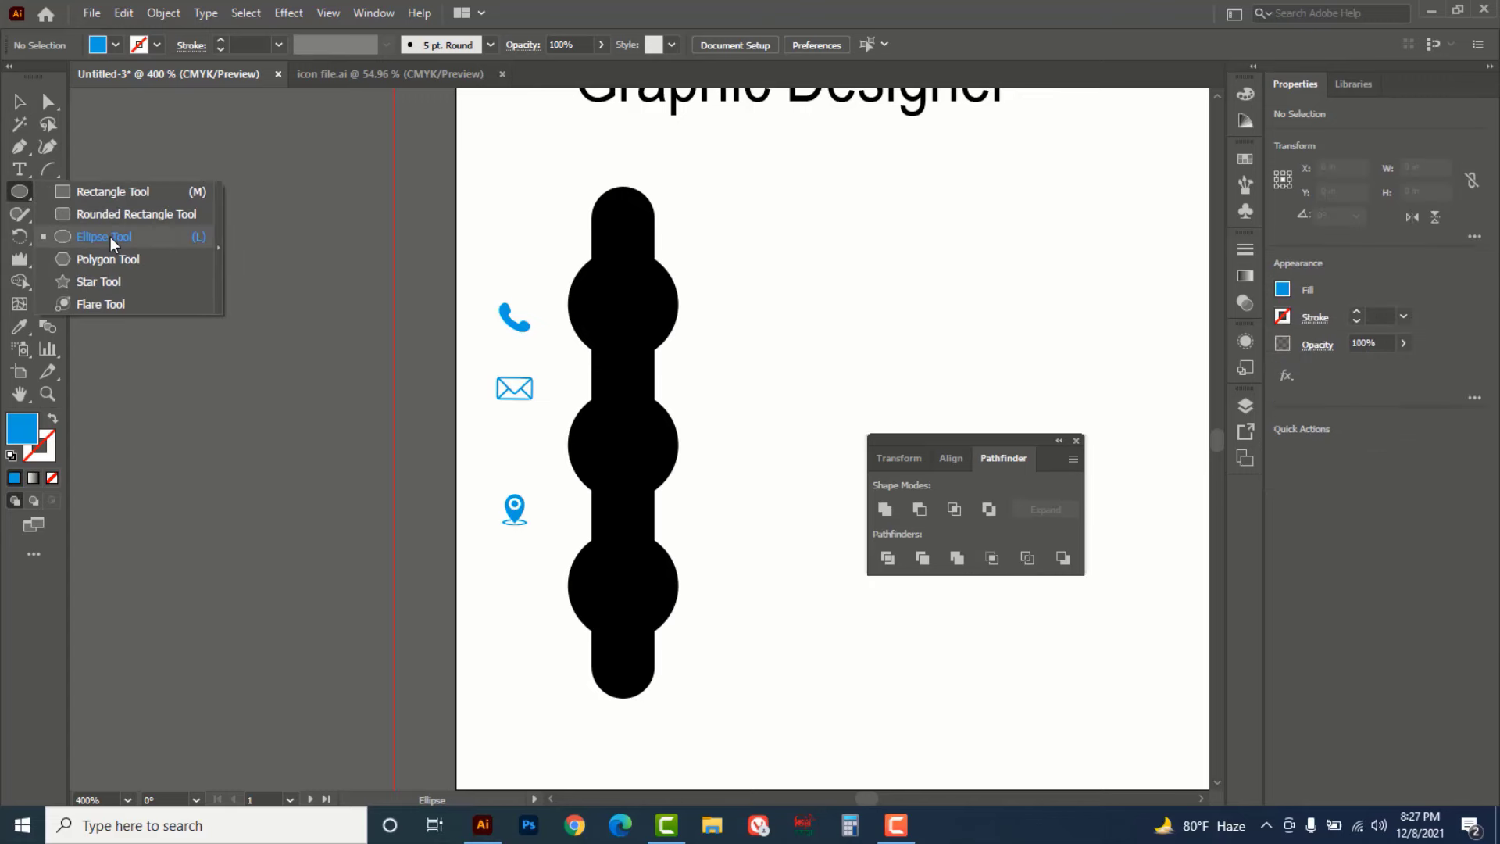
- Draw a circle over the phone icon with no fill and a blue stroke
{"action": "left_click", "coordinate": [112, 238]}
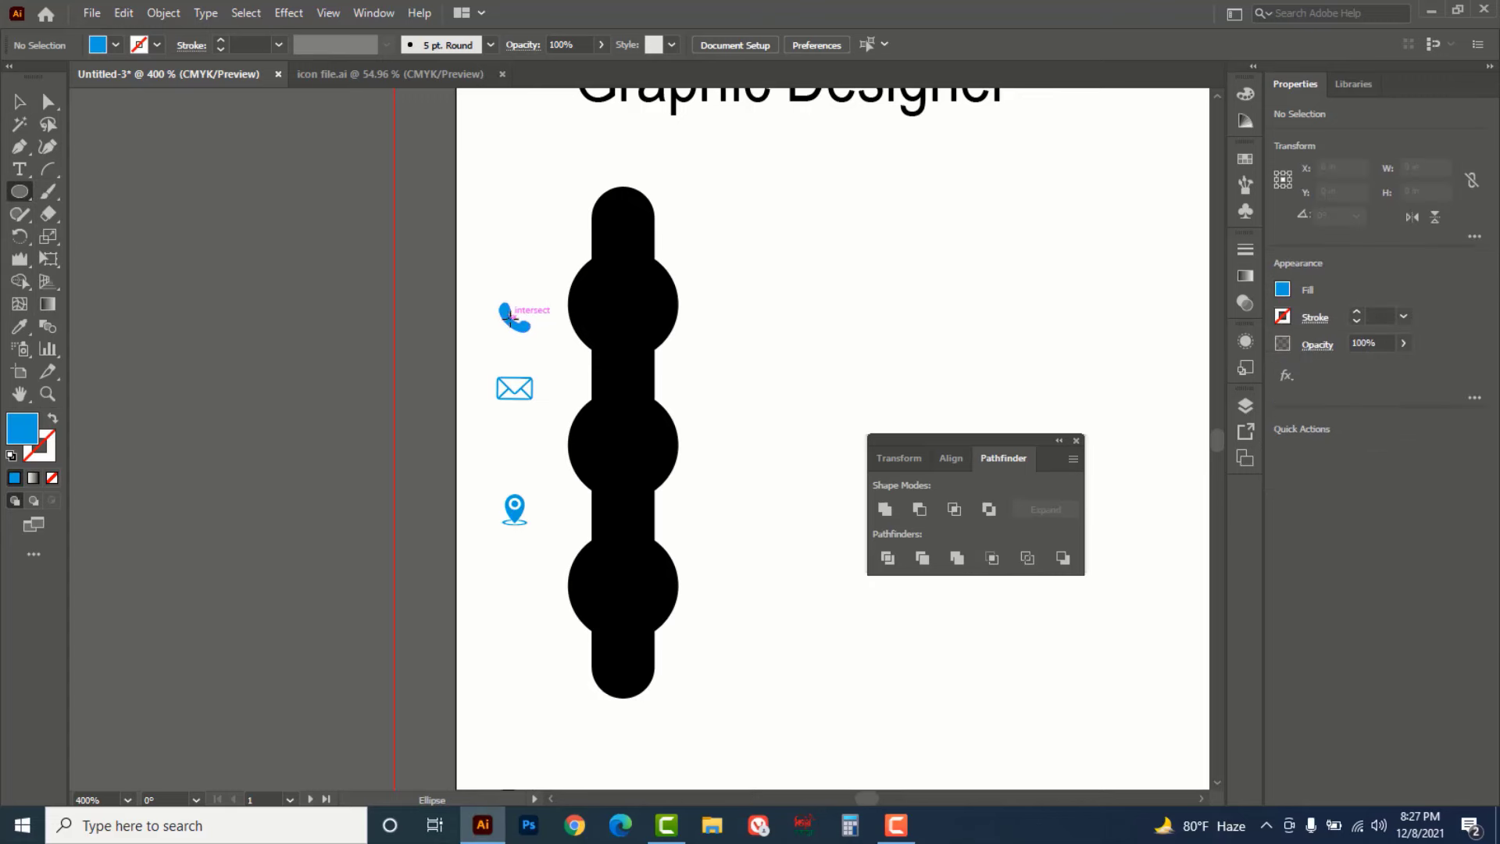
{"action": "left_click_drag", "start_coordinate": [510, 318], "coordinate": [547, 349]}
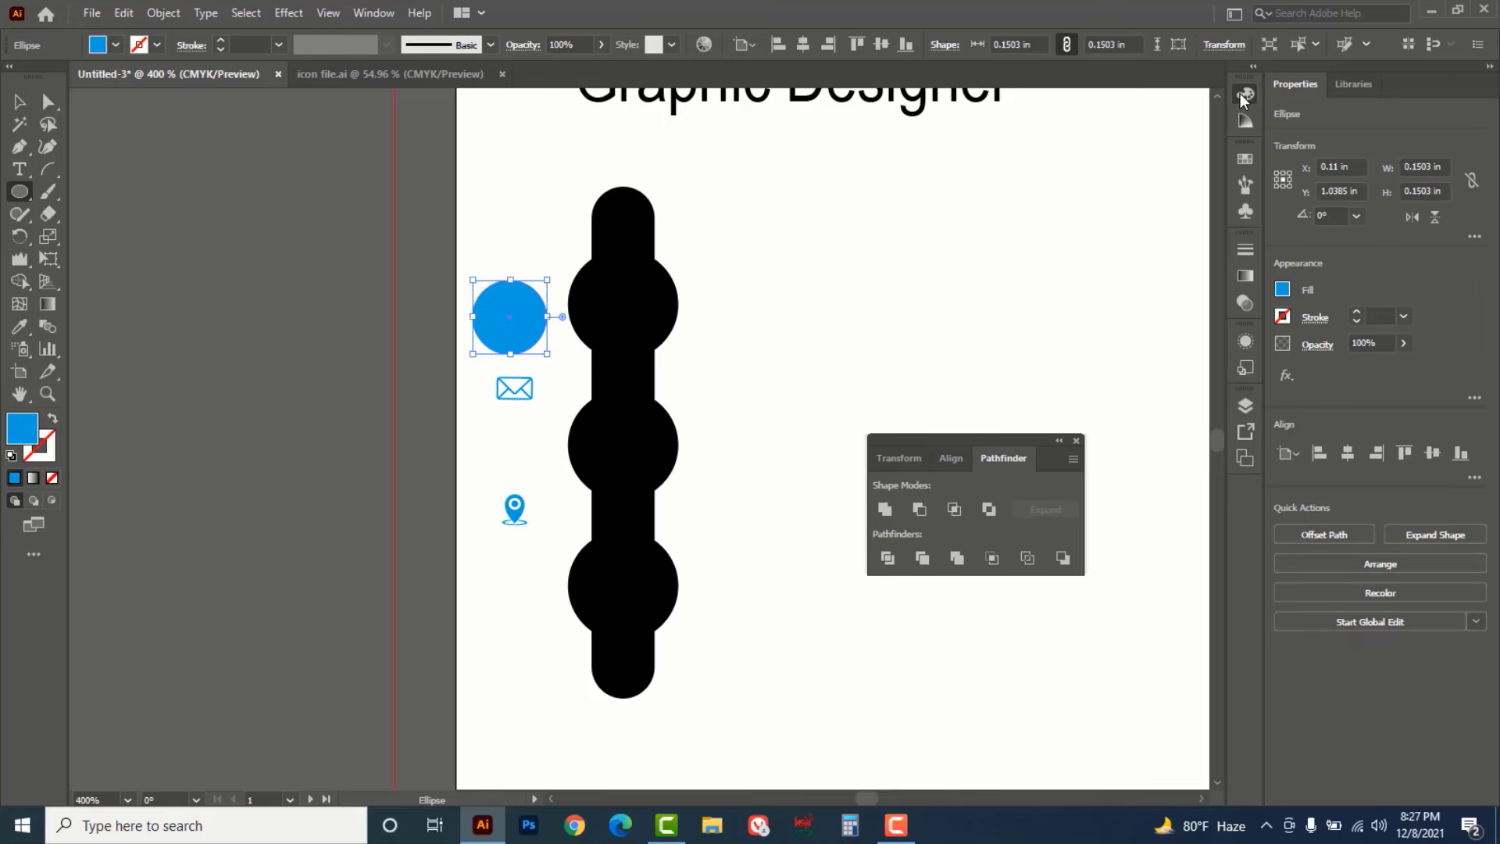
{"action": "left_click", "coordinate": [1242, 95]}
{"action": "left_click", "coordinate": [1222, 88]}
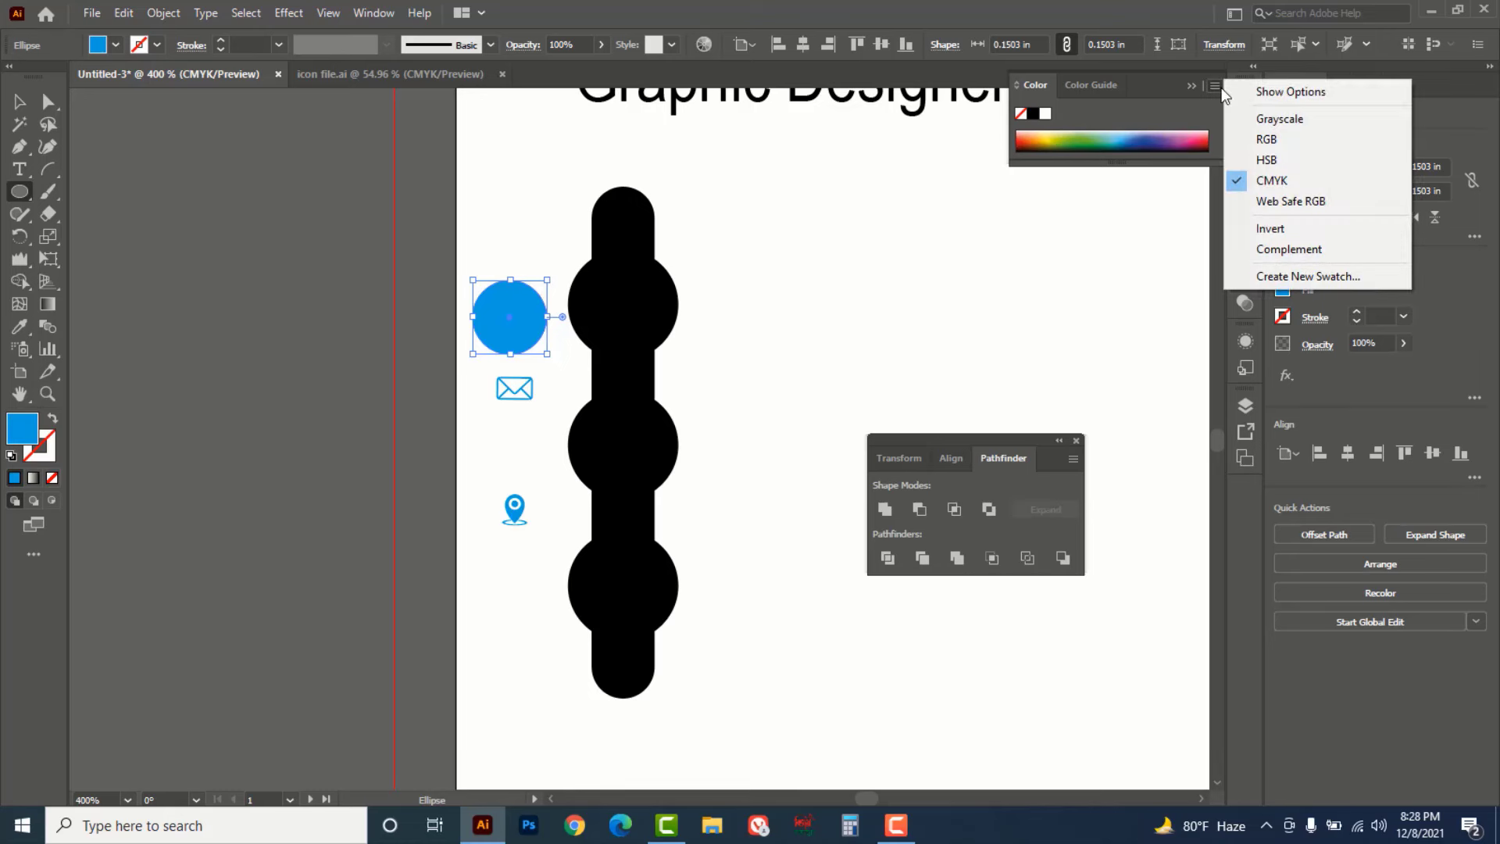
{"action": "left_click", "coordinate": [1266, 92]}
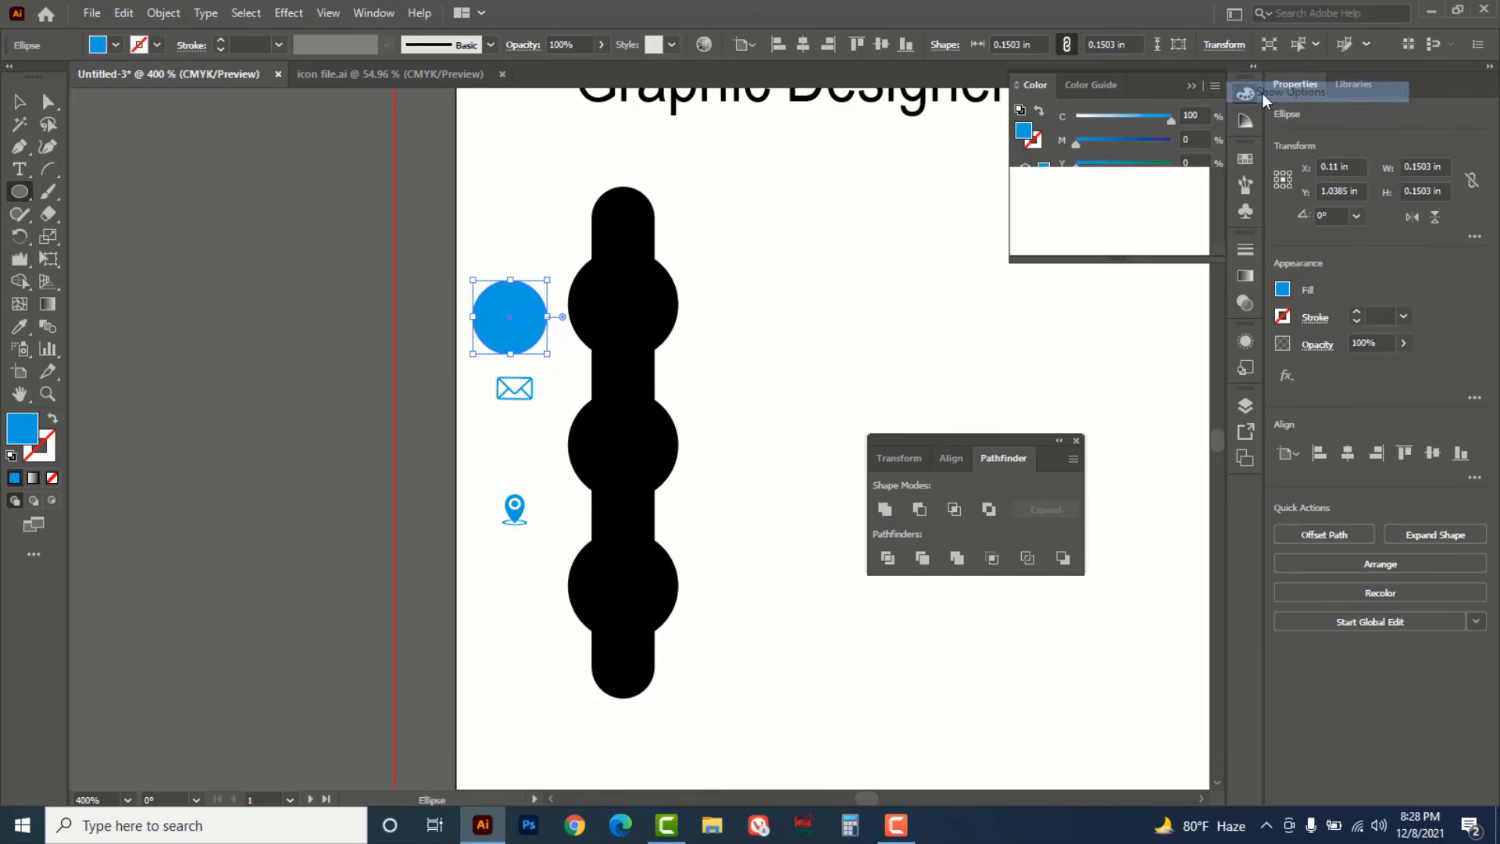
{"action": "left_click", "coordinate": [1020, 213]}
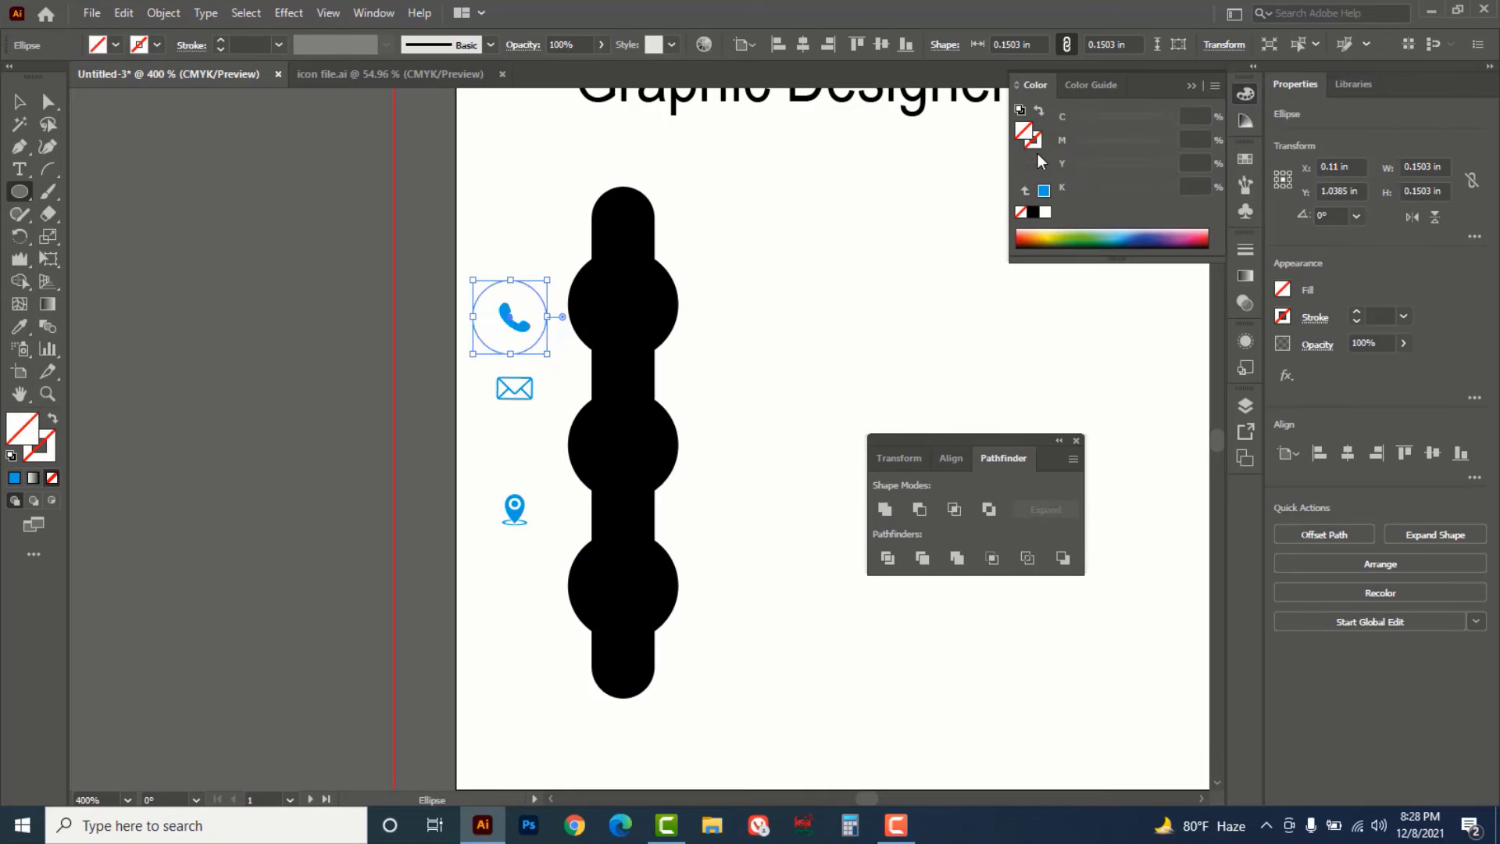
{"action": "left_click", "coordinate": [1036, 143]}
{"action": "left_click", "coordinate": [1044, 191]}
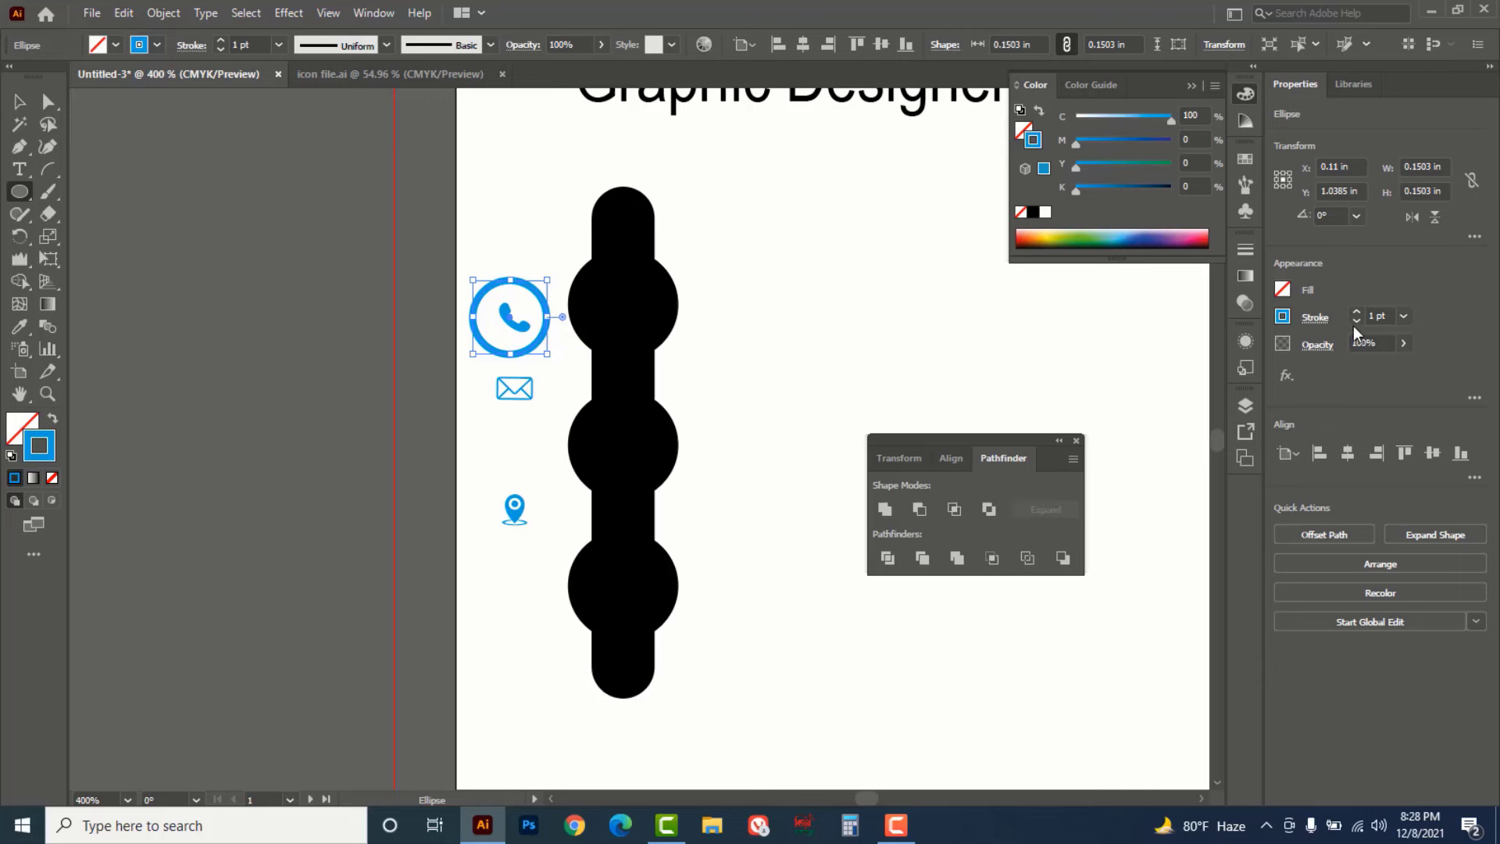
- Thin the circle's stroke to 0.5 pt and shrink it to frame the phone icon
{"action": "left_click", "coordinate": [1405, 317]}
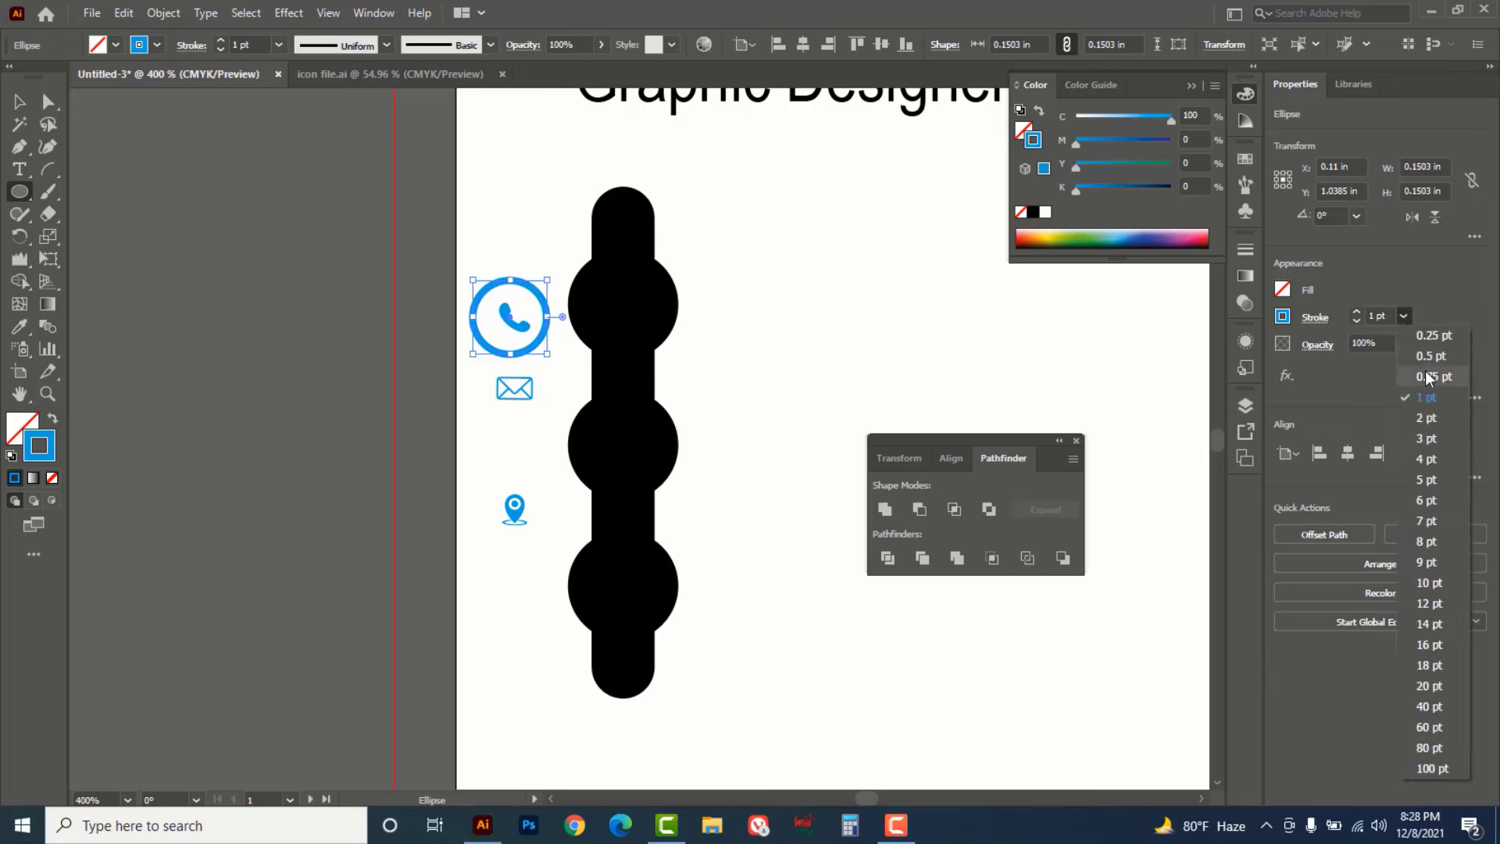
{"action": "left_click", "coordinate": [1430, 356]}
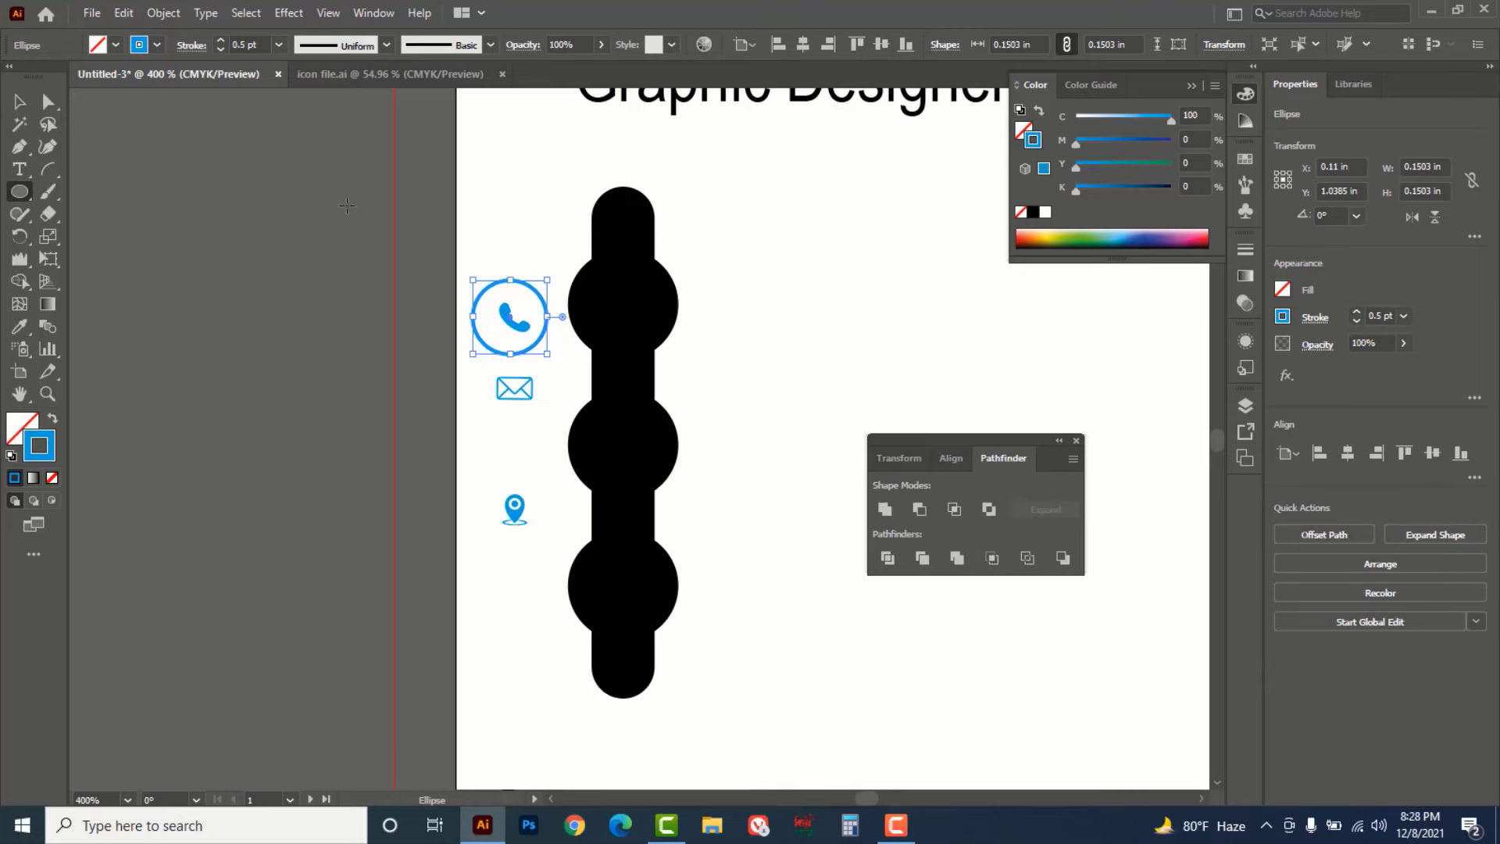
{"action": "left_click", "coordinate": [20, 102]}
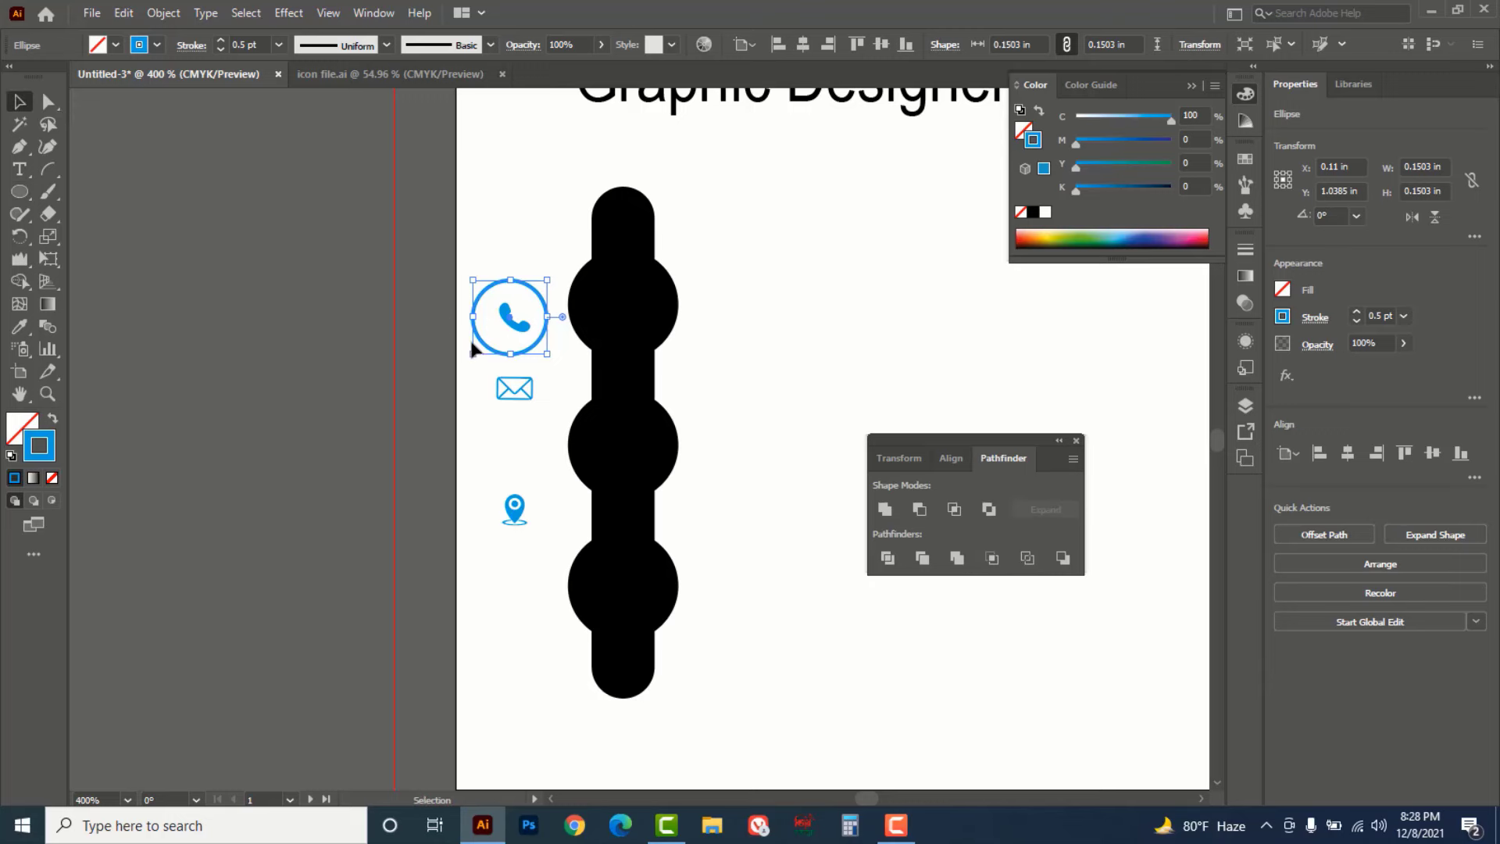
{"action": "left_click_drag", "start_coordinate": [547, 353], "coordinate": [535, 346]}
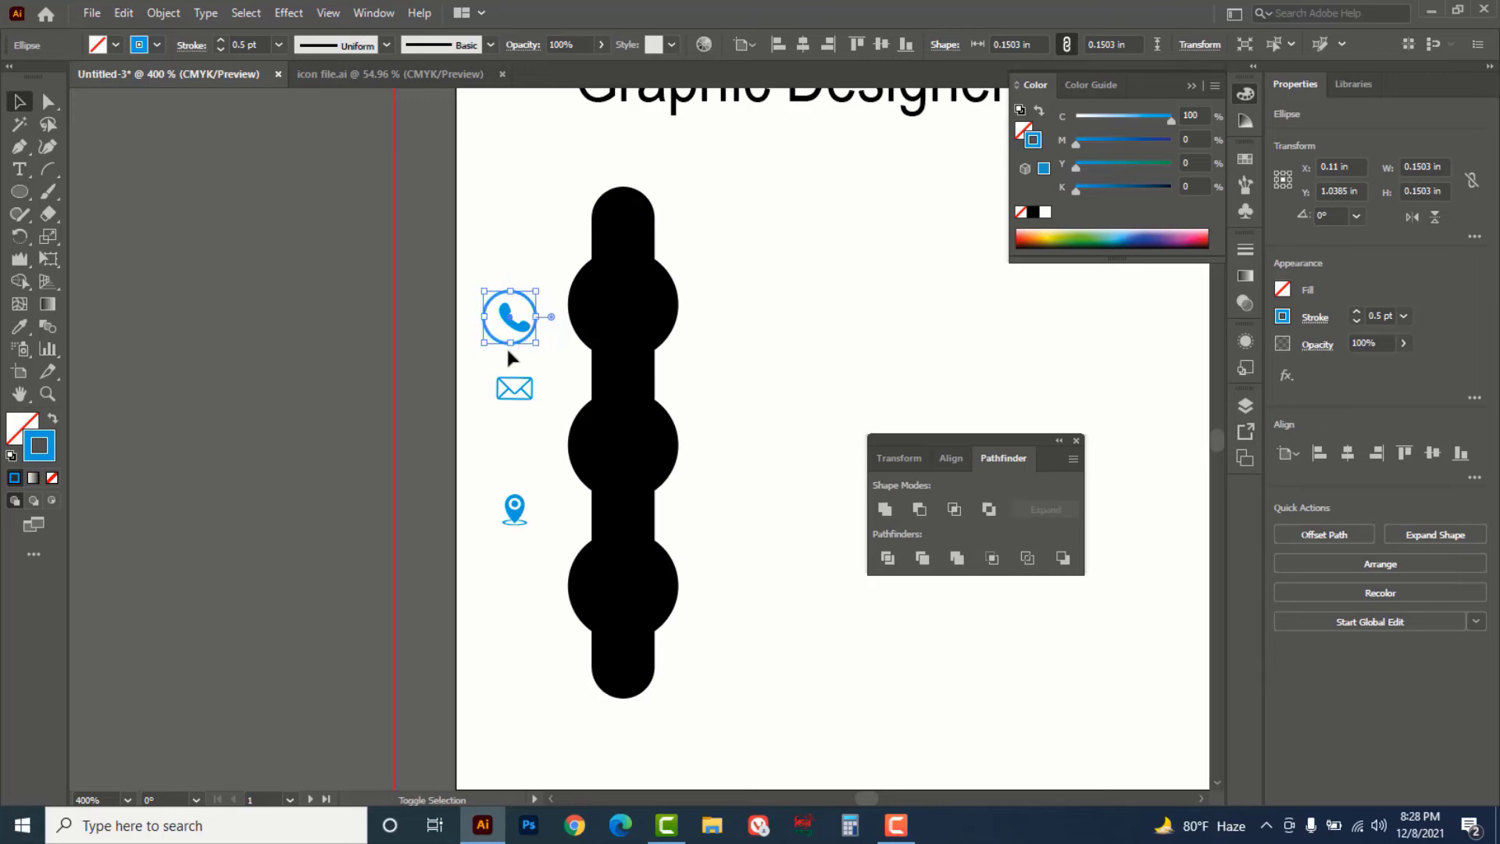
{"action": "key", "text": "ctrl+="}
{"action": "left_click", "coordinate": [624, 375]}
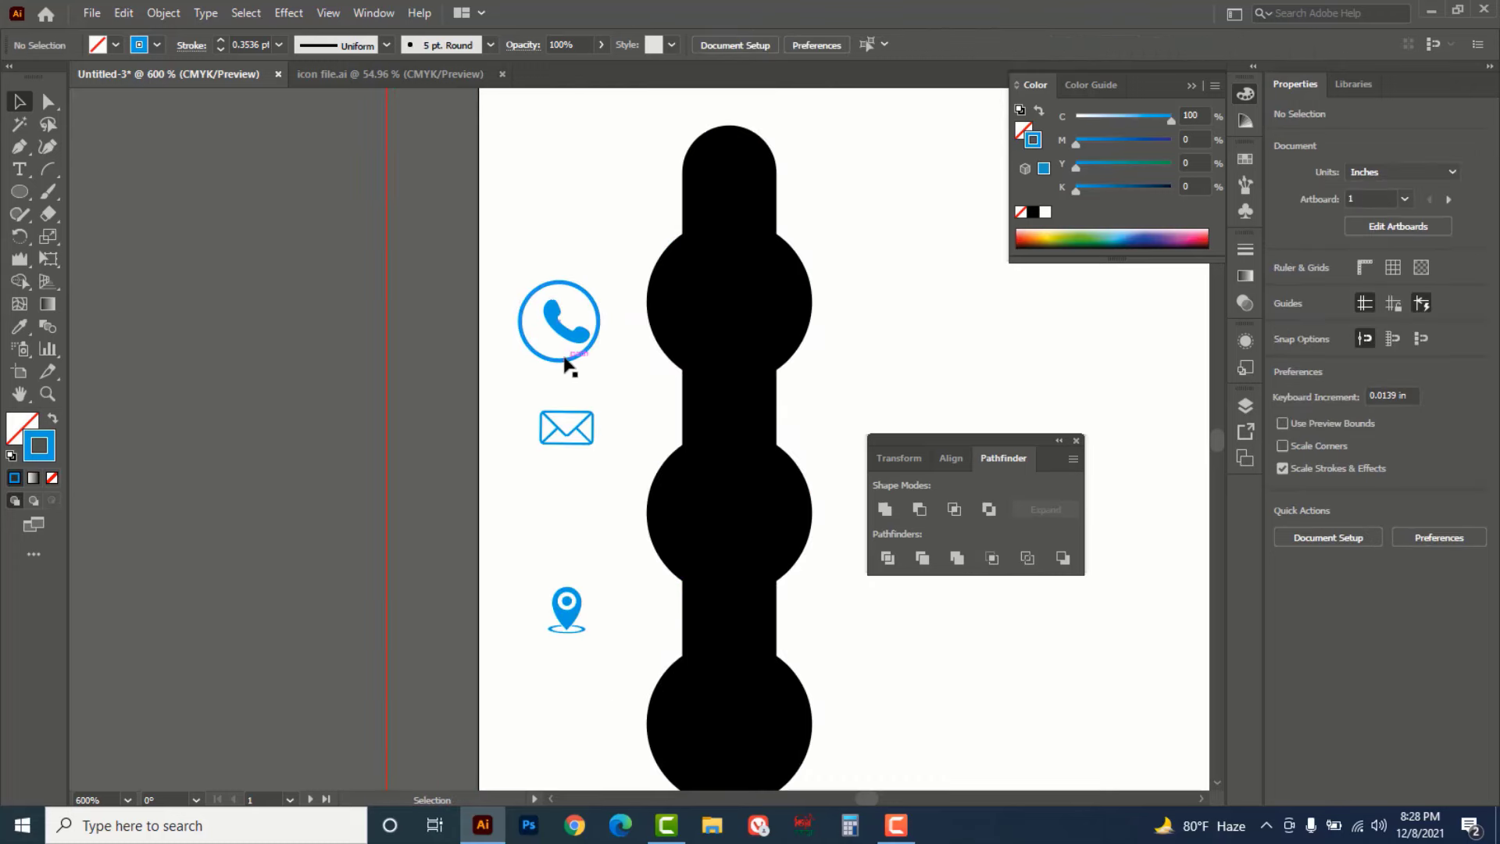
- Alt-drag a copy of the phone's ring down around the envelope icon
{"action": "left_click_drag", "start_coordinate": [565, 361], "coordinate": [572, 364]}
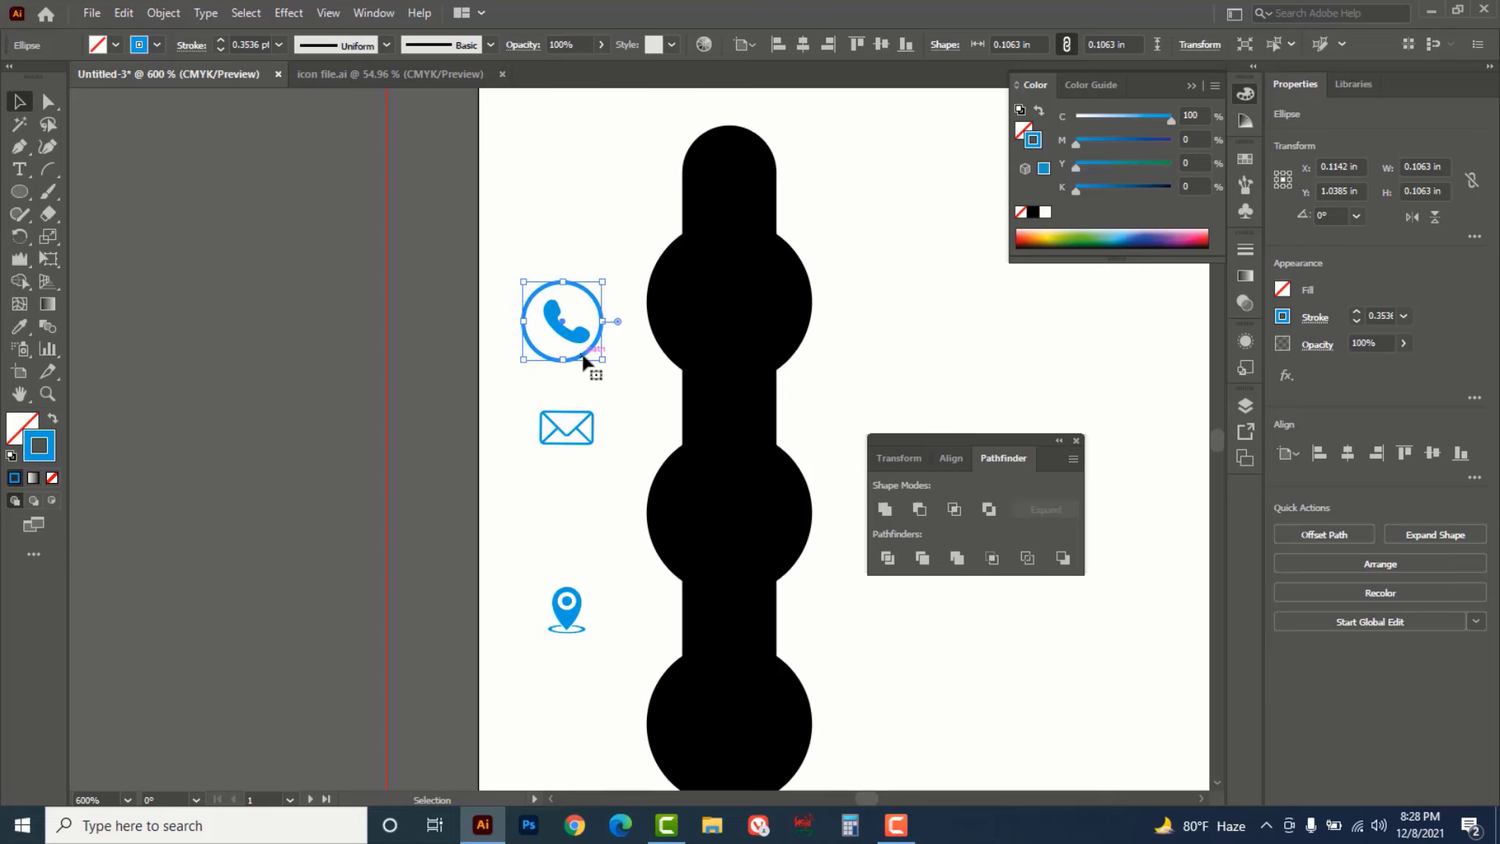
{"action": "left_click_drag", "start_coordinate": [588, 360], "coordinate": [589, 463]}
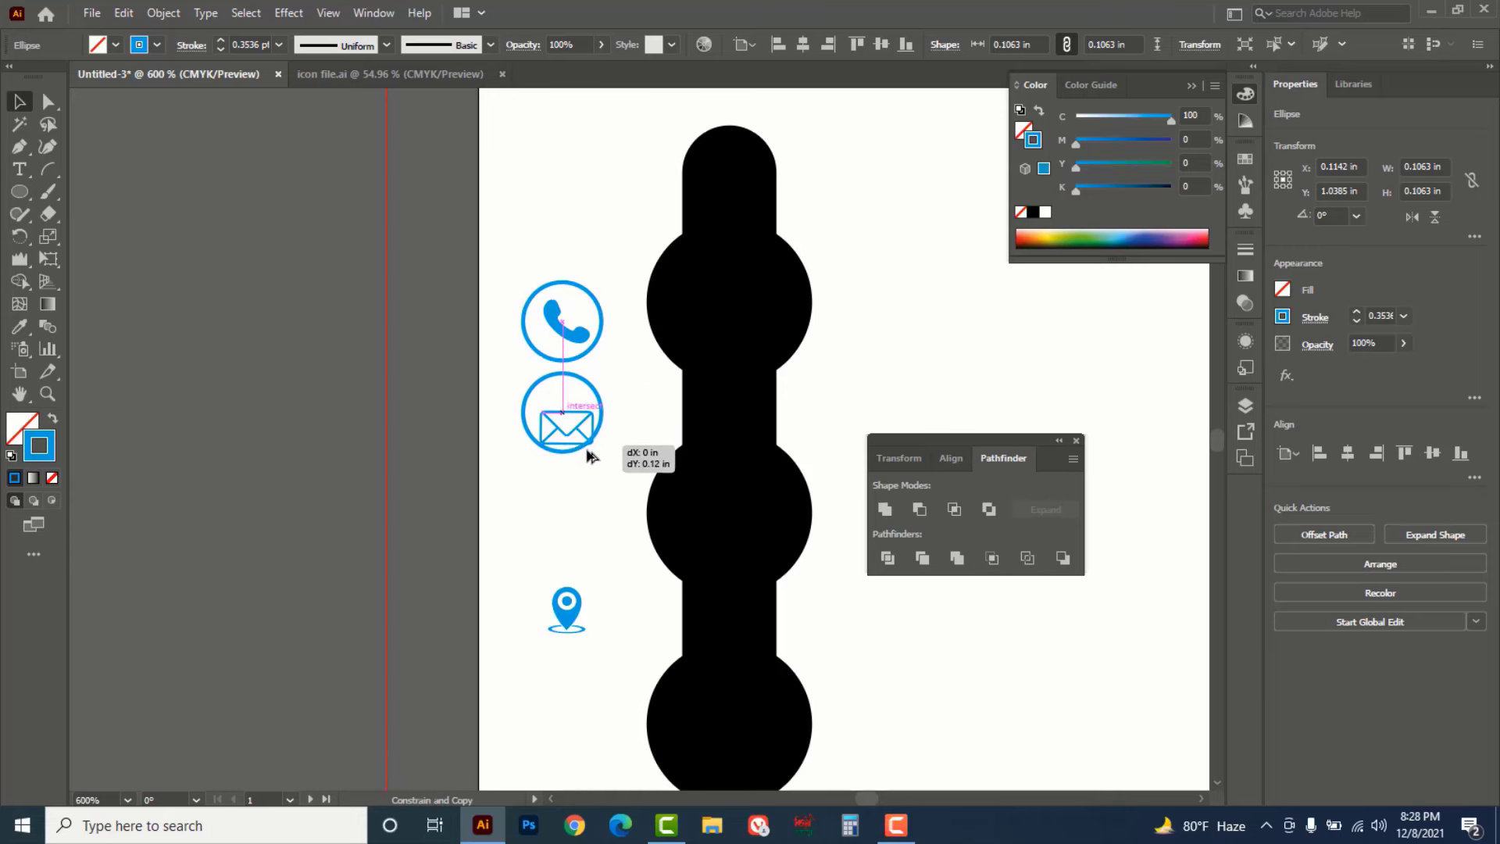
{"action": "left_click", "coordinate": [599, 494]}
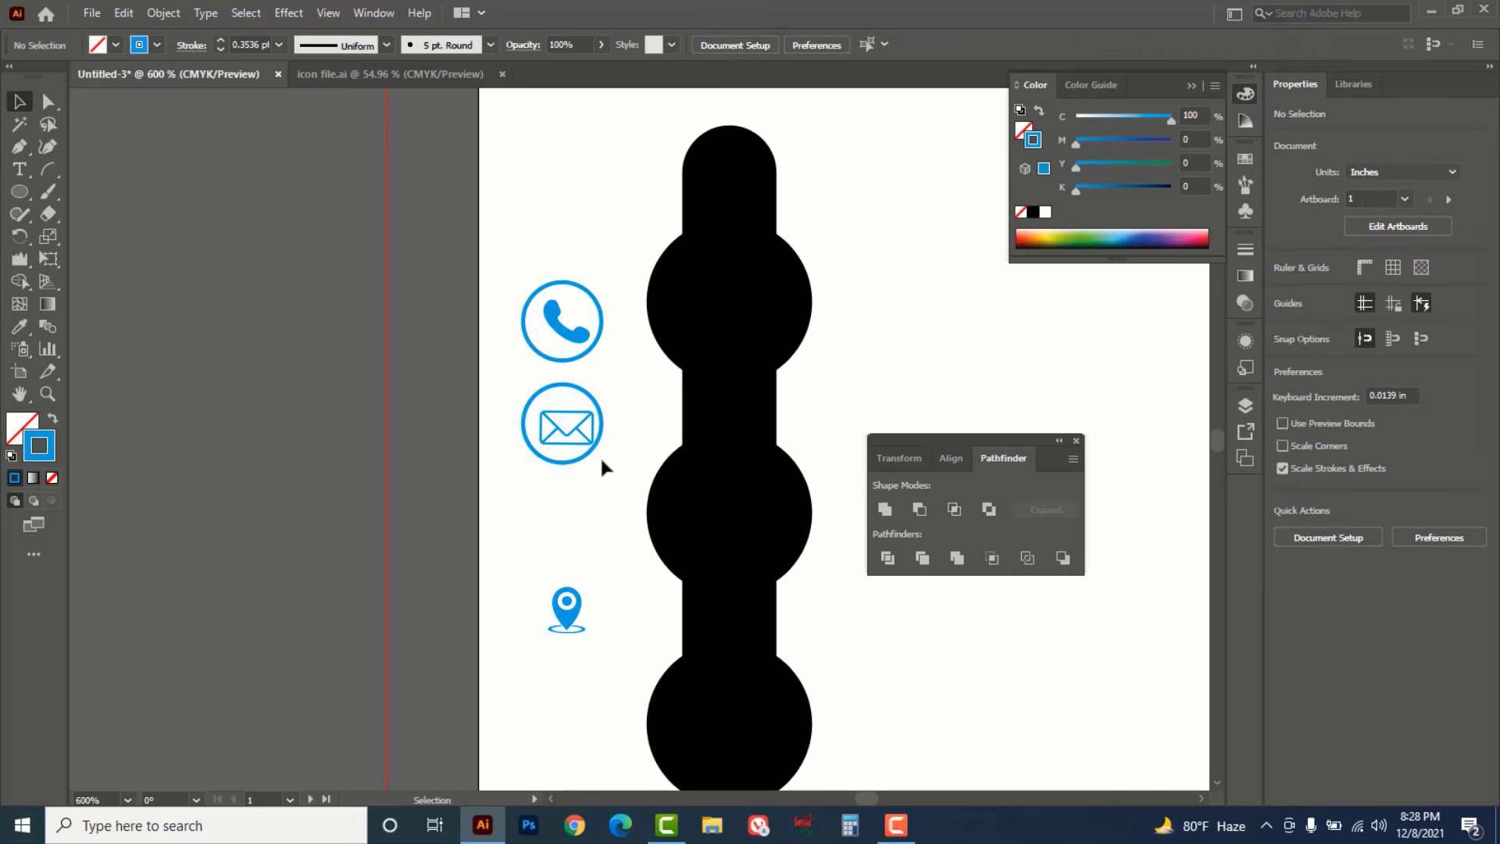
- Copy the envelope's ring down around the location pin icon
{"action": "left_click", "coordinate": [577, 436]}
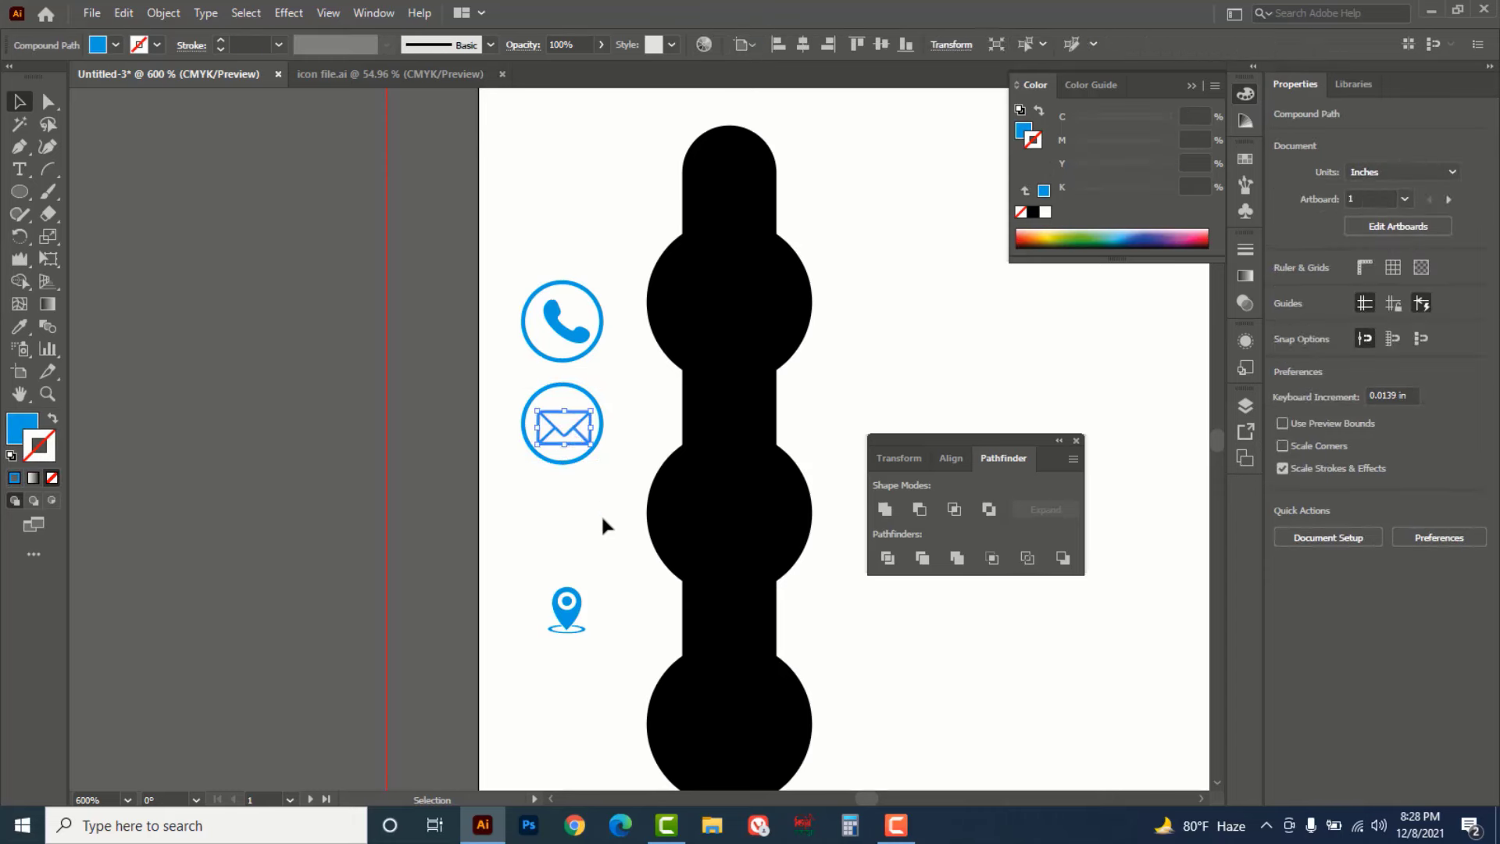
{"action": "left_click", "coordinate": [604, 514]}
{"action": "left_click_drag", "start_coordinate": [606, 424], "coordinate": [617, 623]}
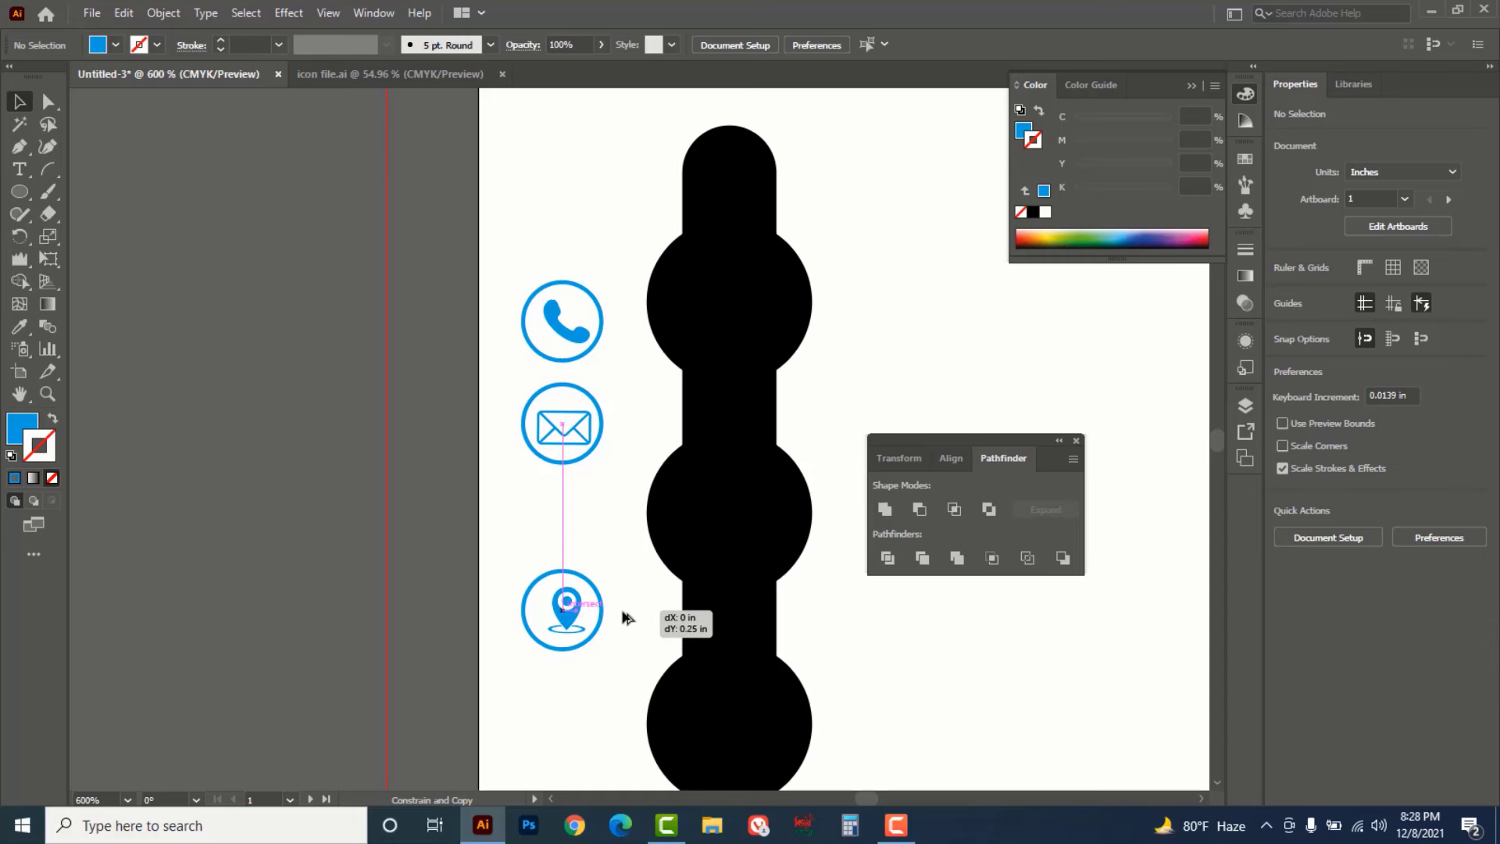
{"action": "left_click_drag", "start_coordinate": [617, 623], "coordinate": [566, 615]}
{"action": "left_click", "coordinate": [592, 508]}
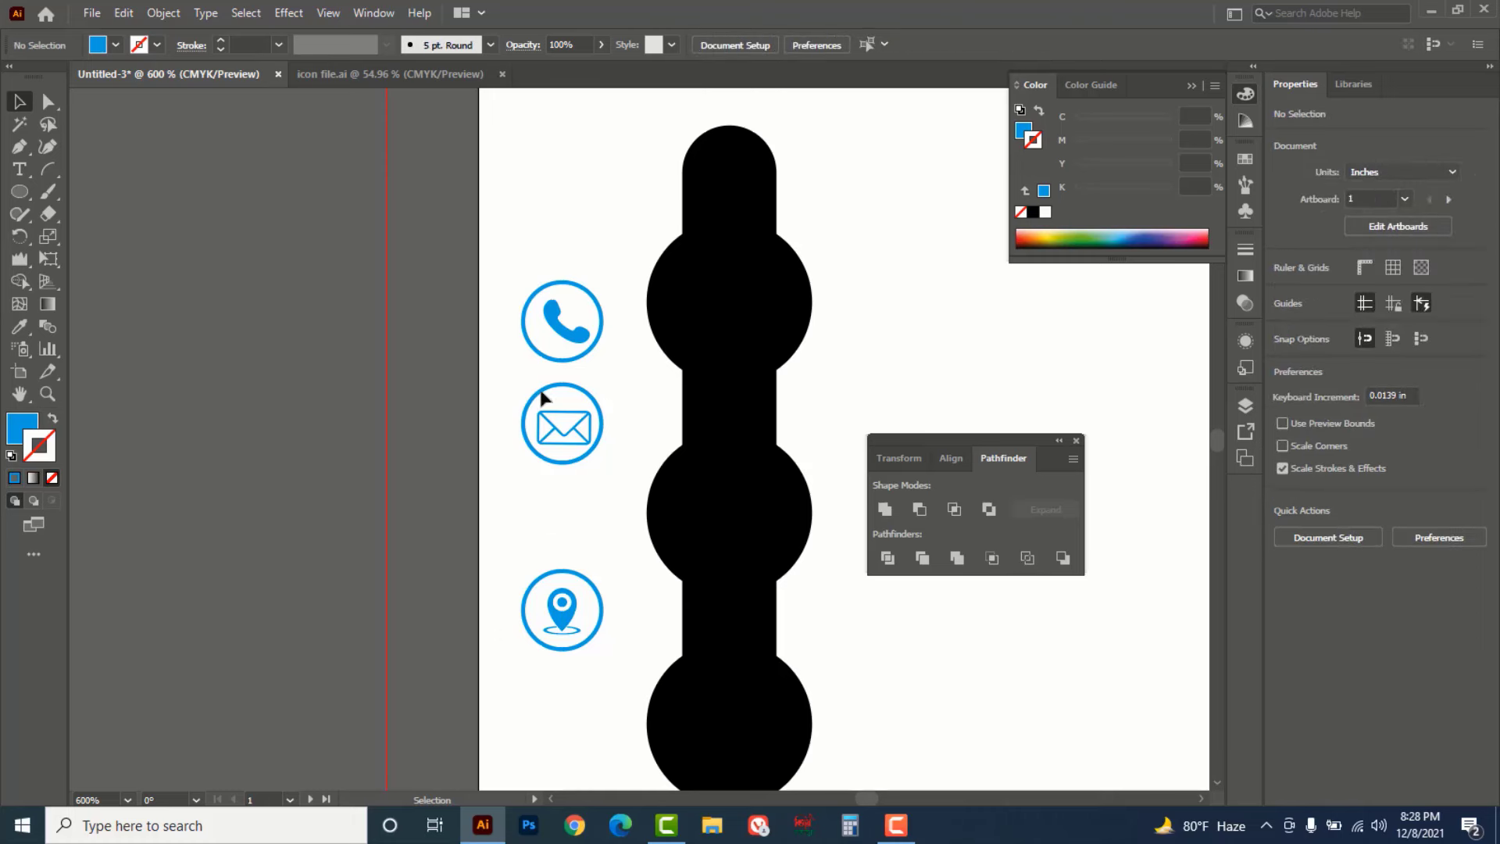
{"action": "mouse_move", "coordinate": [516, 266]}
{"action": "left_mouse_down"}
{"action": "mouse_move", "coordinate": [596, 361]}
{"action": "mouse_move", "coordinate": [714, 300]}
{"action": "mouse_move", "coordinate": [559, 327]}
{"action": "left_mouse_up"}
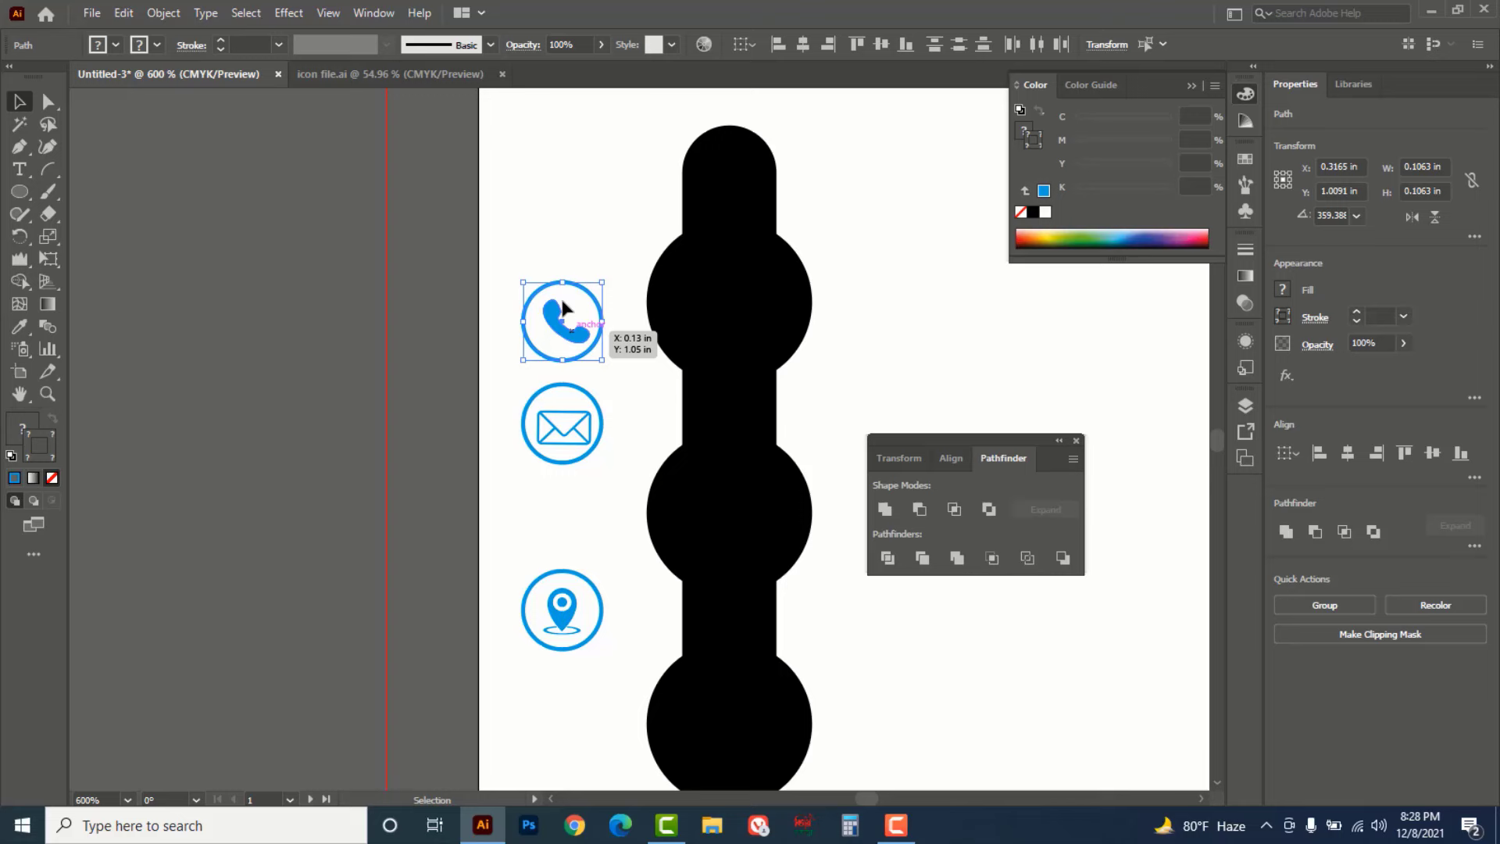
- Group the phone, envelope and location pin icons each with its ring, then move the phone toward the top circle
{"action": "right_click", "coordinate": [575, 241]}
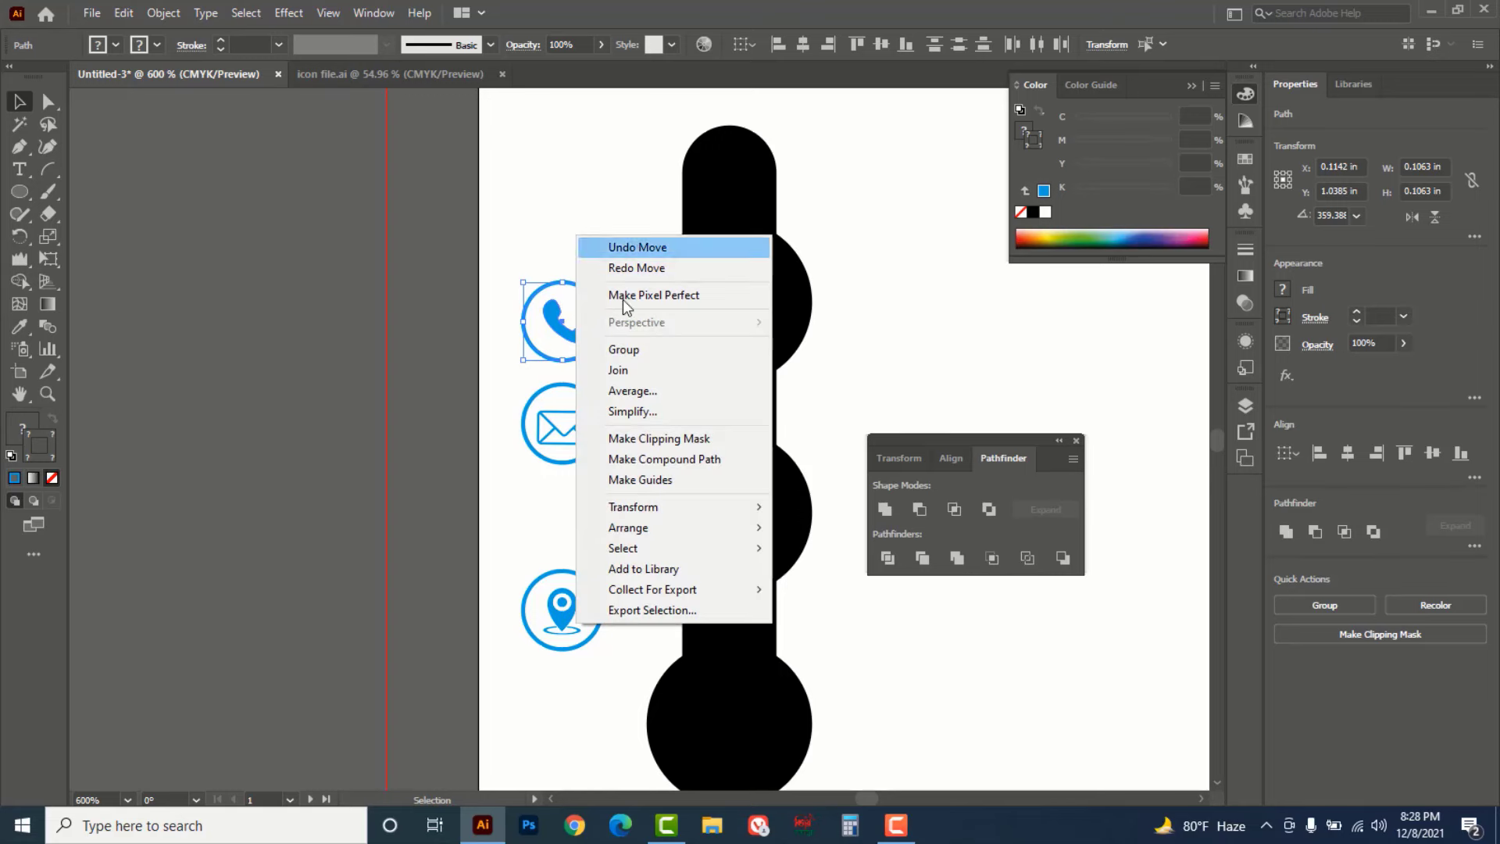
{"action": "left_click", "coordinate": [627, 350]}
{"action": "left_click", "coordinate": [564, 429]}
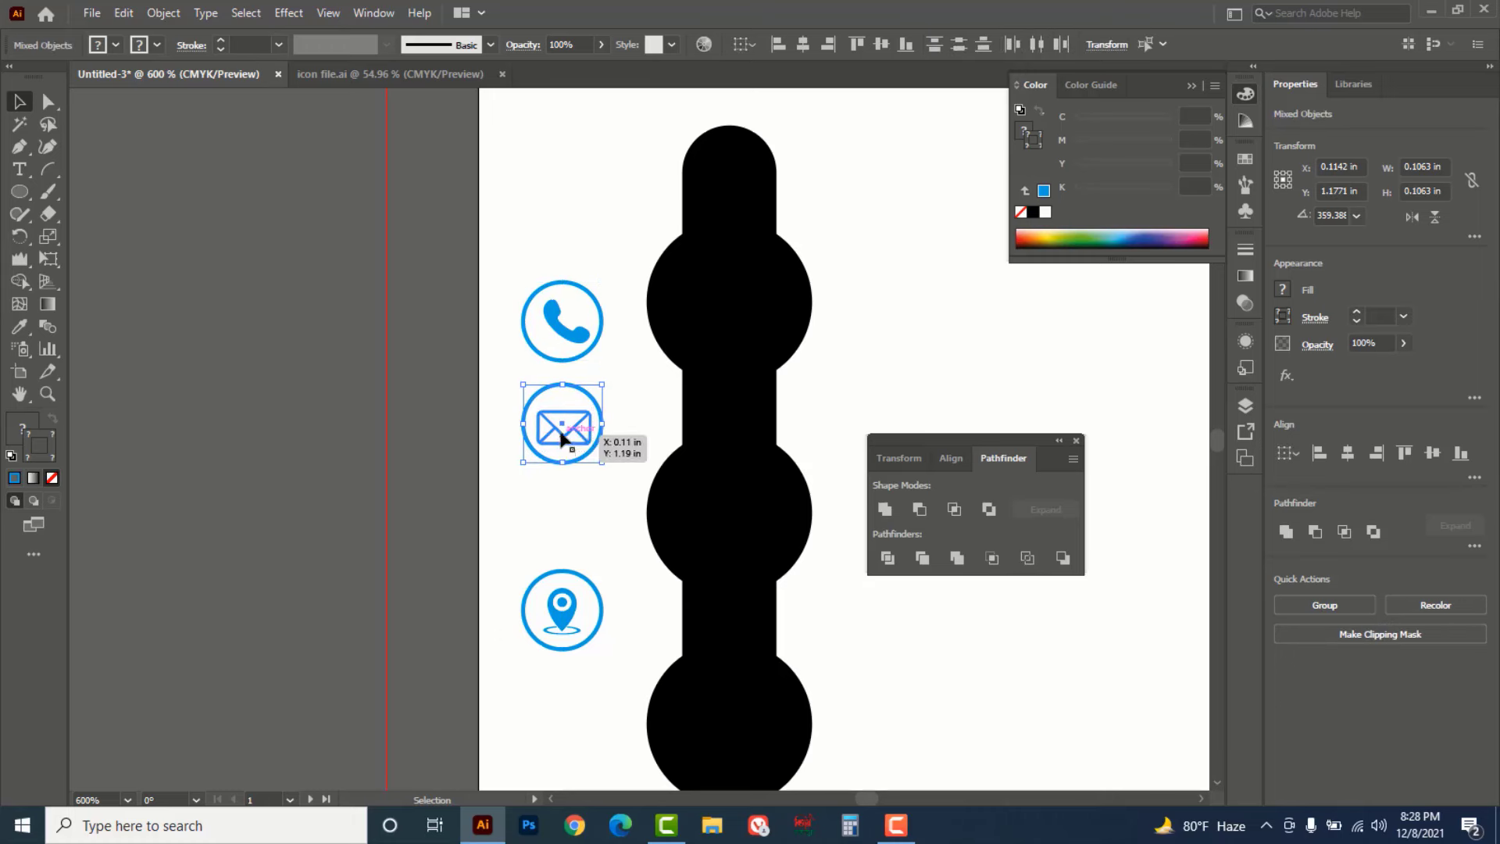
{"action": "right_click", "coordinate": [561, 432]}
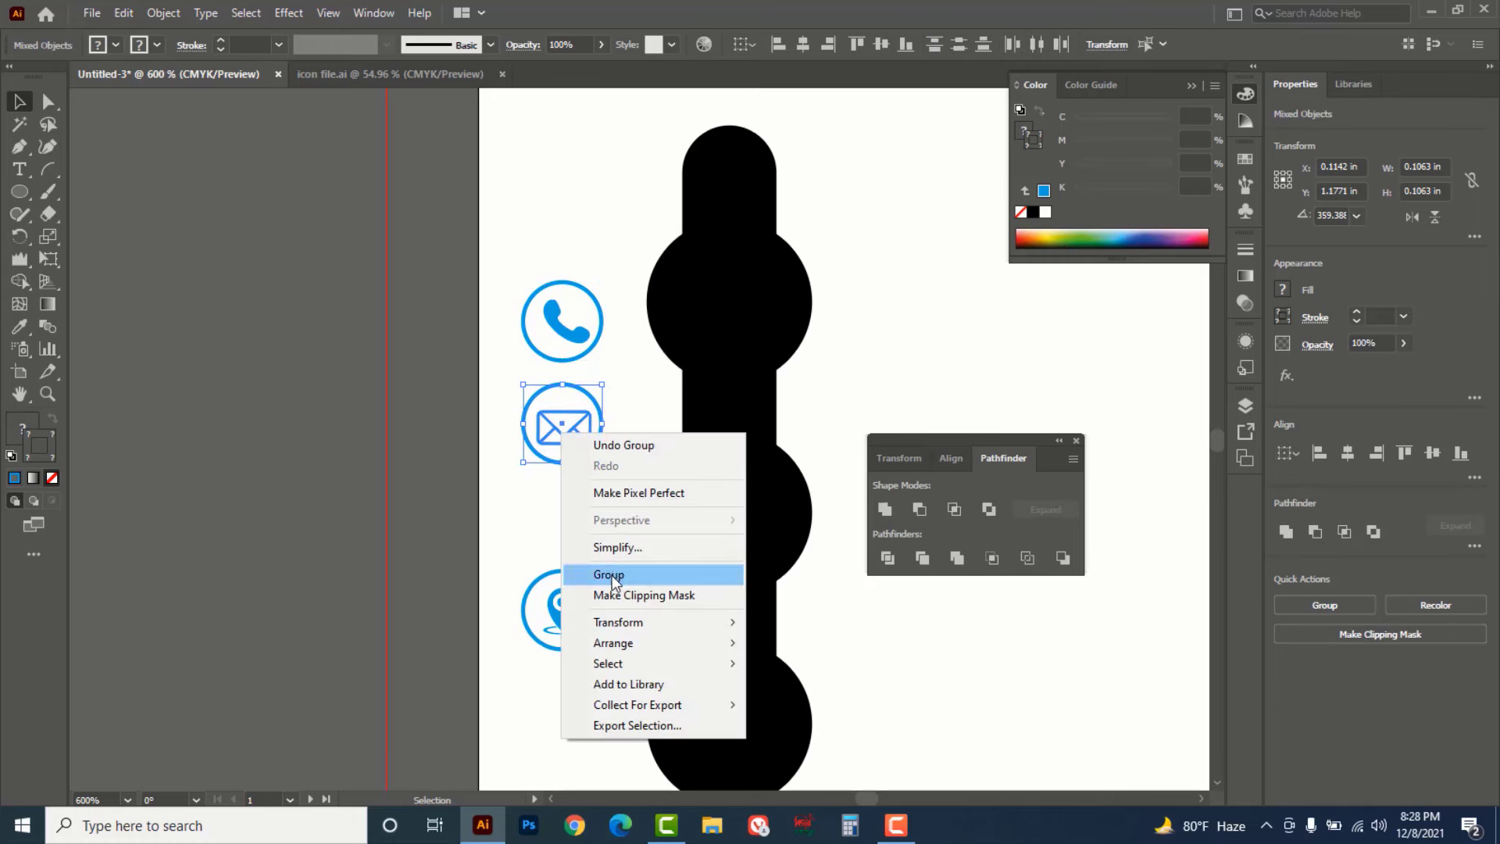
{"action": "left_click", "coordinate": [610, 574]}
{"action": "left_click", "coordinate": [589, 646]}
{"action": "right_click", "coordinate": [567, 628]}
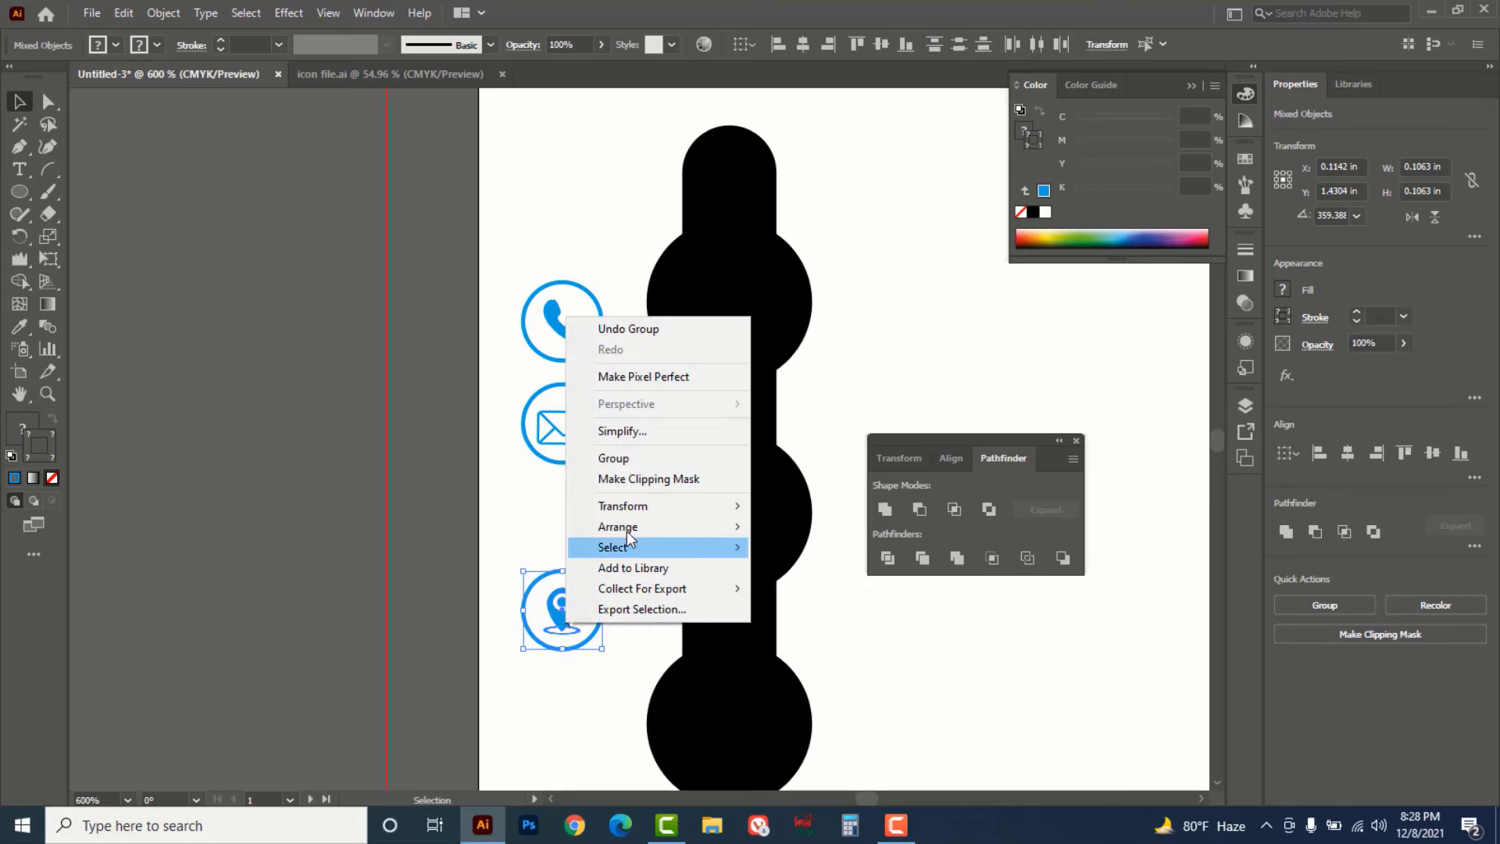
{"action": "left_click", "coordinate": [617, 459]}
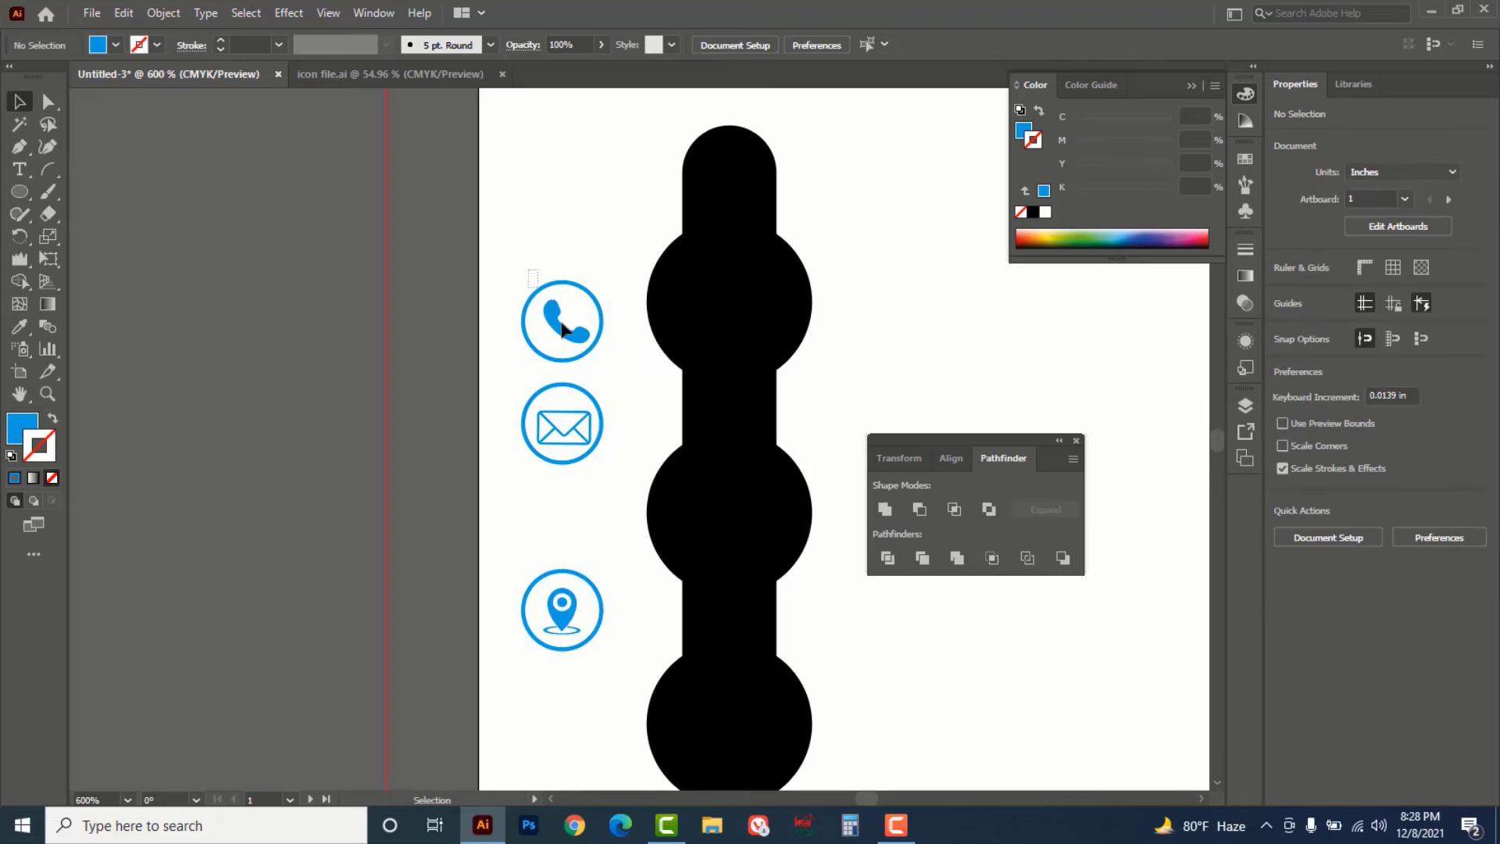
{"action": "left_click_drag", "start_coordinate": [557, 320], "coordinate": [723, 298]}
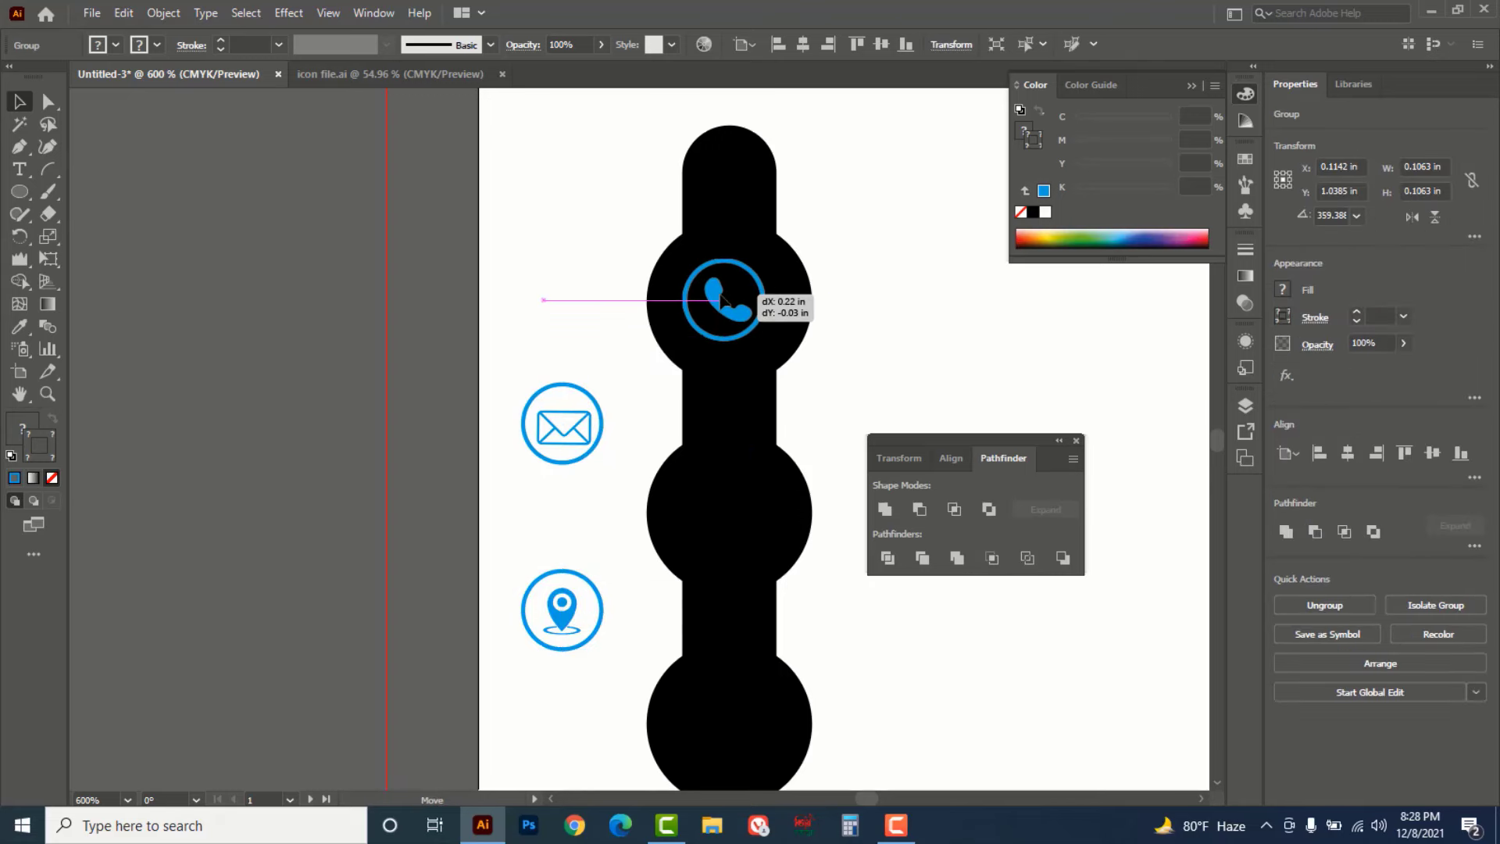
- Move the phone, envelope and pin icons onto the top, middle and bottom black circles
{"action": "left_click_drag", "start_coordinate": [722, 298], "coordinate": [725, 299]}
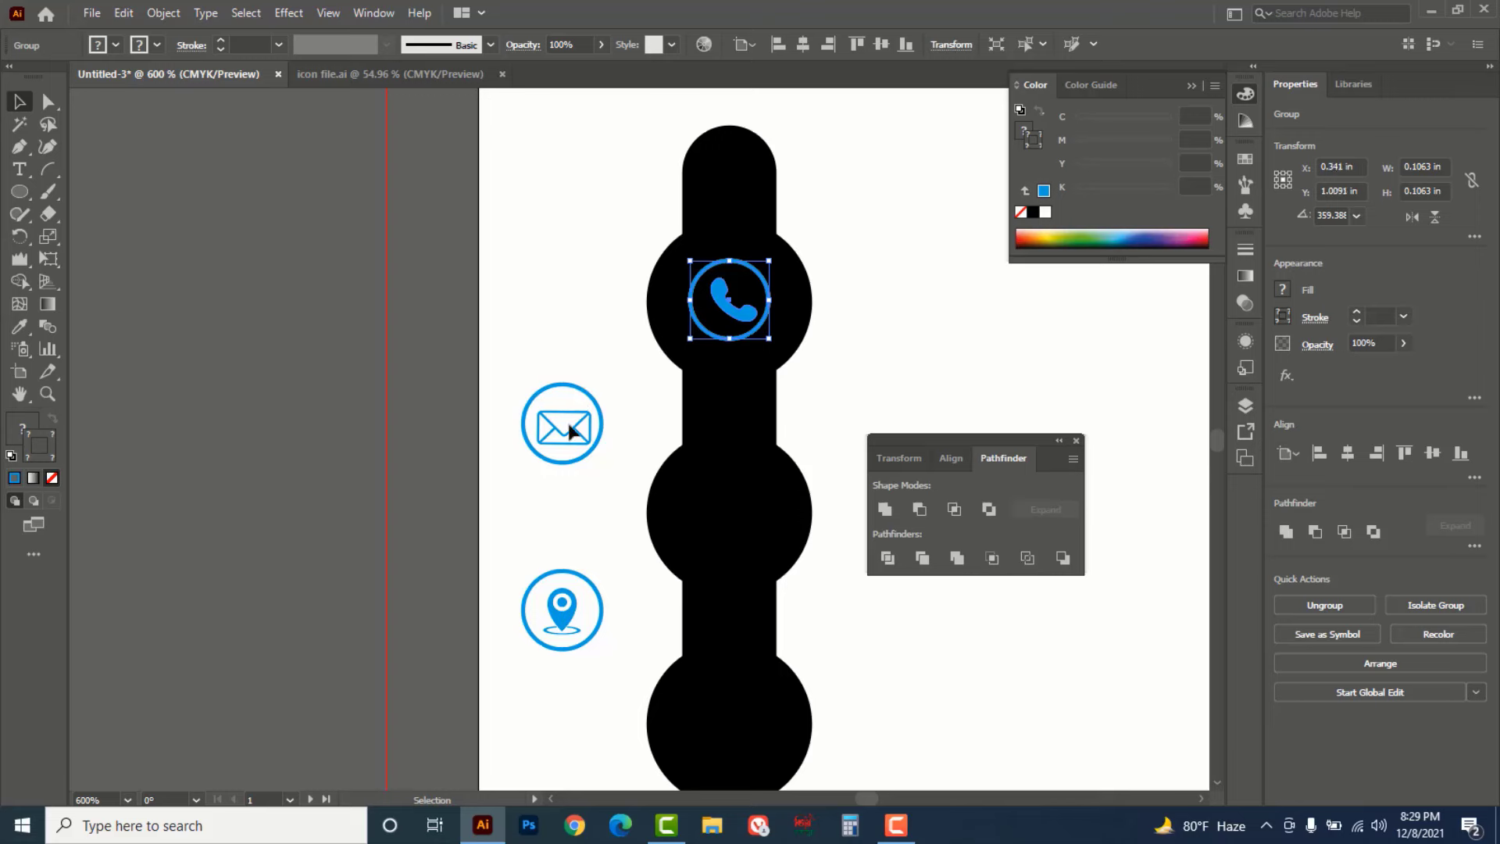
{"action": "left_click", "coordinate": [527, 361]}
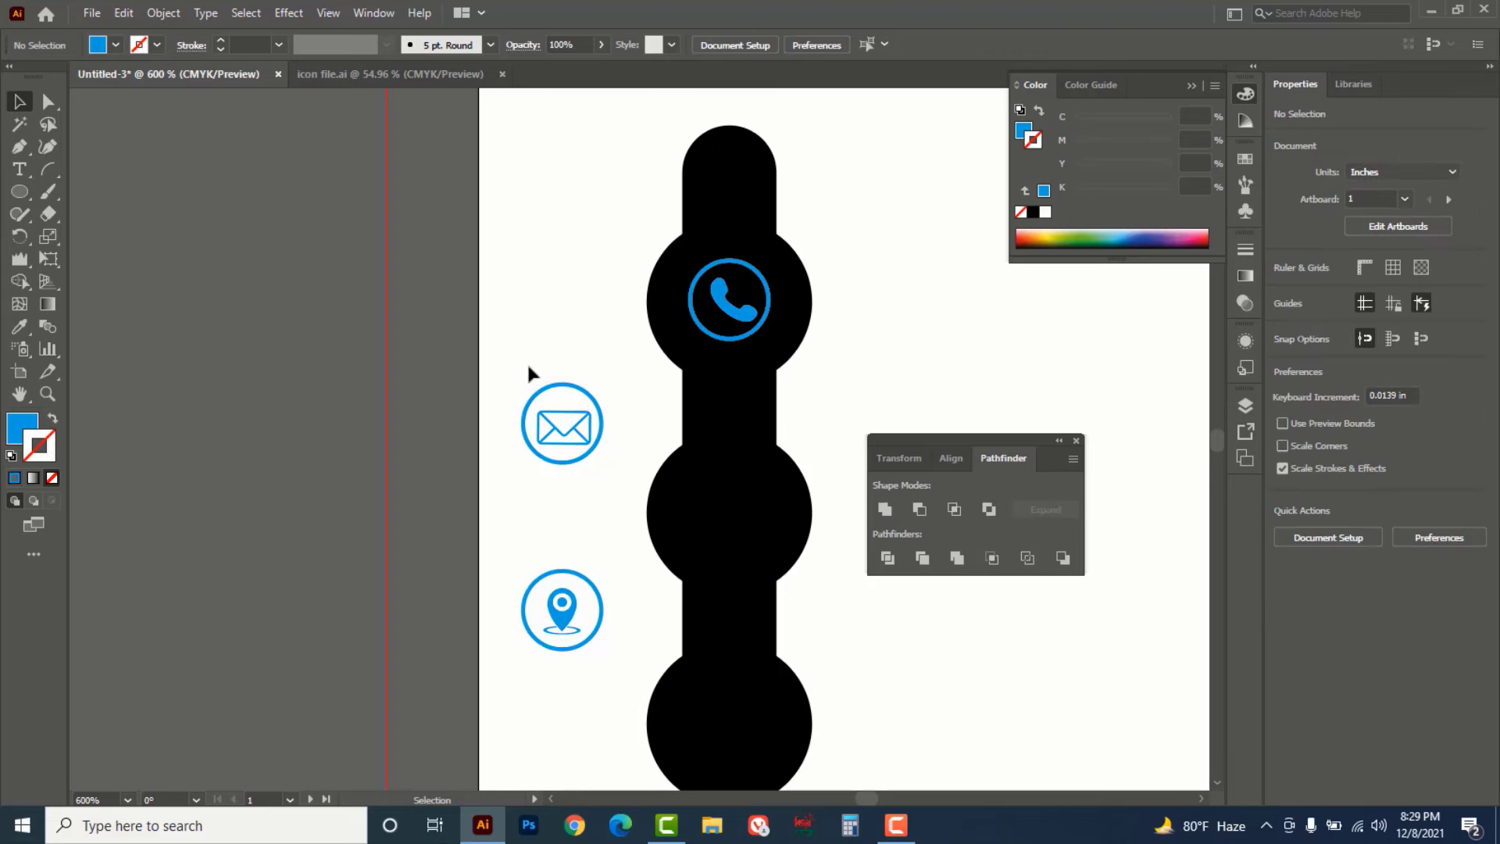
{"action": "left_click", "coordinate": [574, 435]}
{"action": "left_click_drag", "start_coordinate": [575, 435], "coordinate": [740, 522]}
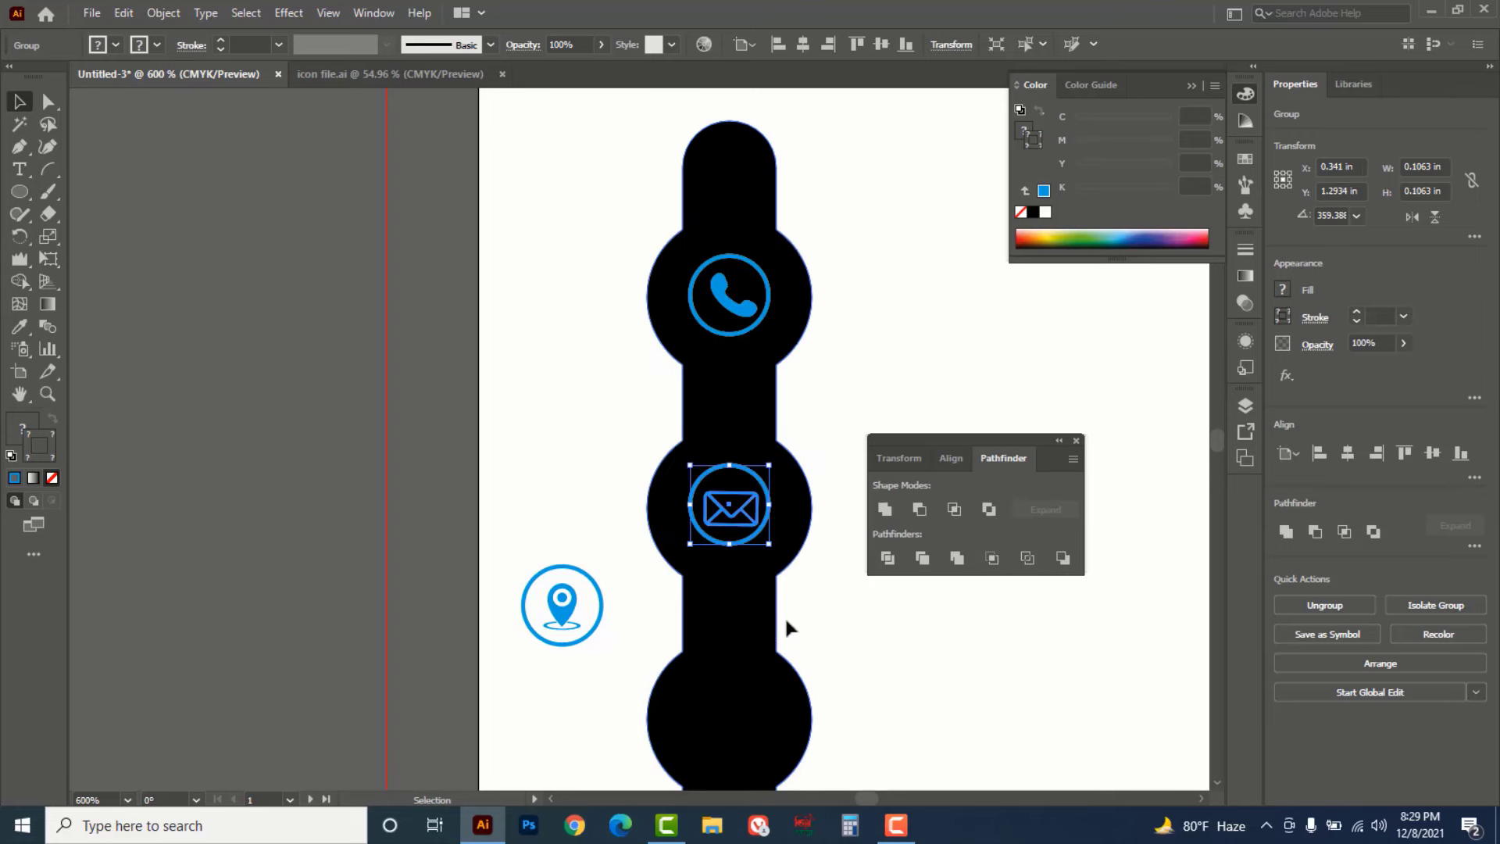
{"action": "scroll", "coordinate": [842, 607], "scroll_direction": "down", "scroll_amount": 2}
{"action": "scroll", "coordinate": [844, 618], "scroll_direction": "down", "scroll_amount": 1}
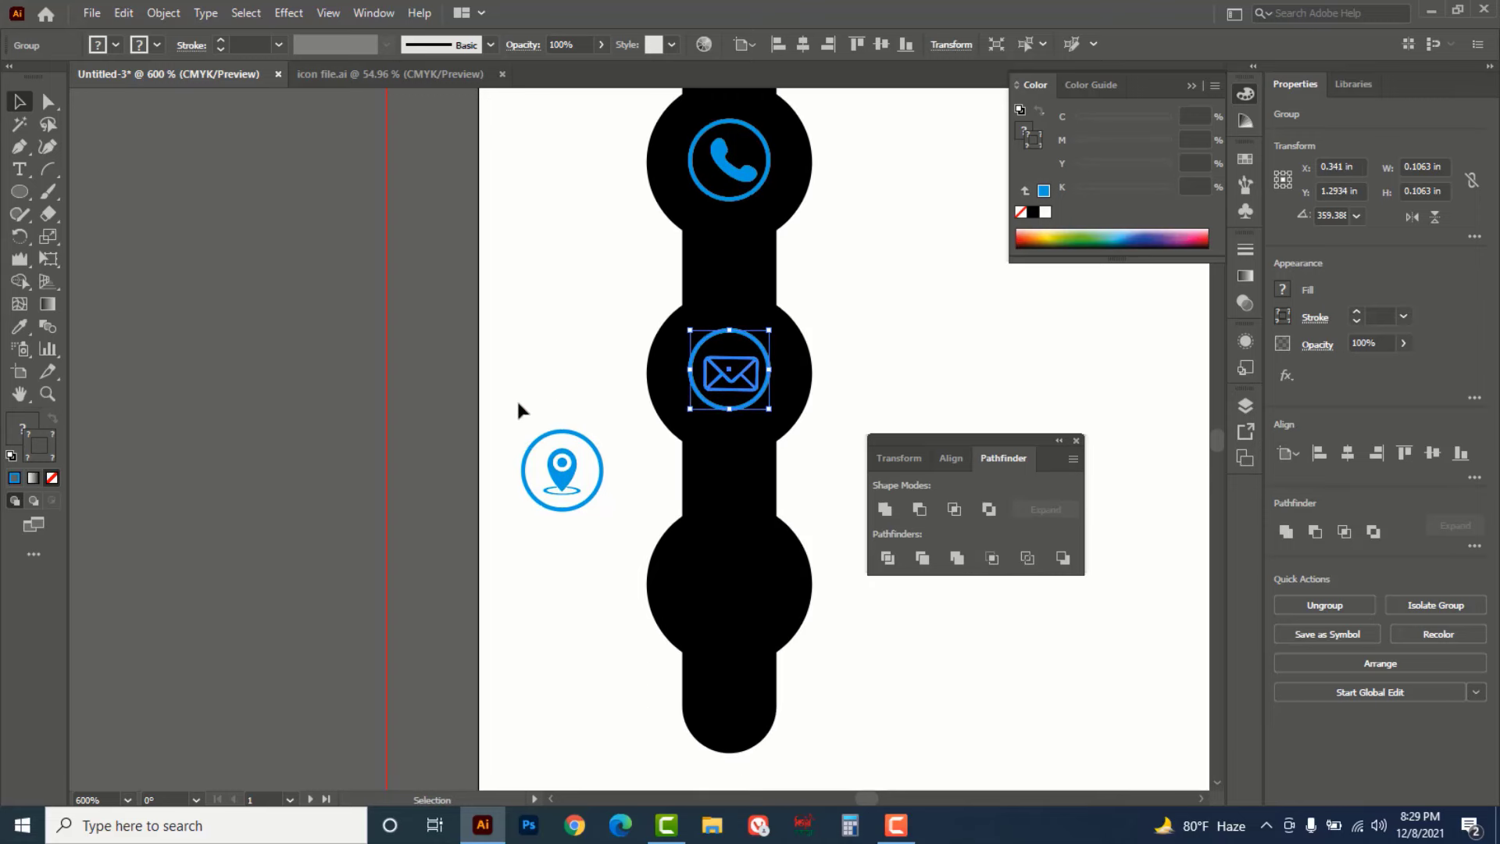
{"action": "left_click", "coordinate": [570, 479]}
{"action": "left_click_drag", "start_coordinate": [568, 479], "coordinate": [733, 597]}
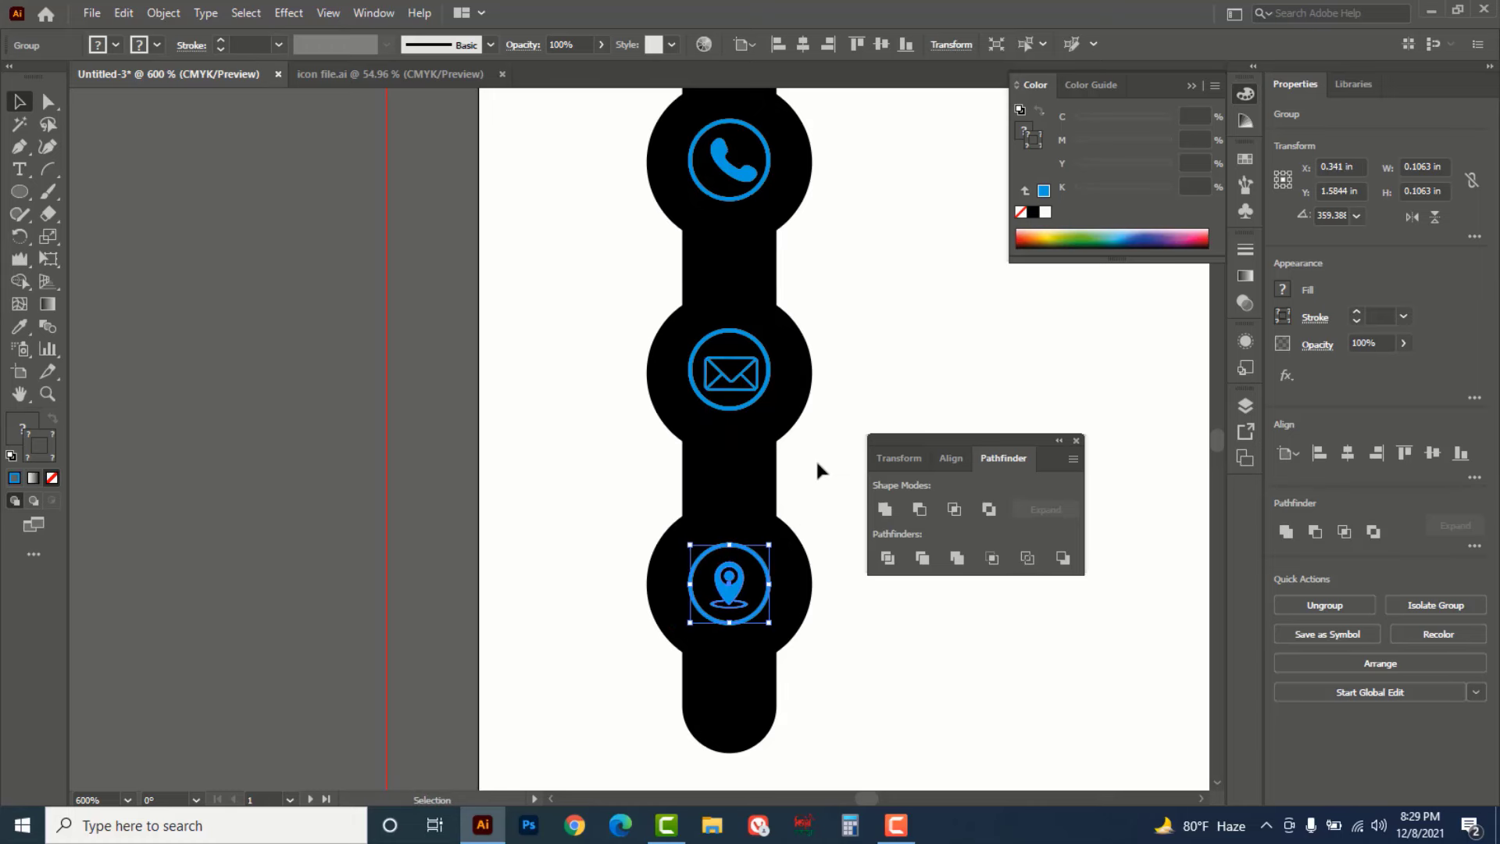
- Enlarge all three icons together, recentre the phone icon in its circle, and zoom out
{"action": "left_click", "coordinate": [730, 374]}
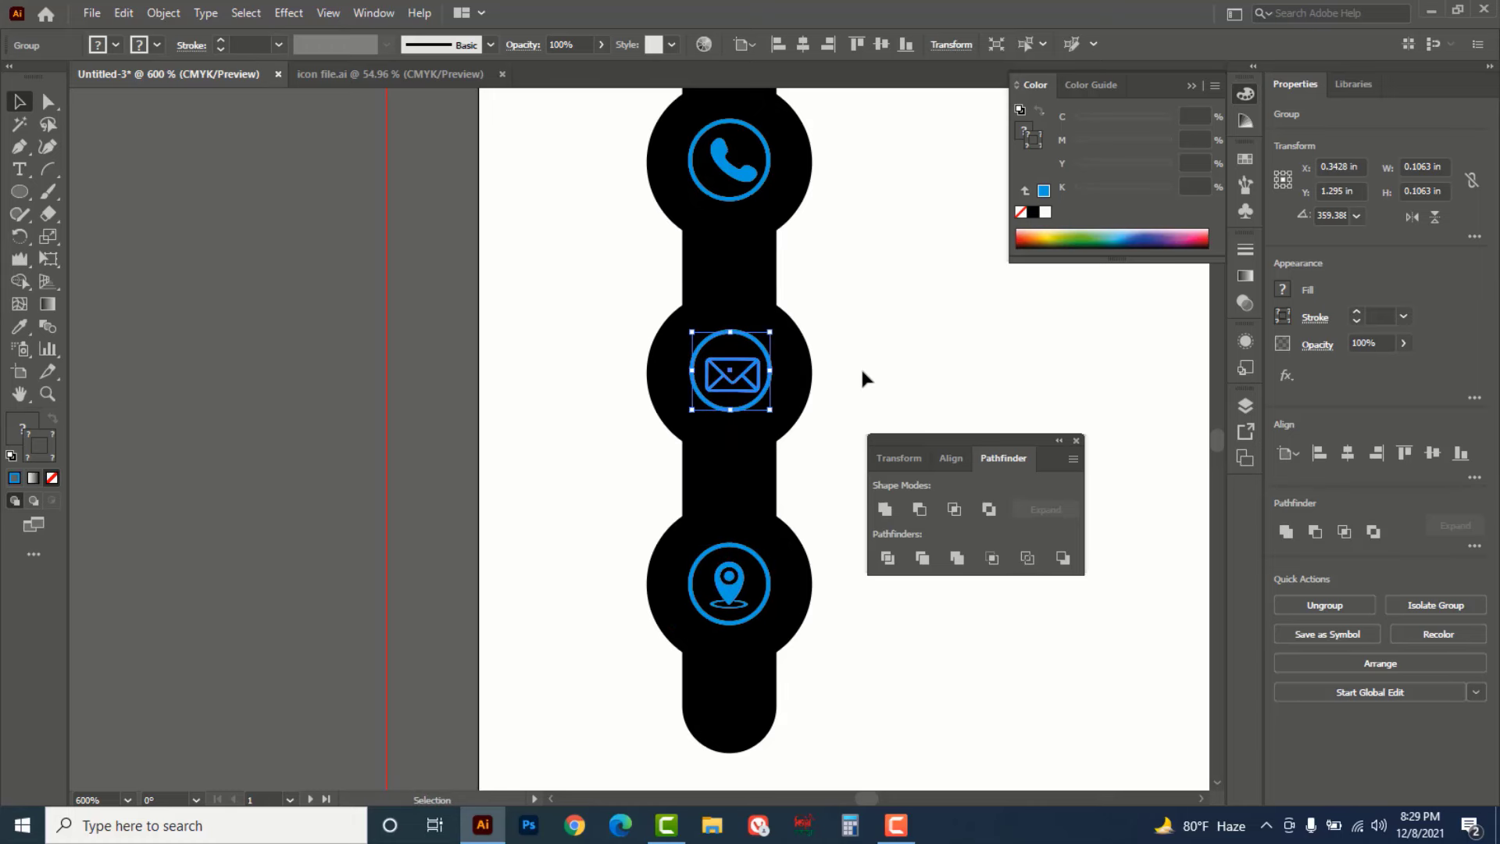
{"action": "left_click", "coordinate": [730, 580], "text": "shift"}
{"action": "left_click", "coordinate": [748, 183], "text": "shift"}
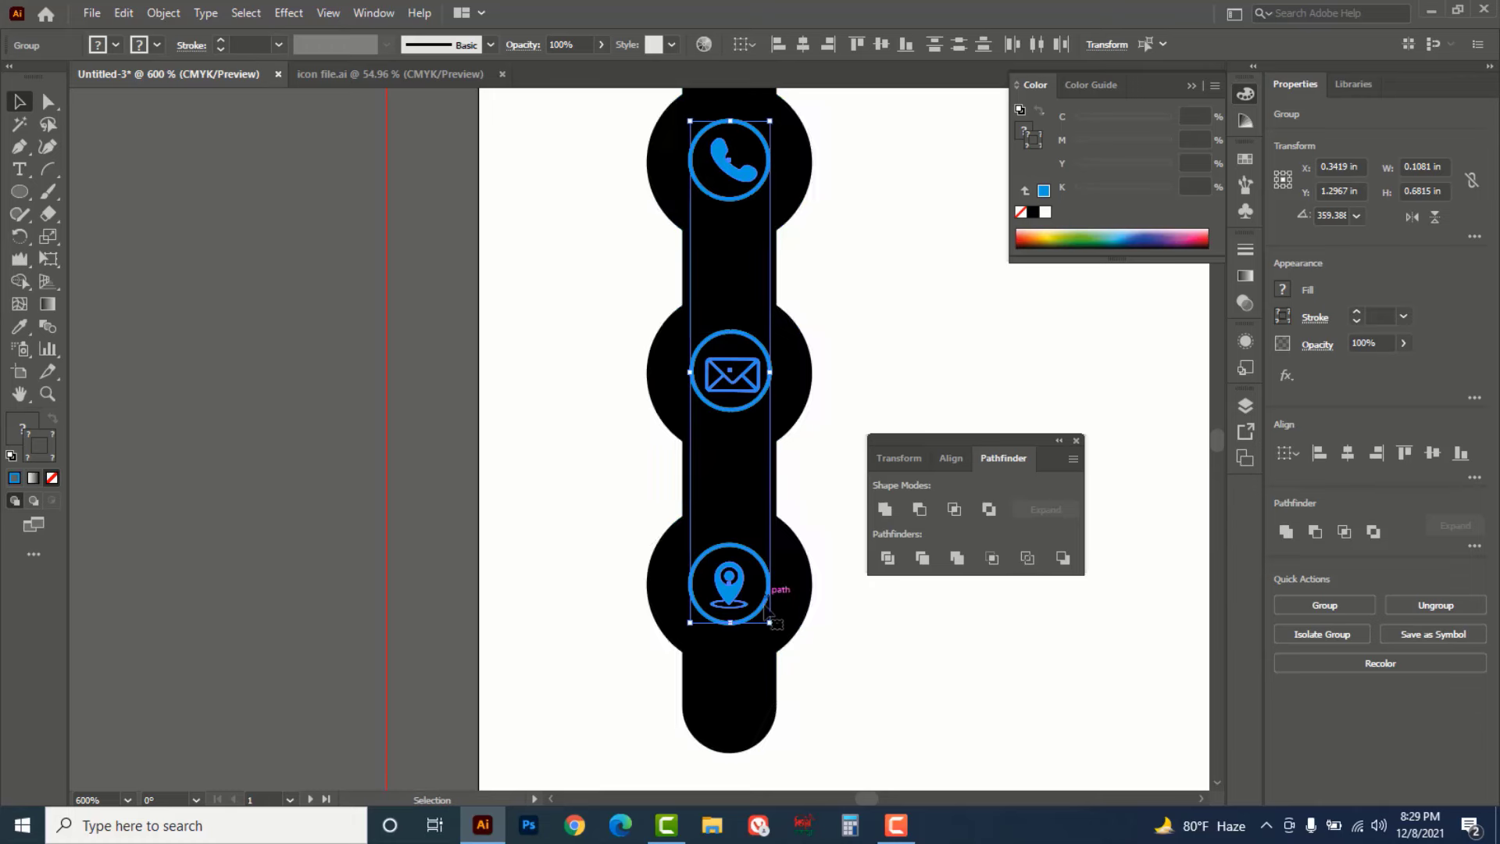
{"action": "mouse_move", "coordinate": [770, 623]}
{"action": "left_mouse_down"}
{"action": "mouse_move", "coordinate": [797, 660]}
{"action": "mouse_move", "coordinate": [729, 594]}
{"action": "left_mouse_up"}
{"action": "left_click", "coordinate": [877, 683]}
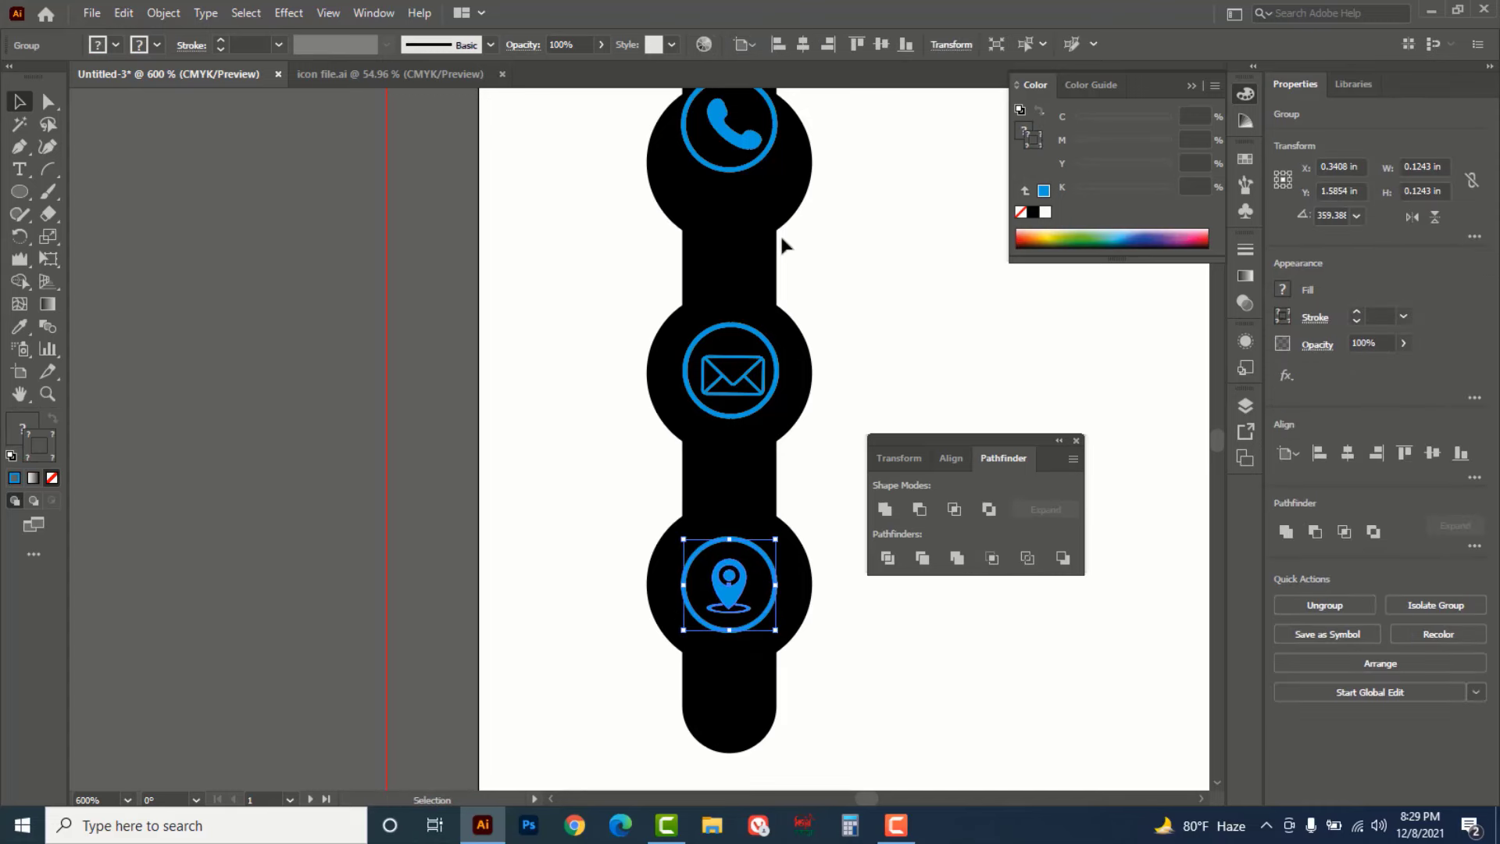
{"action": "scroll", "coordinate": [831, 269], "scroll_direction": "up", "scroll_amount": 1}
{"action": "left_click_drag", "start_coordinate": [724, 165], "coordinate": [726, 197]}
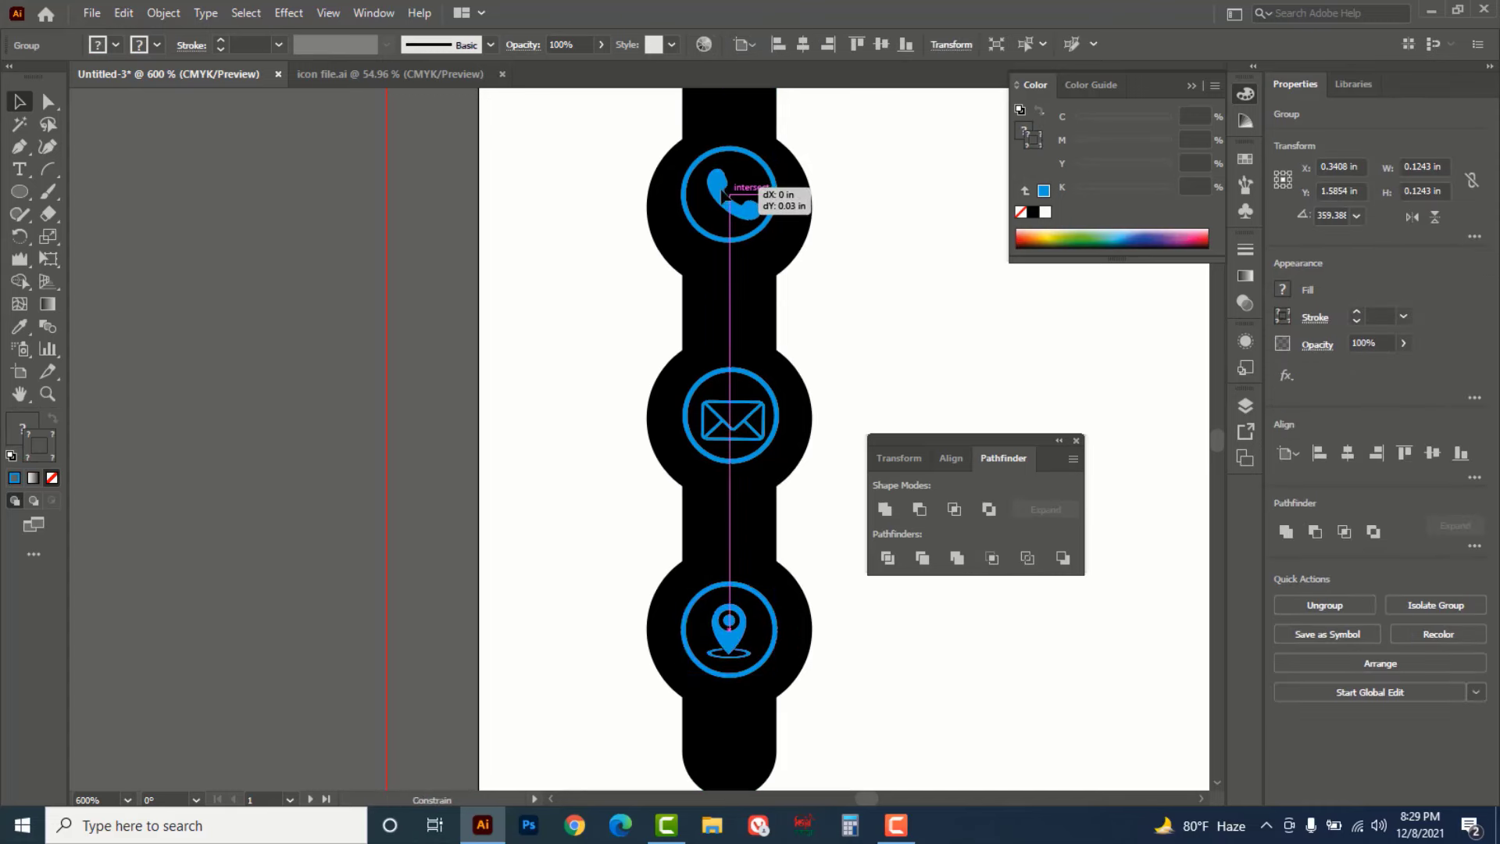
{"action": "left_click", "coordinate": [860, 355]}
{"action": "key", "text": "z"}
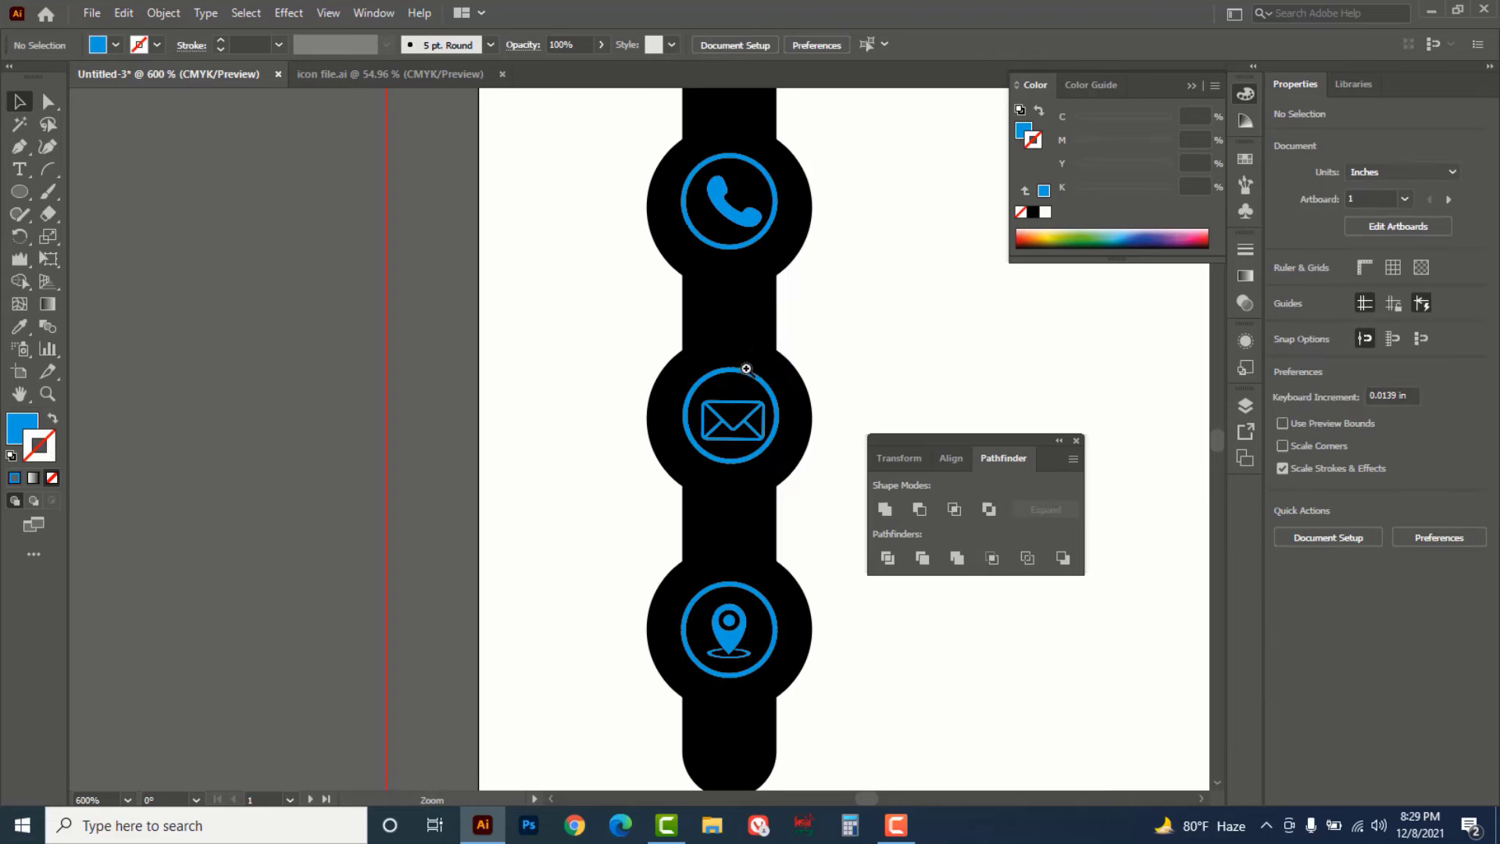
{"action": "left_click", "coordinate": [730, 372], "text": "alt"}
- Copy the Graphic Designer text beside the phone icon and retype it as 'Phone' above a placeholder phone number
{"action": "key", "text": "v"}
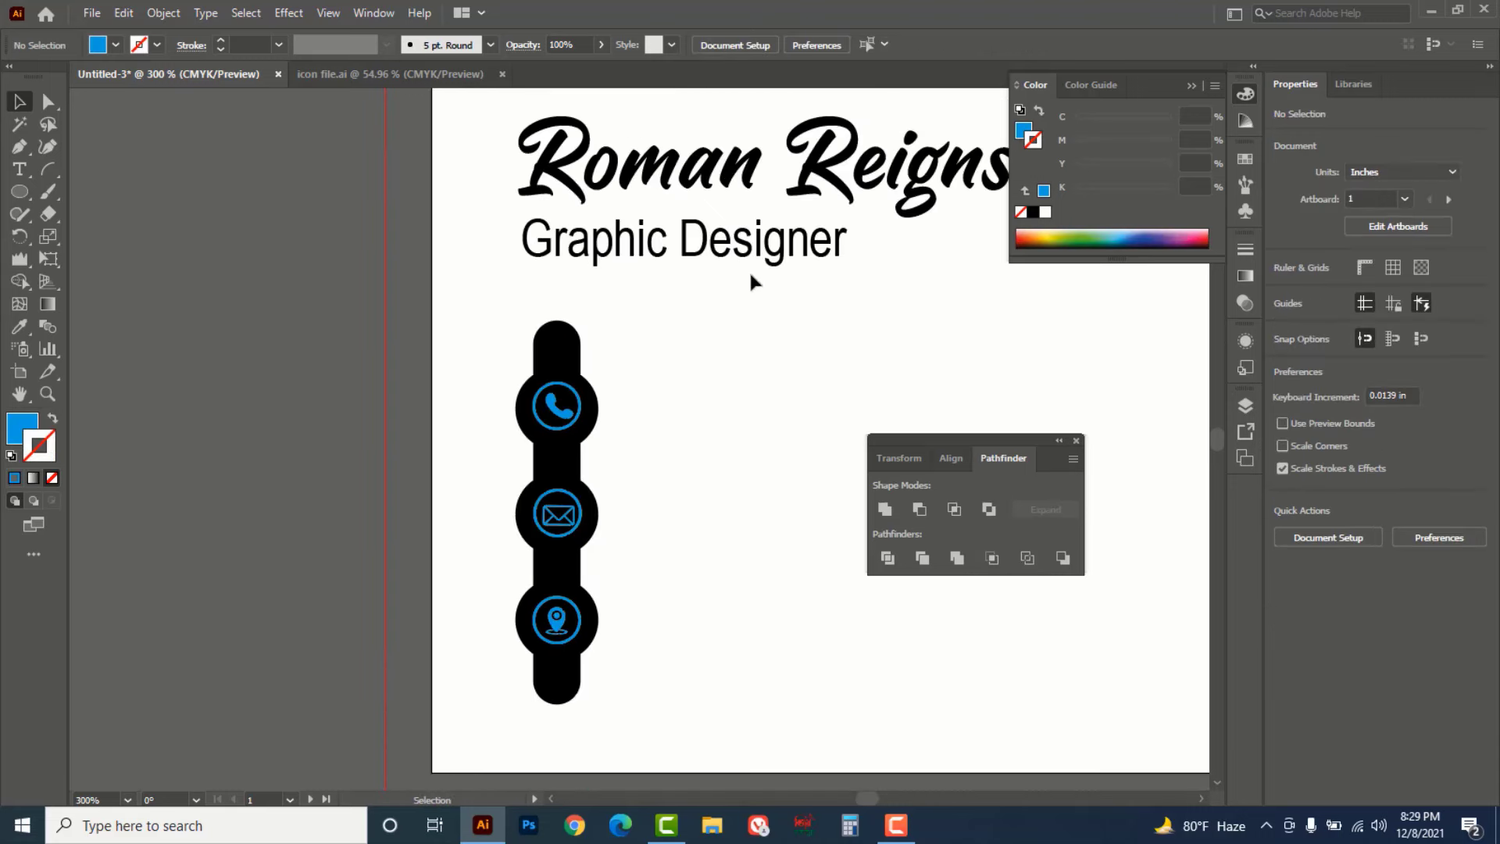
{"action": "left_click", "coordinate": [742, 252]}
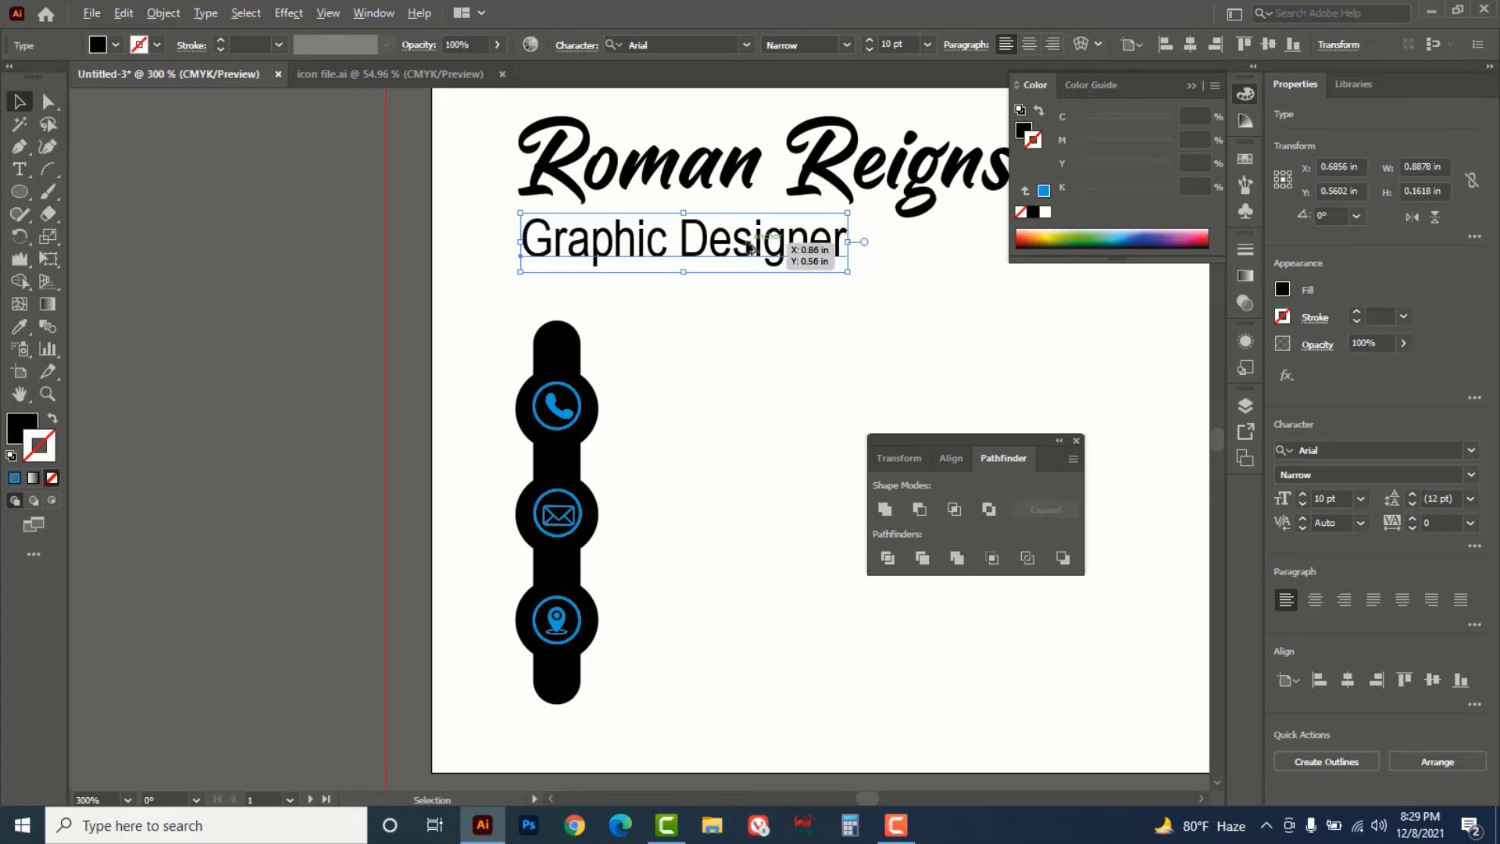
{"action": "mouse_move", "coordinate": [754, 250]}
{"action": "left_mouse_down"}
{"action": "mouse_move", "coordinate": [842, 412]}
{"action": "mouse_move", "coordinate": [757, 416]}
{"action": "left_mouse_up"}
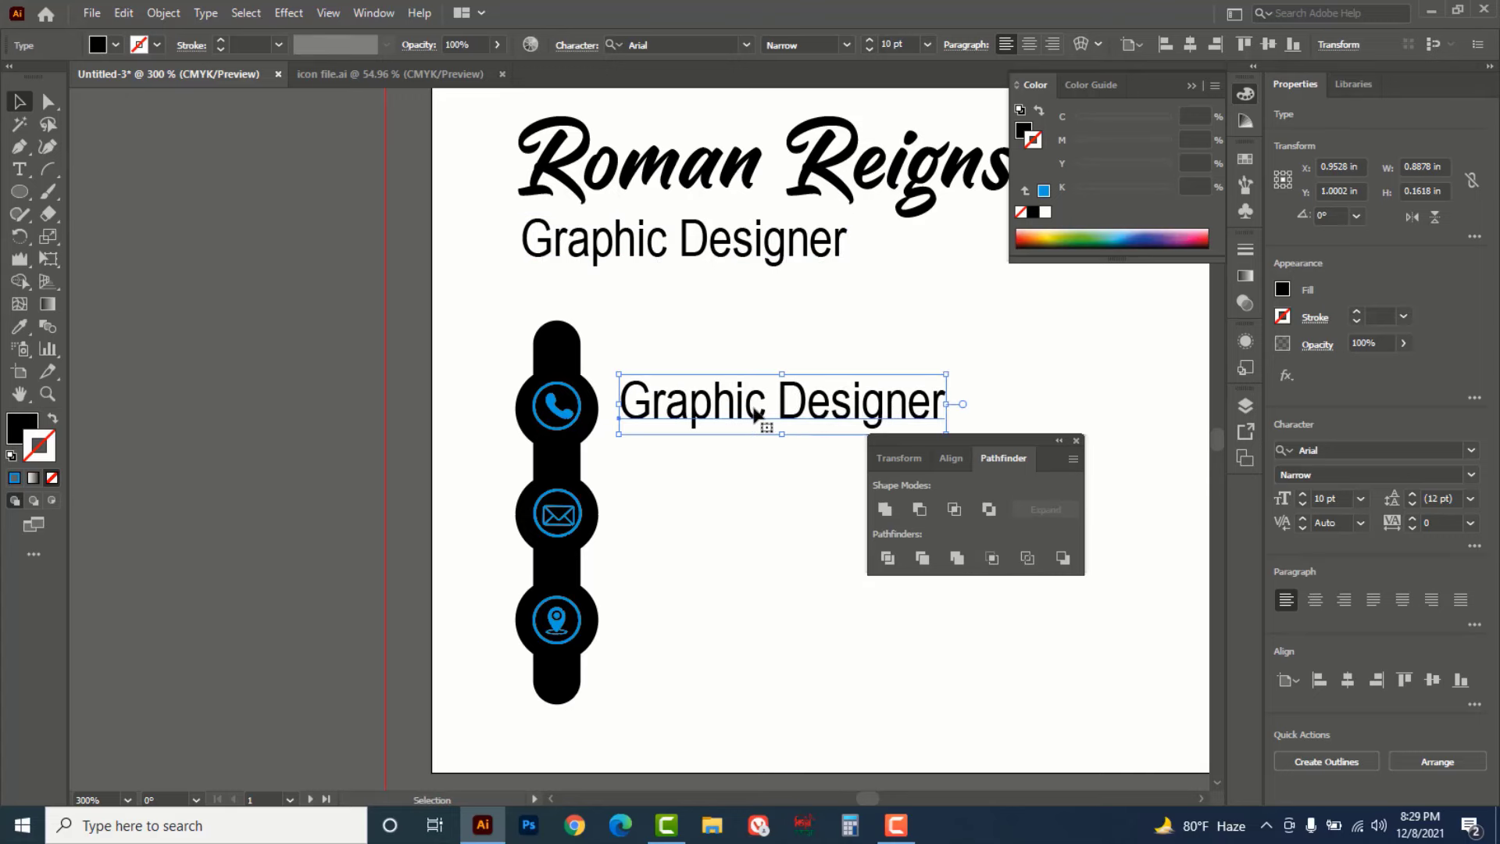
{"action": "triple_click", "coordinate": [756, 415]}
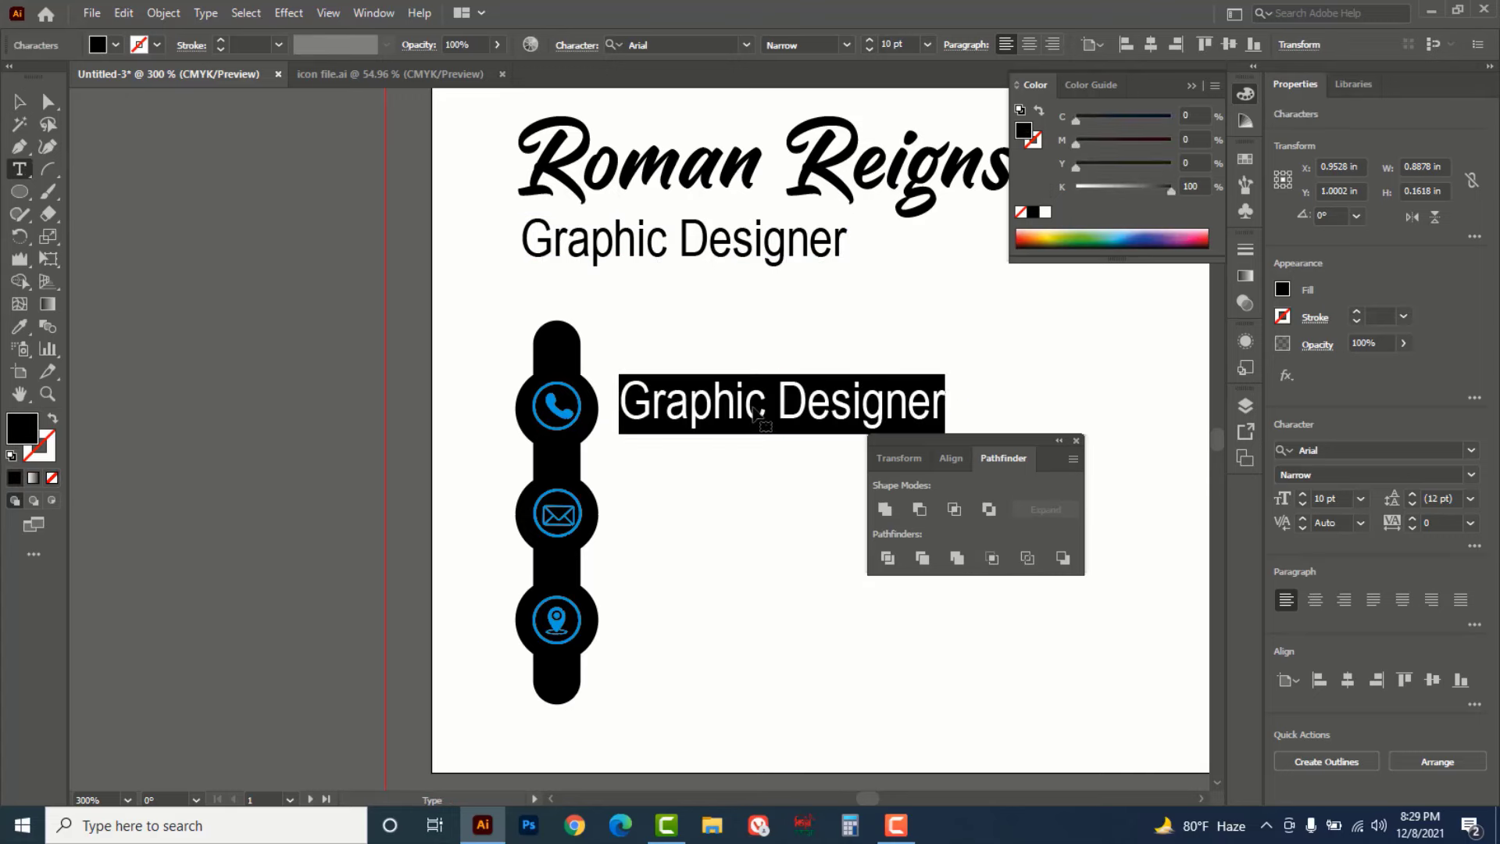
{"action": "type", "text": "Phone"}
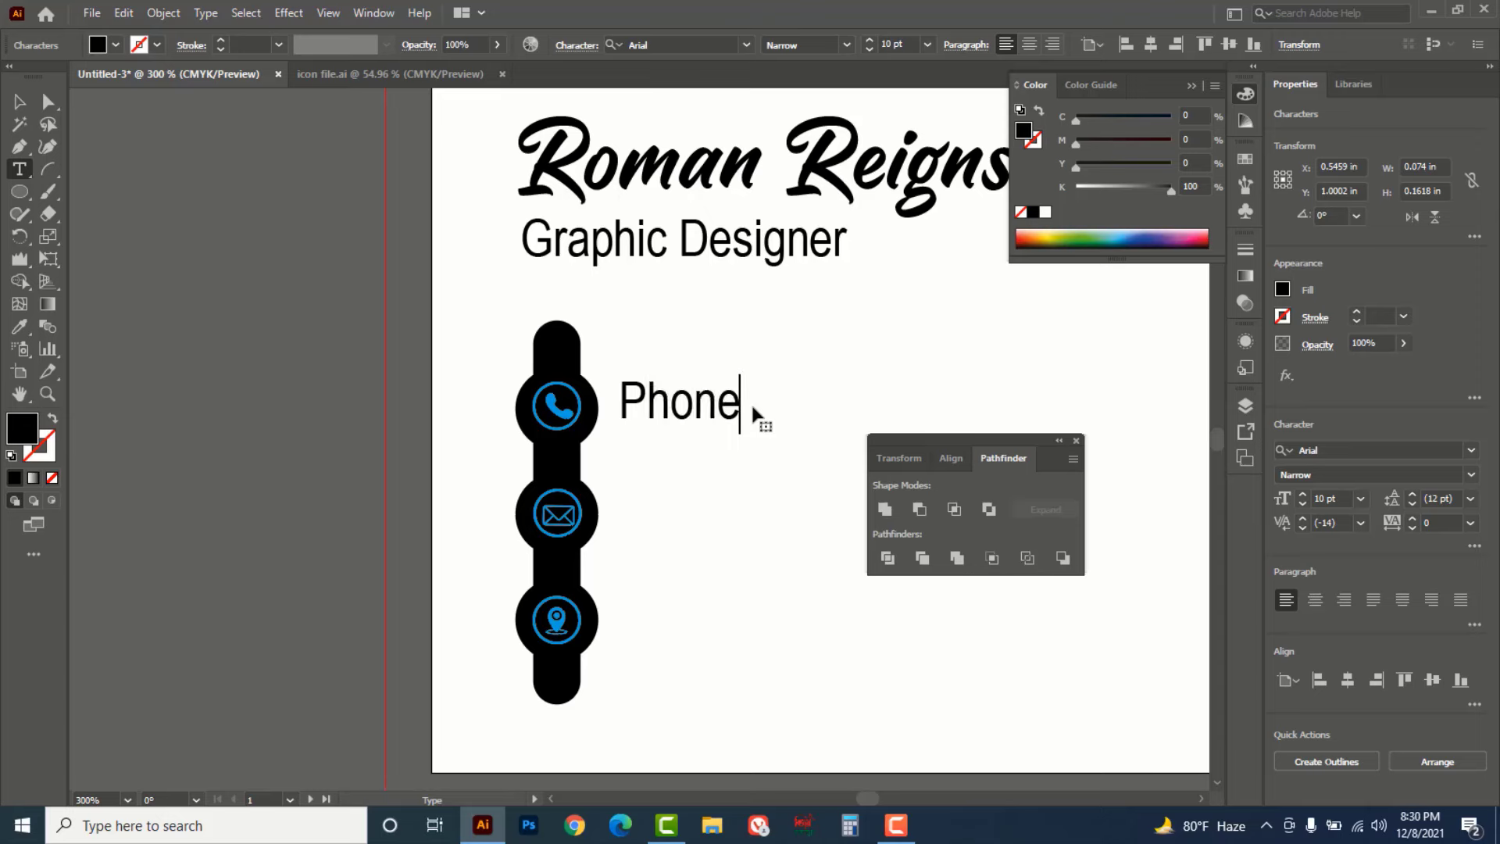
{"action": "key", "text": "Return"}
{"action": "type", "text": "+"}
{"action": "type", "text": "00 12"}
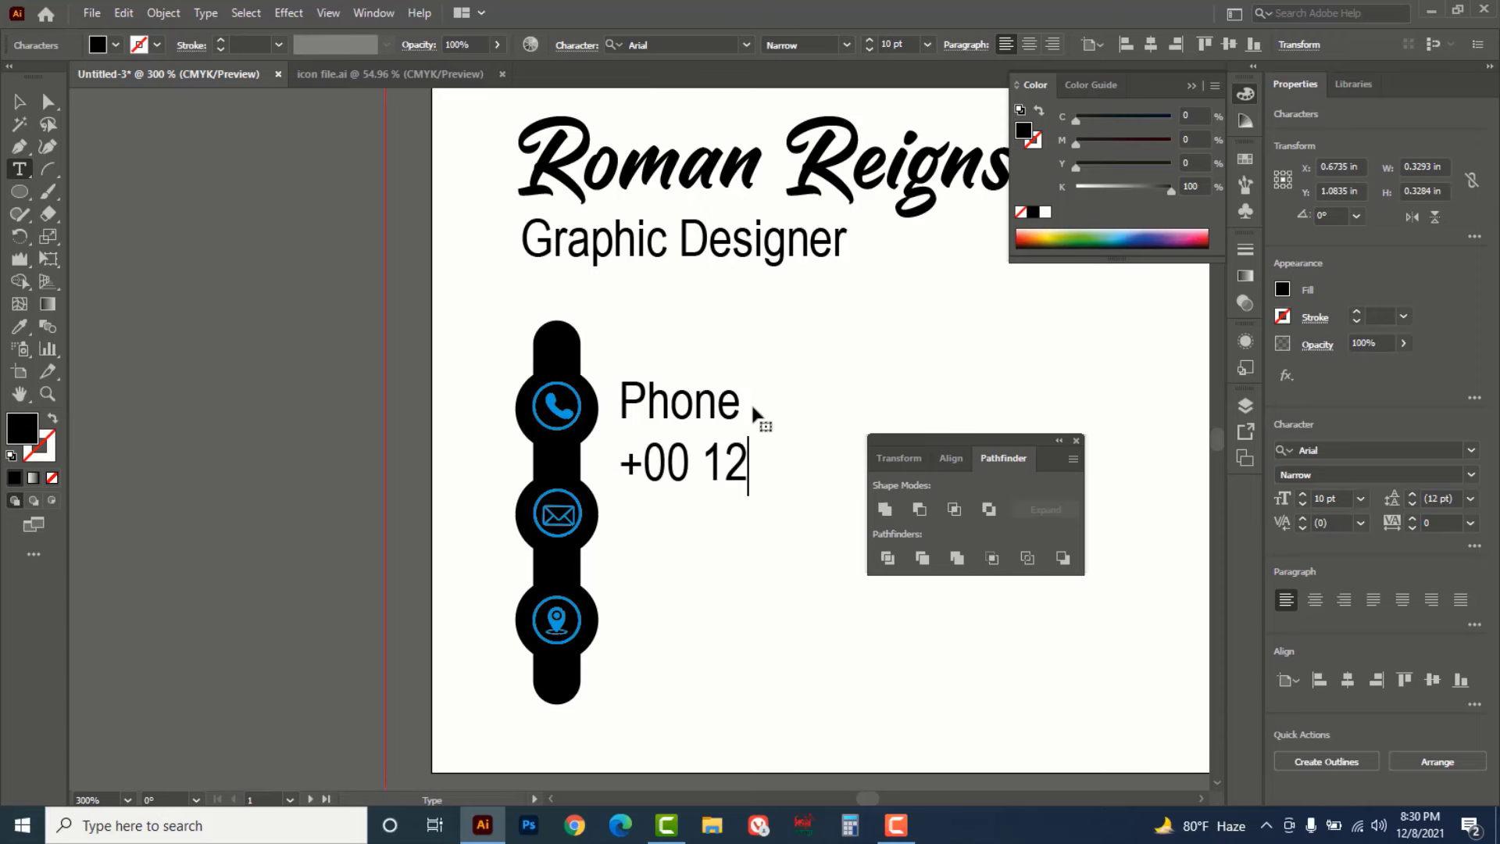
{"action": "type", "text": "3456789"}
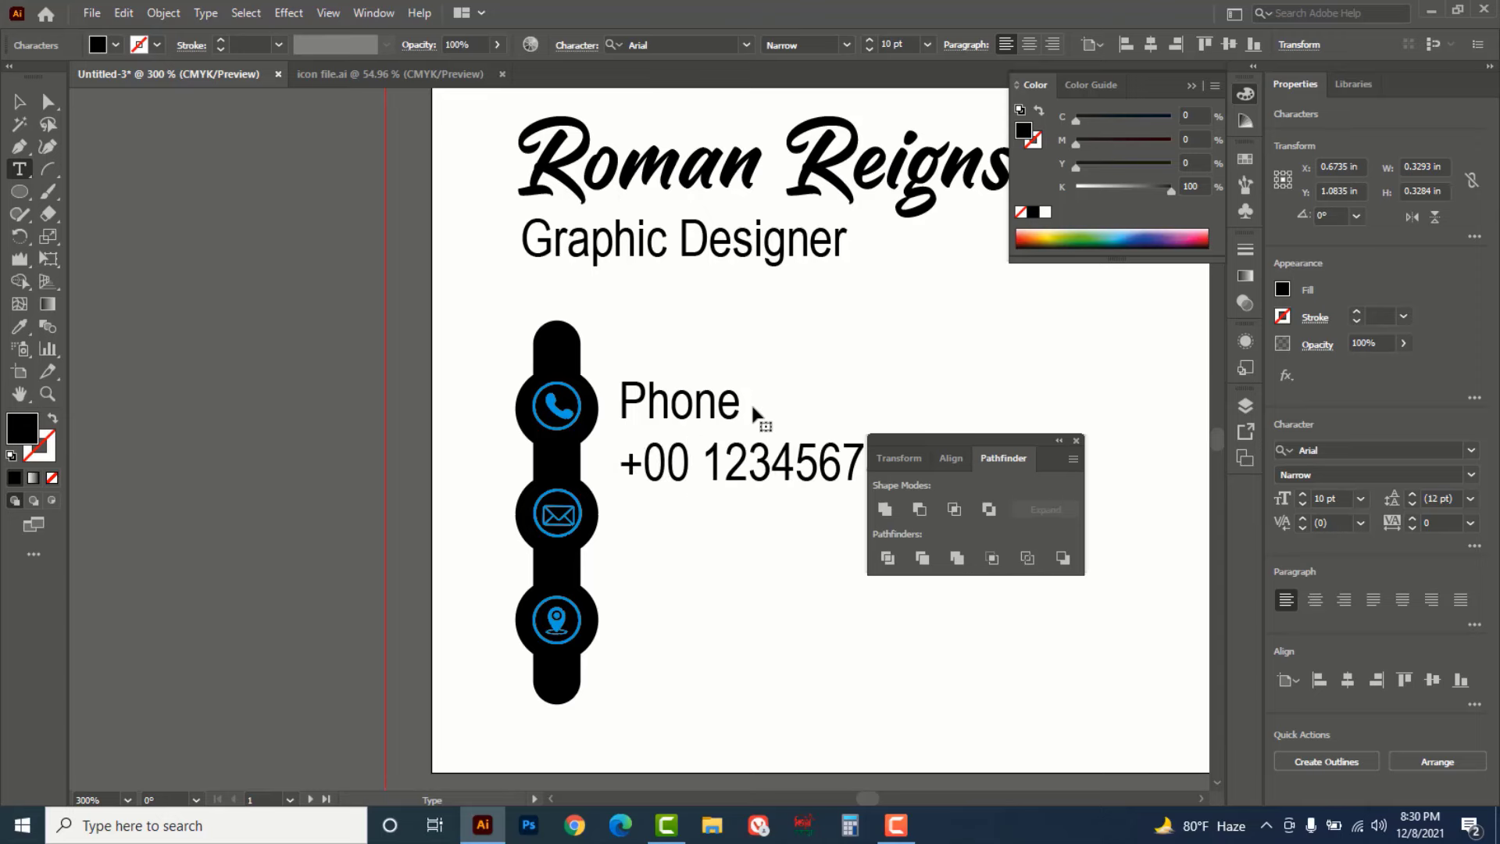
{"action": "left_click_drag", "start_coordinate": [917, 437], "coordinate": [1068, 439]}
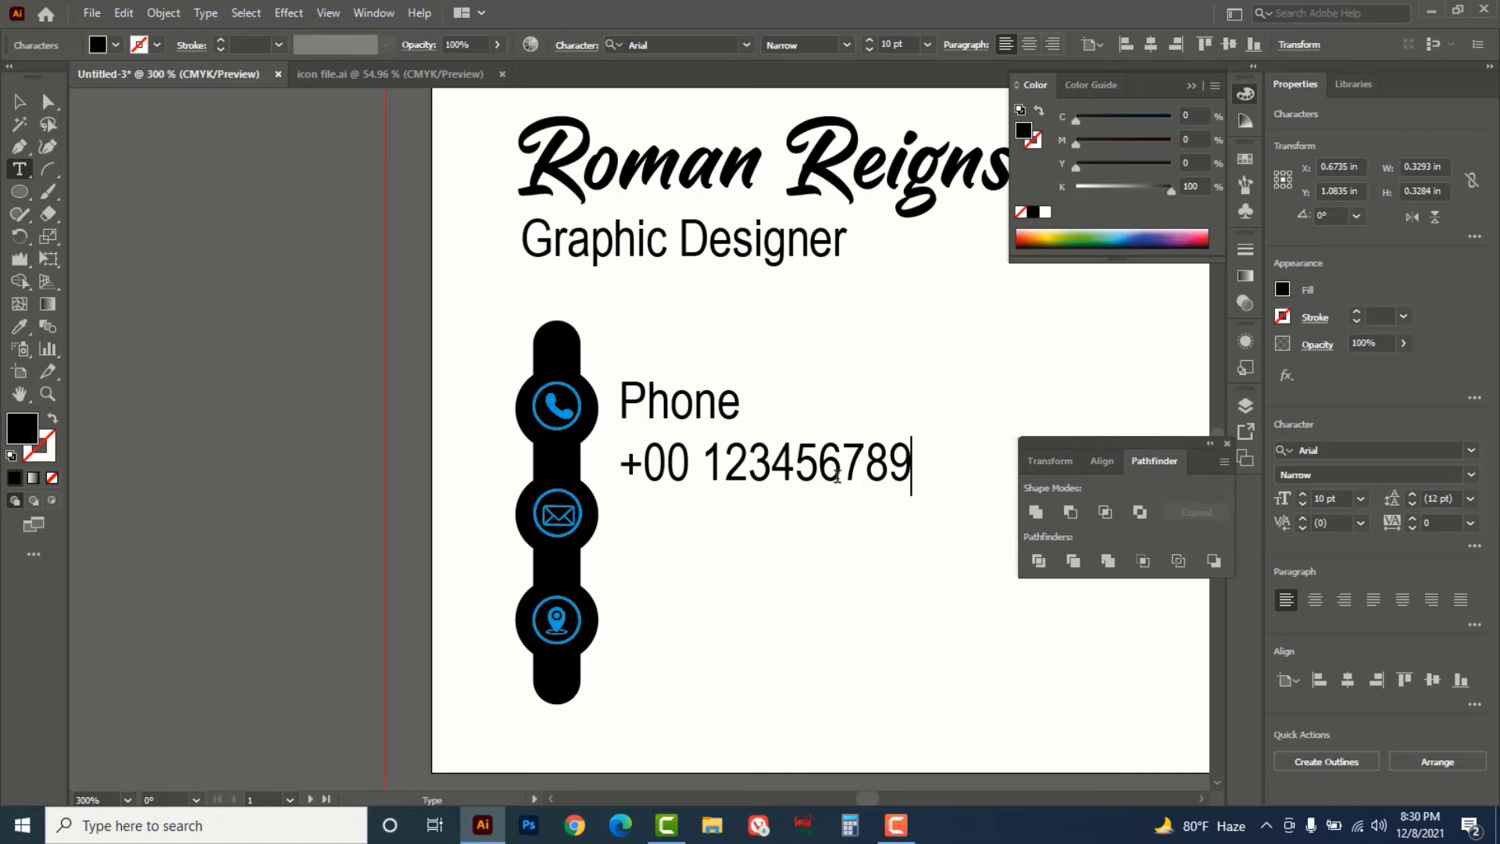
{"action": "left_click", "coordinate": [20, 101]}
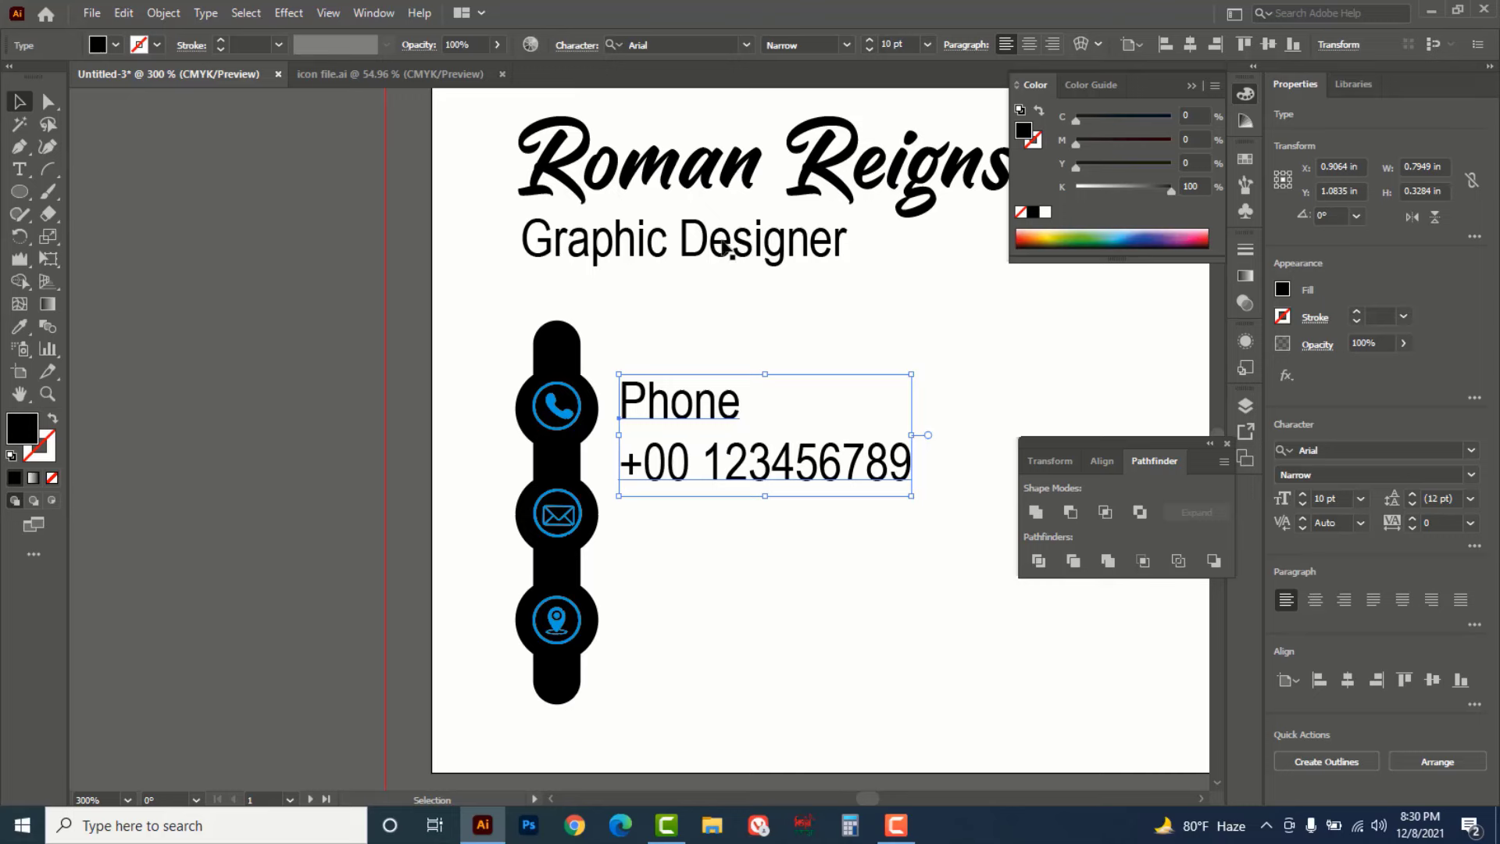
- Reduce the Phone text block to 8 pt and move it beside the phone icon
{"action": "left_click", "coordinate": [870, 49]}
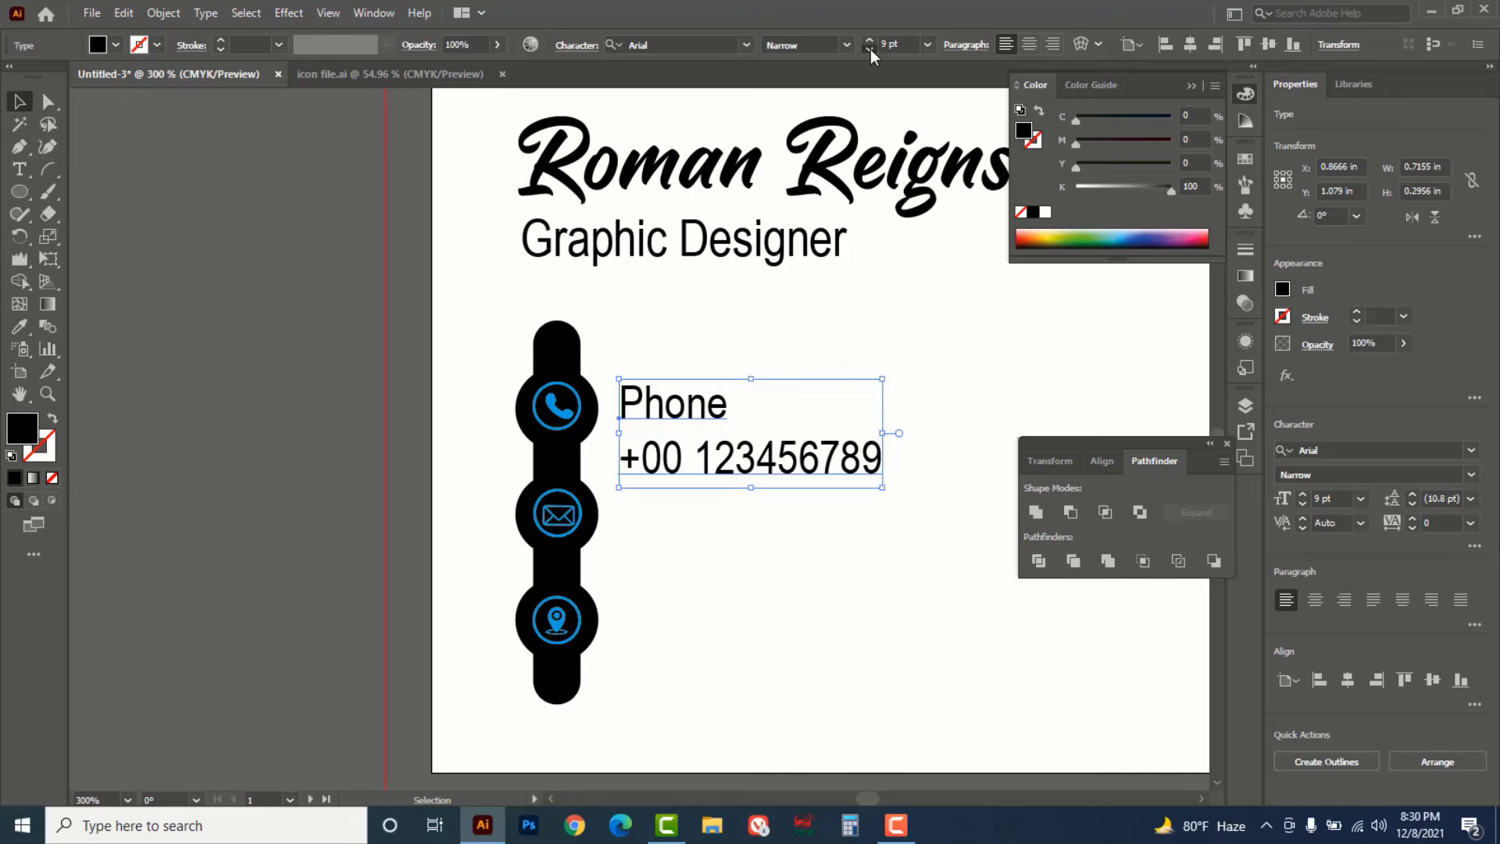
{"action": "left_click", "coordinate": [870, 49]}
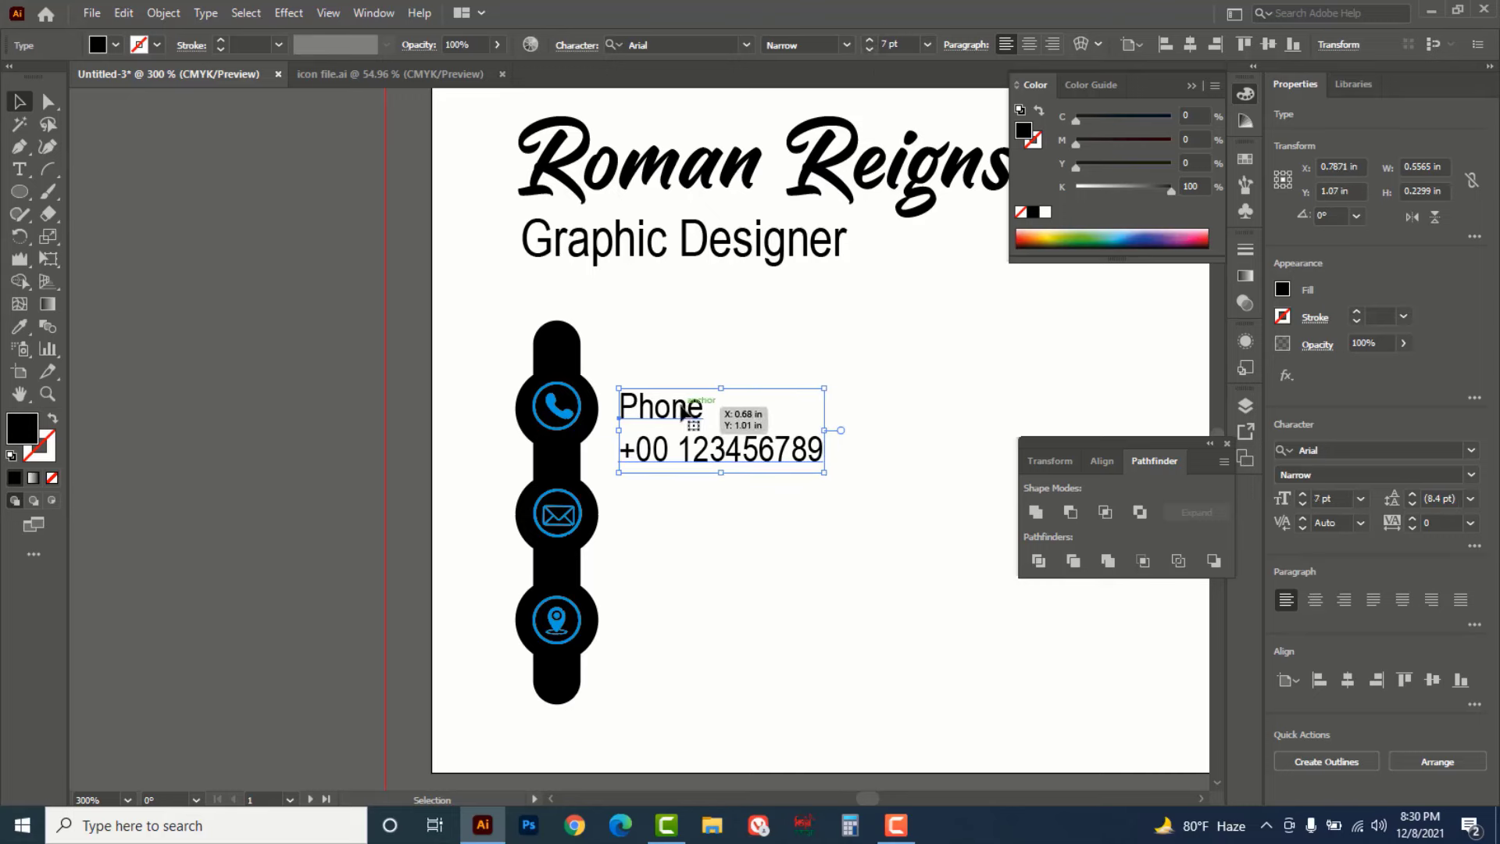
{"action": "left_click_drag", "start_coordinate": [681, 406], "coordinate": [705, 402]}
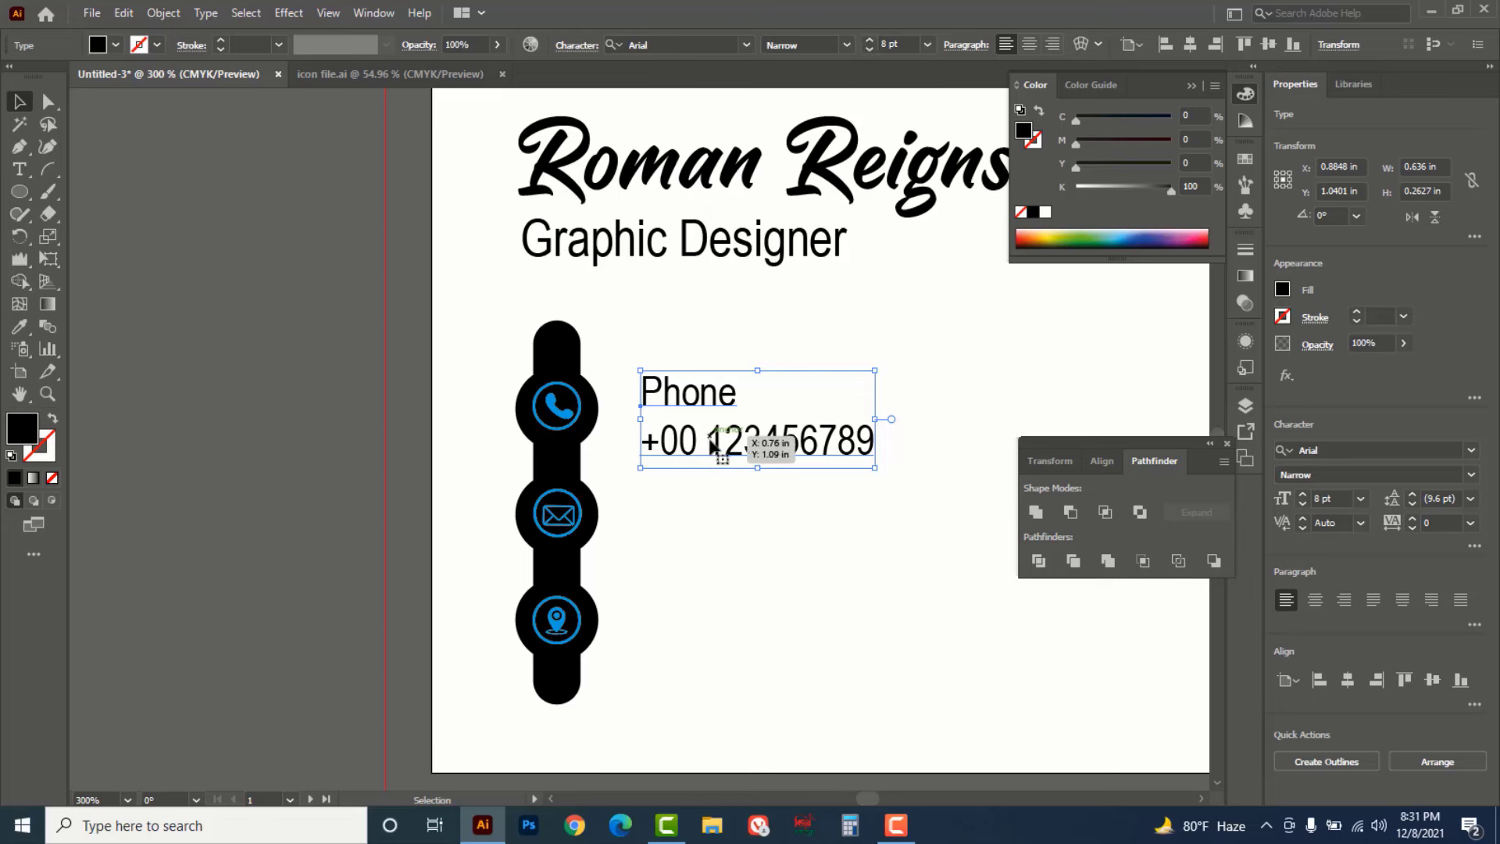
- Set the Phone text block's leading to 8 pt in the Character panel
{"action": "key", "text": "ctrl"}
{"action": "key", "text": "ctrl+t"}
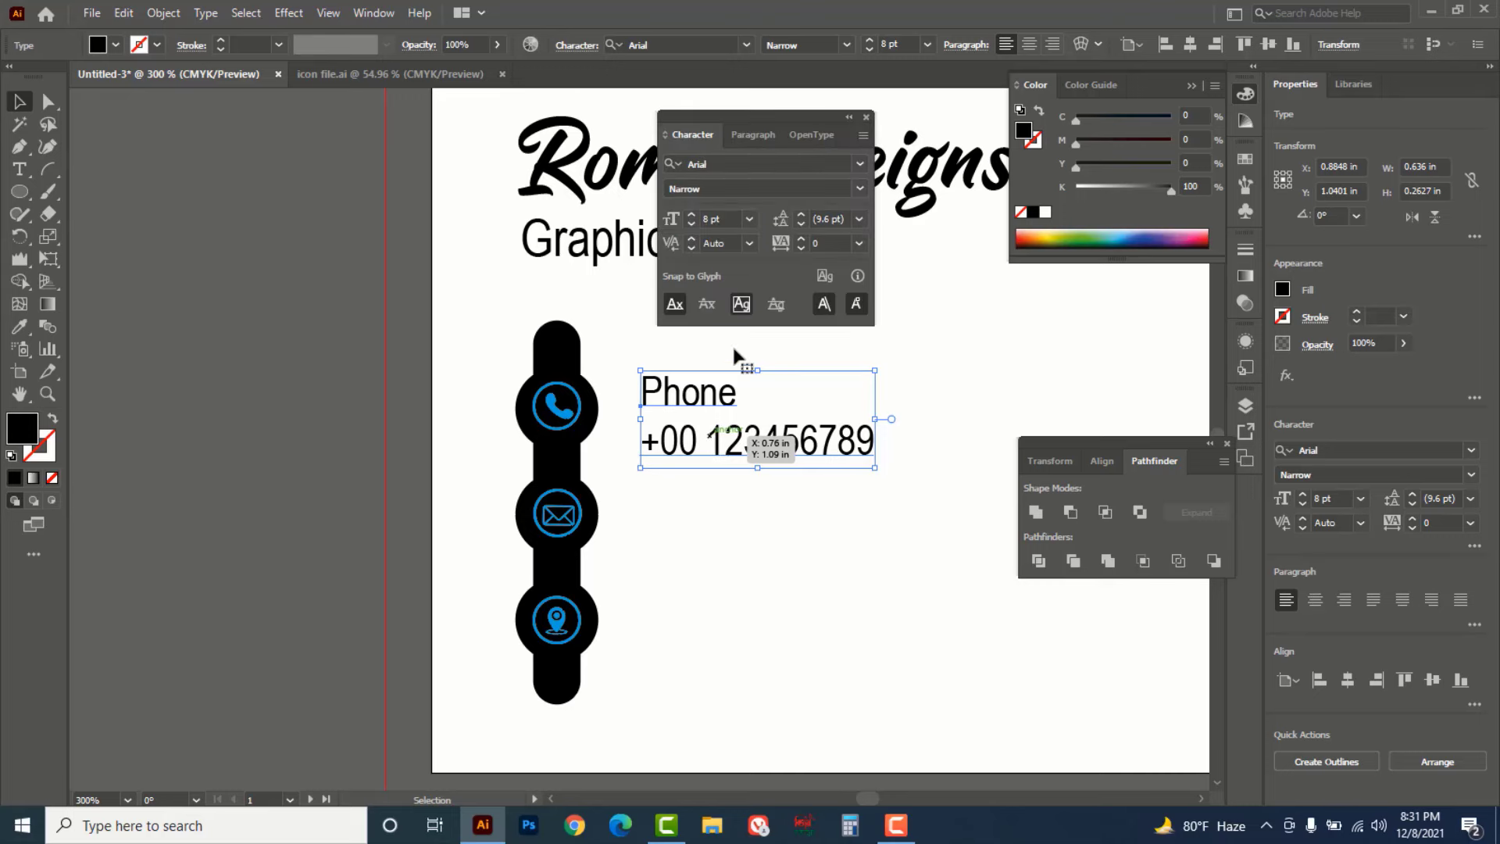
{"action": "left_click_drag", "start_coordinate": [717, 111], "coordinate": [225, 359]}
{"action": "left_click", "coordinate": [370, 386]}
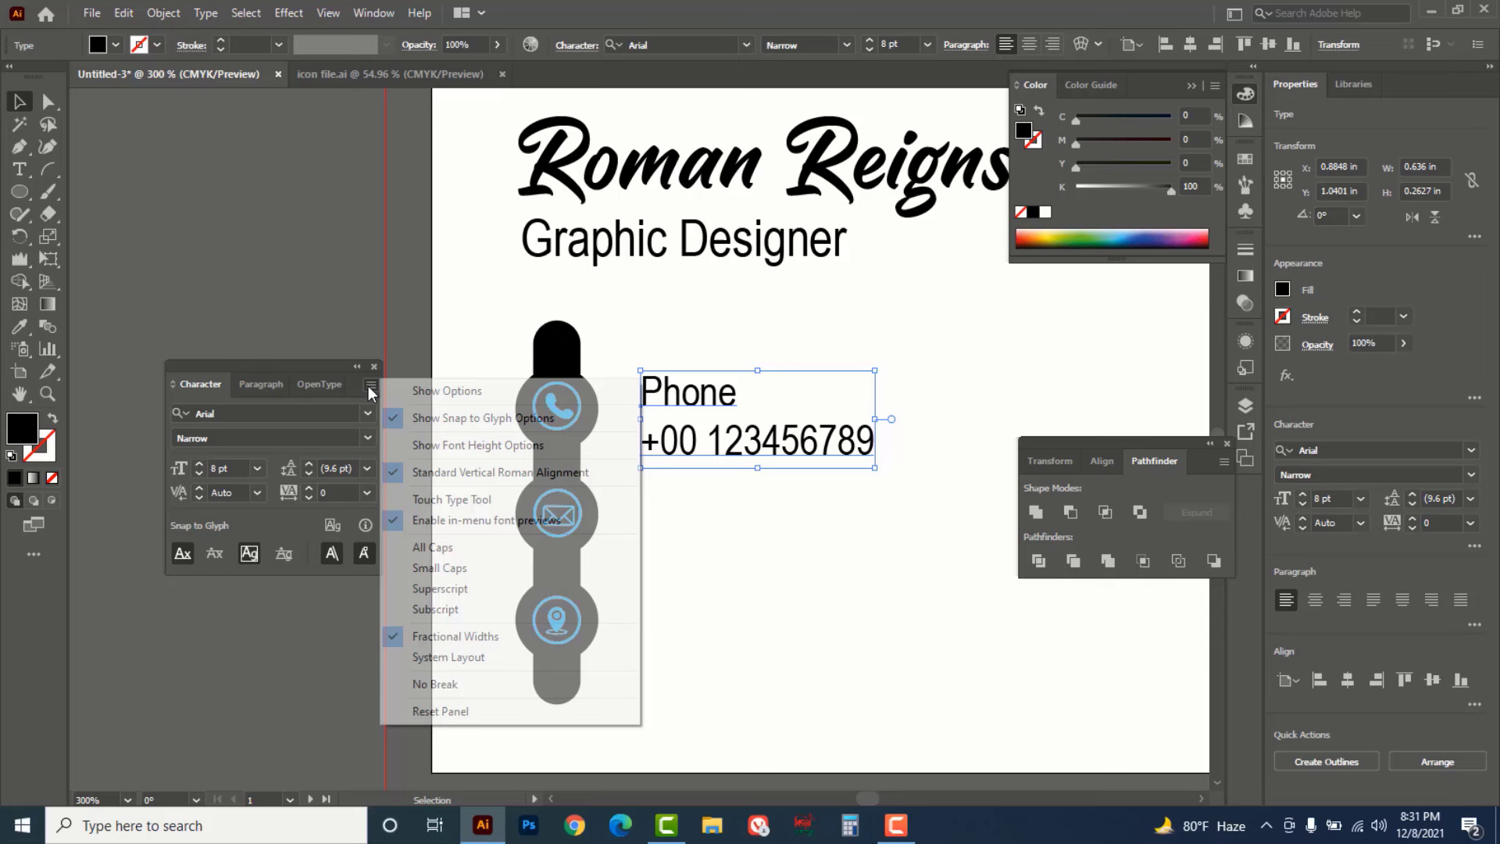
{"action": "left_click", "coordinate": [412, 392]}
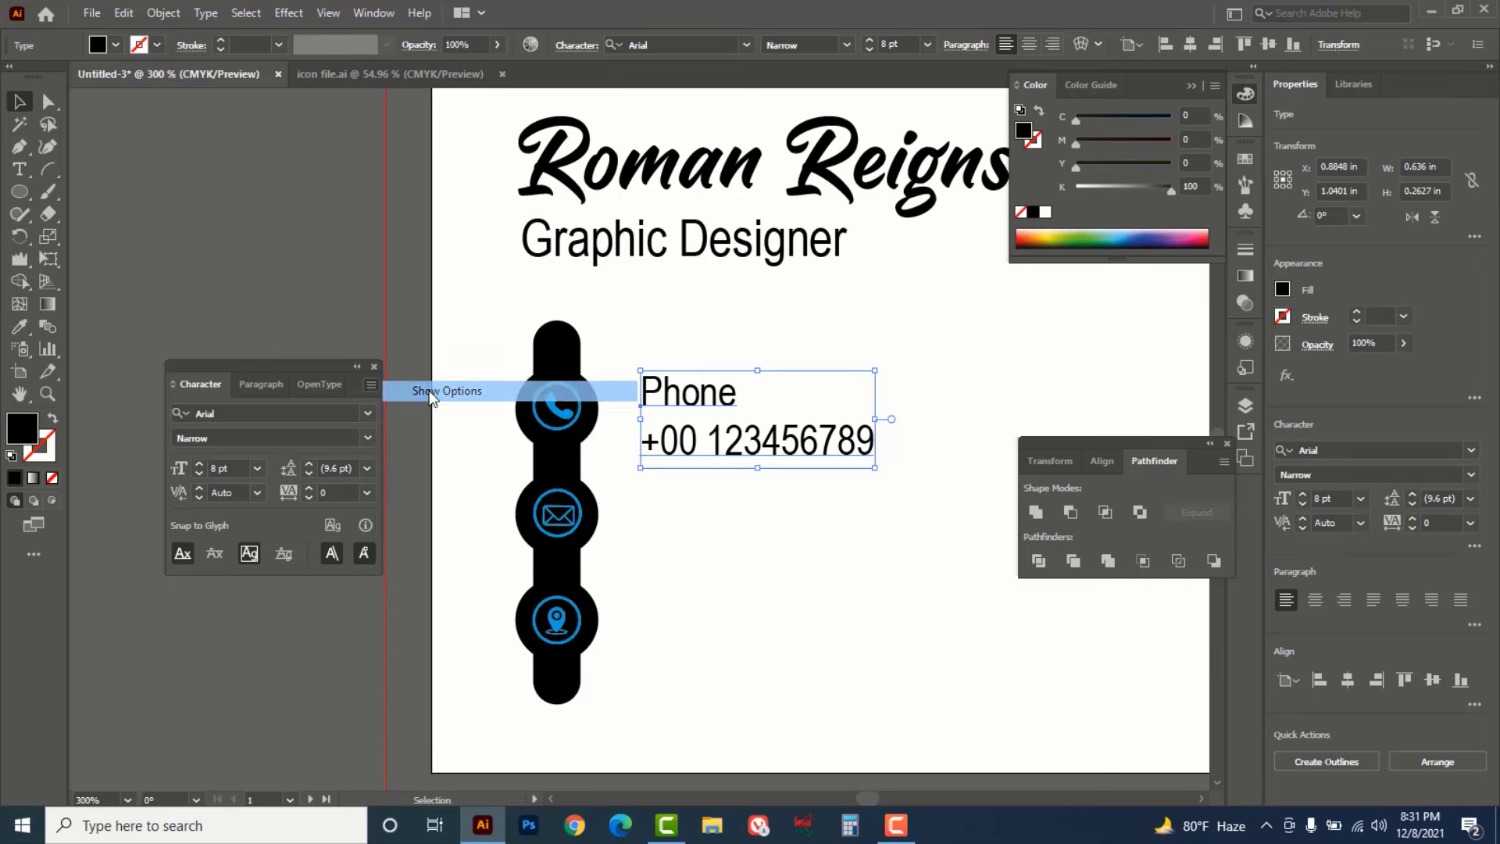
{"action": "left_click", "coordinate": [310, 474]}
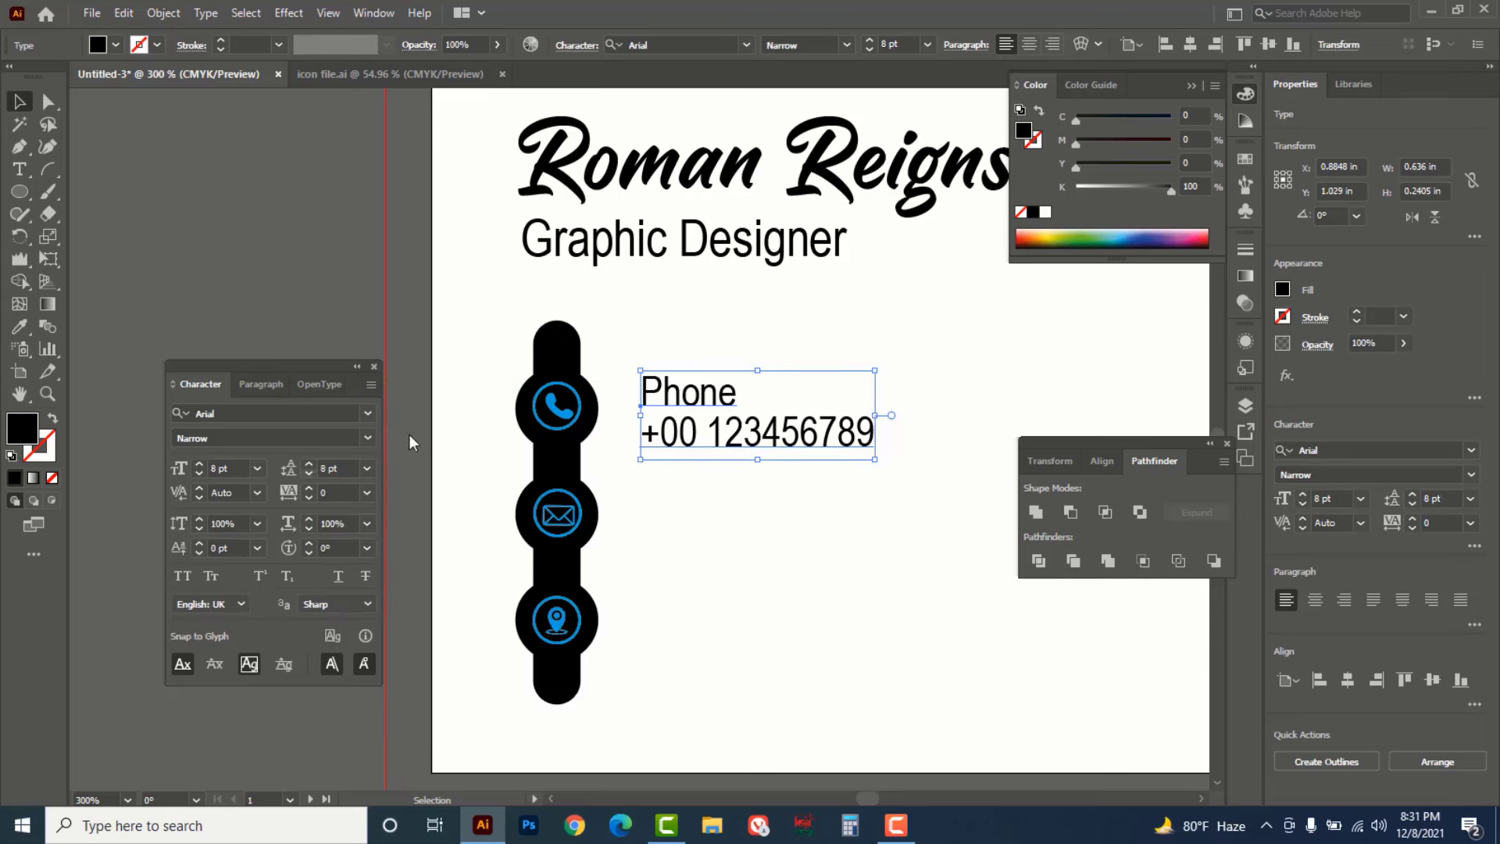
- Set the Phone text to 7 pt, then copy it beside the envelope as 'Email' with a placeholder address
{"action": "left_click", "coordinate": [869, 49]}
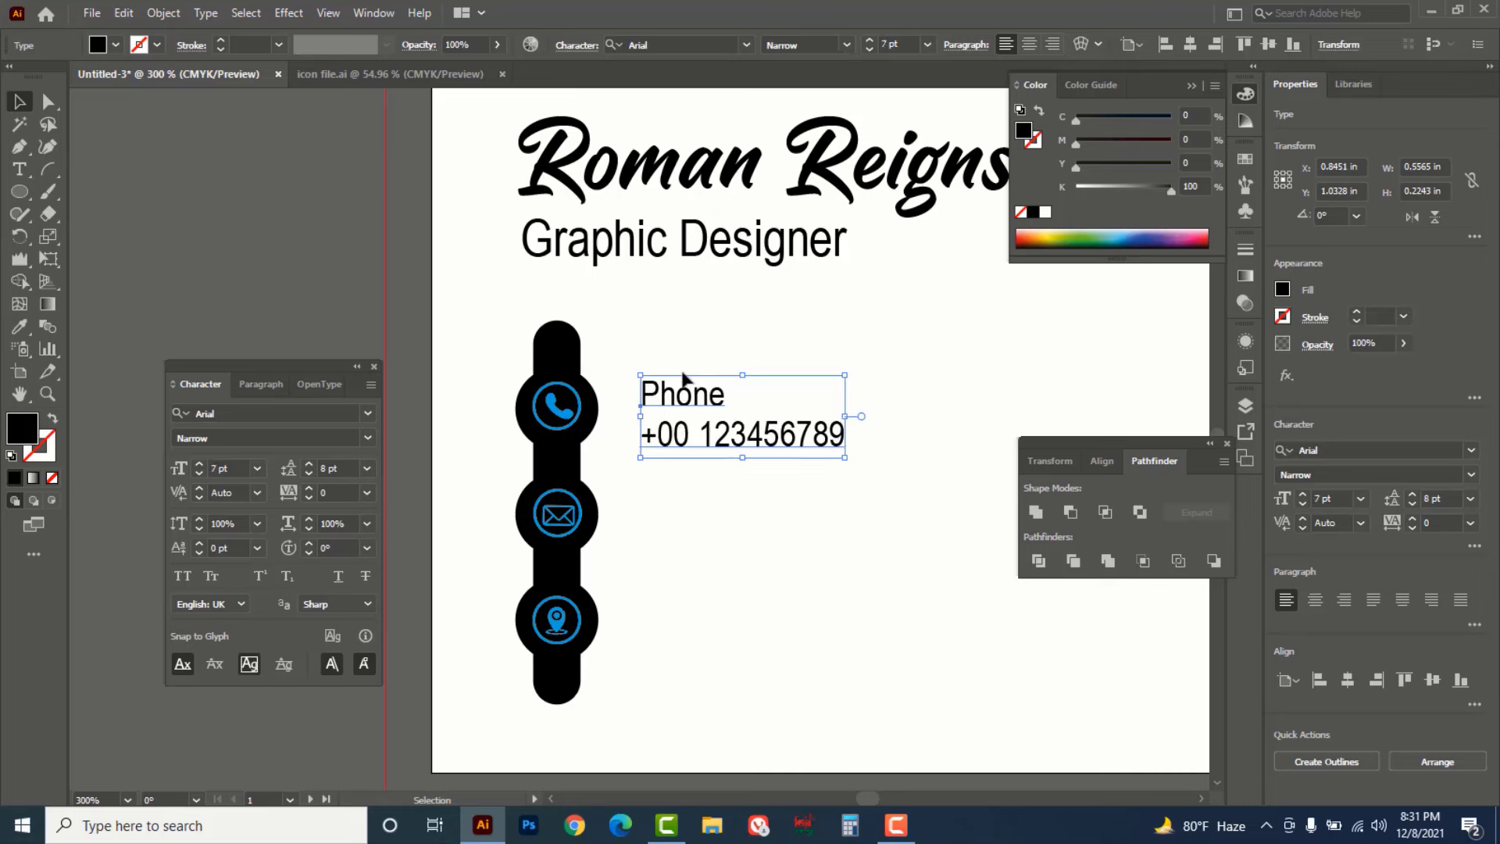
{"action": "left_click_drag", "start_coordinate": [691, 392], "coordinate": [673, 499]}
{"action": "triple_click", "coordinate": [672, 498]}
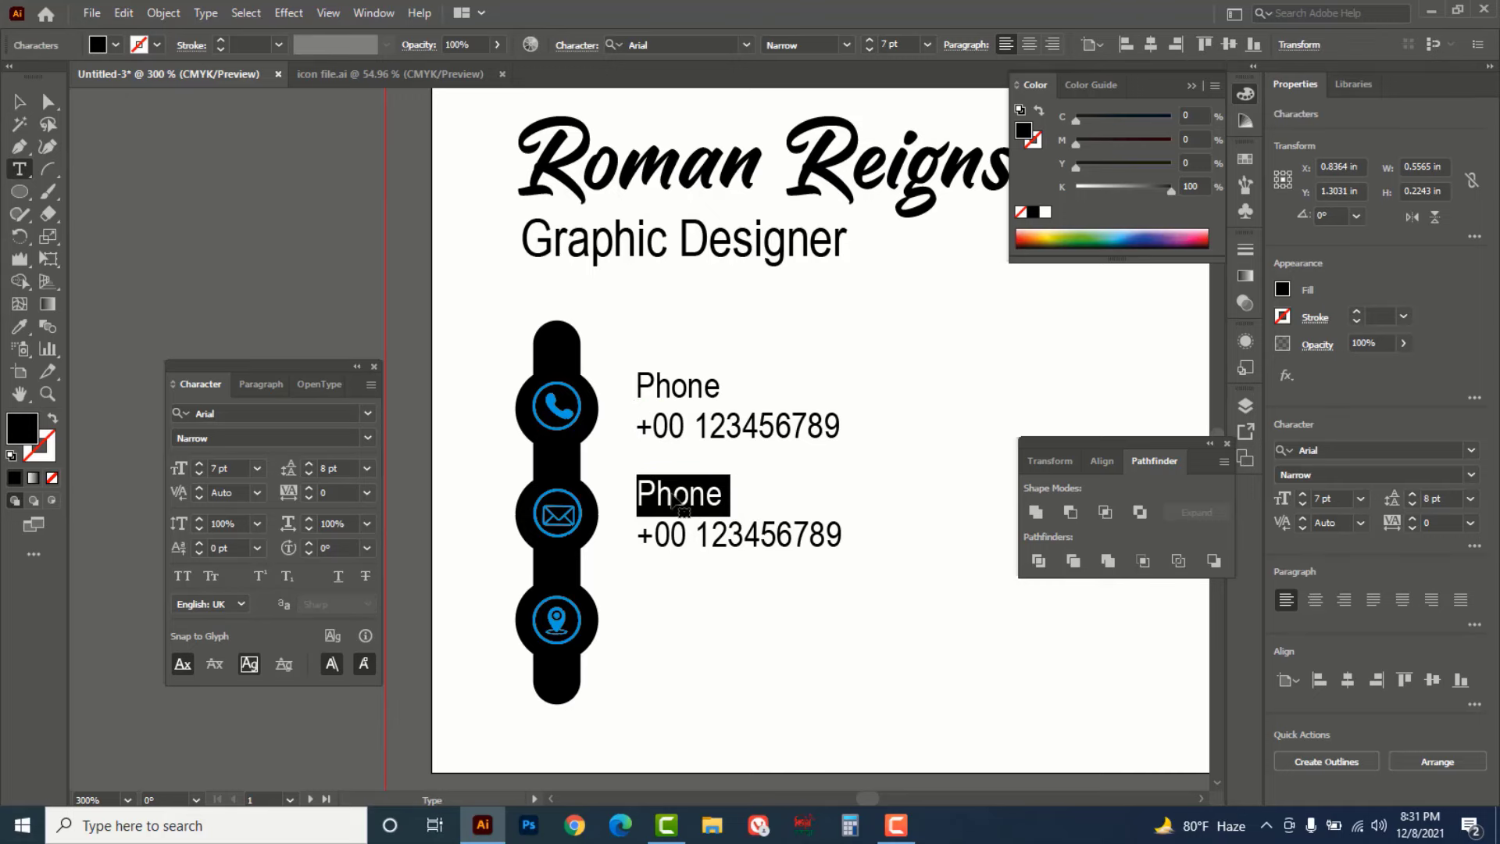
{"action": "type", "text": "Email+00 123456789"}
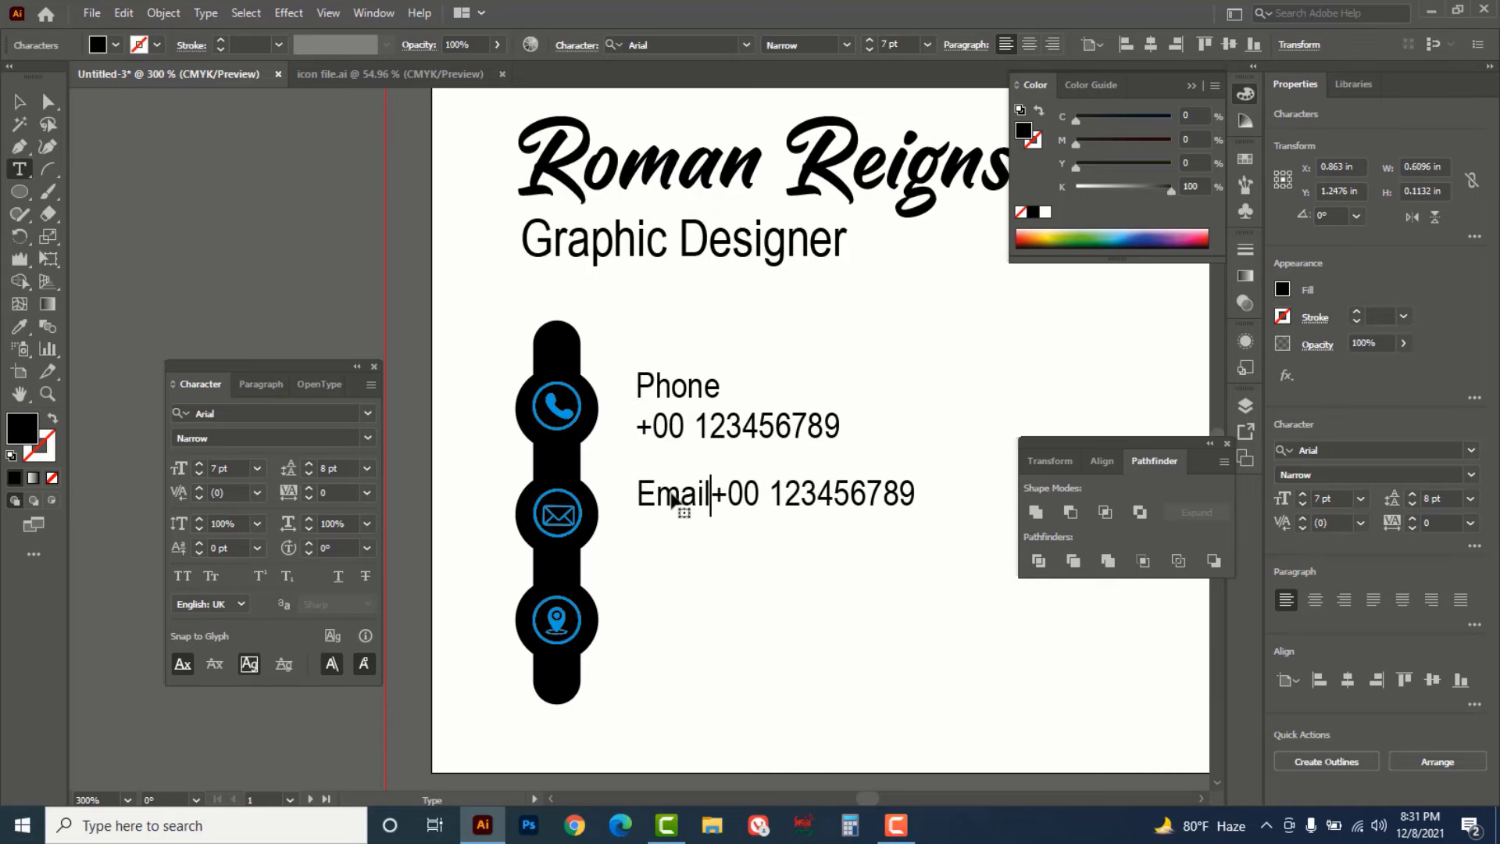
{"action": "key", "text": "Return"}
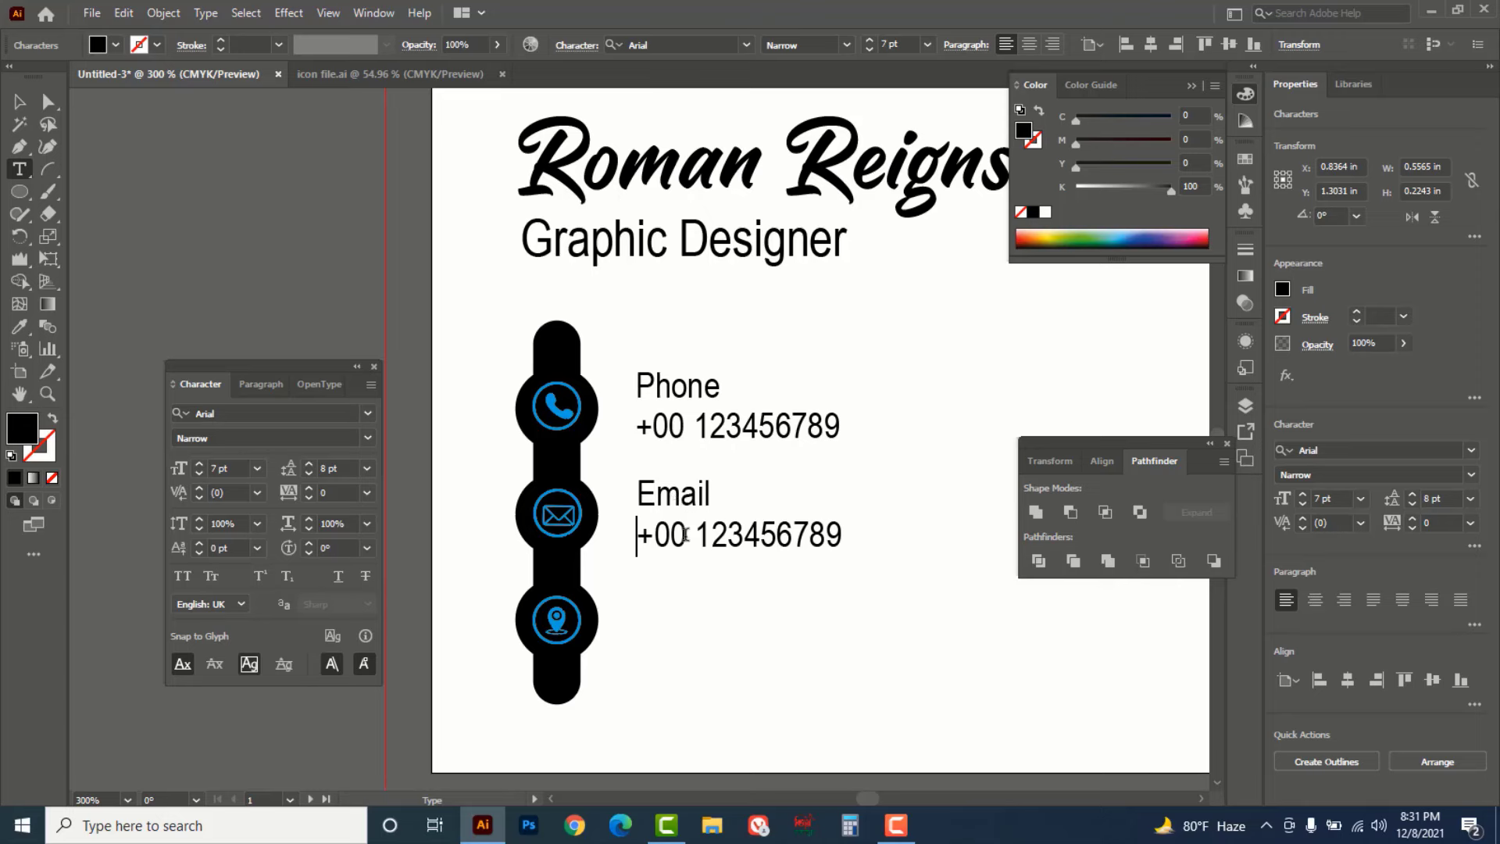
{"action": "triple_click", "coordinate": [687, 534]}
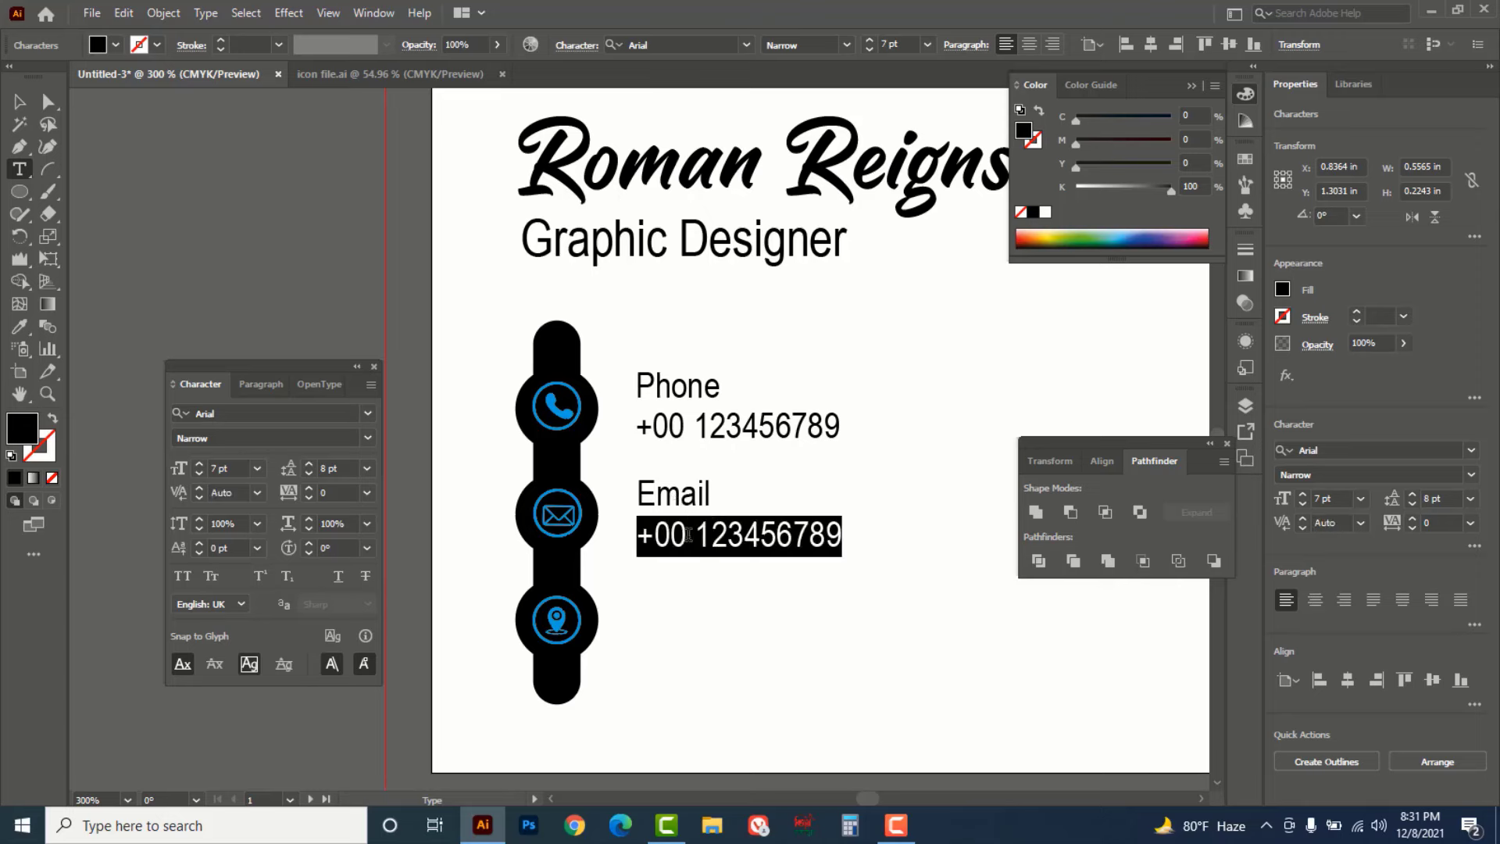
{"action": "type", "text": "info@example.com"}
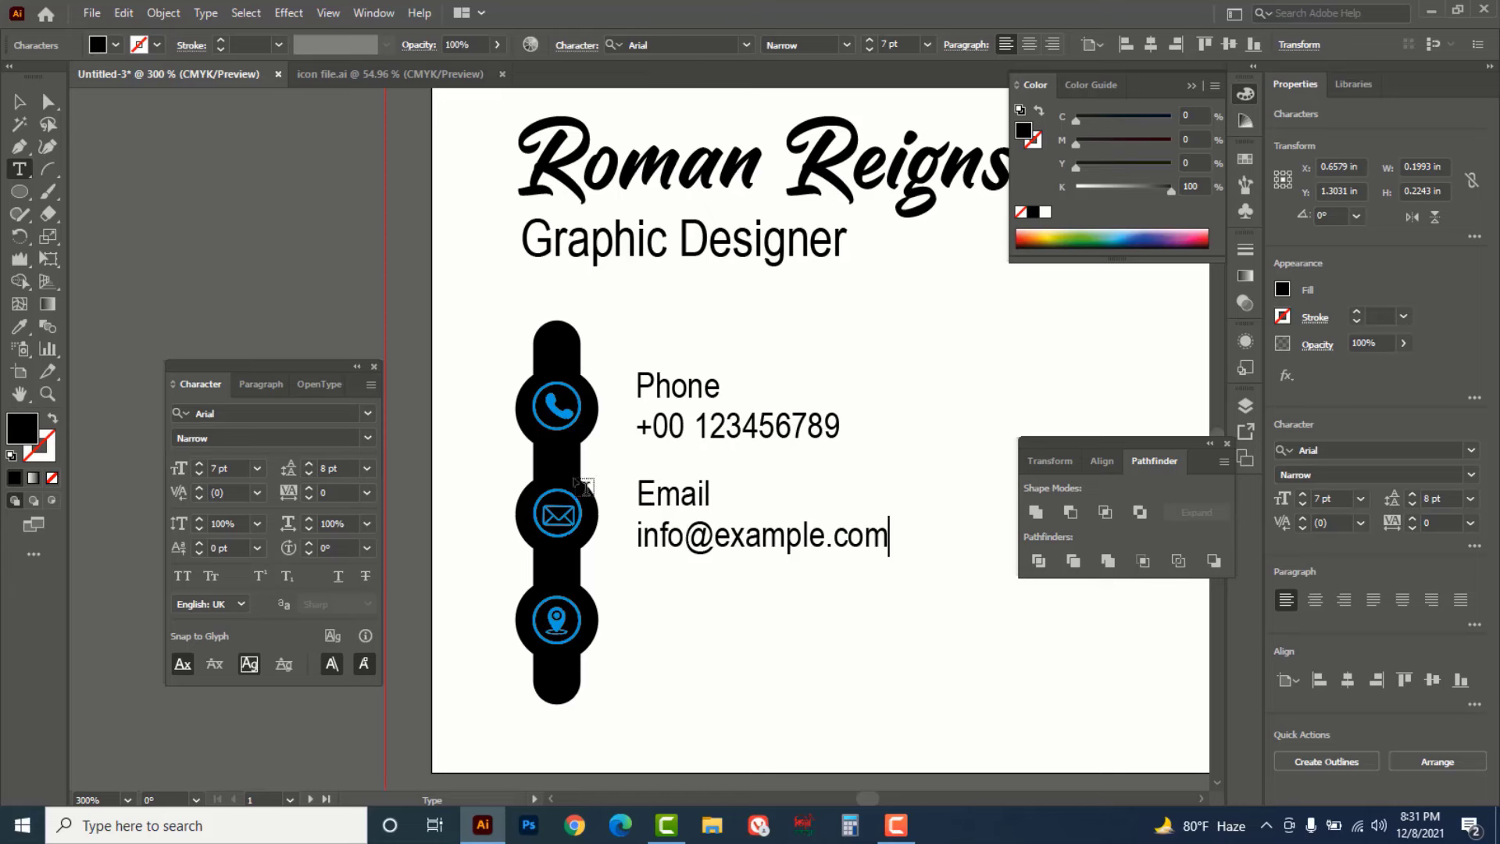
{"action": "key", "text": "Escape"}
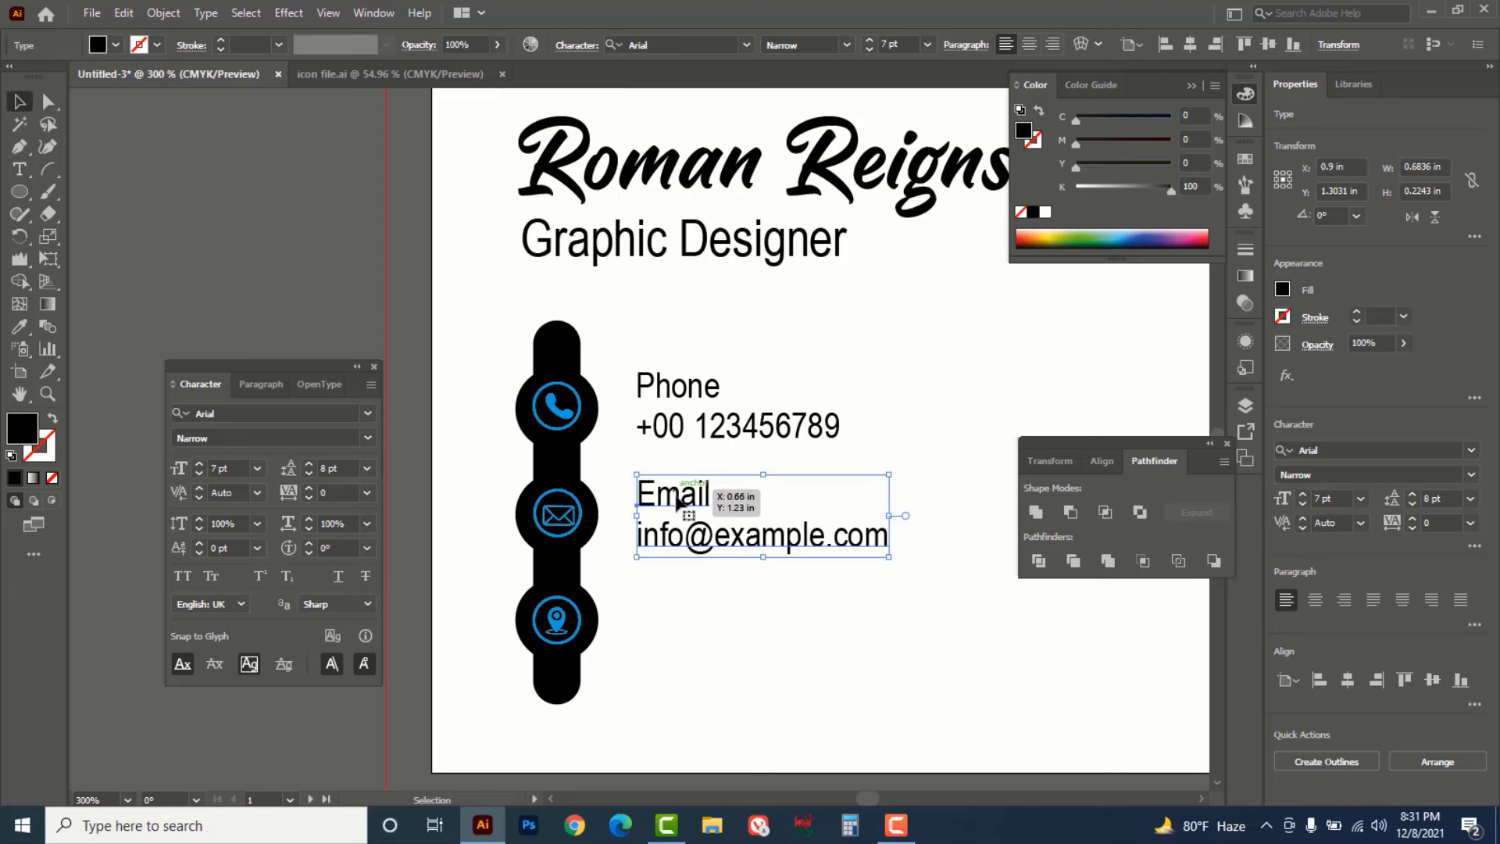
- Copy the Email block beside the pin and retype it as 'Location' above 'Address here : City:1234'
{"action": "left_click_drag", "start_coordinate": [677, 504], "coordinate": [686, 620]}
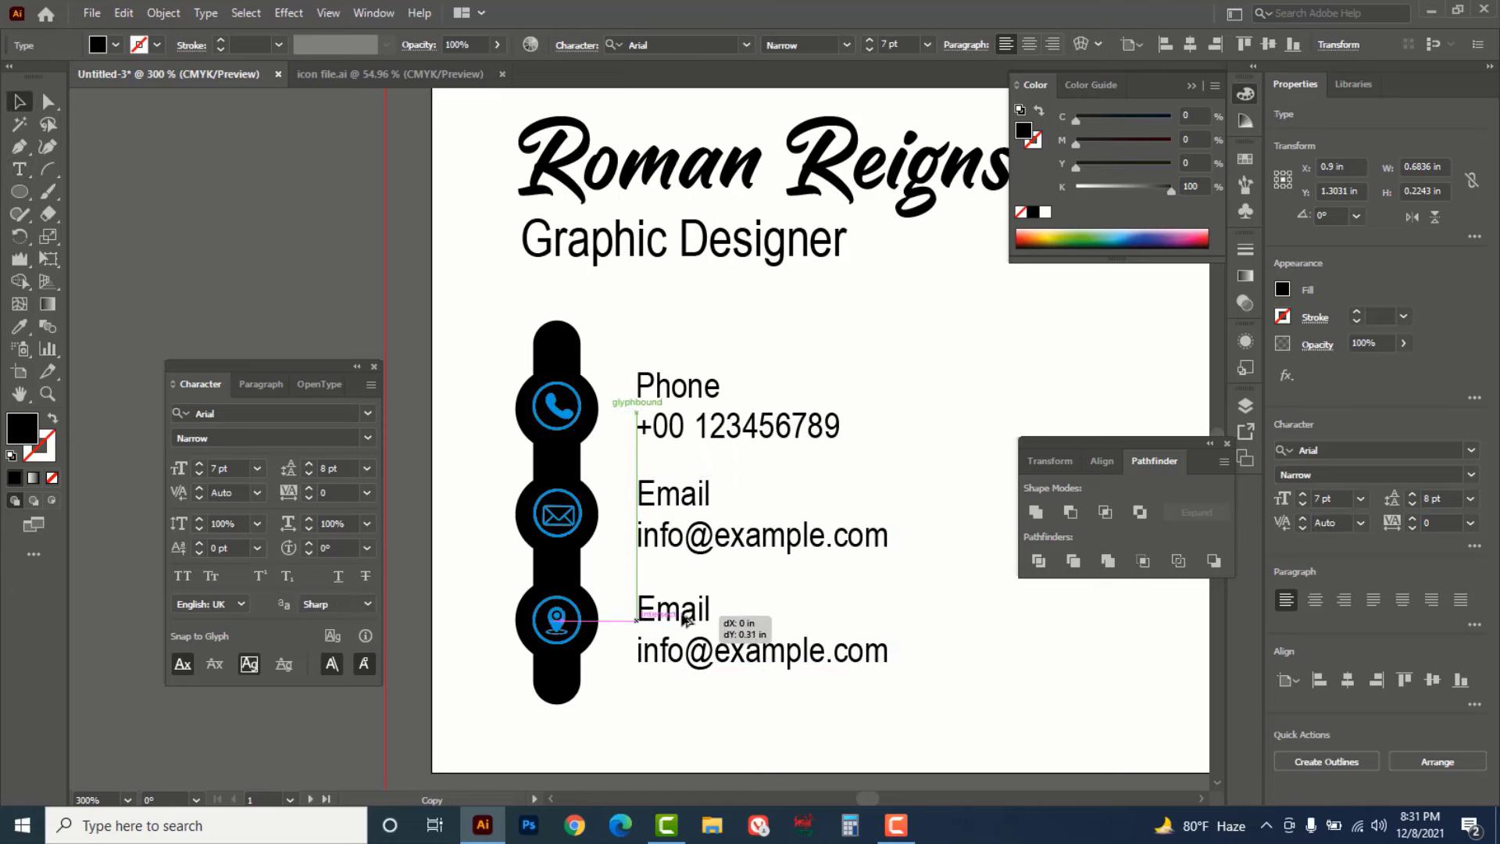
{"action": "double_click", "coordinate": [681, 609]}
{"action": "type", "text": "L"}
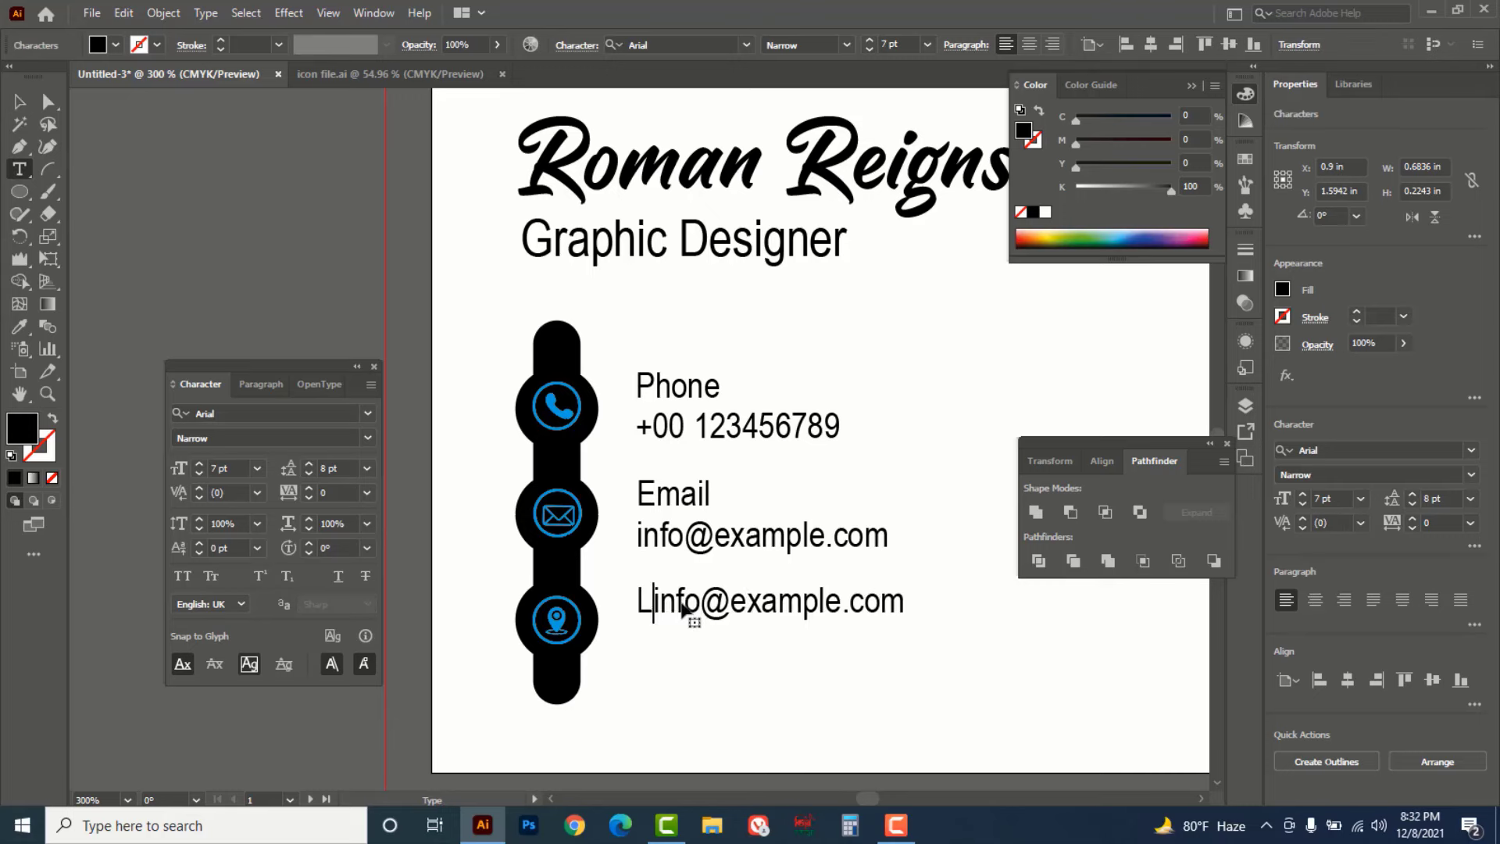
{"action": "type", "text": "ocation"}
{"action": "key", "text": "Return"}
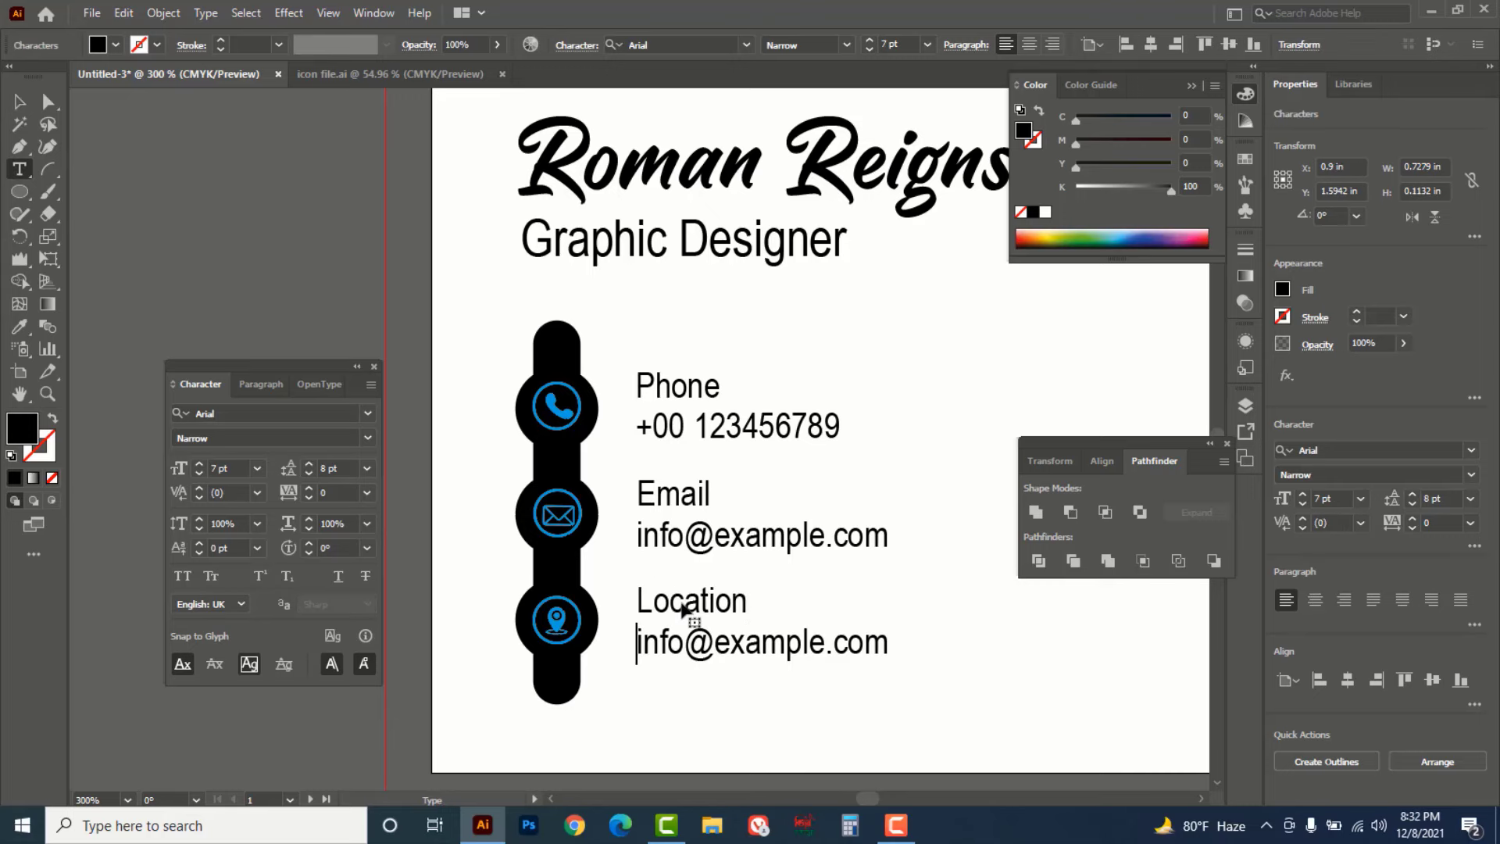
{"action": "key", "text": "shift+End"}
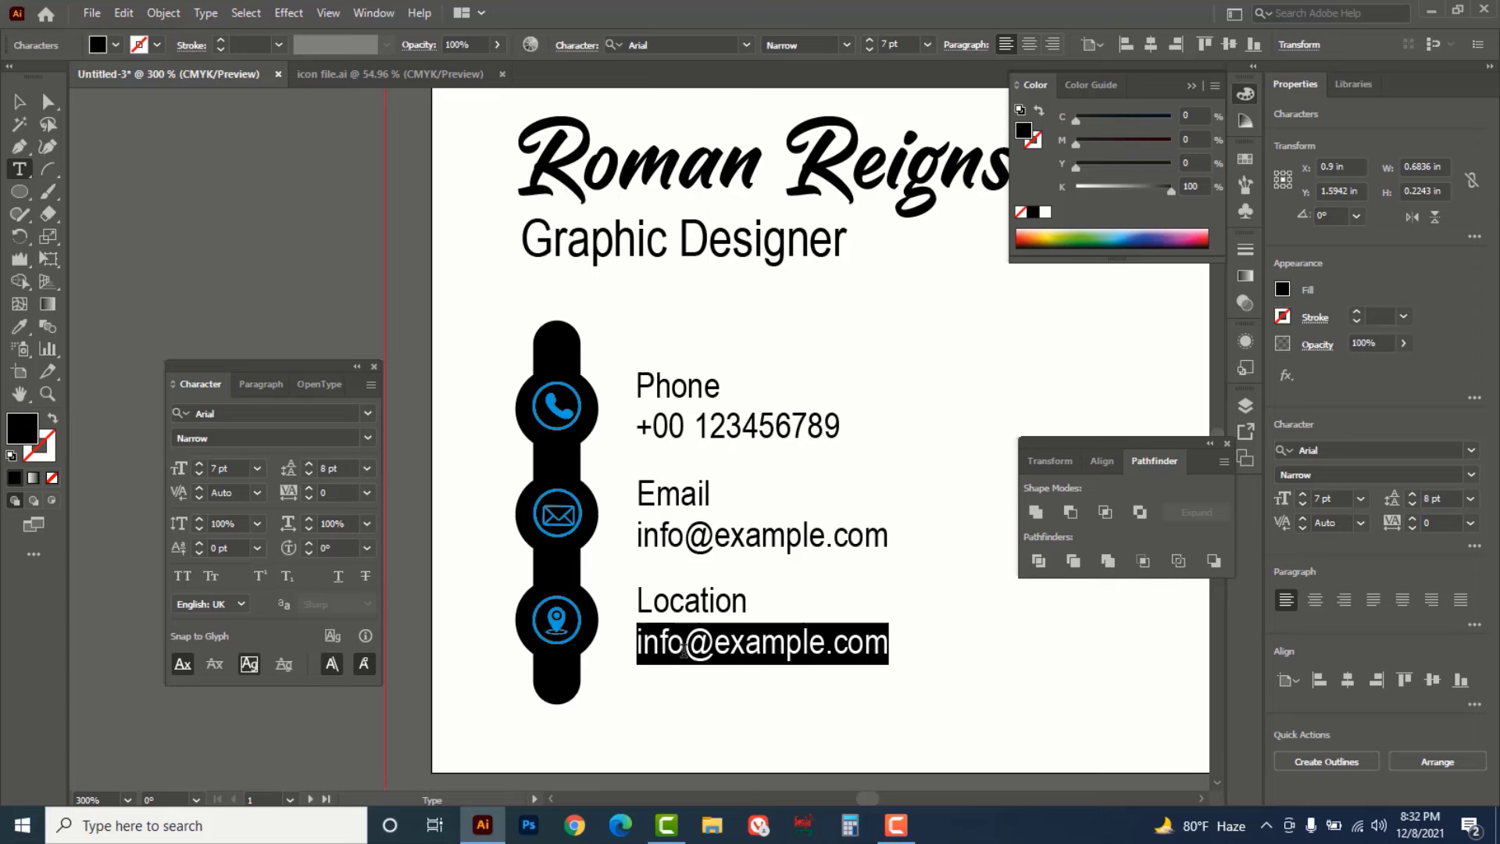
{"action": "type", "text": "Address"}
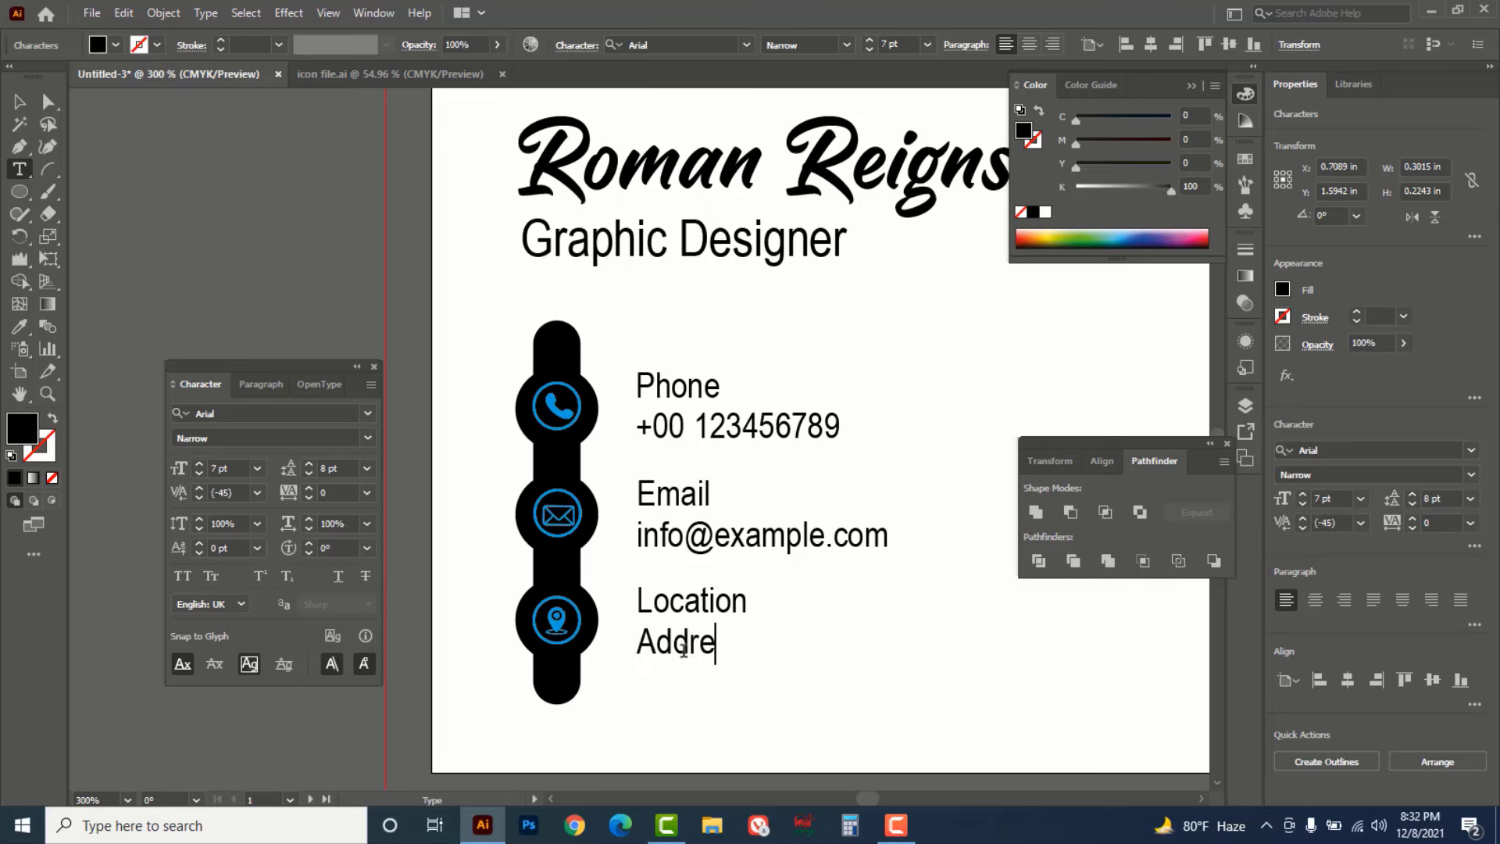
{"action": "type", "text": " here : "}
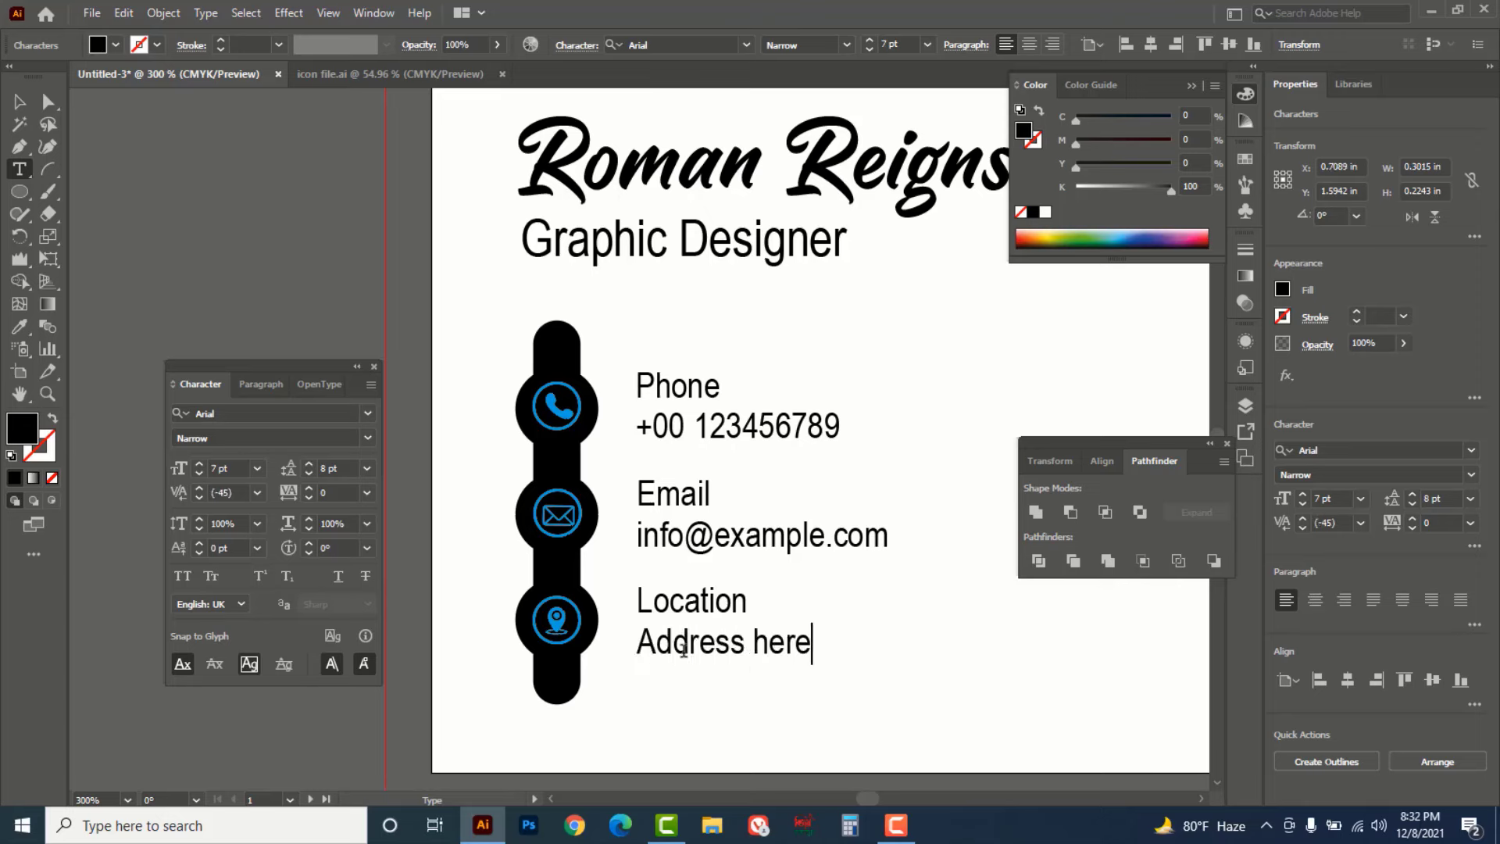
{"action": "type", "text": "City:"}
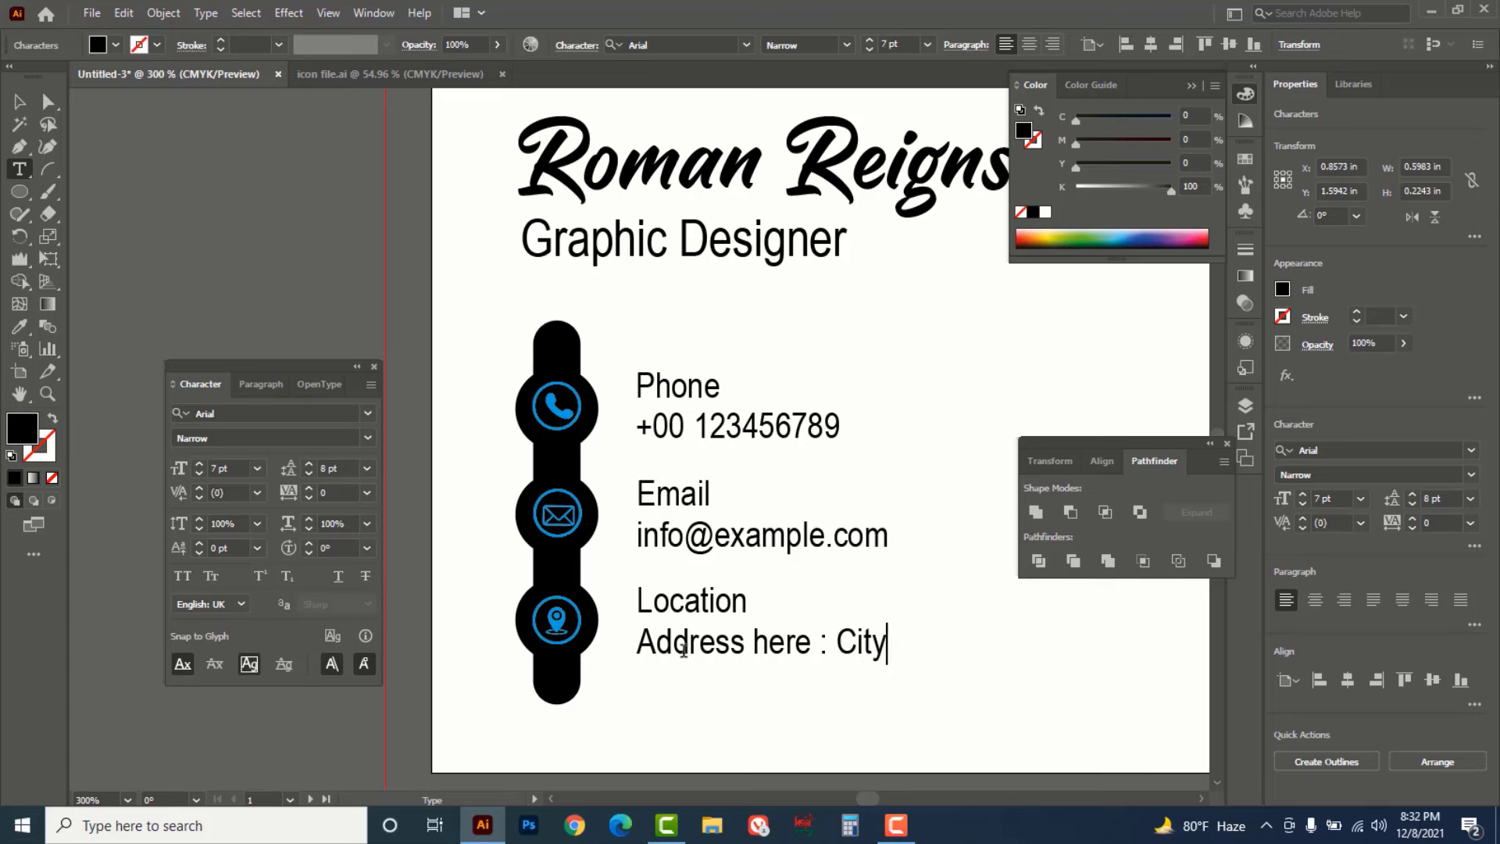
{"action": "type", "text": "1234"}
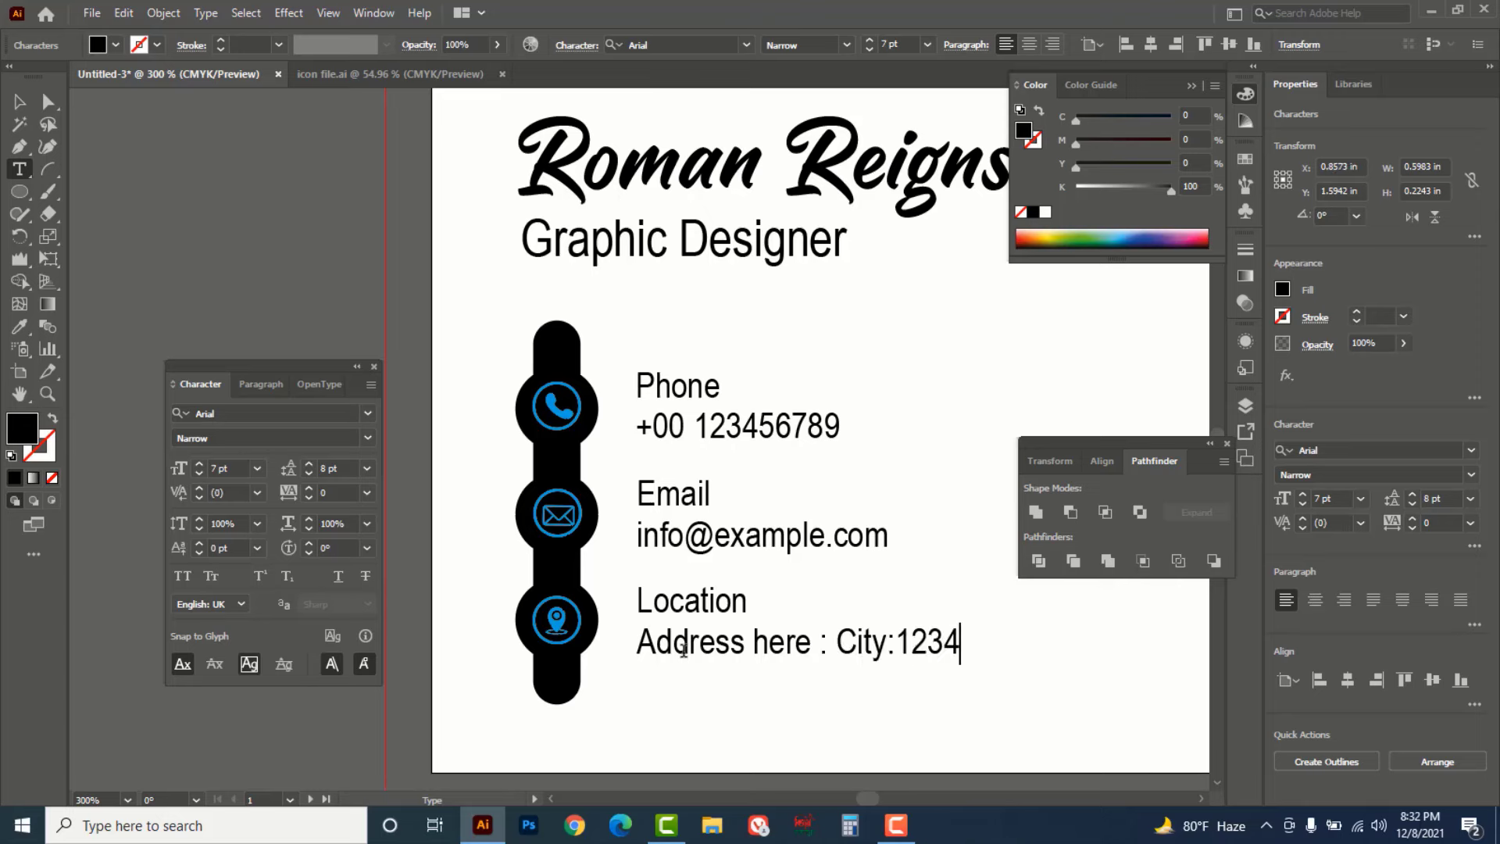
{"action": "key", "text": "Escape"}
{"action": "left_click", "coordinate": [469, 328], "text": "alt"}
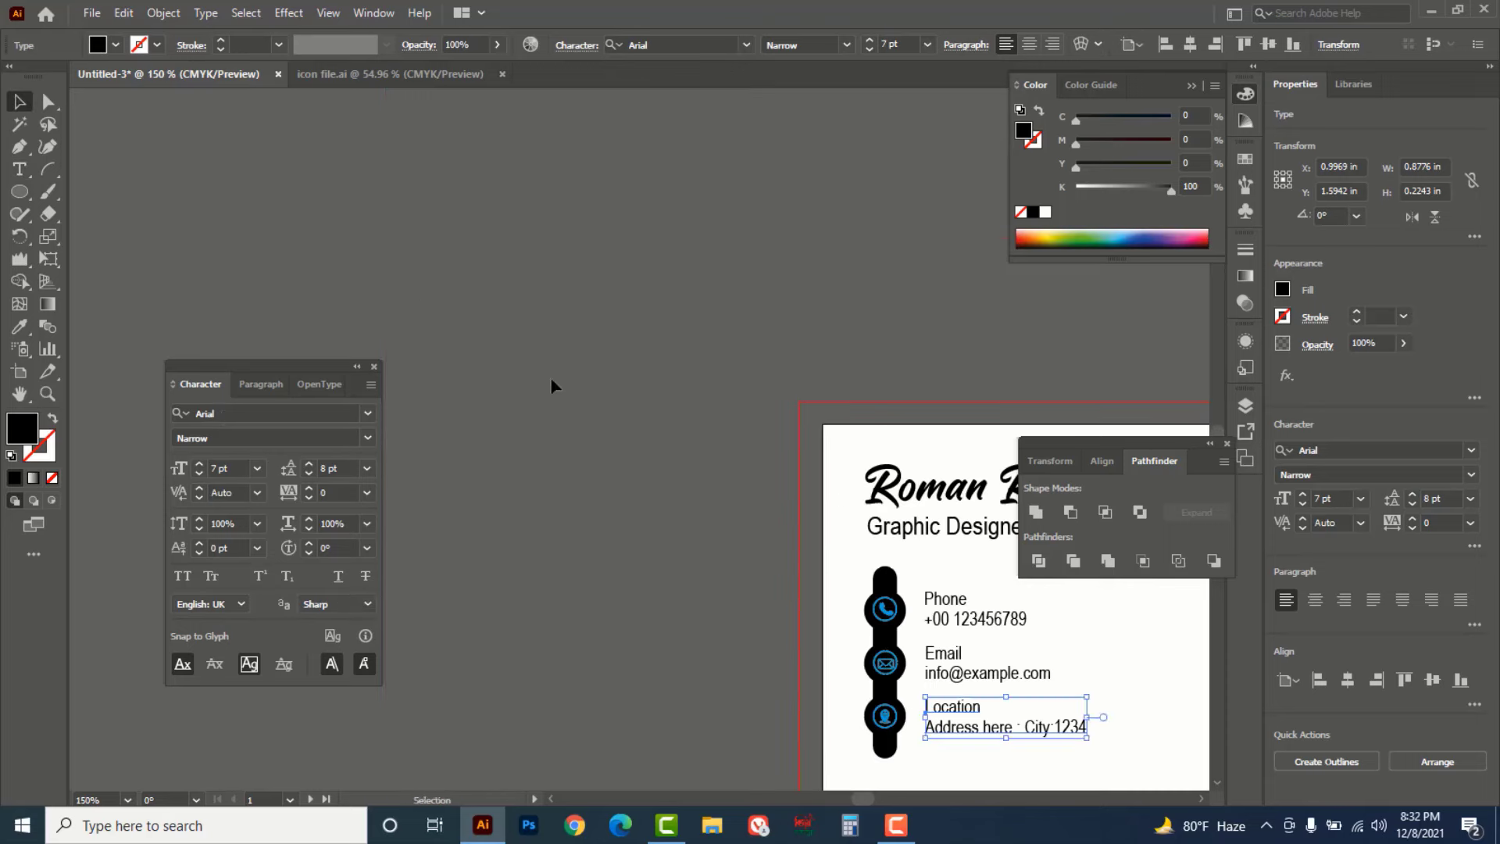
{"action": "left_click", "coordinate": [630, 529], "text": "alt"}
{"action": "left_click_drag", "start_coordinate": [630, 528], "coordinate": [357, 431]}
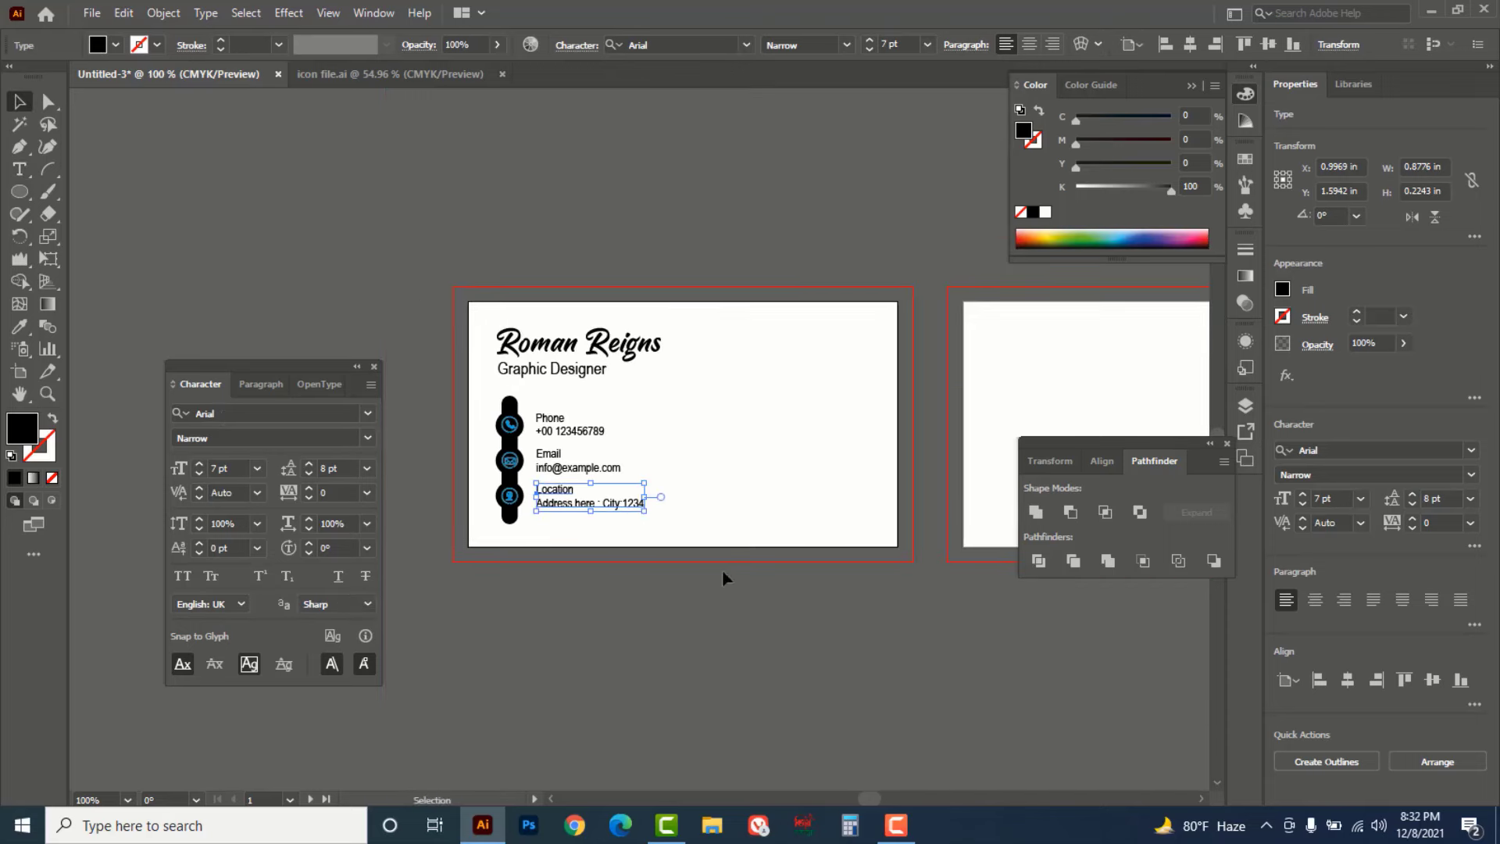
{"action": "left_click", "coordinate": [24, 149]}
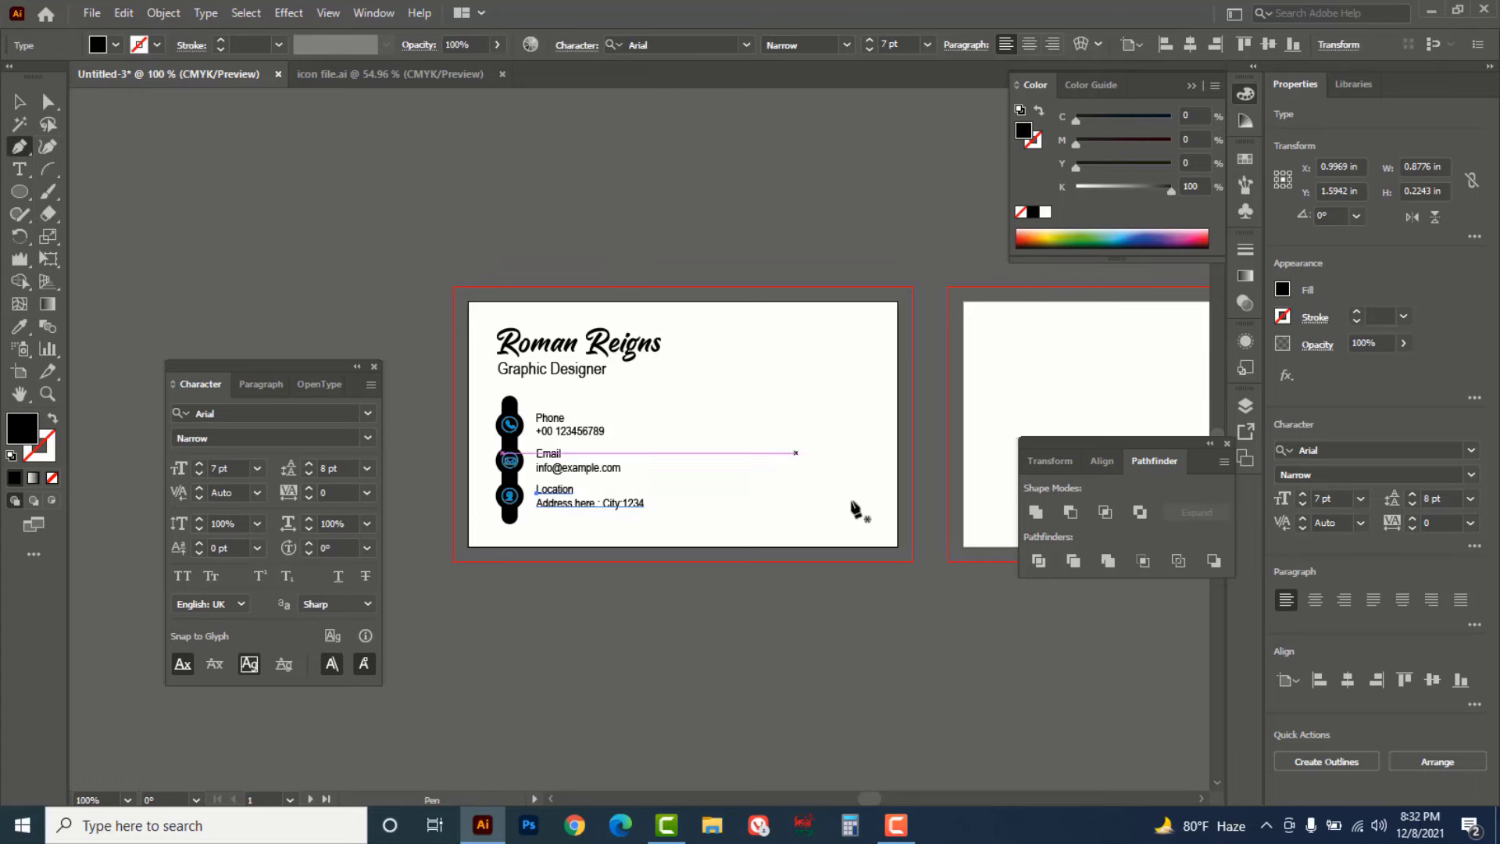
{"action": "key", "text": "ctrl+space"}
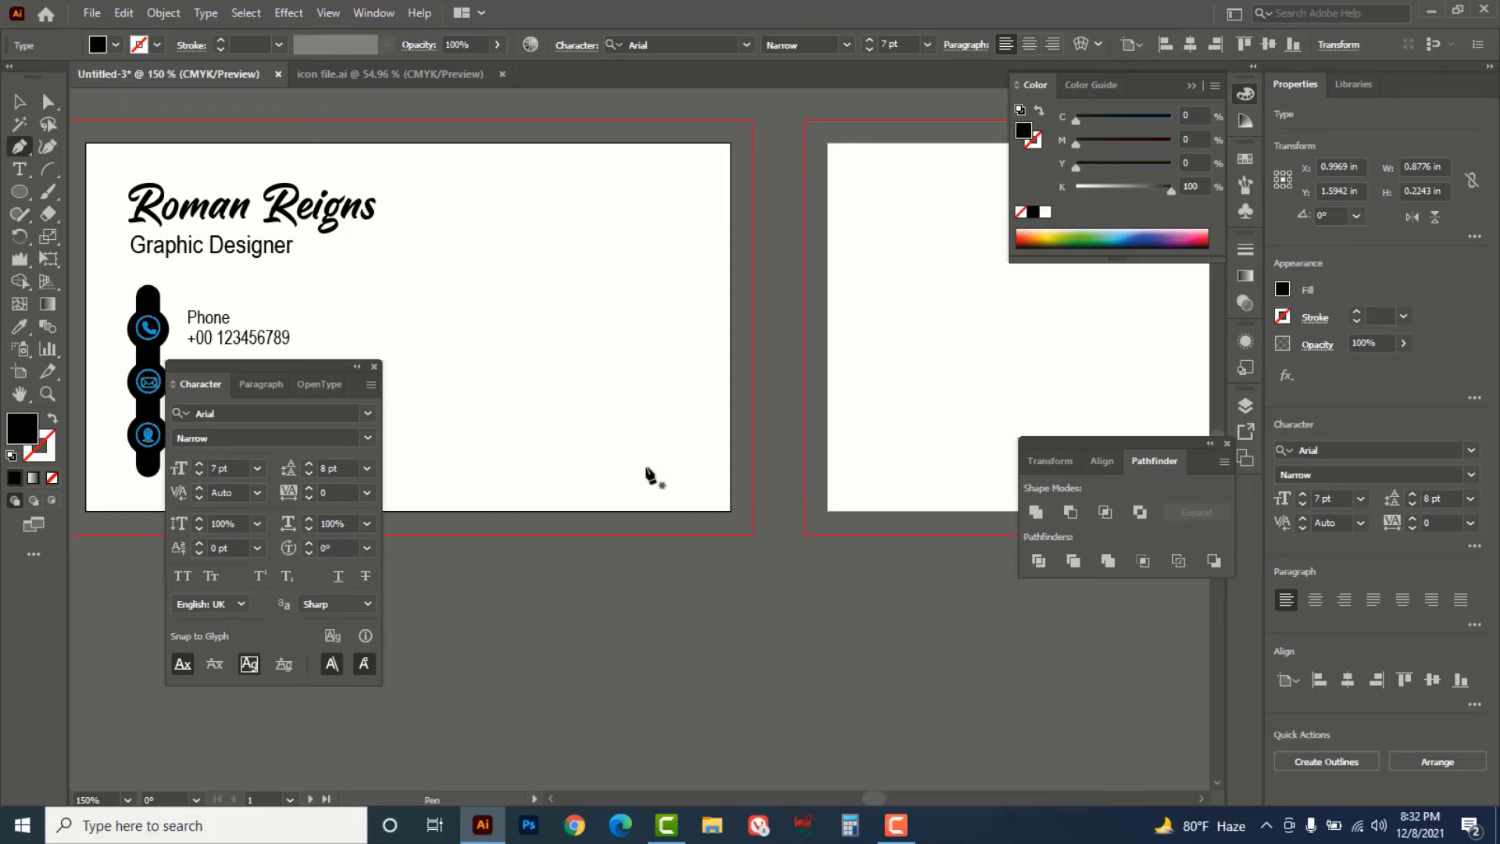
{"action": "key", "text": "ctrl+plus"}
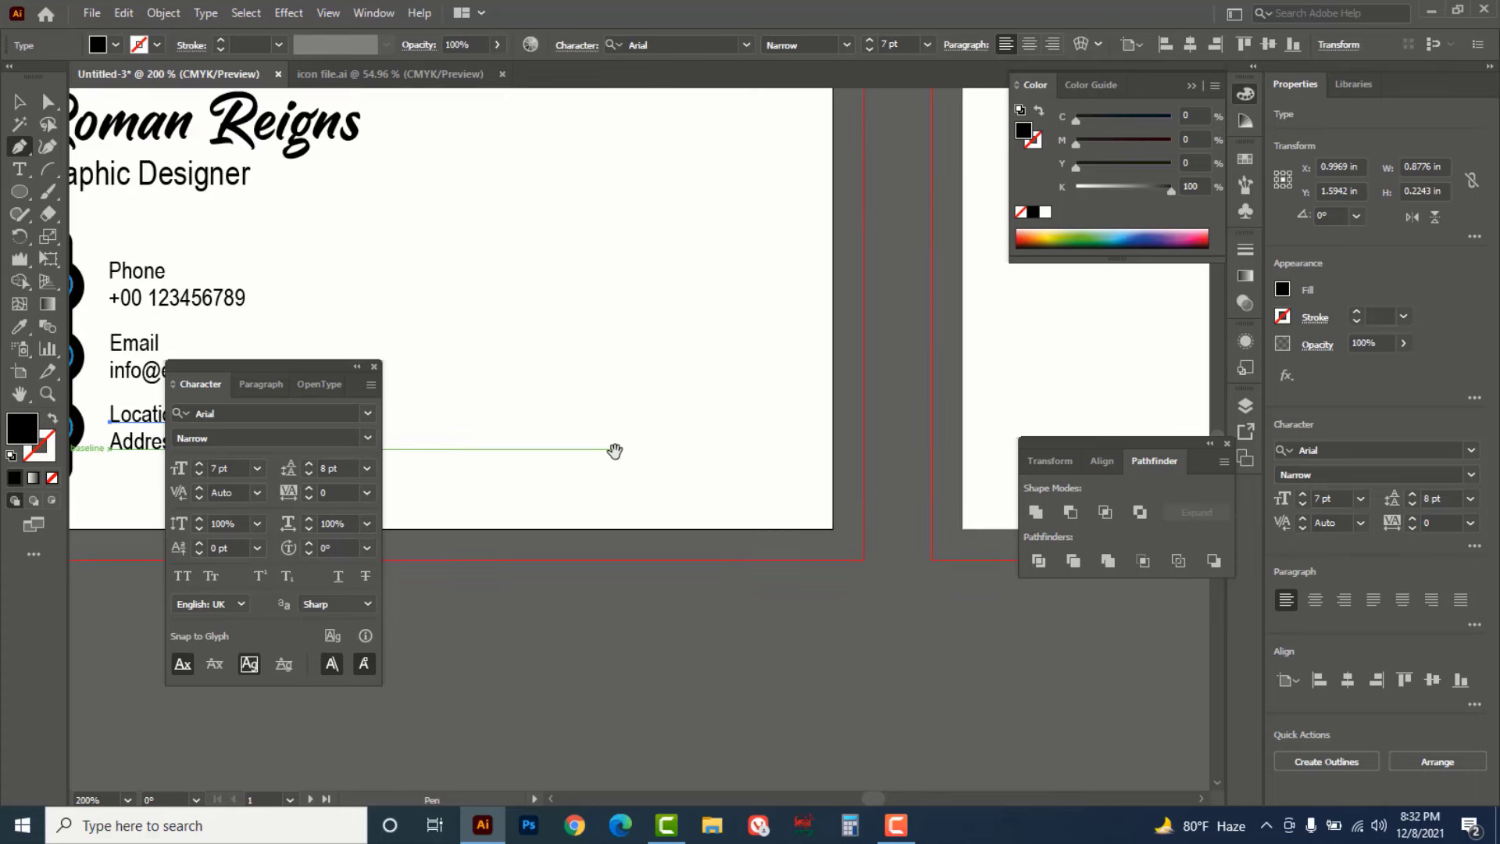
- Draw the curved blob outline at the card's lower right with the Pen tool and close the path
{"action": "left_click", "coordinate": [508, 576]}
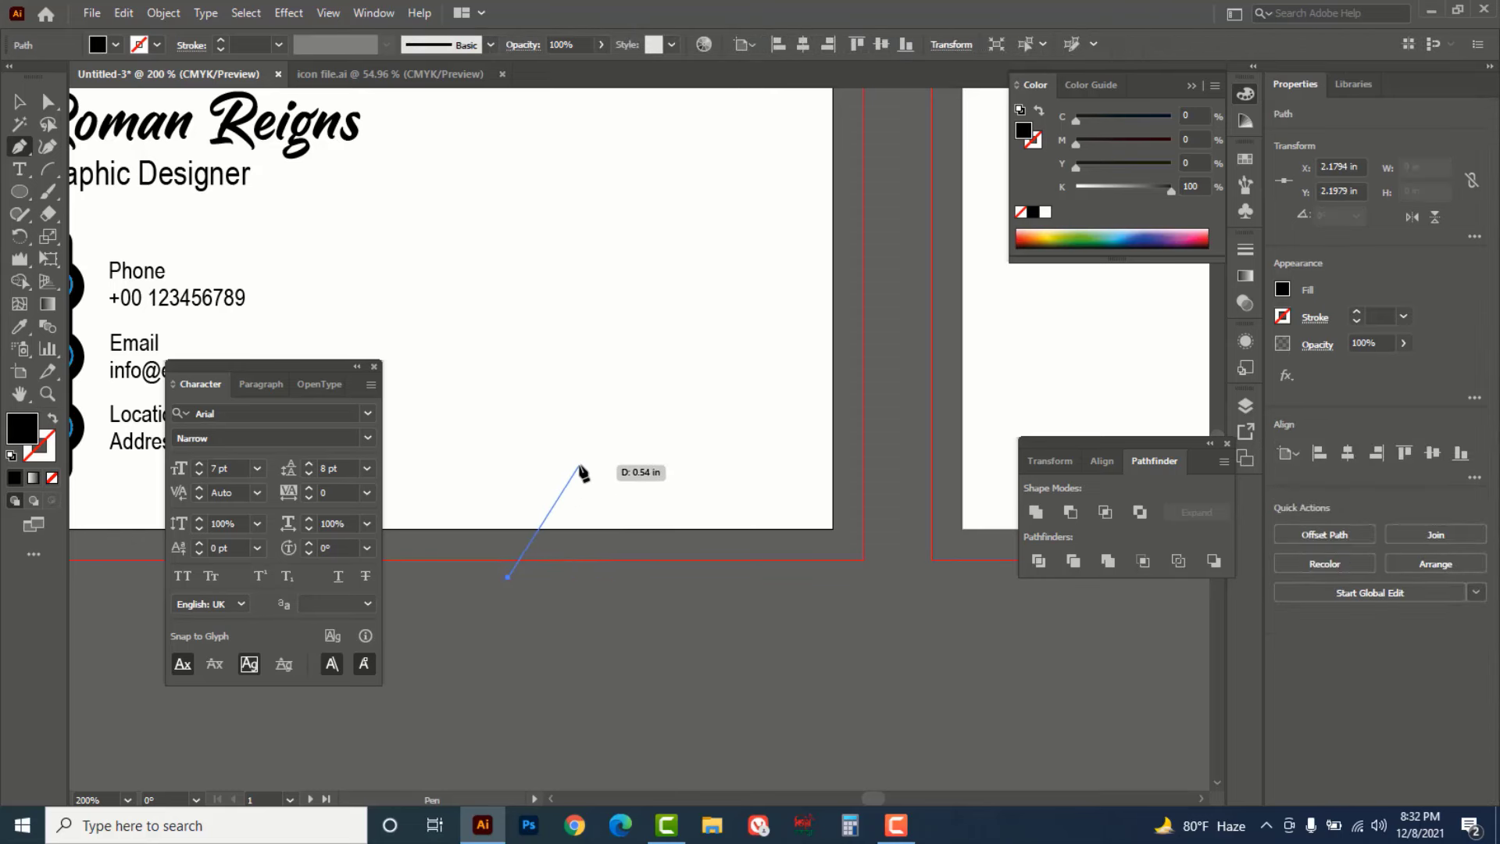
{"action": "left_click_drag", "start_coordinate": [582, 454], "coordinate": [655, 447]}
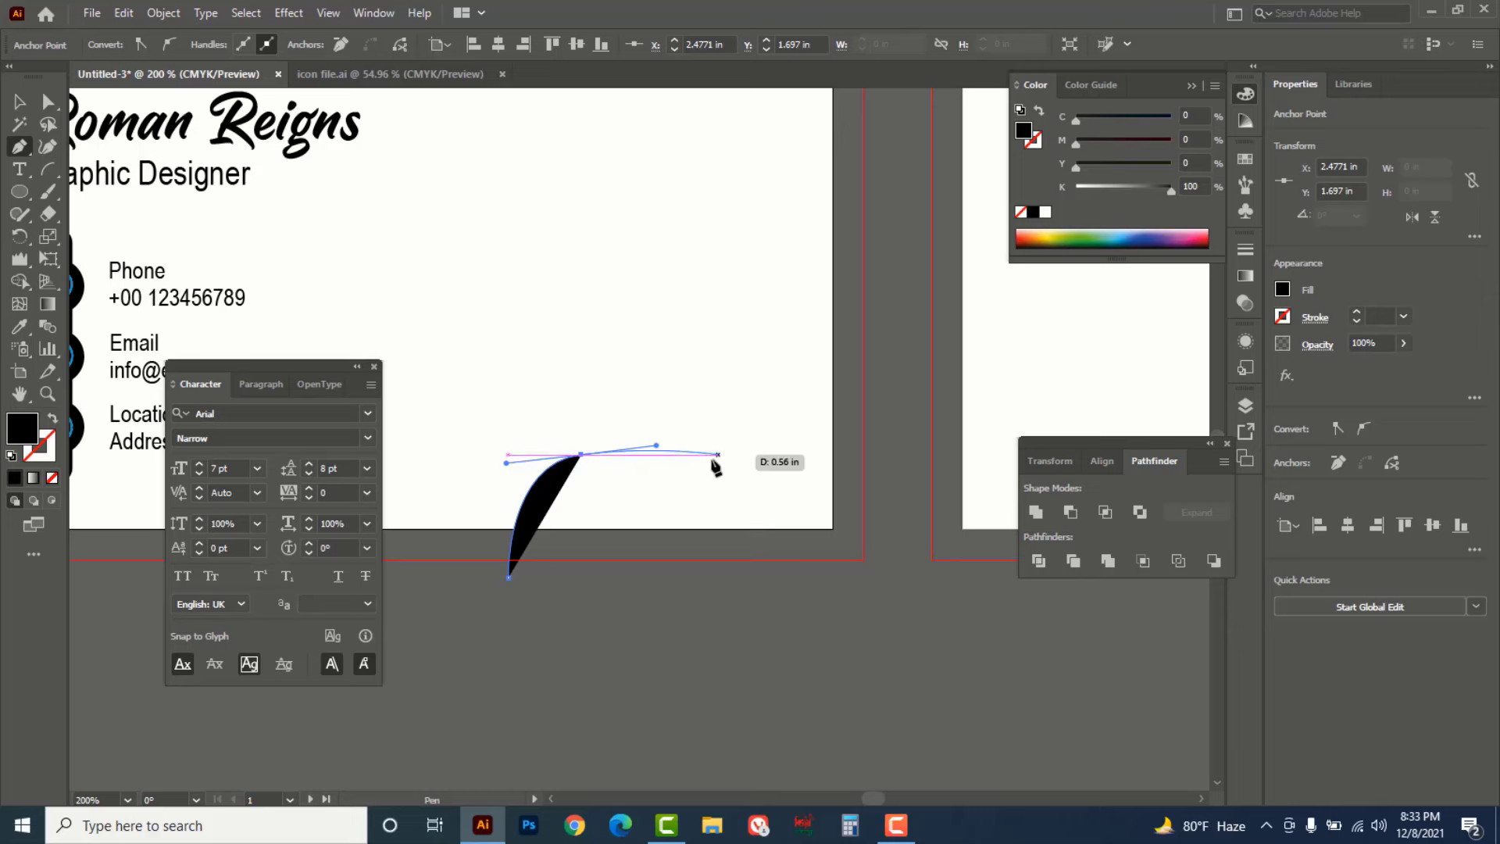
{"action": "left_click_drag", "start_coordinate": [710, 463], "coordinate": [745, 451]}
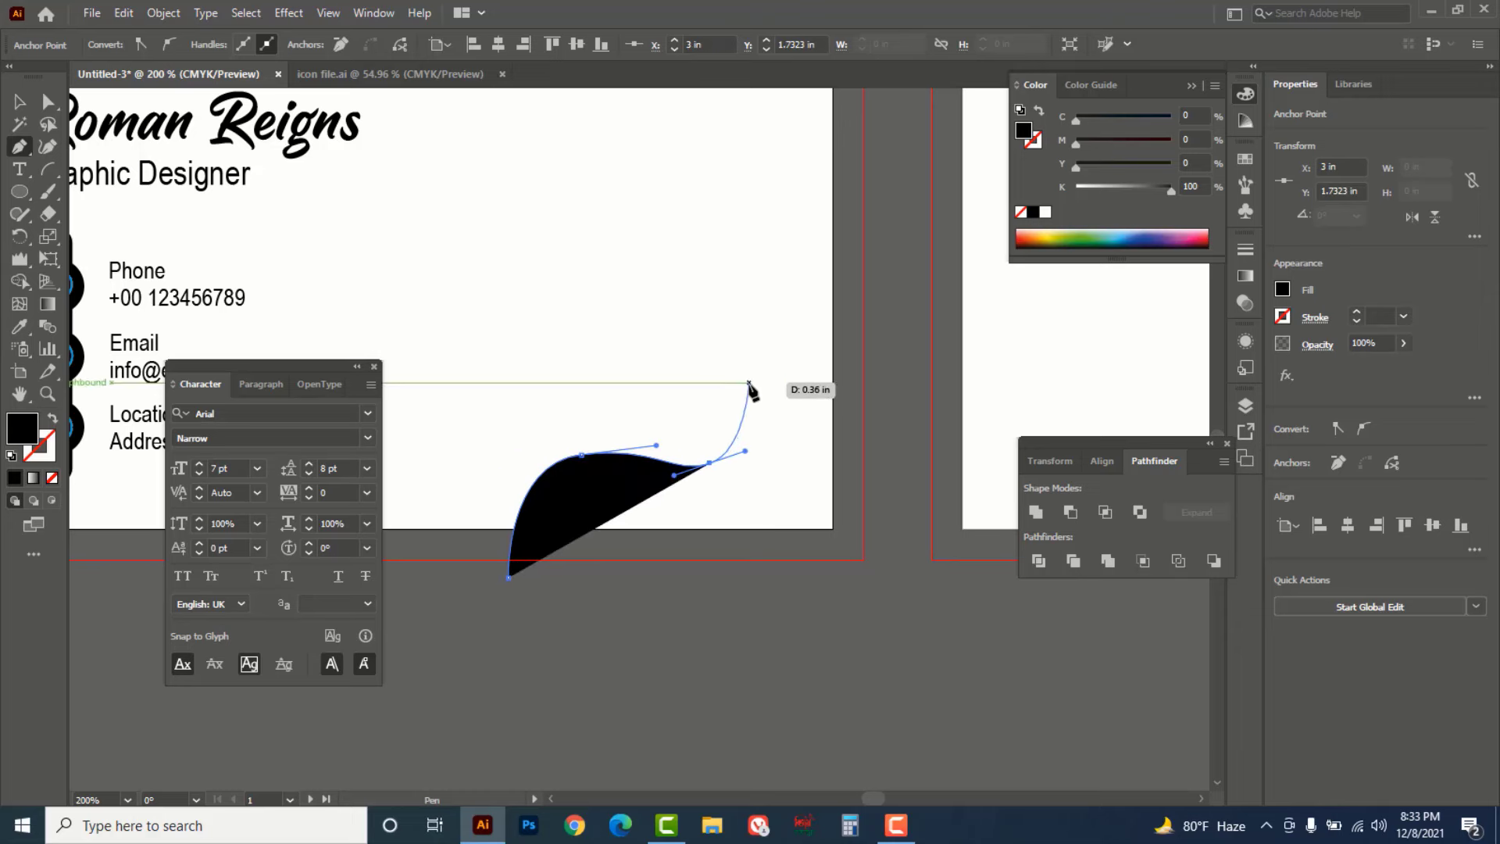
{"action": "mouse_move", "coordinate": [749, 383]}
{"action": "left_mouse_down"}
{"action": "mouse_move", "coordinate": [851, 351]}
{"action": "mouse_move", "coordinate": [961, 394]}
{"action": "left_mouse_up"}
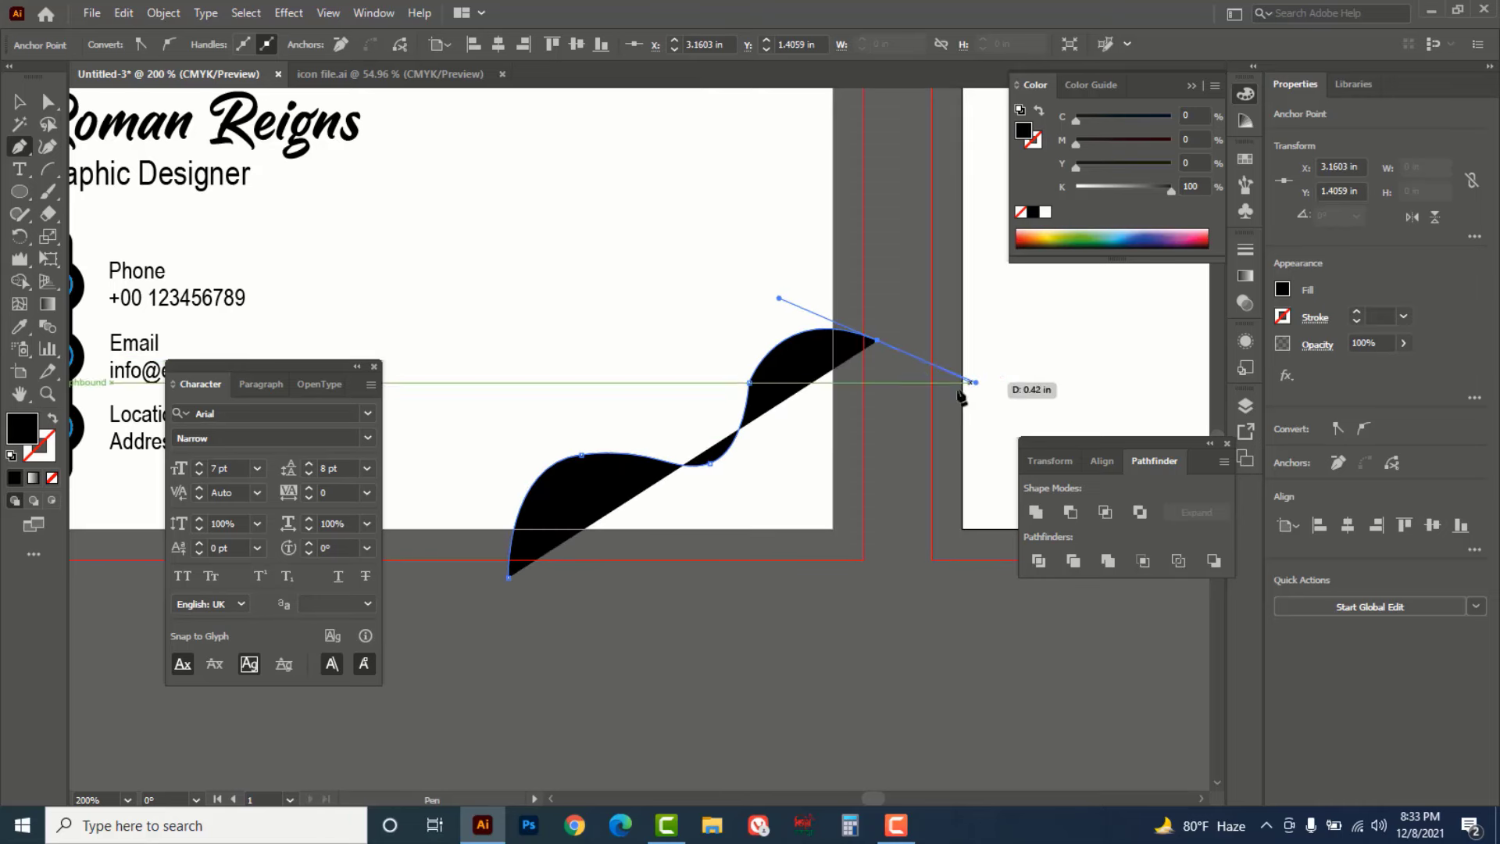
{"action": "left_click", "coordinate": [878, 606]}
{"action": "left_click", "coordinate": [655, 635]}
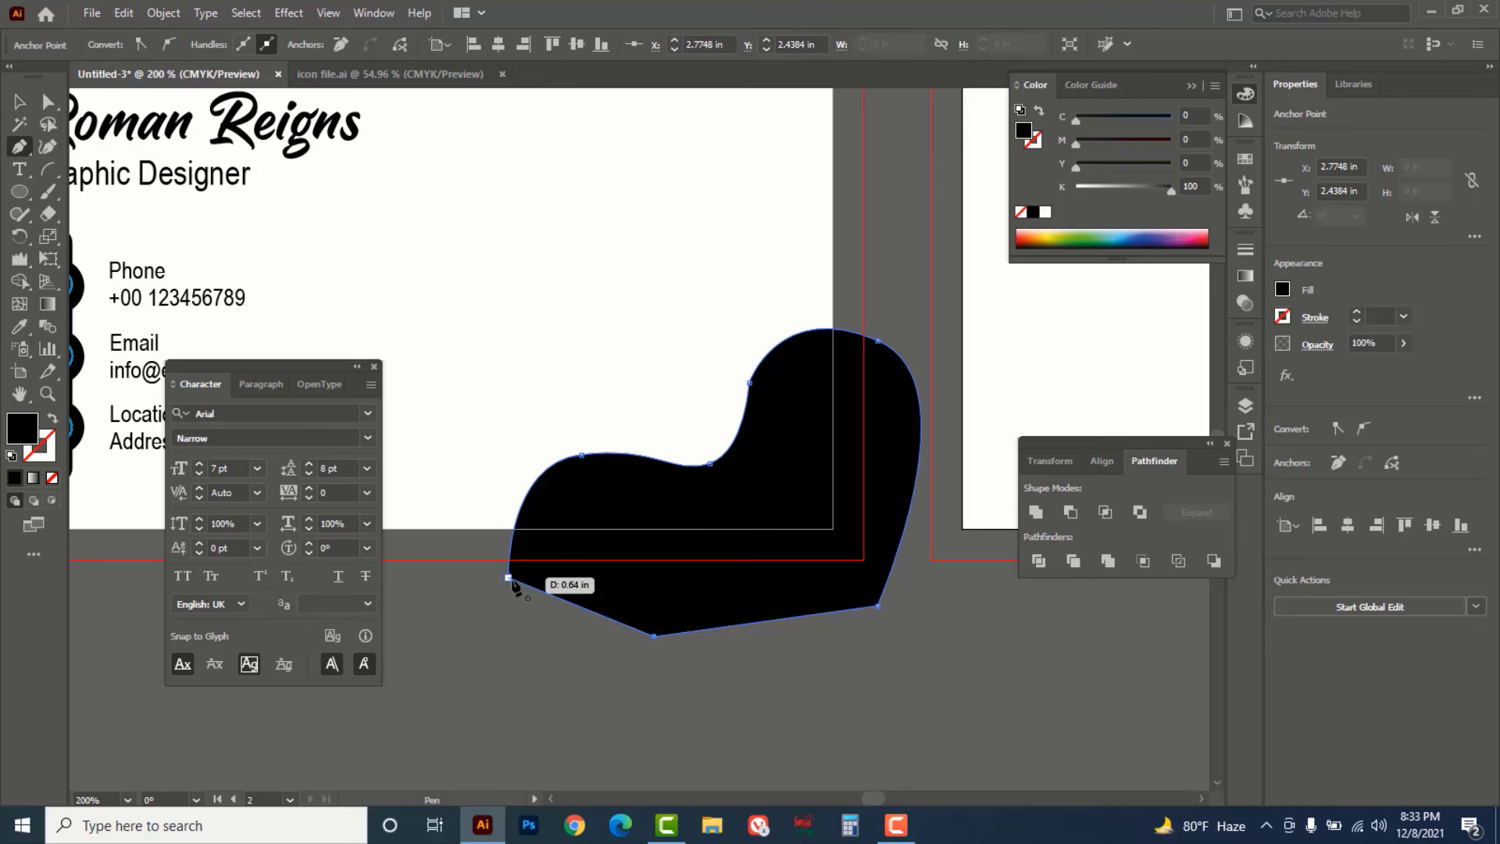
{"action": "left_click", "coordinate": [509, 579]}
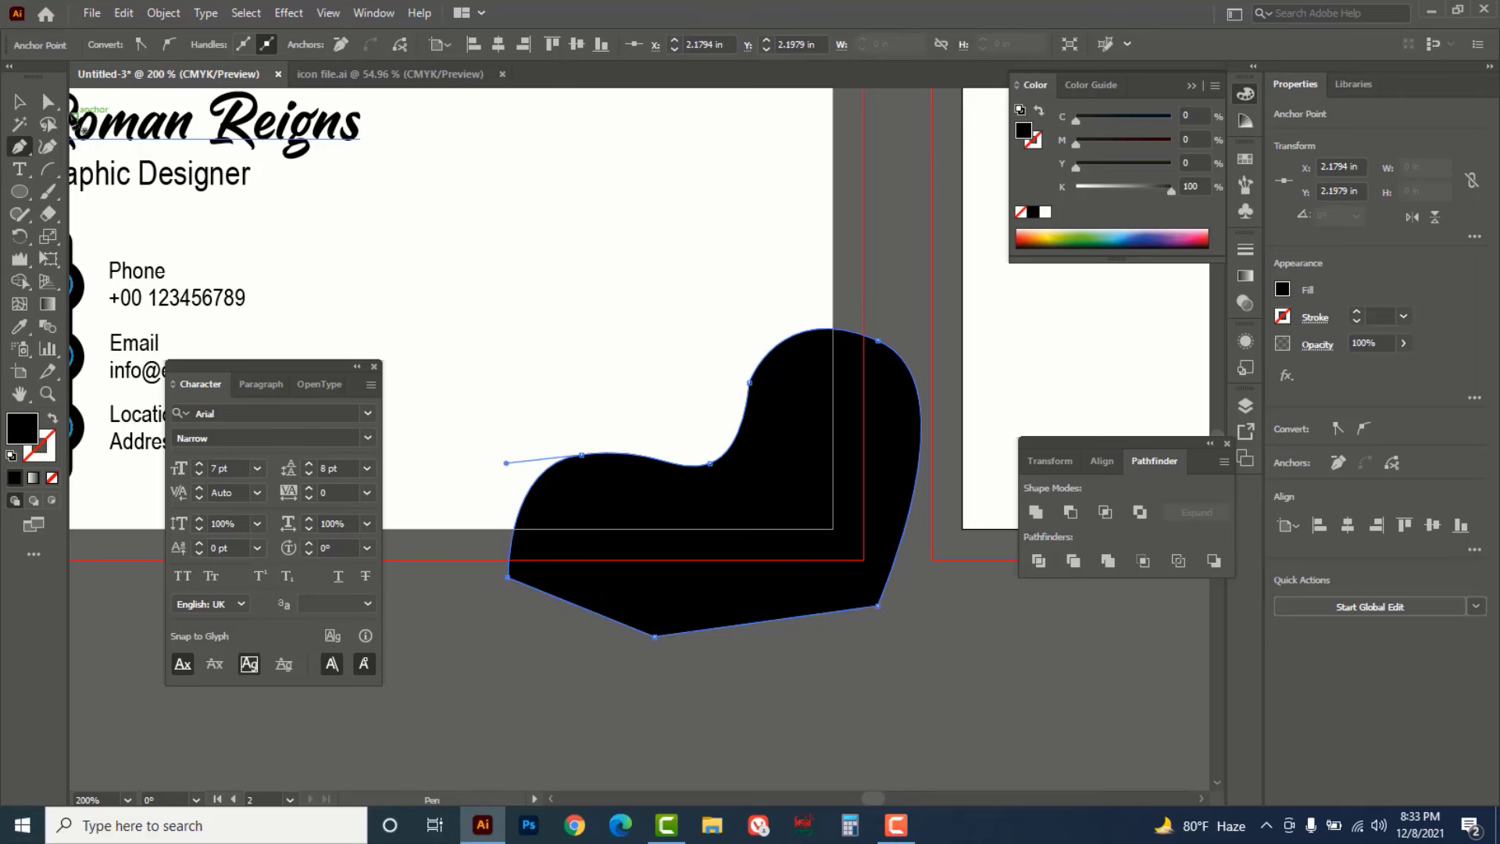
- Drag the blob's anchors and handles to smooth it into a rounded heart-like shape
{"action": "left_click", "coordinate": [49, 103]}
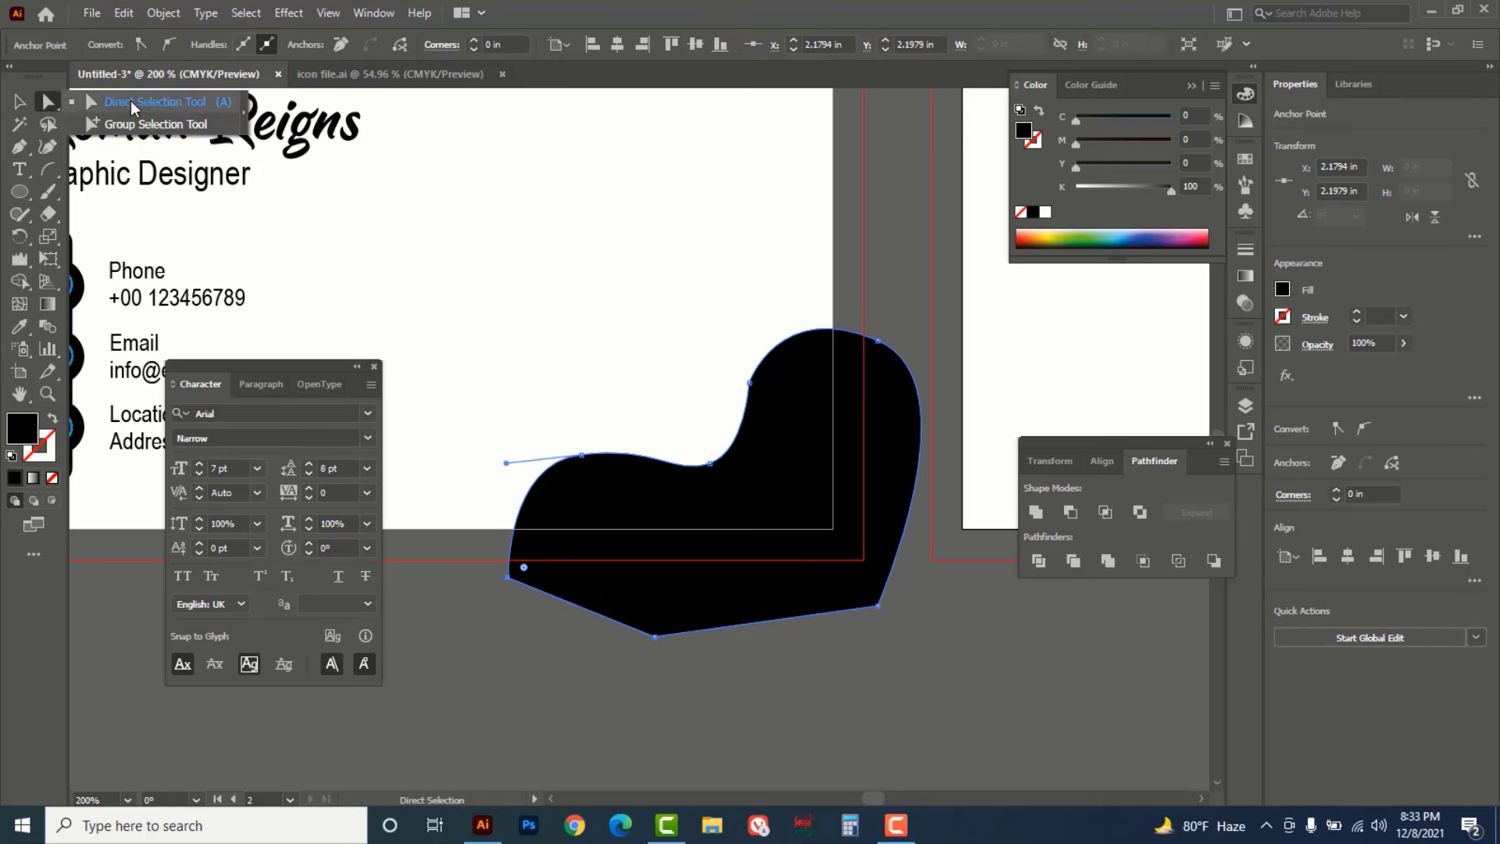
{"action": "left_click", "coordinate": [749, 383]}
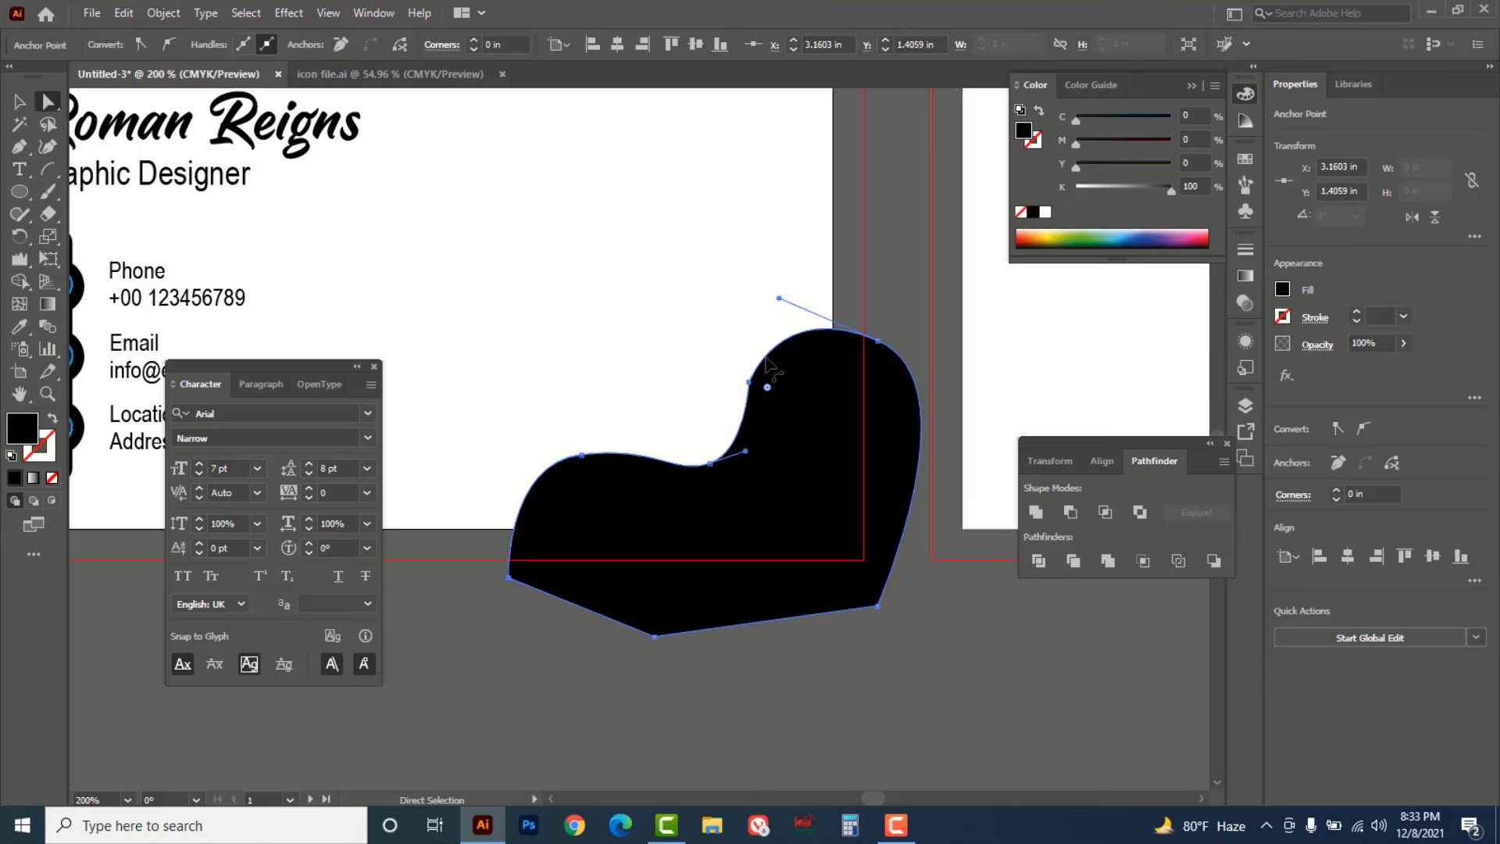
{"action": "left_click_drag", "start_coordinate": [778, 298], "coordinate": [770, 278]}
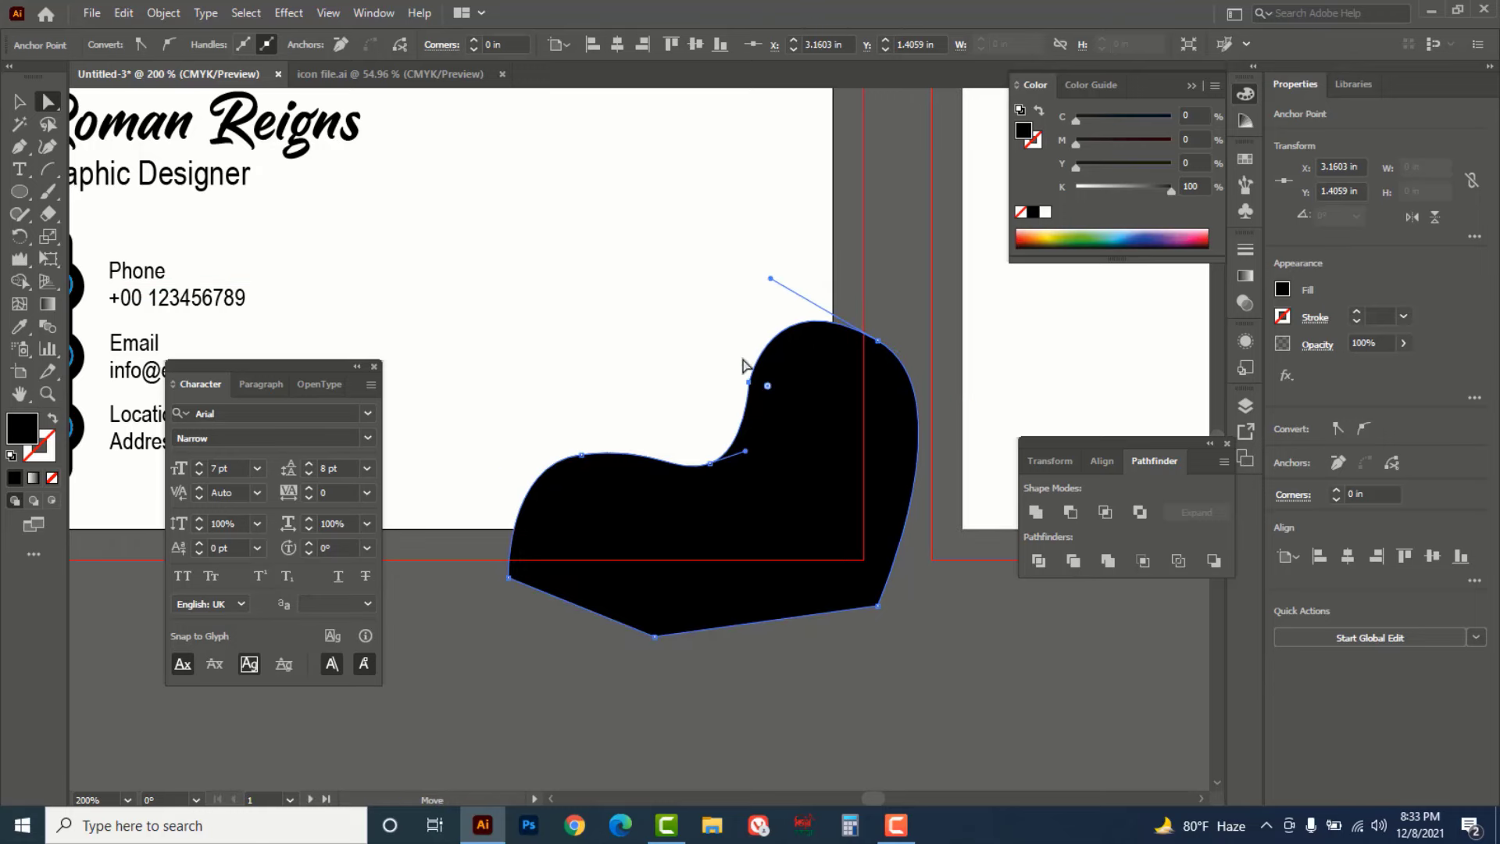
{"action": "mouse_move", "coordinate": [678, 417]}
{"action": "left_mouse_down"}
{"action": "mouse_move", "coordinate": [728, 475]}
{"action": "mouse_move", "coordinate": [644, 438]}
{"action": "left_mouse_up"}
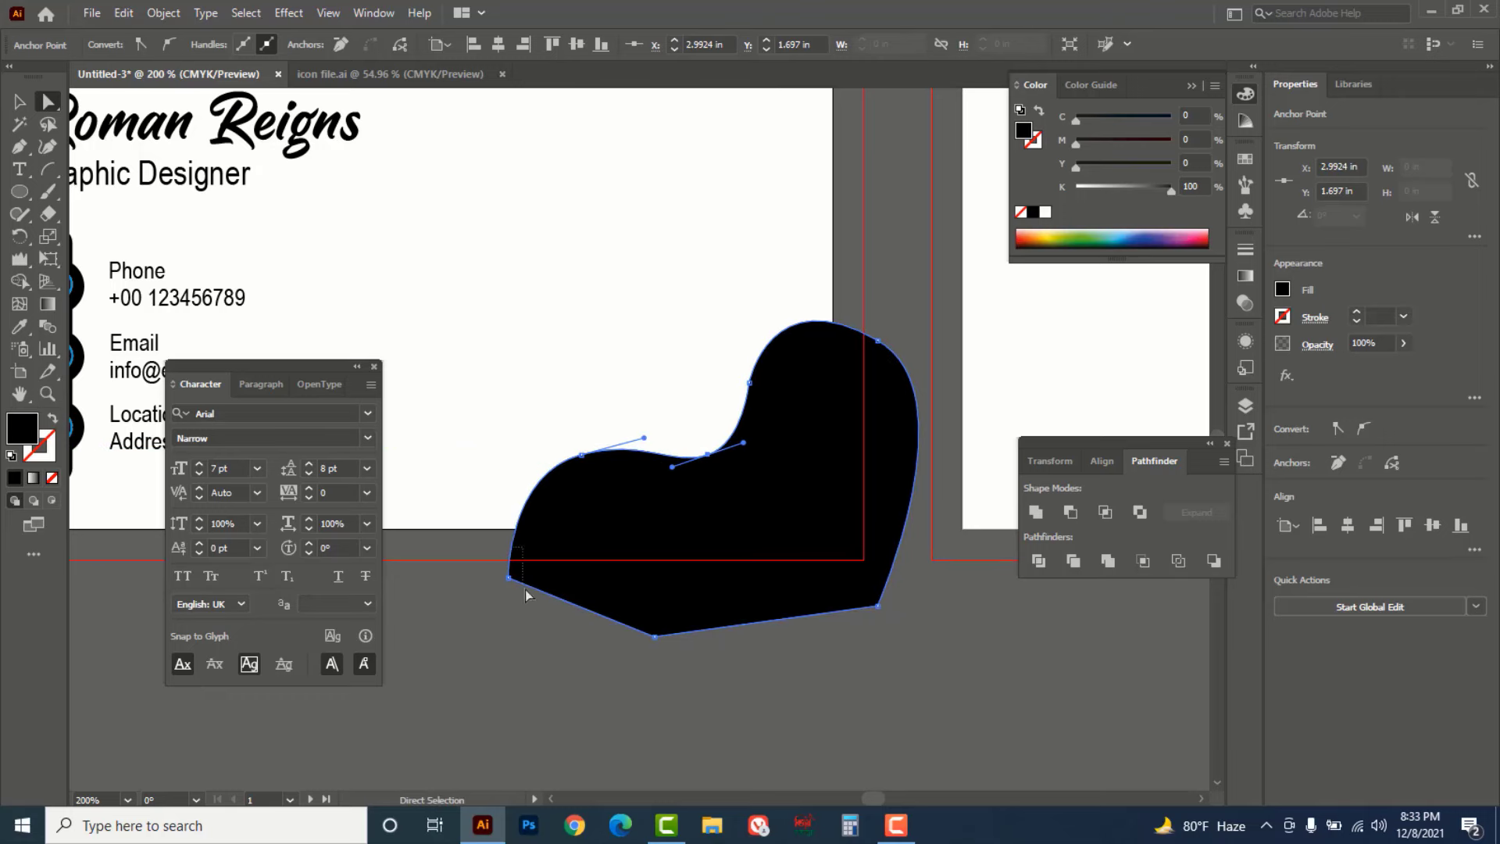
{"action": "left_click_drag", "start_coordinate": [526, 590], "coordinate": [539, 594]}
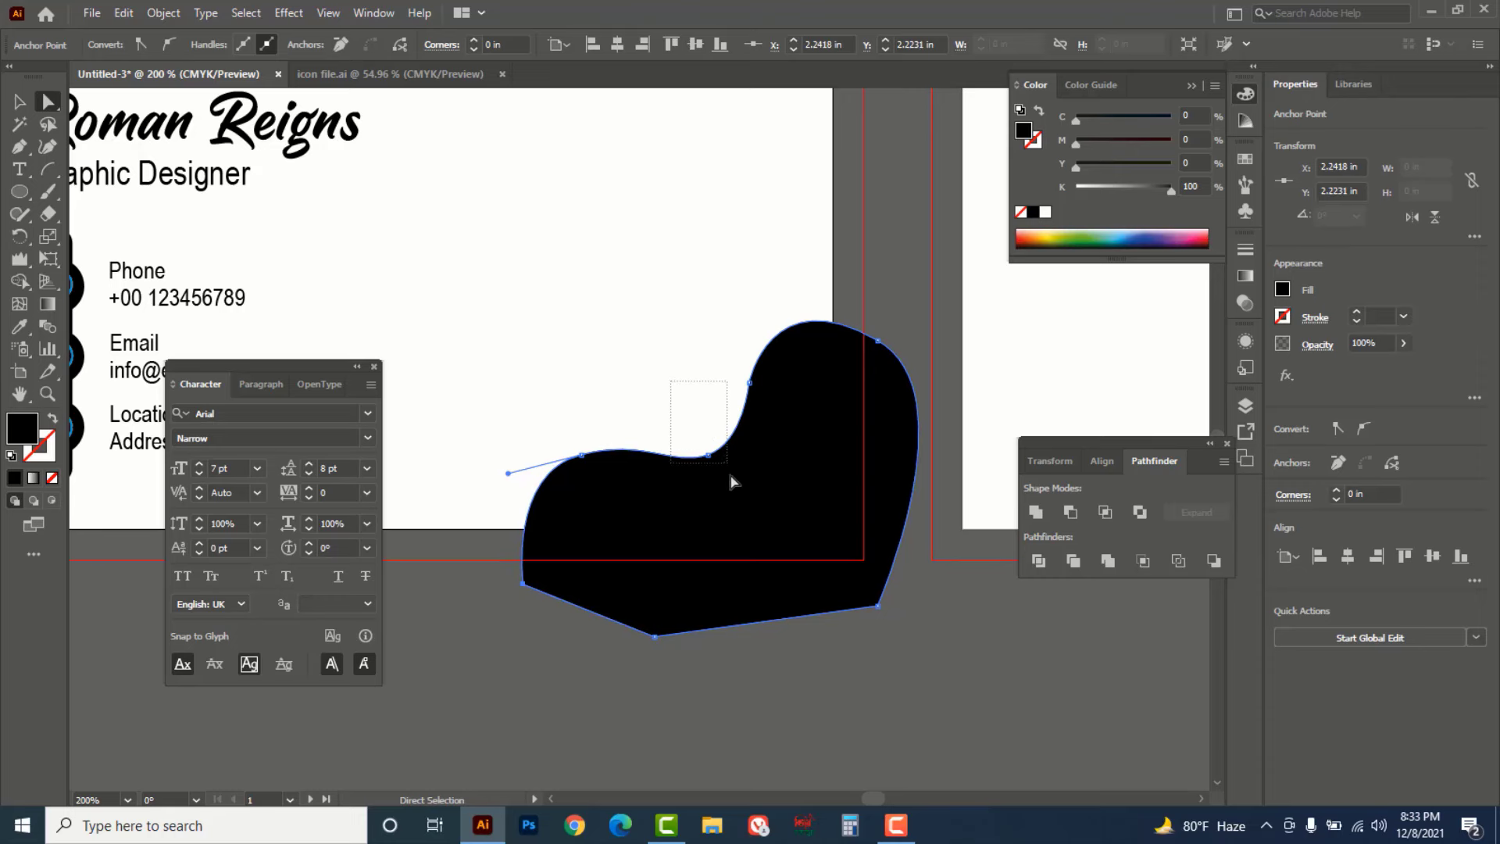
{"action": "left_click_drag", "start_coordinate": [708, 455], "coordinate": [708, 442]}
{"action": "left_click", "coordinate": [790, 669]}
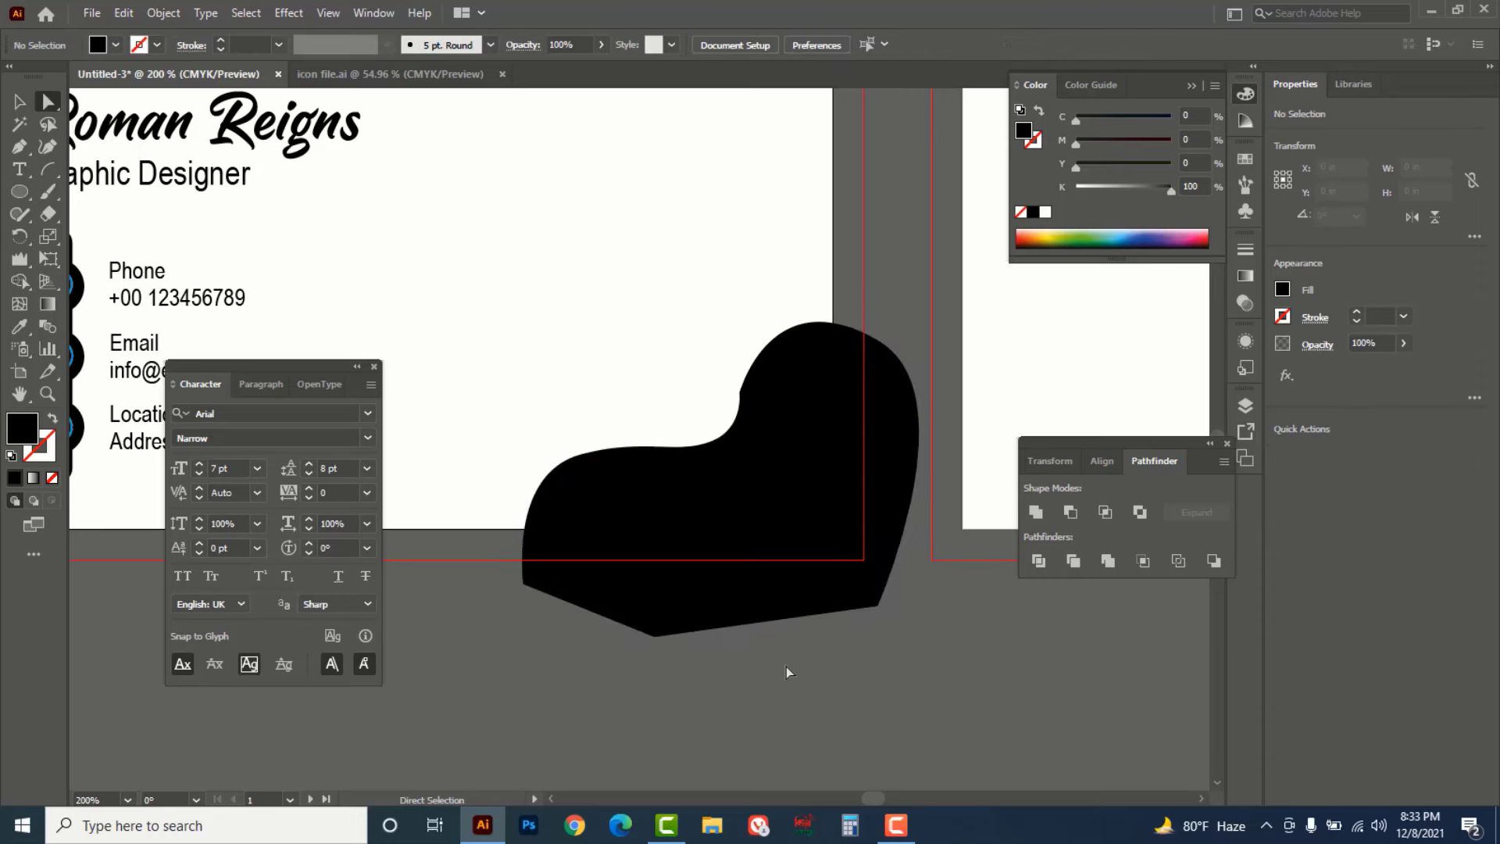
- Draw a black circle about 0.99 in wide at the card's upper right and nudge it upward
{"action": "left_click", "coordinate": [710, 428], "text": "alt"}
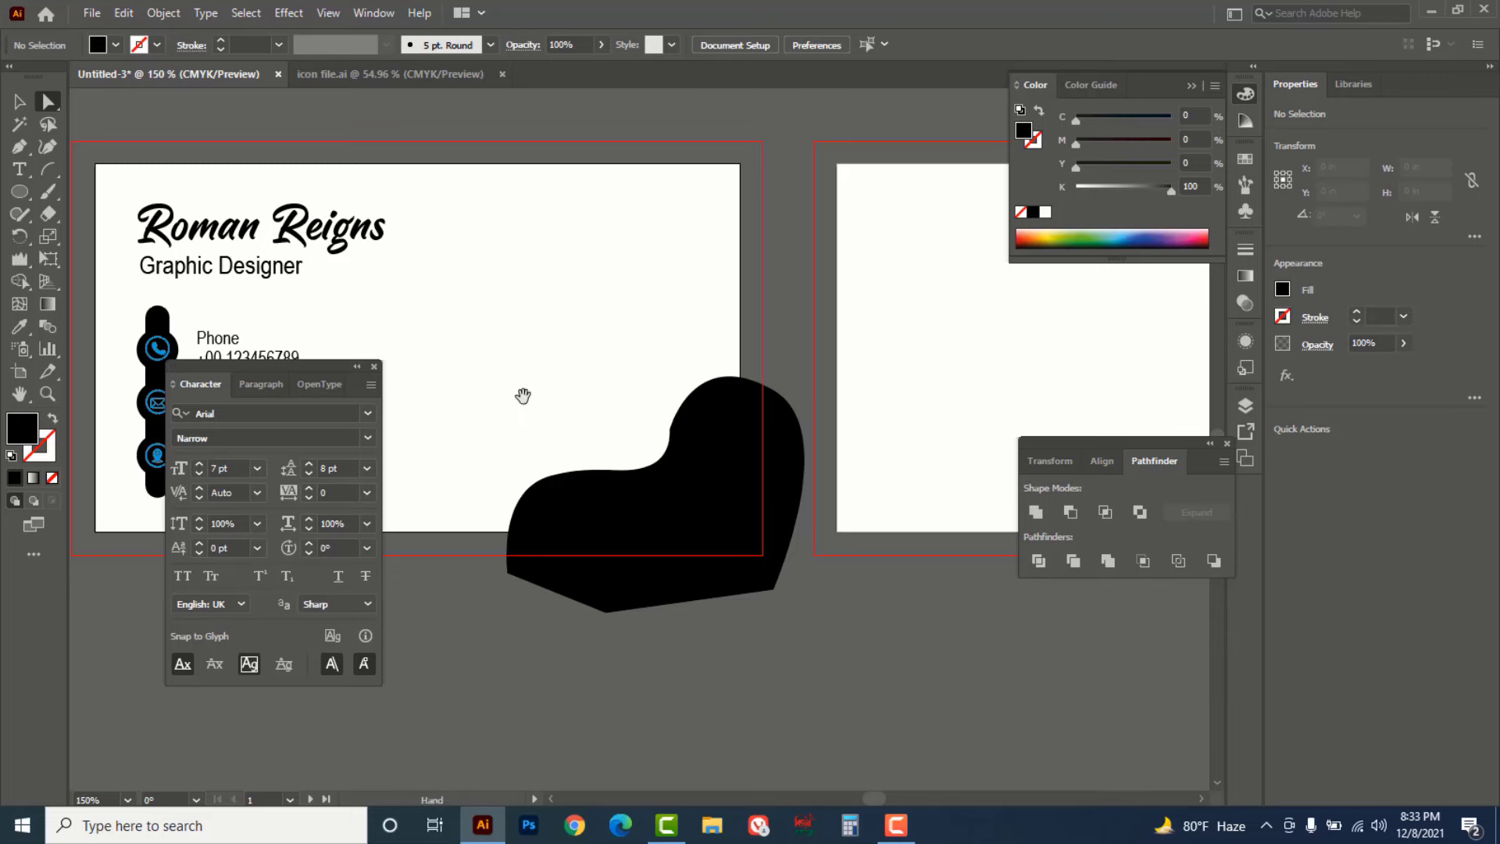
{"action": "scroll", "coordinate": [522, 395], "scroll_direction": "left", "scroll_amount": 5}
{"action": "left_click_drag", "start_coordinate": [21, 196], "coordinate": [124, 238]}
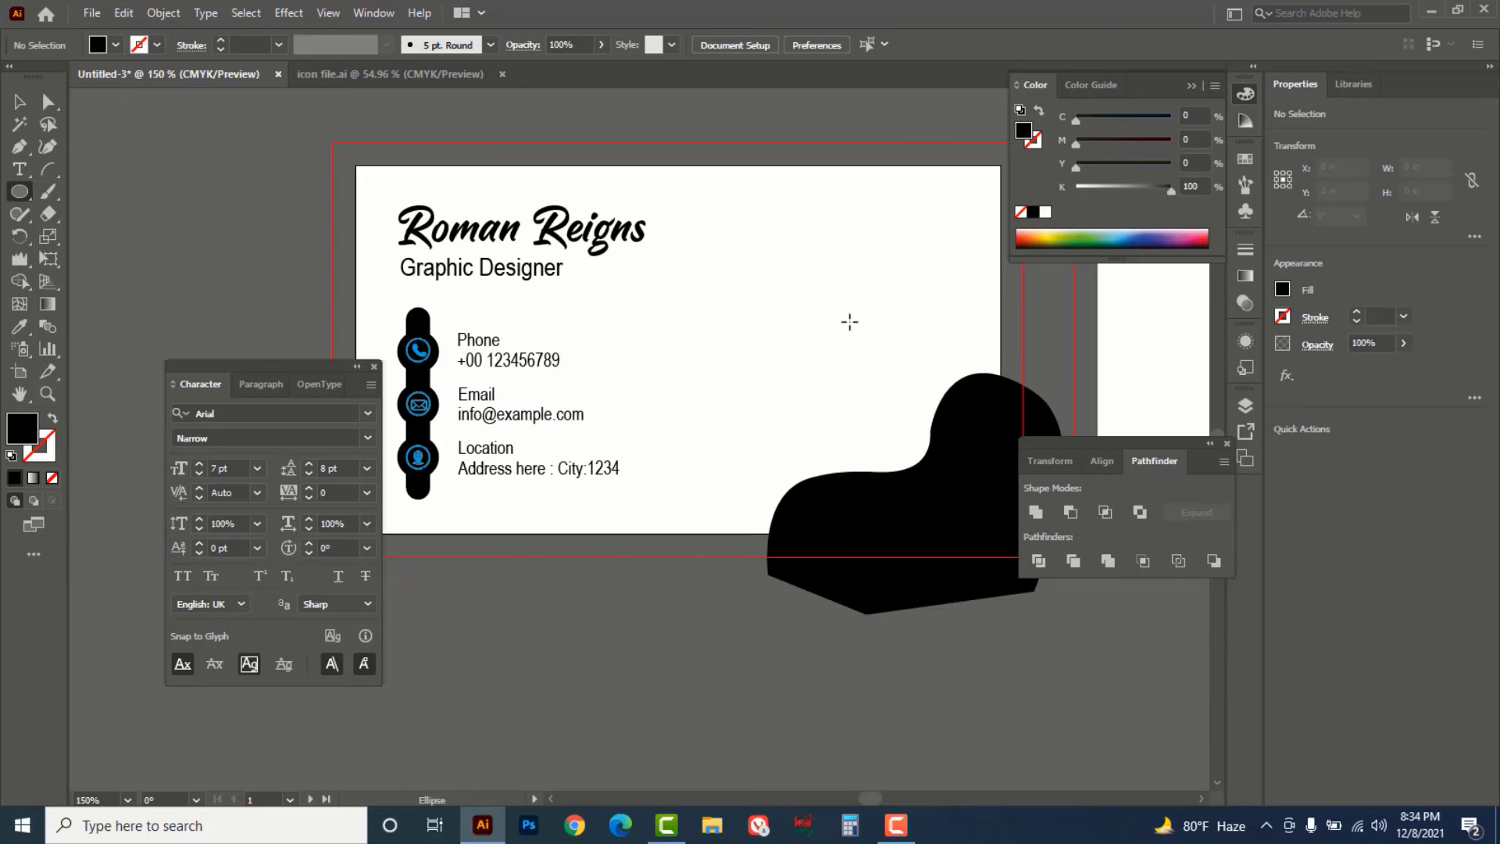
{"action": "left_click_drag", "start_coordinate": [850, 321], "coordinate": [911, 402]}
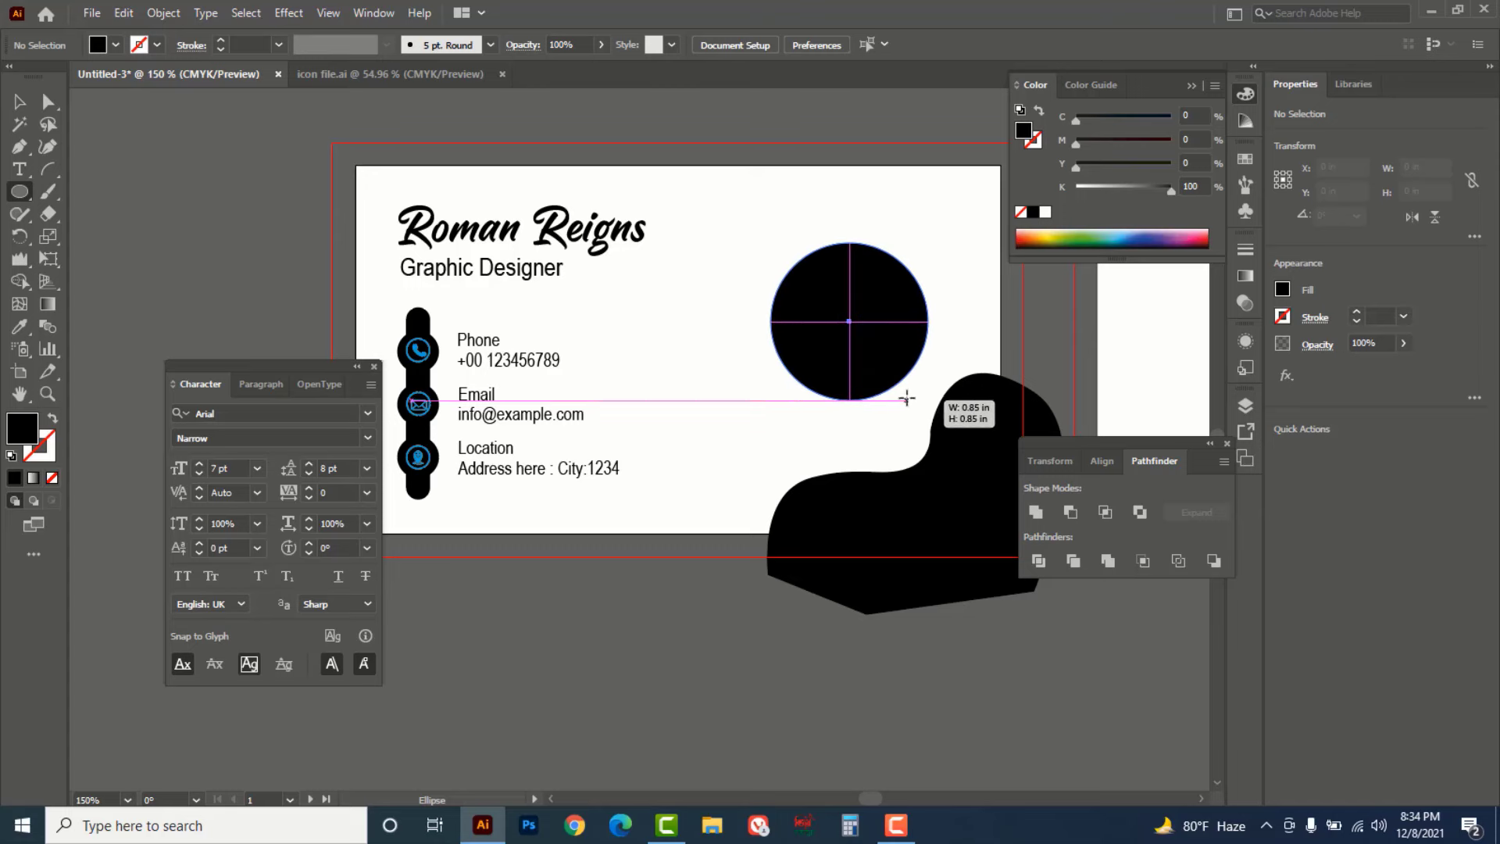
{"action": "left_click_drag", "start_coordinate": [911, 402], "coordinate": [937, 408]}
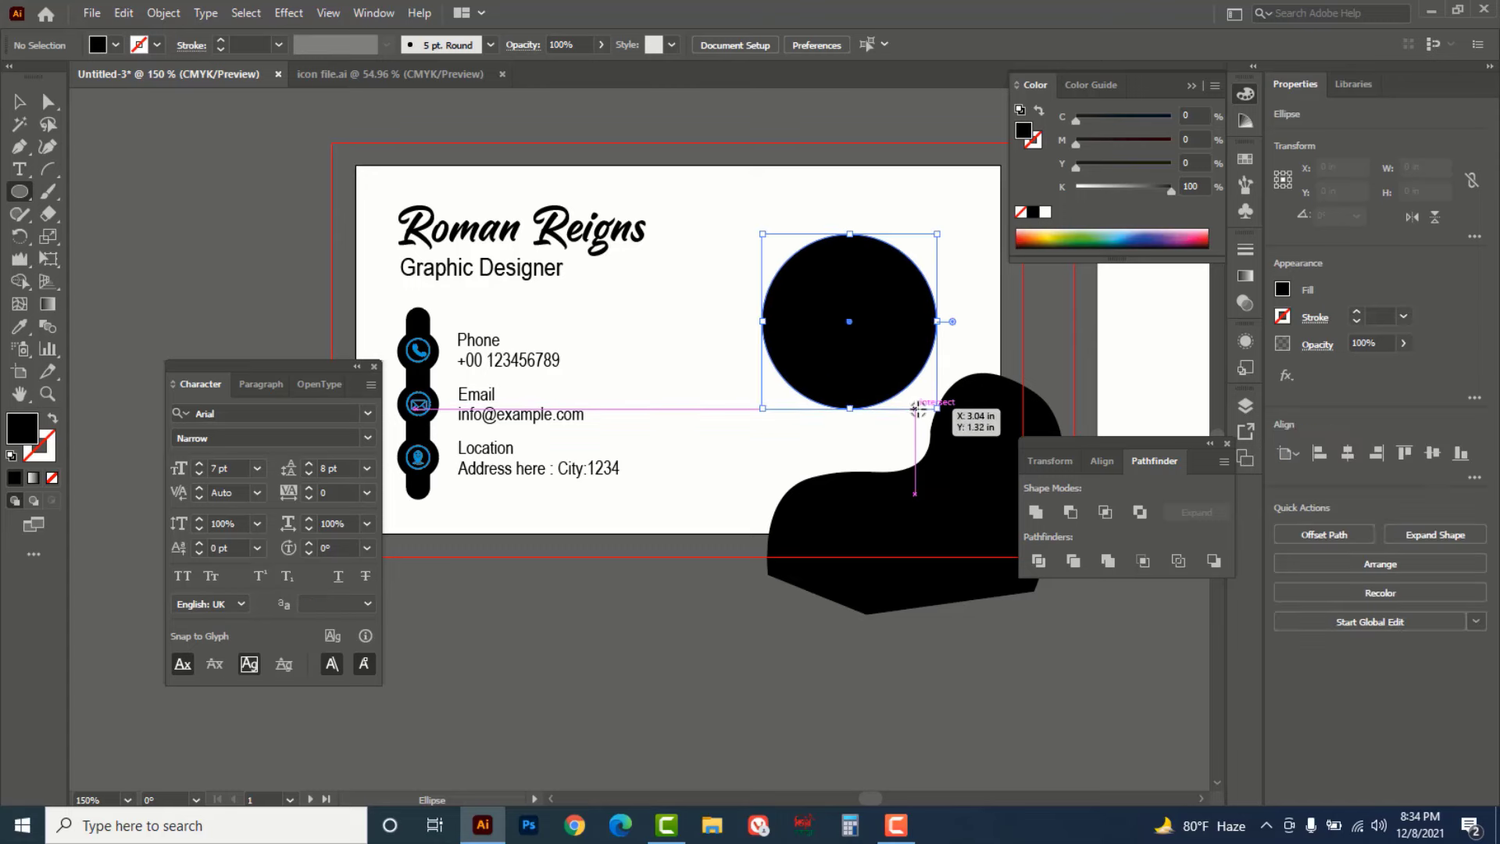
{"action": "left_click_drag", "start_coordinate": [762, 234], "coordinate": [753, 226]}
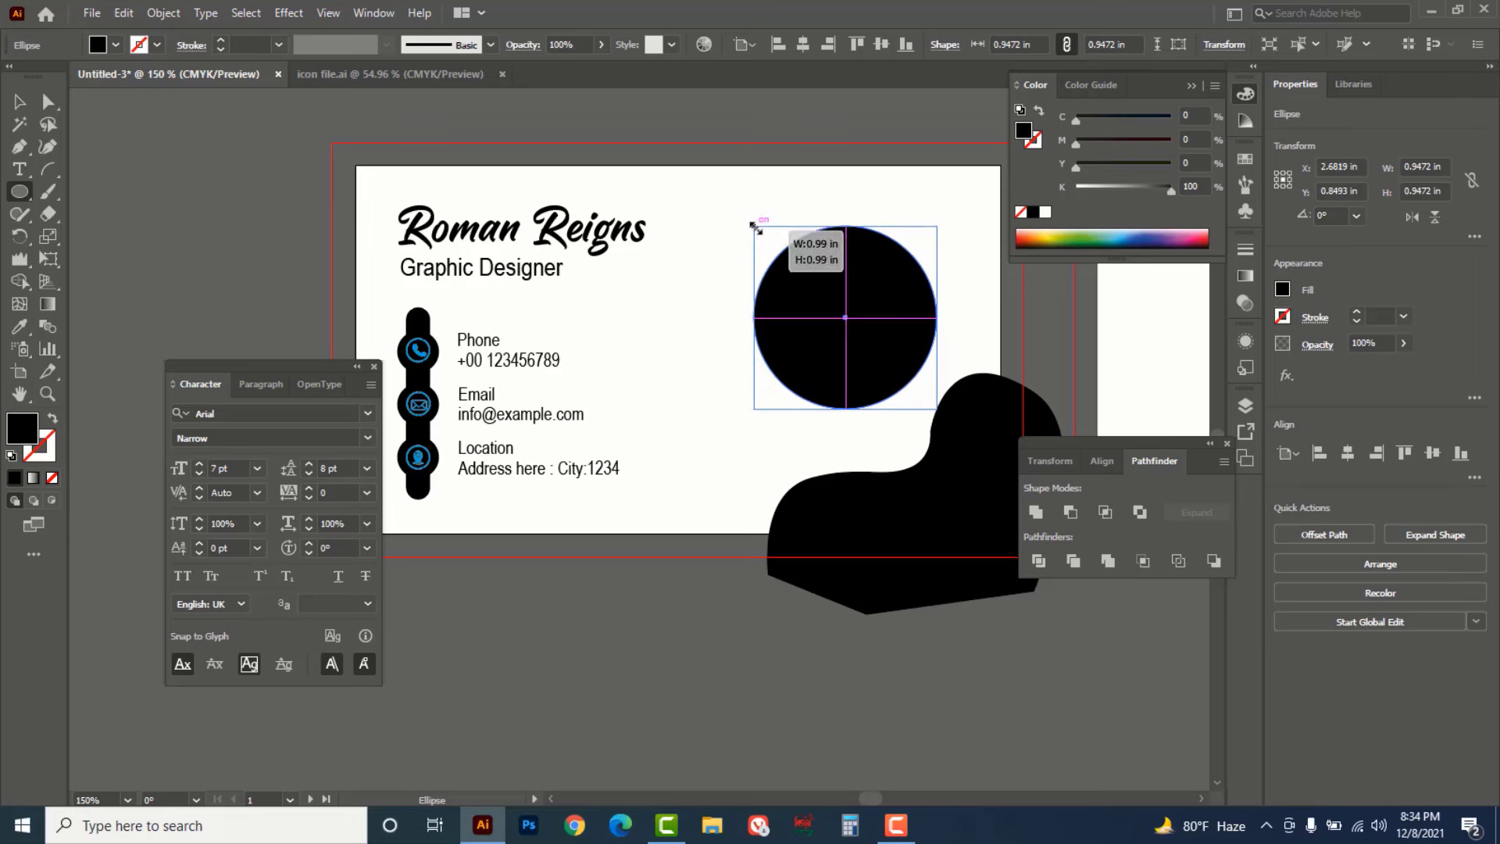
{"action": "key", "text": "Up"}
{"action": "key", "text": "Up"}
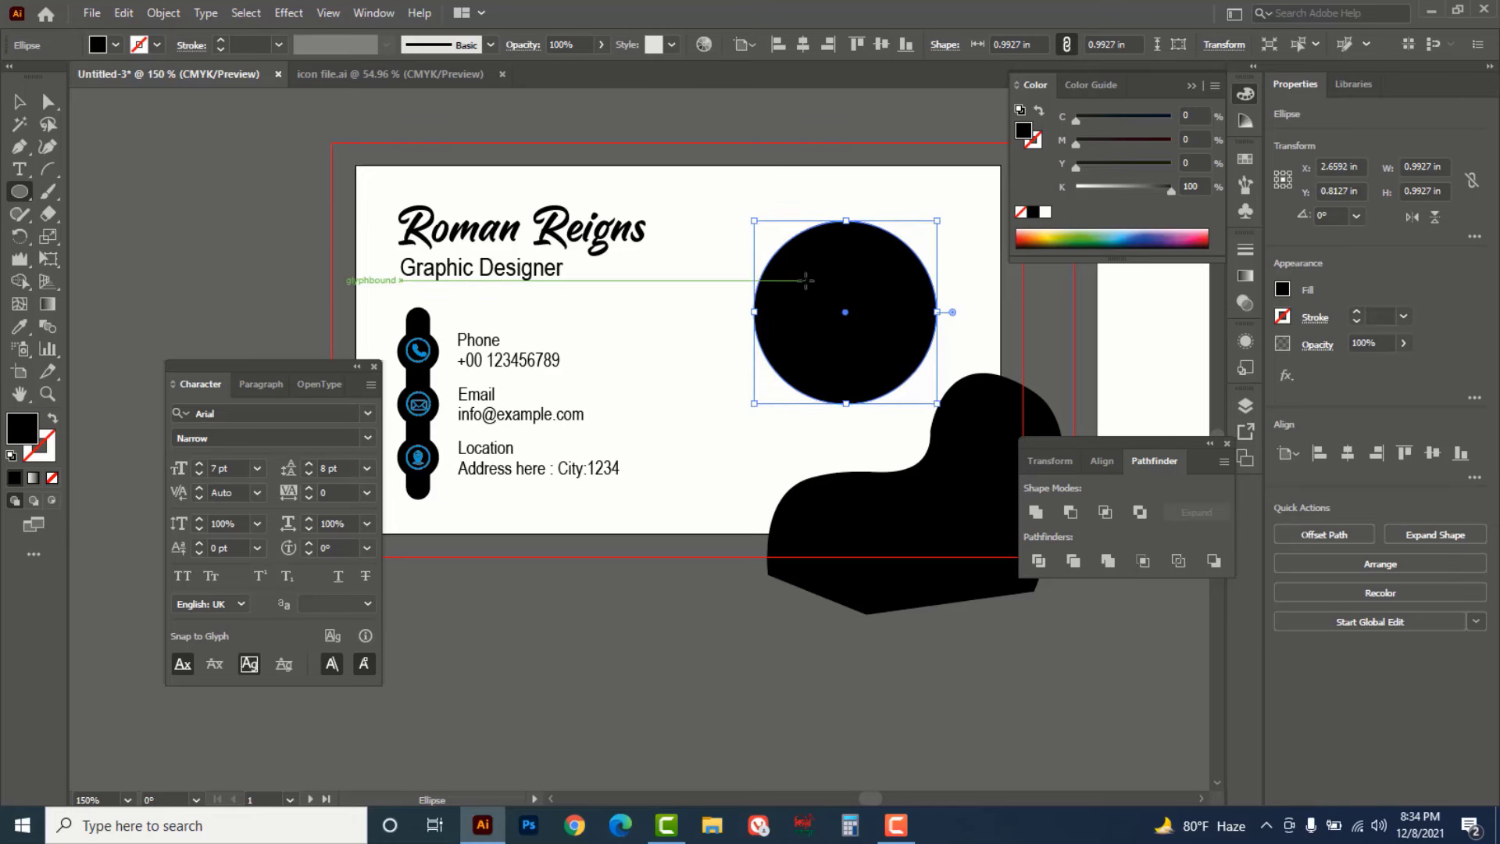
{"action": "key", "text": "Up"}
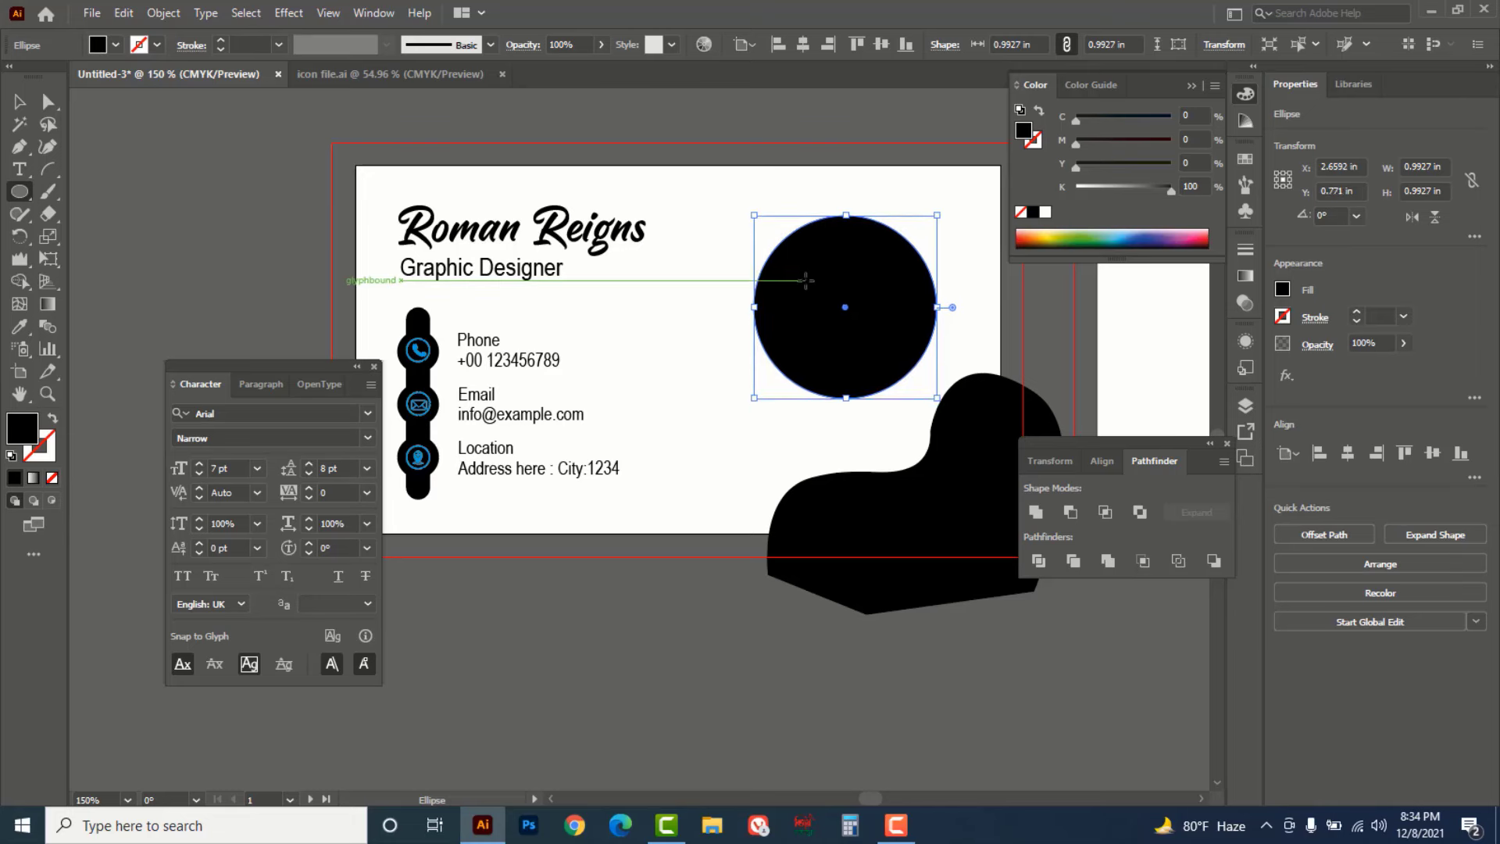
{"action": "key", "text": "v"}
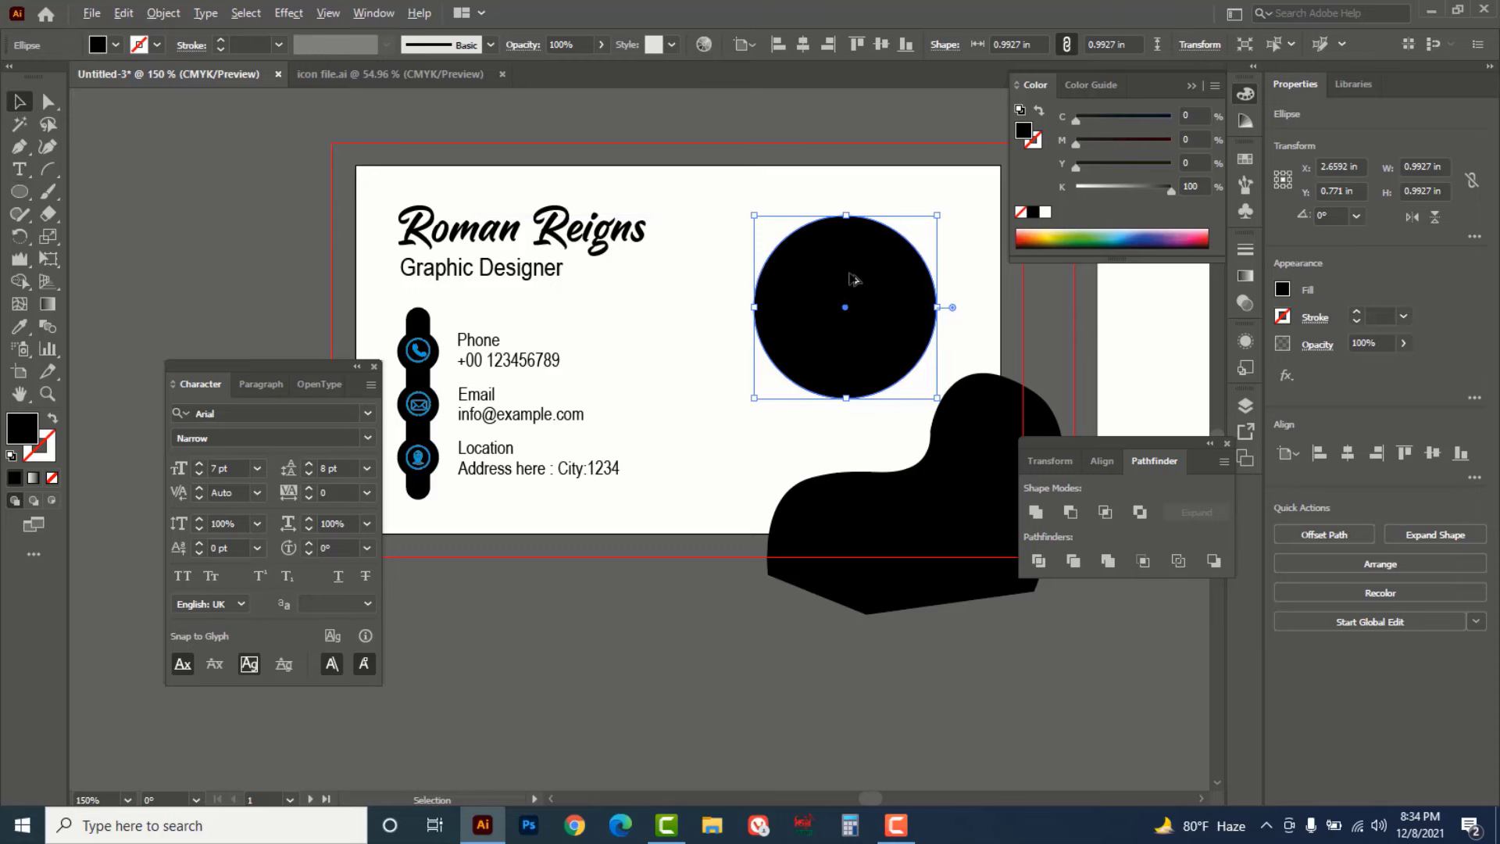
- Duplicate the circle slightly to the right and give the copy an orange-yellow fill
{"action": "left_click_drag", "start_coordinate": [853, 279], "coordinate": [878, 279]}
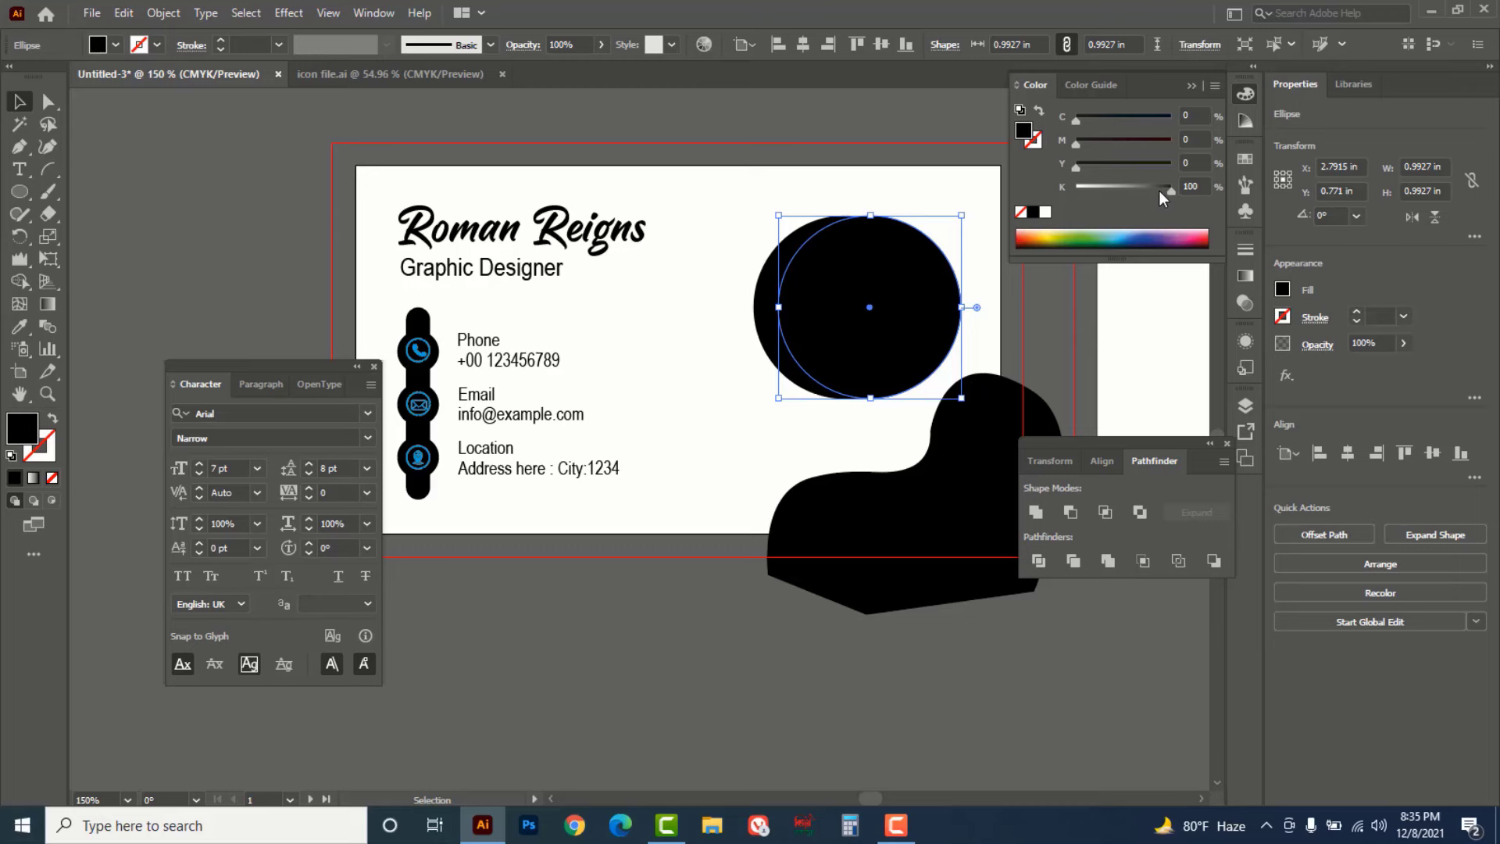
{"action": "mouse_move", "coordinate": [1159, 191]}
{"action": "left_mouse_down"}
{"action": "mouse_move", "coordinate": [1060, 178]}
{"action": "mouse_move", "coordinate": [1191, 162]}
{"action": "left_mouse_up"}
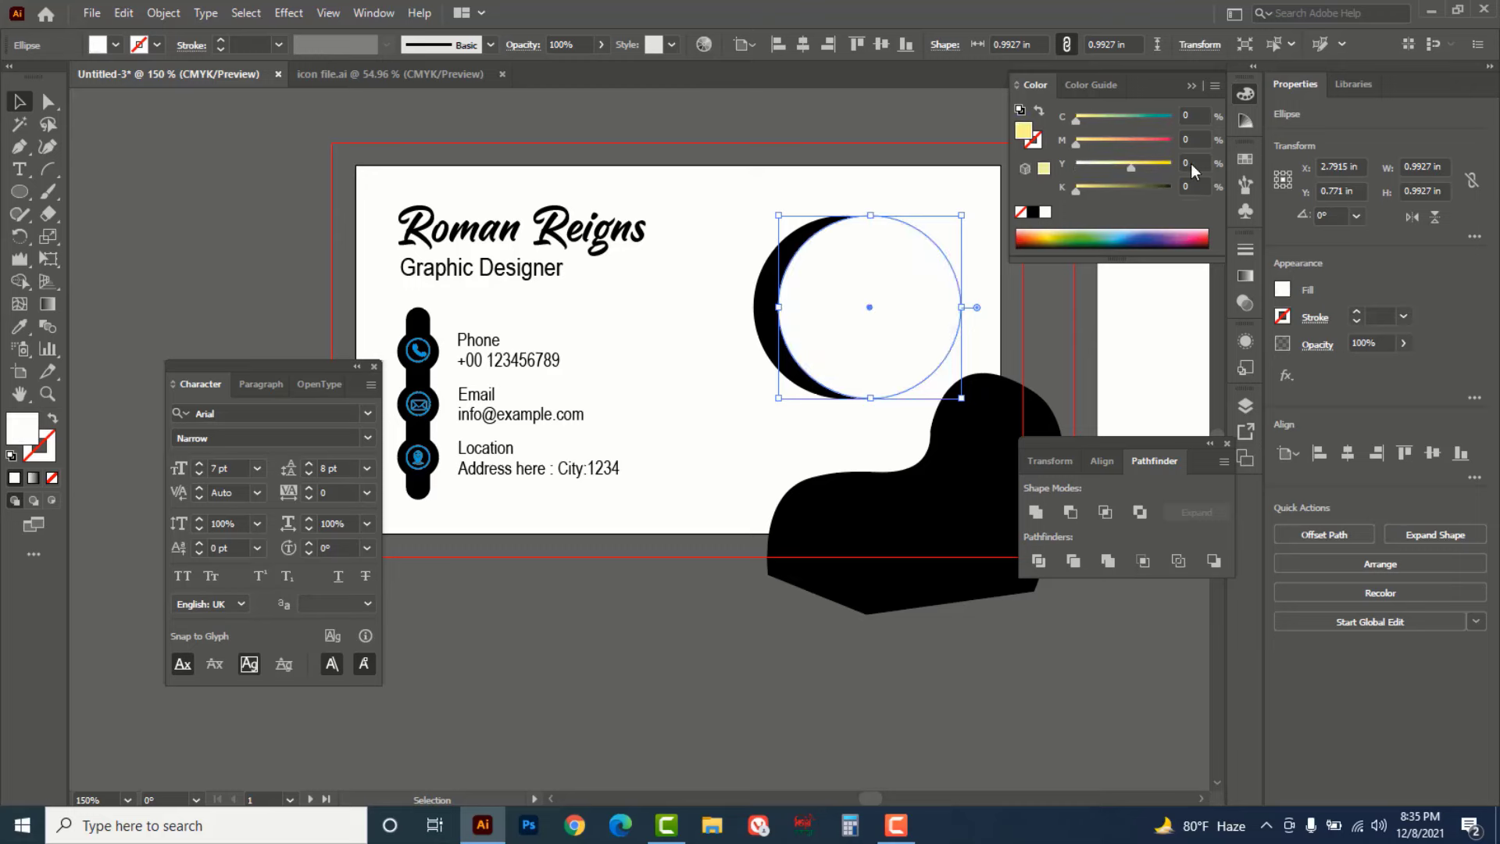
{"action": "left_click", "coordinate": [1092, 144]}
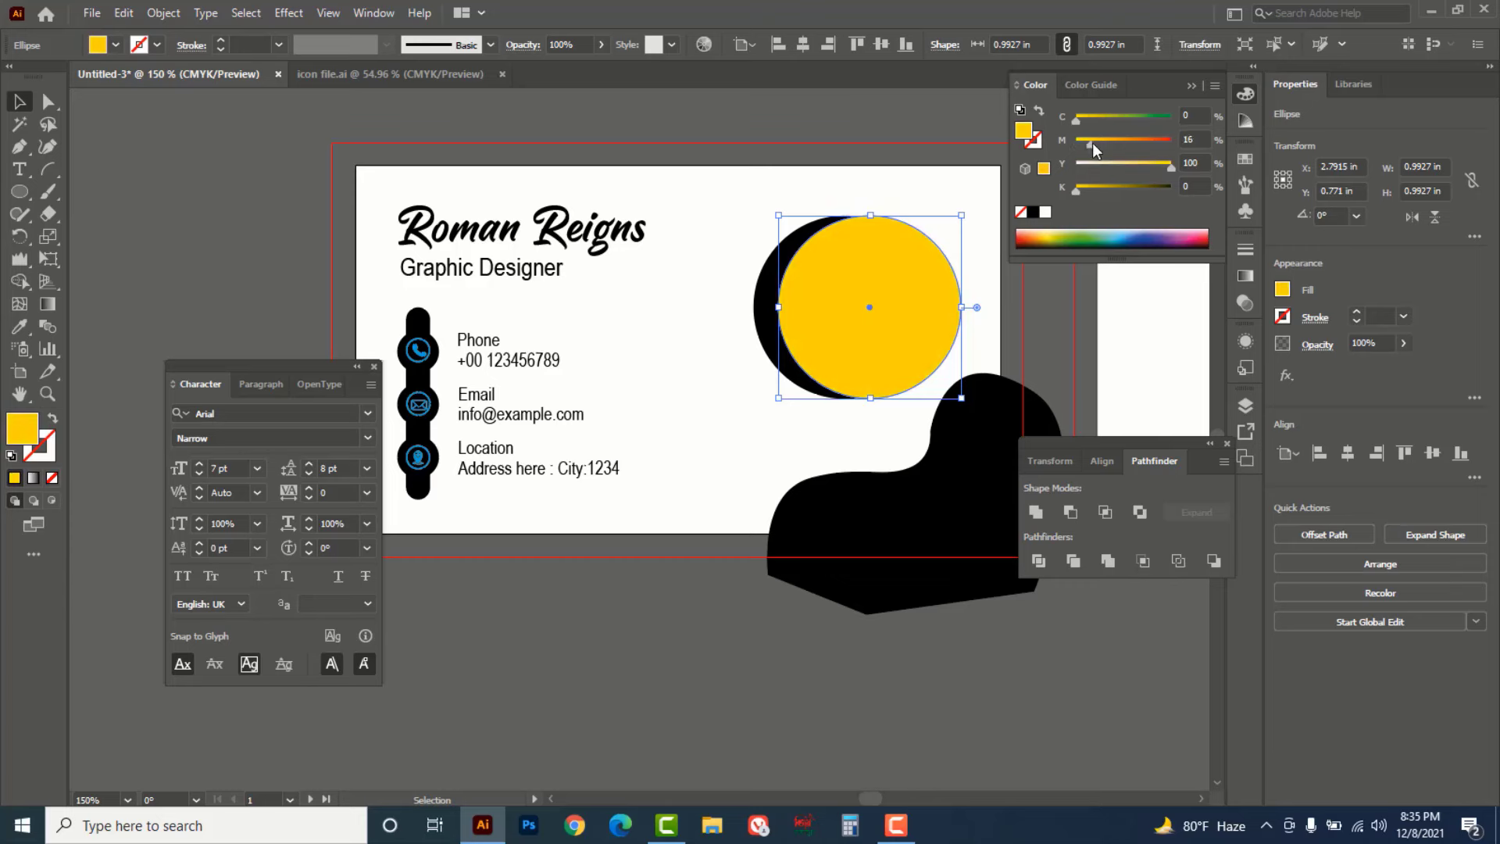
- Bring the black circle in front of the yellow copy, leaving a yellow crescent edge
{"action": "left_click_drag", "start_coordinate": [794, 295], "coordinate": [770, 295]}
{"action": "left_click", "coordinate": [764, 305]}
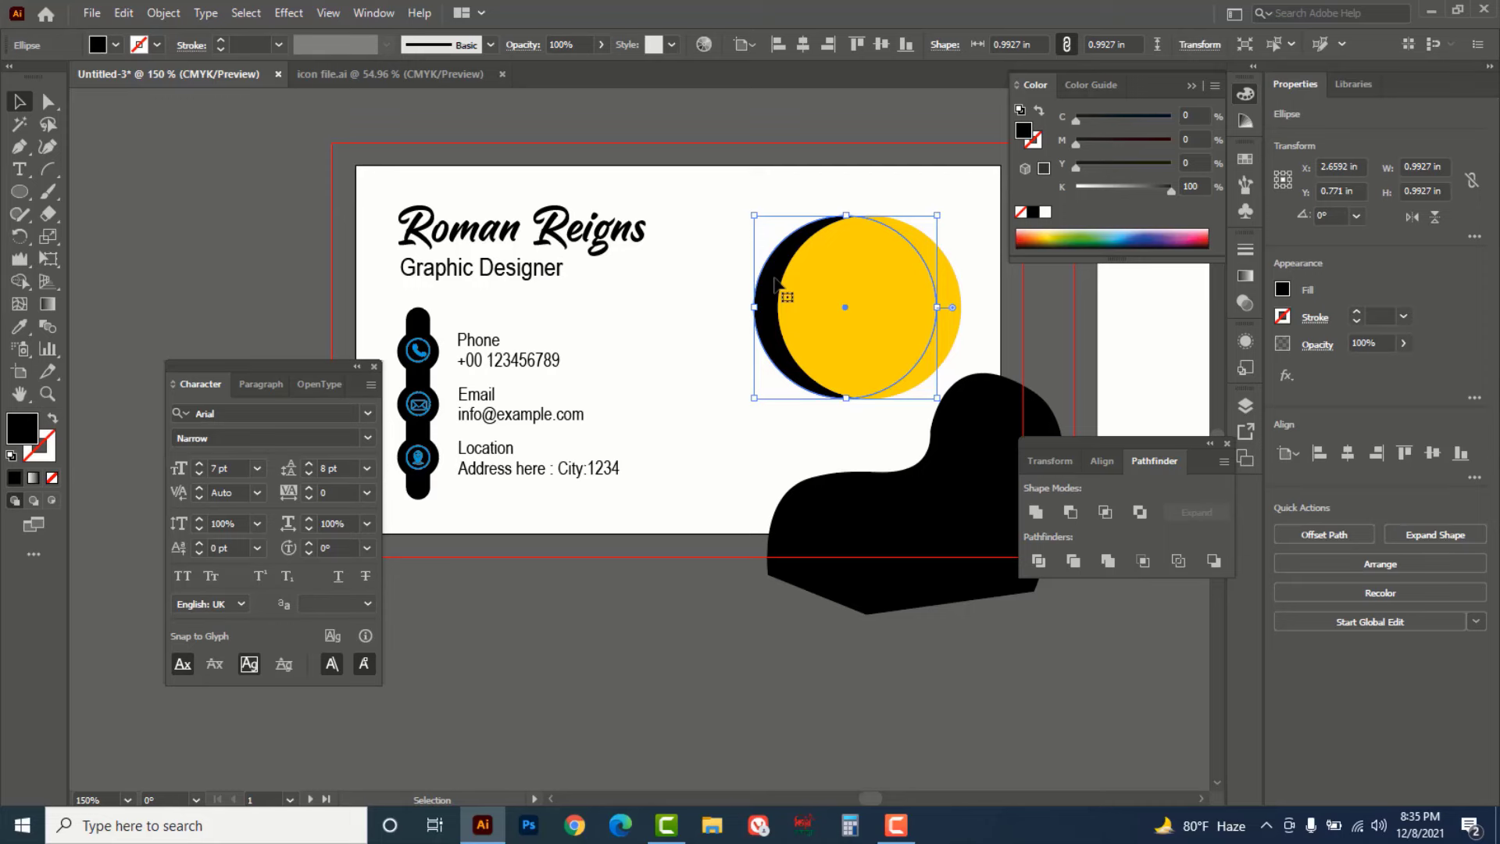
{"action": "right_click", "coordinate": [778, 286]}
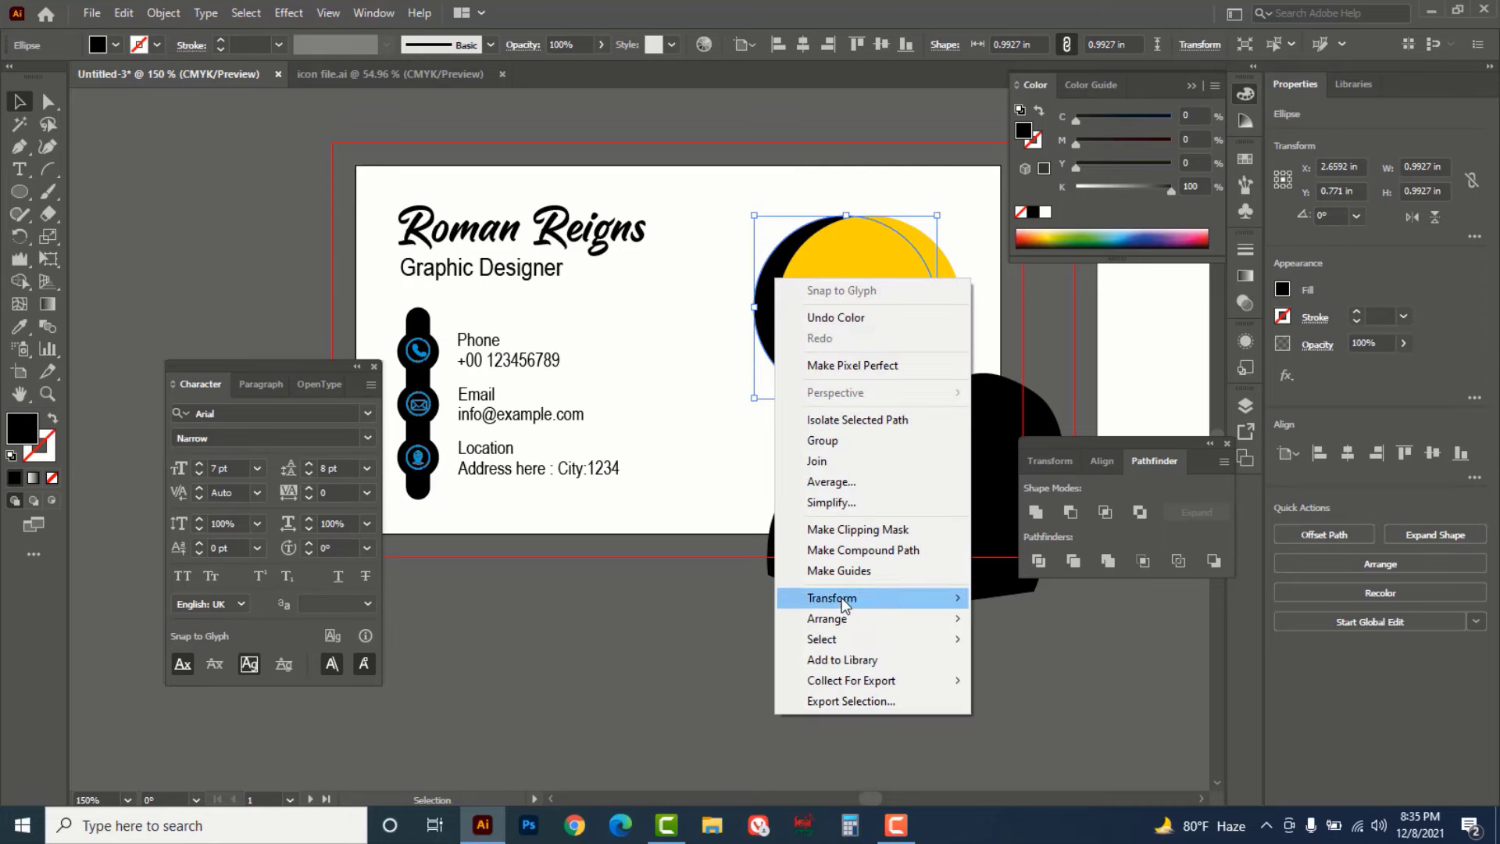
{"action": "mouse_move", "coordinate": [827, 617]}
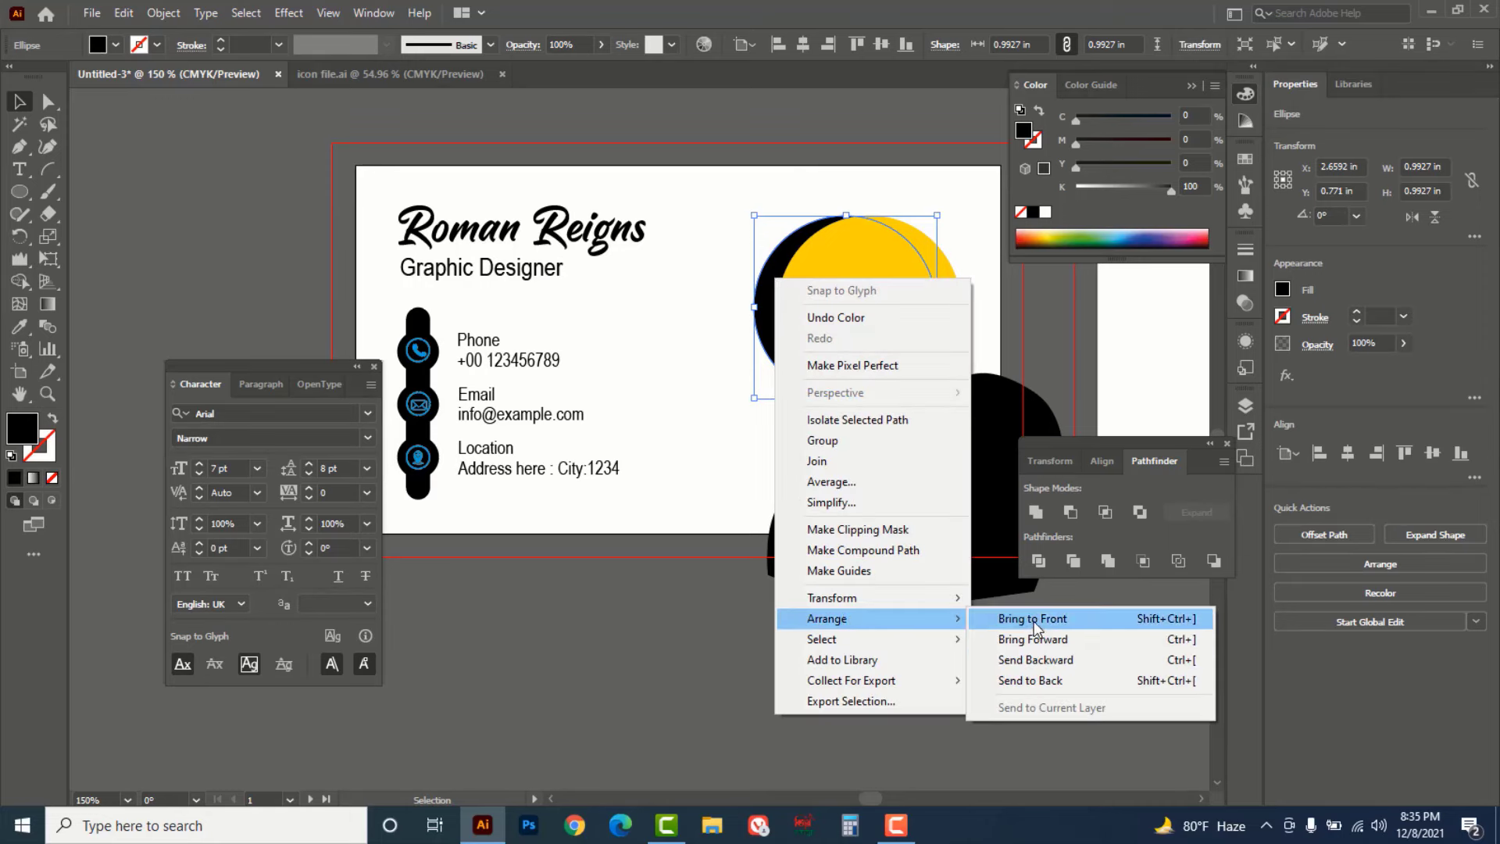
{"action": "left_click", "coordinate": [1034, 618]}
{"action": "left_click", "coordinate": [696, 309]}
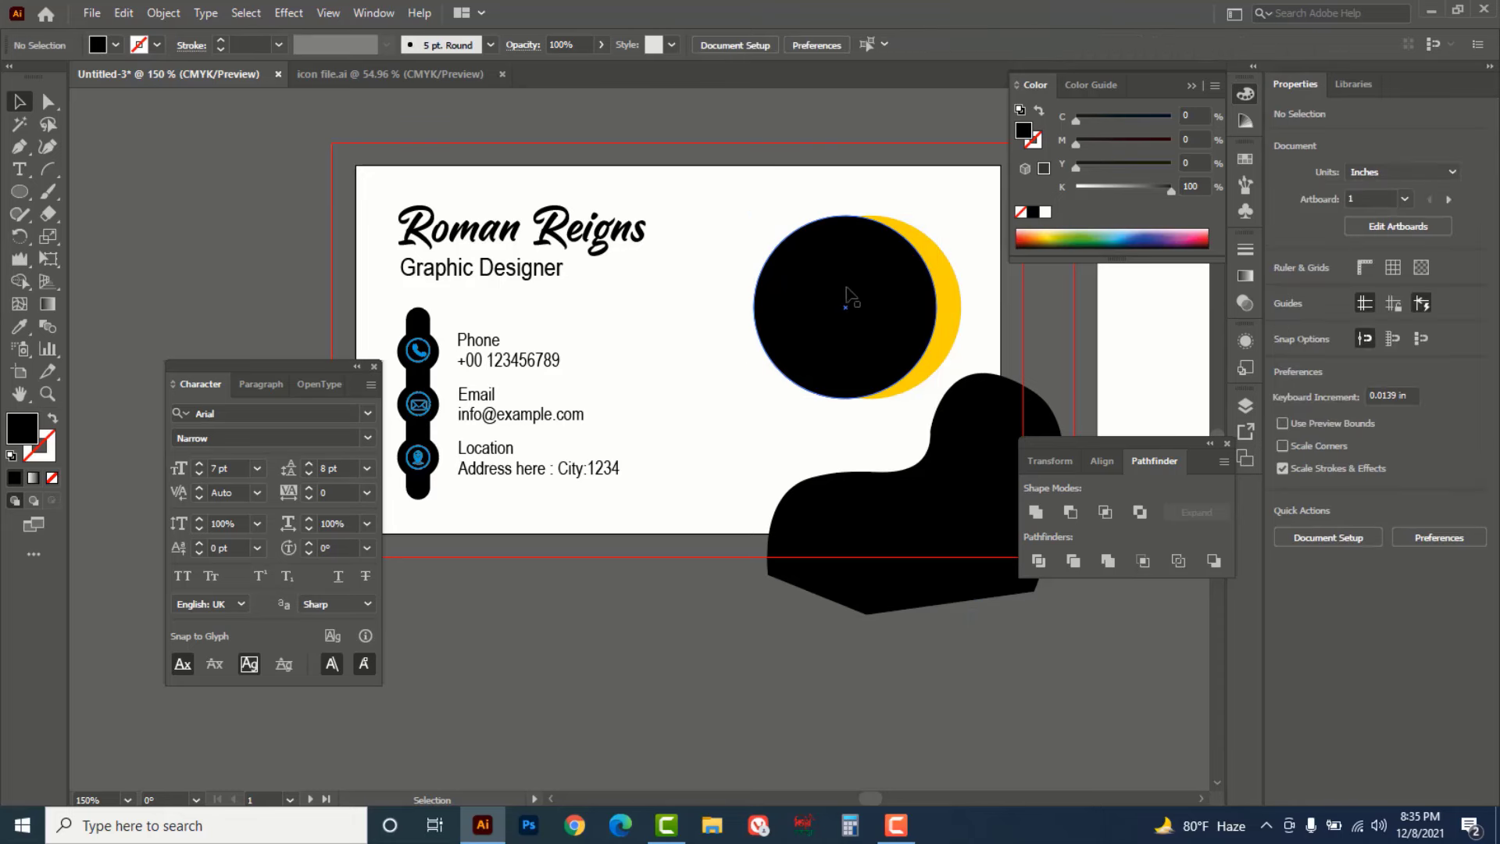
- Open pic.jpg and select its photo for copying
{"action": "left_click", "coordinate": [93, 12]}
{"action": "left_click", "coordinate": [120, 76]}
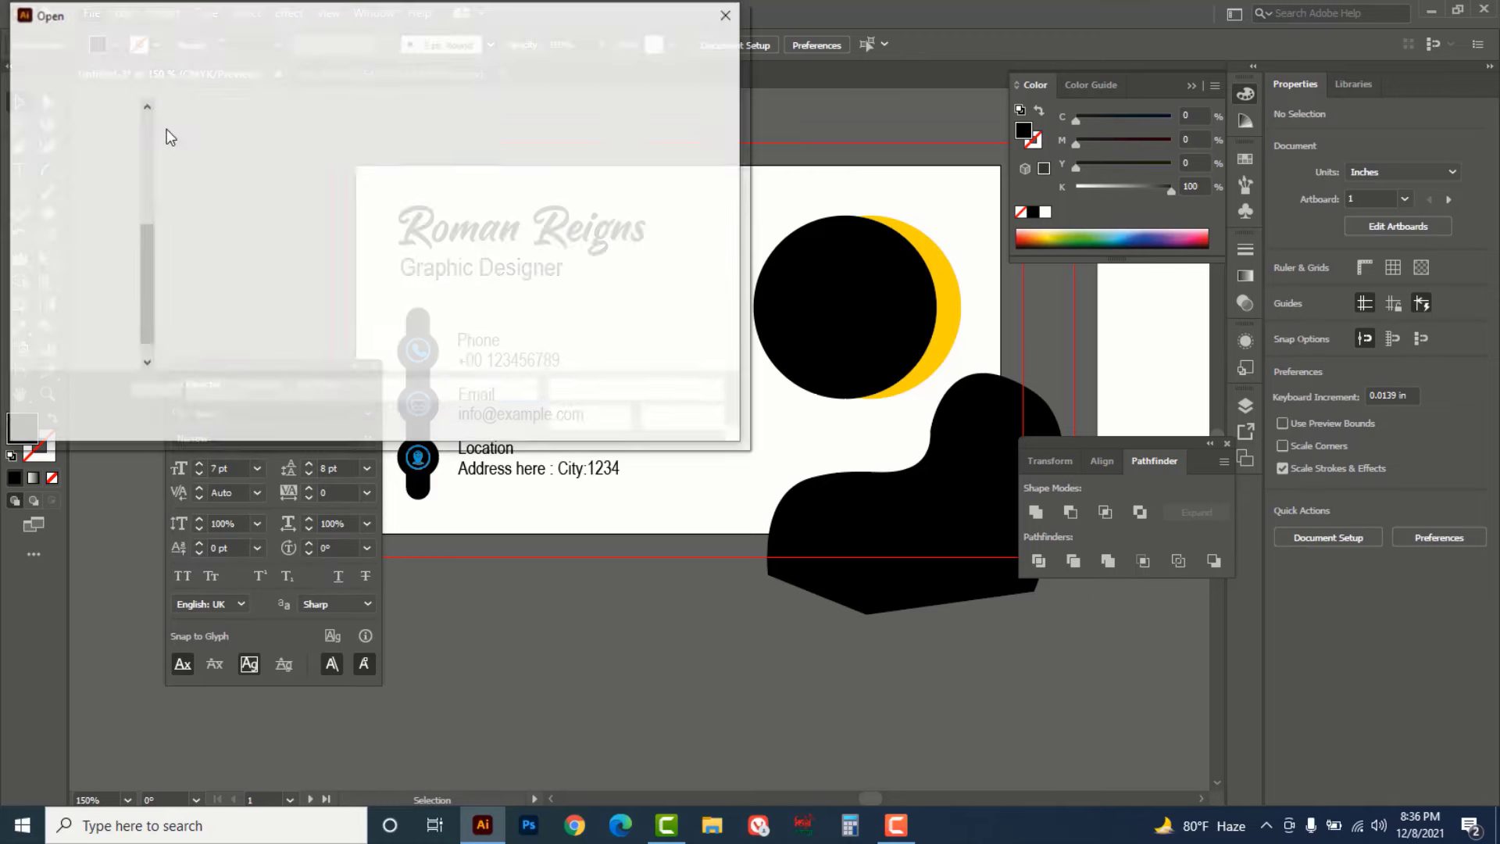
{"action": "left_click", "coordinate": [336, 156]}
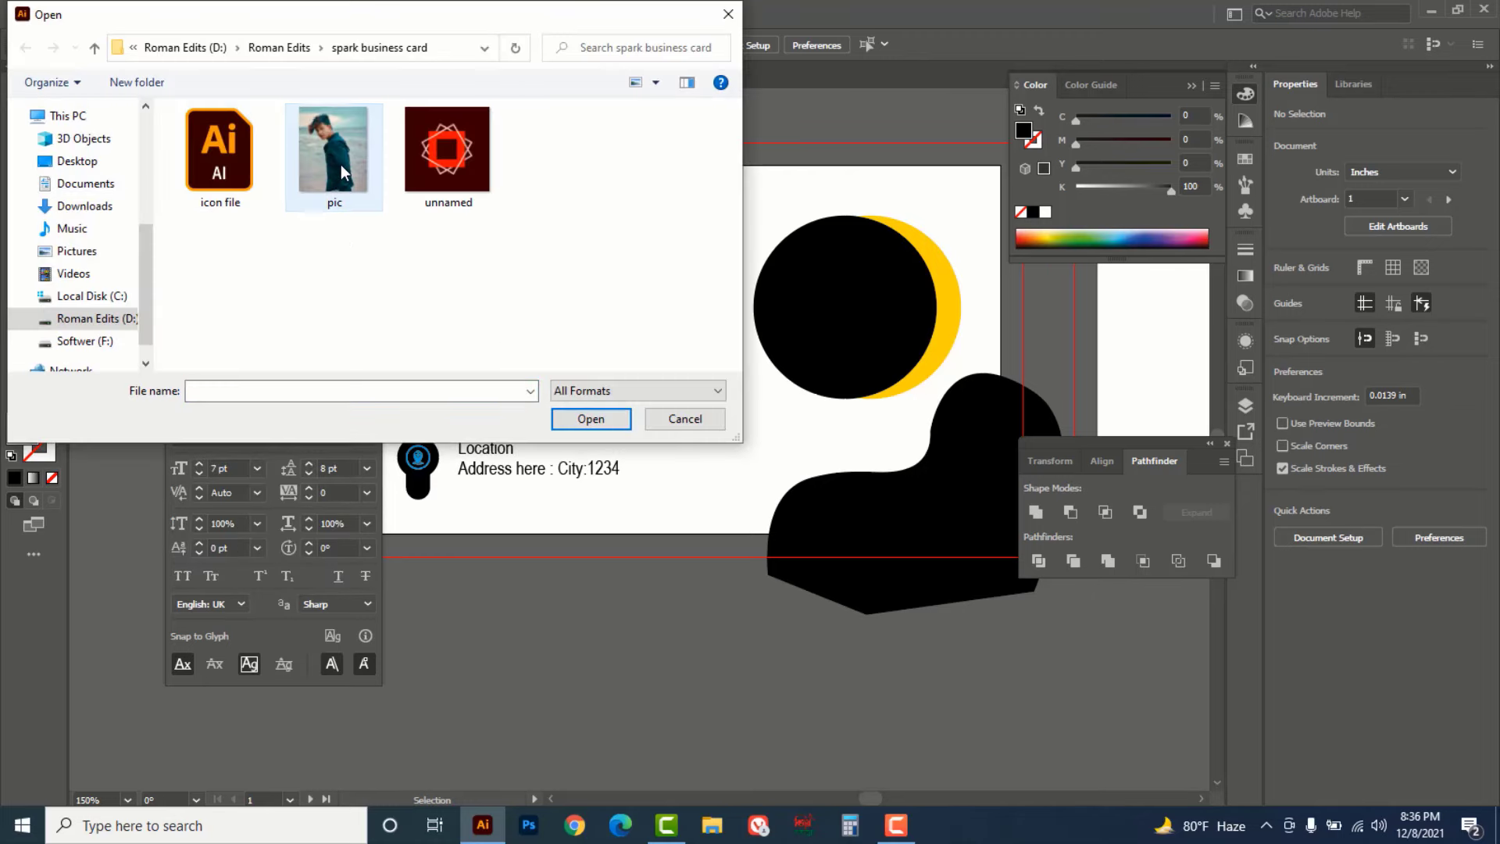
{"action": "left_click", "coordinate": [590, 420]}
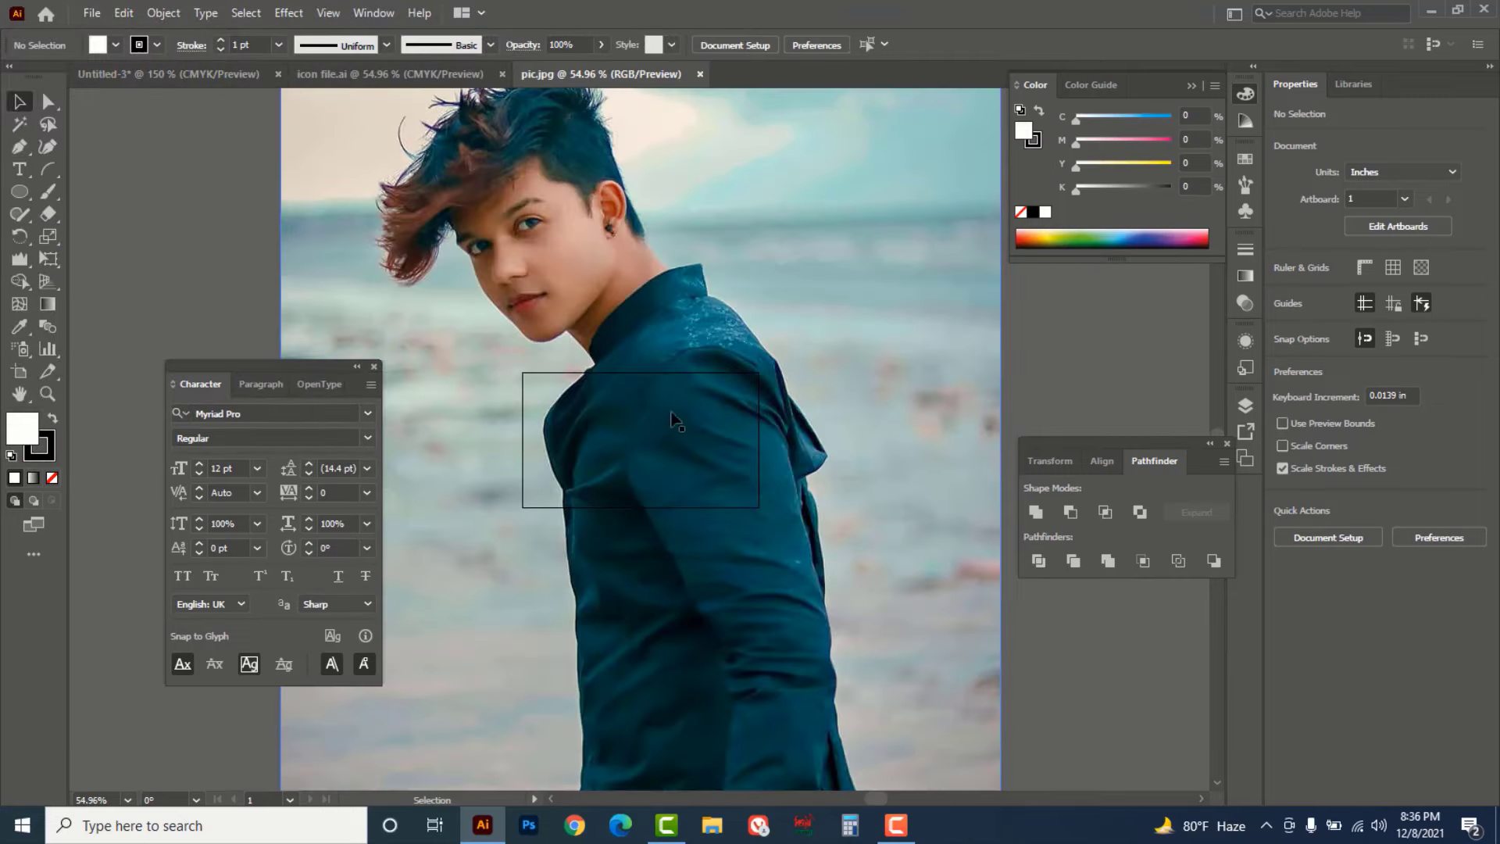
{"action": "left_click", "coordinate": [670, 293]}
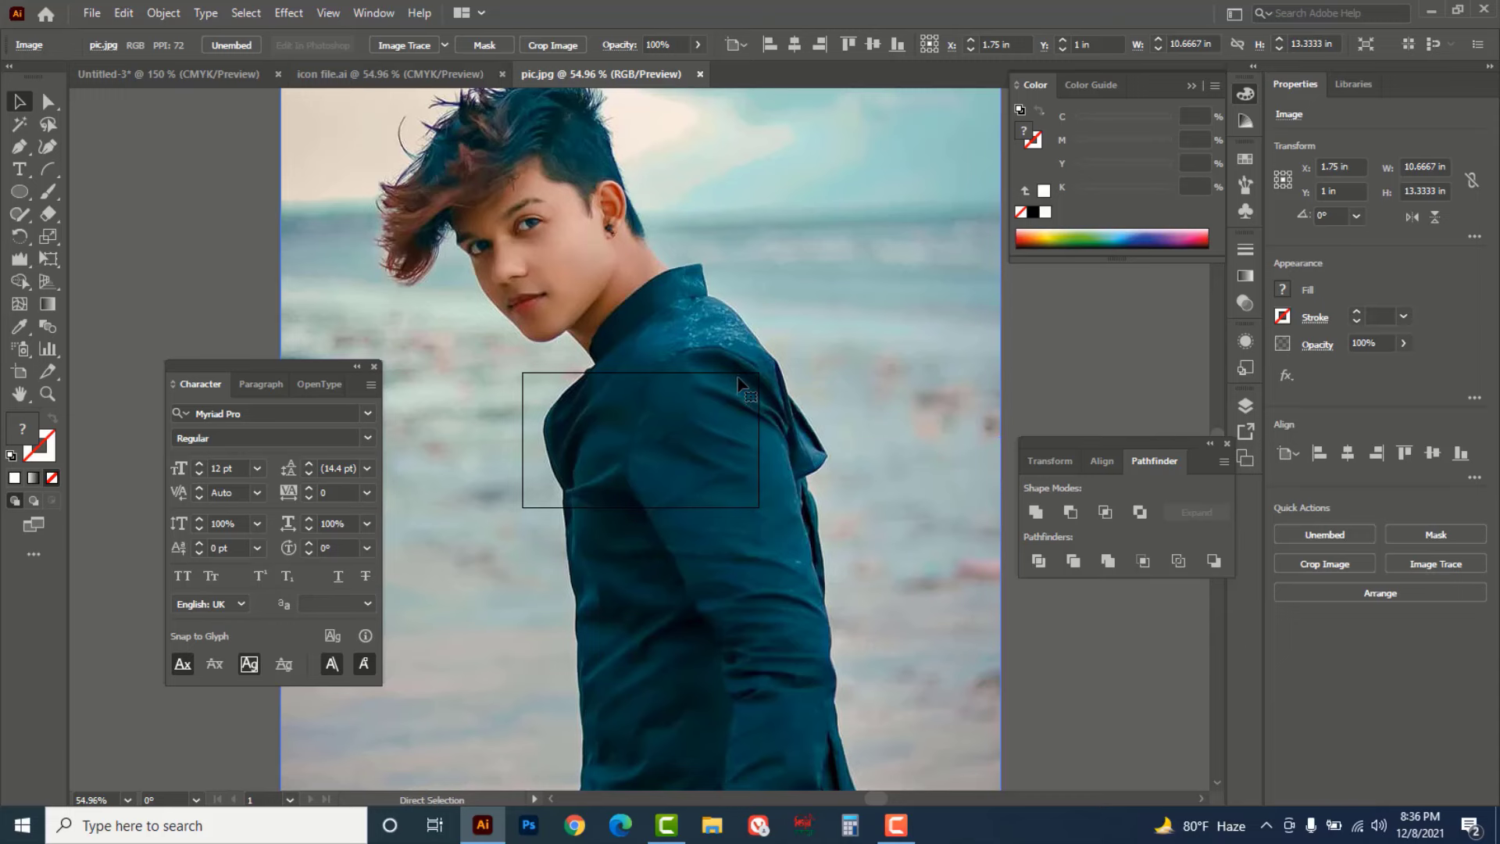
- Paste the photo into the business card and shrink it toward card size
{"action": "left_click", "coordinate": [164, 72]}
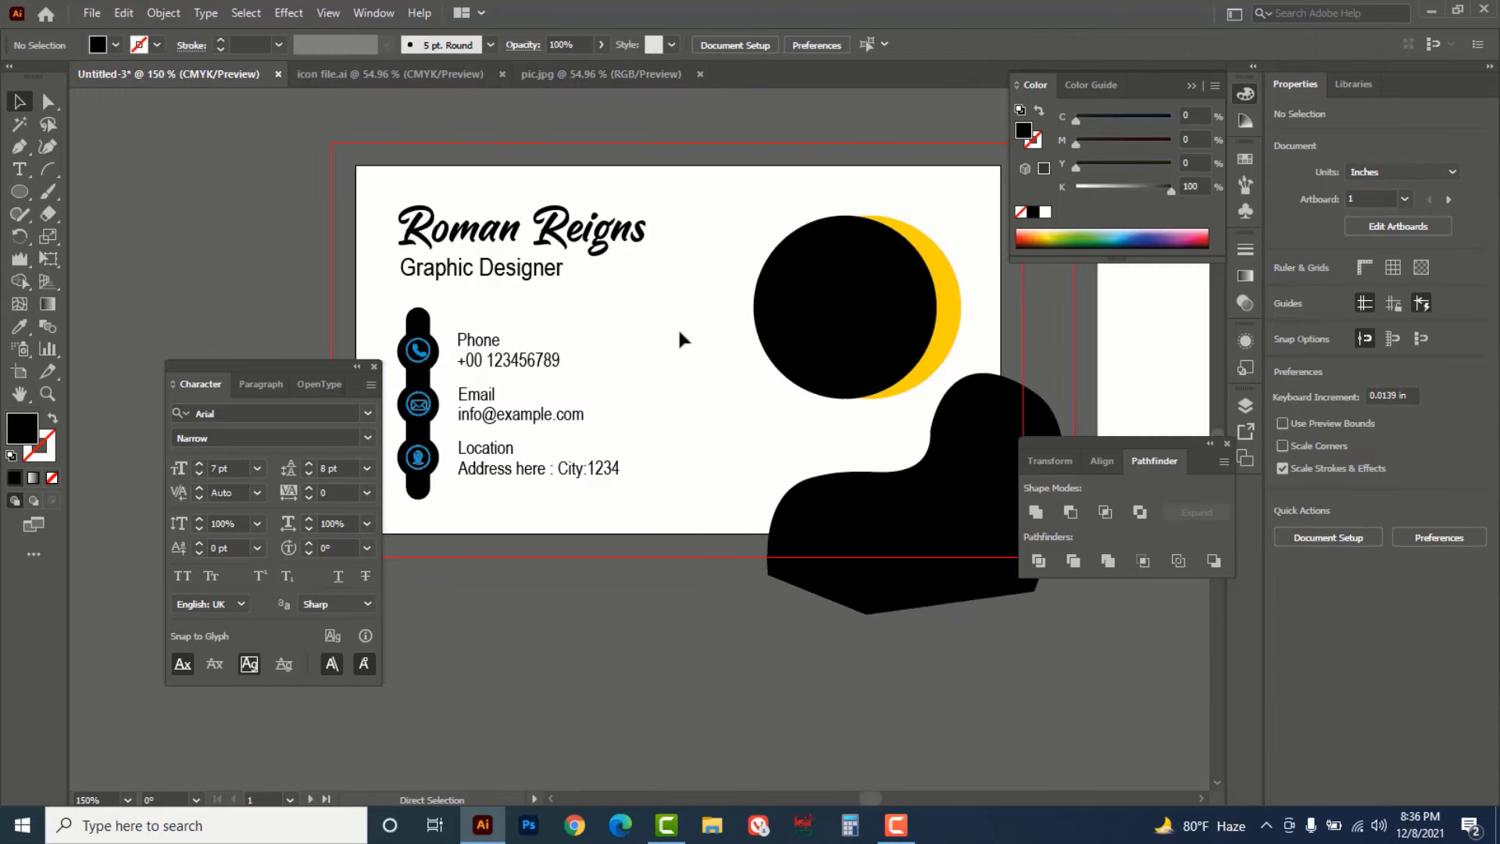
{"action": "key", "text": "ctrl+v"}
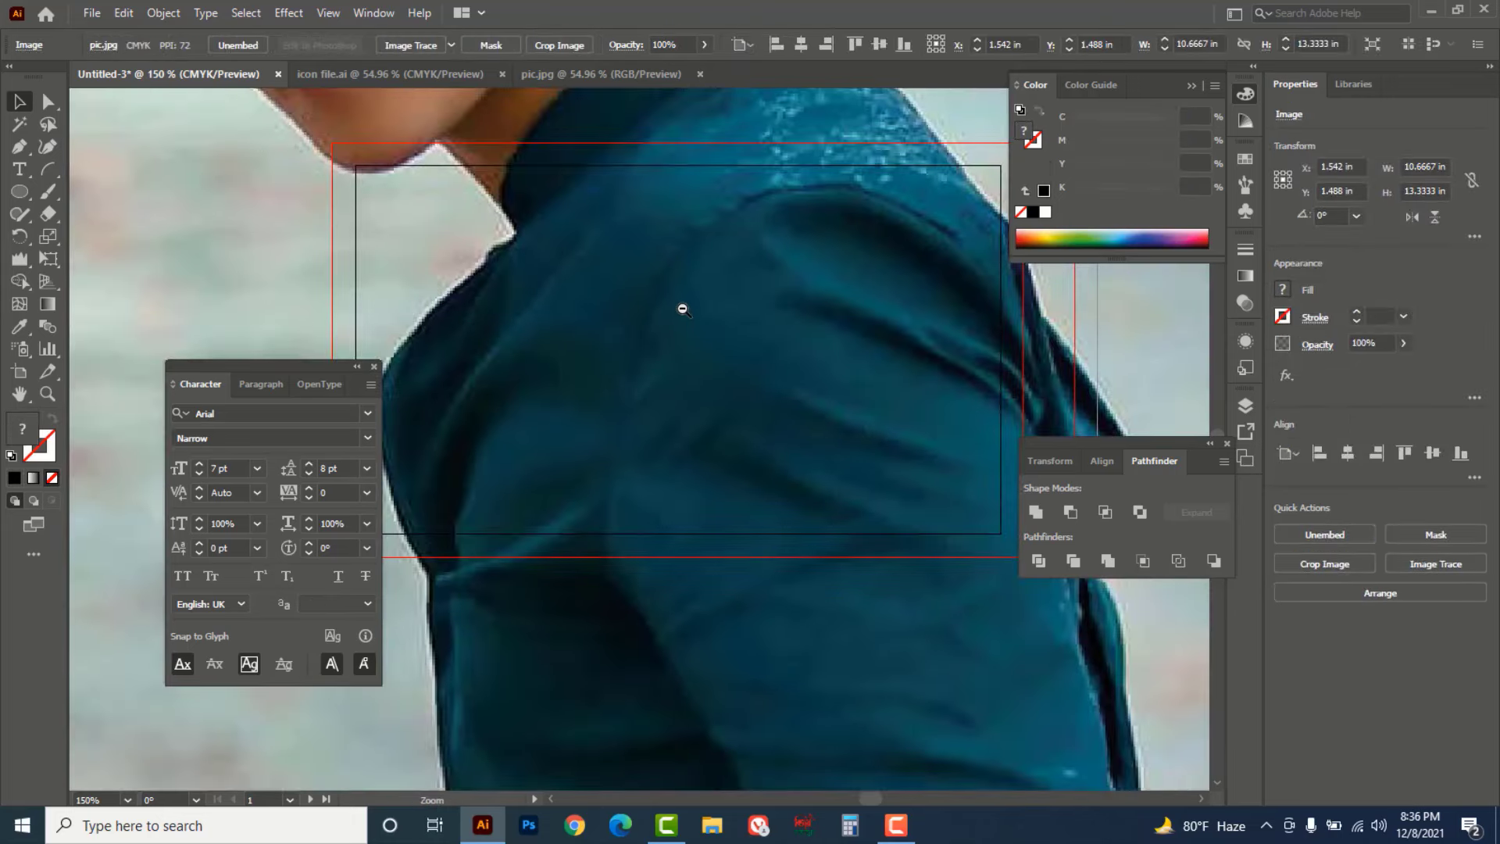
{"action": "key", "text": "ctrl+minus"}
{"action": "key", "text": "ctrl+minus"}
{"action": "key", "text": "ctrl+minus"}
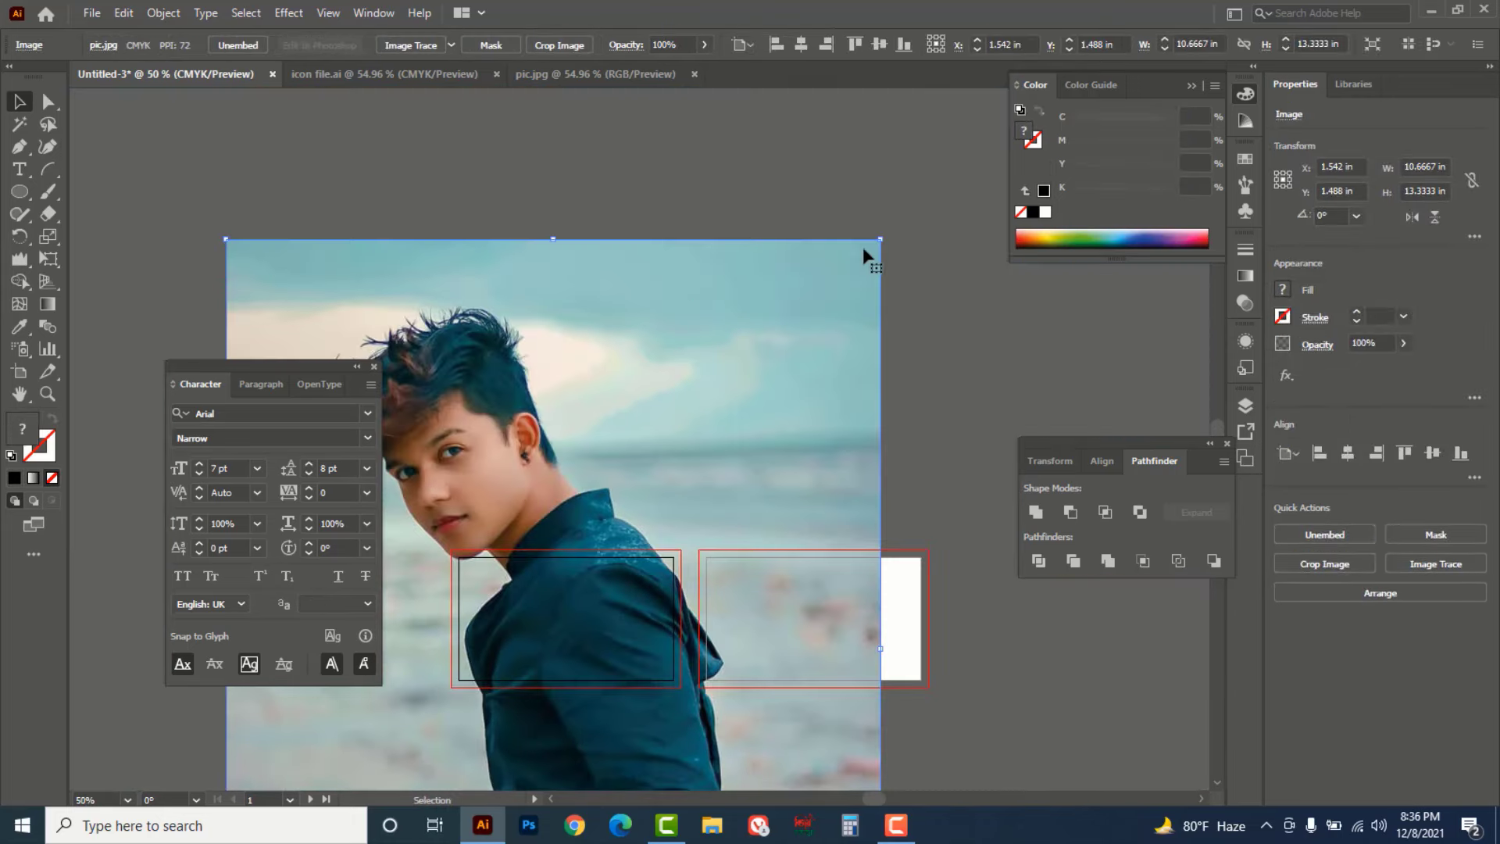
{"action": "left_click_drag", "start_coordinate": [878, 237], "coordinate": [595, 595]}
- Move the roughly 1.38 × 1.72 in photo right, over the circles
{"action": "key", "text": "ctrl+plus"}
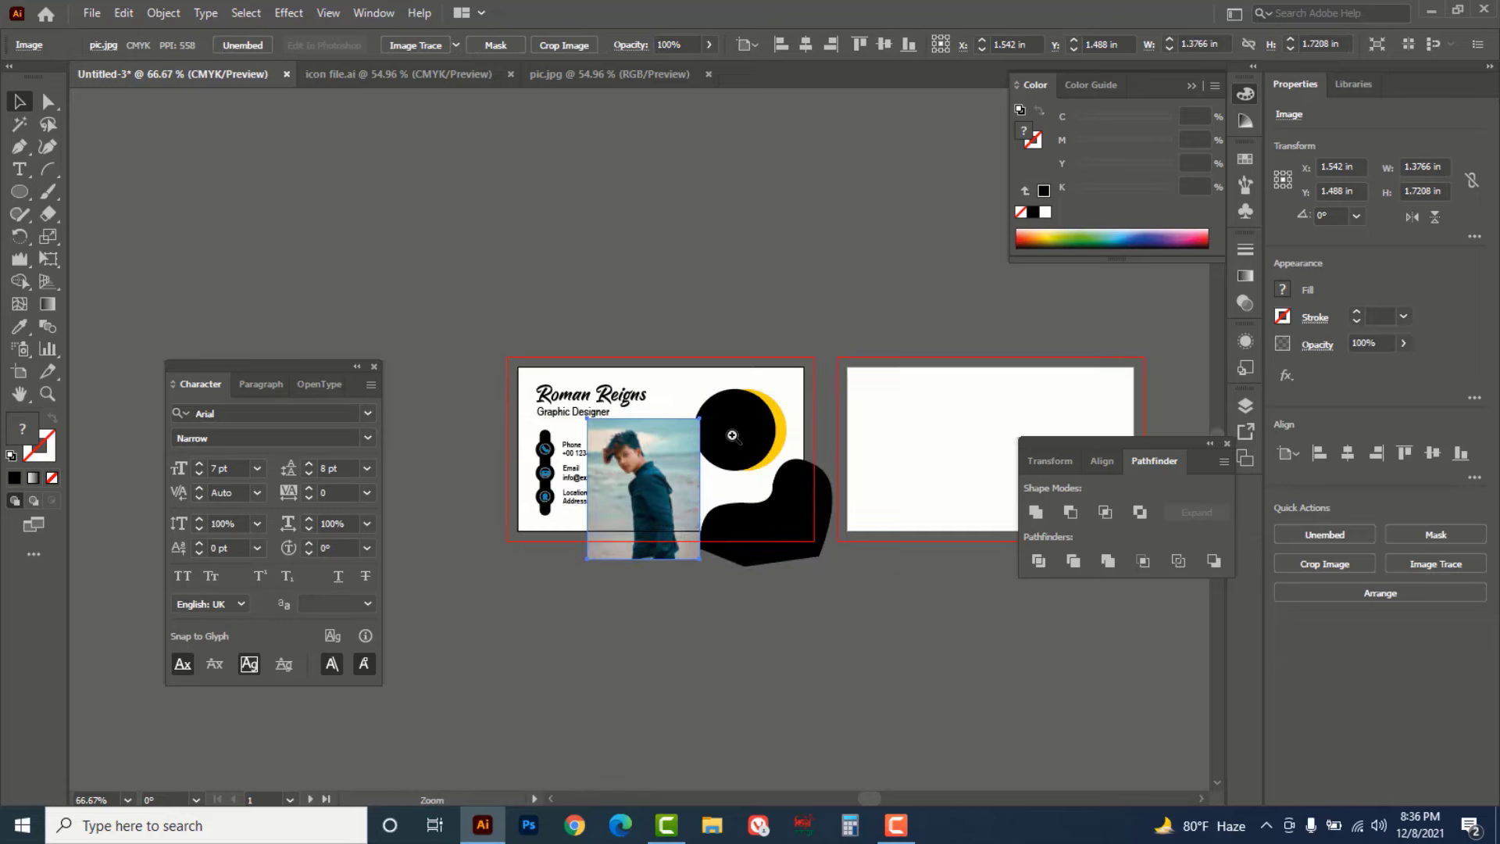
{"action": "key", "text": "ctrl+plus"}
{"action": "left_click", "coordinate": [652, 432]}
{"action": "left_click", "coordinate": [648, 490]}
{"action": "left_click_drag", "start_coordinate": [660, 496], "coordinate": [951, 379]}
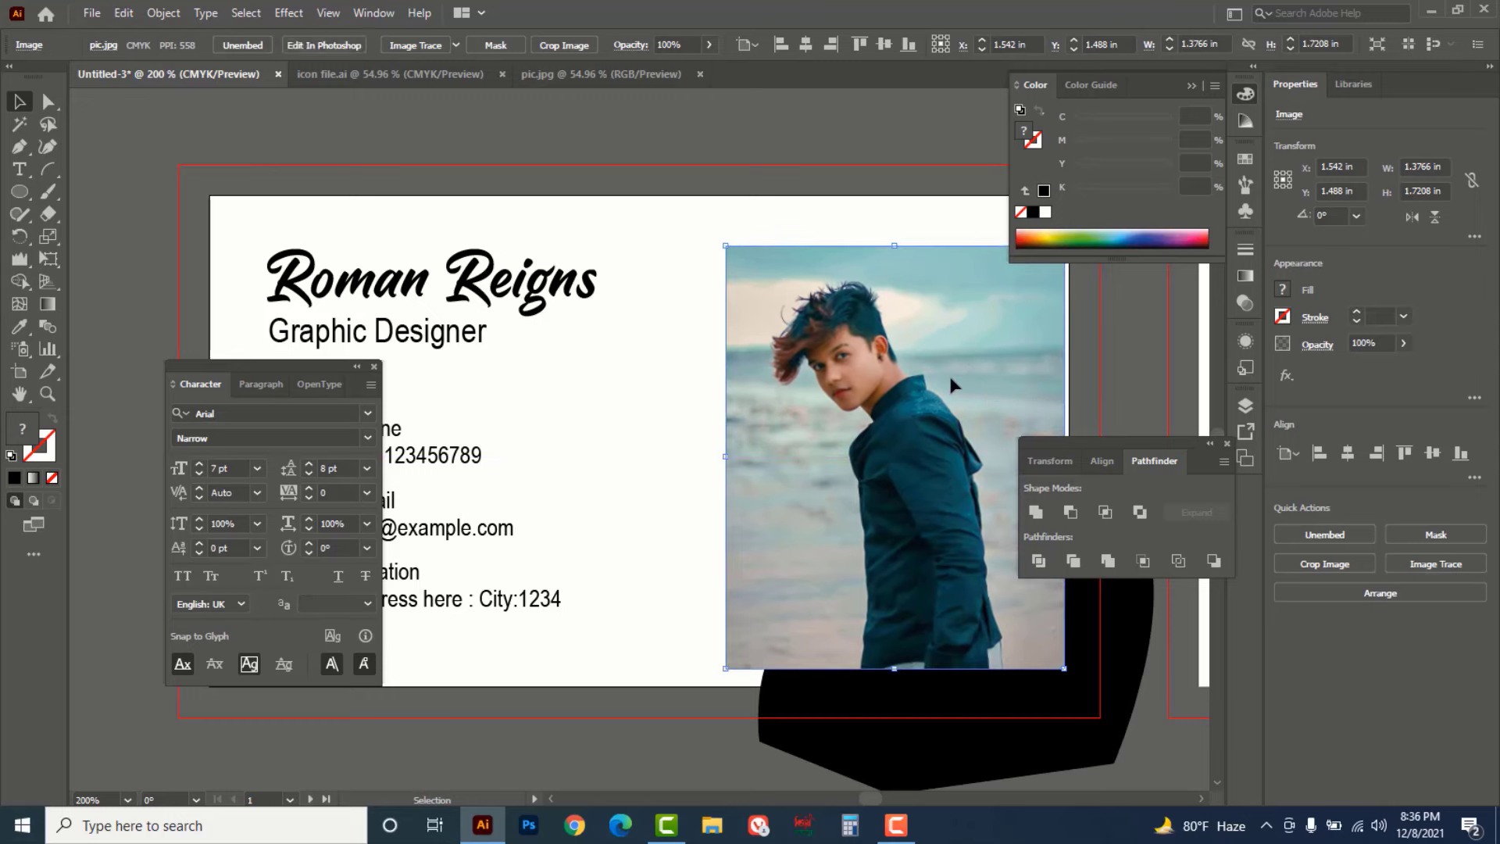
{"action": "key", "text": "ctrl+shift+a"}
{"action": "left_click", "coordinate": [754, 461]}
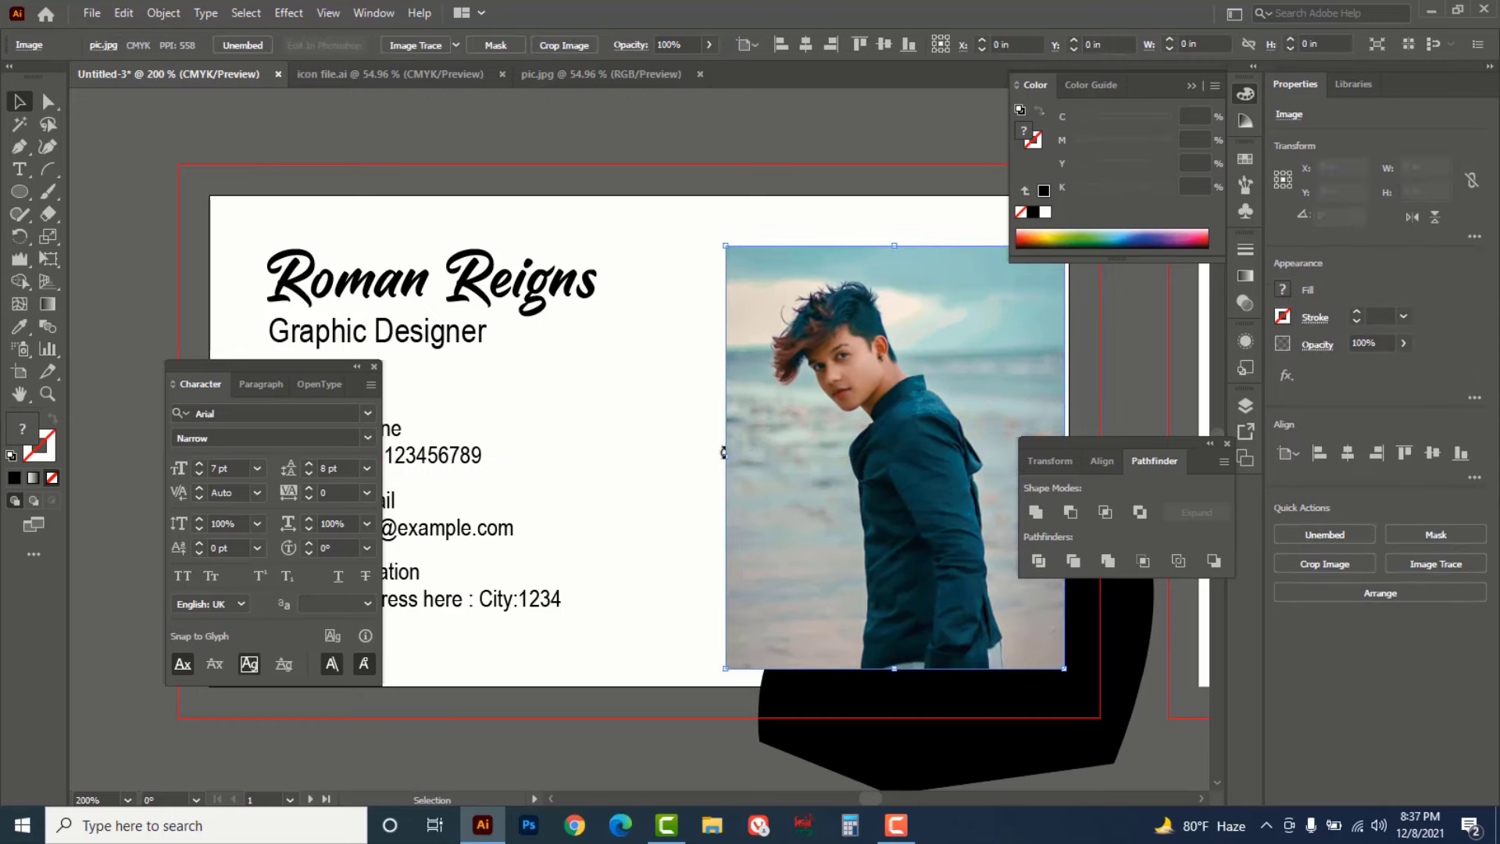
- Send the photo to the back, behind the circle shapes
{"action": "right_click", "coordinate": [756, 423]}
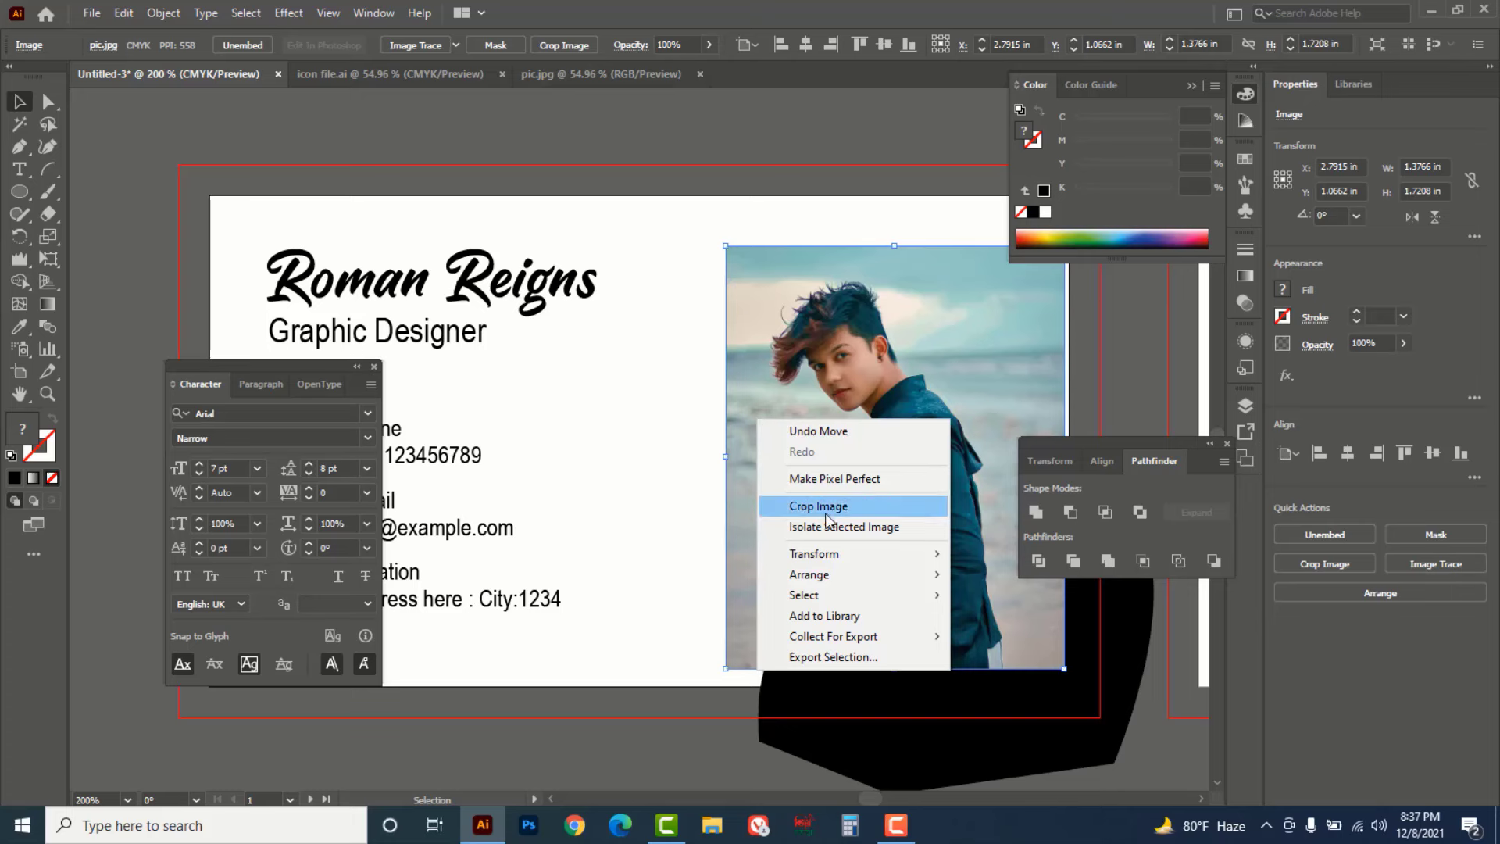
{"action": "mouse_move", "coordinate": [809, 574]}
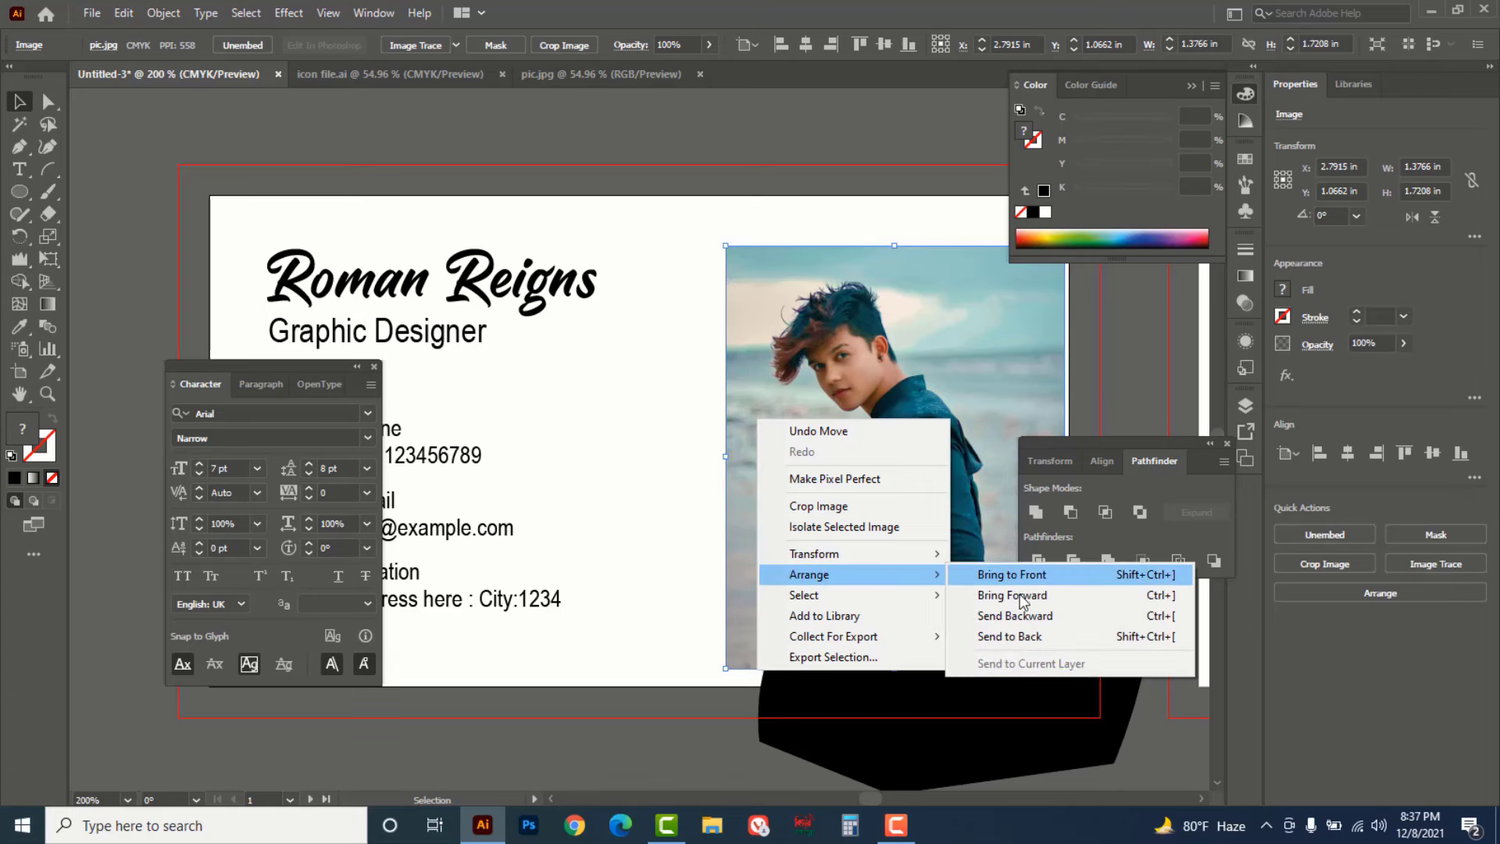
{"action": "left_click", "coordinate": [1028, 642]}
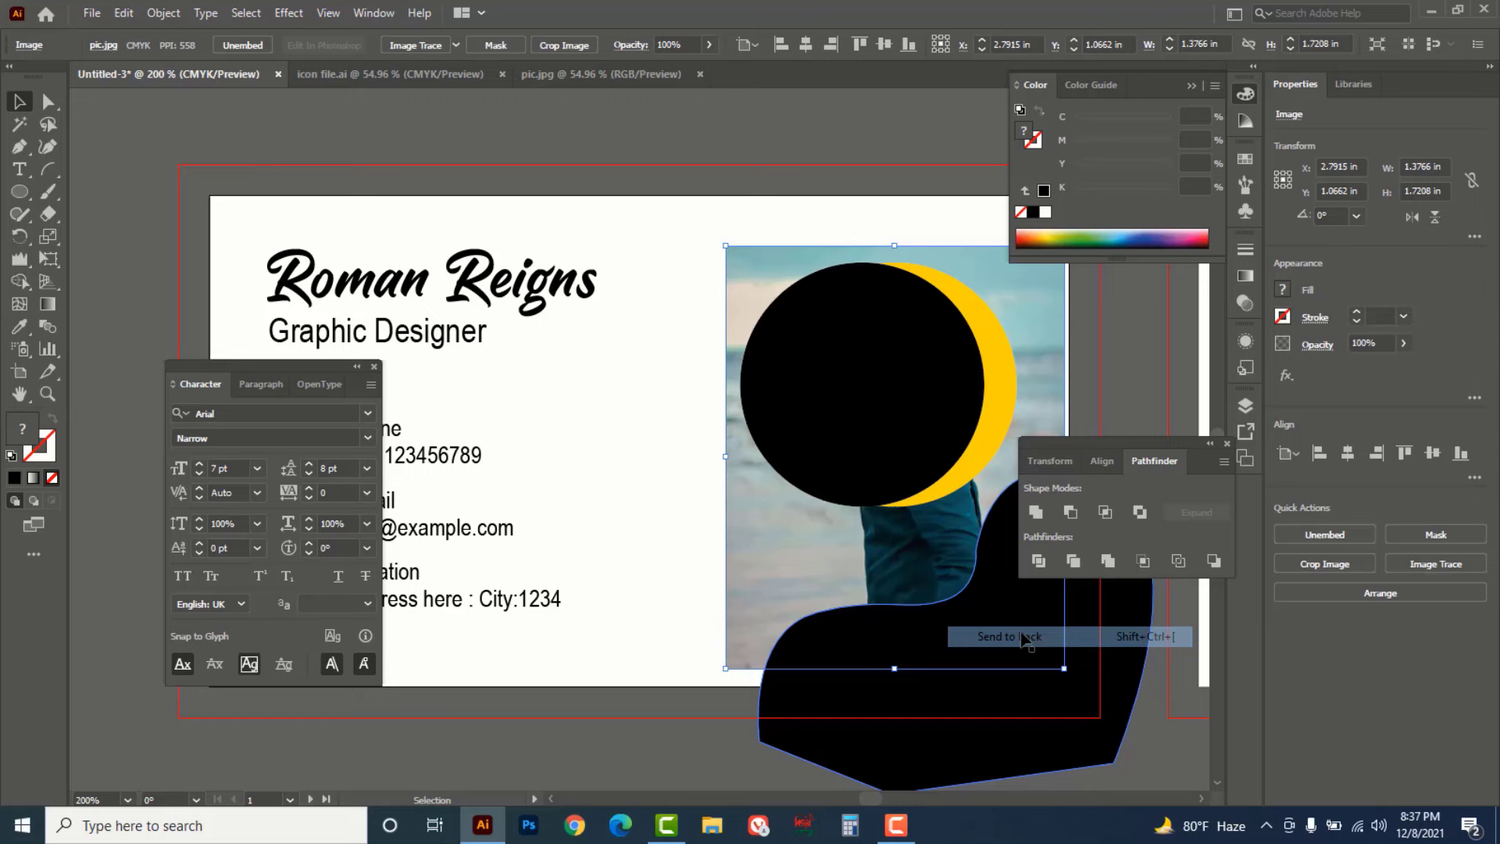
{"action": "left_click", "coordinate": [677, 344]}
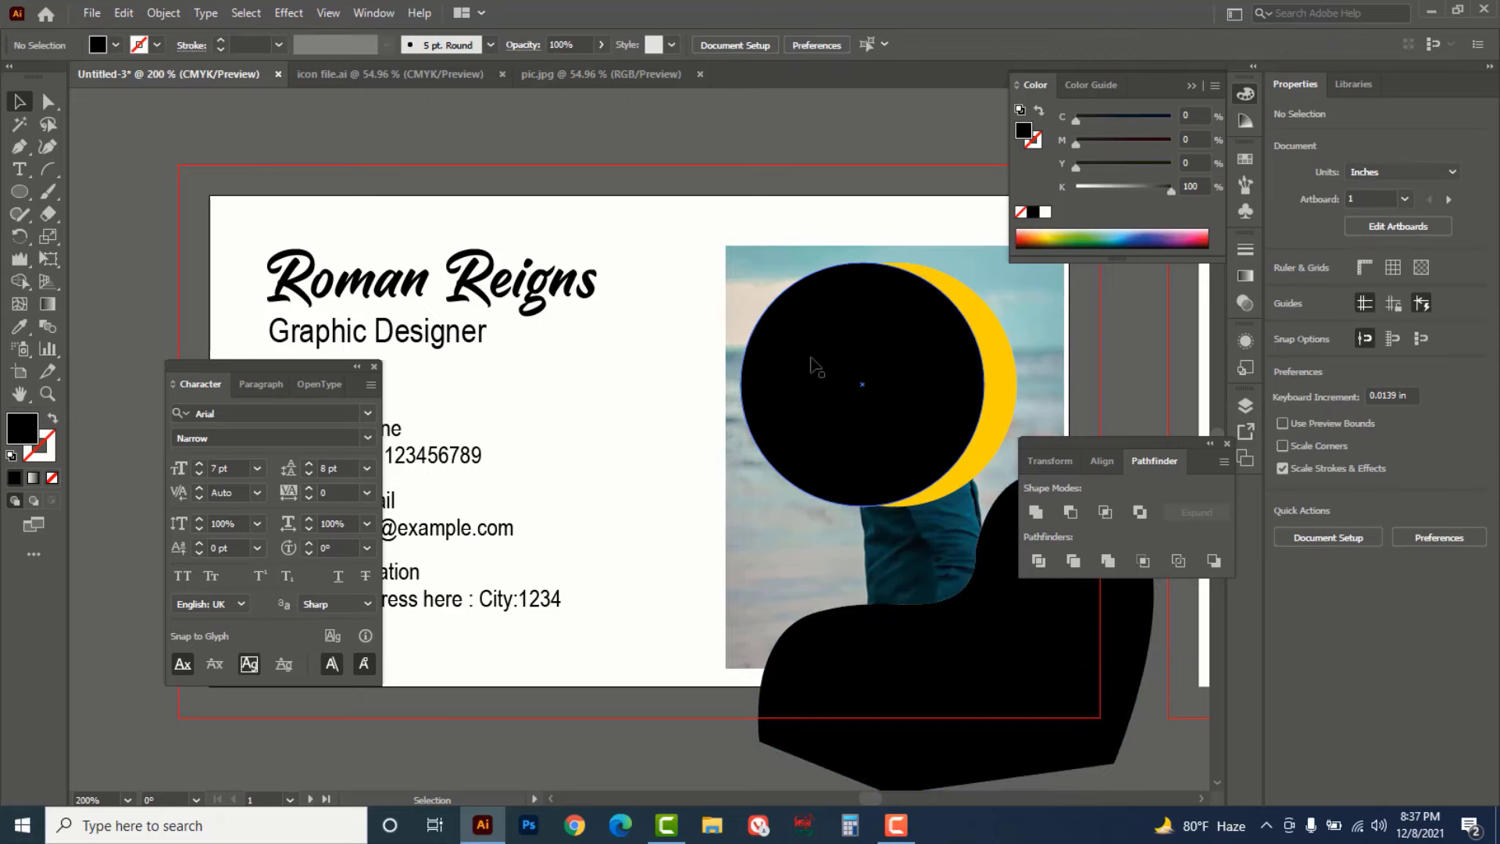
- Clip the photo inside the black circle to form a round portrait
{"action": "left_click", "coordinate": [813, 365]}
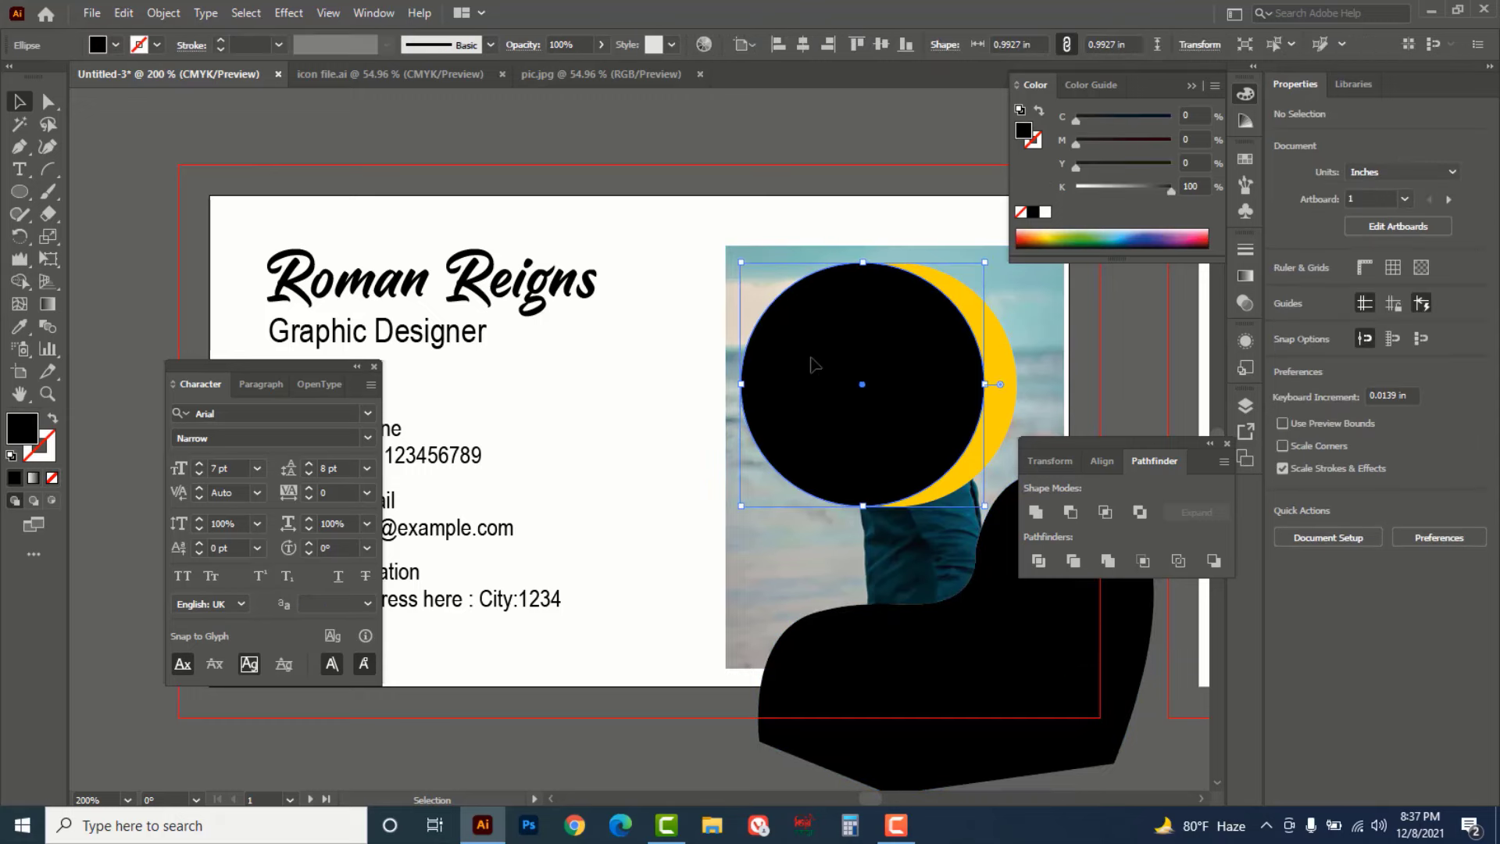
{"action": "left_click", "coordinate": [763, 247], "text": "shift"}
{"action": "right_click", "coordinate": [752, 261]}
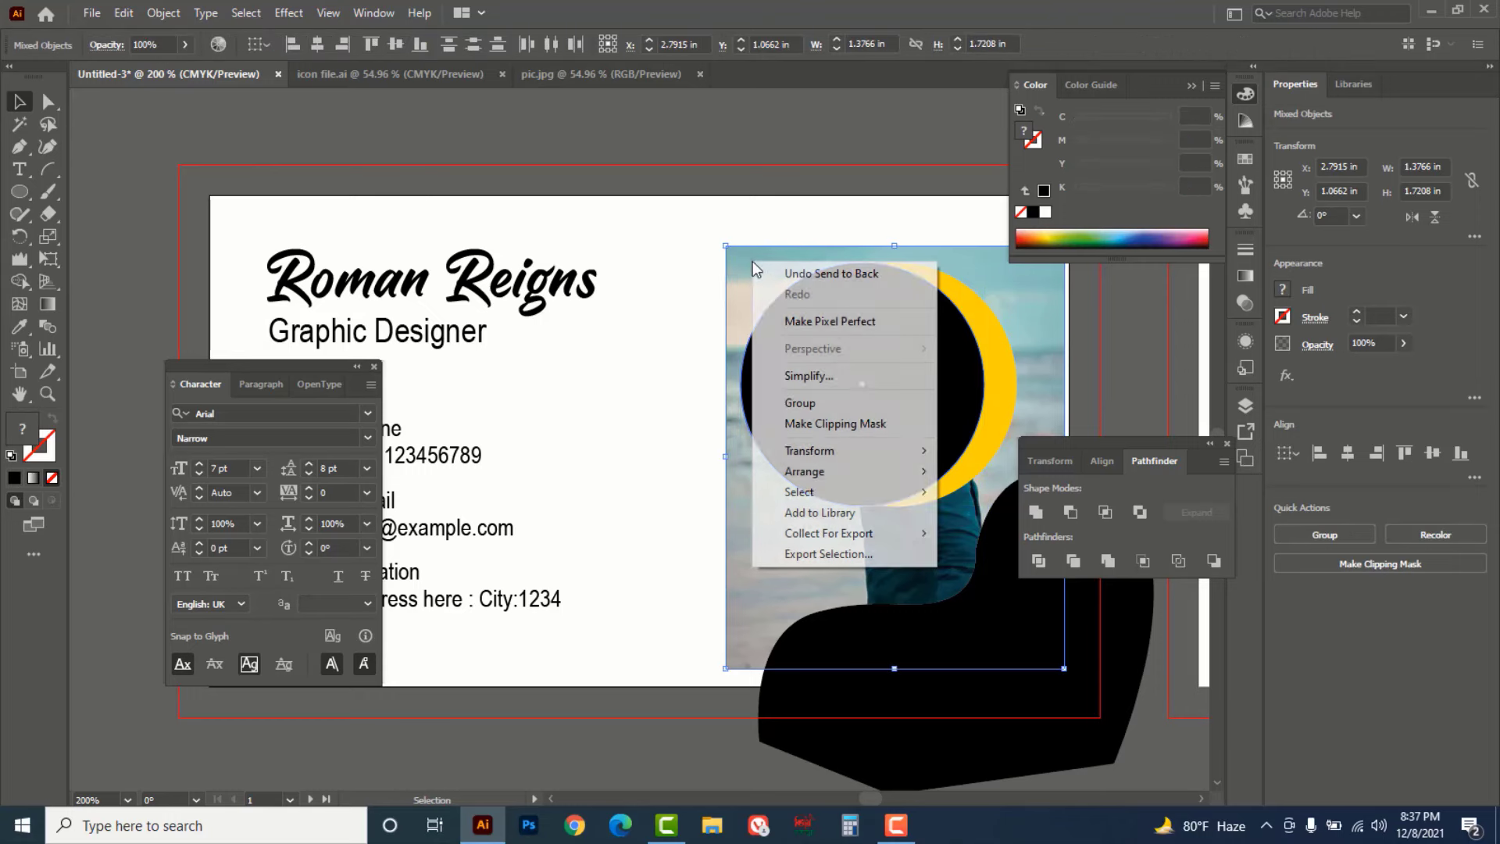
{"action": "left_click", "coordinate": [813, 423]}
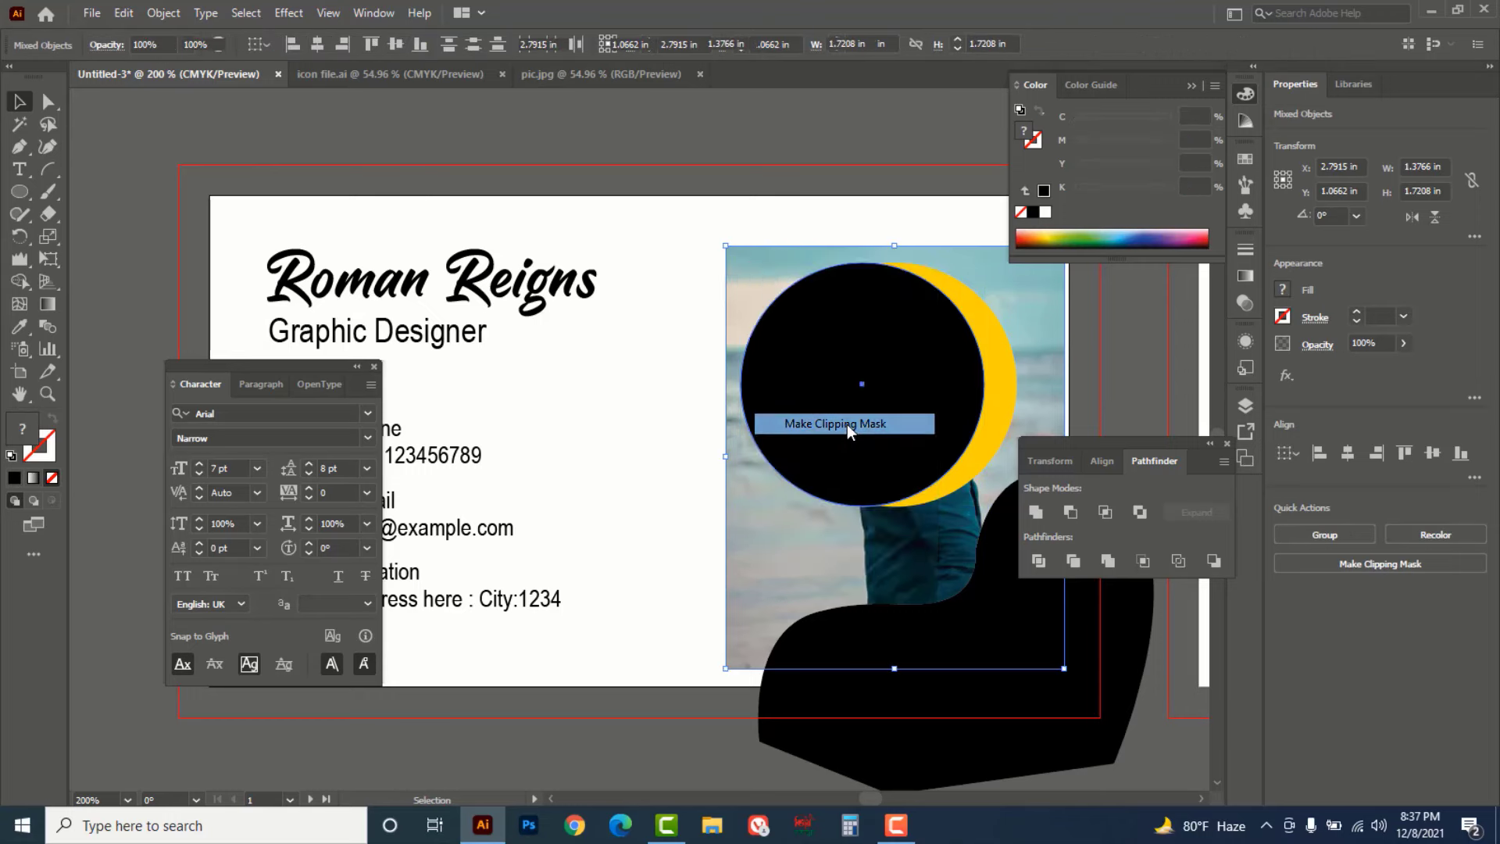
{"action": "left_click", "coordinate": [749, 125]}
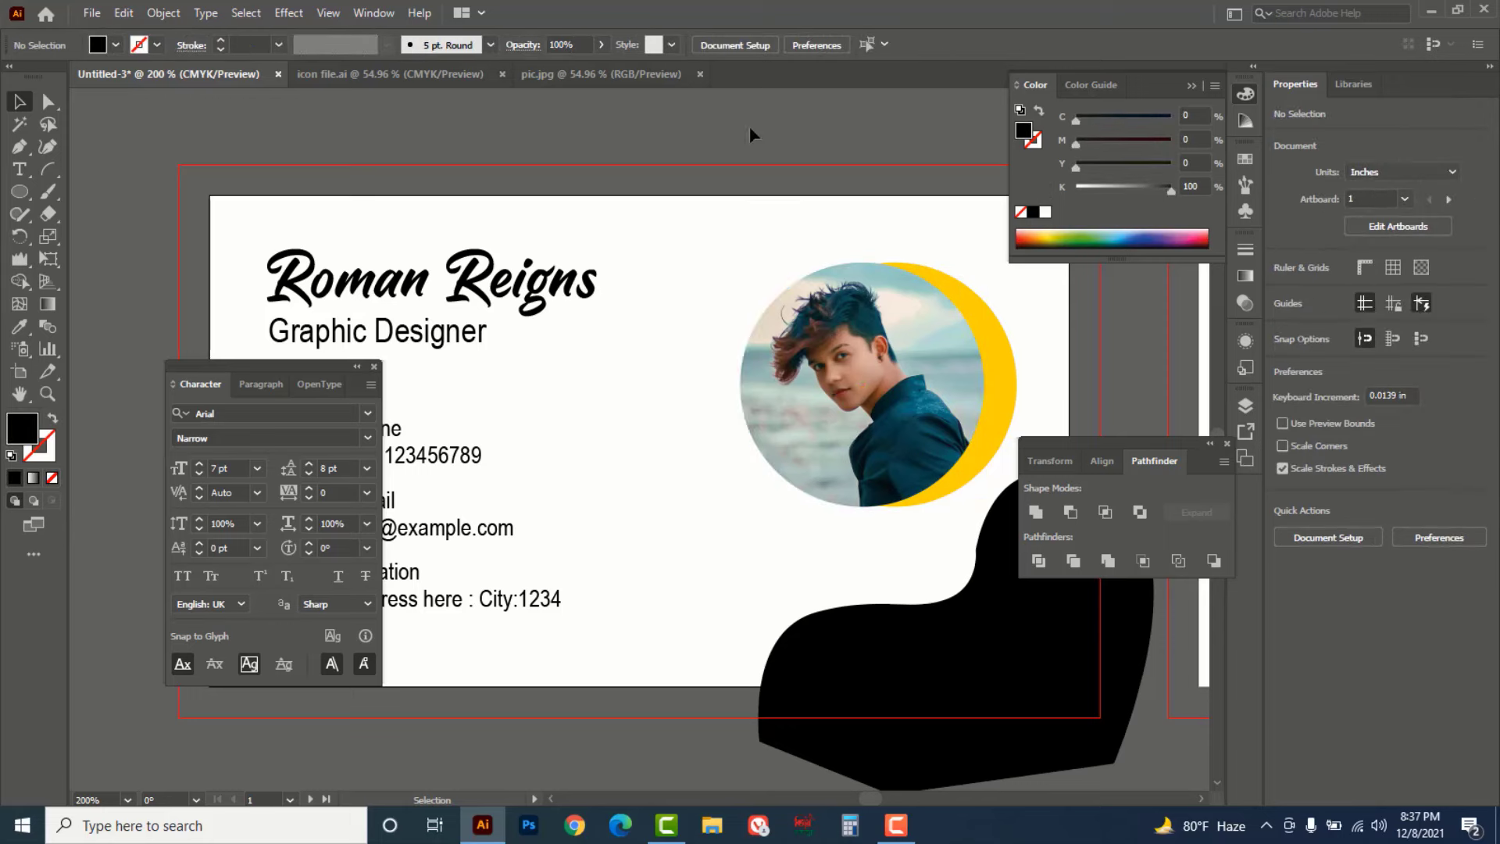
{"action": "left_click", "coordinate": [1006, 383]}
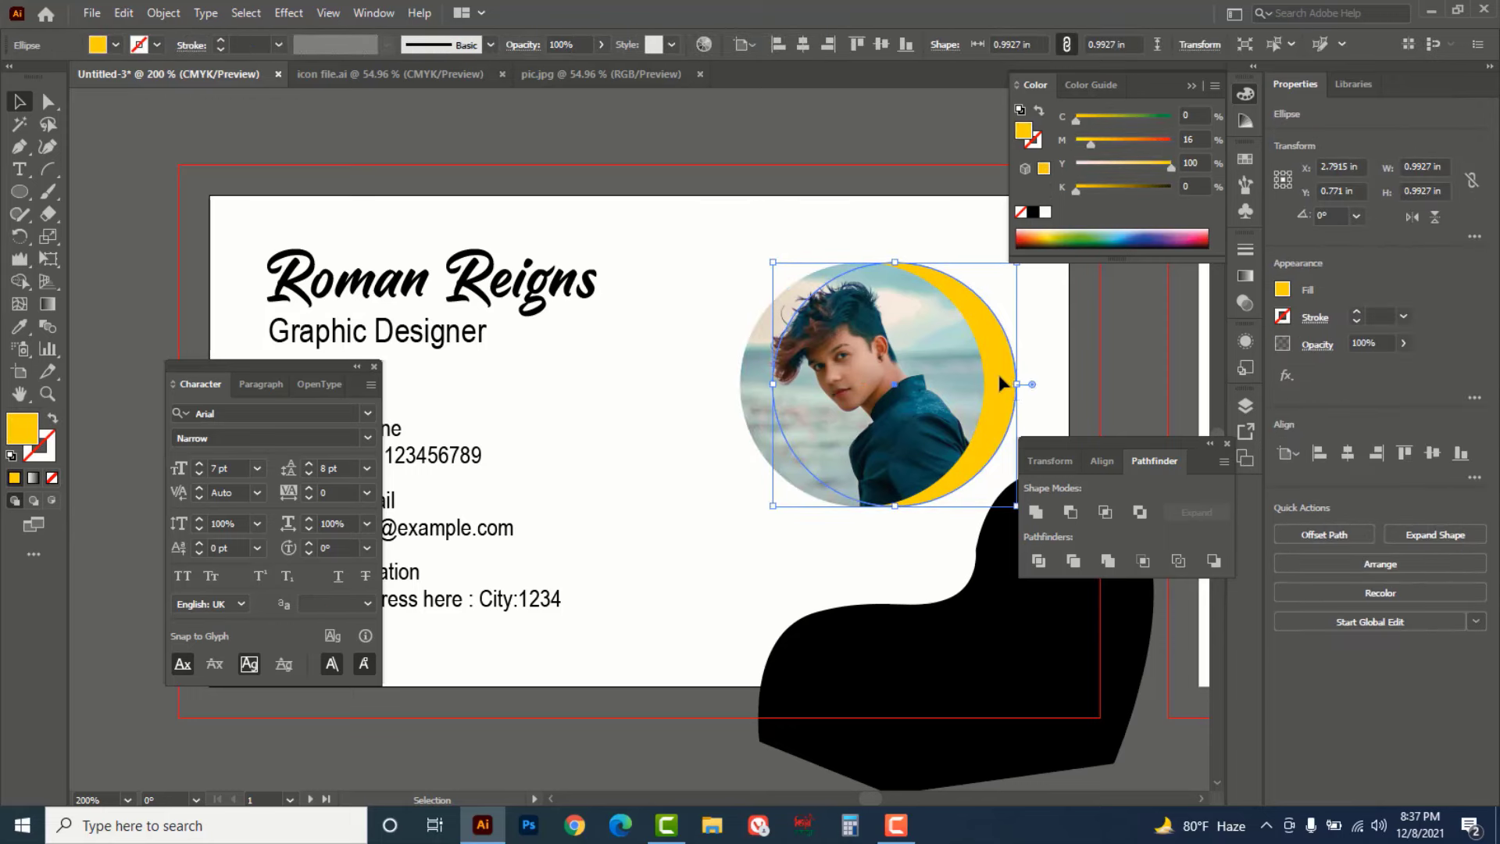
- Move, scale to about 1.09 in, and centre the yellow circle as a ring around the portrait
{"action": "mouse_move", "coordinate": [1000, 375]}
{"action": "left_mouse_down"}
{"action": "mouse_move", "coordinate": [971, 383]}
{"action": "mouse_move", "coordinate": [1014, 385]}
{"action": "left_mouse_up"}
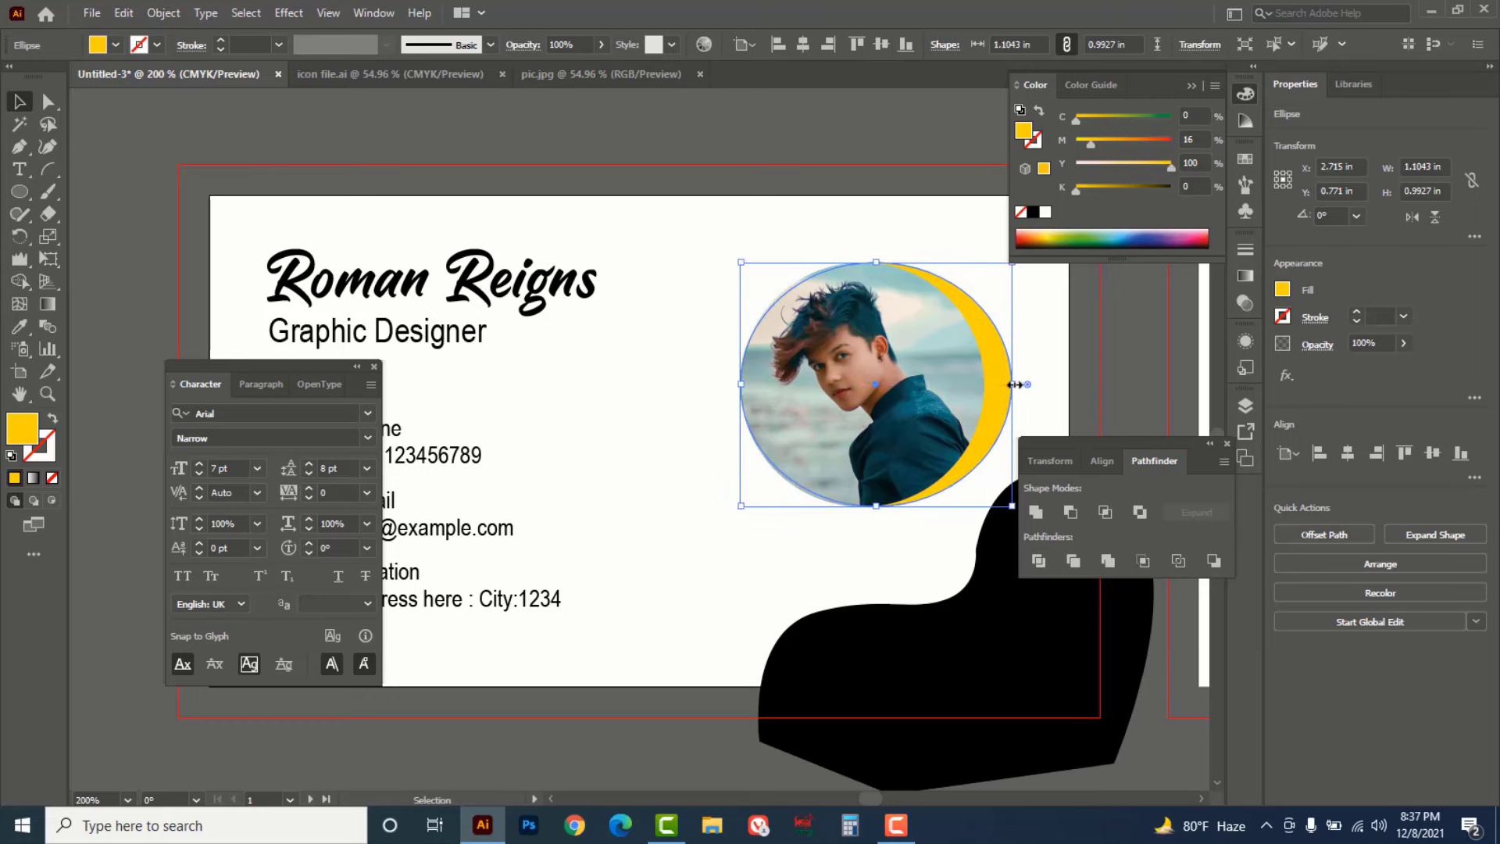
{"action": "left_click_drag", "start_coordinate": [1013, 386], "coordinate": [986, 384]}
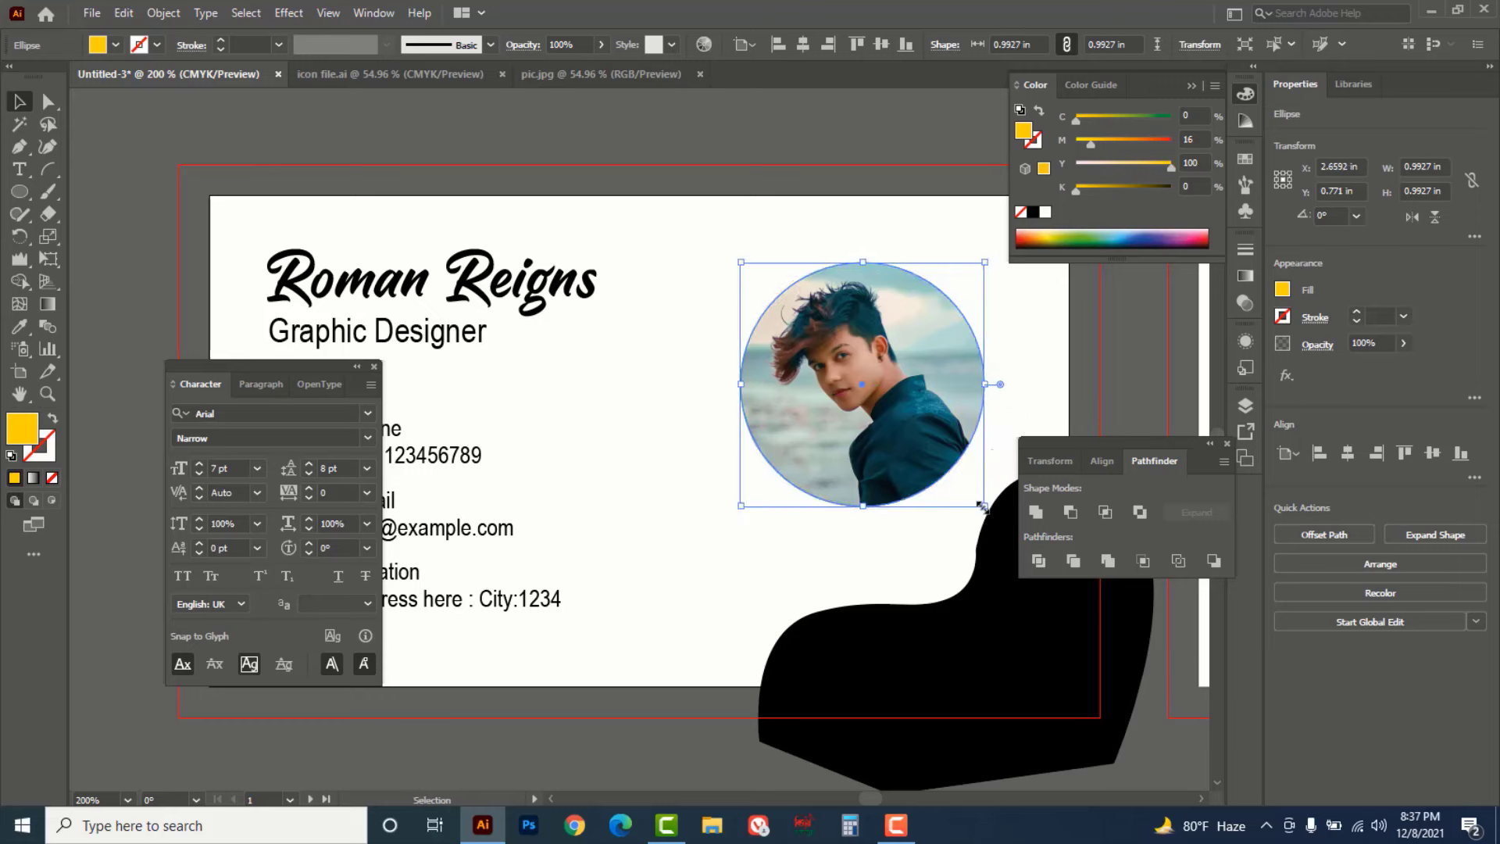
{"action": "left_click_drag", "start_coordinate": [983, 507], "coordinate": [1004, 522]}
{"action": "left_click_drag", "start_coordinate": [992, 402], "coordinate": [1003, 407]}
{"action": "left_click", "coordinate": [878, 647]}
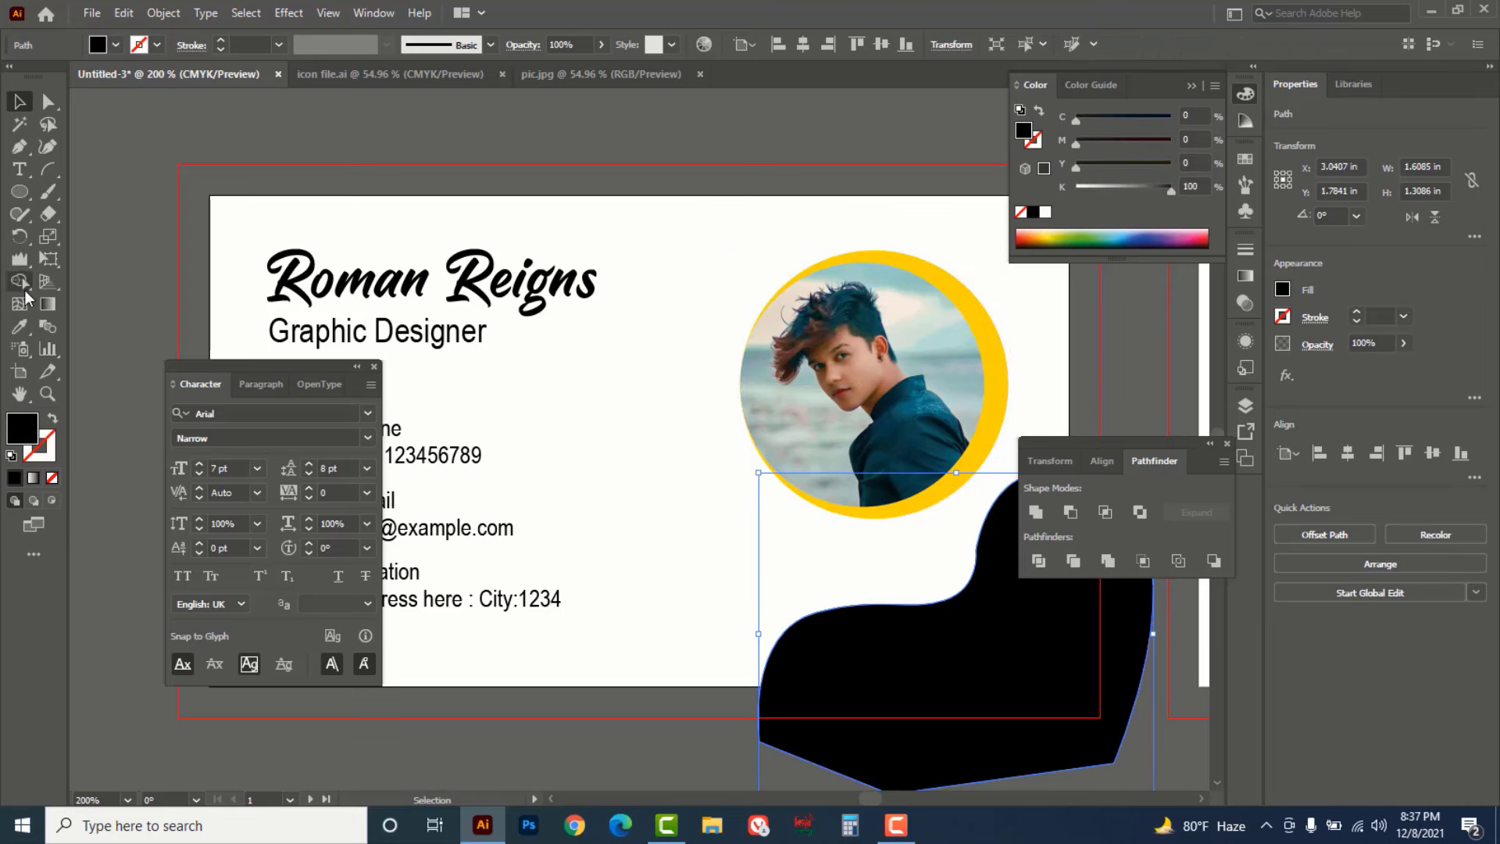
- Give the black blob the ring's yellow with the Eyedropper and close the Character panel
{"action": "left_click", "coordinate": [22, 329]}
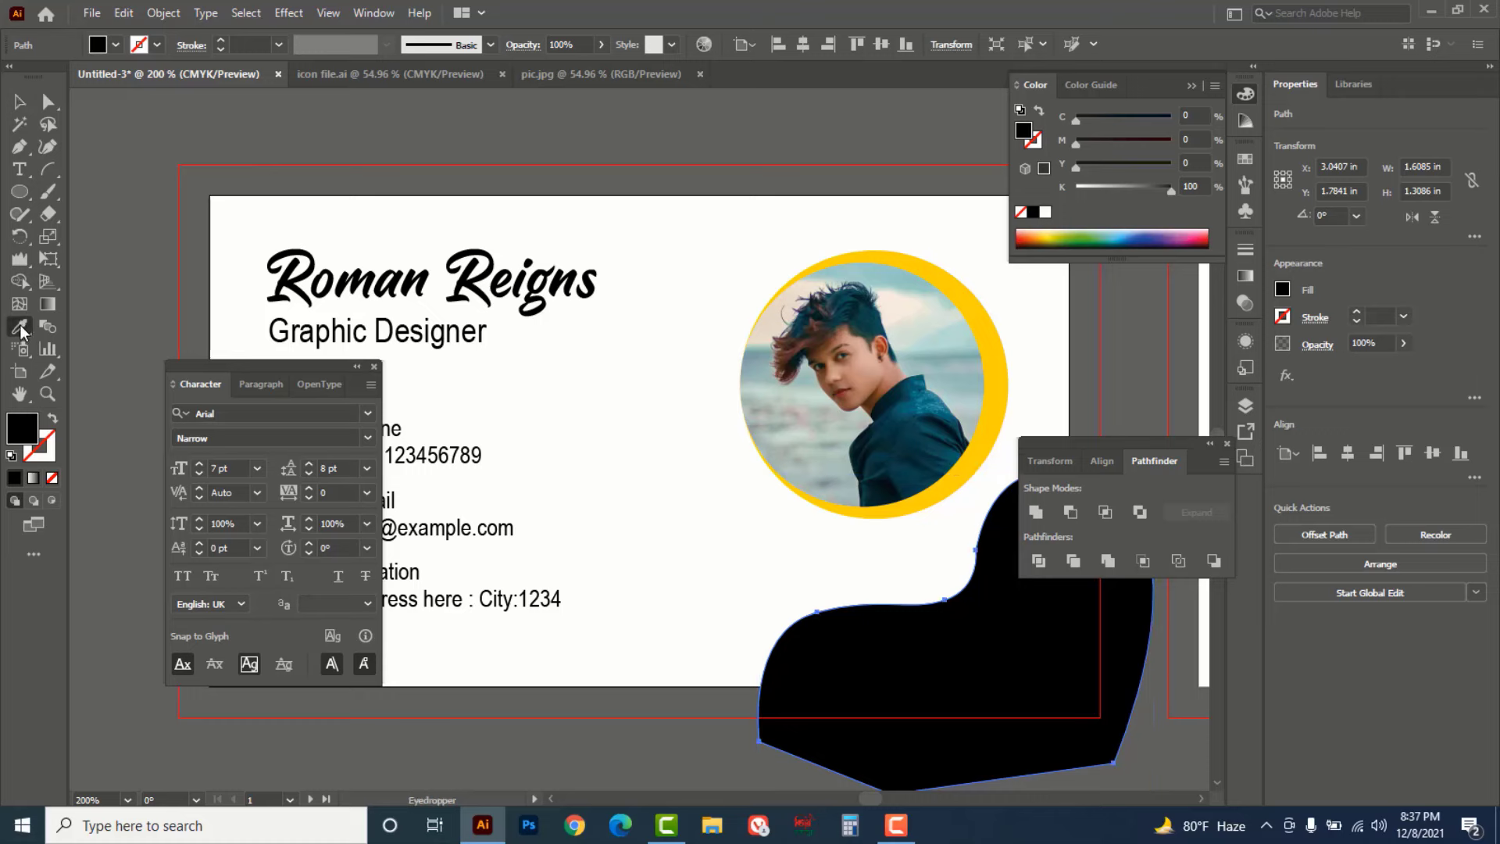
{"action": "left_click", "coordinate": [997, 364]}
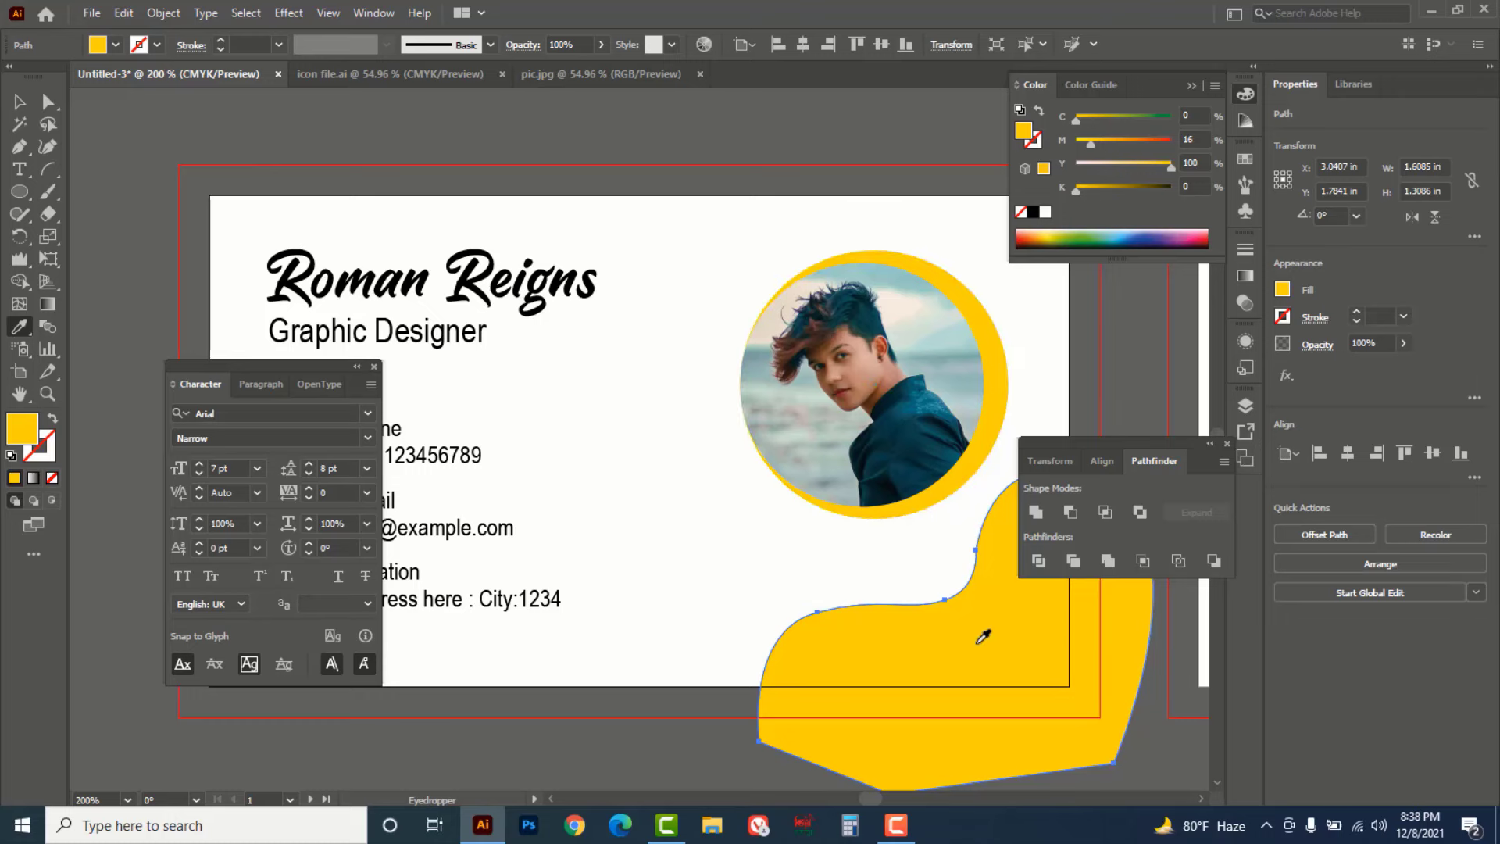
{"action": "key", "text": "v"}
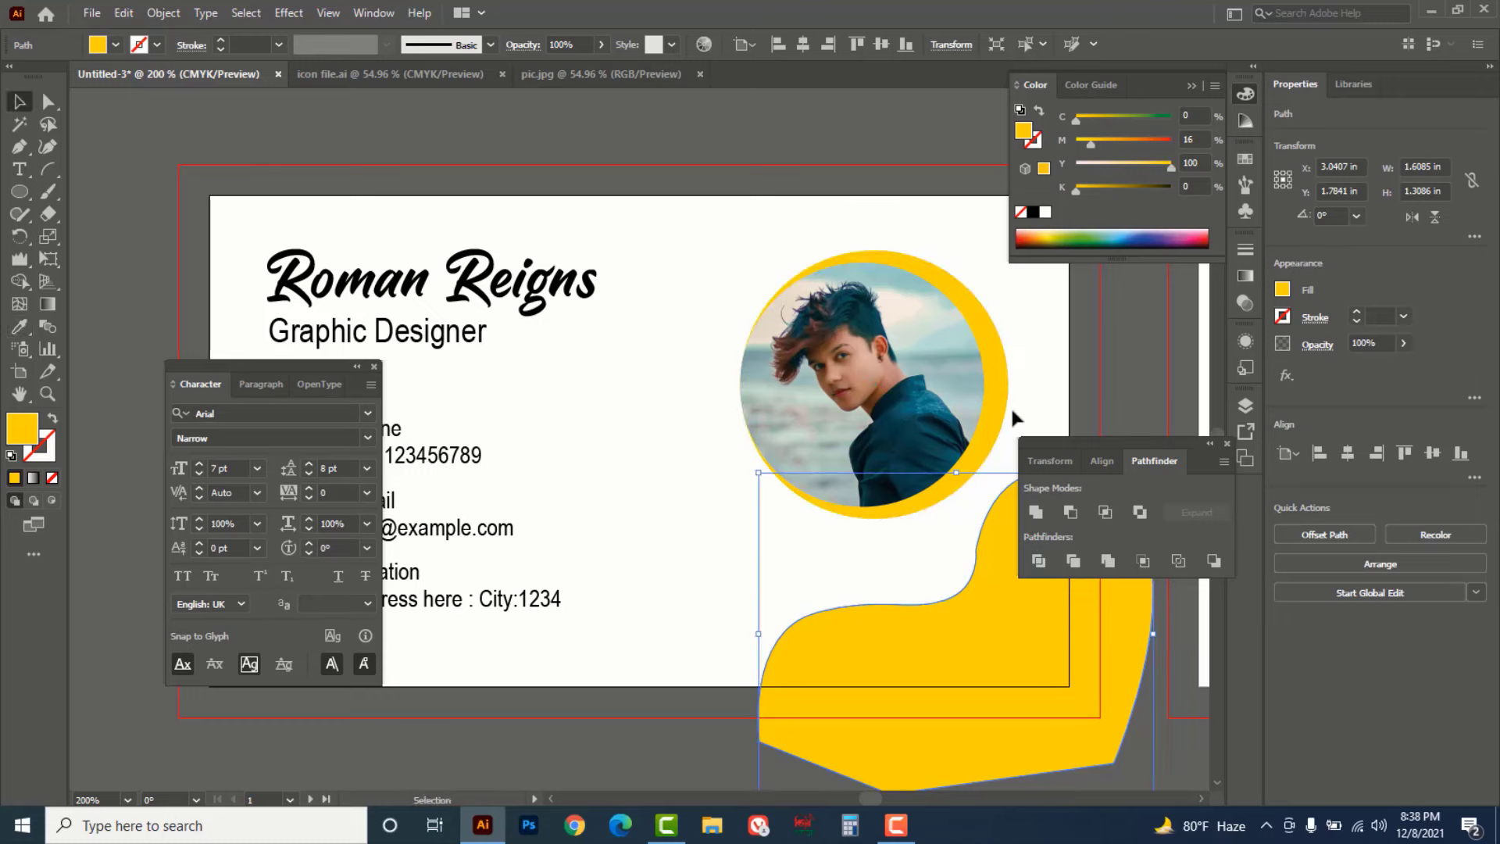
{"action": "left_click", "coordinate": [1007, 387], "text": "shift"}
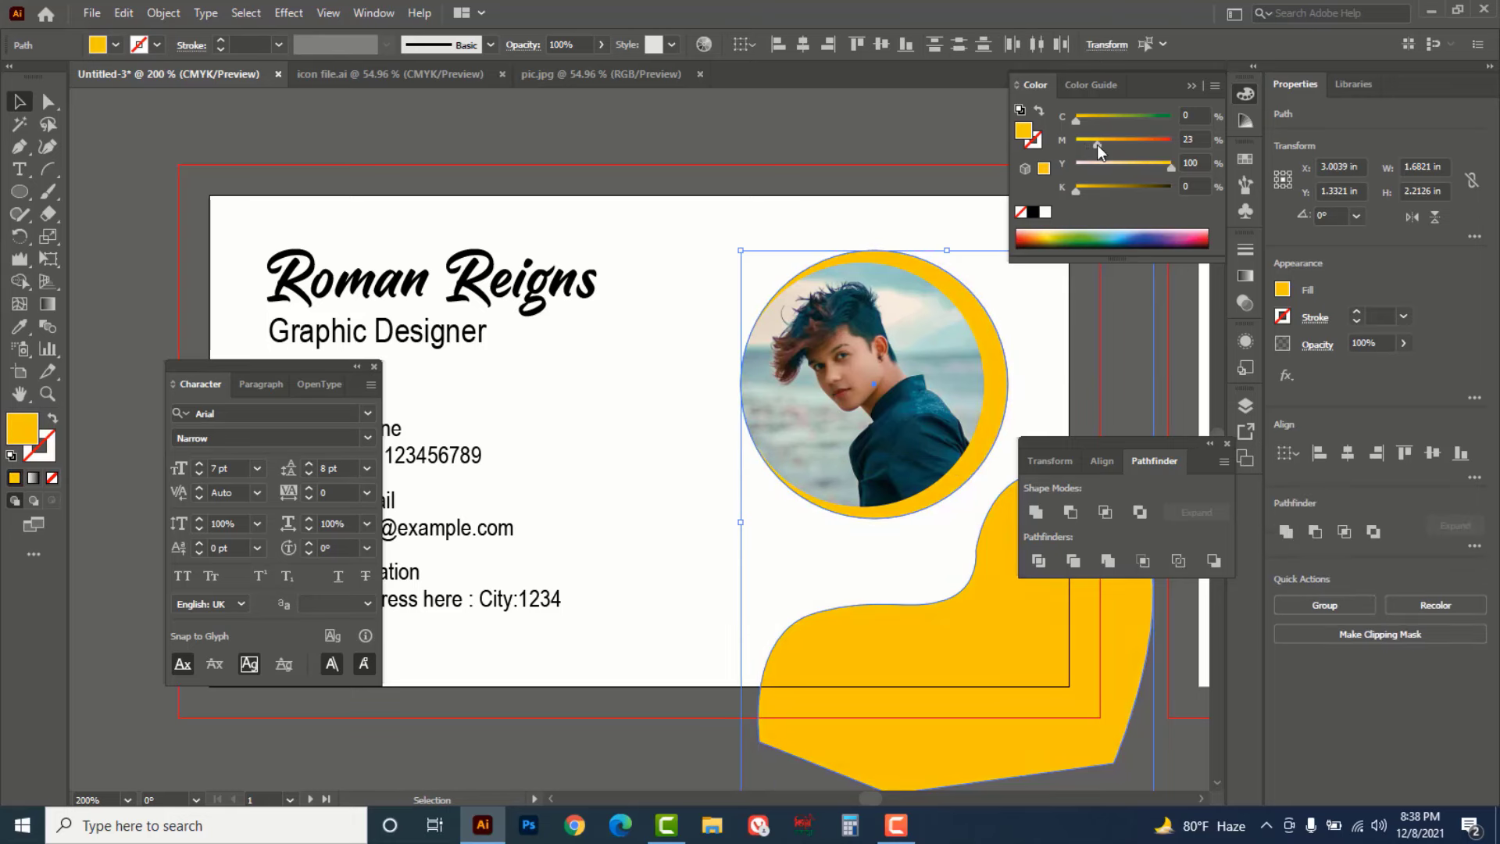
{"action": "left_click", "coordinate": [654, 136]}
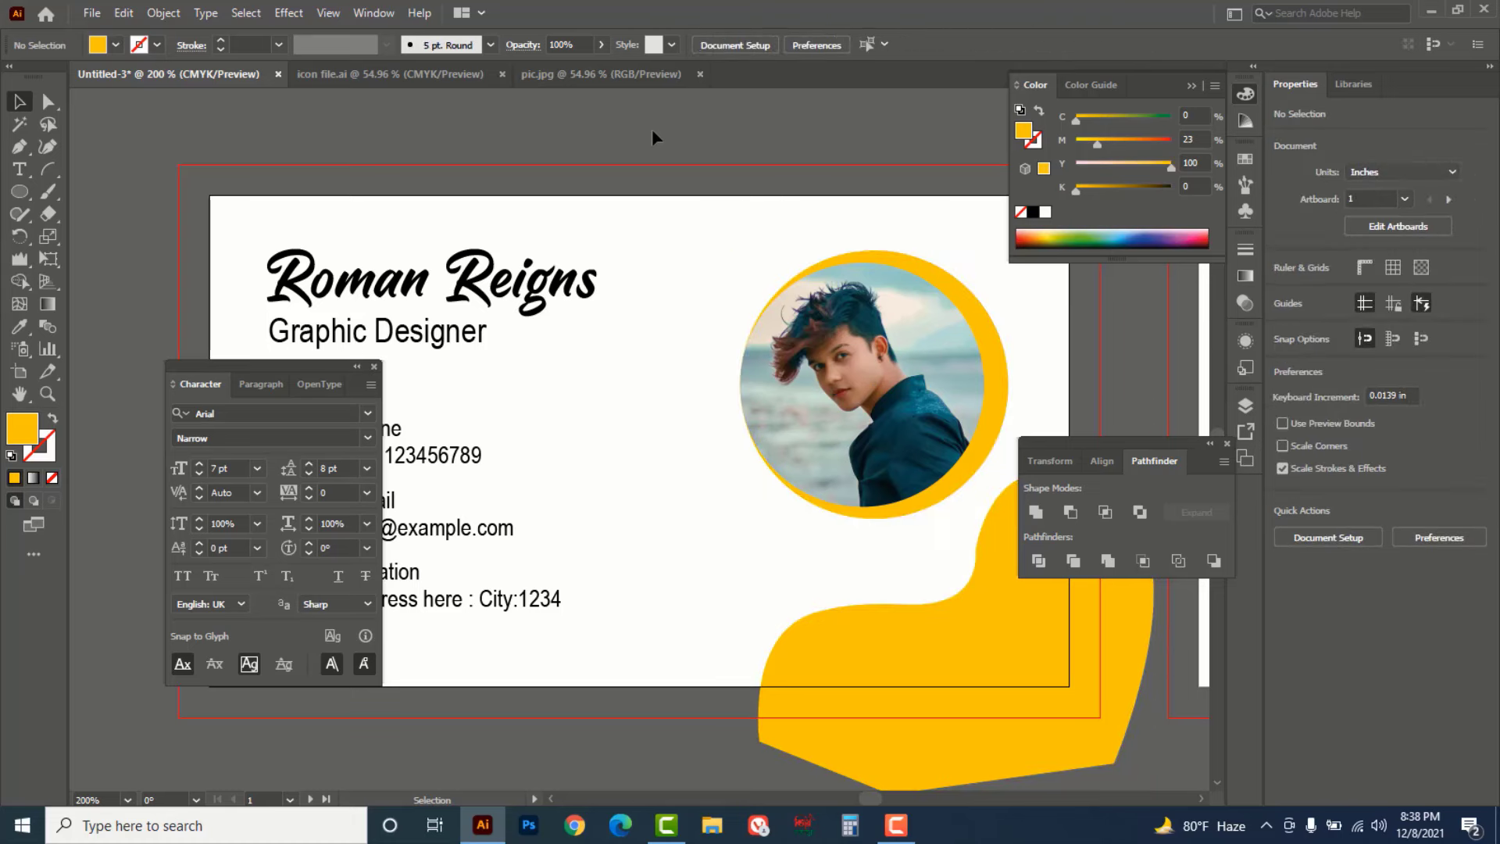
{"action": "left_click", "coordinate": [374, 367]}
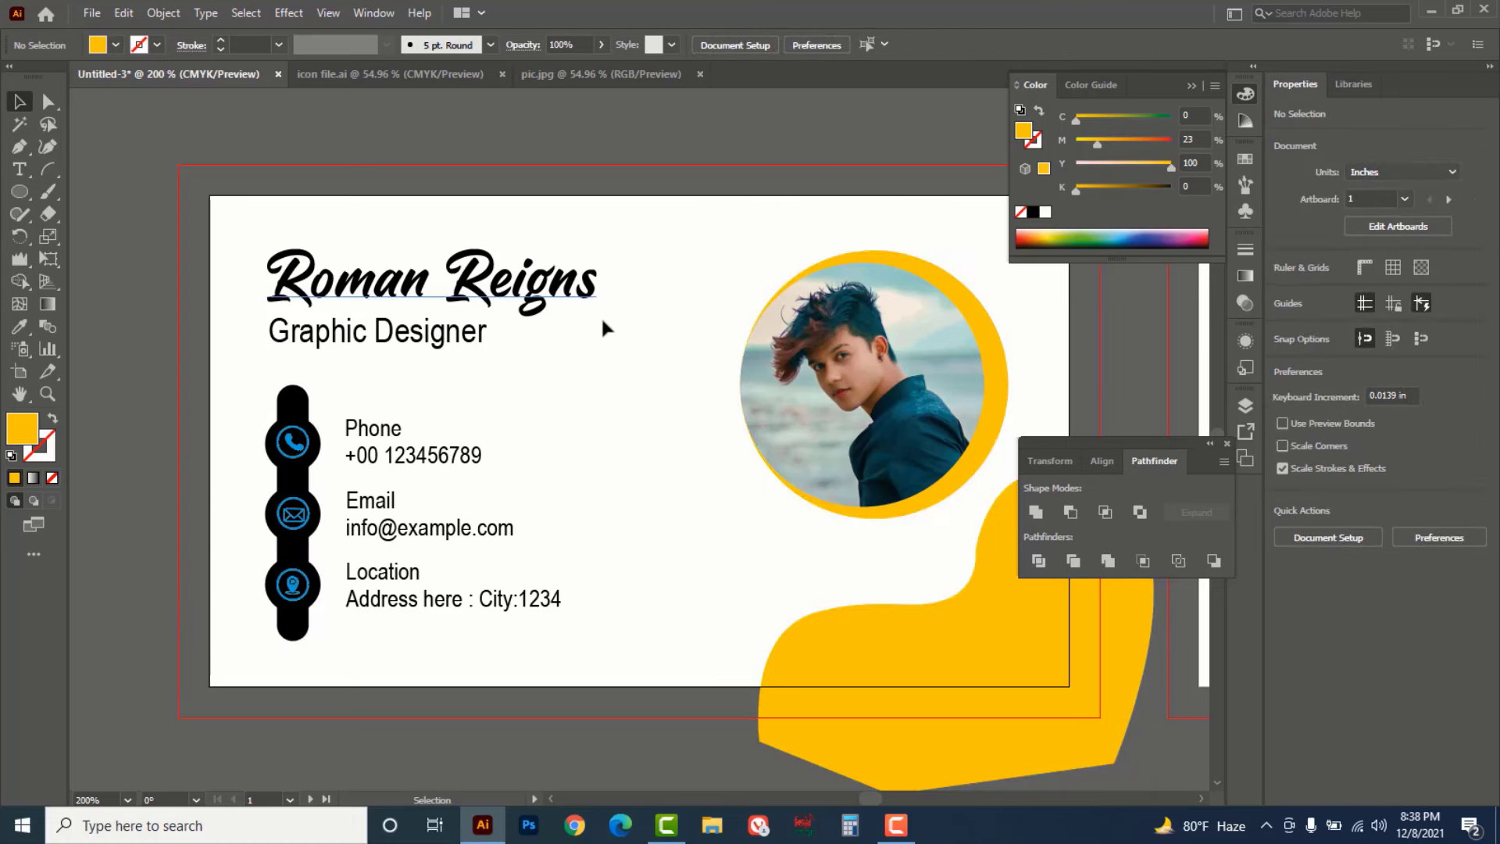
- Make the black contact icon bar the same yellow as the blob
{"action": "left_click", "coordinate": [290, 404]}
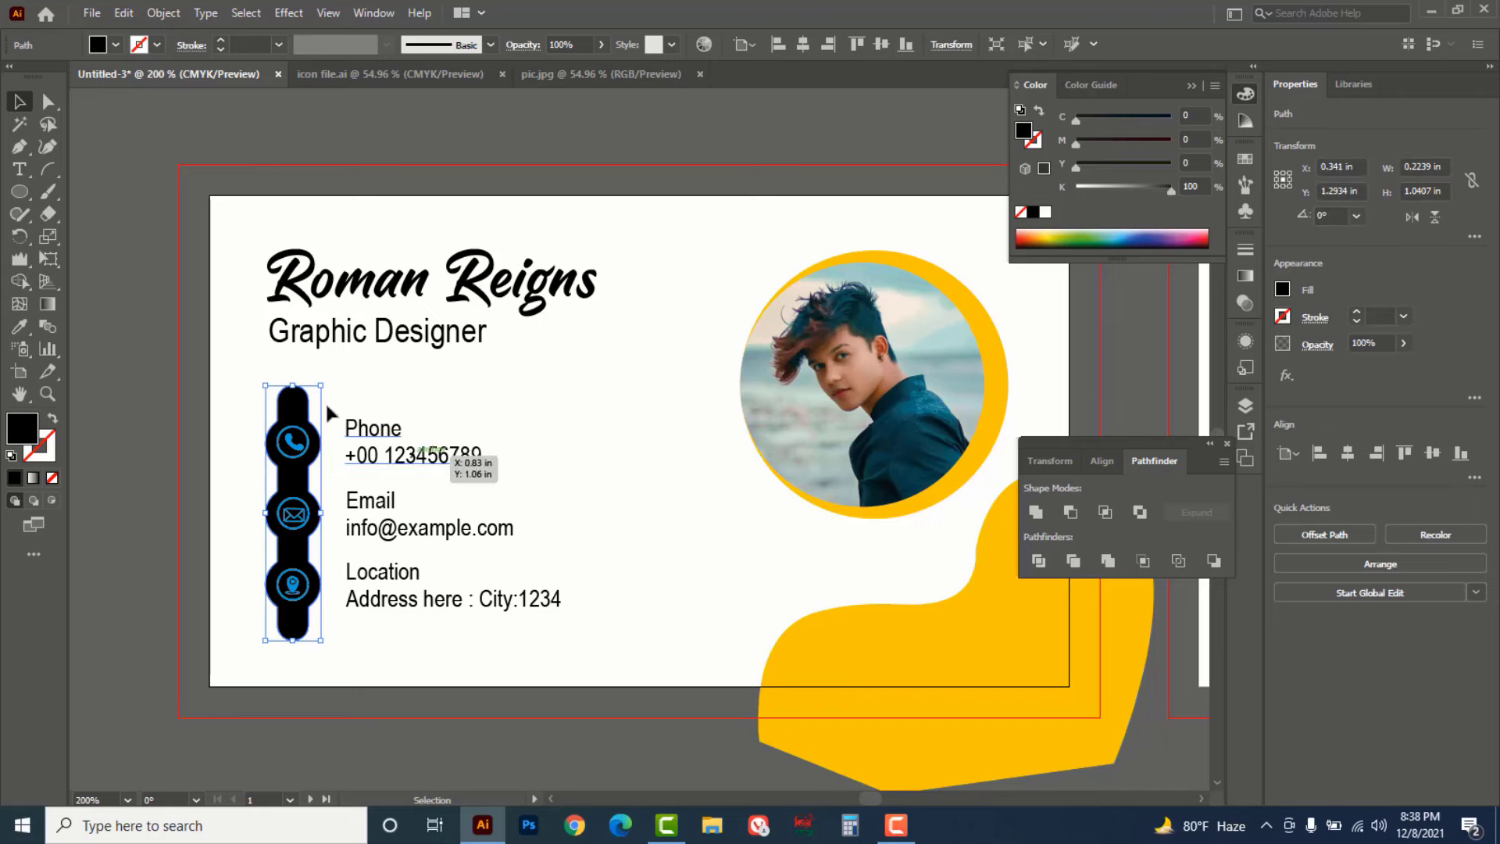
{"action": "left_click", "coordinate": [20, 327]}
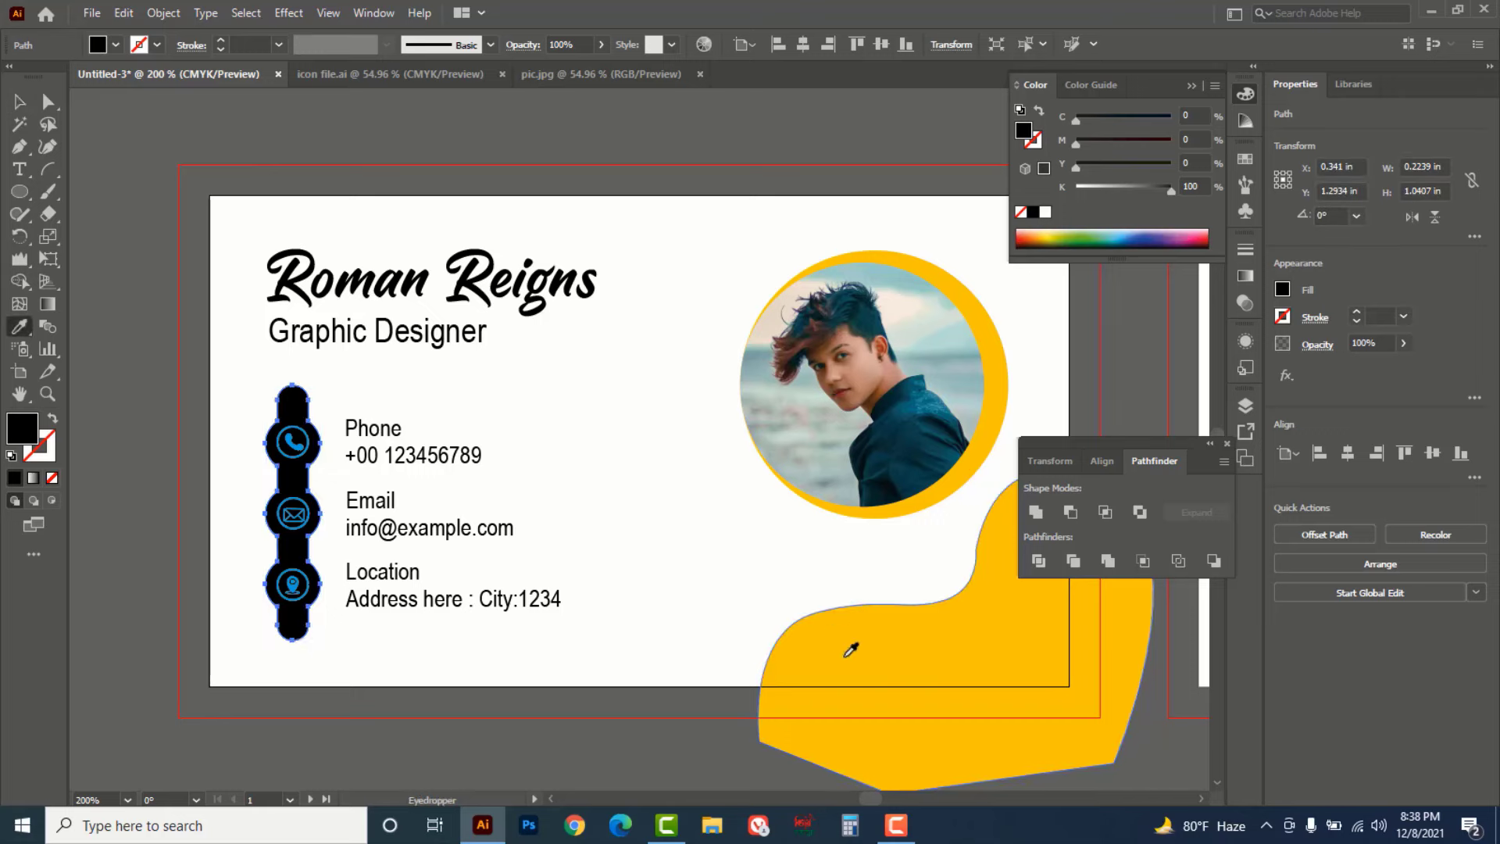
{"action": "left_click", "coordinate": [858, 637]}
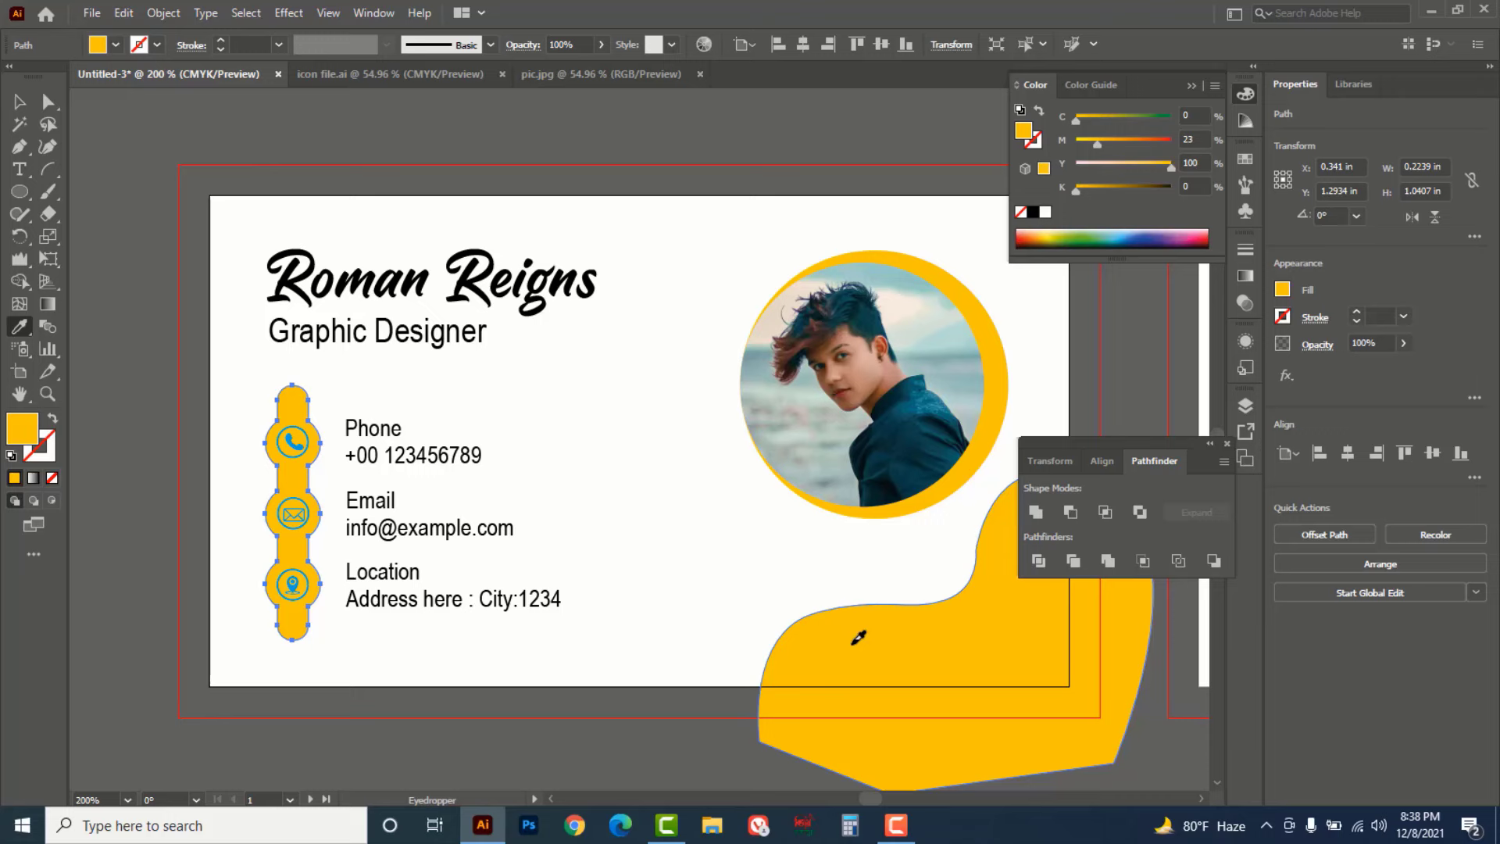
{"action": "left_click", "coordinate": [20, 102]}
{"action": "left_click", "coordinate": [147, 175]}
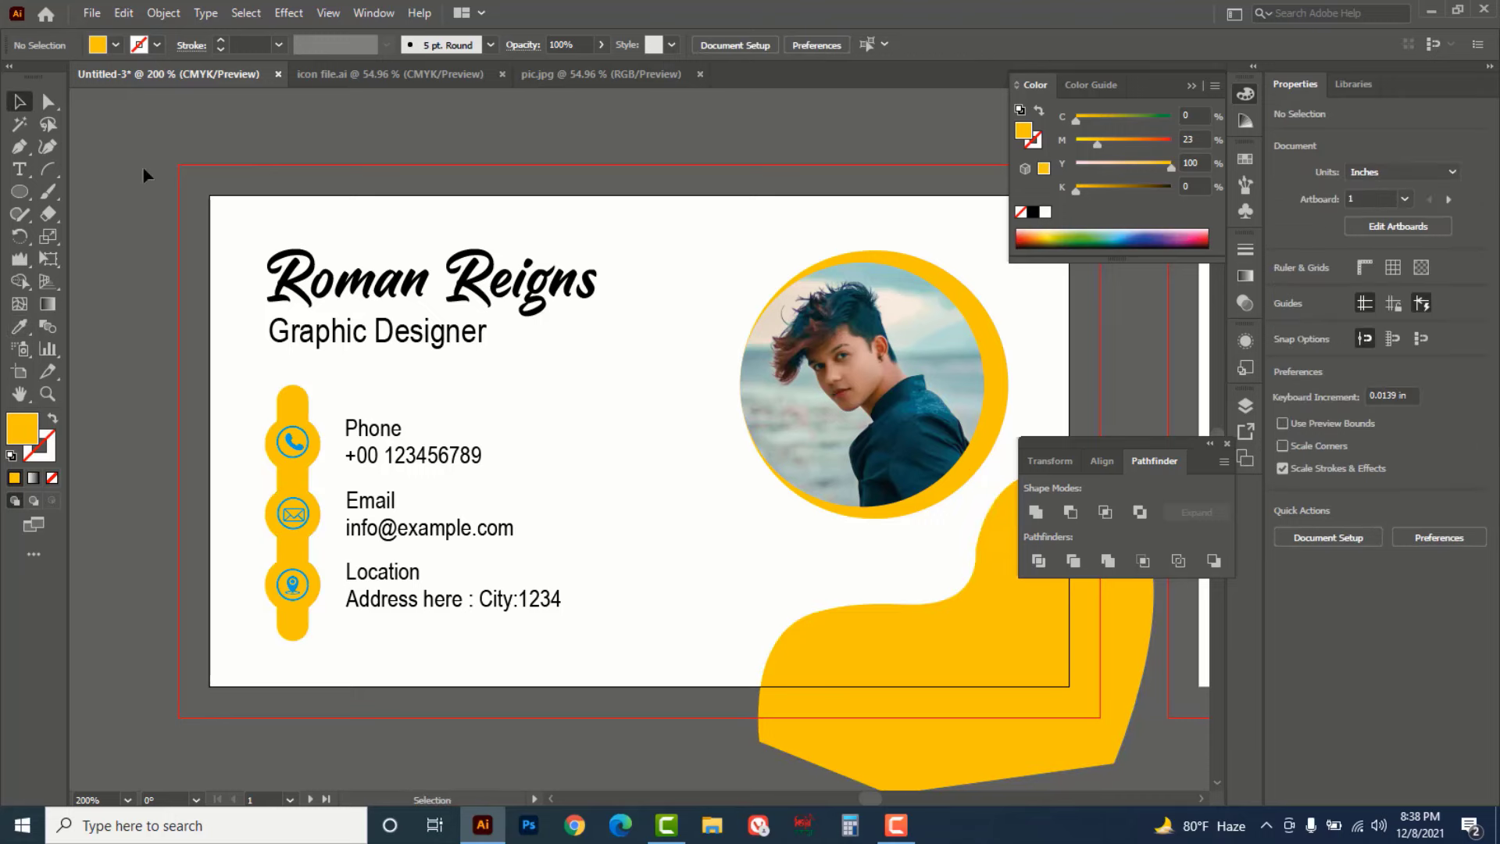
{"action": "left_click", "coordinate": [19, 192]}
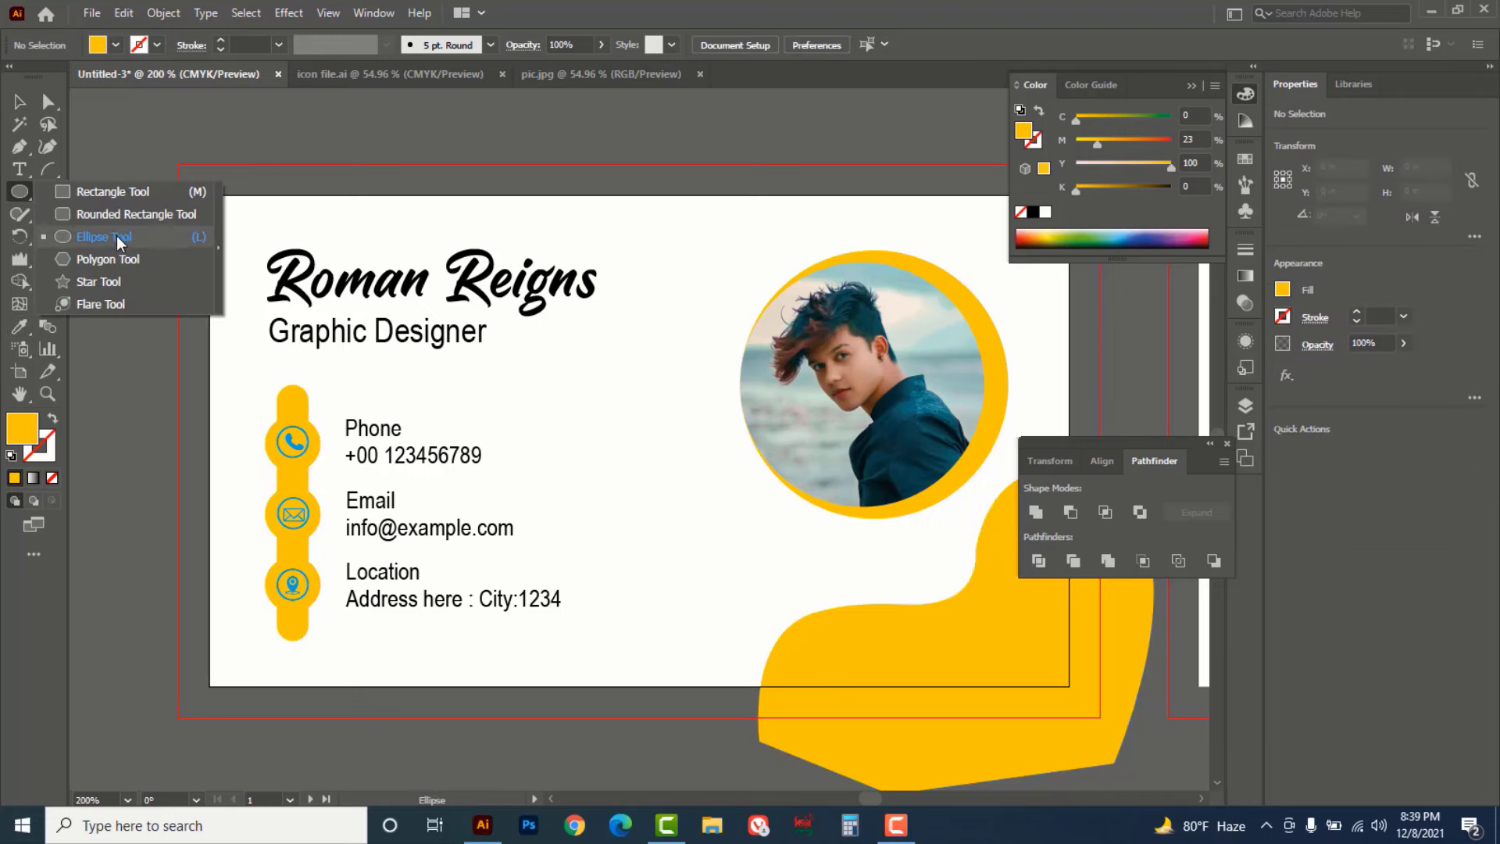
- Draw a small 69%-opacity yellow circle at the photo ring's top-right edge
{"action": "left_click", "coordinate": [117, 236]}
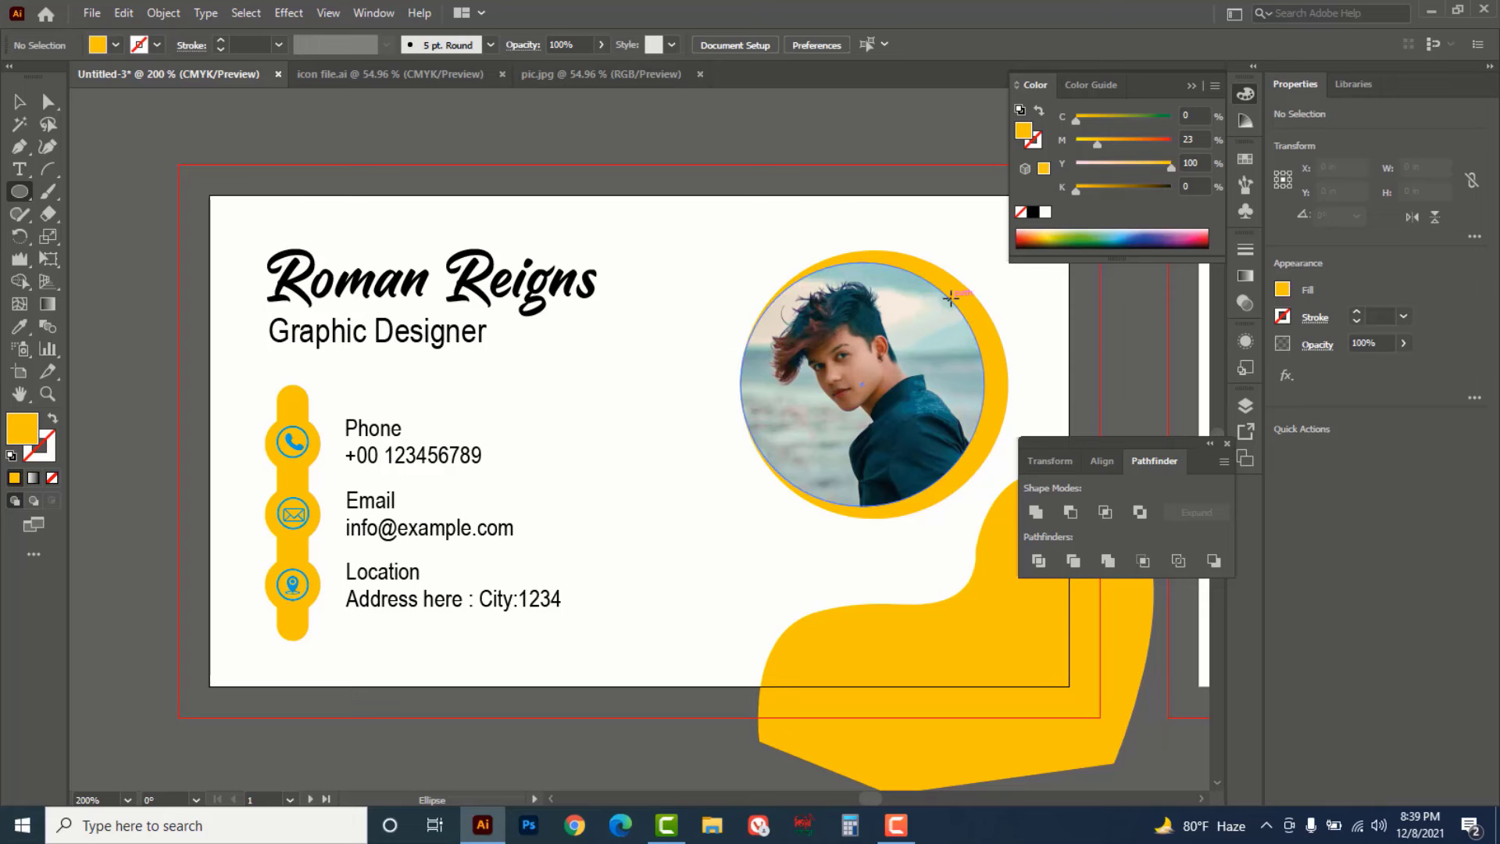
{"action": "left_click_drag", "start_coordinate": [951, 297], "coordinate": [974, 334]}
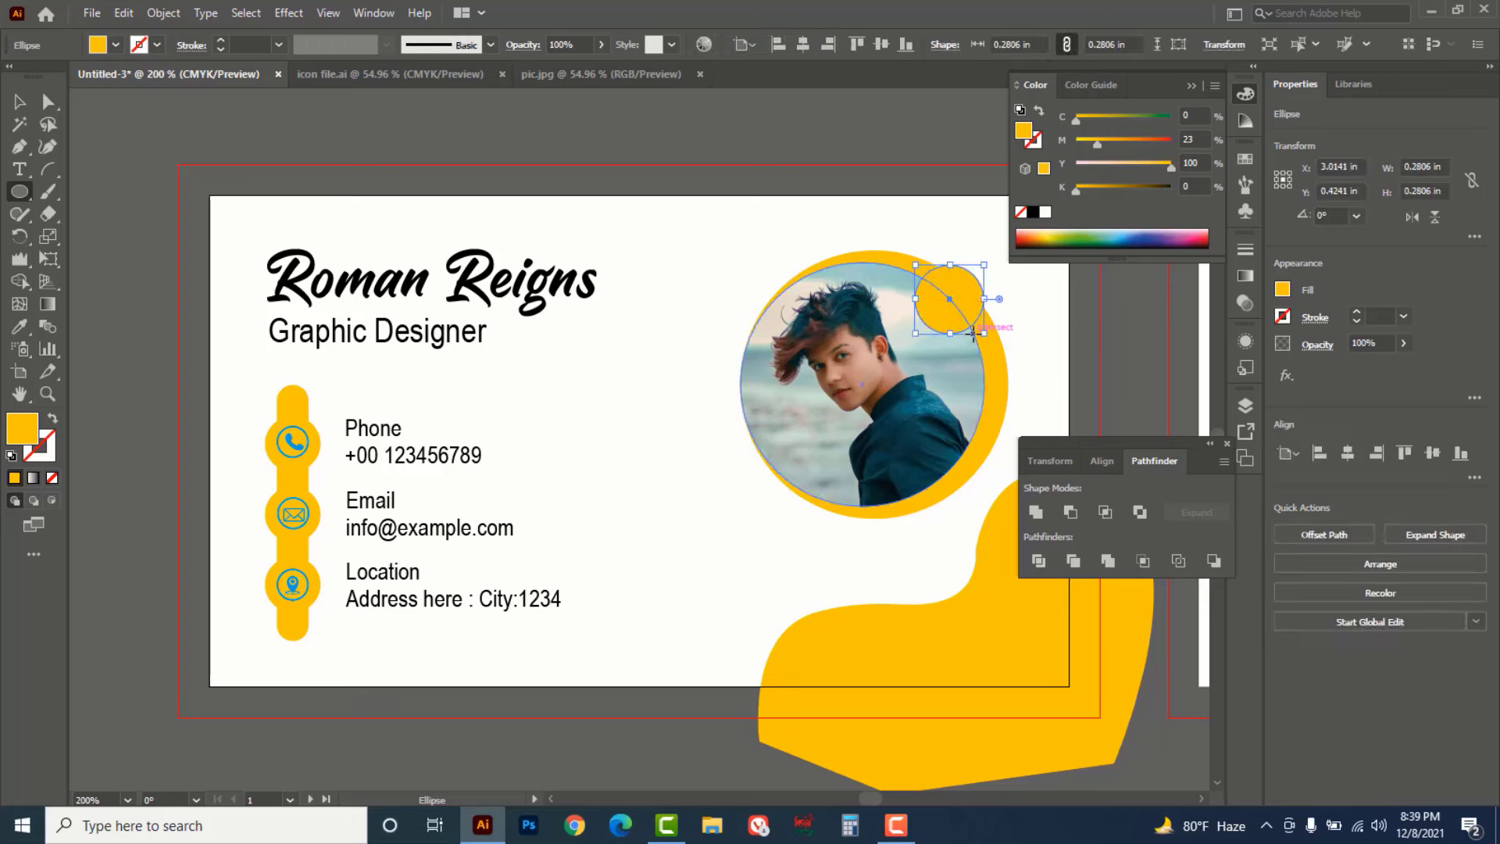
{"action": "left_click", "coordinate": [1404, 345]}
{"action": "left_click_drag", "start_coordinate": [1398, 367], "coordinate": [1380, 367]}
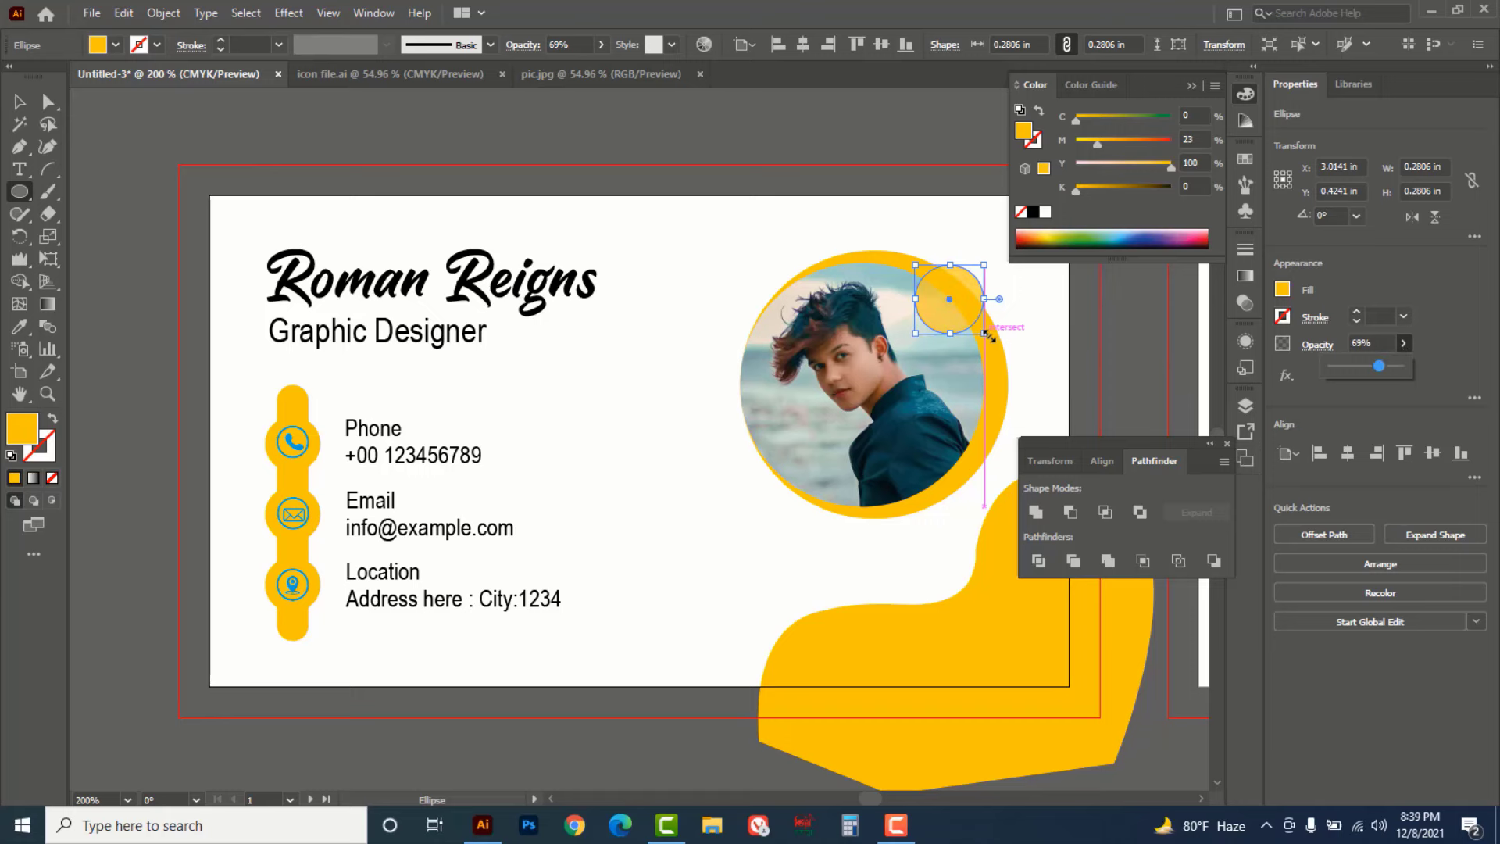
{"action": "left_click_drag", "start_coordinate": [986, 335], "coordinate": [989, 338]}
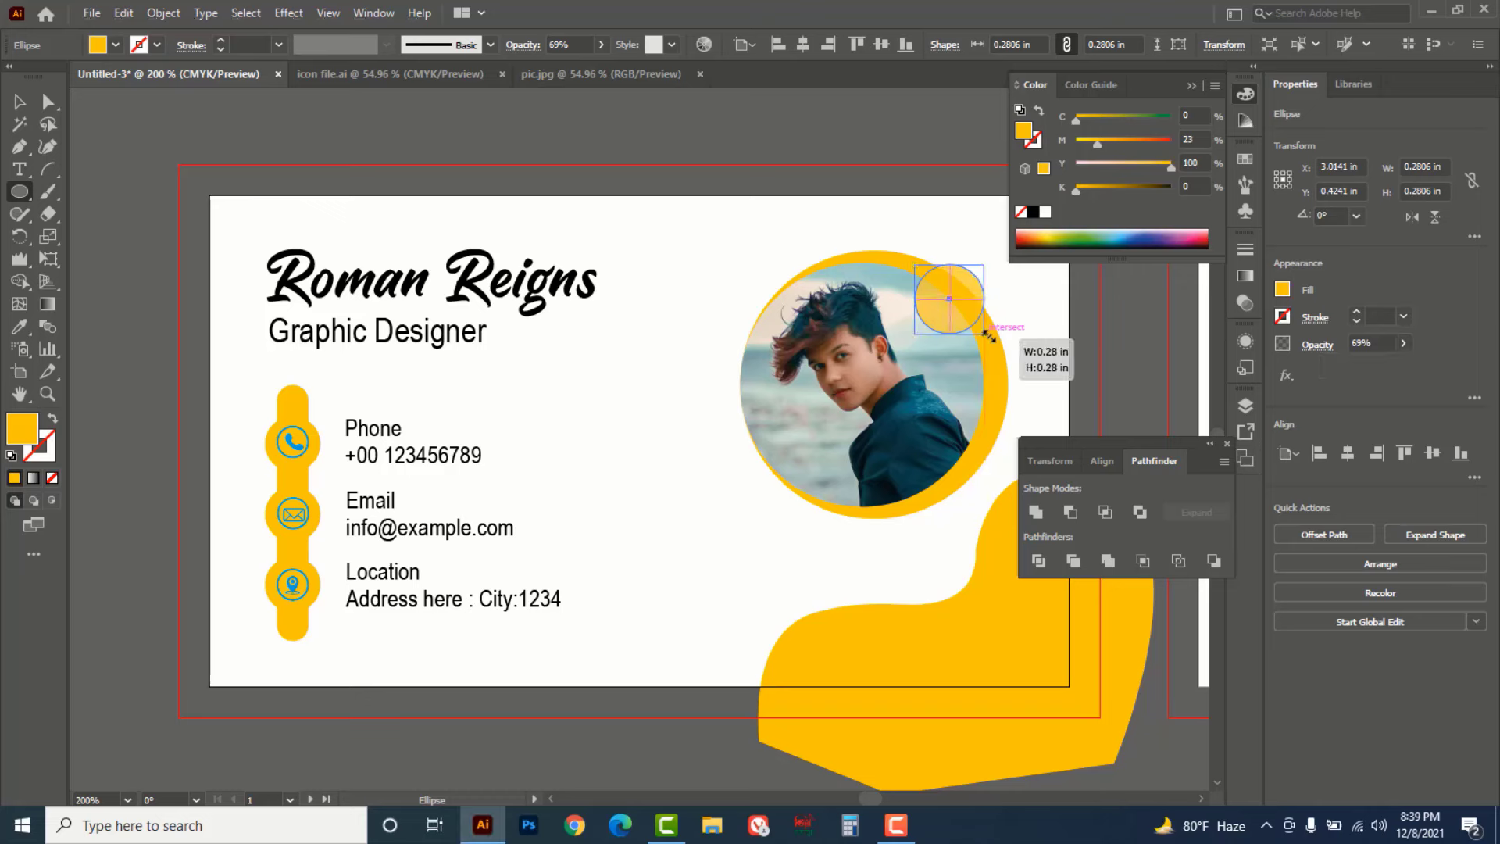
{"action": "key", "text": "v"}
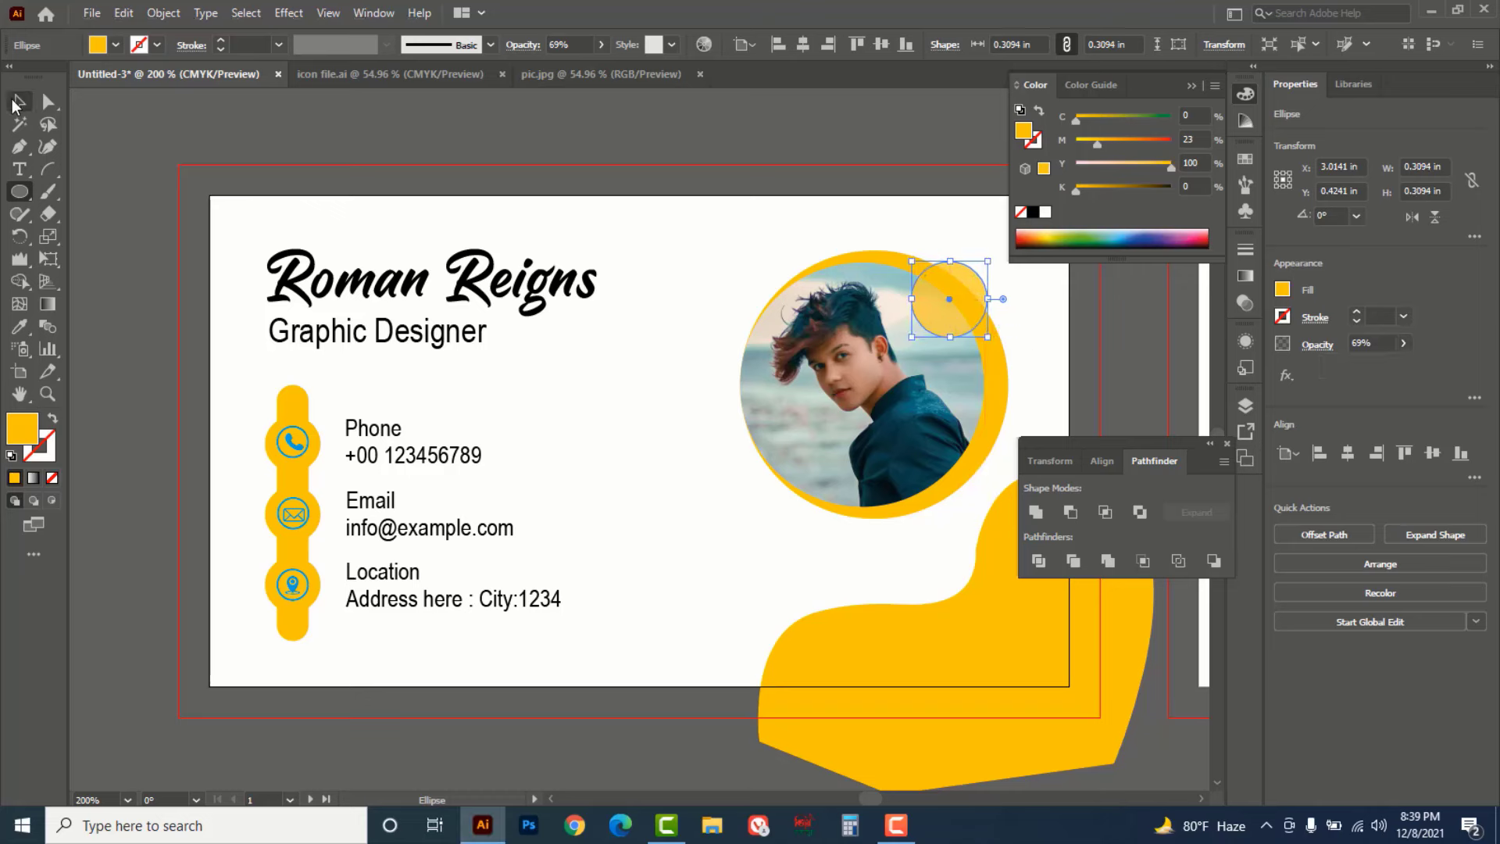
{"action": "left_click_drag", "start_coordinate": [936, 304], "coordinate": [944, 301]}
- Shrink the yellow ring slightly and duplicate the accent circle to the photo's lower-left
{"action": "left_click", "coordinate": [1013, 386]}
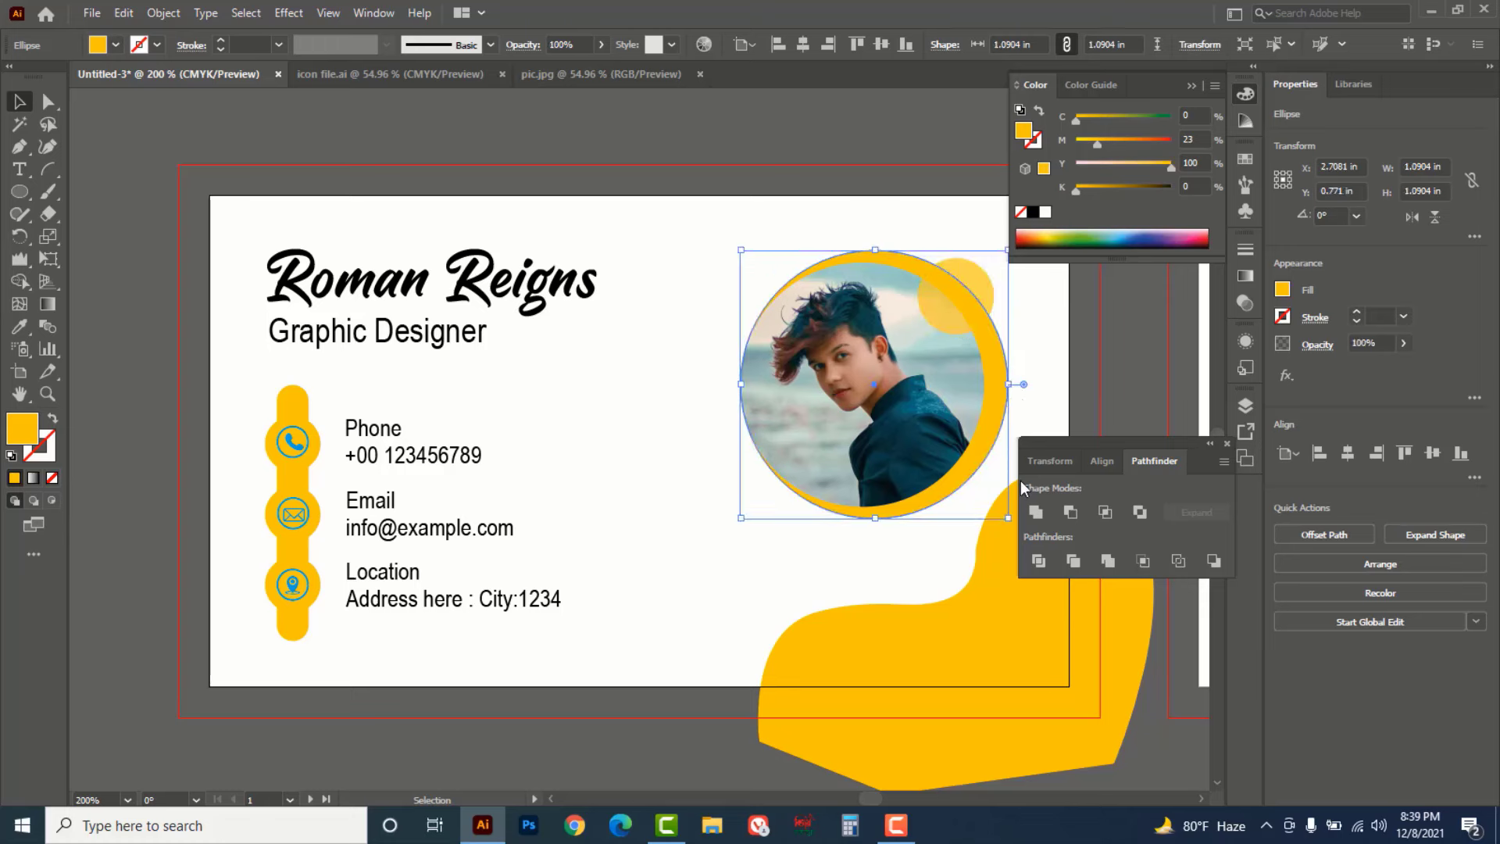
{"action": "left_click_drag", "start_coordinate": [1008, 518], "coordinate": [1008, 512]}
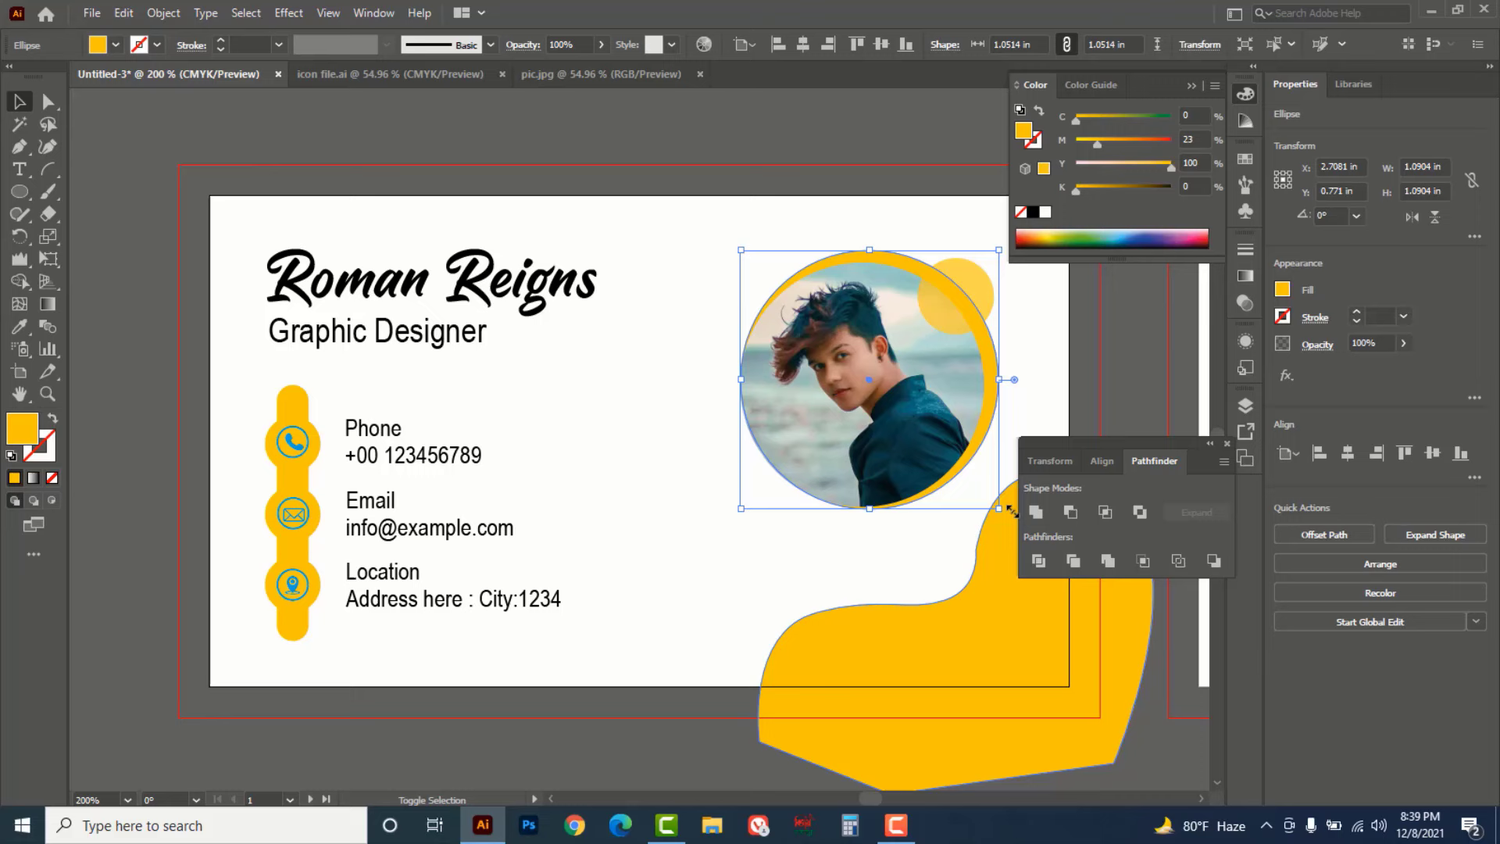
{"action": "left_click", "coordinate": [1047, 335]}
{"action": "left_click", "coordinate": [976, 290]}
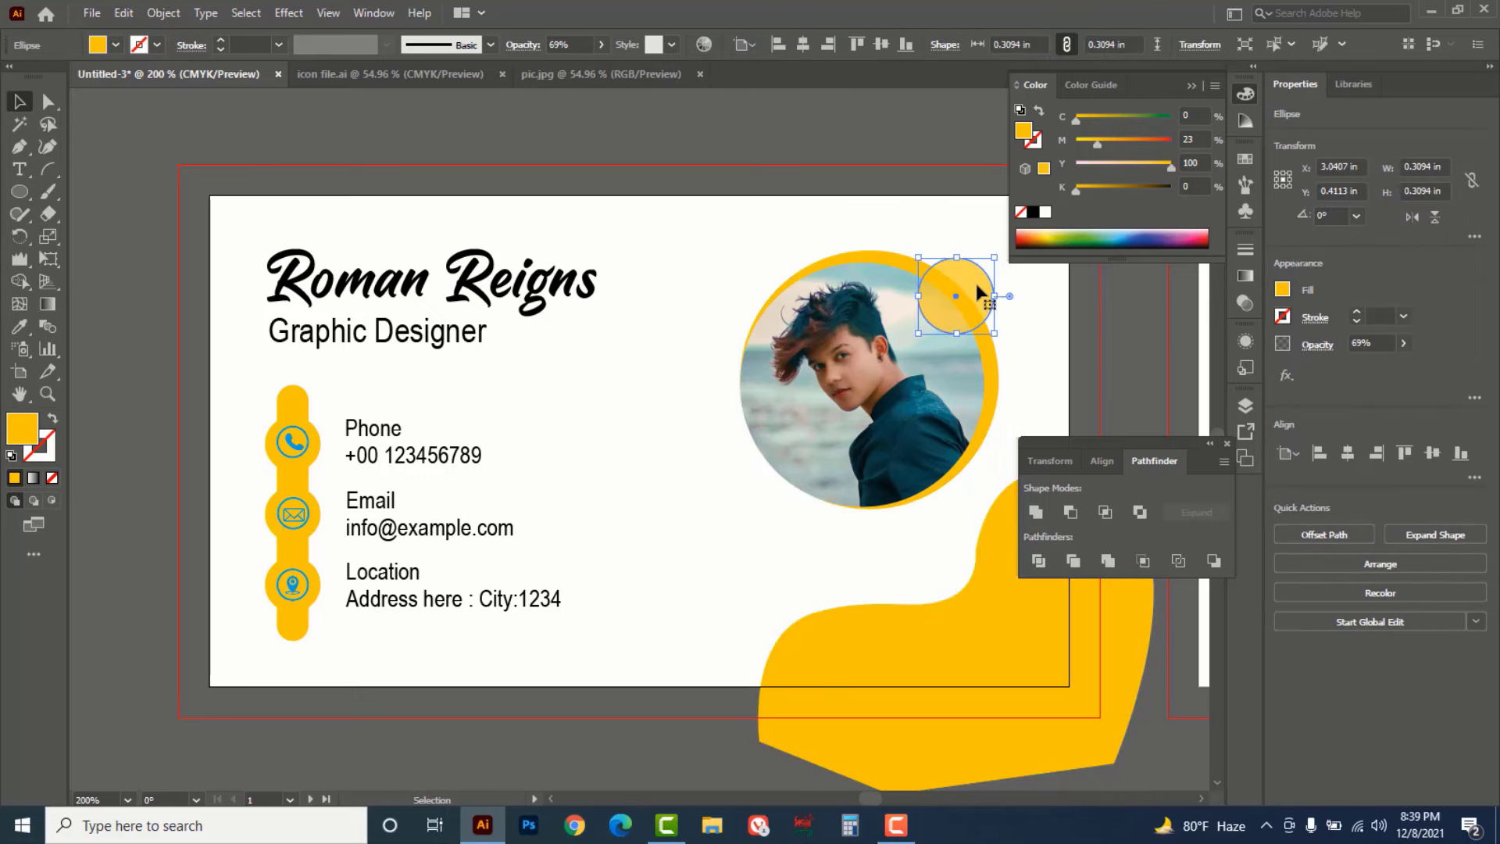
{"action": "mouse_move", "coordinate": [975, 286]}
{"action": "left_mouse_down", "text": "alt"}
{"action": "mouse_move", "coordinate": [865, 466]}
{"action": "mouse_move", "coordinate": [759, 536]}
{"action": "left_mouse_up", "text": "alt"}
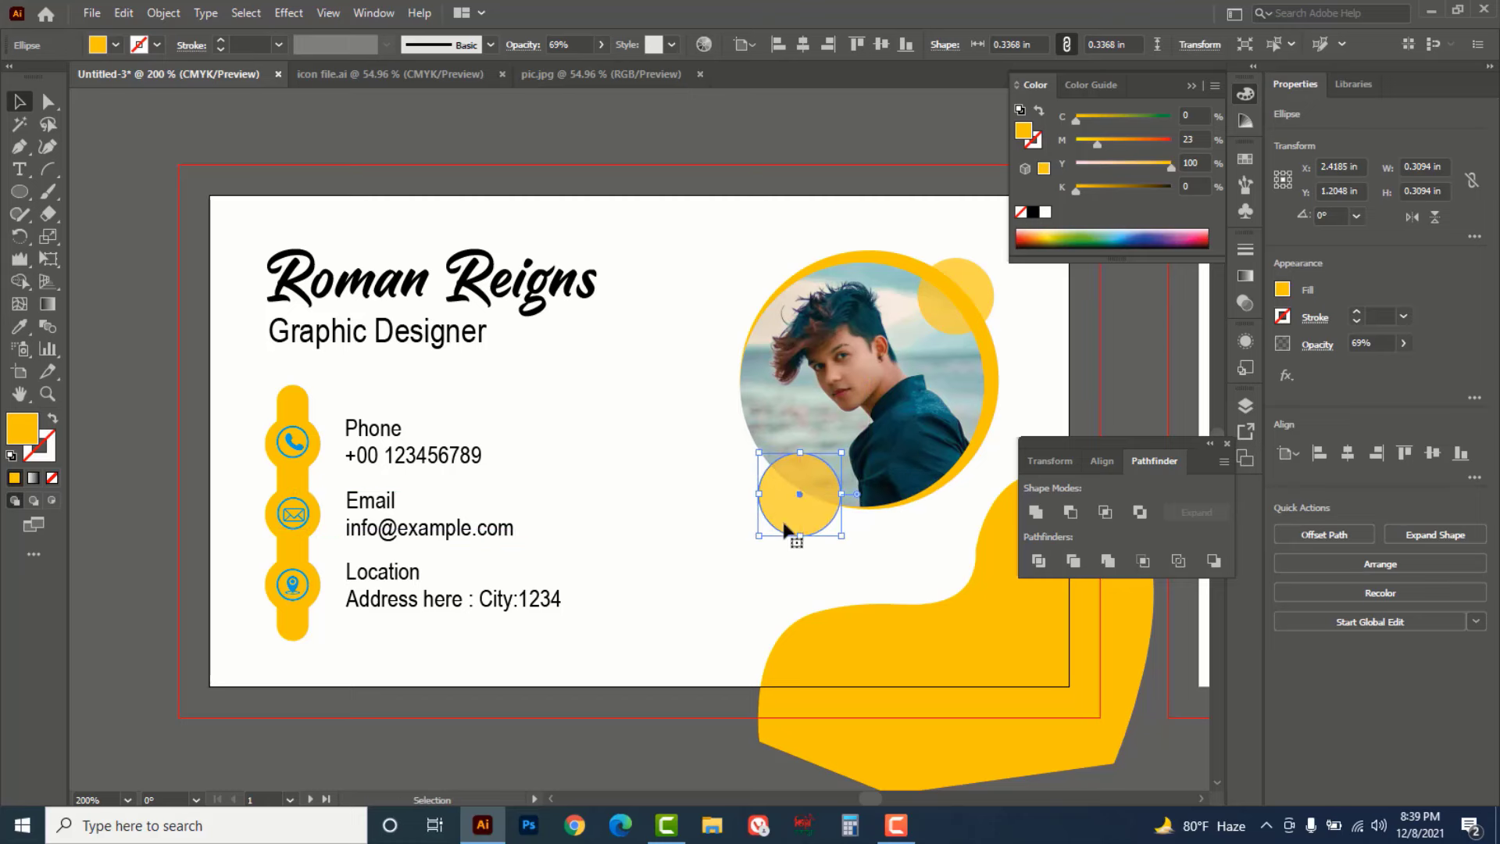
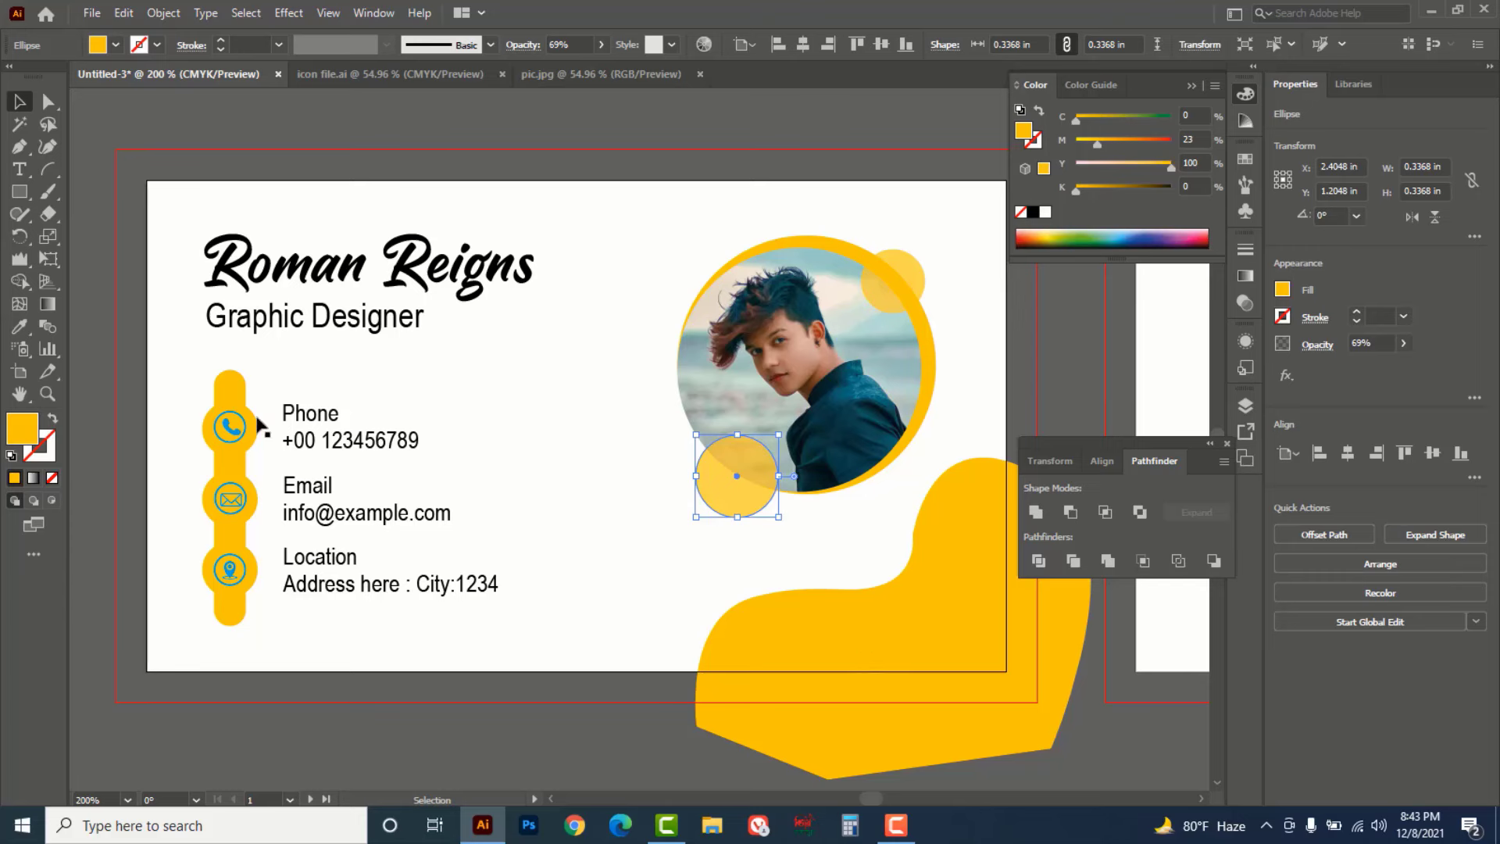
- Draw a closed Pen cutting shape over the yellow overhang past the bottom and right bleed edges
{"action": "left_click", "coordinate": [19, 149]}
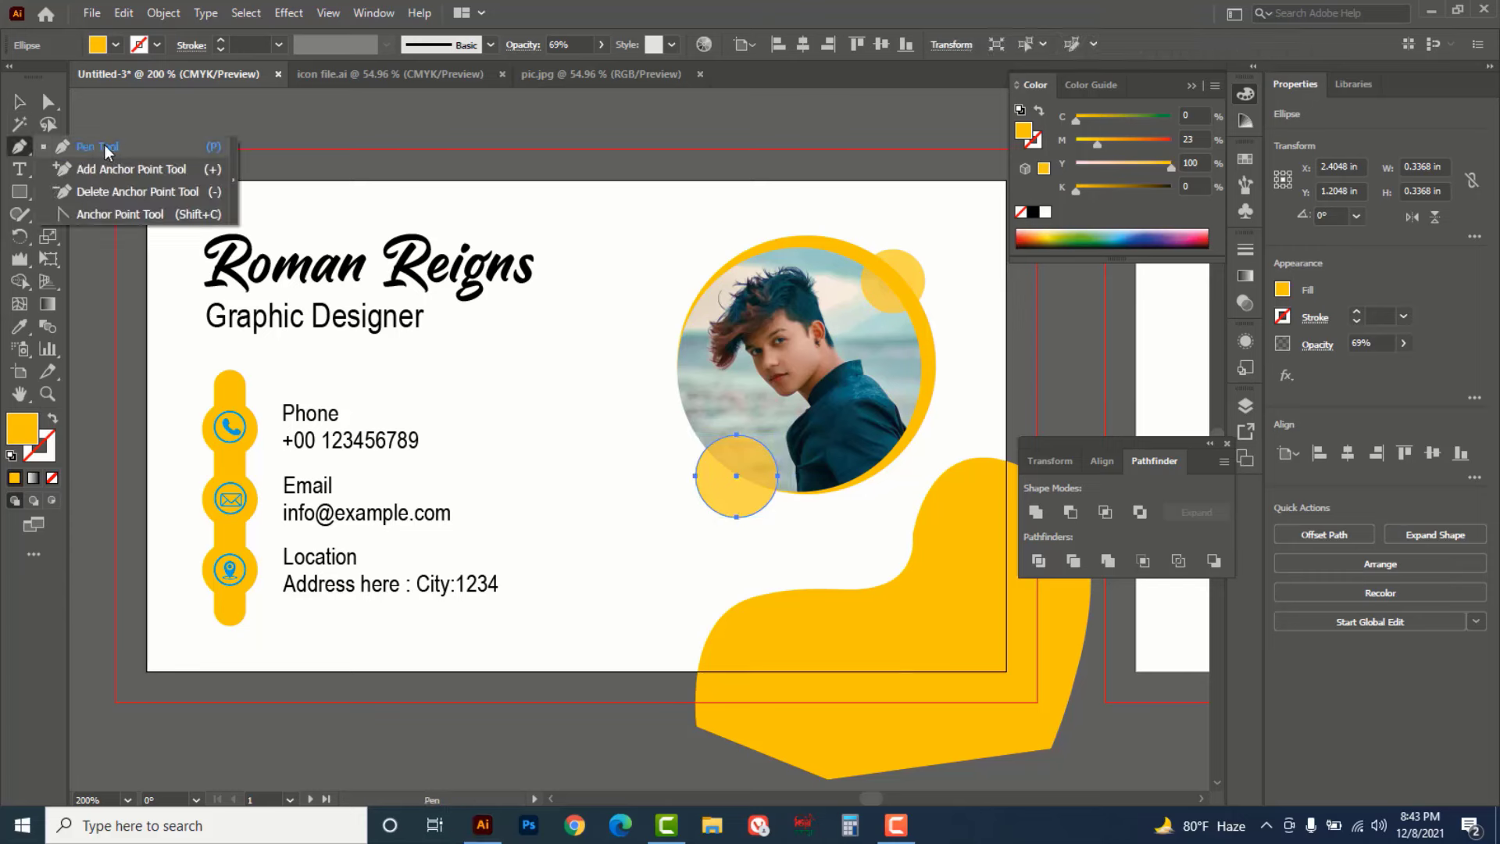
{"action": "left_click", "coordinate": [1036, 352]}
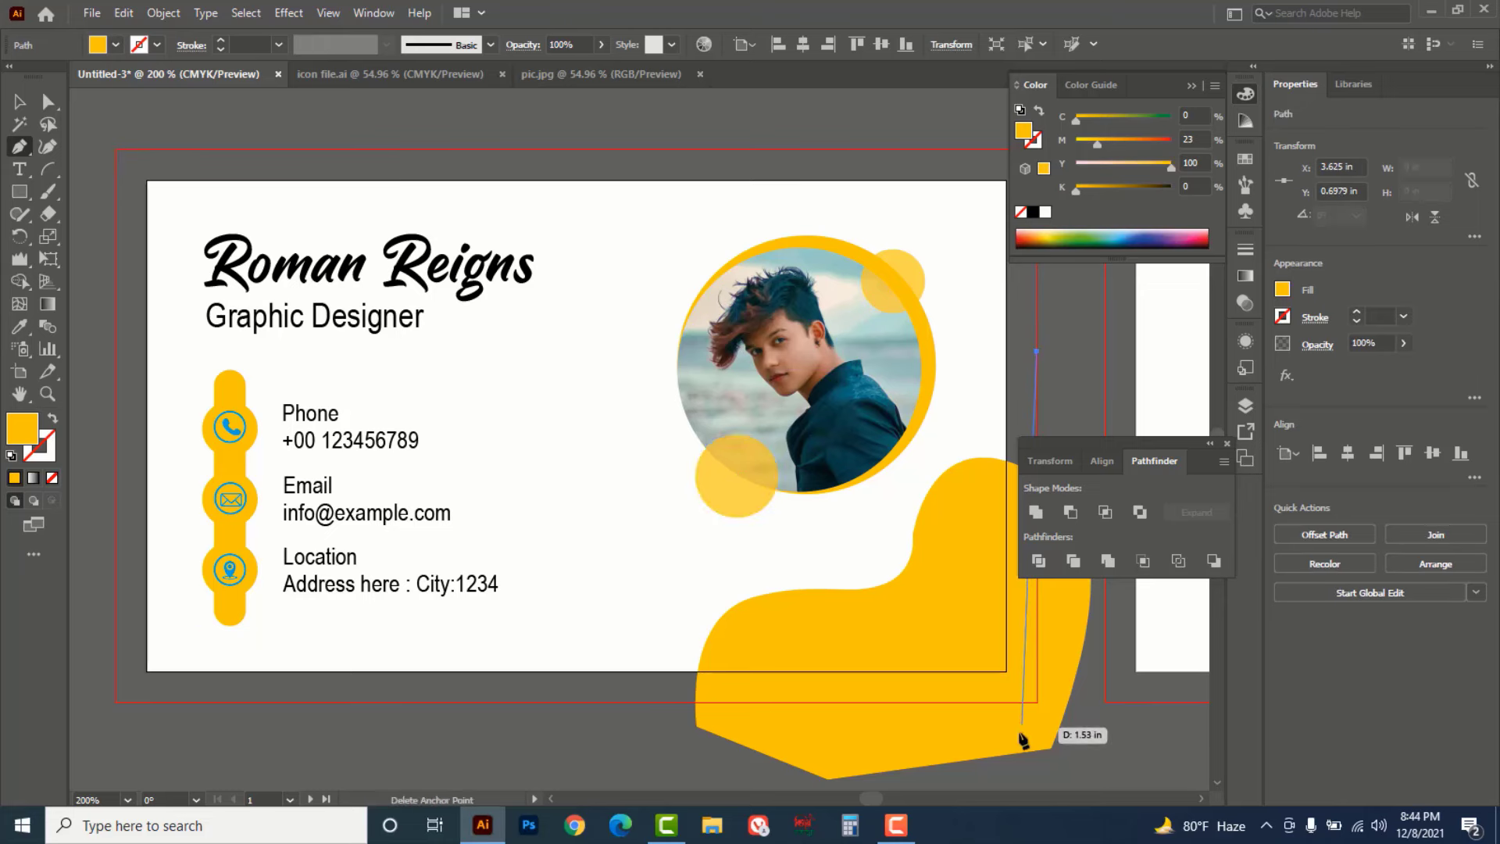
{"action": "left_click", "coordinate": [1036, 701]}
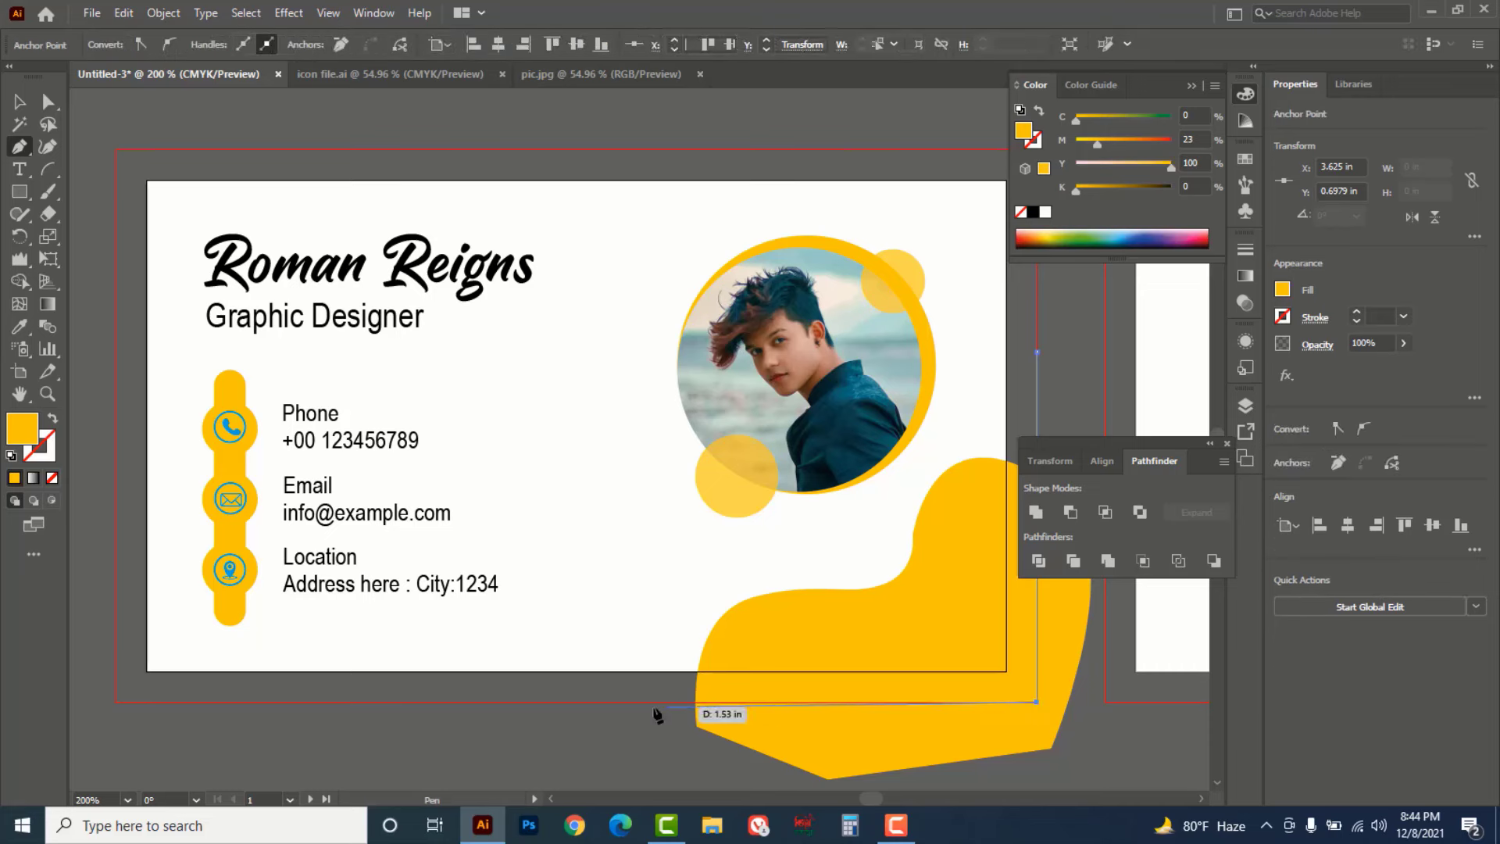
{"action": "left_click", "coordinate": [639, 702]}
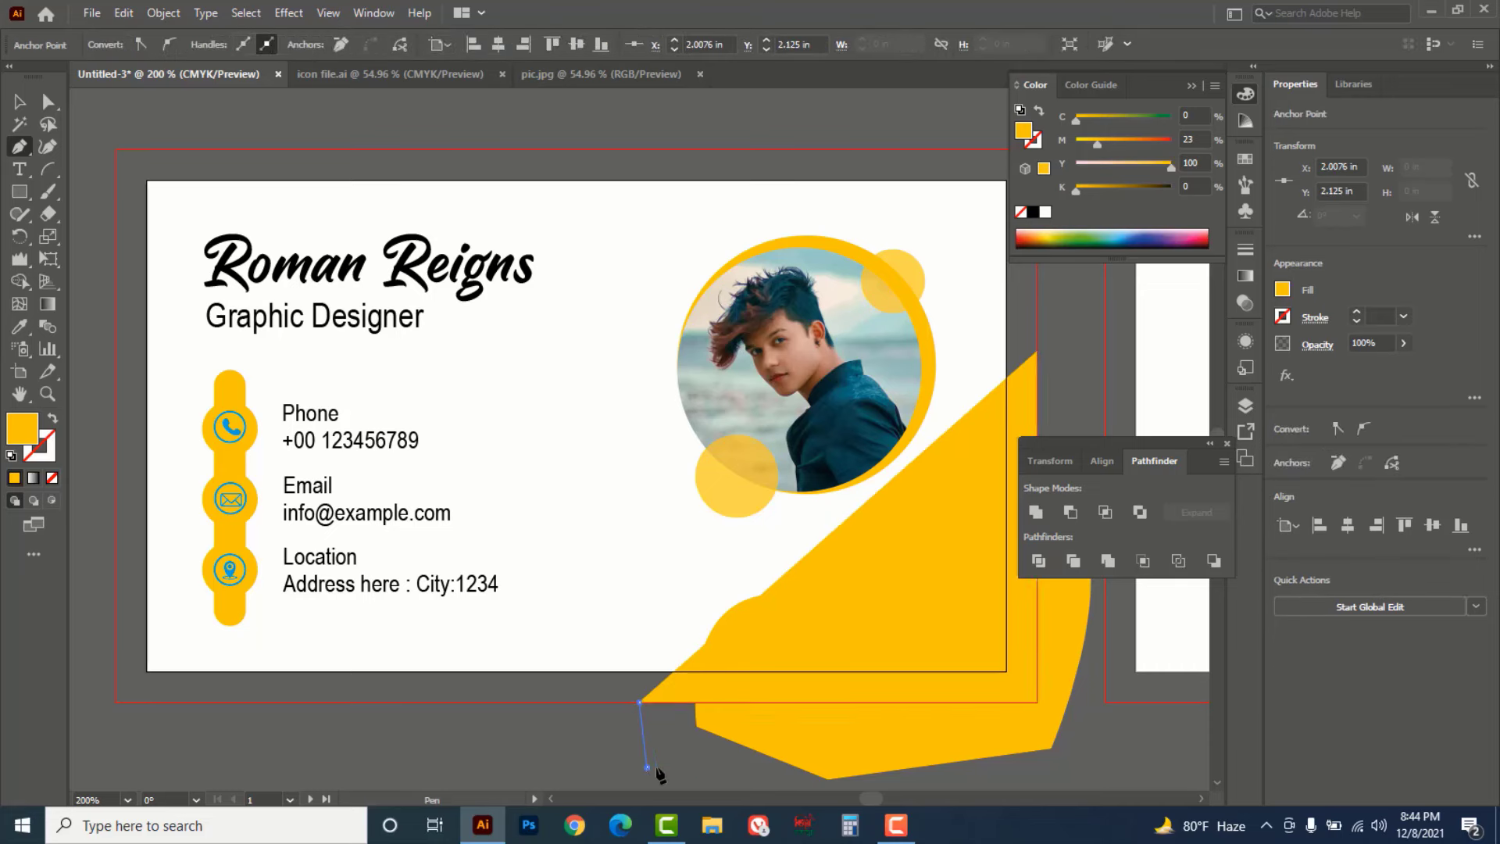
{"action": "left_click", "coordinate": [646, 766]}
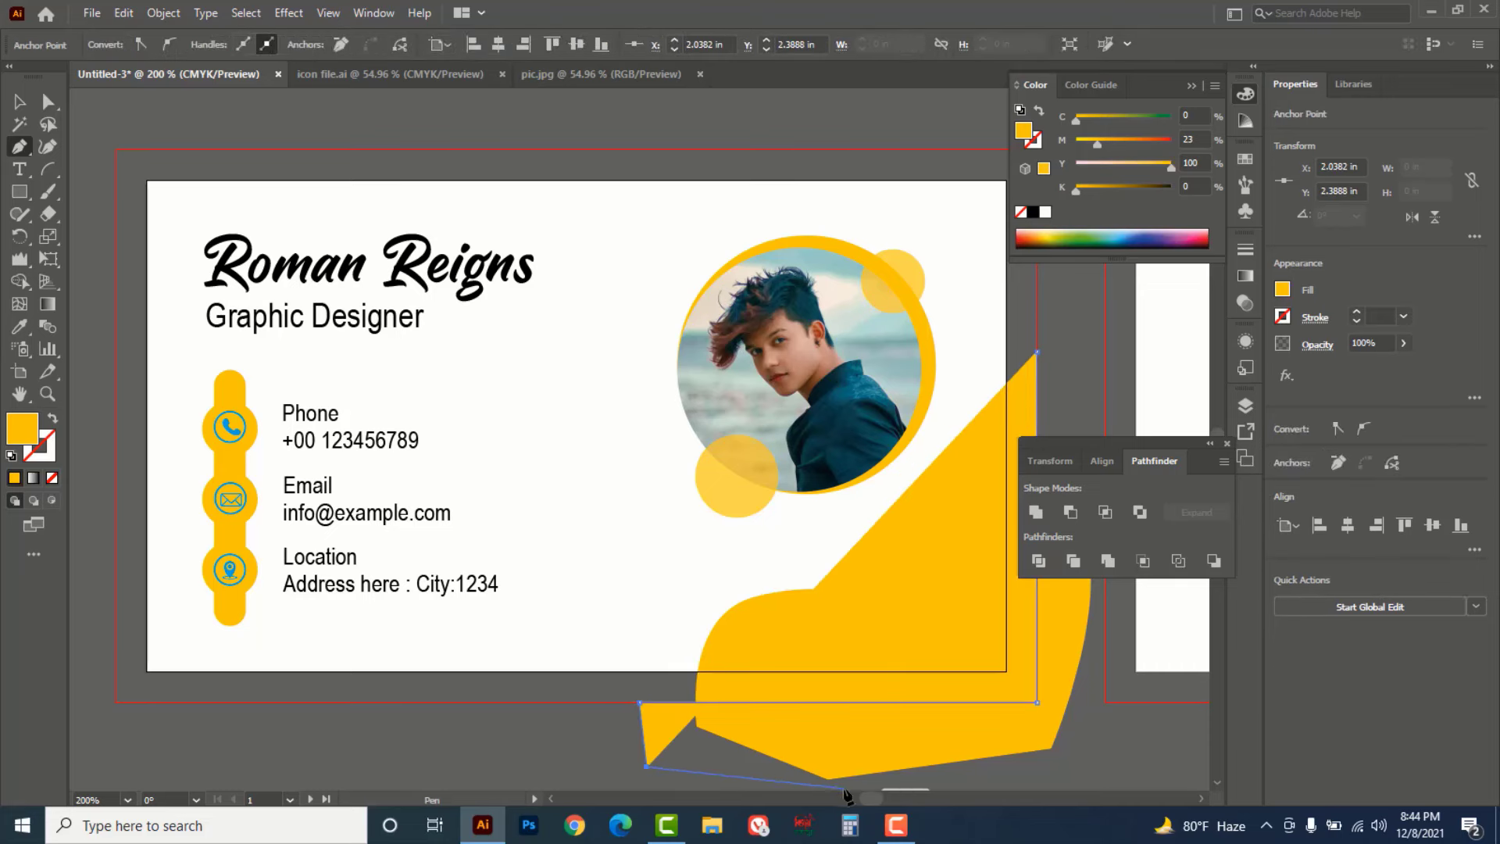
{"action": "left_click_drag", "start_coordinate": [844, 786], "coordinate": [1102, 784]}
{"action": "left_click", "coordinate": [1110, 773]}
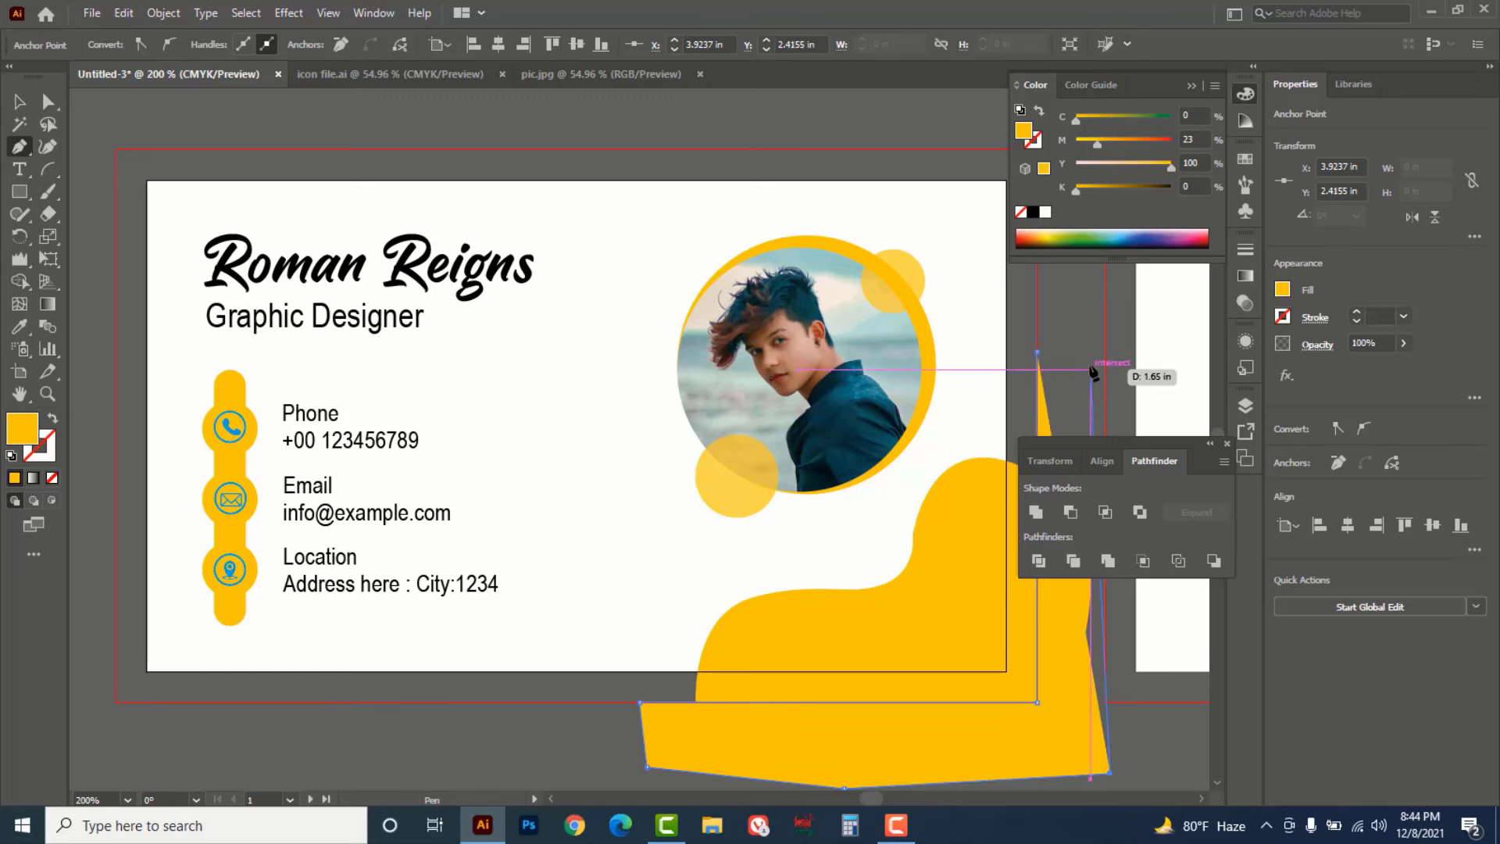
{"action": "left_click", "coordinate": [1037, 353]}
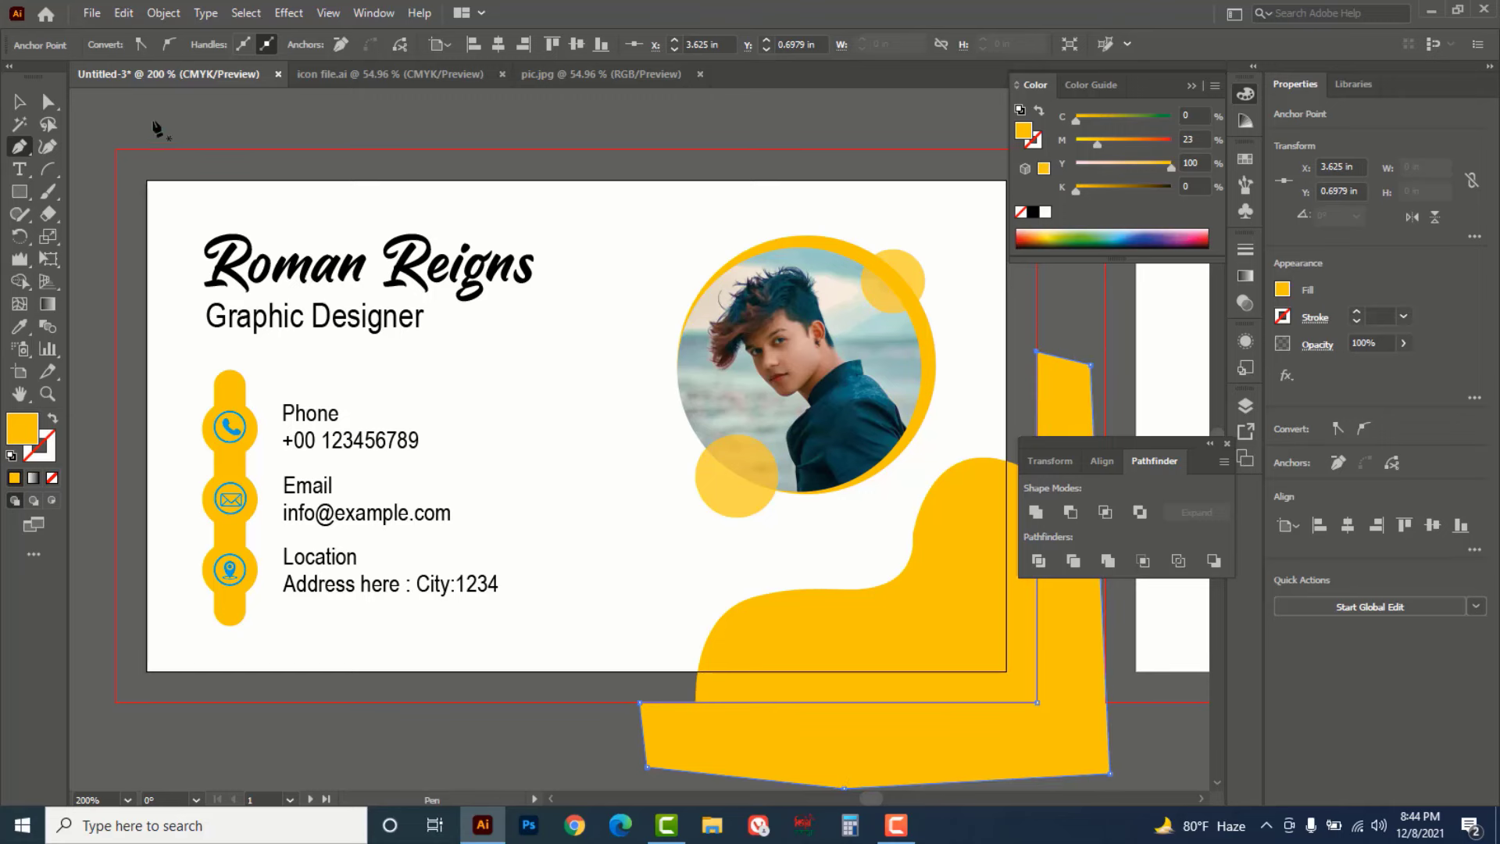
- Divide the cutting shape with the yellow wave, ungroup, and delete the two excess yellow pieces
{"action": "left_click", "coordinate": [20, 102]}
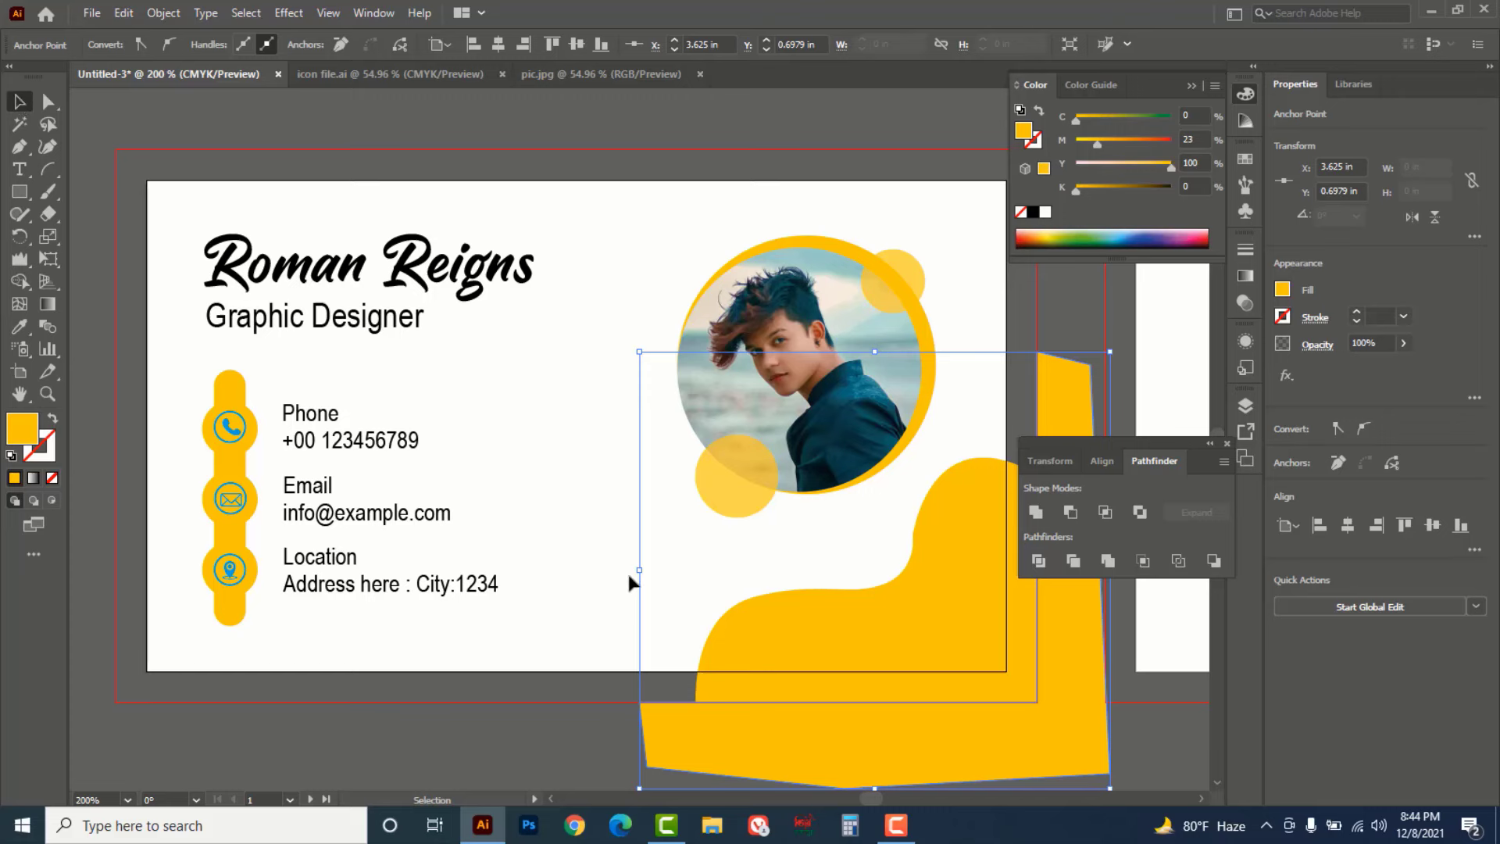
{"action": "left_click", "coordinate": [769, 625], "text": "shift"}
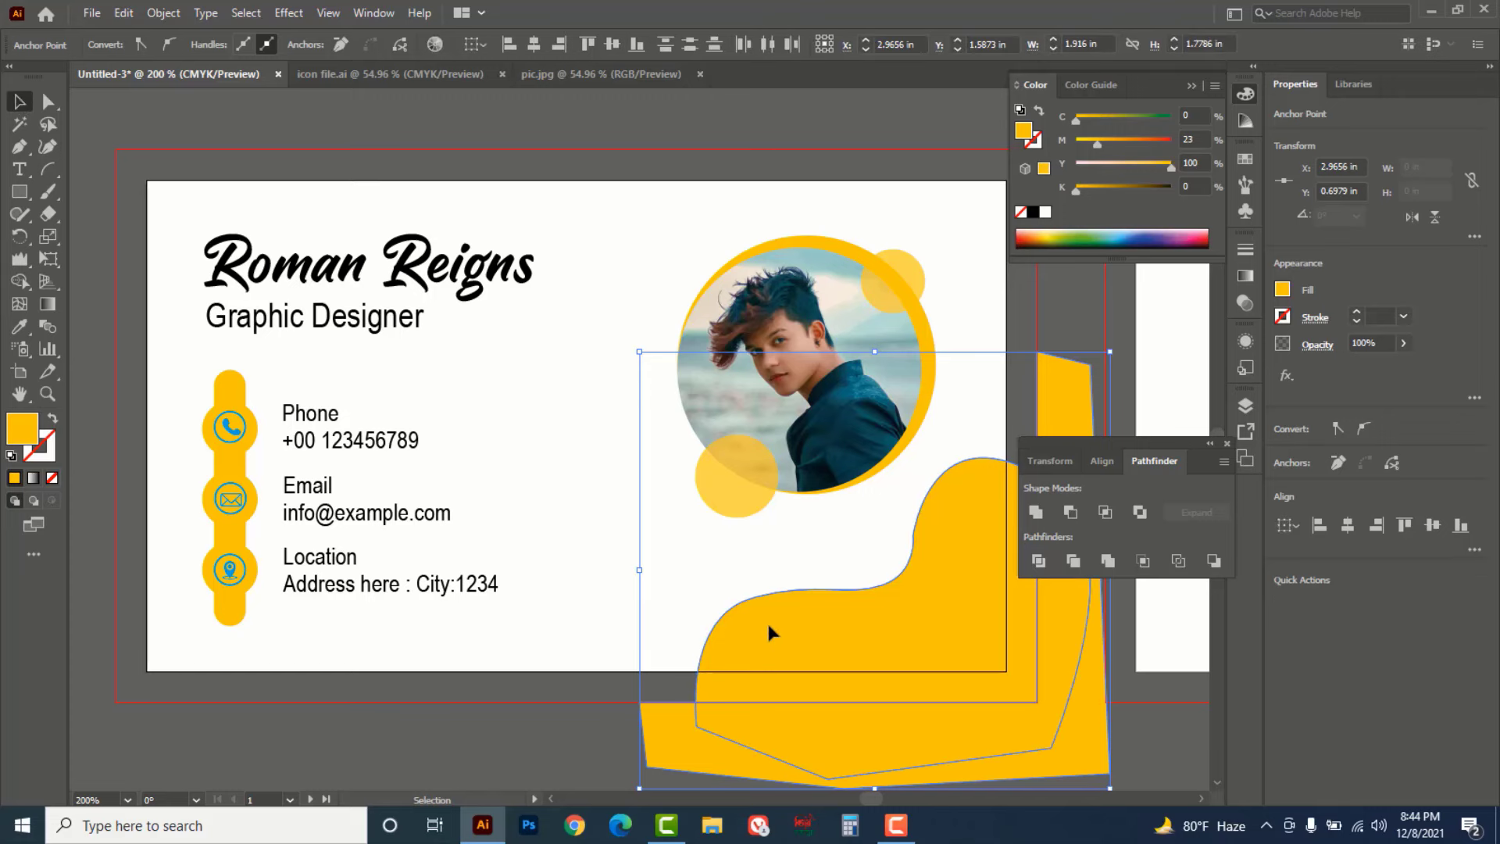
{"action": "left_click", "coordinate": [1039, 561]}
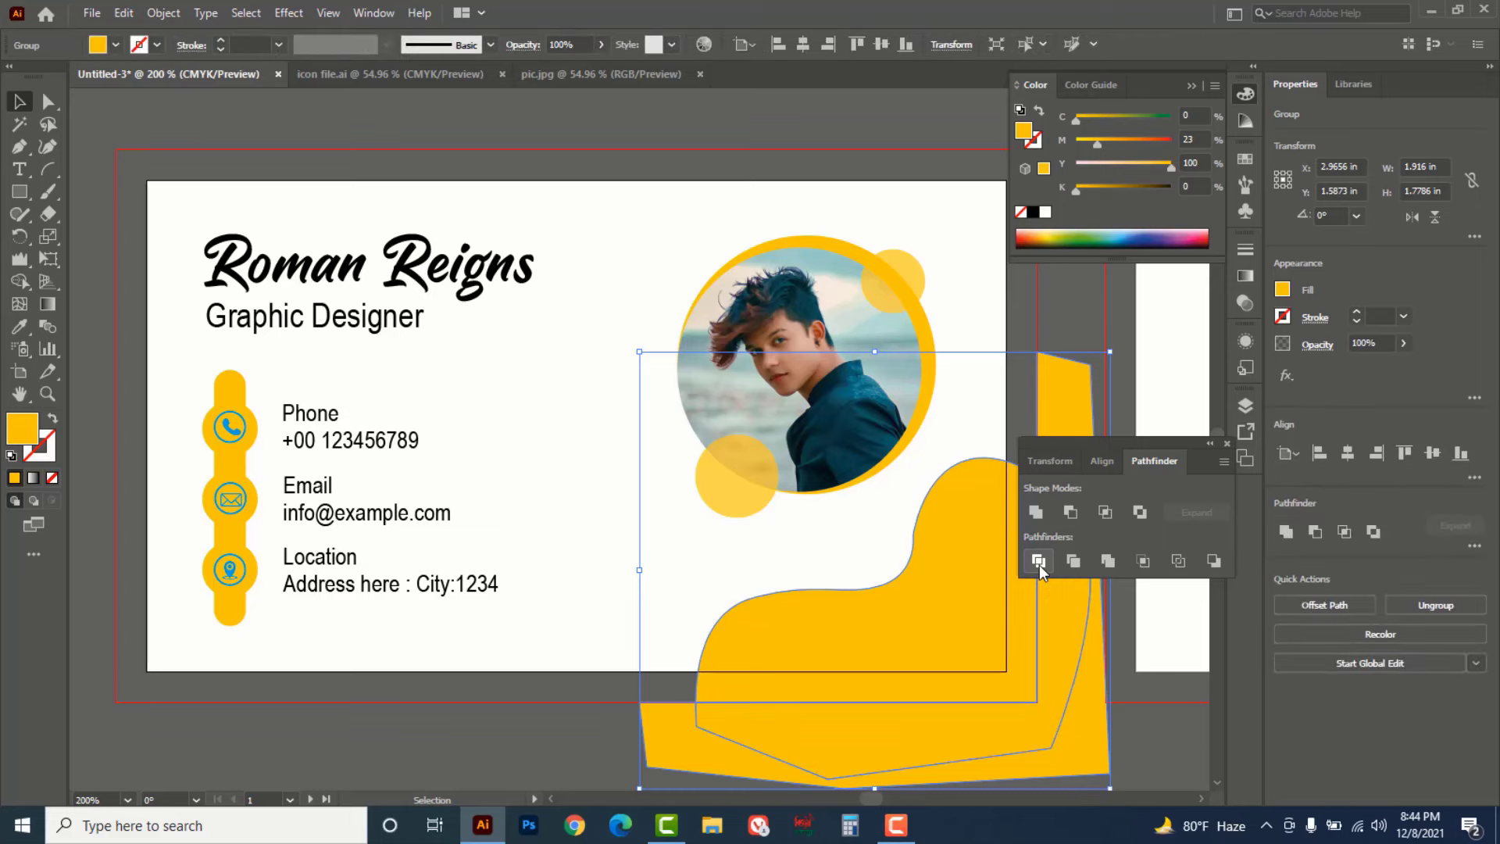
{"action": "right_click", "coordinate": [476, 728]}
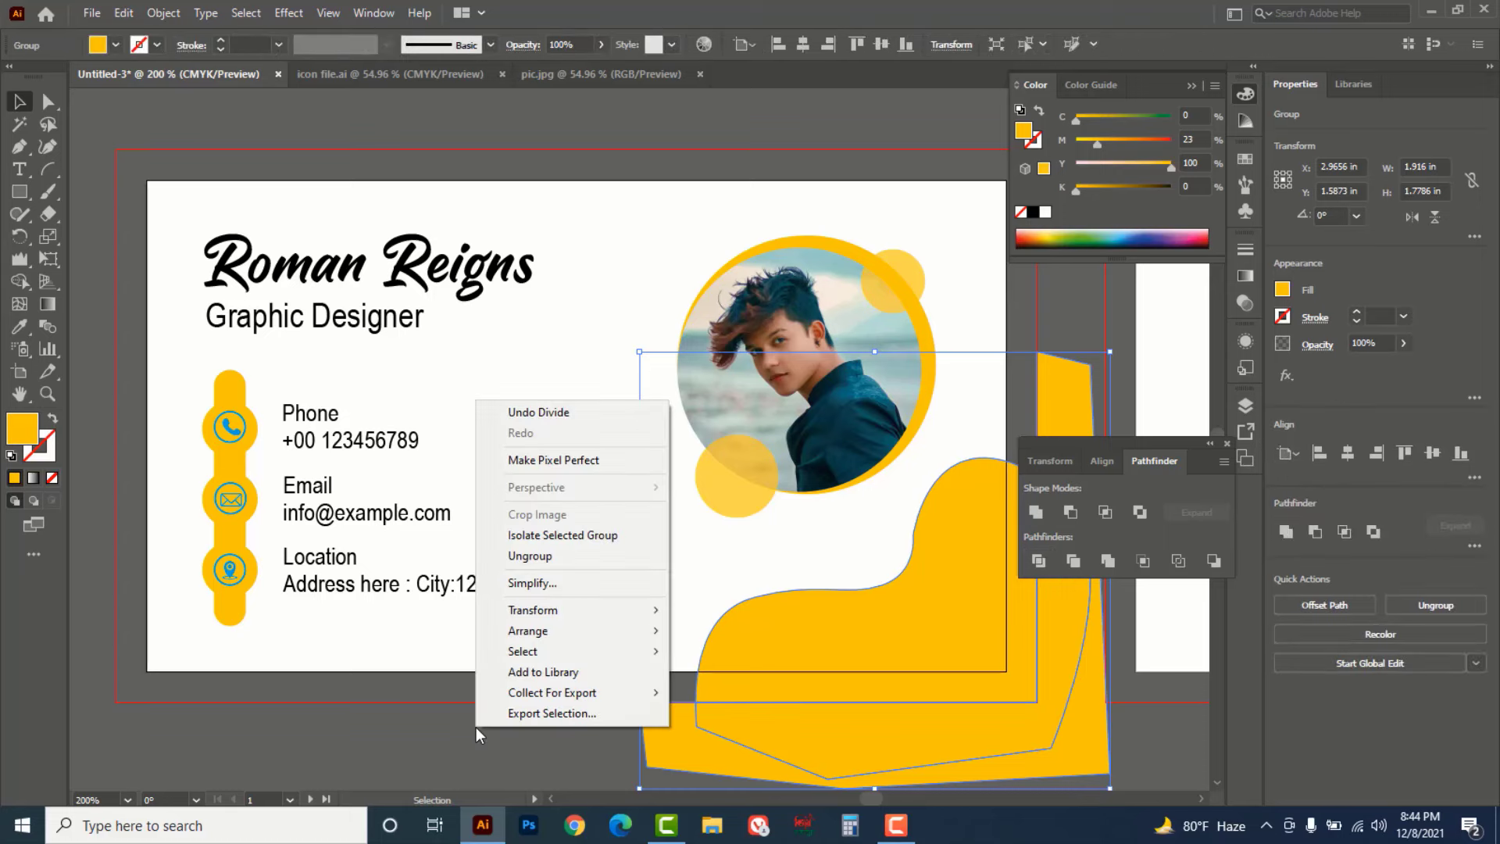
{"action": "left_click", "coordinate": [542, 559]}
{"action": "left_click", "coordinate": [492, 734]}
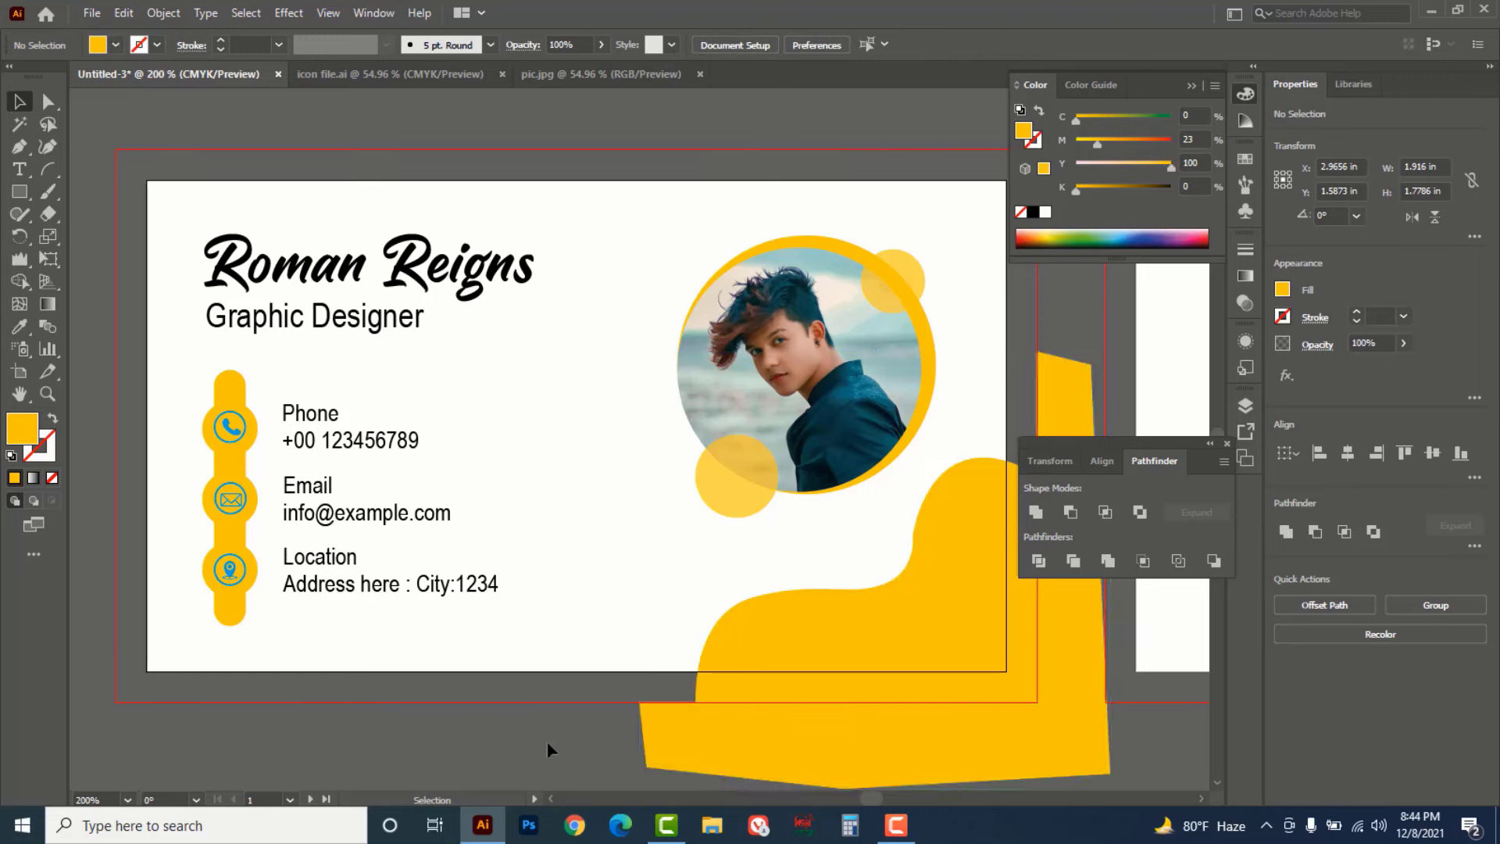
{"action": "left_click", "coordinate": [663, 743]}
{"action": "key", "text": "Delete"}
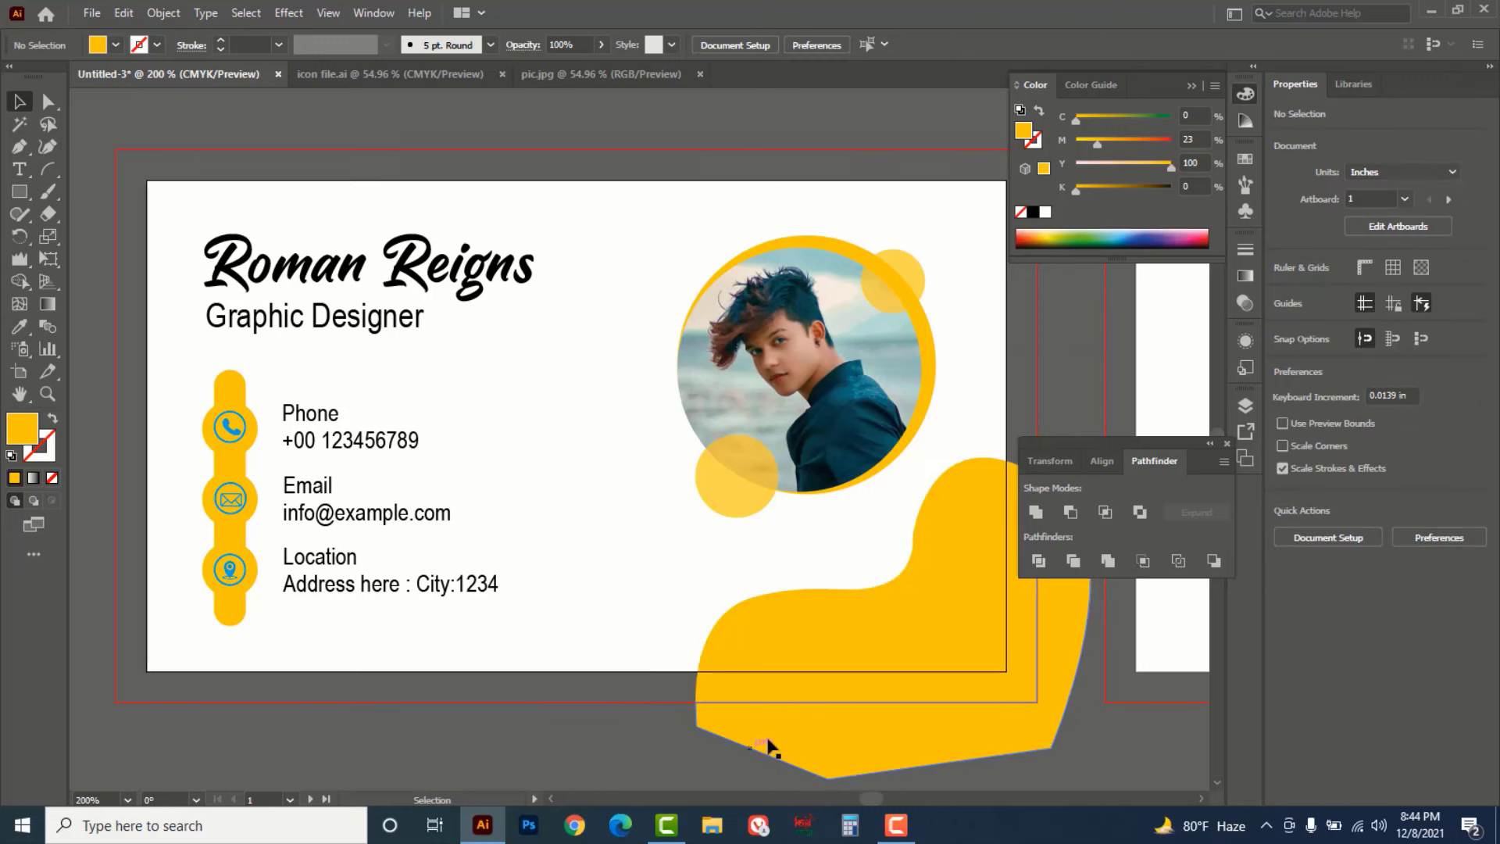
{"action": "left_click", "coordinate": [810, 736]}
{"action": "key", "text": "Delete"}
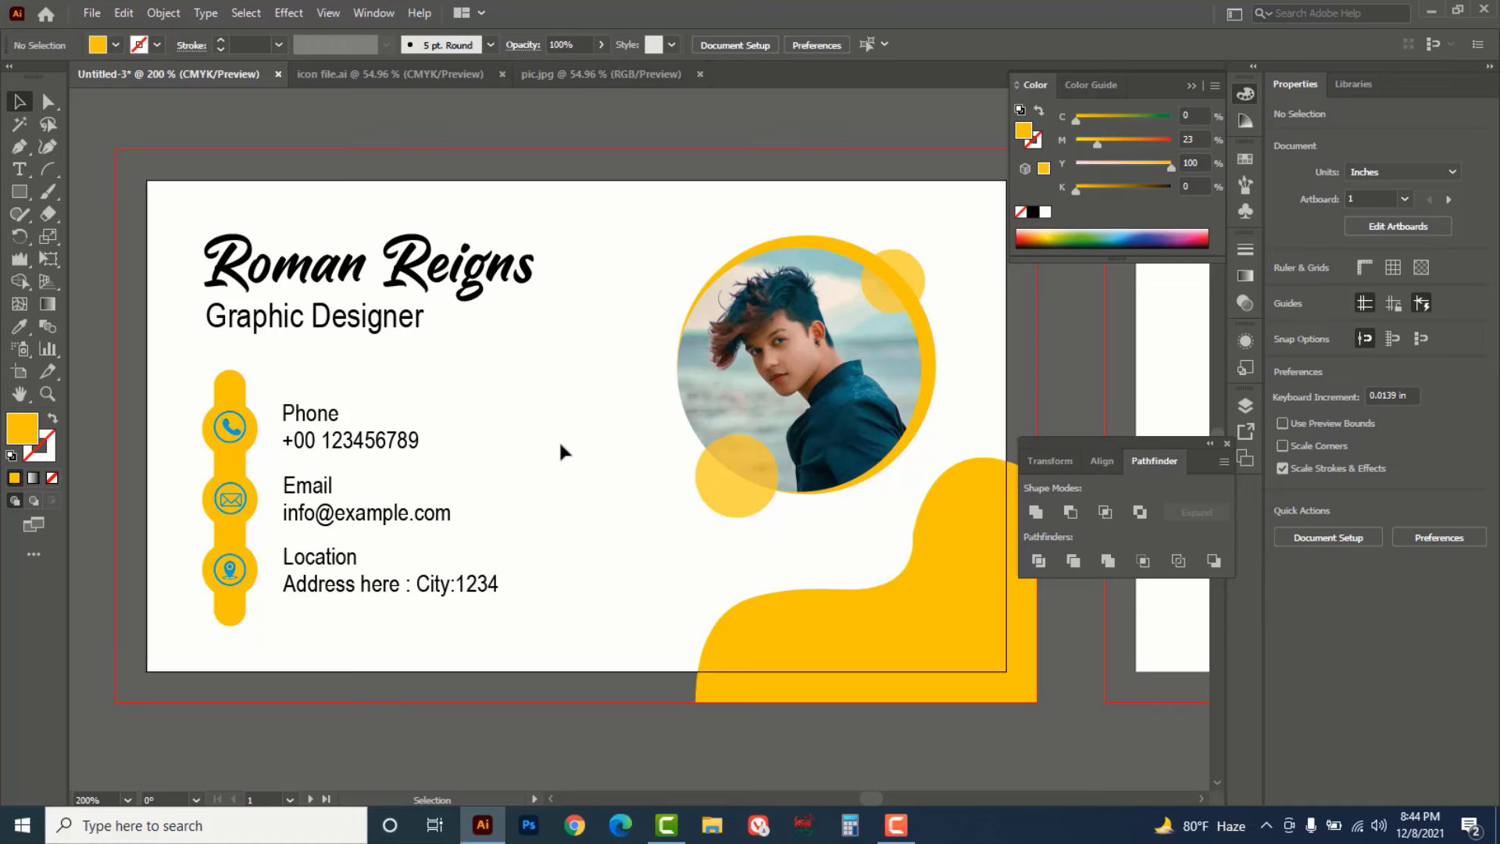
- Draw a rectangle over the full bleed, fill it dark navy, and send it to back
{"action": "left_click", "coordinate": [19, 191]}
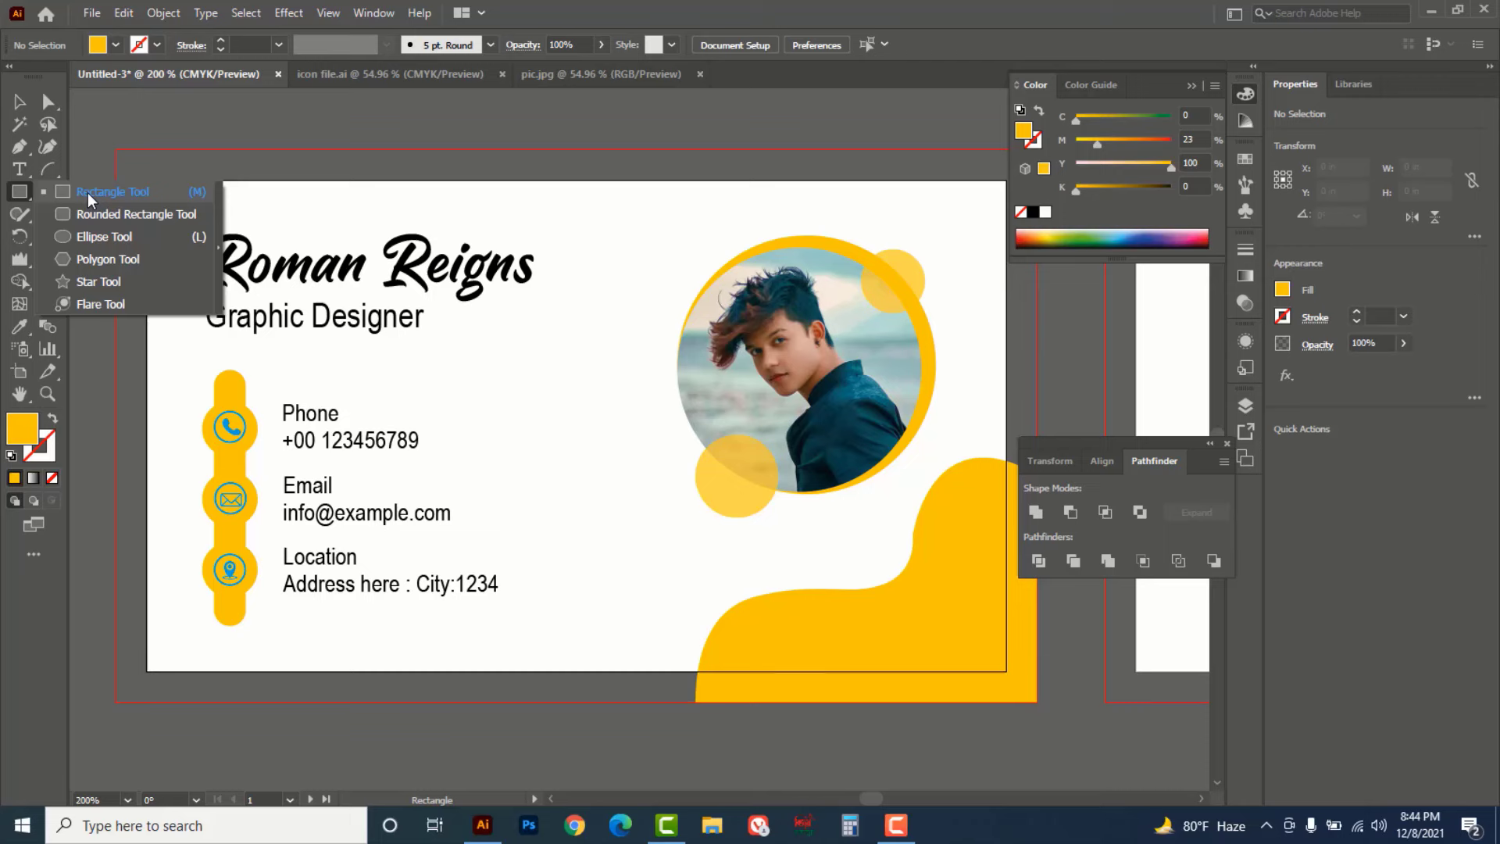
{"action": "left_click", "coordinate": [87, 192]}
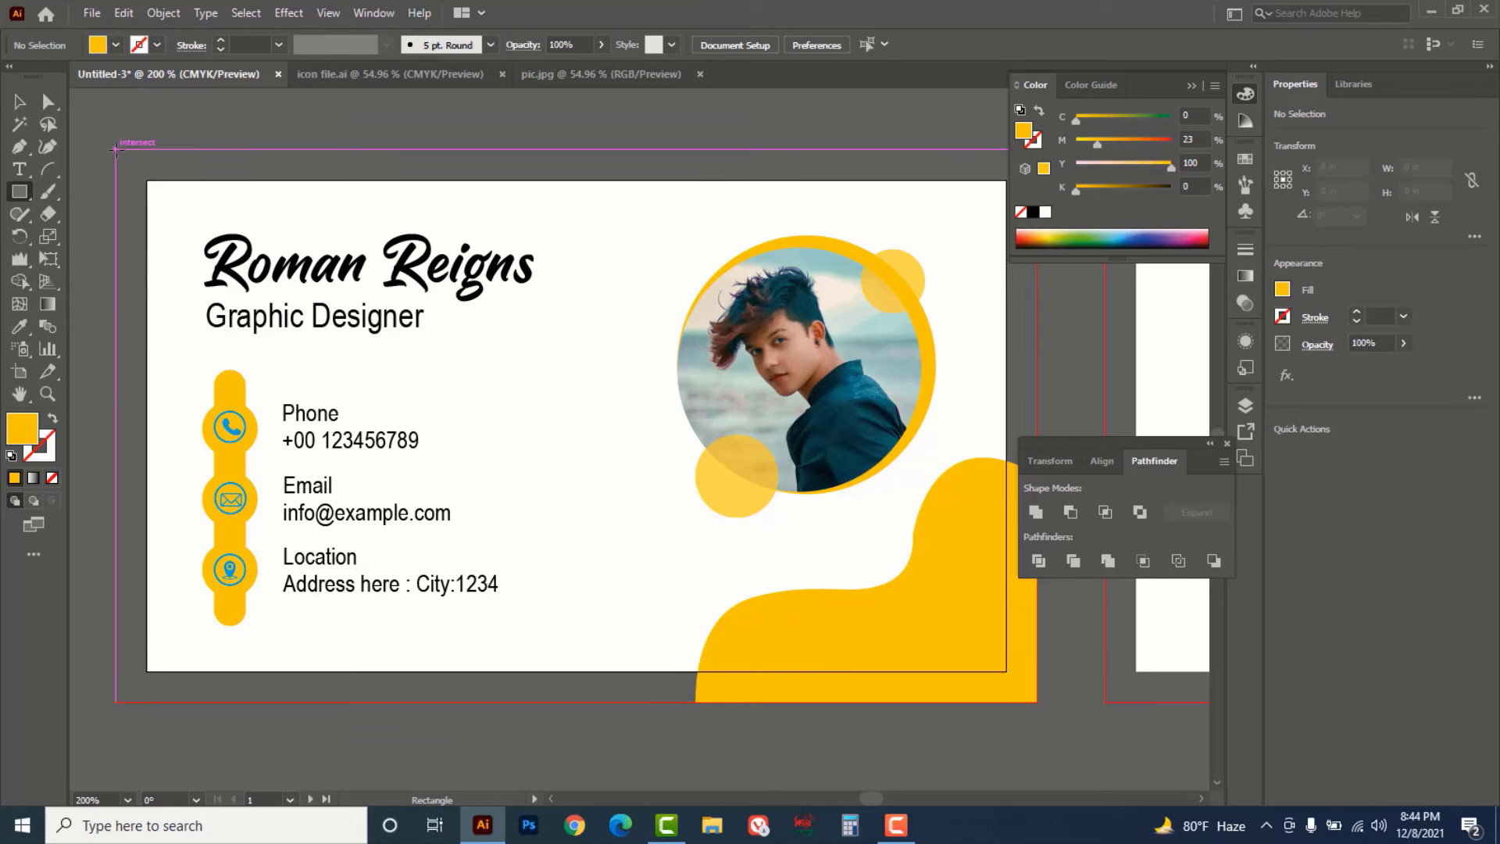
{"action": "left_click_drag", "start_coordinate": [116, 149], "coordinate": [1037, 703]}
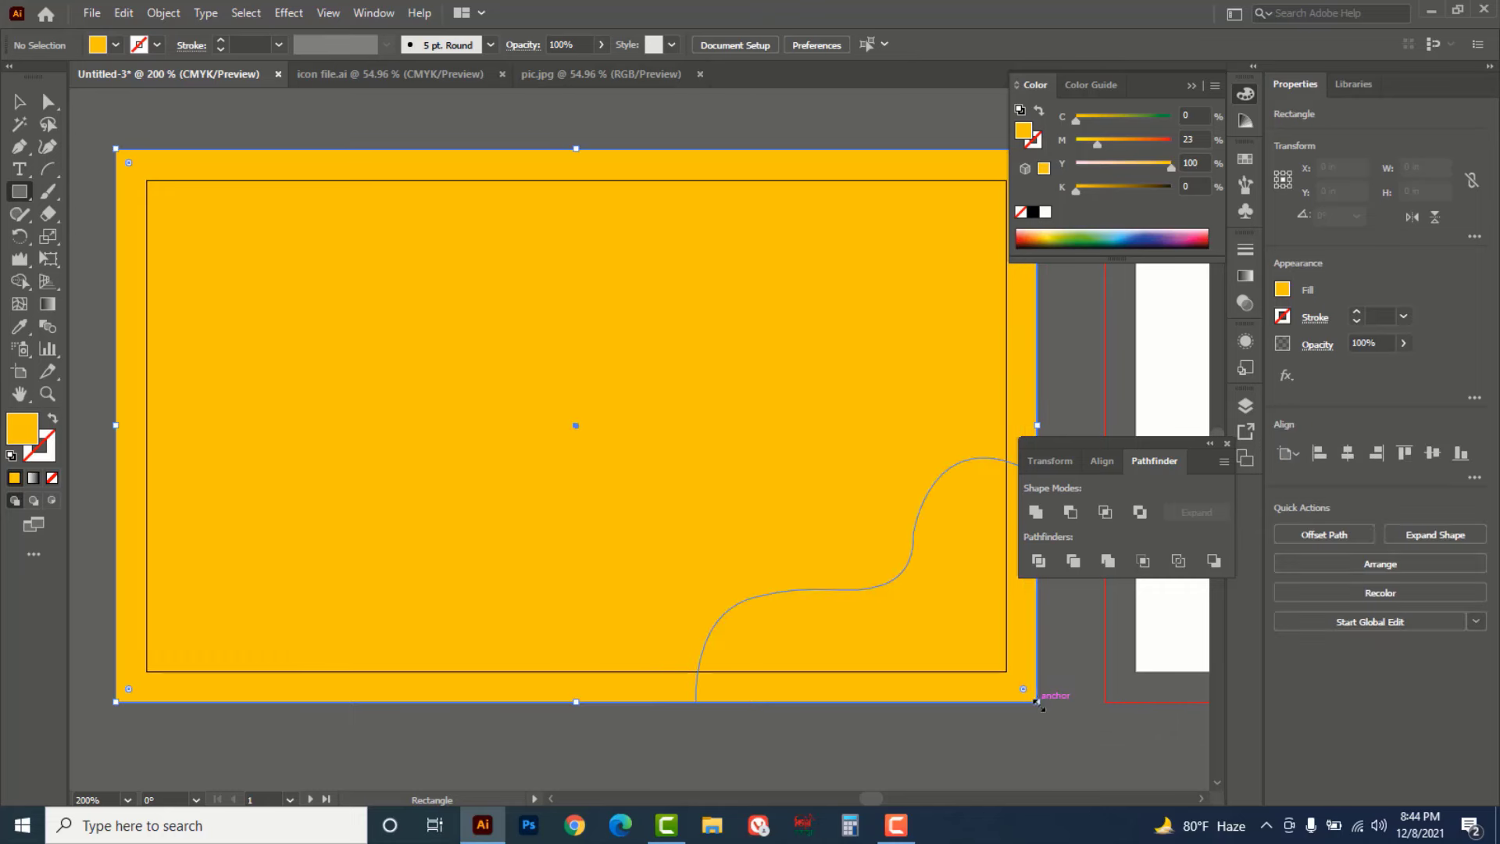
{"action": "left_click", "coordinate": [1128, 237]}
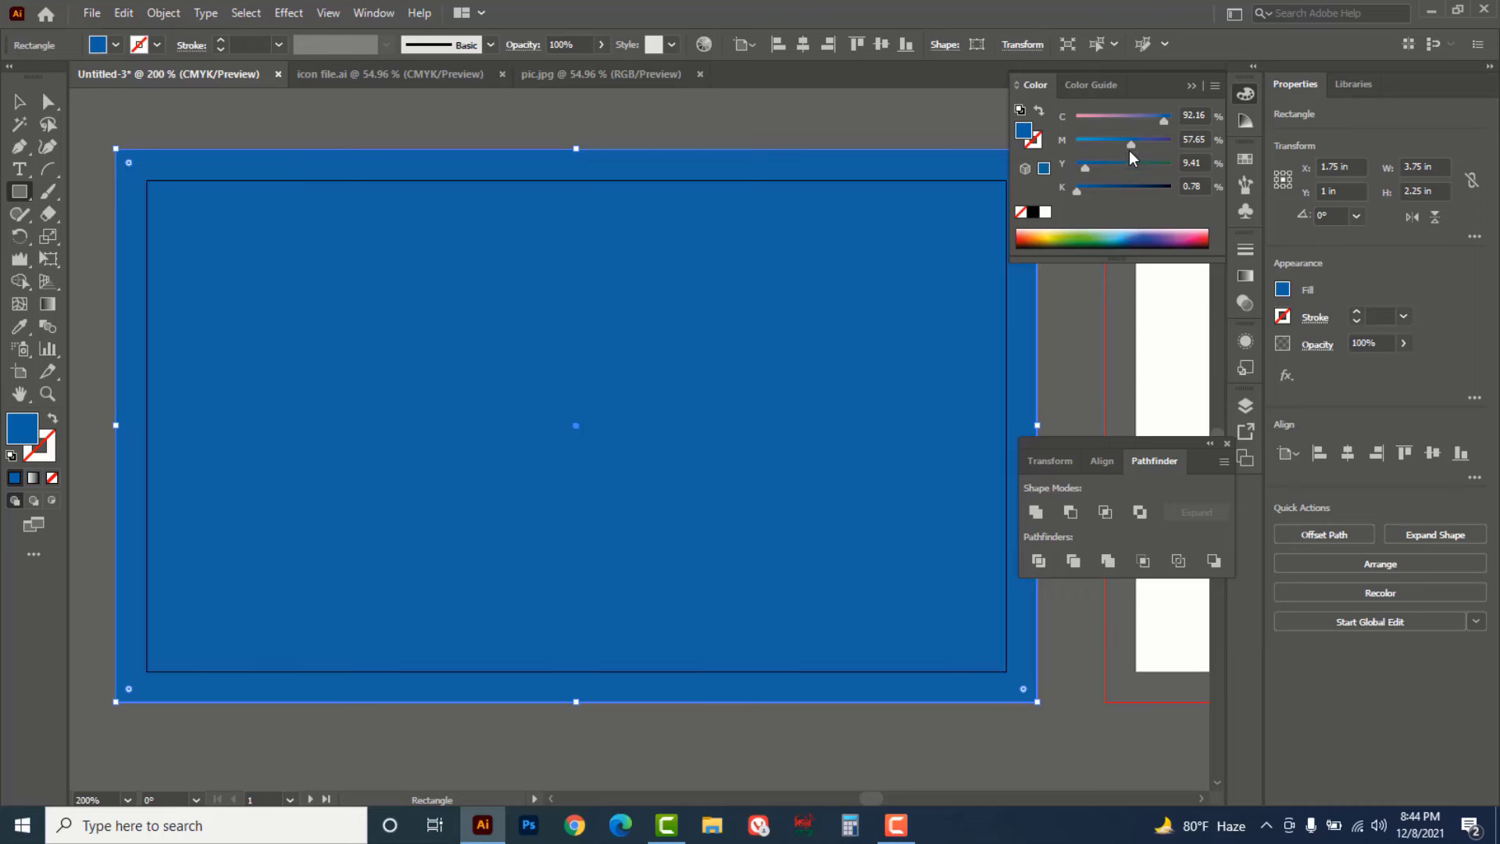
{"action": "left_click_drag", "start_coordinate": [1129, 150], "coordinate": [1120, 143]}
{"action": "left_click_drag", "start_coordinate": [1079, 192], "coordinate": [1131, 191]}
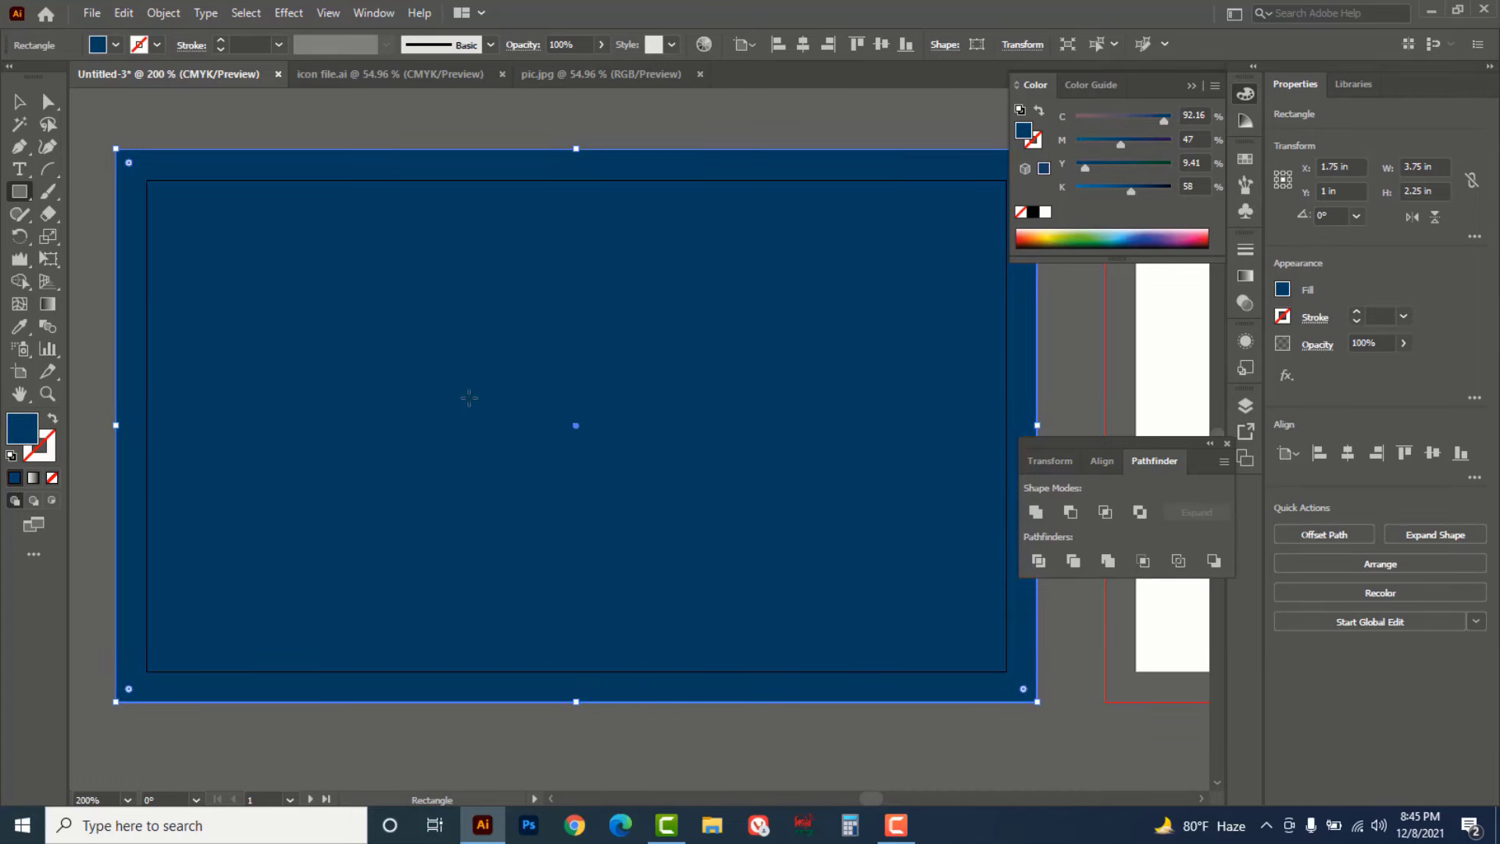
{"action": "right_click", "coordinate": [510, 327]}
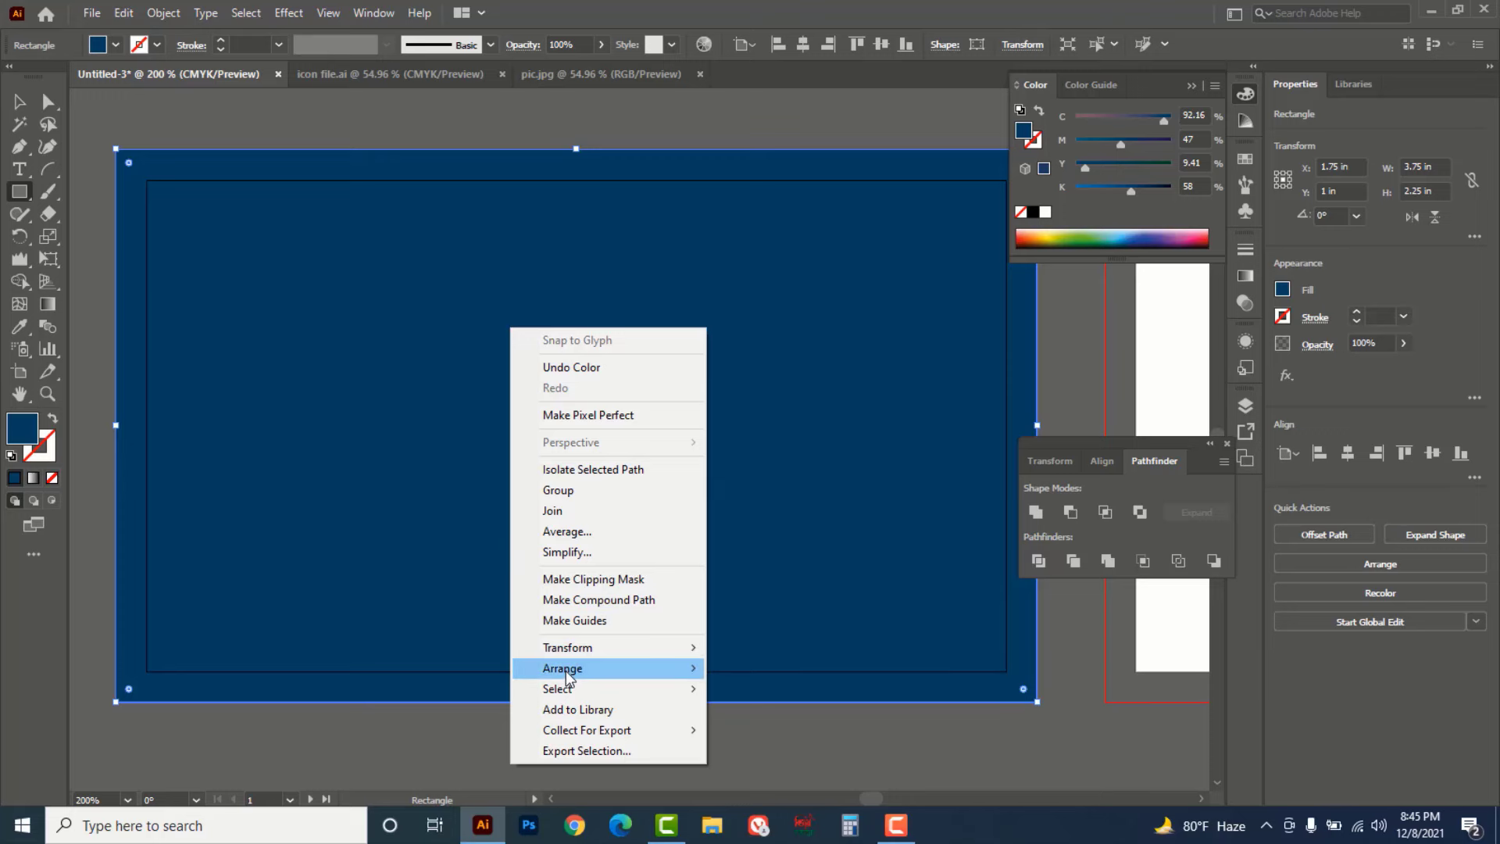
{"action": "mouse_move", "coordinate": [563, 668]}
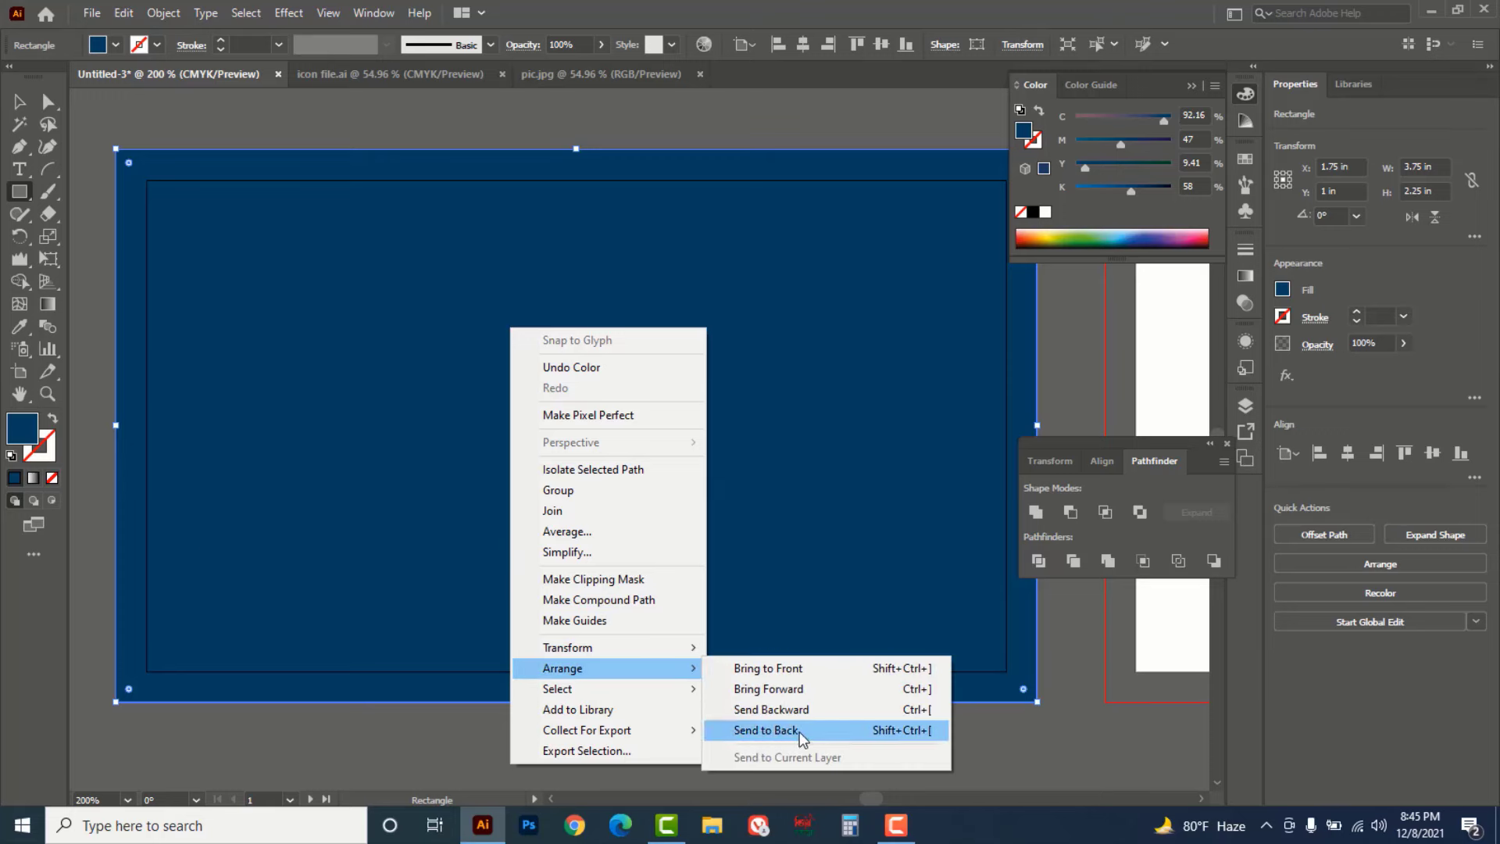
{"action": "left_click", "coordinate": [800, 731]}
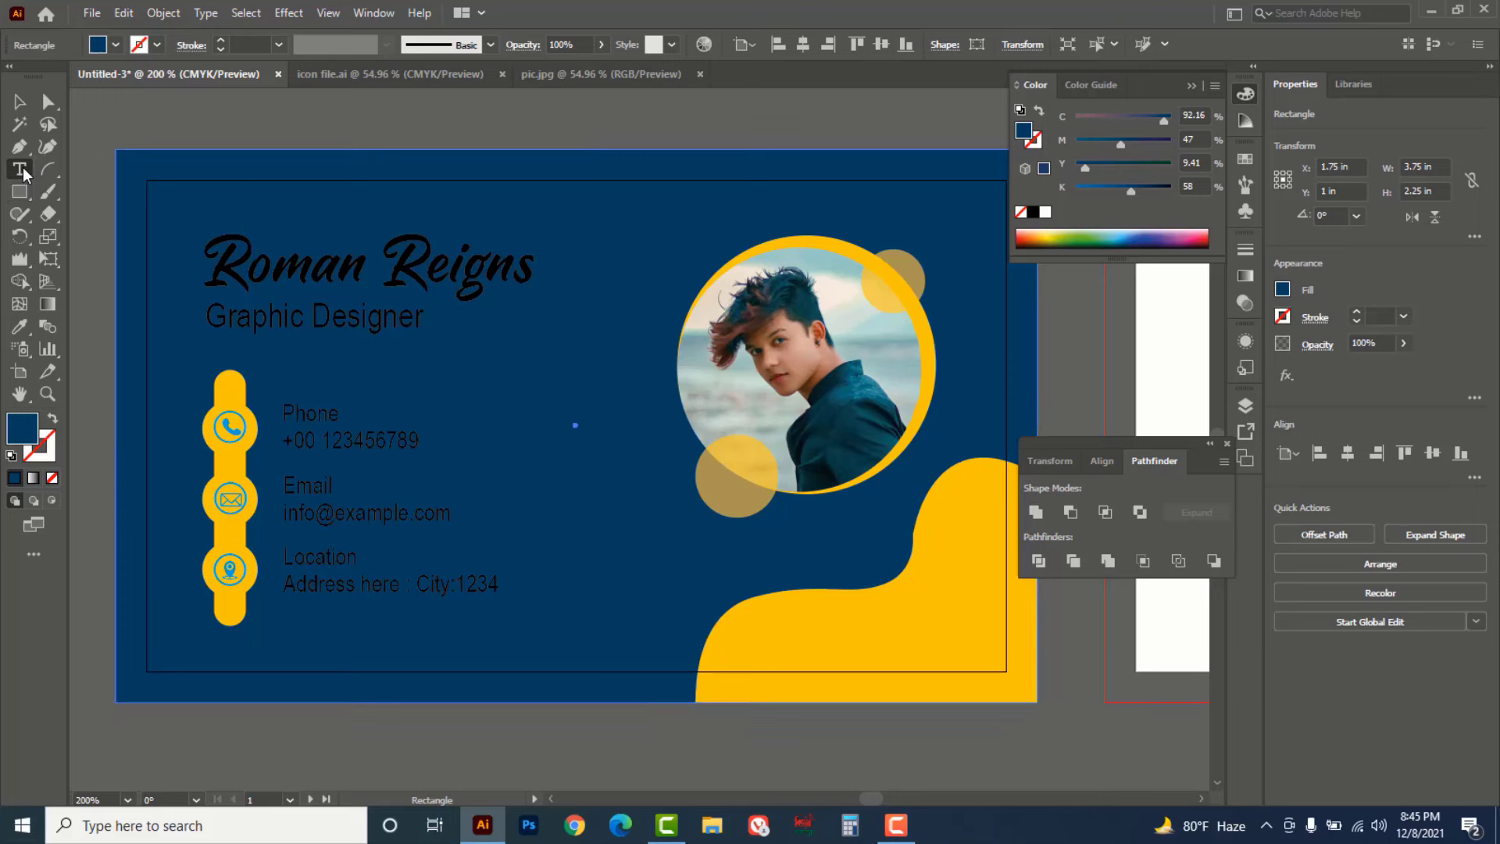
- Colour the word Roman with the yellow sampled from the wave shape
{"action": "left_click_drag", "start_coordinate": [24, 174], "coordinate": [89, 172]}
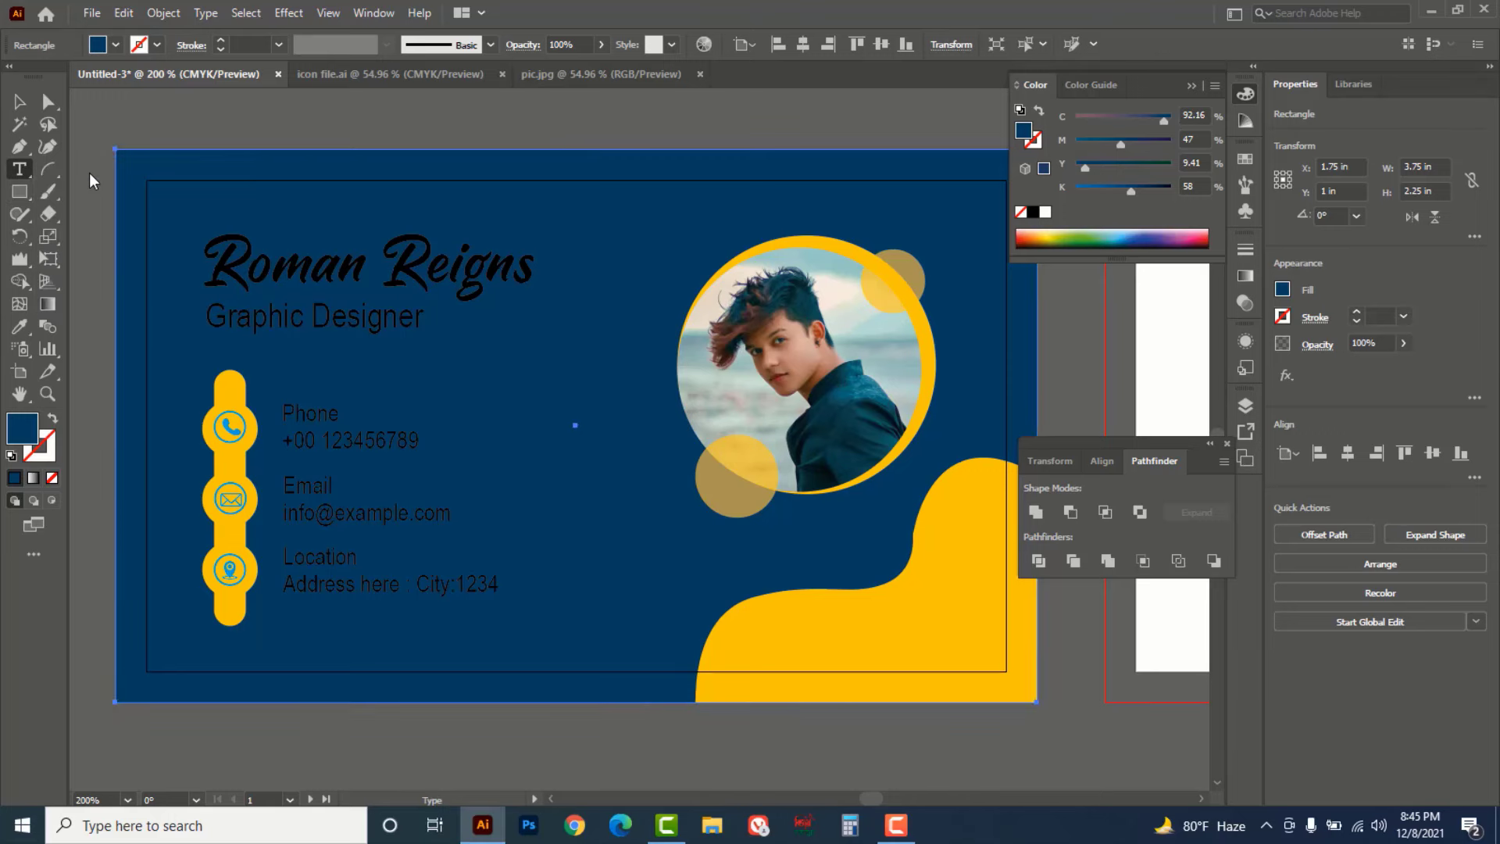
{"action": "left_click_drag", "start_coordinate": [365, 266], "coordinate": [205, 264]}
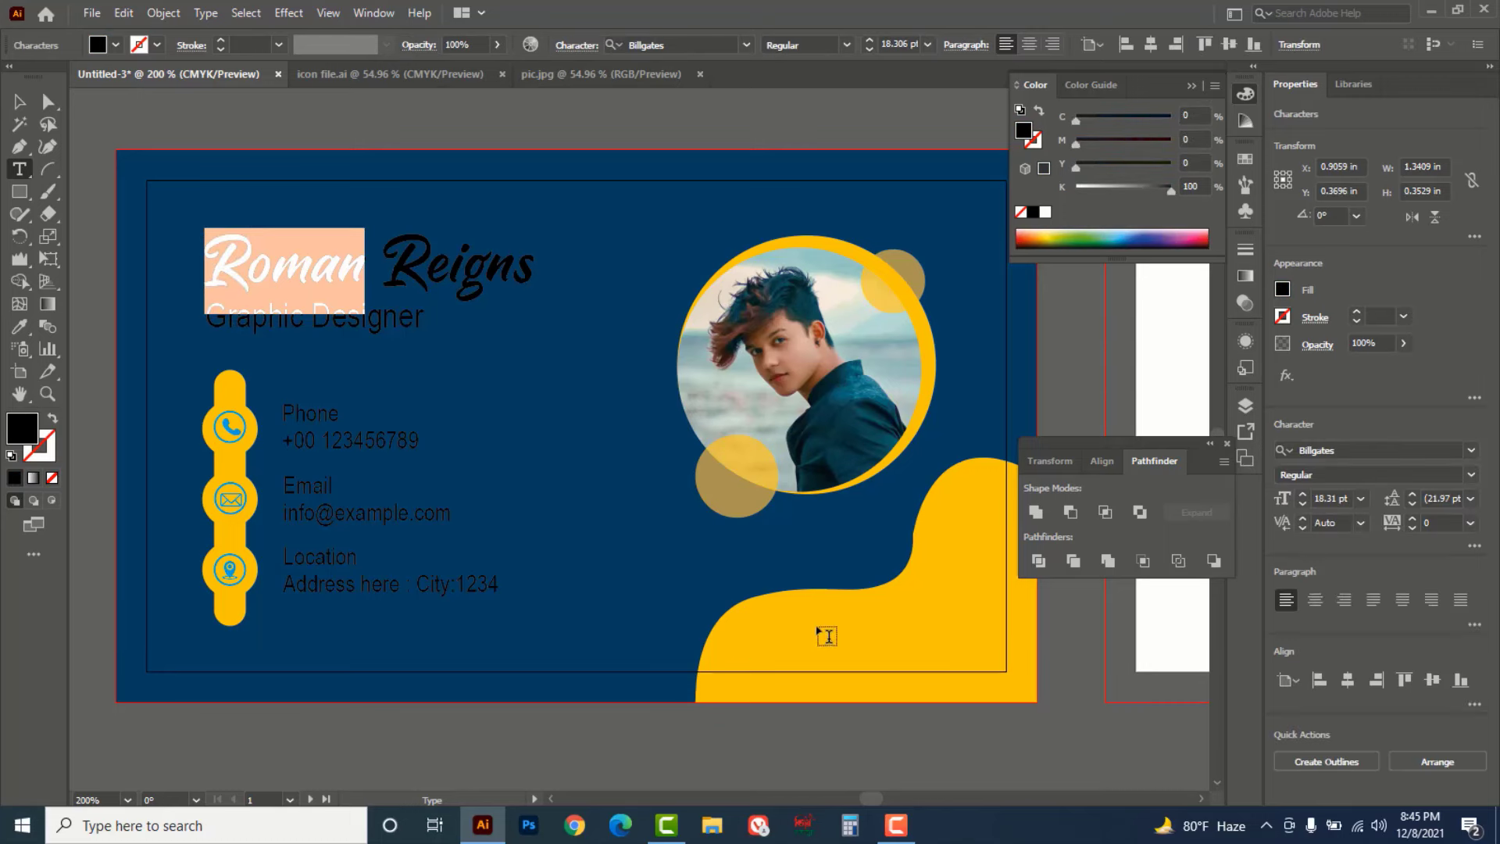
{"action": "left_click", "coordinate": [21, 327]}
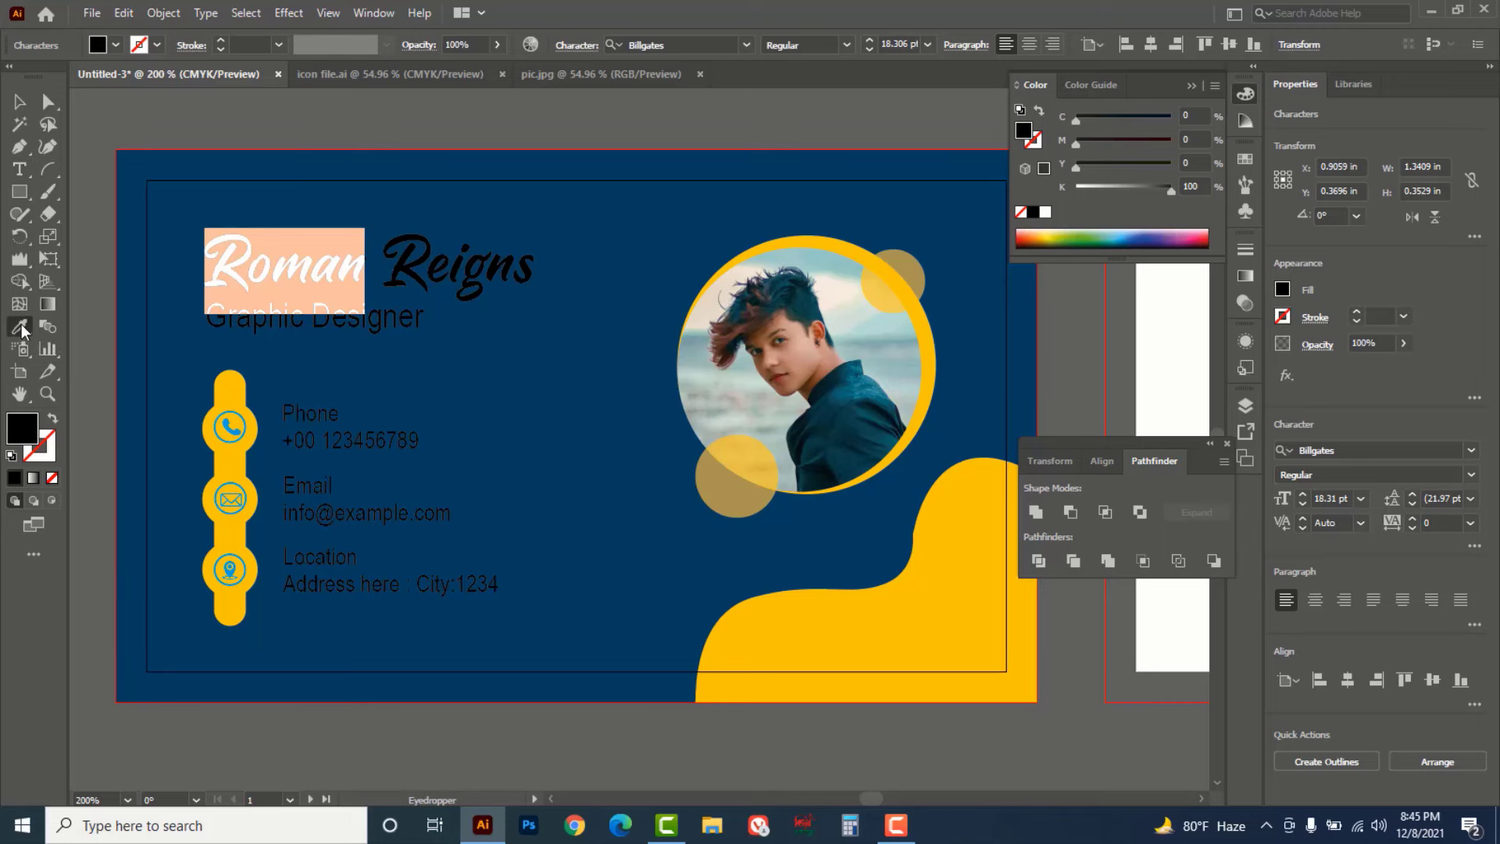
{"action": "left_click", "coordinate": [812, 621]}
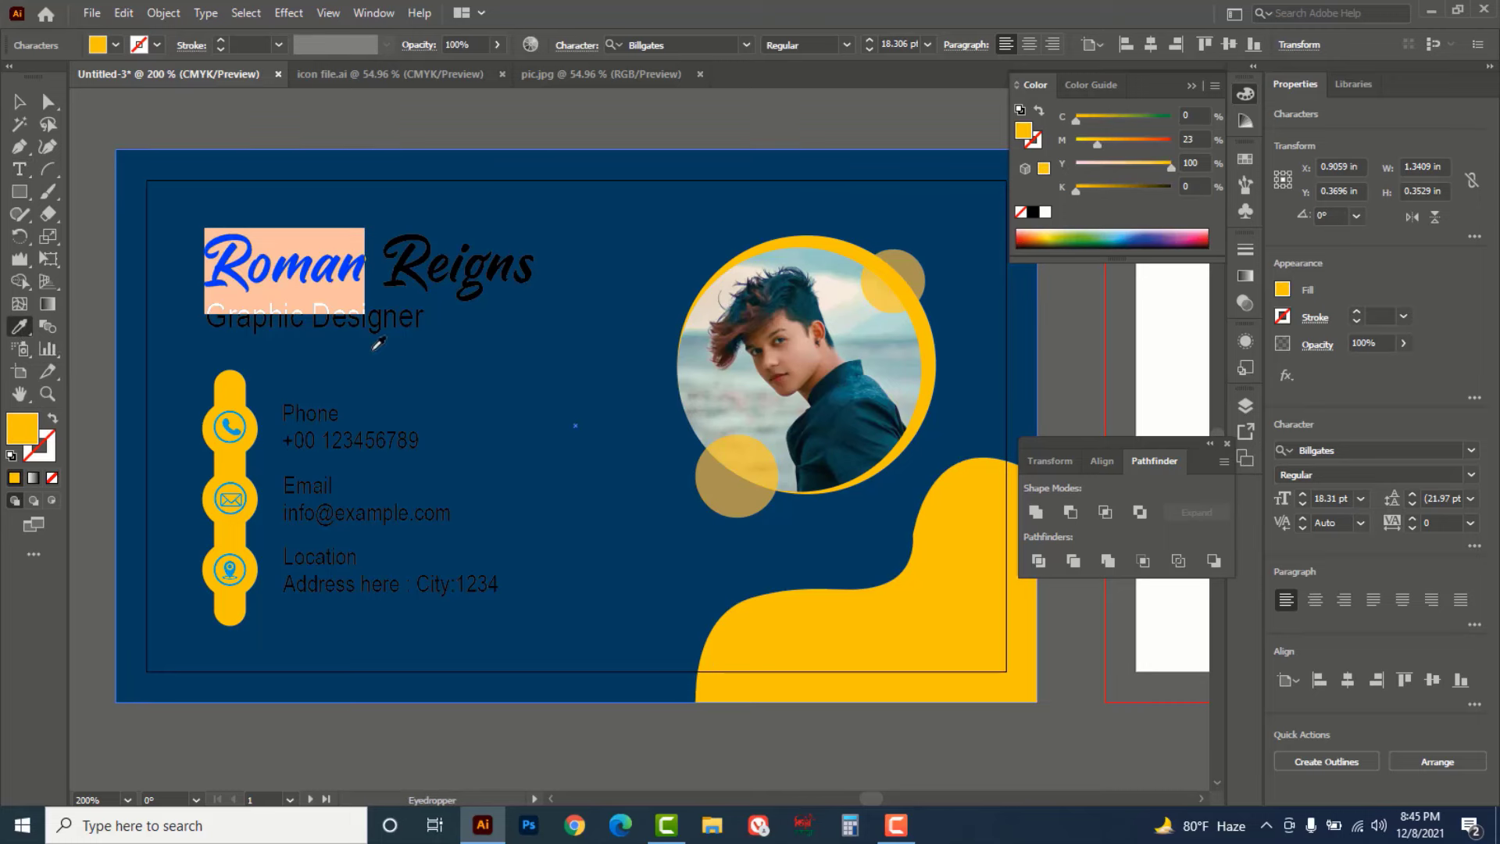
- Turn the word Reigns white by dragging K to 0, then select the Graphic Designer line
{"action": "left_click_drag", "start_coordinate": [20, 169], "coordinate": [72, 174]}
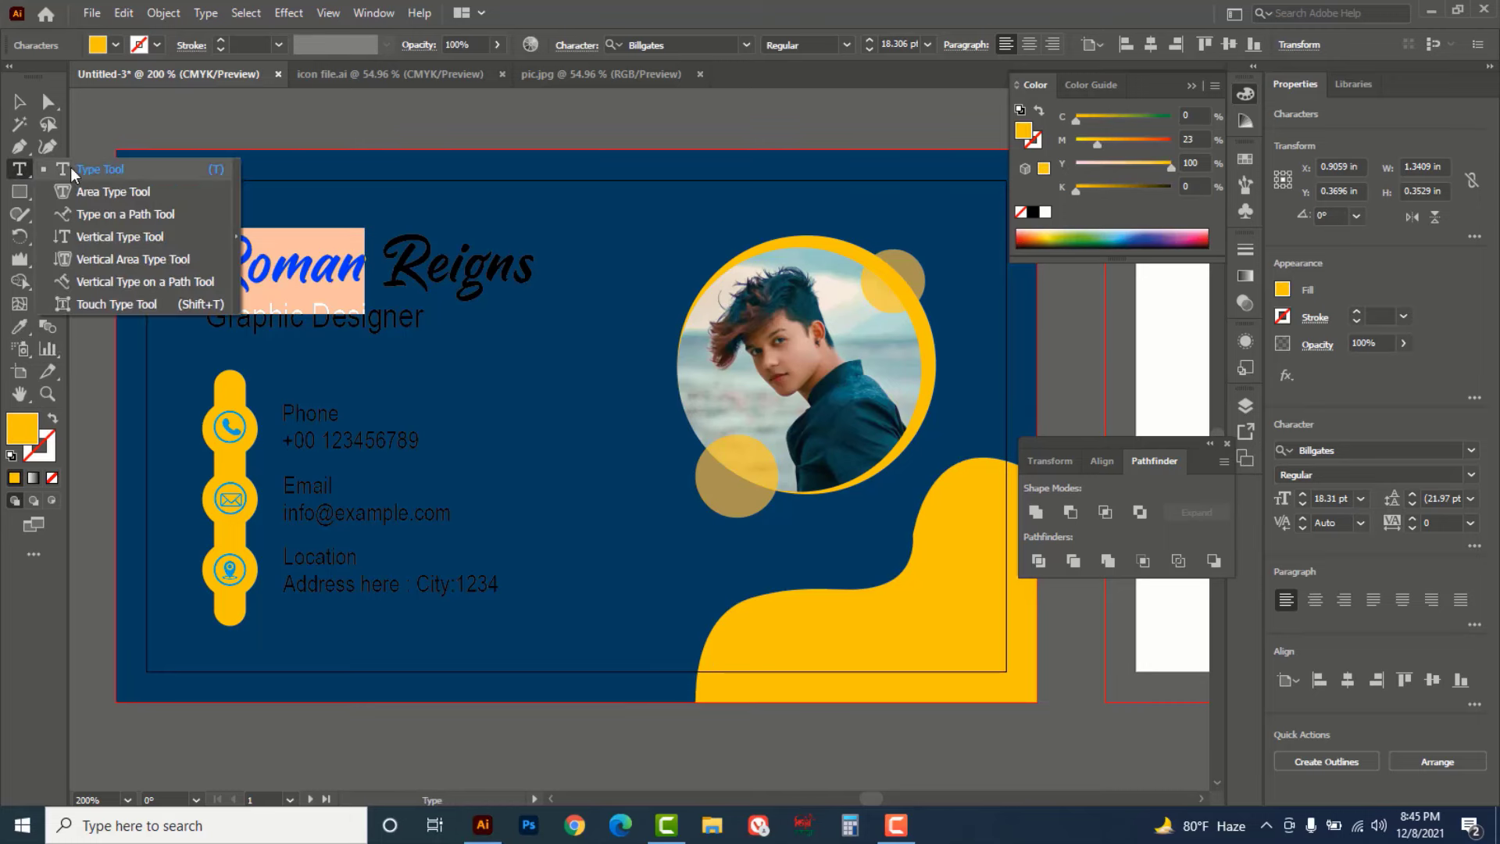
{"action": "left_click_drag", "start_coordinate": [384, 270], "coordinate": [539, 275]}
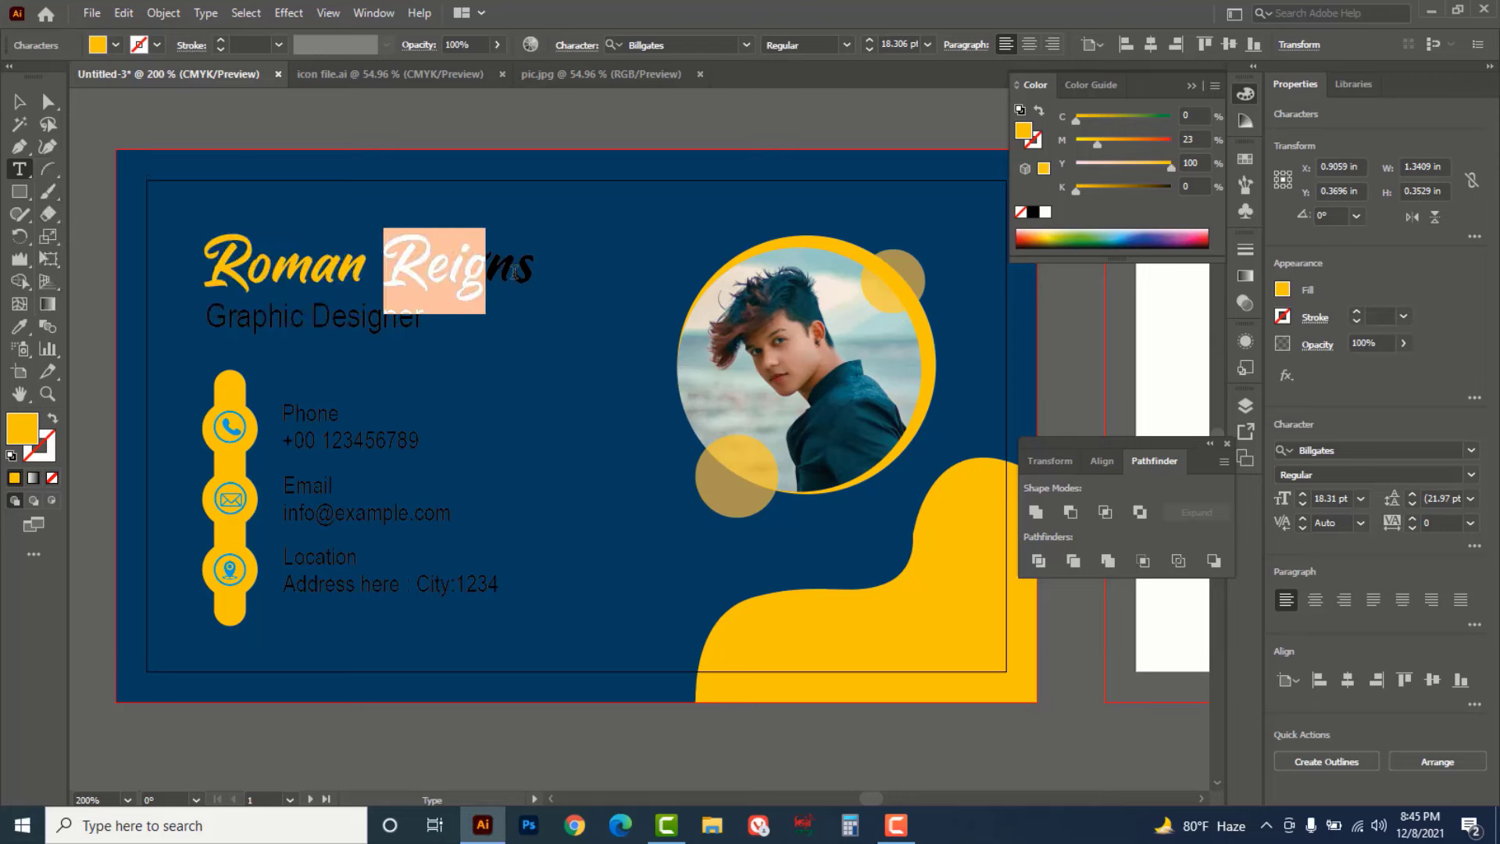
{"action": "left_click", "coordinate": [1033, 212]}
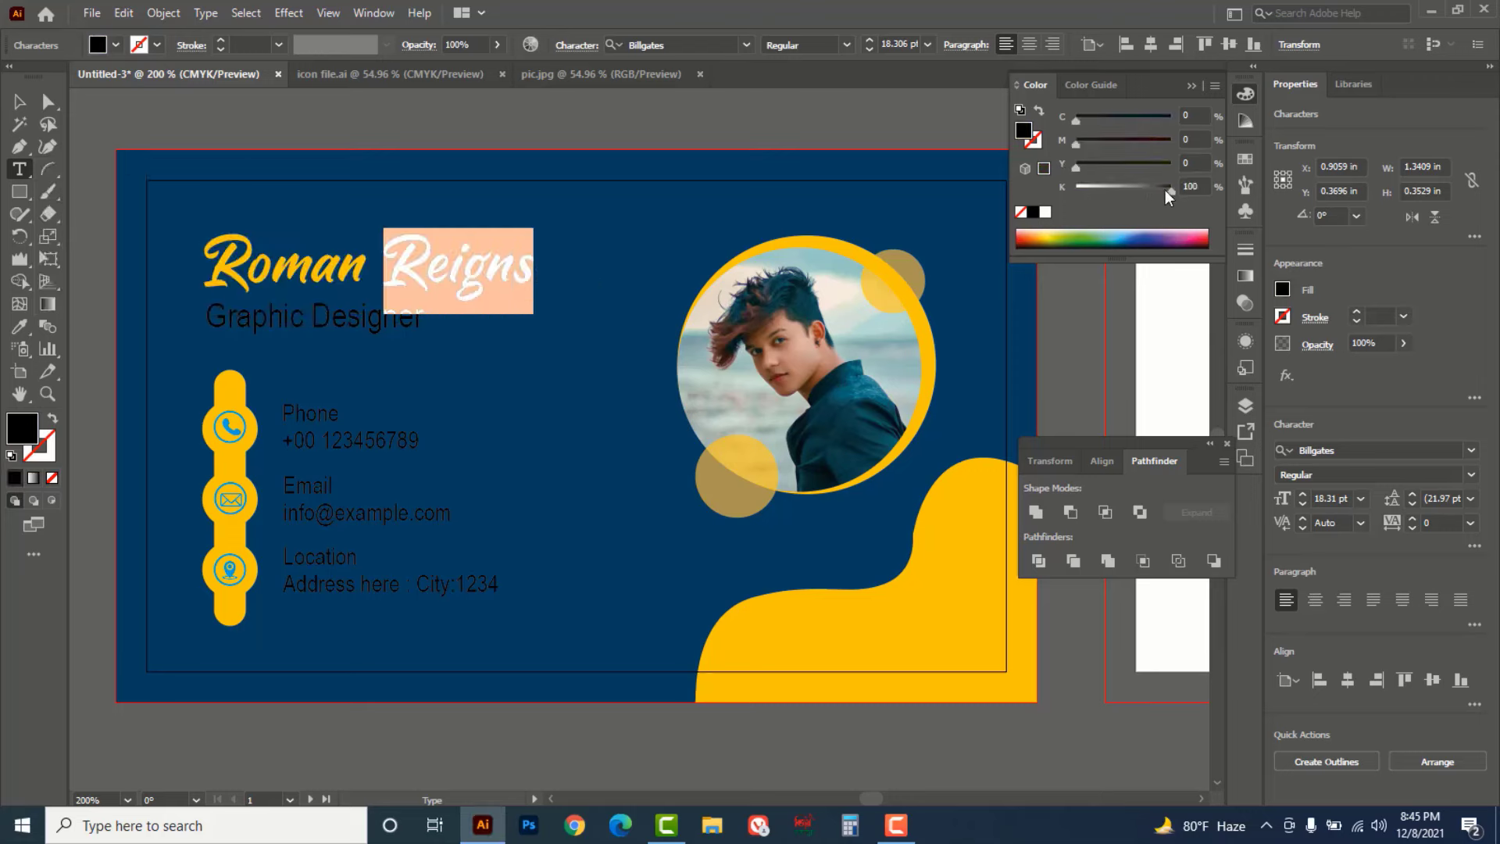
{"action": "left_click_drag", "start_coordinate": [1165, 190], "coordinate": [1063, 186]}
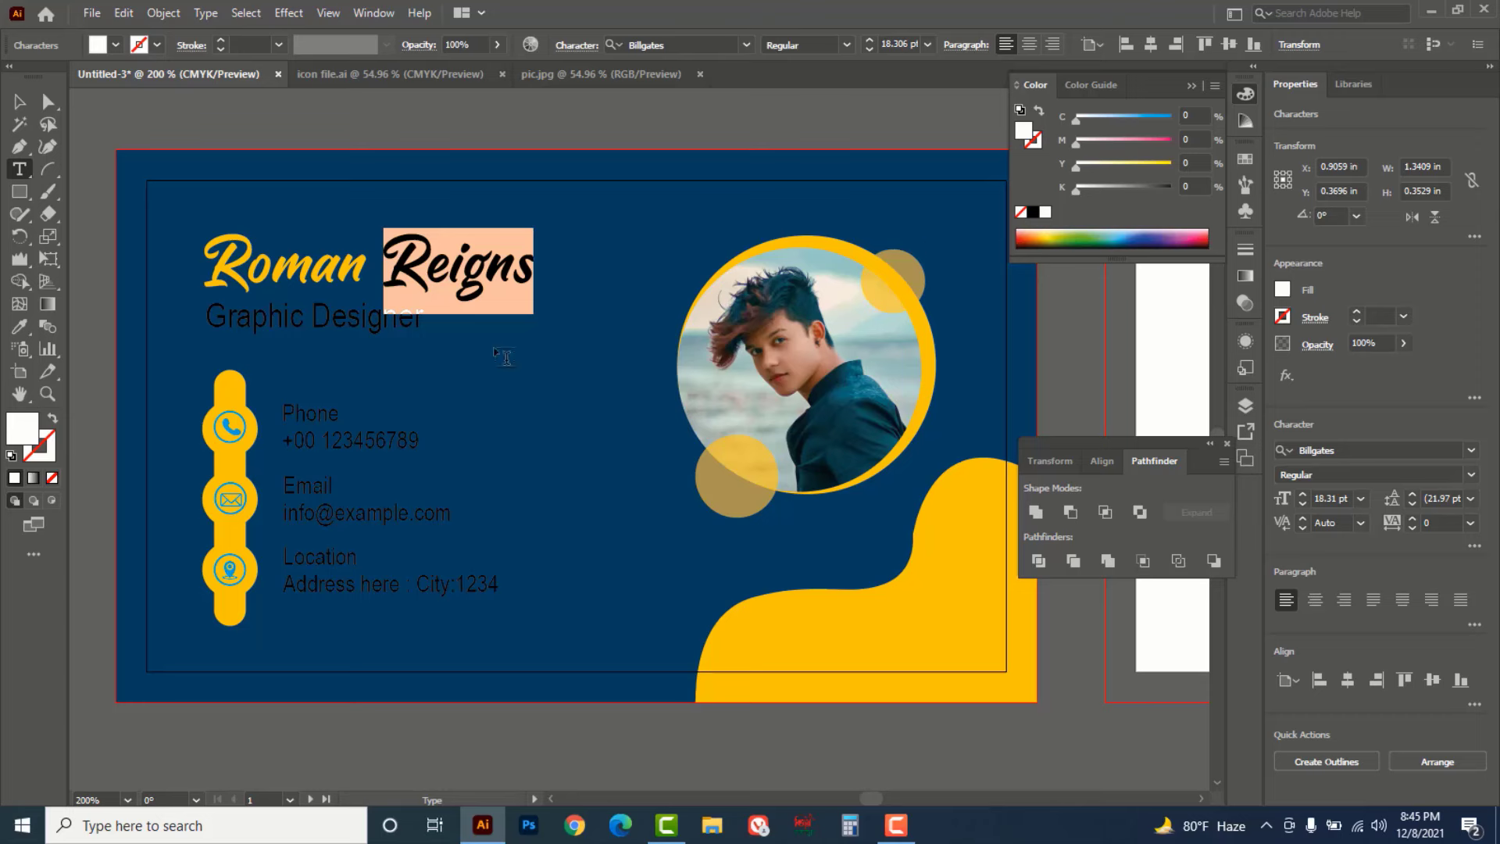
{"action": "triple_click", "coordinate": [291, 318]}
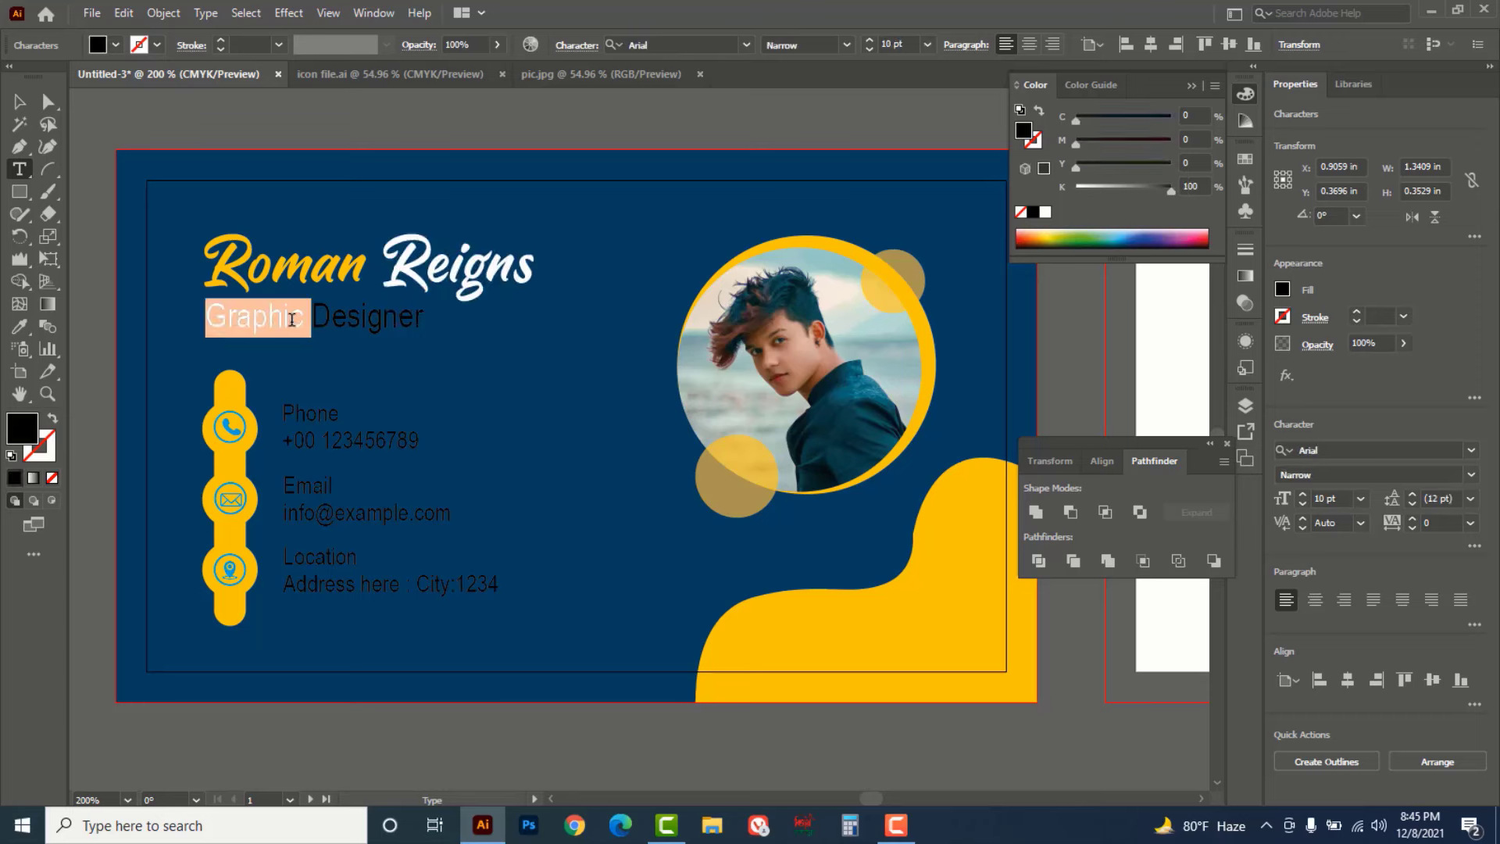
- Make the Graphic Designer line and the Phone, Email and Location text boxes white
{"action": "left_click", "coordinate": [1045, 212]}
{"action": "key", "text": "Escape"}
{"action": "left_click", "coordinate": [348, 438]}
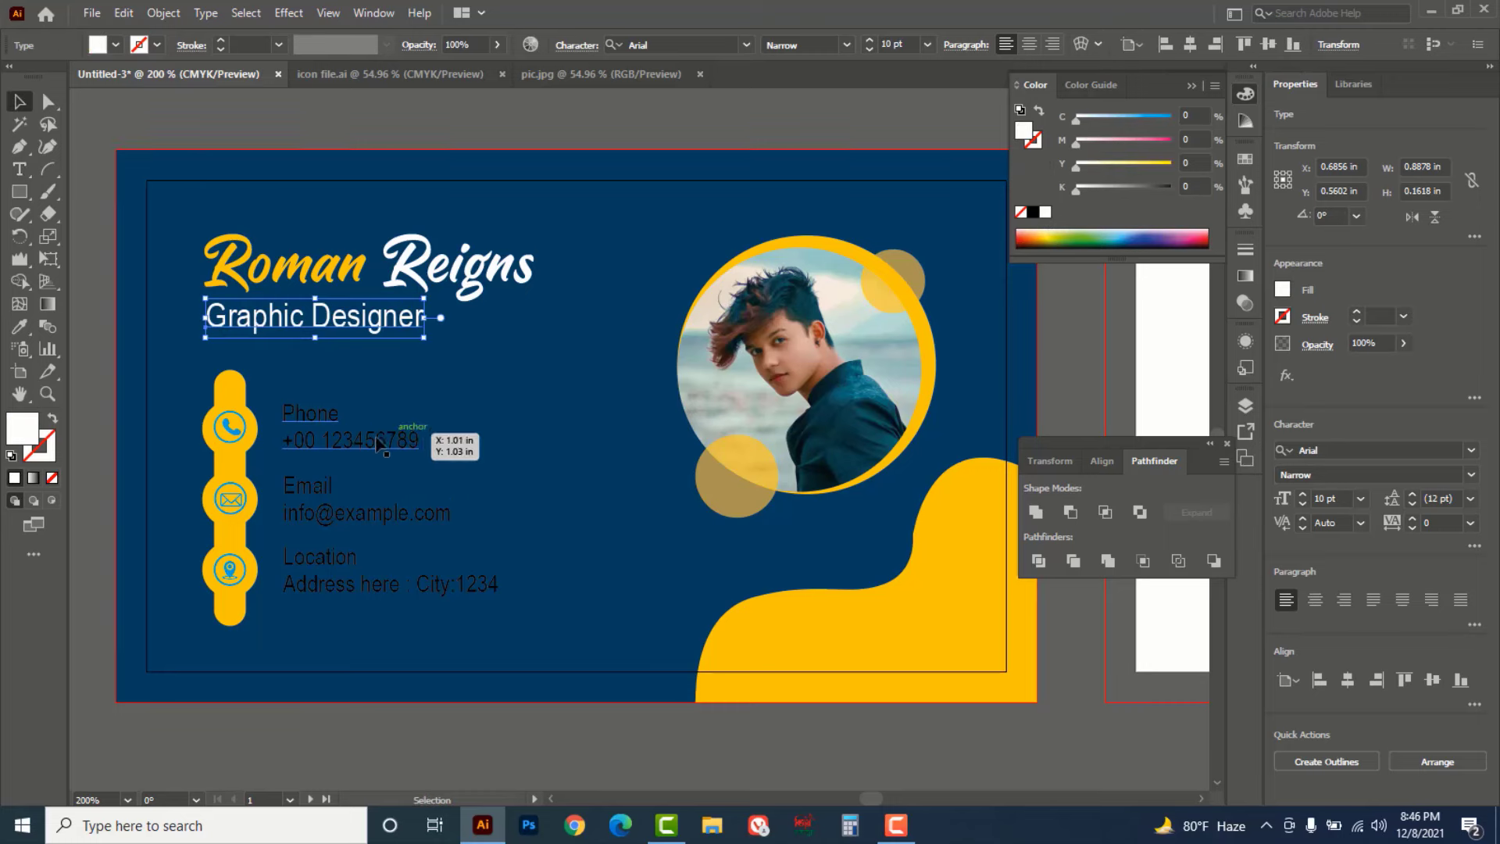
{"action": "left_click", "coordinate": [372, 516], "text": "shift"}
{"action": "left_click", "coordinate": [331, 586], "text": "shift"}
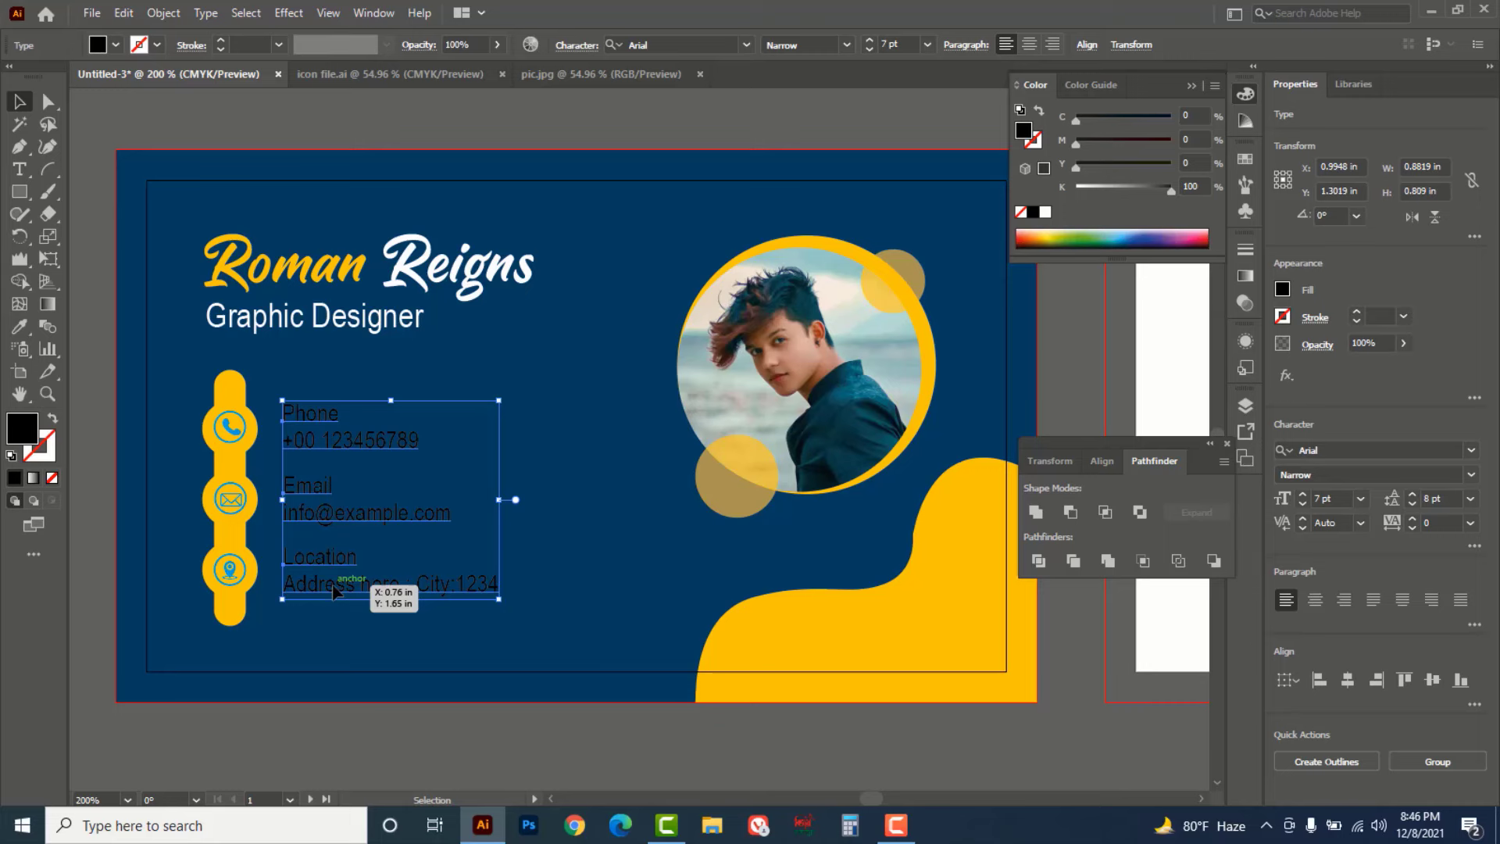
{"action": "left_click", "coordinate": [1046, 214]}
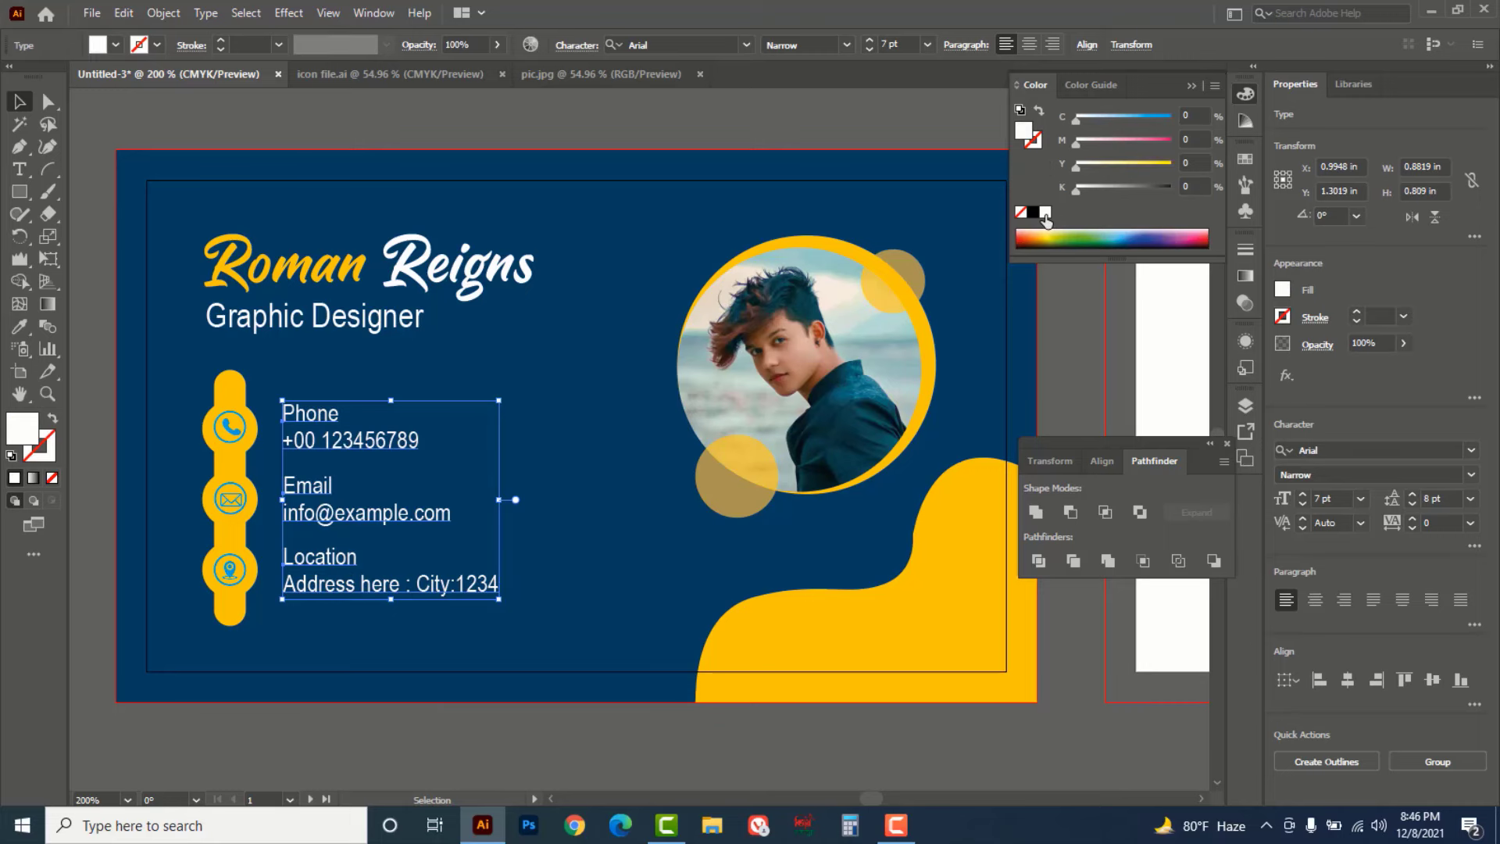
- Colour the Phone and Email labels with the card's yellow using the Eyedropper
{"action": "left_click_drag", "start_coordinate": [22, 170], "coordinate": [87, 172]}
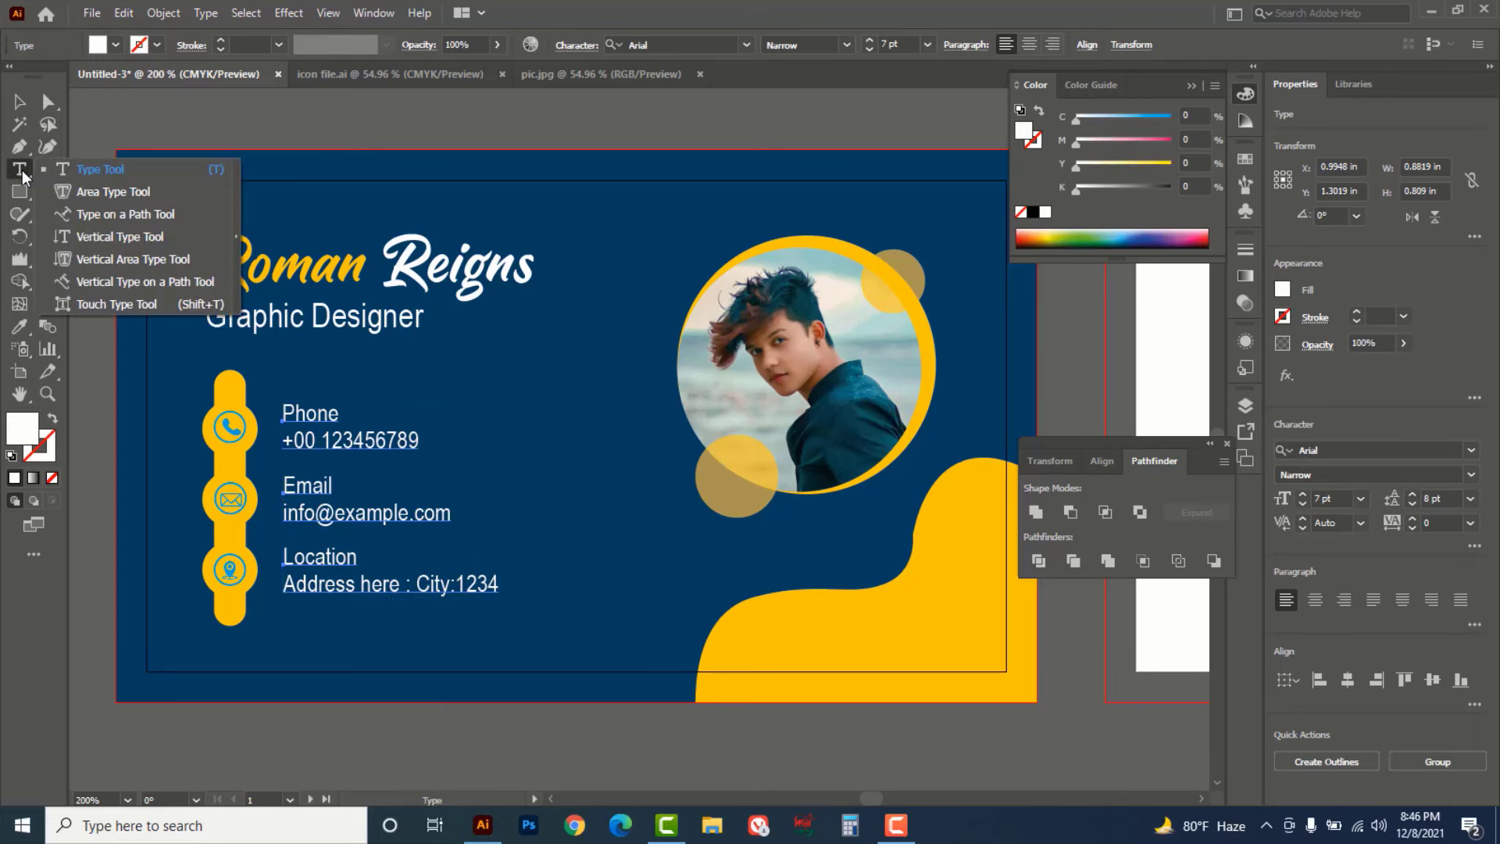
{"action": "double_click", "coordinate": [306, 412]}
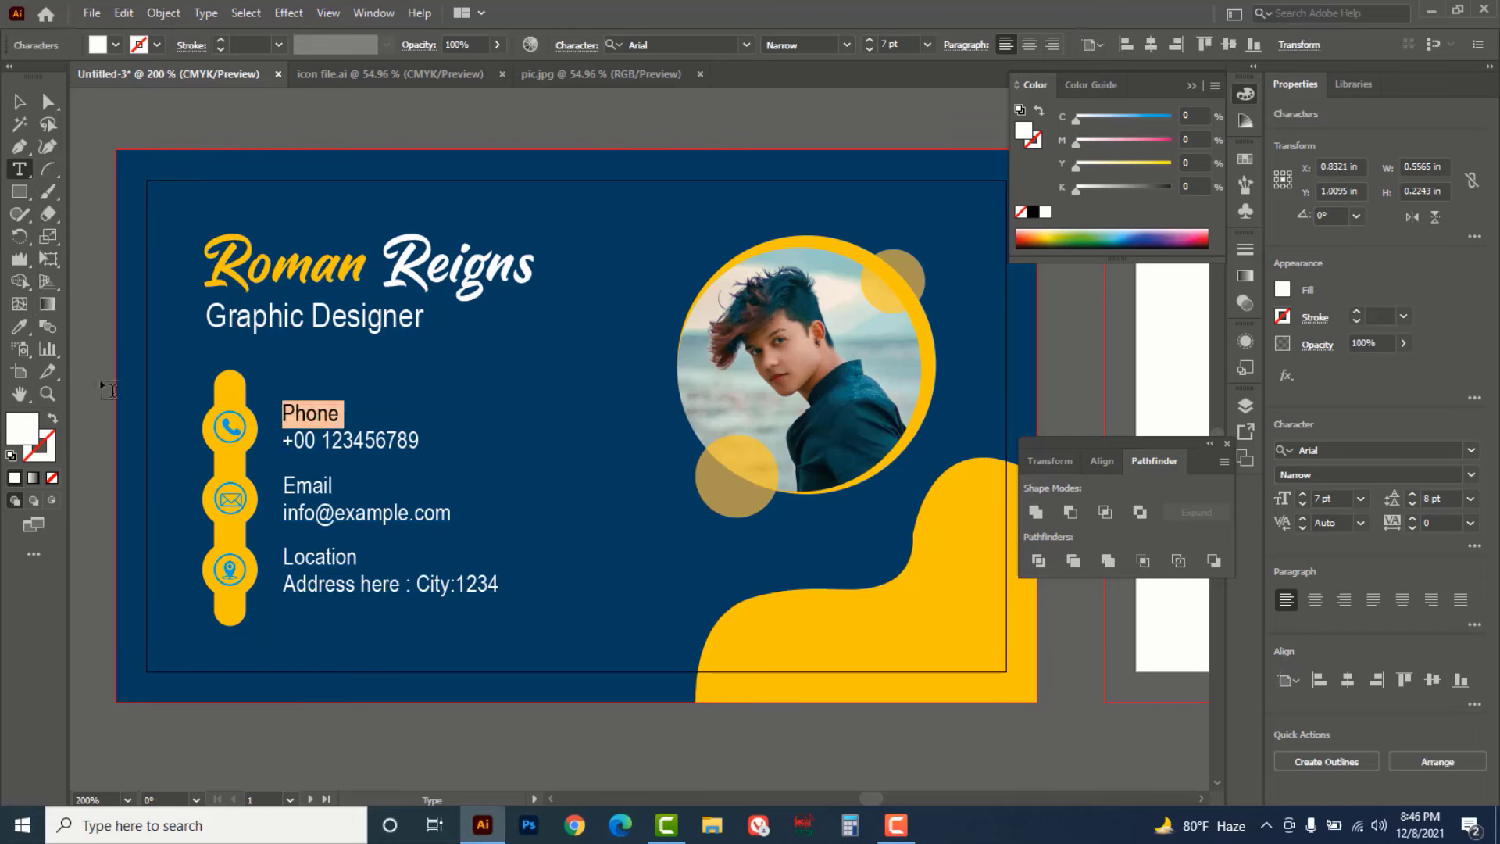
{"action": "left_click", "coordinate": [20, 327]}
{"action": "left_click", "coordinate": [234, 380]}
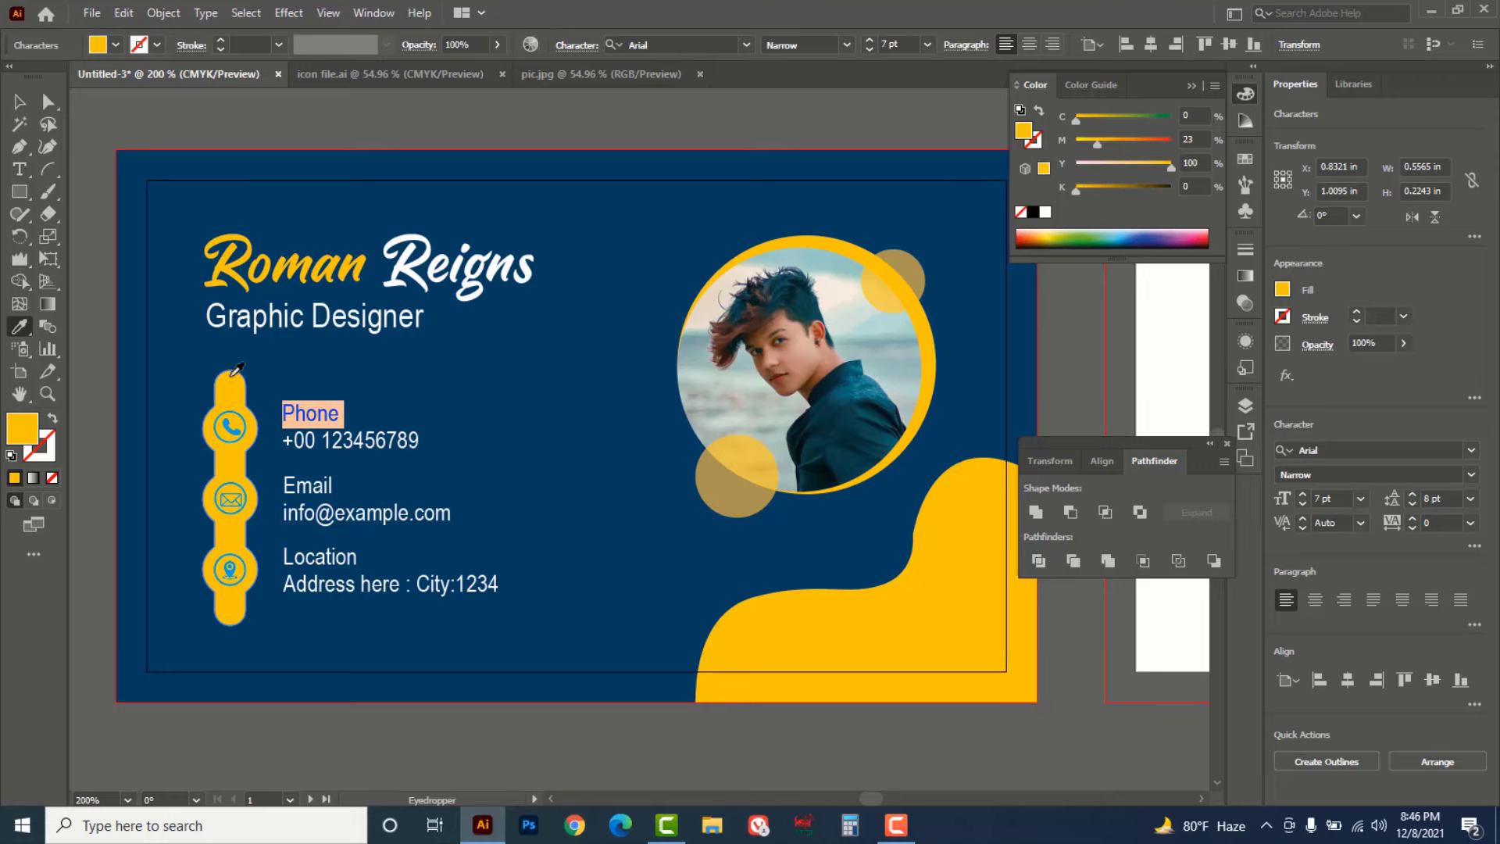
{"action": "left_click", "coordinate": [20, 171]}
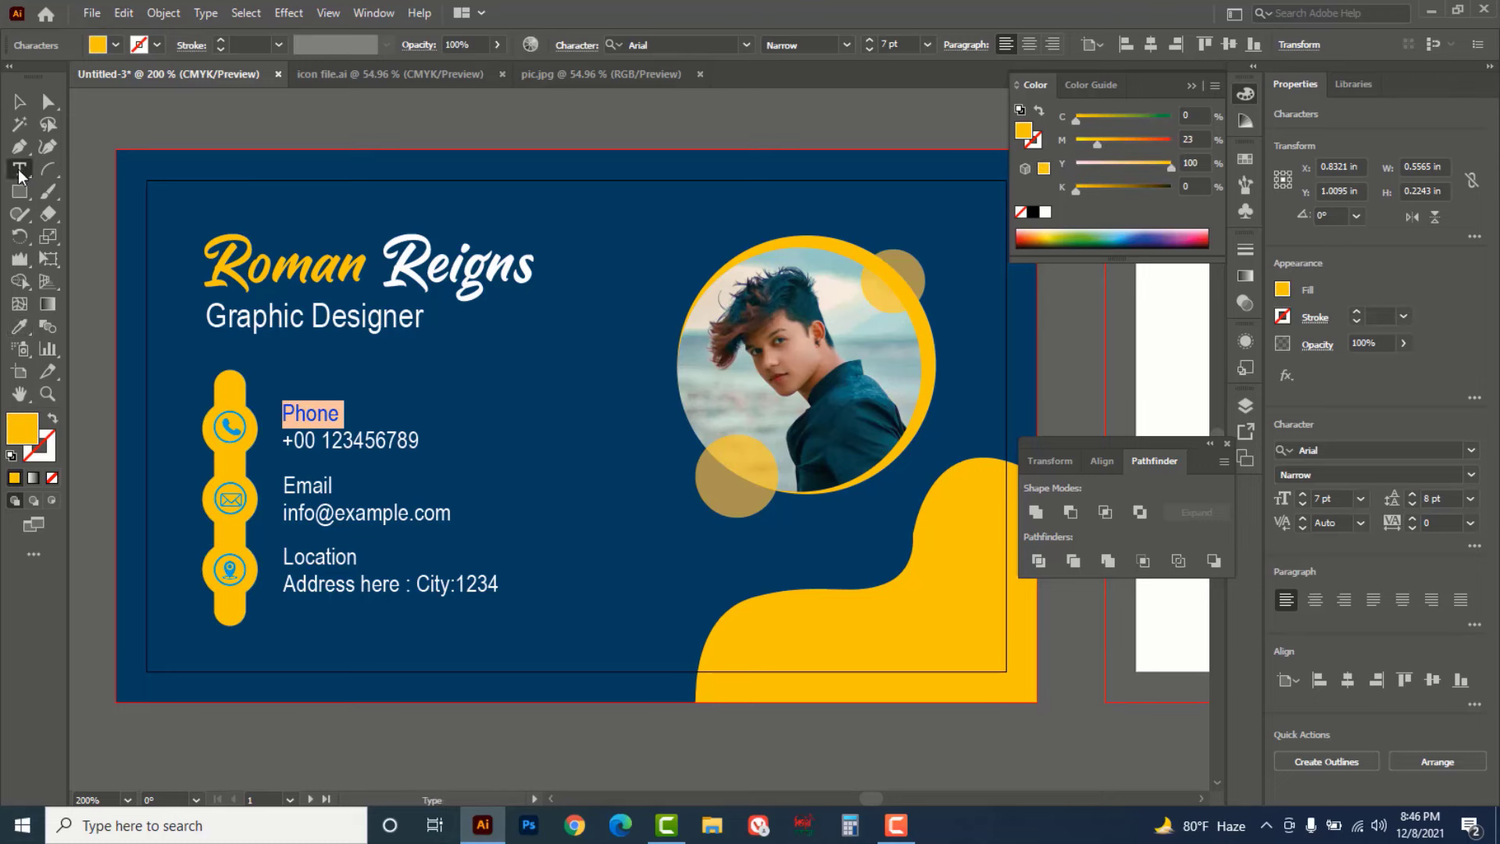
{"action": "double_click", "coordinate": [307, 485]}
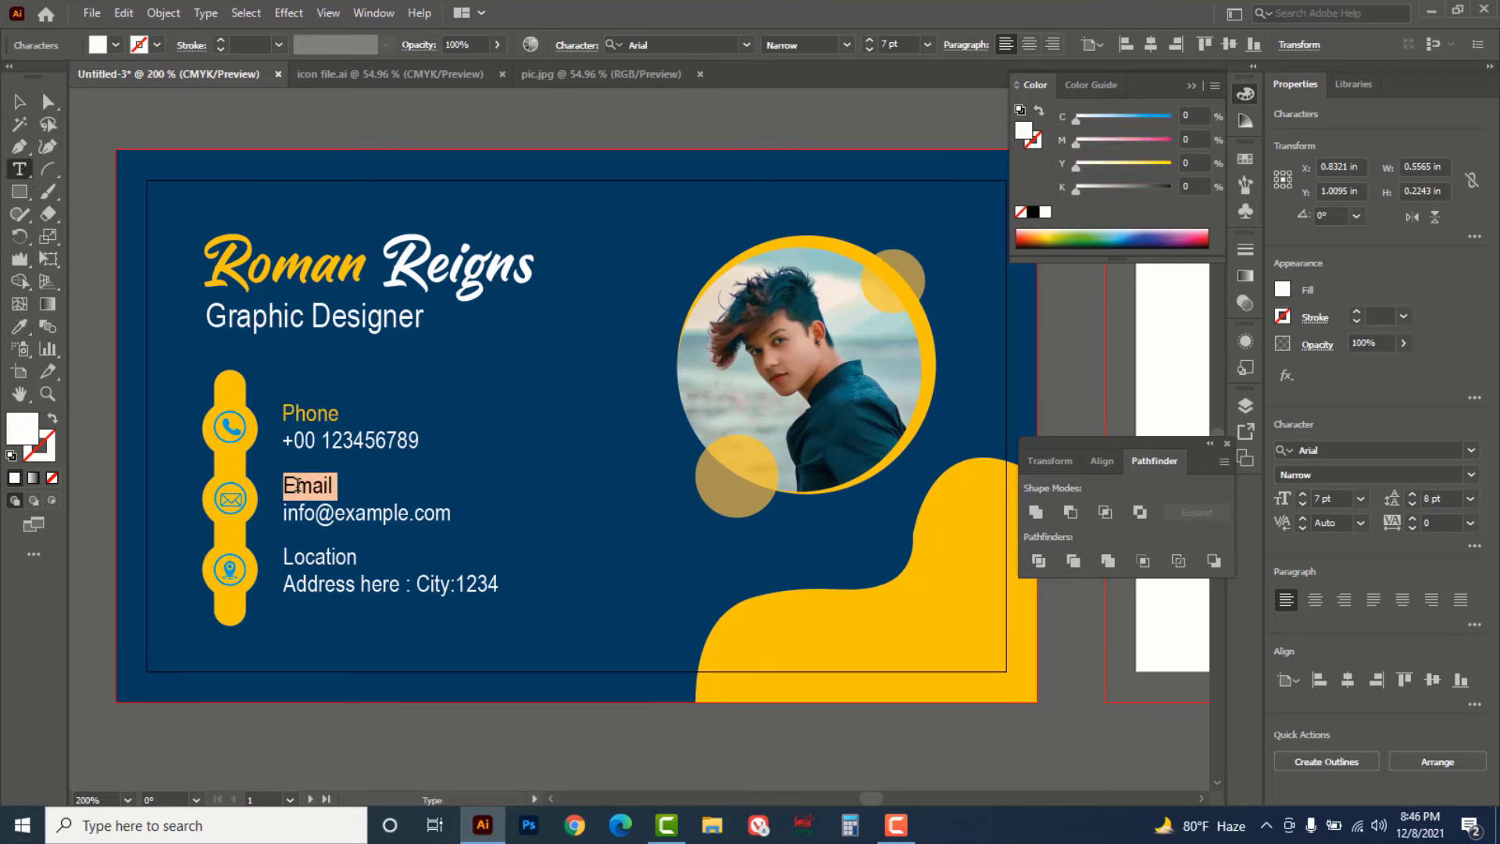
{"action": "left_click", "coordinate": [19, 328]}
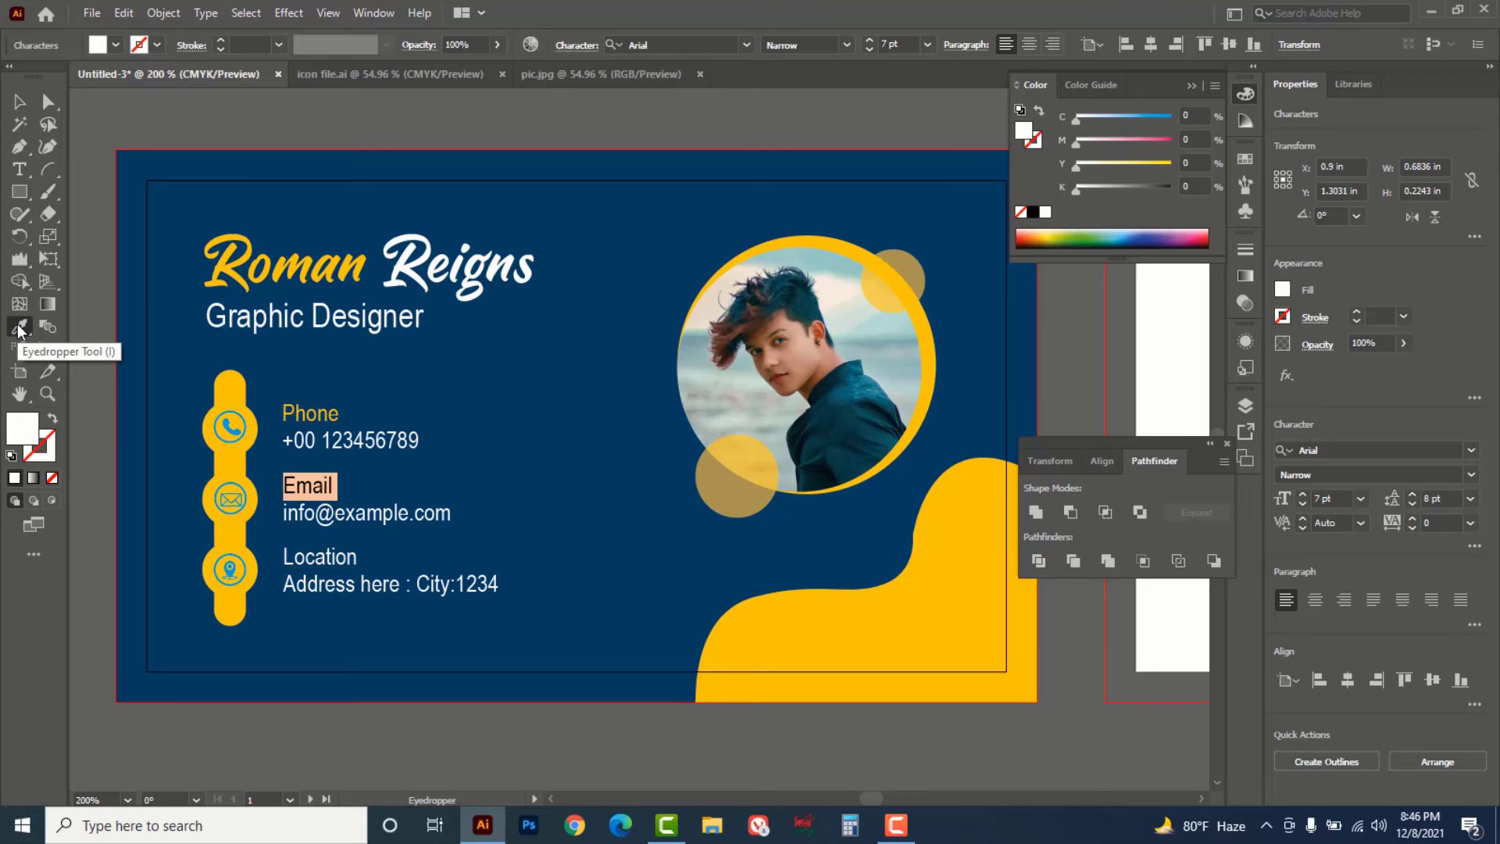
{"action": "left_click", "coordinate": [231, 387]}
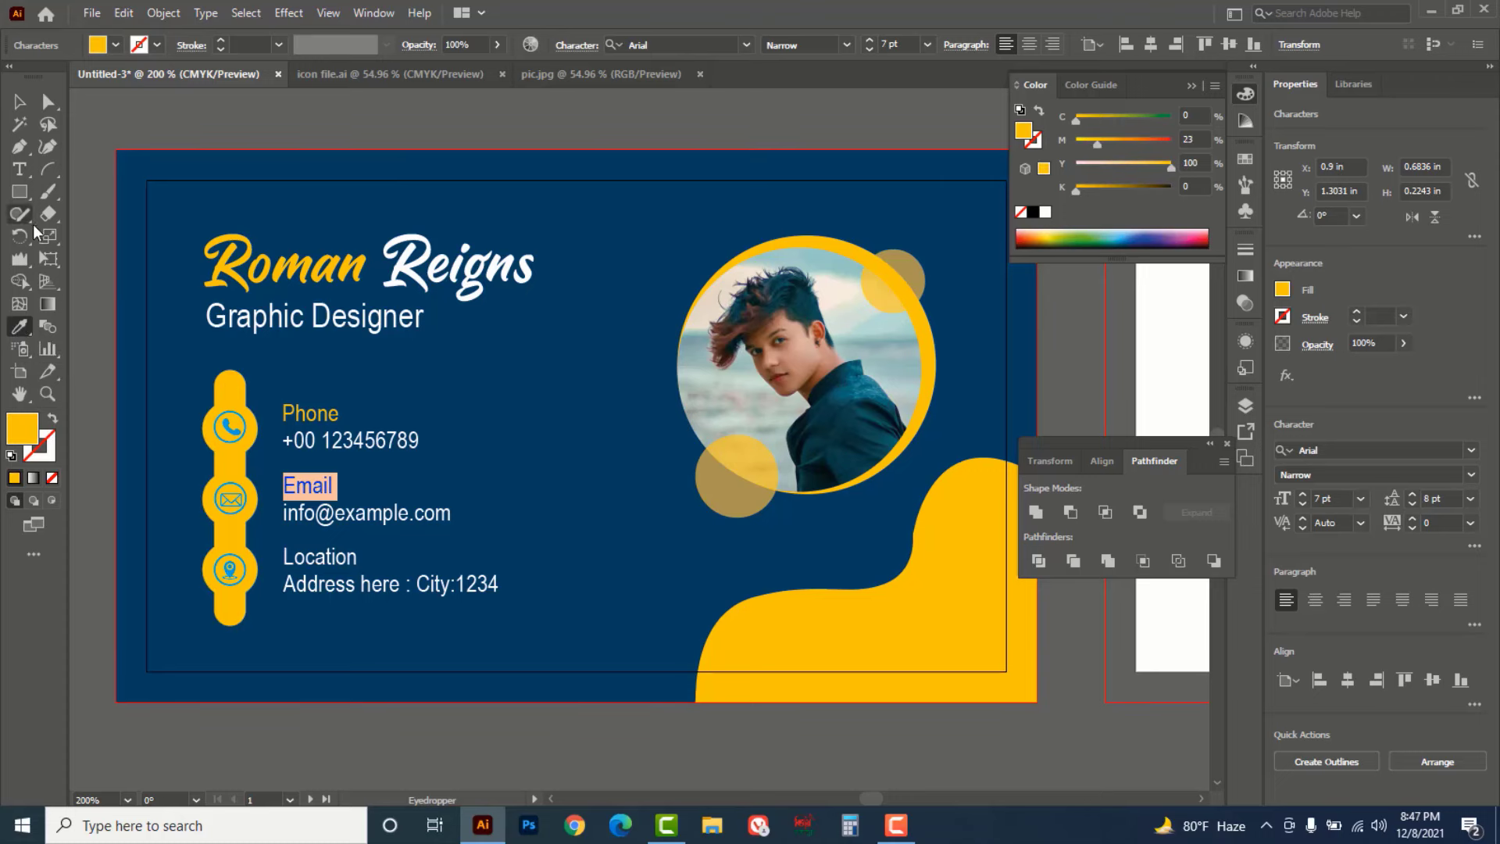
- Colour the Location label yellow the same way and deselect everything
{"action": "left_click", "coordinate": [20, 169]}
{"action": "left_click_drag", "start_coordinate": [283, 556], "coordinate": [363, 557]}
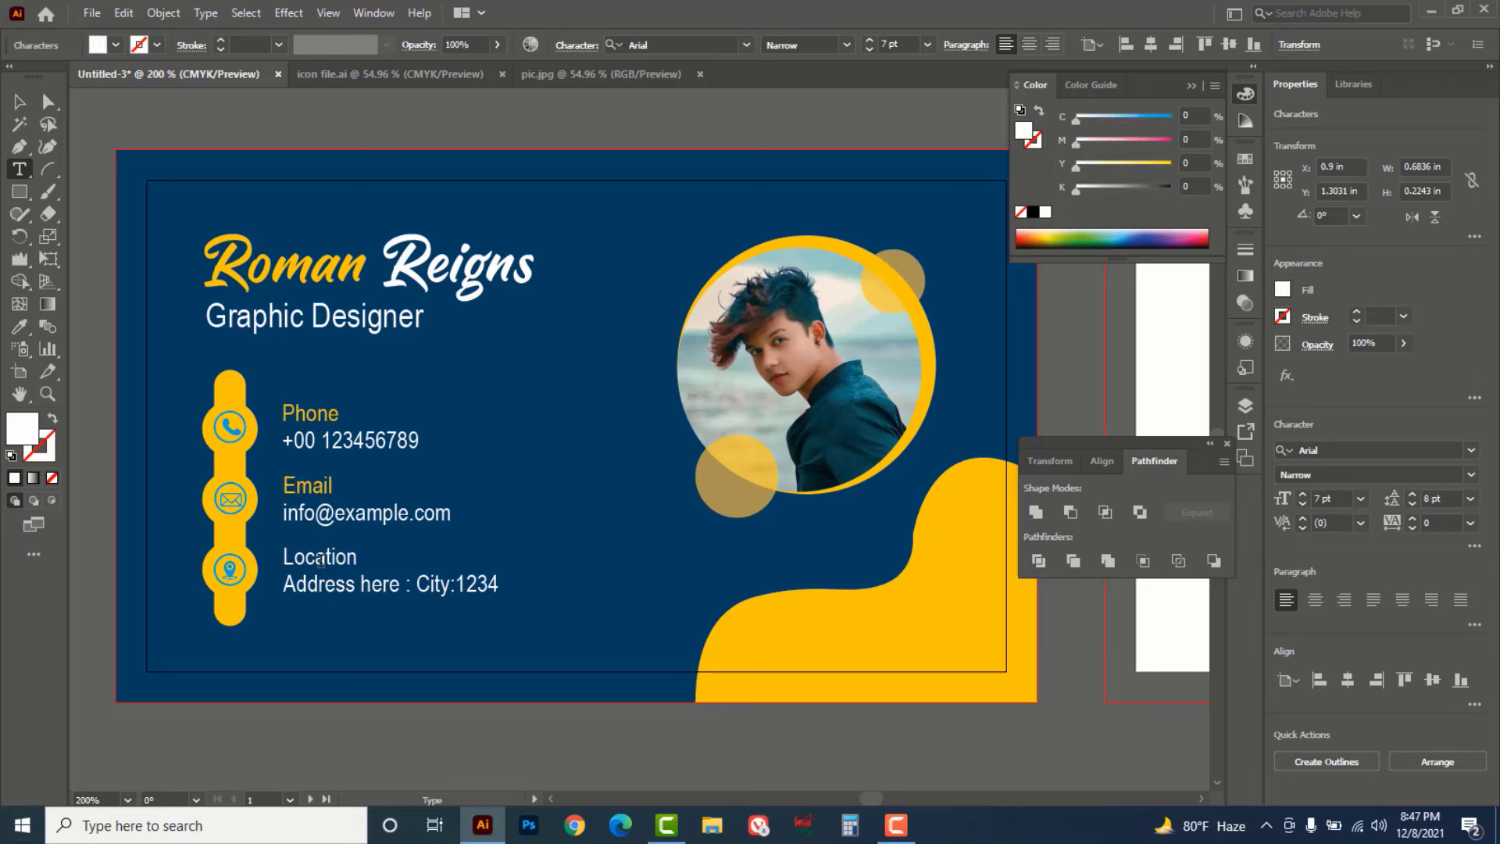
{"action": "left_click", "coordinate": [23, 328]}
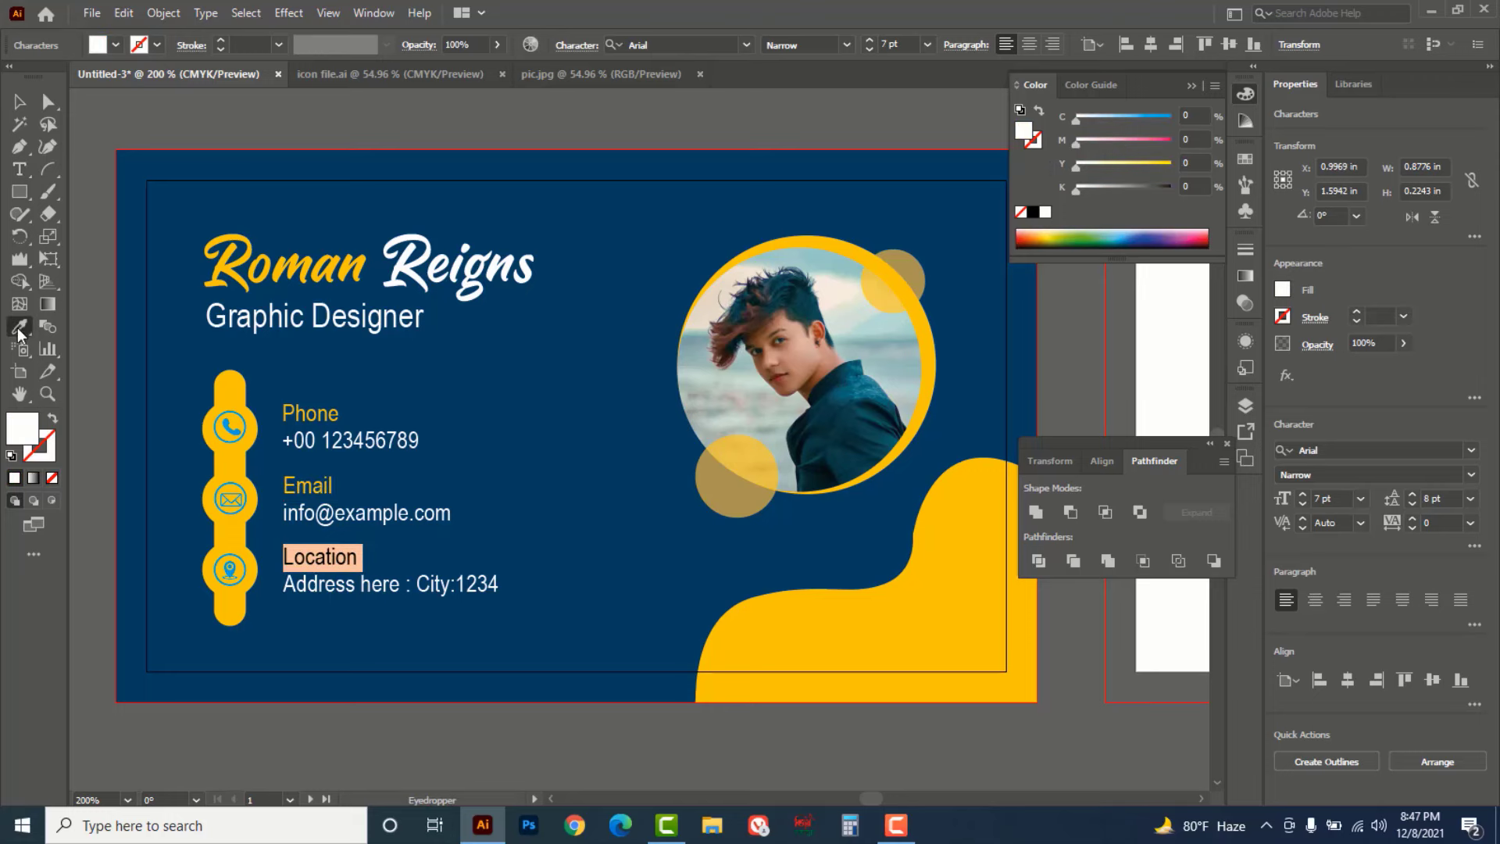
{"action": "left_click", "coordinate": [234, 378]}
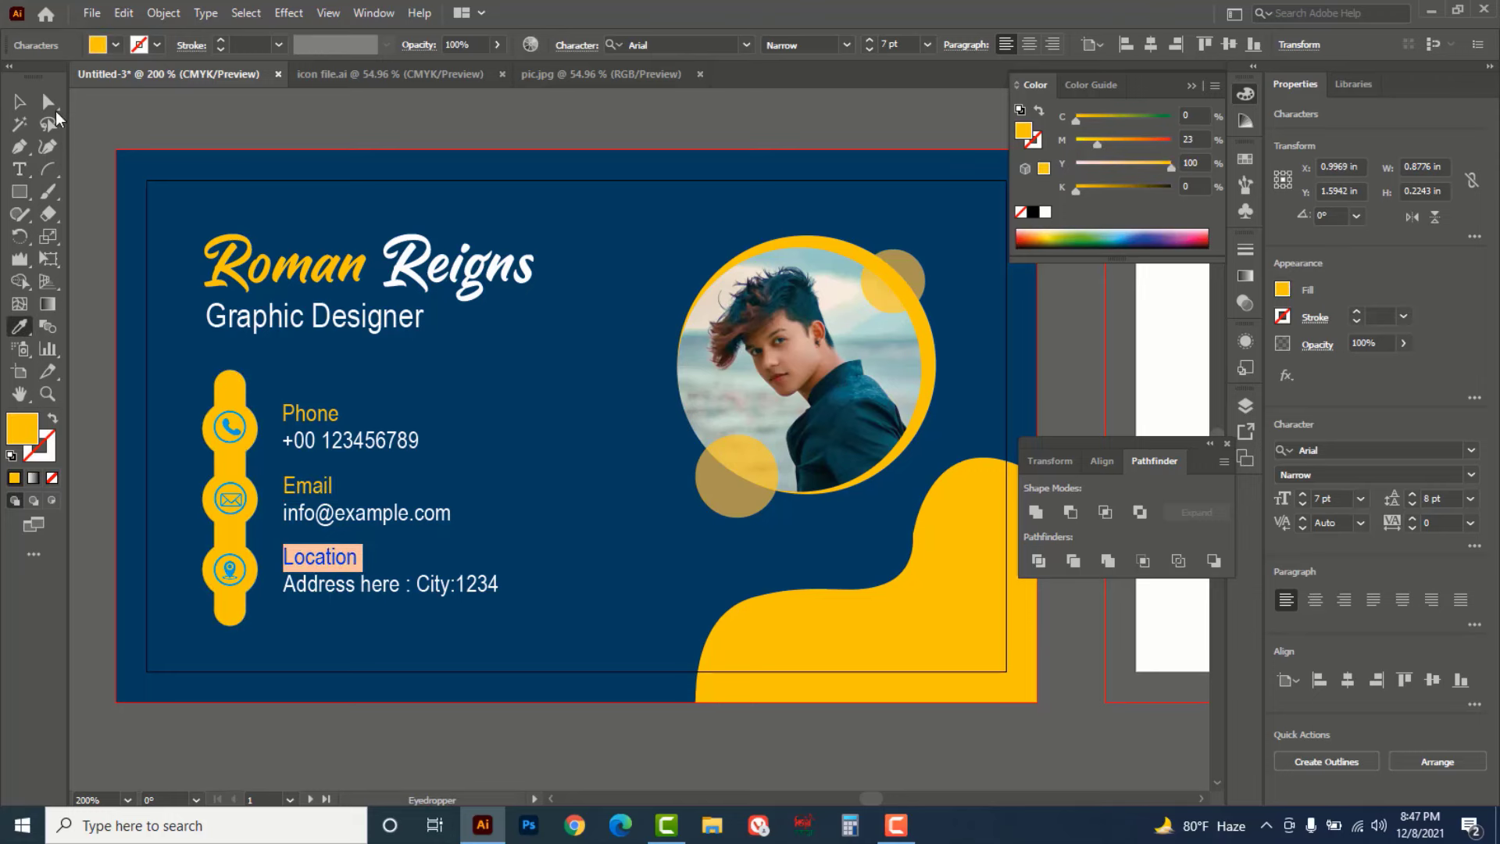
{"action": "left_click", "coordinate": [19, 101]}
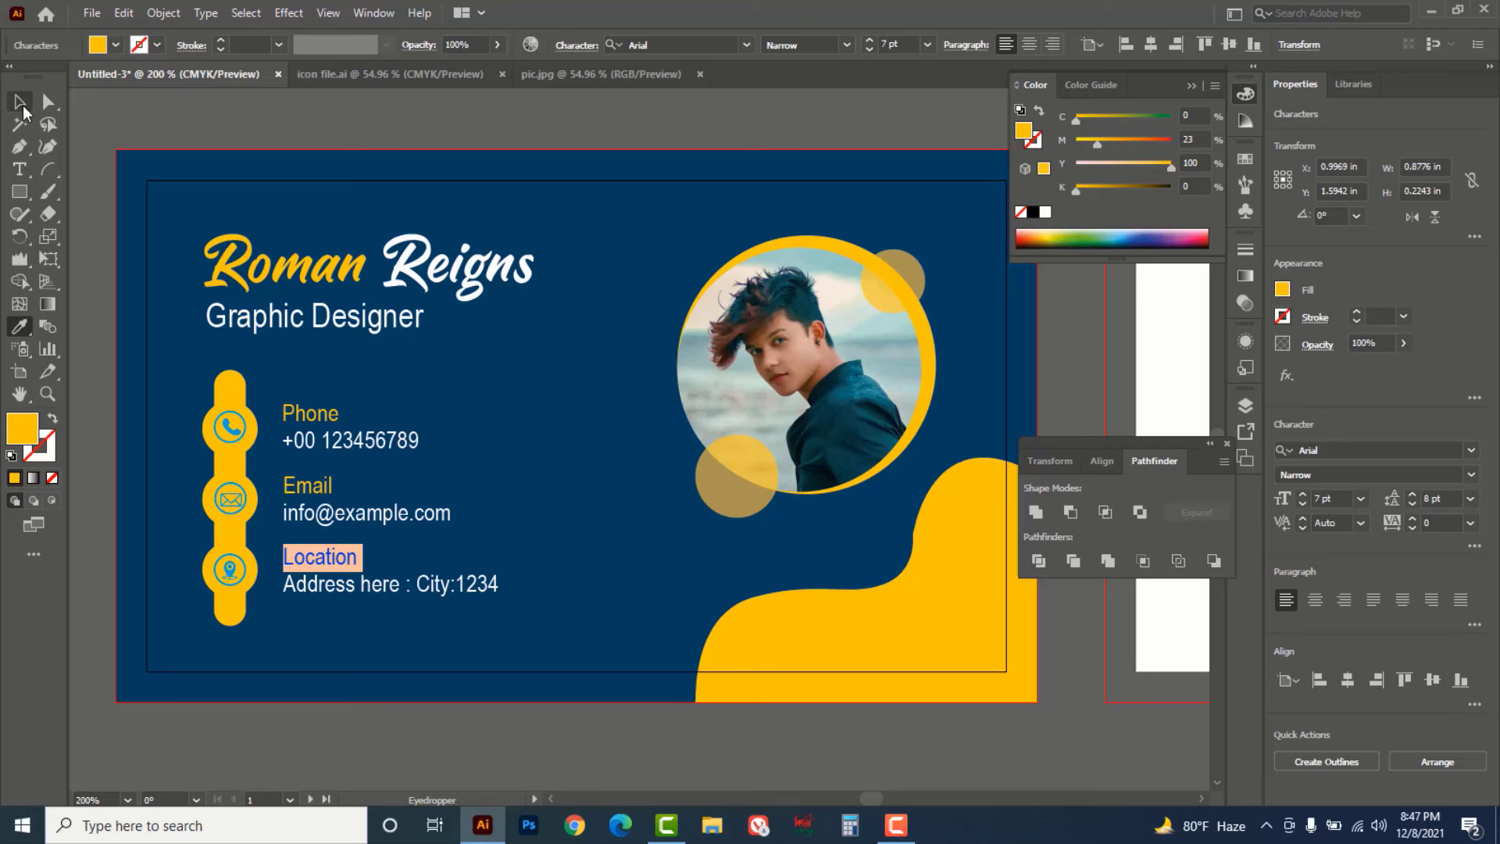
{"action": "left_click", "coordinate": [484, 731]}
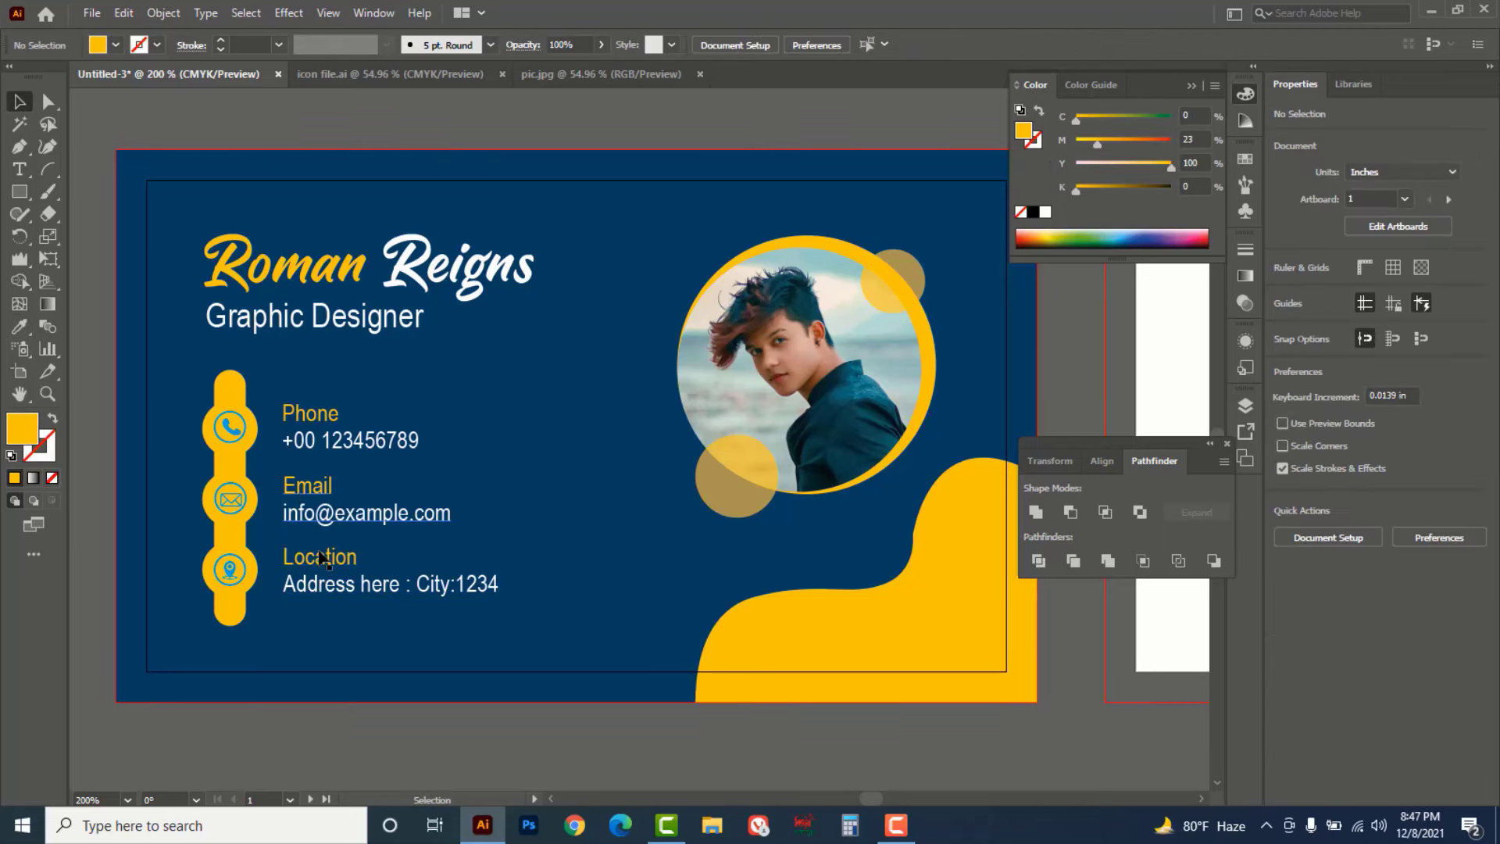
- Apply the Bold font style to the Phone, Email and Location labels, then deselect
{"action": "left_click", "coordinate": [18, 170]}
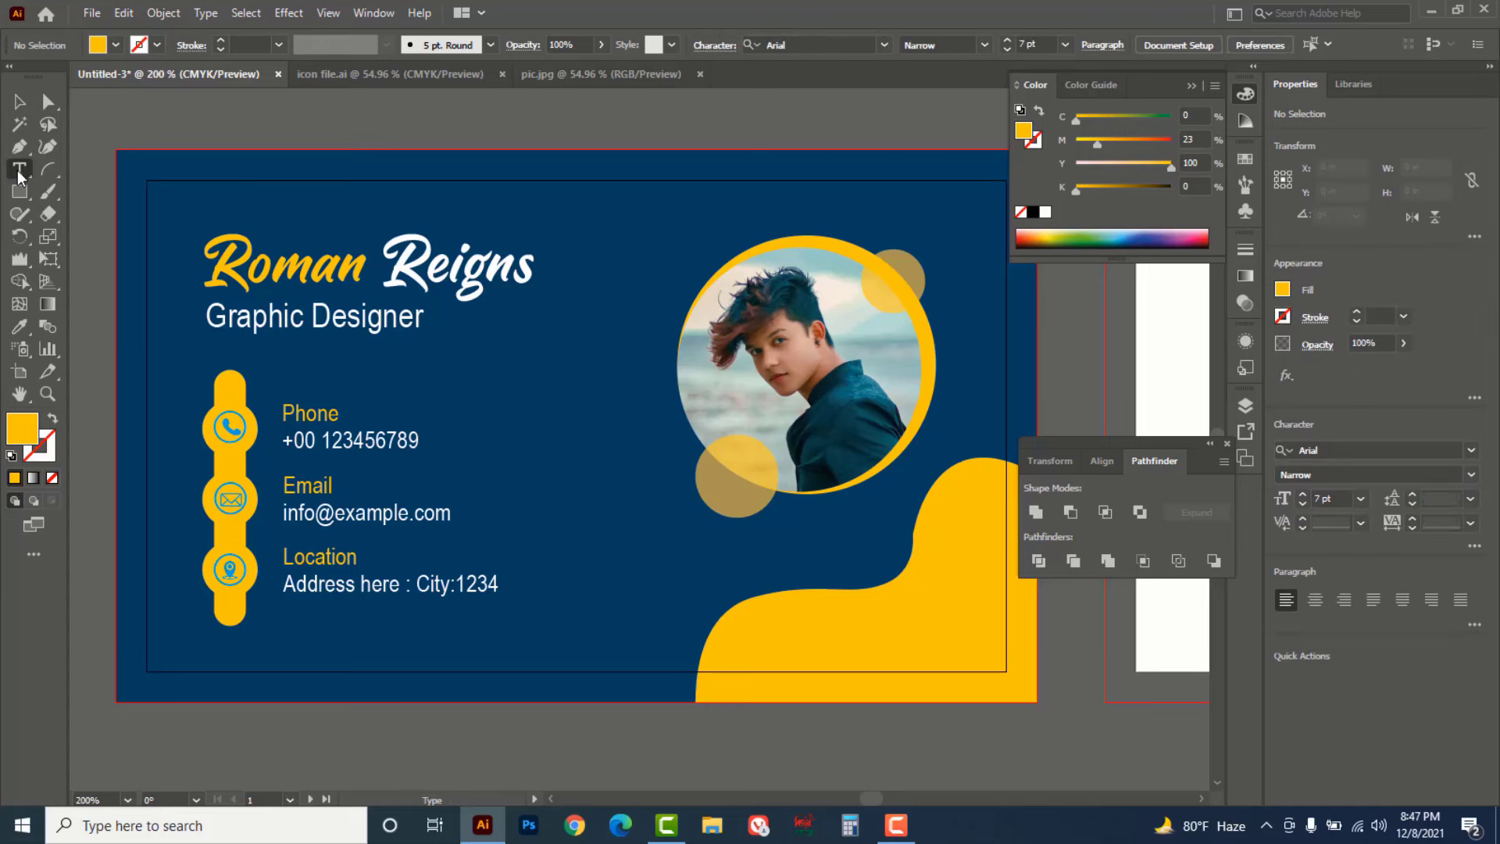
{"action": "left_click", "coordinate": [80, 169]}
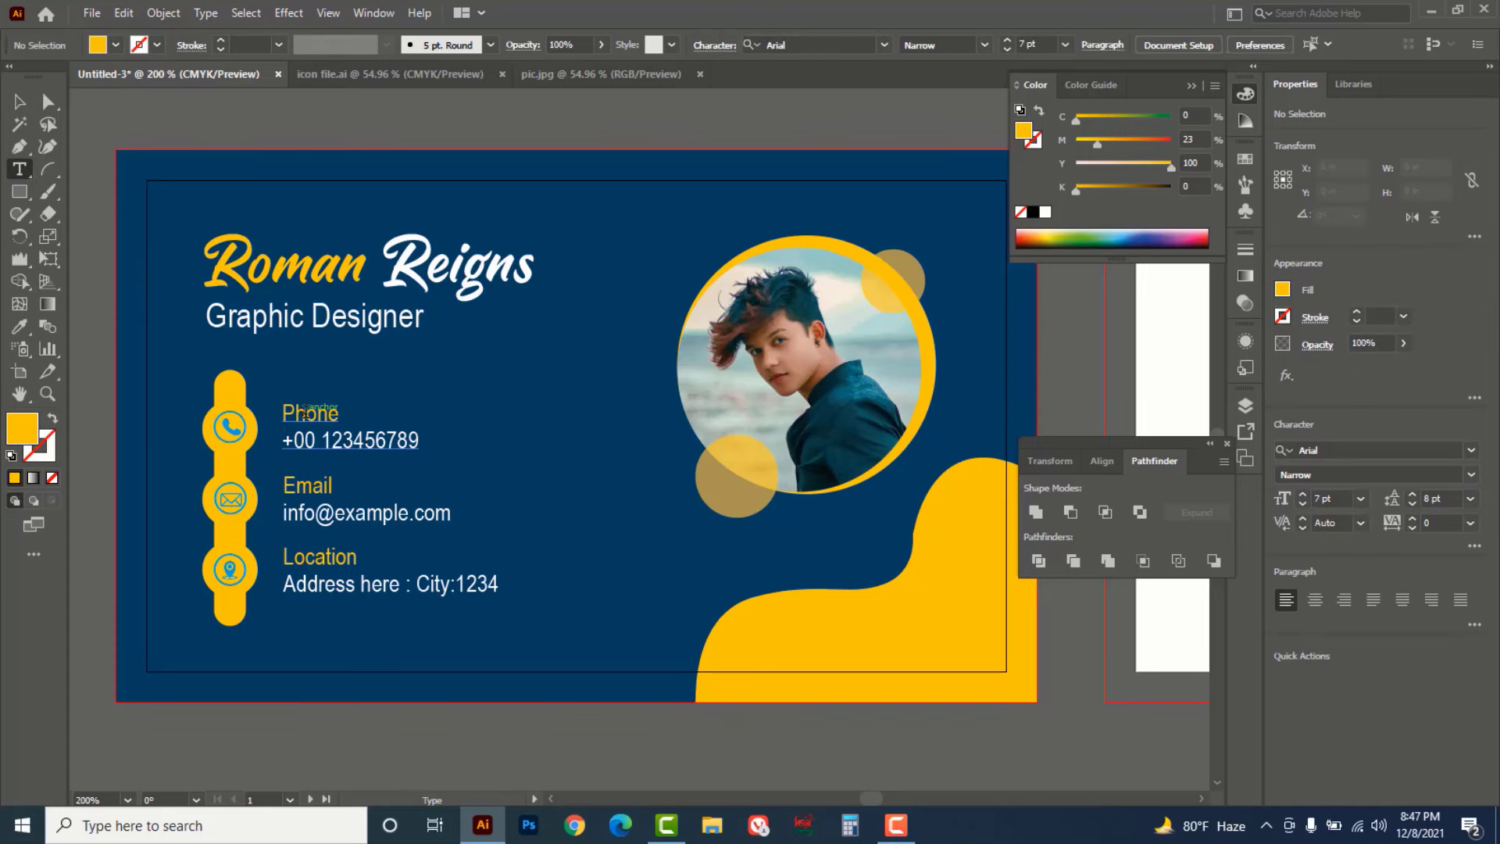
{"action": "double_click", "coordinate": [305, 412]}
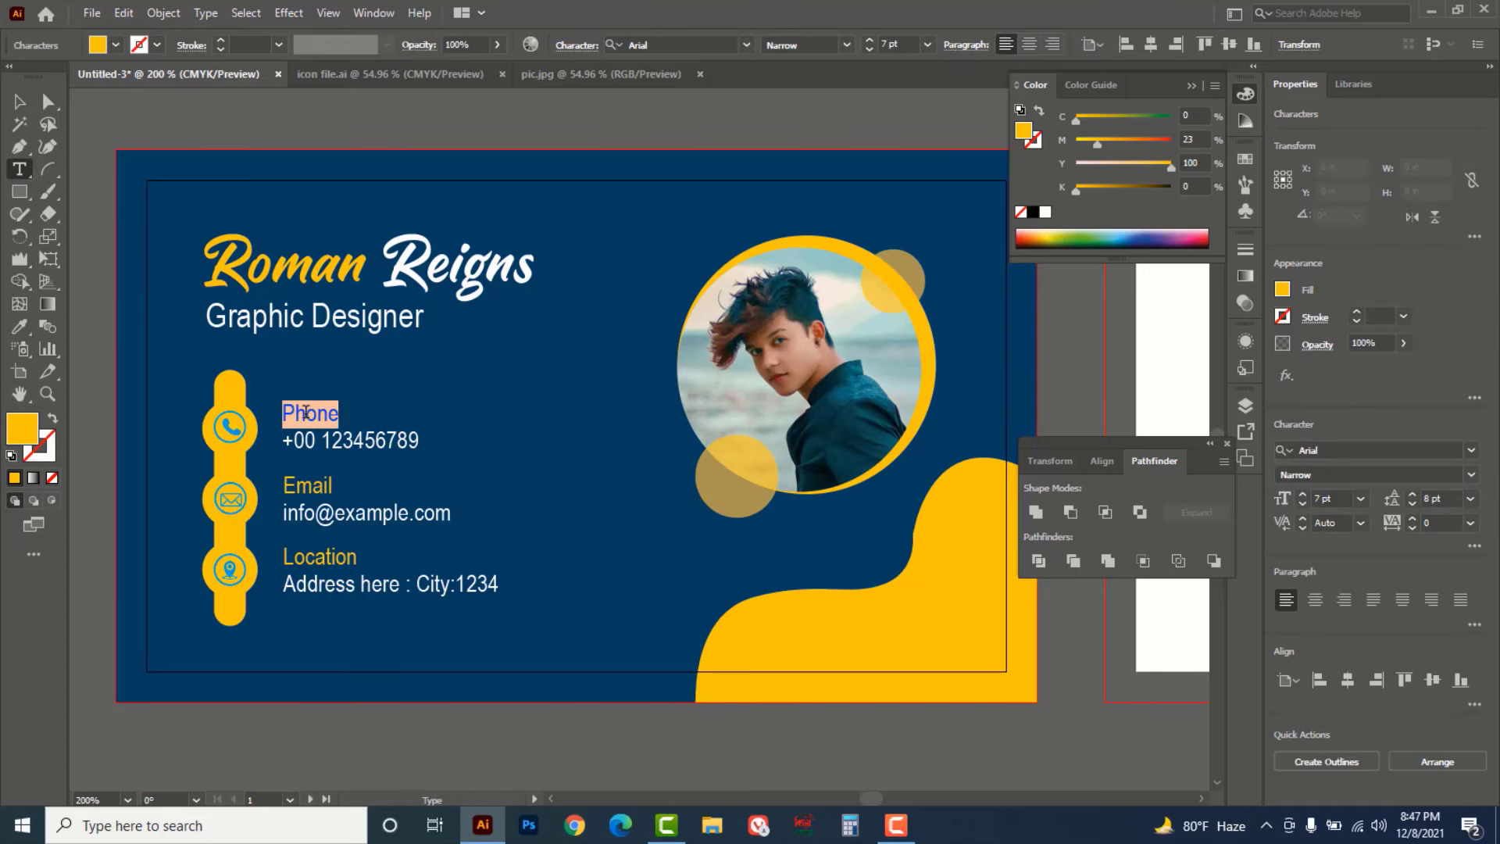
{"action": "left_click", "coordinate": [847, 45]}
{"action": "left_click", "coordinate": [791, 127]}
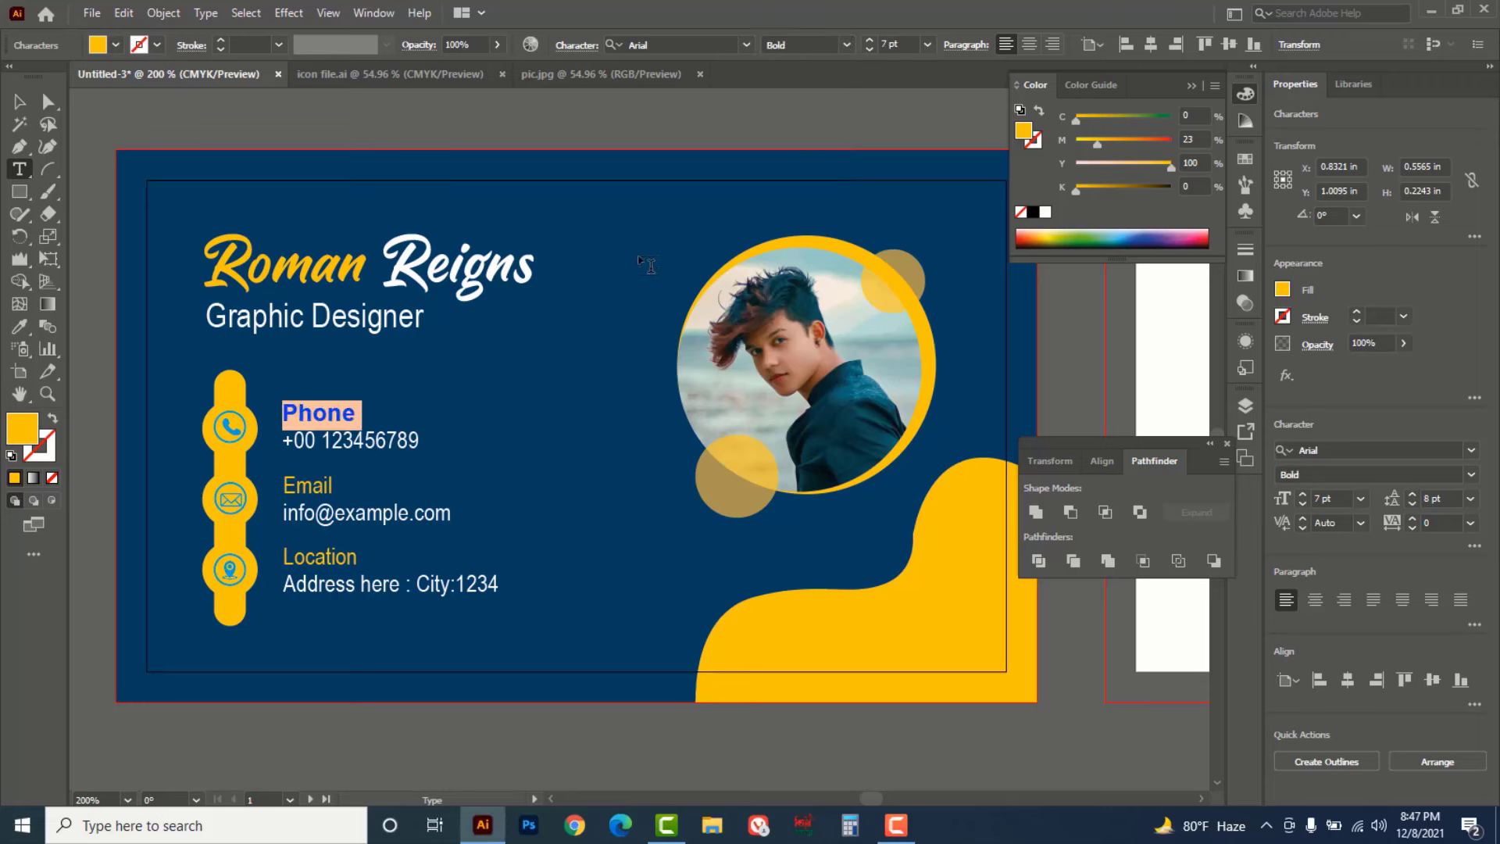
{"action": "double_click", "coordinate": [301, 486]}
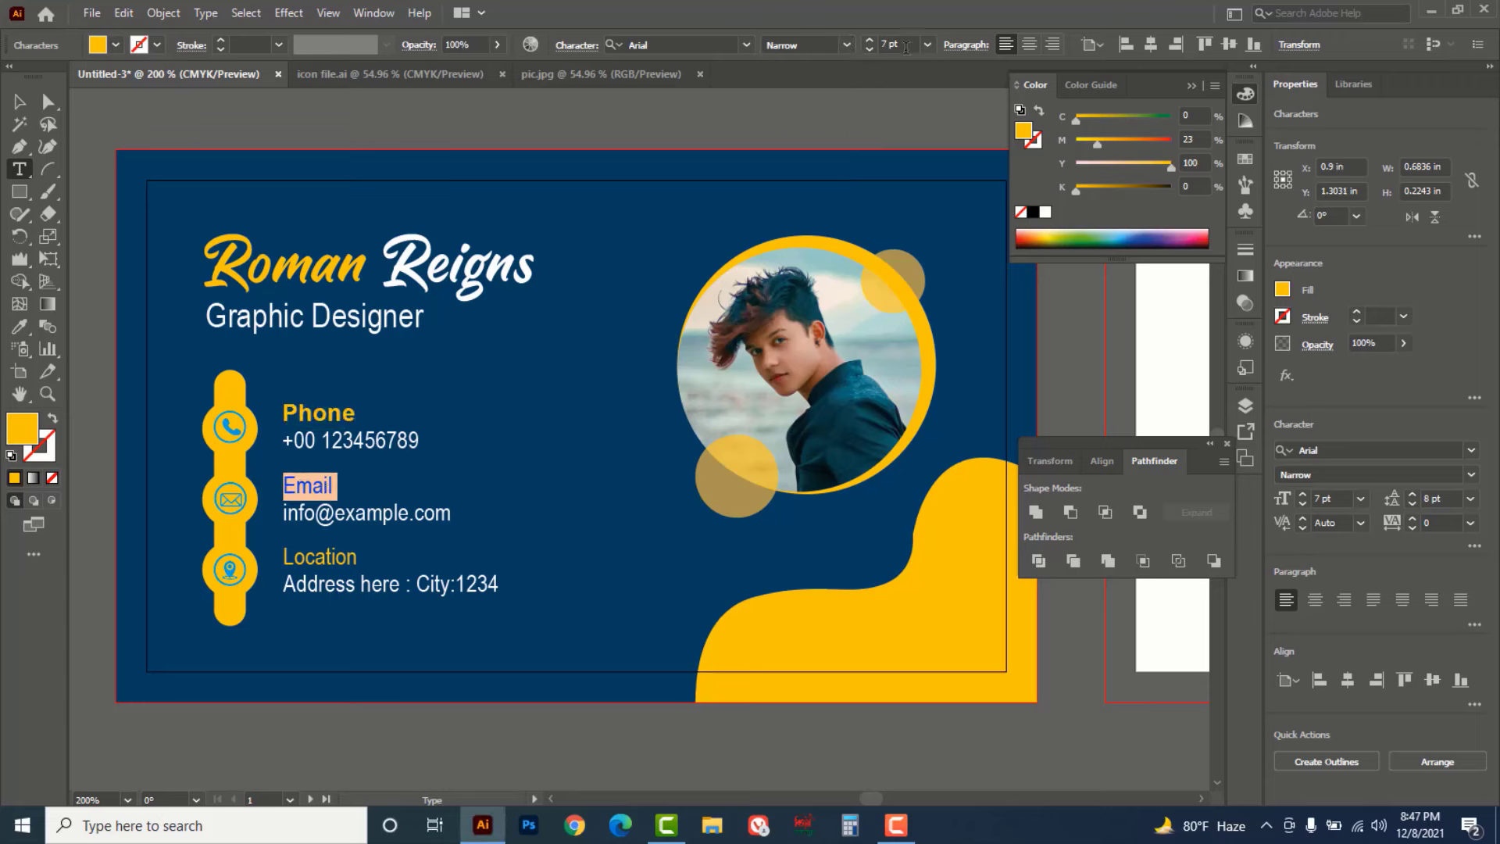
{"action": "left_click", "coordinate": [847, 45]}
{"action": "left_click", "coordinate": [808, 129]}
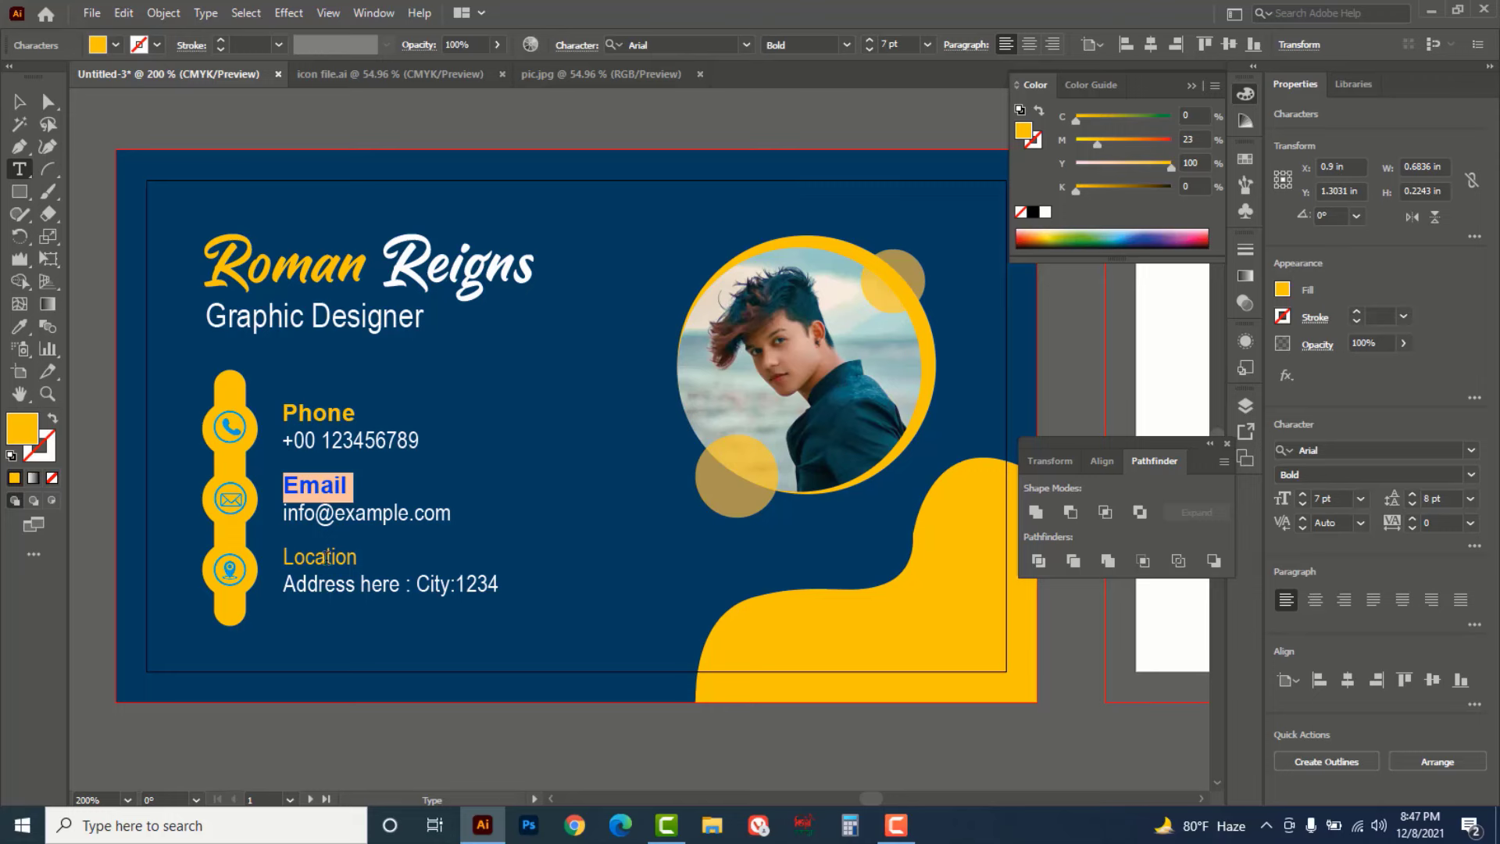
{"action": "double_click", "coordinate": [320, 556]}
{"action": "left_click", "coordinate": [847, 44]}
{"action": "left_click", "coordinate": [799, 126]}
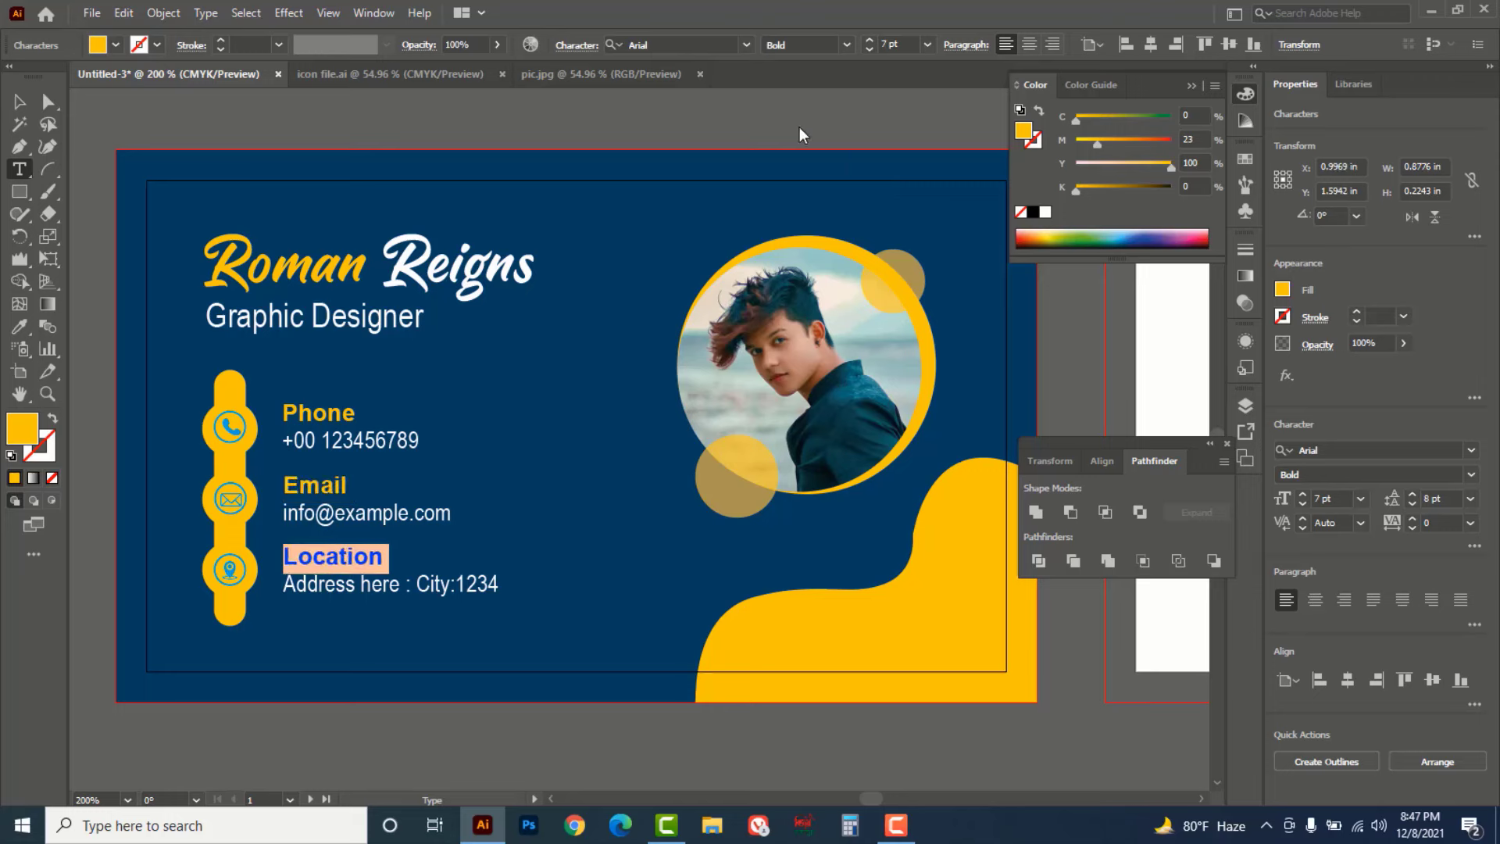
{"action": "left_click", "coordinate": [19, 102]}
{"action": "left_click", "coordinate": [410, 121]}
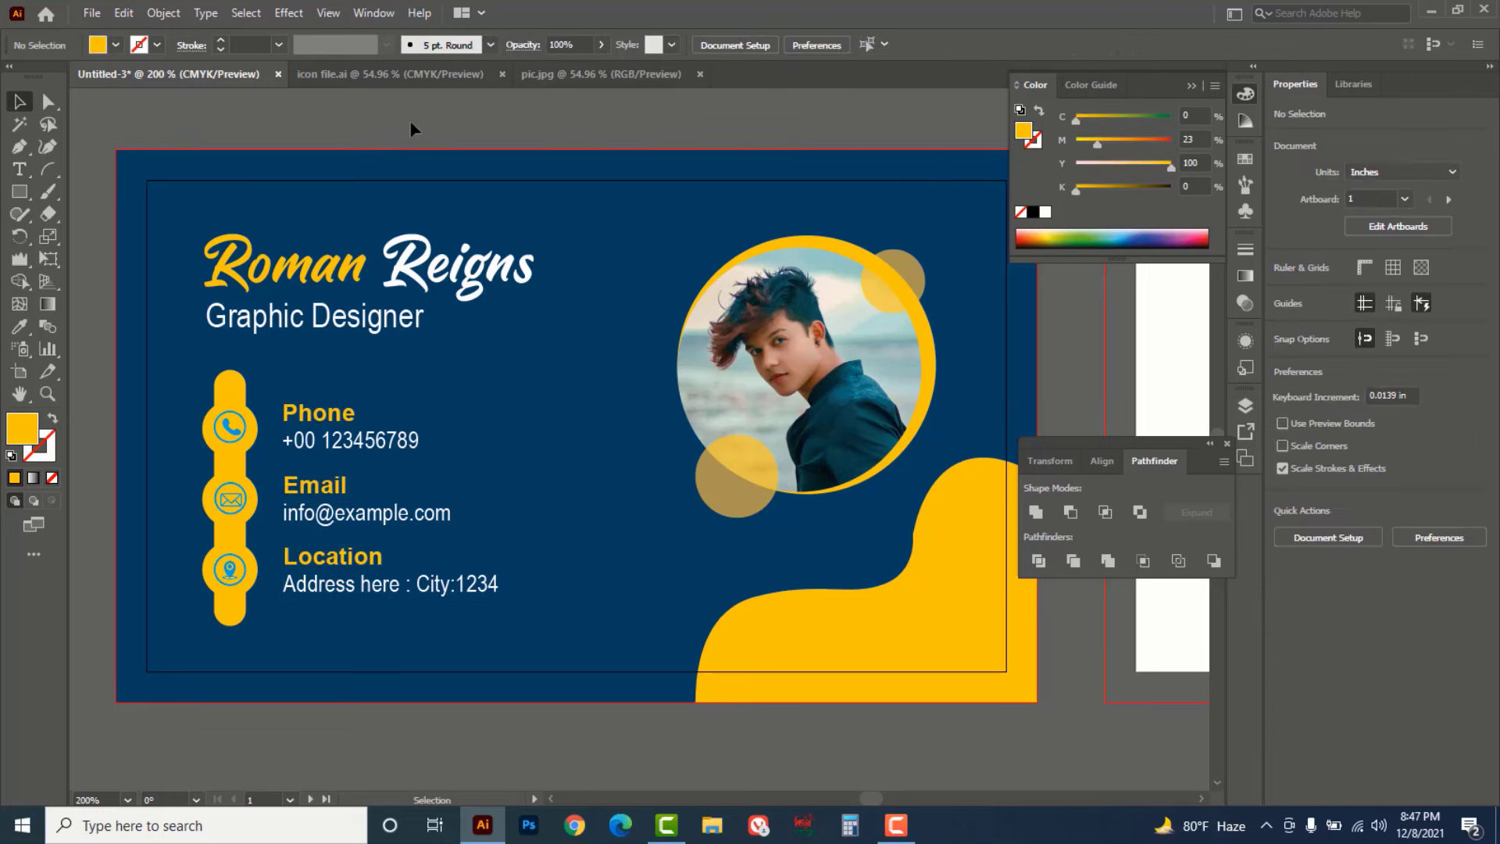
- Copy the red triangle pattern from icon file.ai, paste it onto the card, and shift it left
{"action": "left_click", "coordinate": [390, 75]}
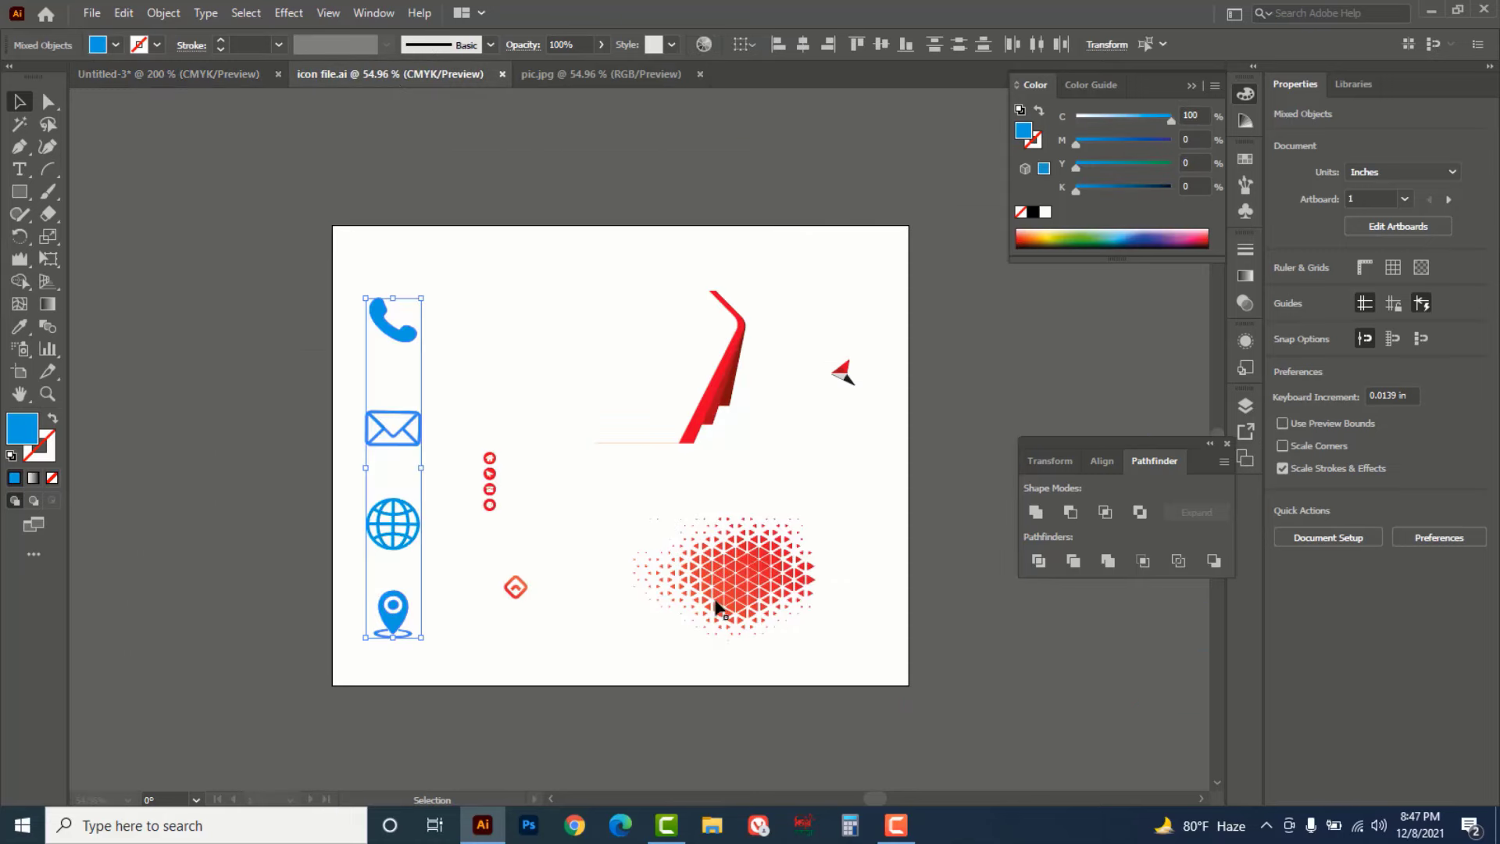
{"action": "left_click_drag", "start_coordinate": [597, 504], "coordinate": [864, 650]}
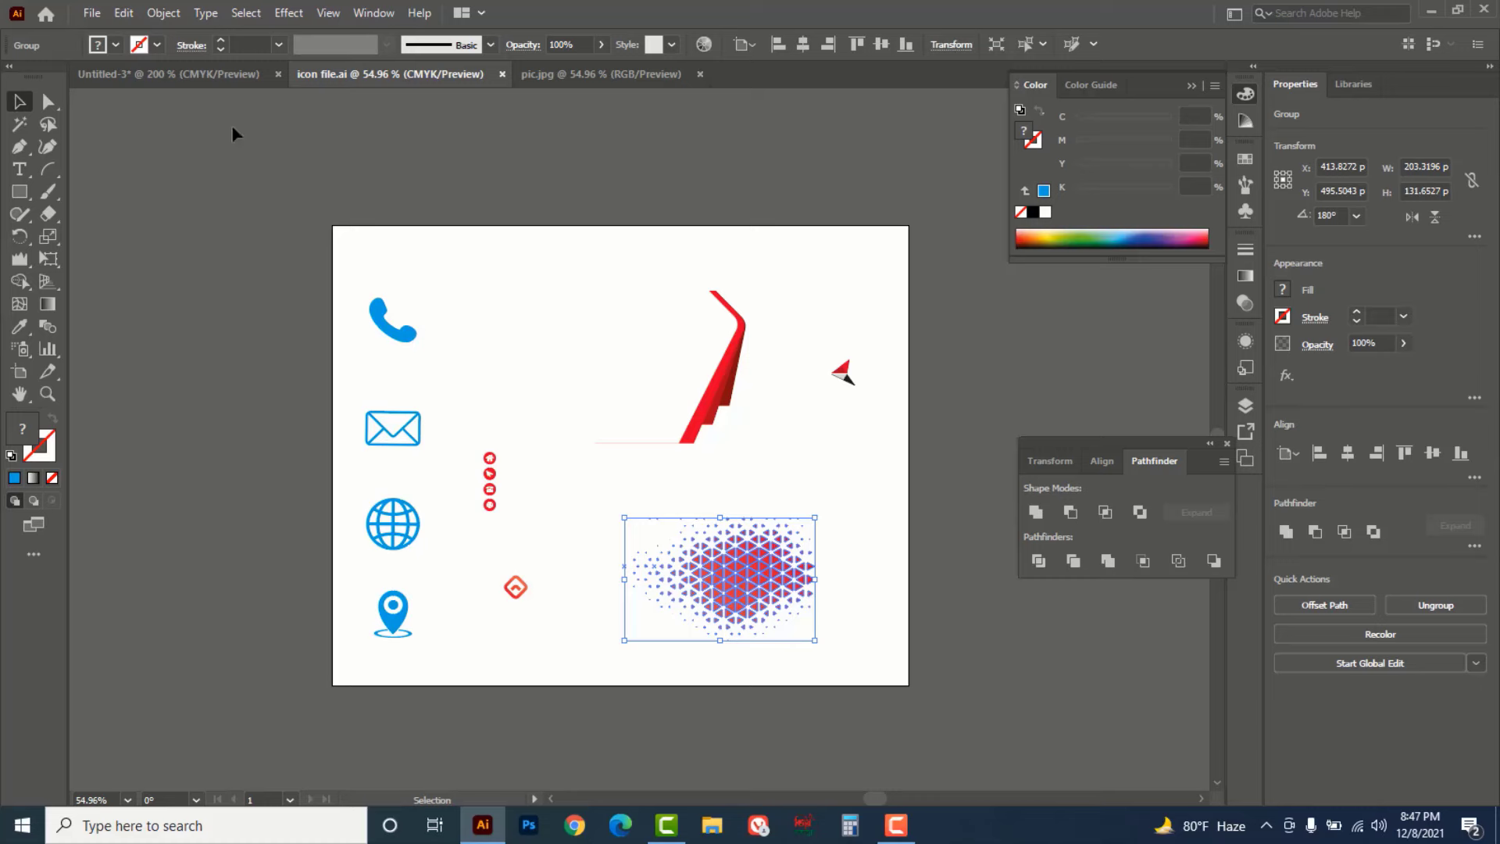
{"action": "left_click", "coordinate": [186, 74]}
{"action": "key", "text": "ctrl+v"}
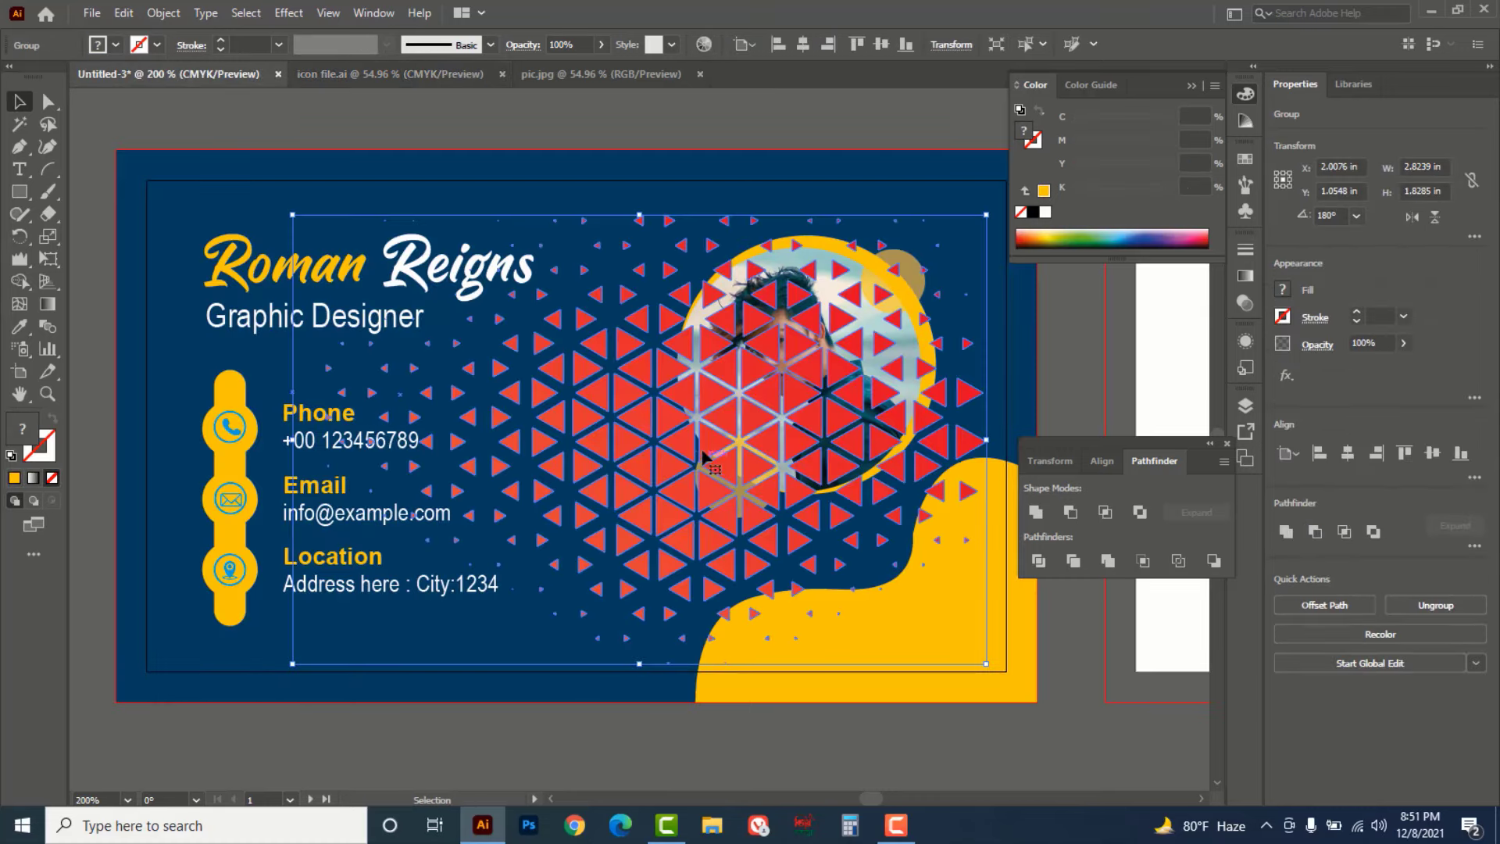
{"action": "left_click_drag", "start_coordinate": [582, 436], "coordinate": [532, 455]}
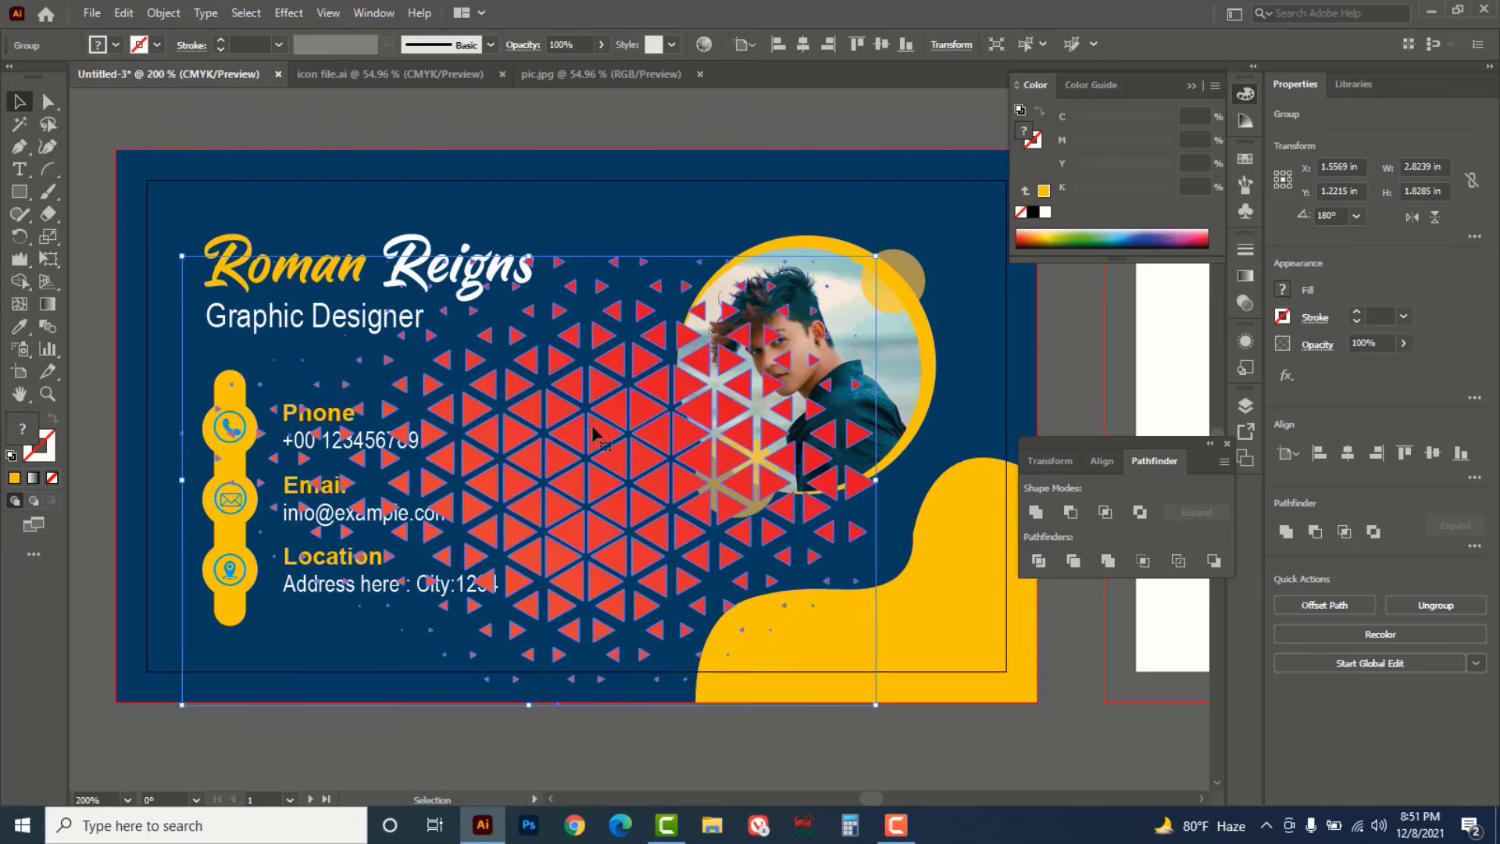
- Send the triangle pattern to back, then bring it forward one level above the navy background
{"action": "right_click", "coordinate": [572, 435]}
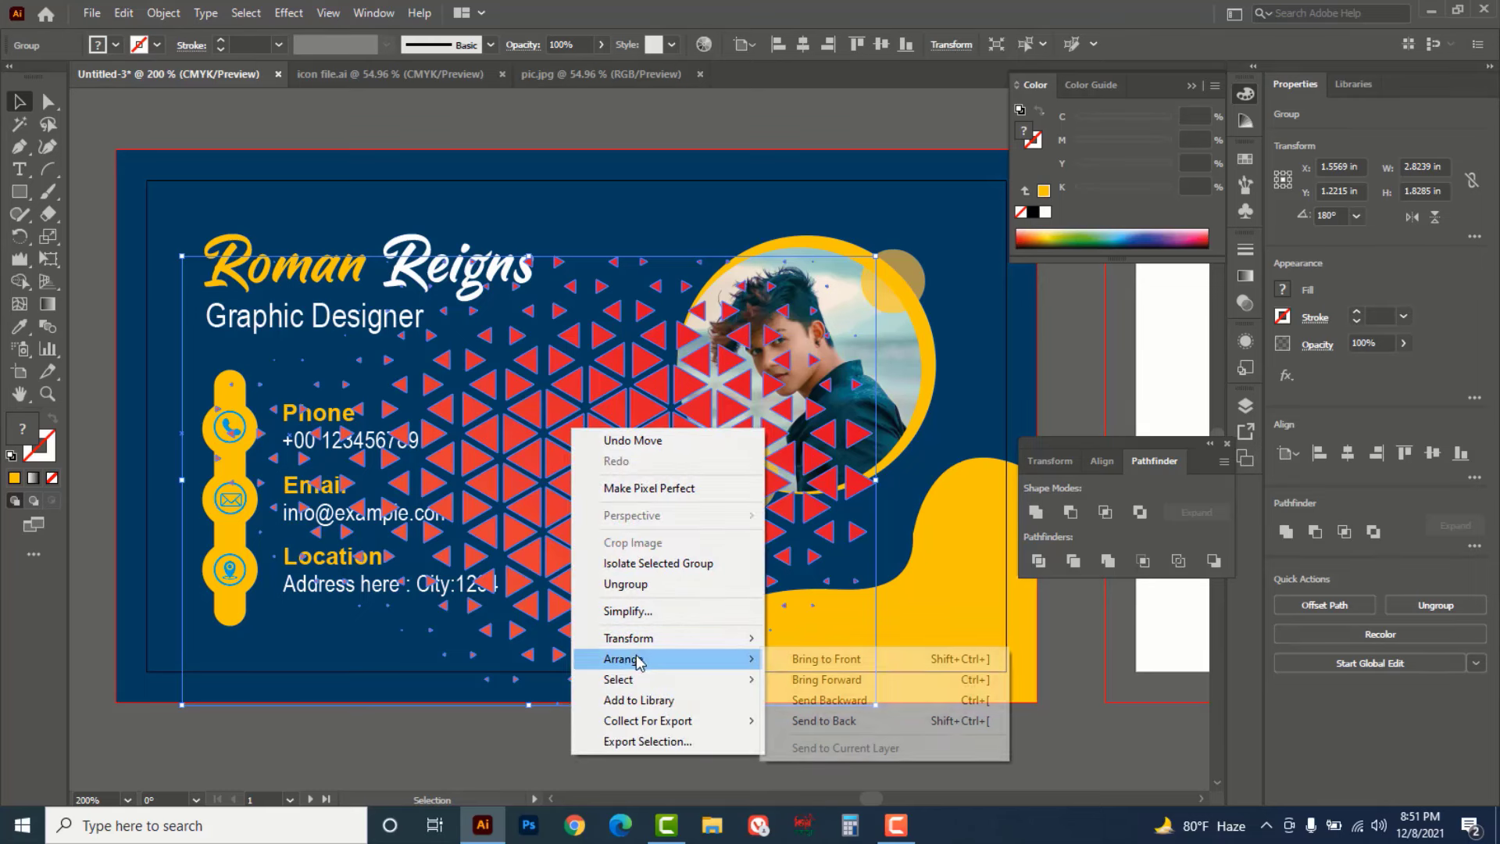
{"action": "mouse_move", "coordinate": [656, 659]}
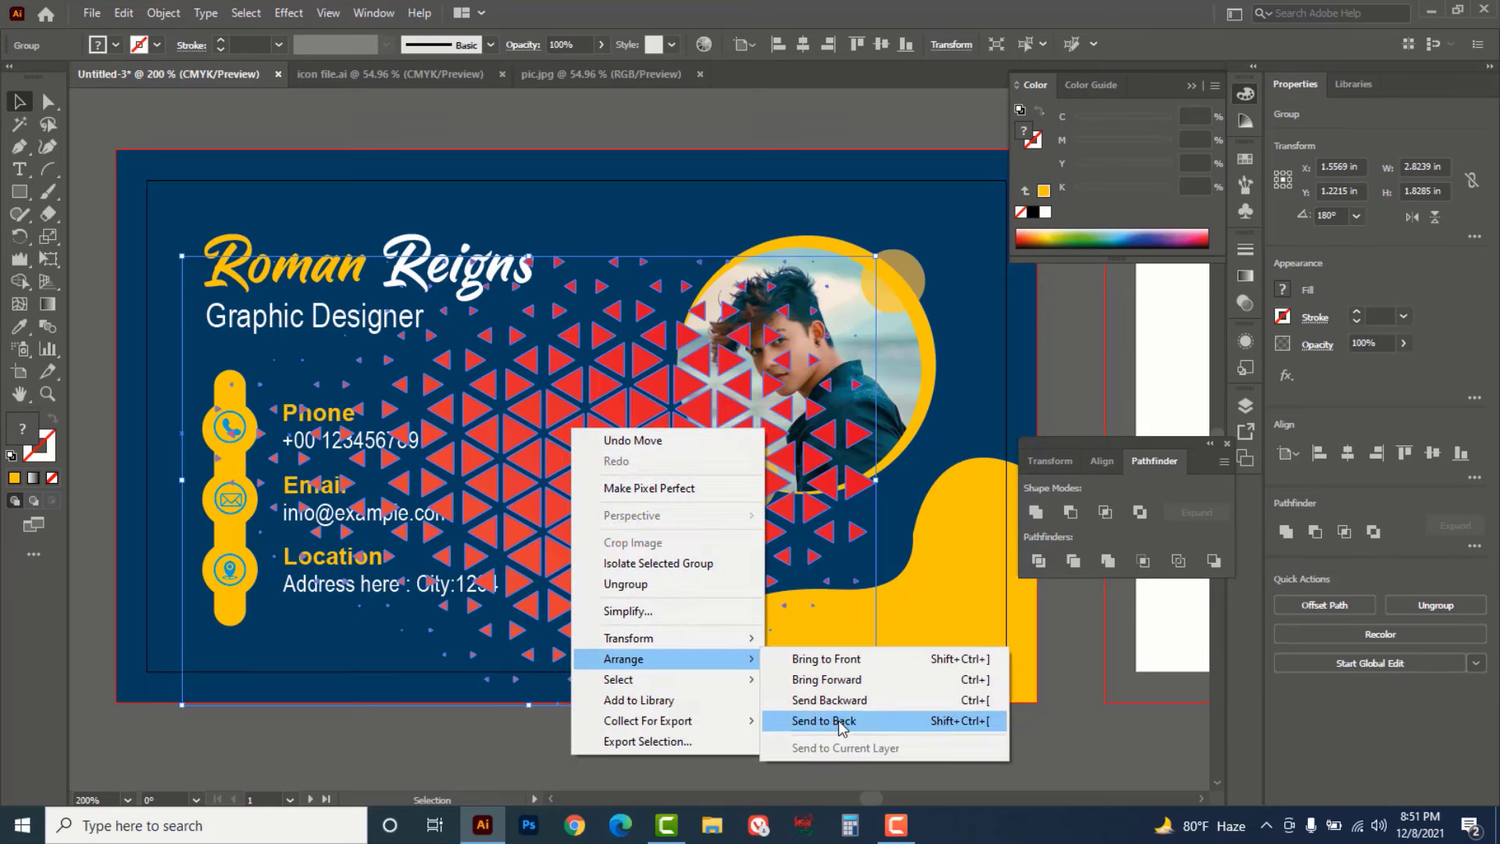
{"action": "left_click", "coordinate": [842, 727]}
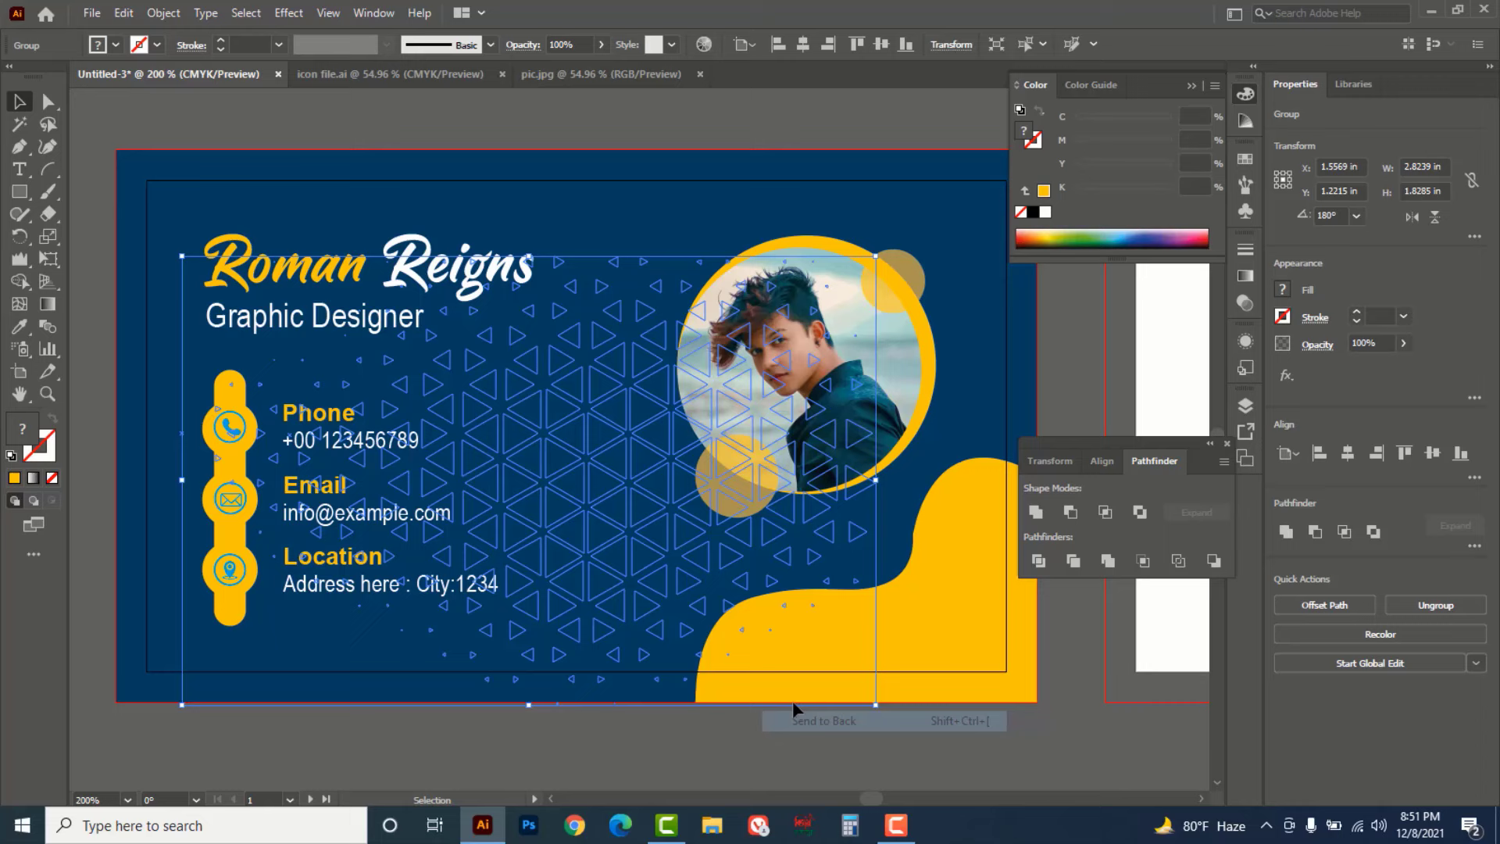
{"action": "right_click", "coordinate": [592, 432]}
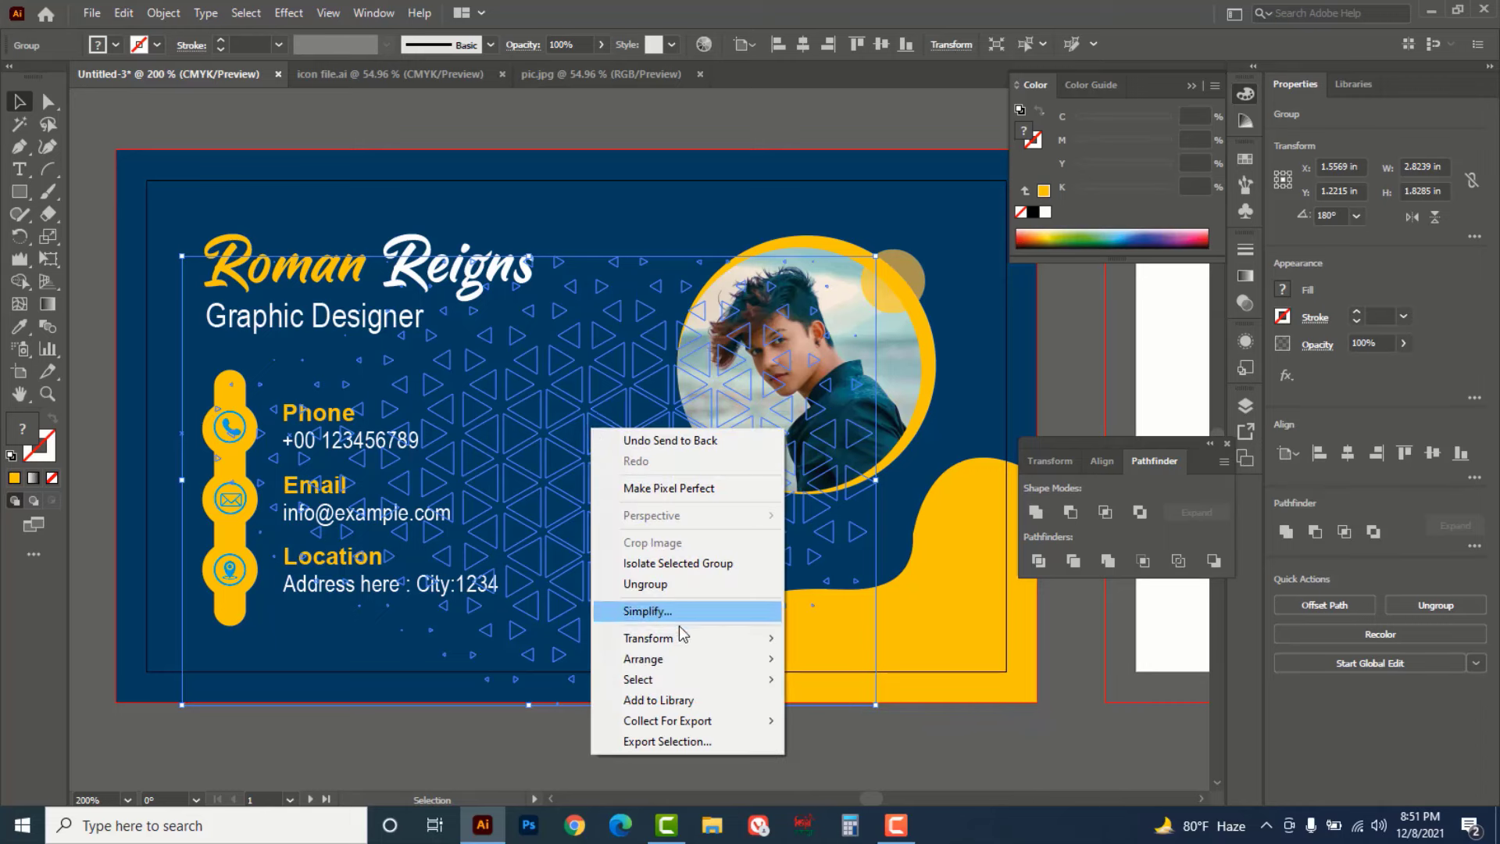
{"action": "mouse_move", "coordinate": [642, 659]}
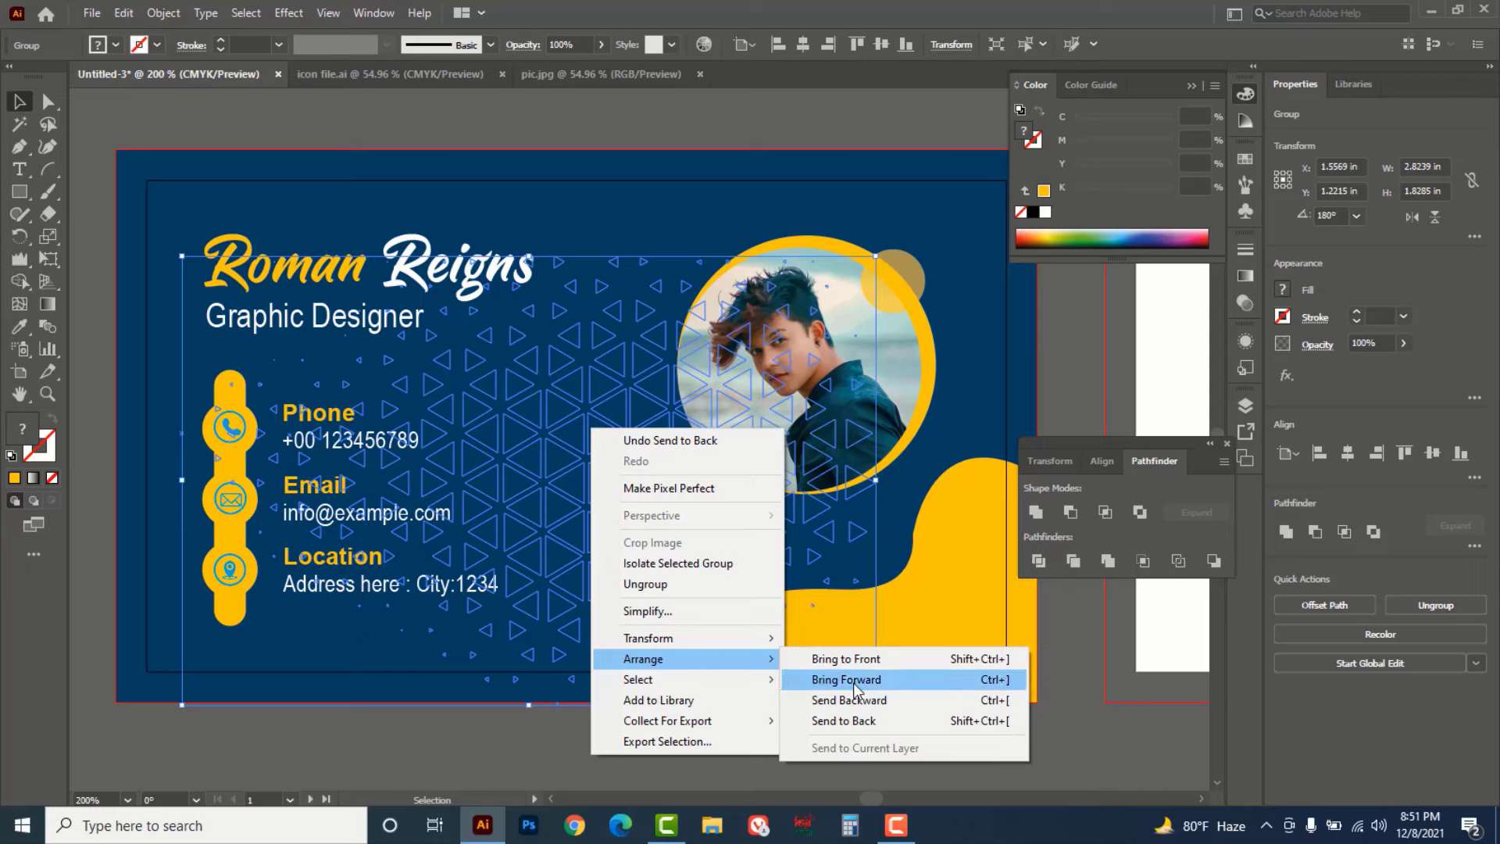
{"action": "left_click", "coordinate": [869, 685]}
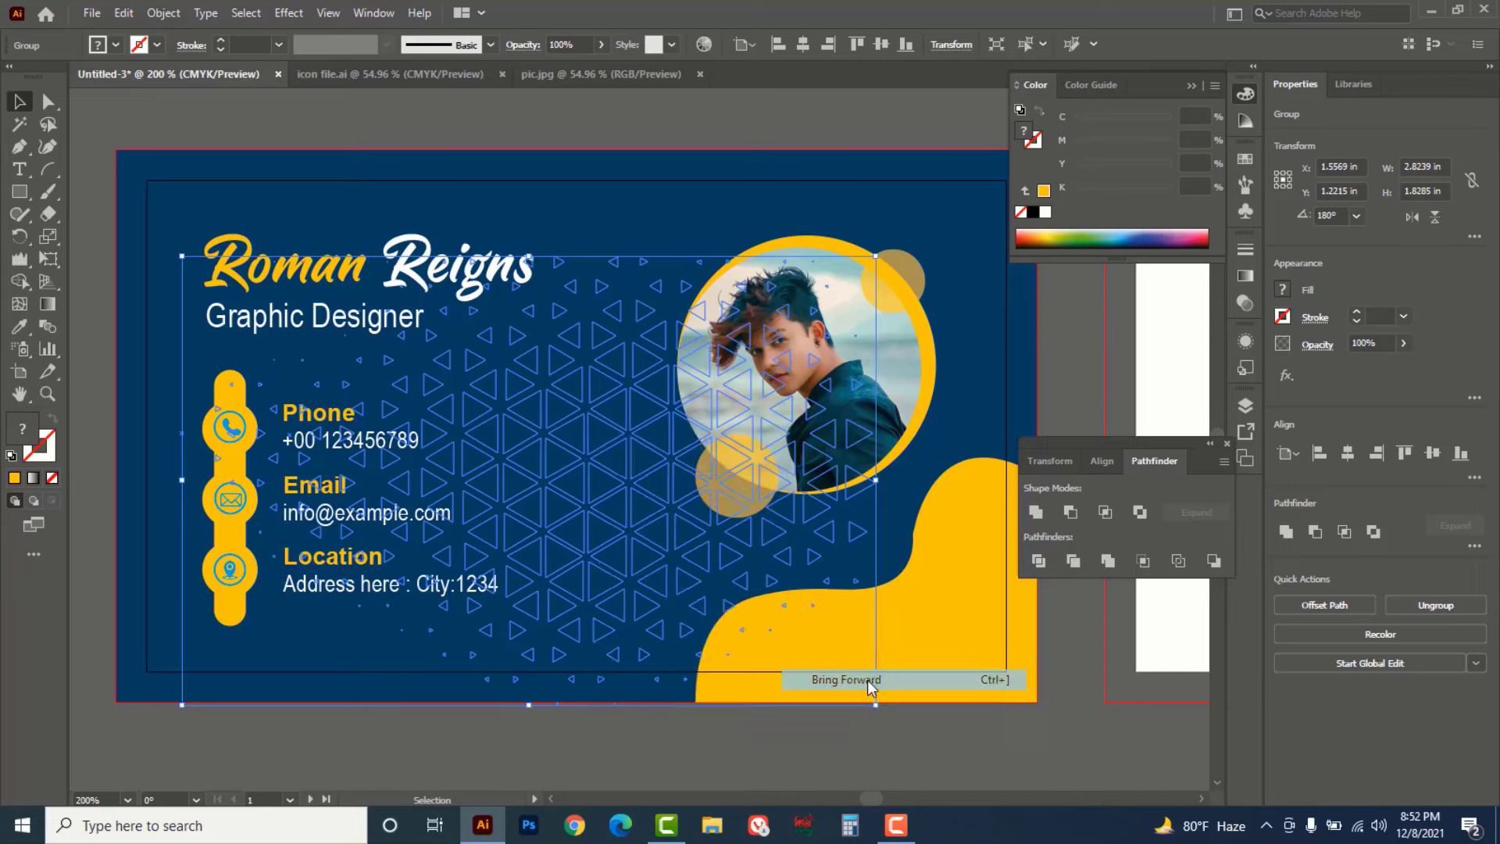
{"action": "left_click", "coordinate": [738, 743]}
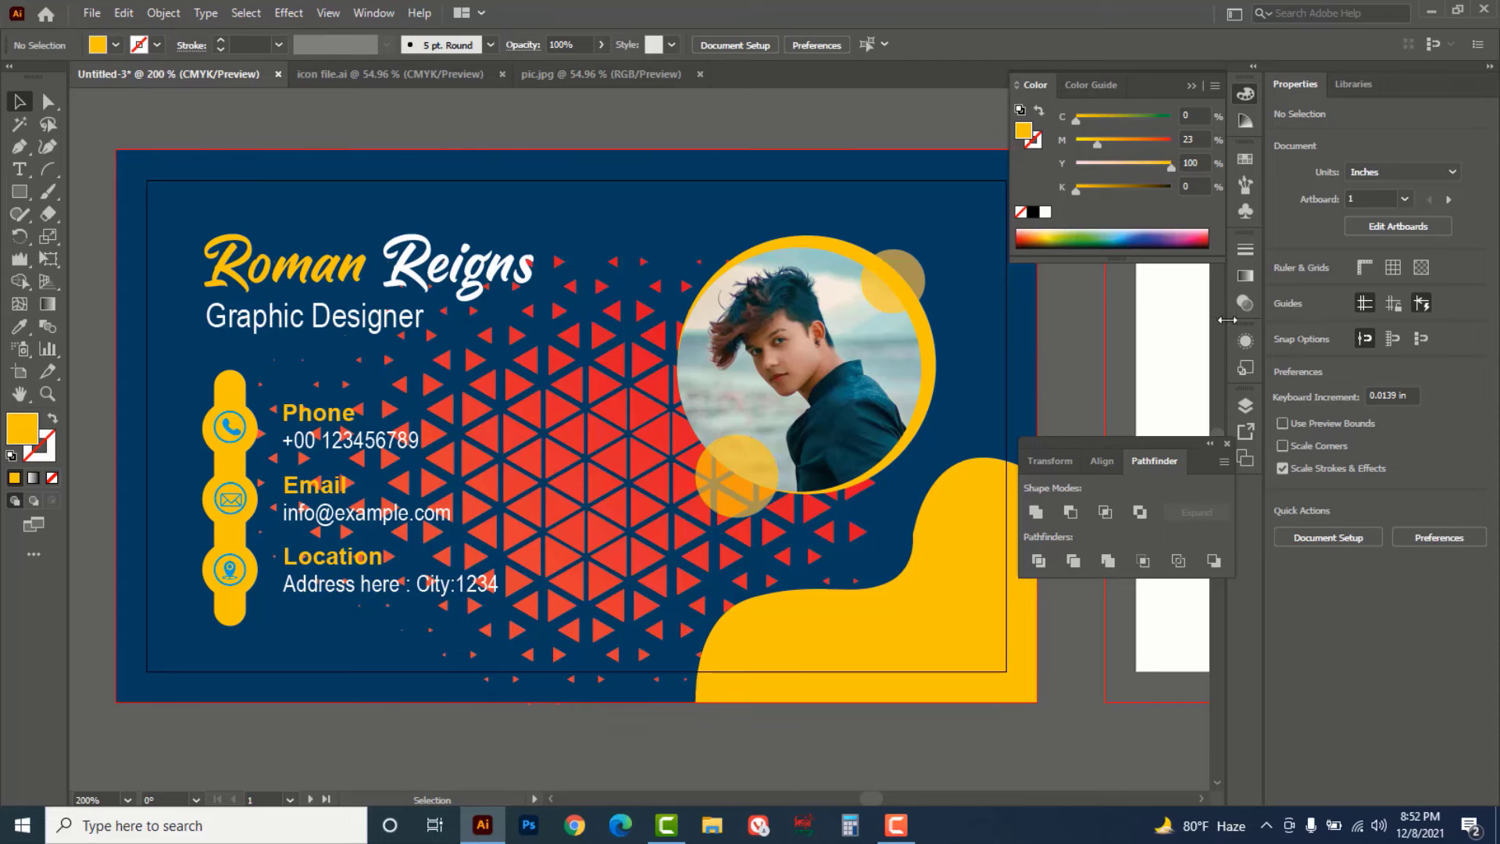
- Recolour the triangle pattern blue and lower its opacity to 8%
{"action": "left_click", "coordinate": [568, 462]}
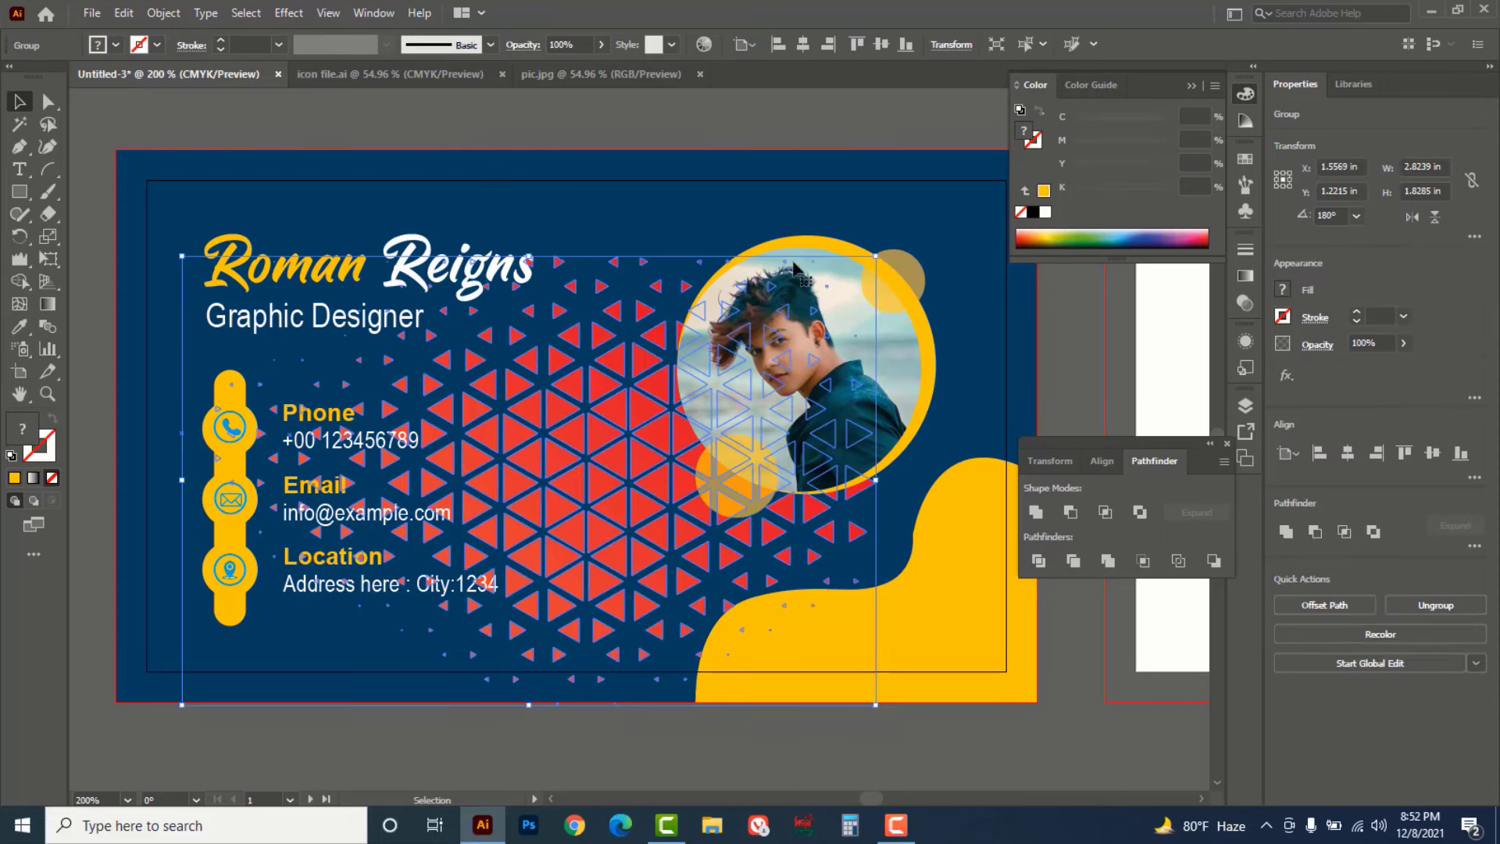
{"action": "left_click", "coordinate": [1129, 234]}
{"action": "left_click", "coordinate": [1131, 235]}
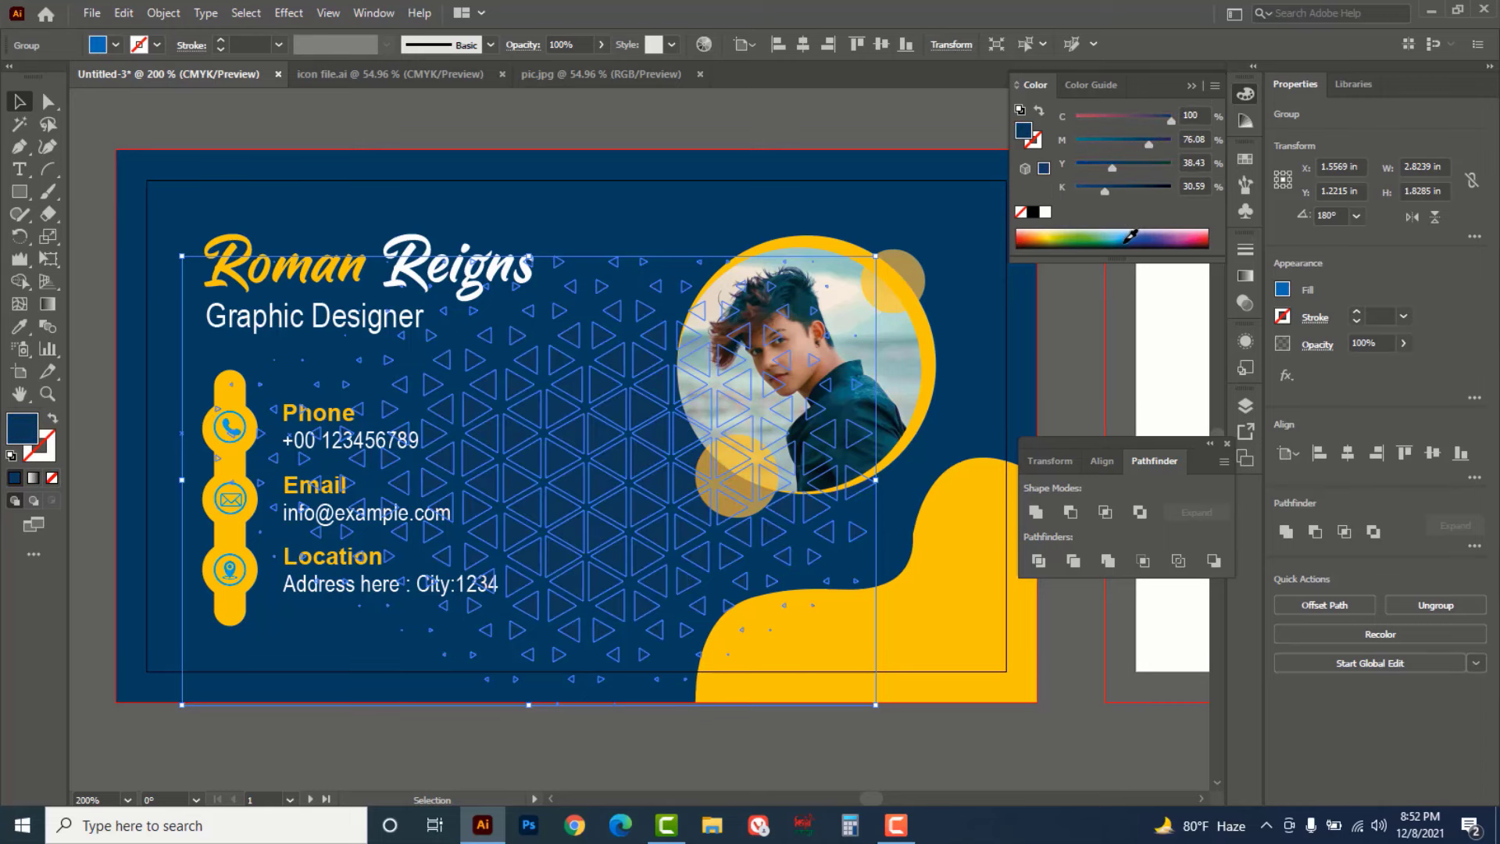
{"action": "left_click", "coordinate": [1137, 234]}
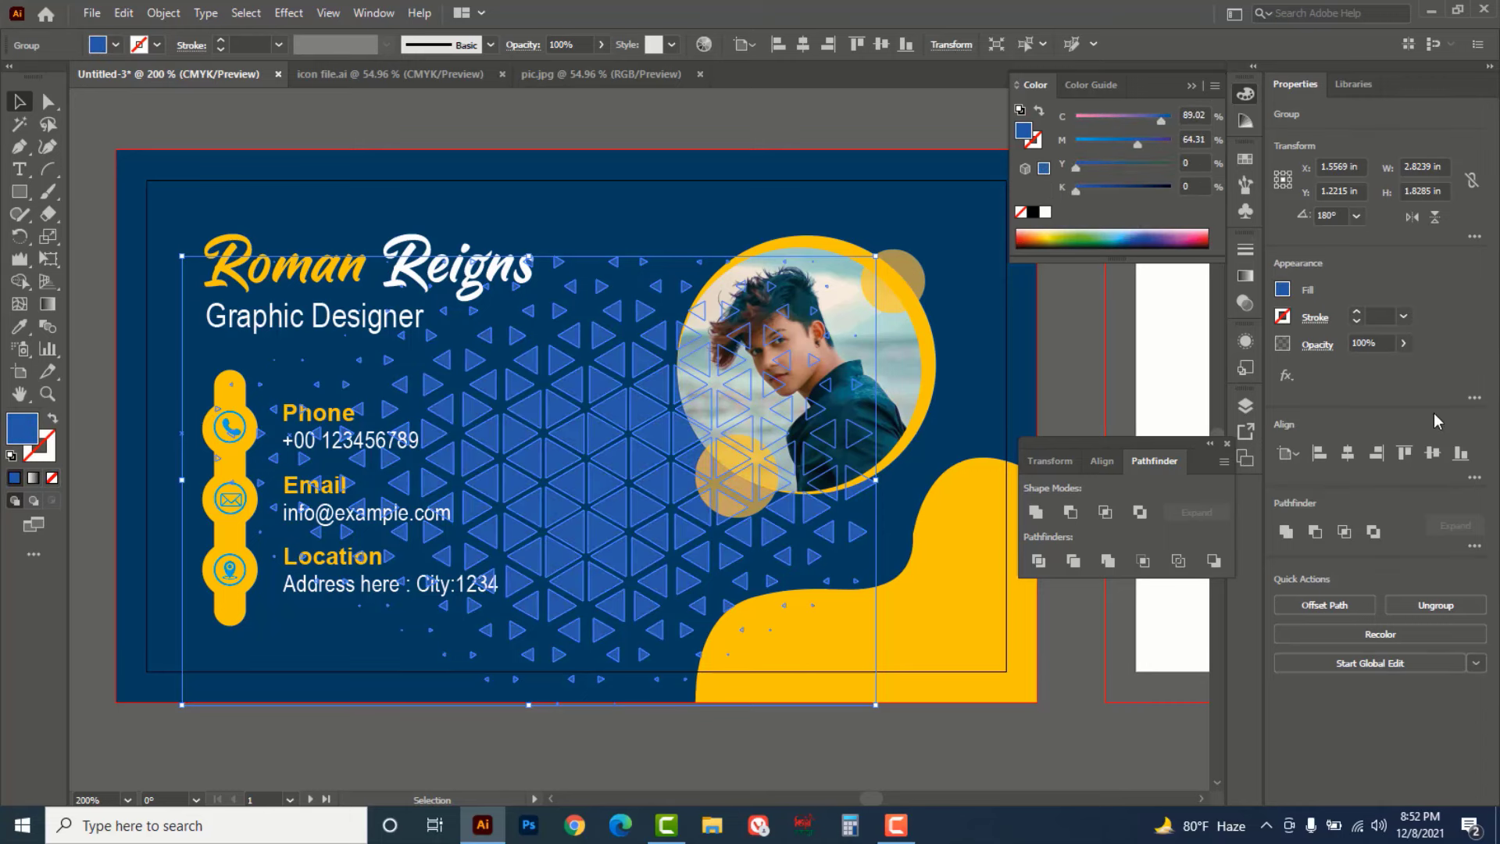
{"action": "left_click", "coordinate": [1404, 343]}
{"action": "left_click_drag", "start_coordinate": [1406, 366], "coordinate": [1358, 366]}
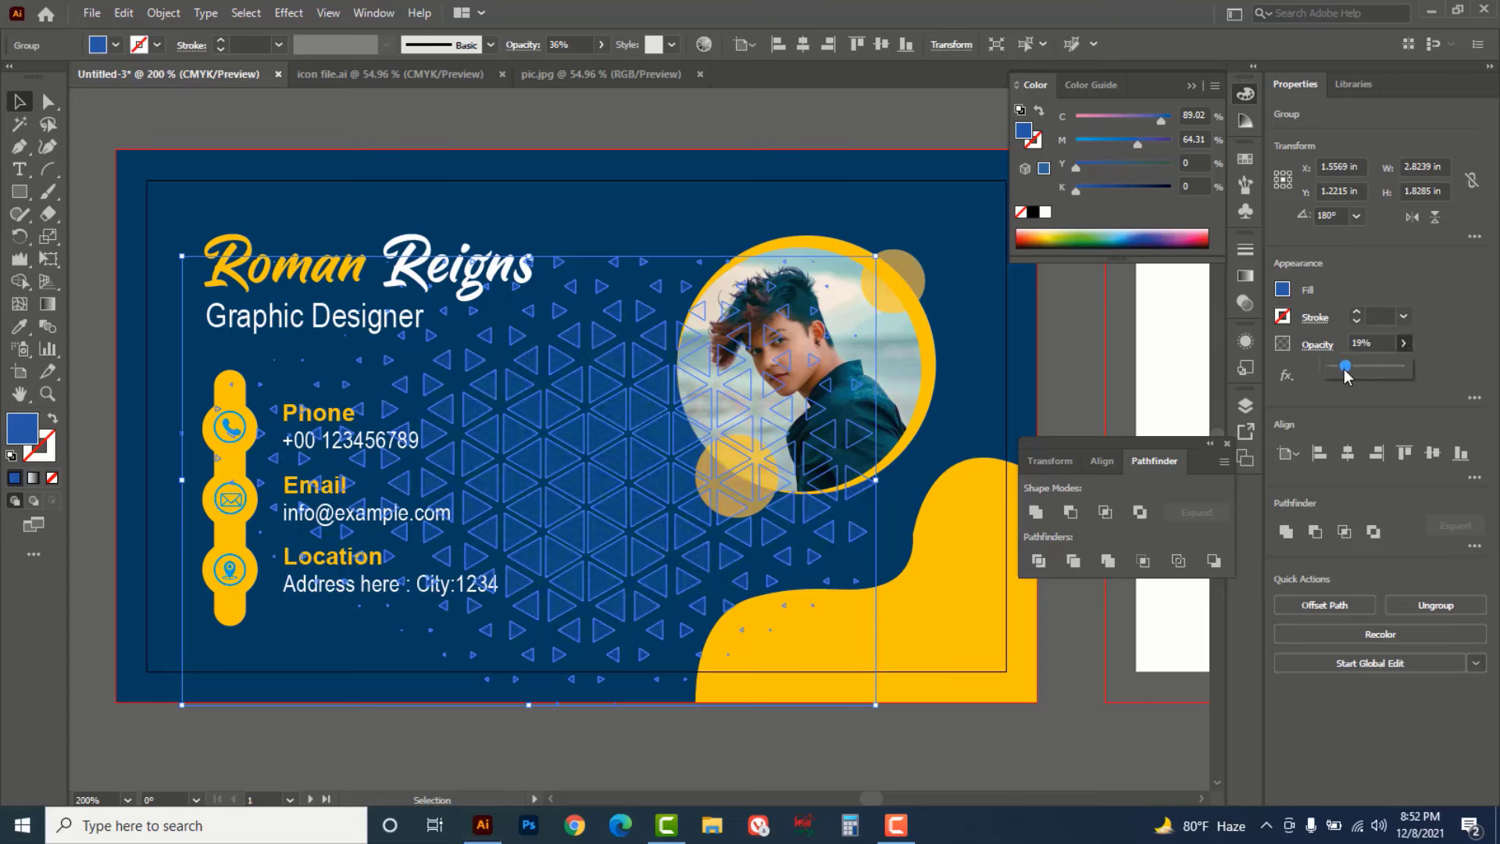
{"action": "left_click", "coordinate": [755, 749]}
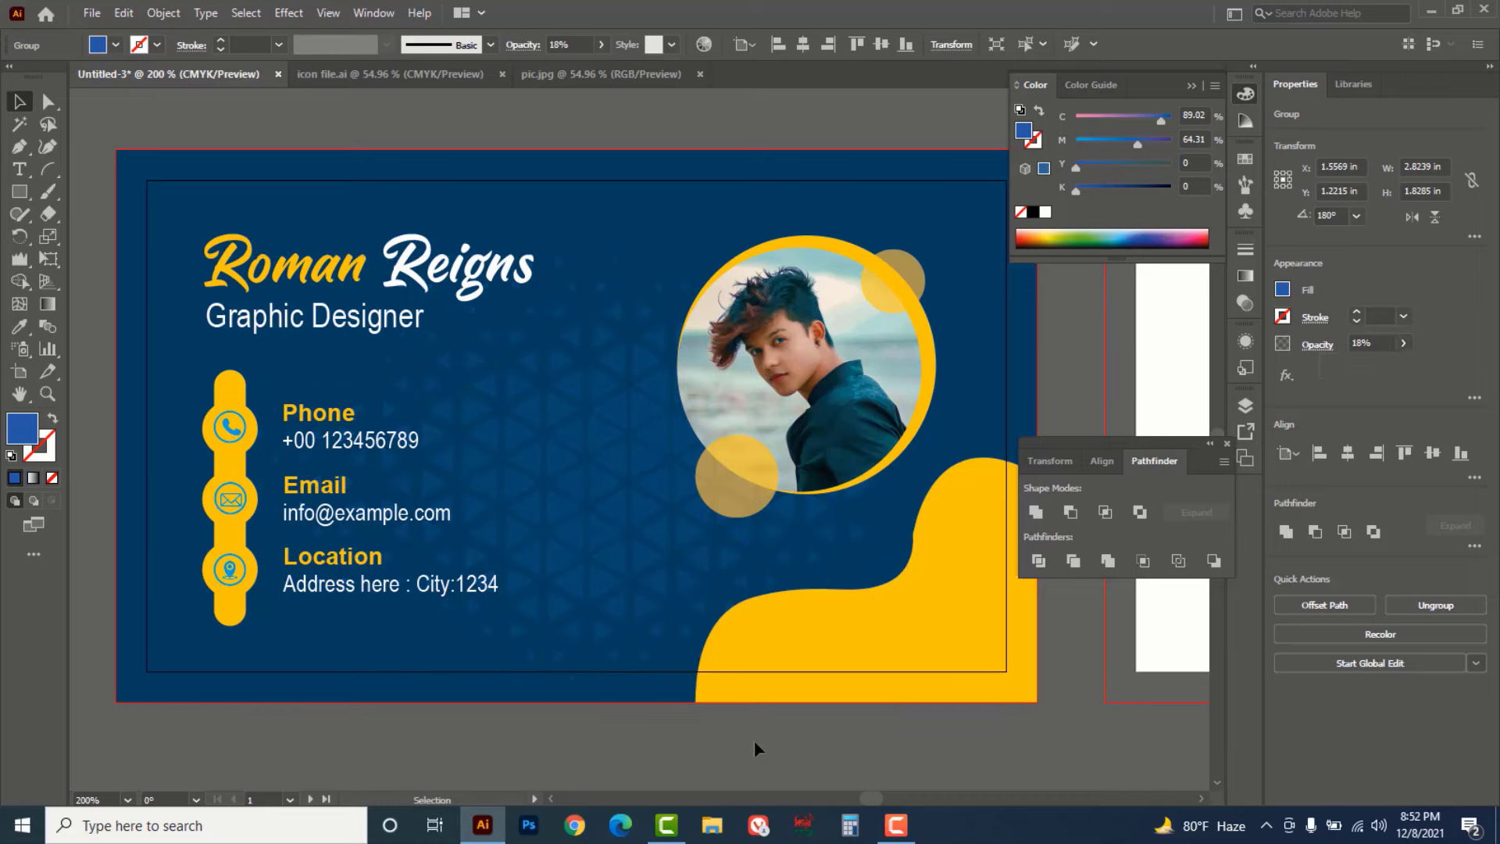
{"action": "left_click", "coordinate": [555, 463]}
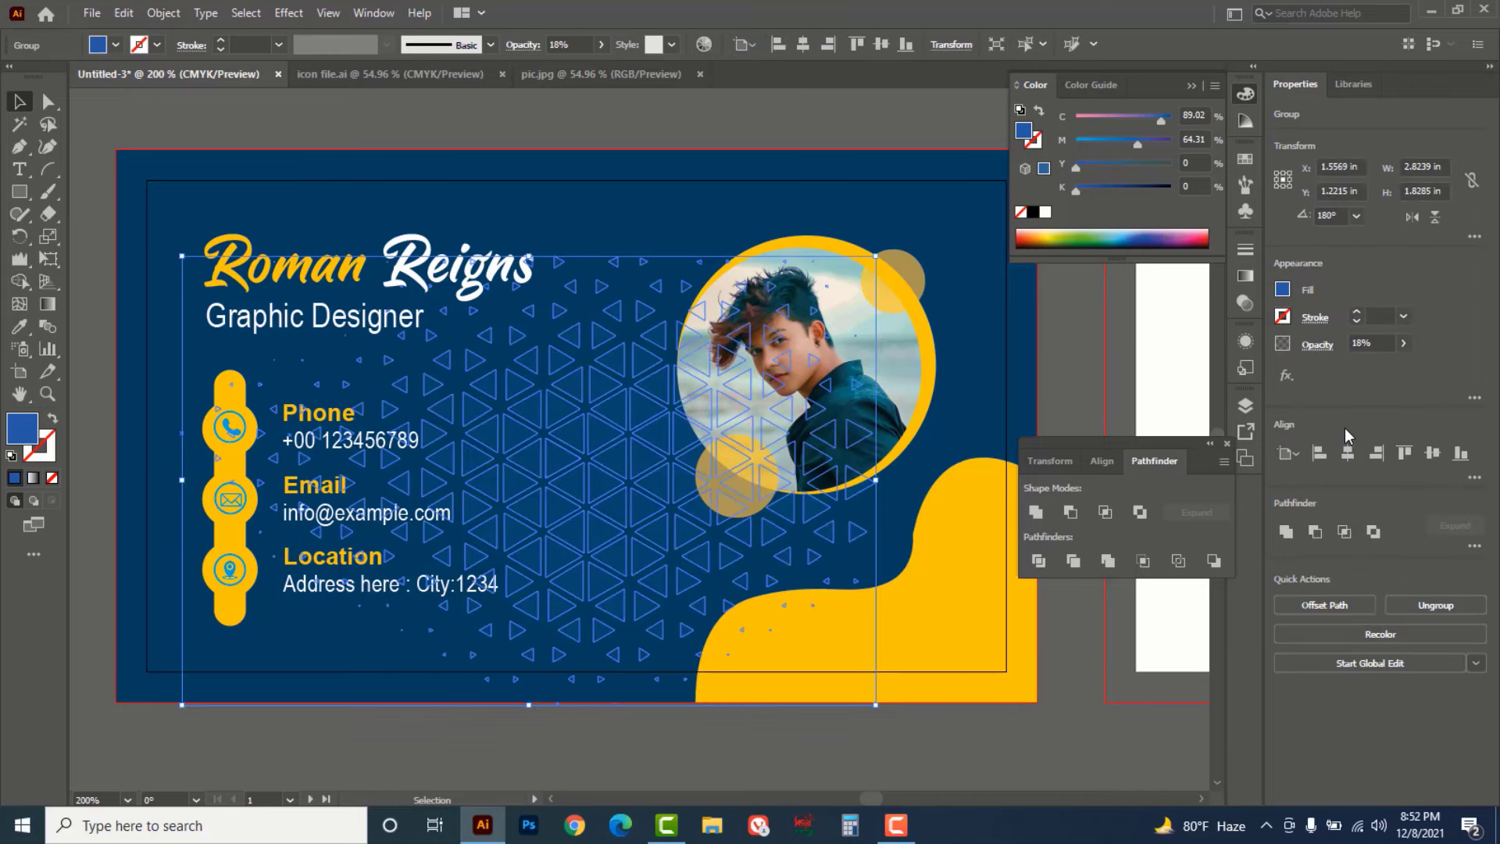
{"action": "left_click", "coordinate": [1403, 344]}
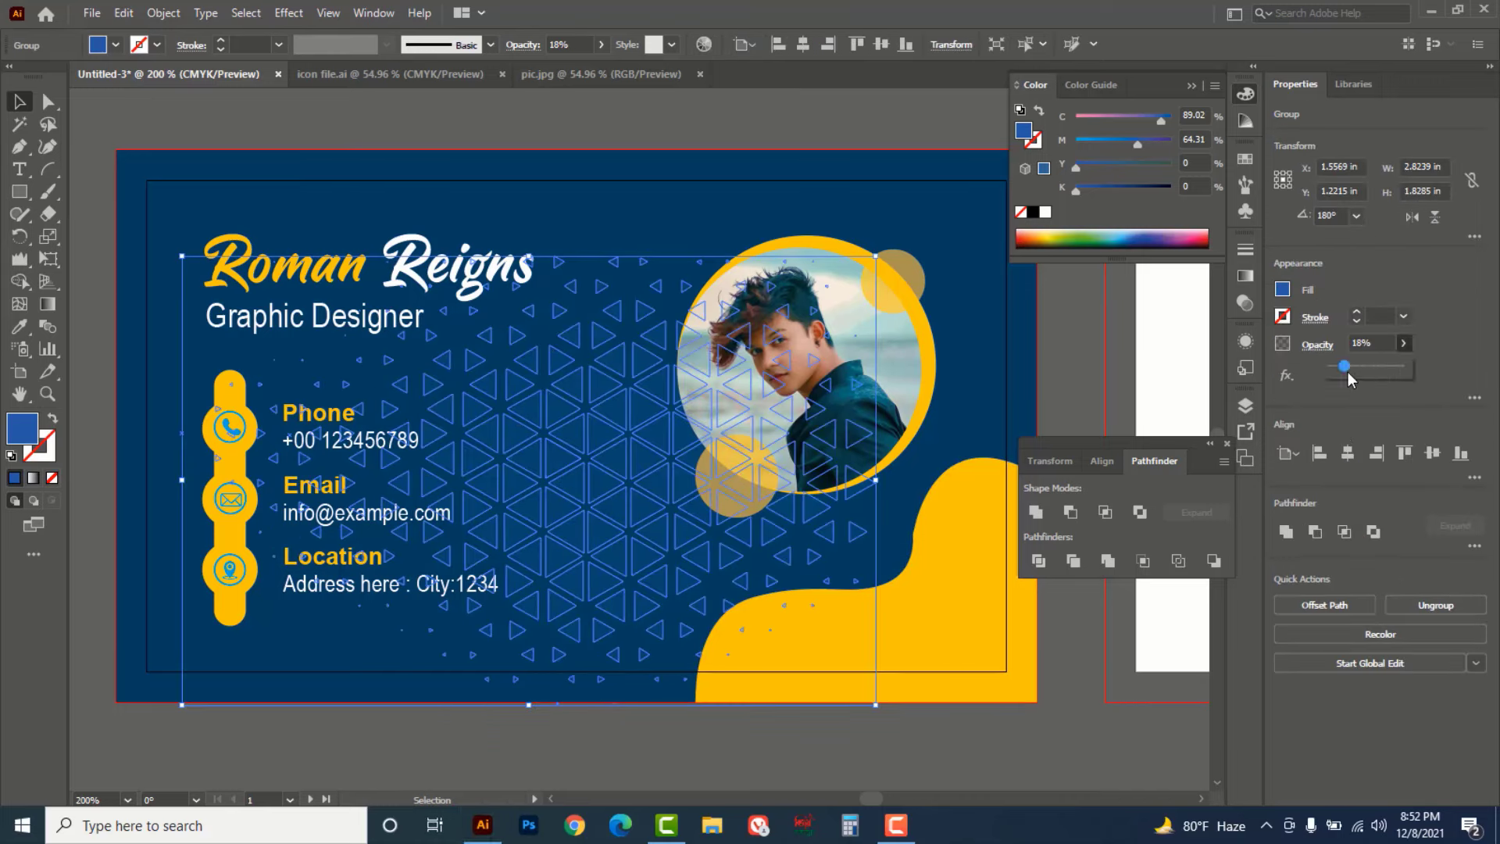
{"action": "left_click_drag", "start_coordinate": [1348, 372], "coordinate": [1340, 374]}
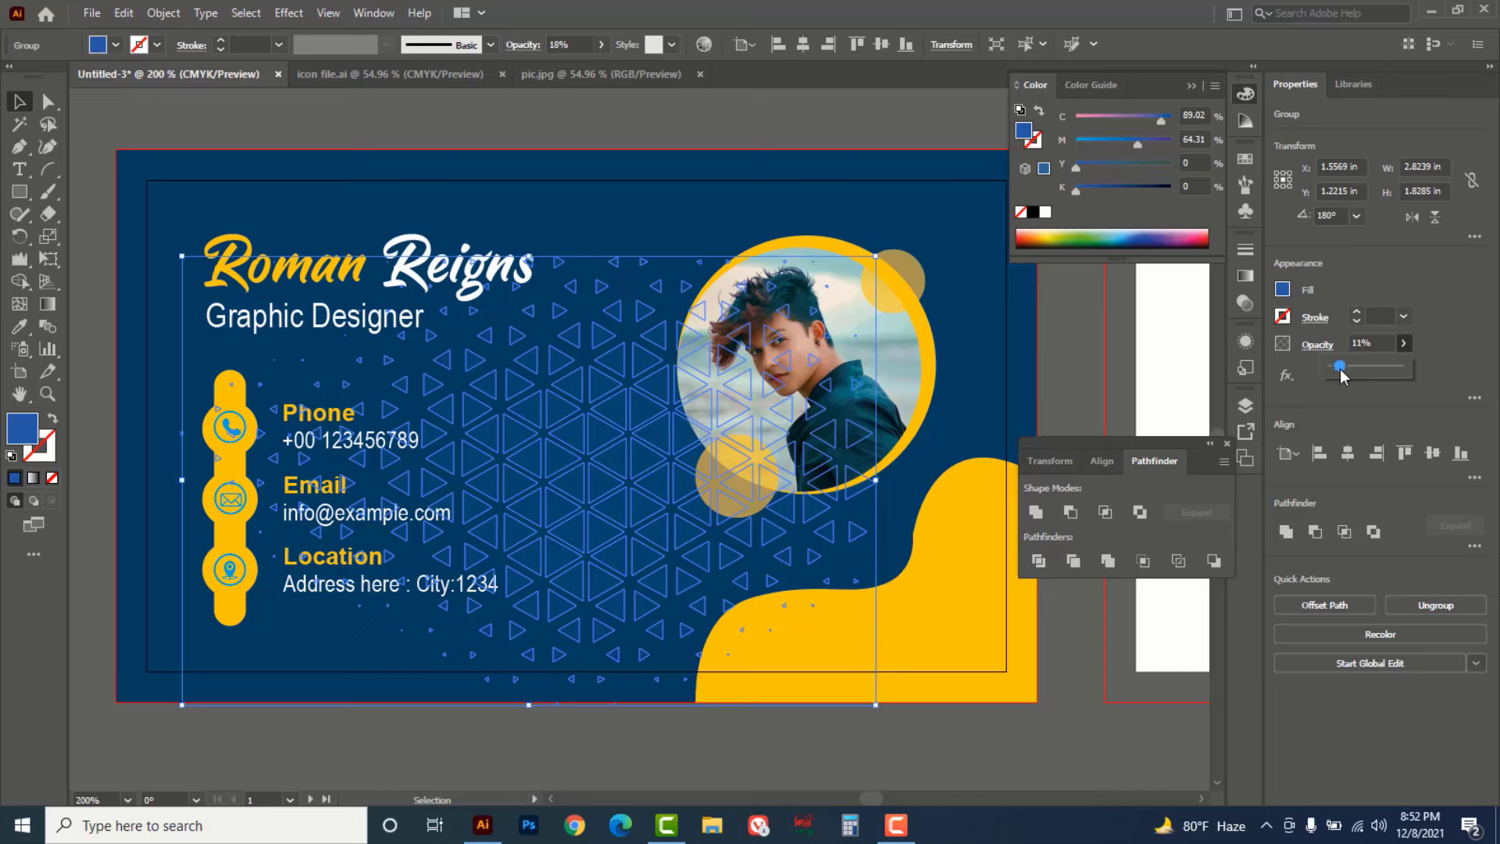
- Scale the faded pattern up to cover the whole card, then deselect
{"action": "left_click", "coordinate": [673, 743]}
{"action": "left_click", "coordinate": [582, 486]}
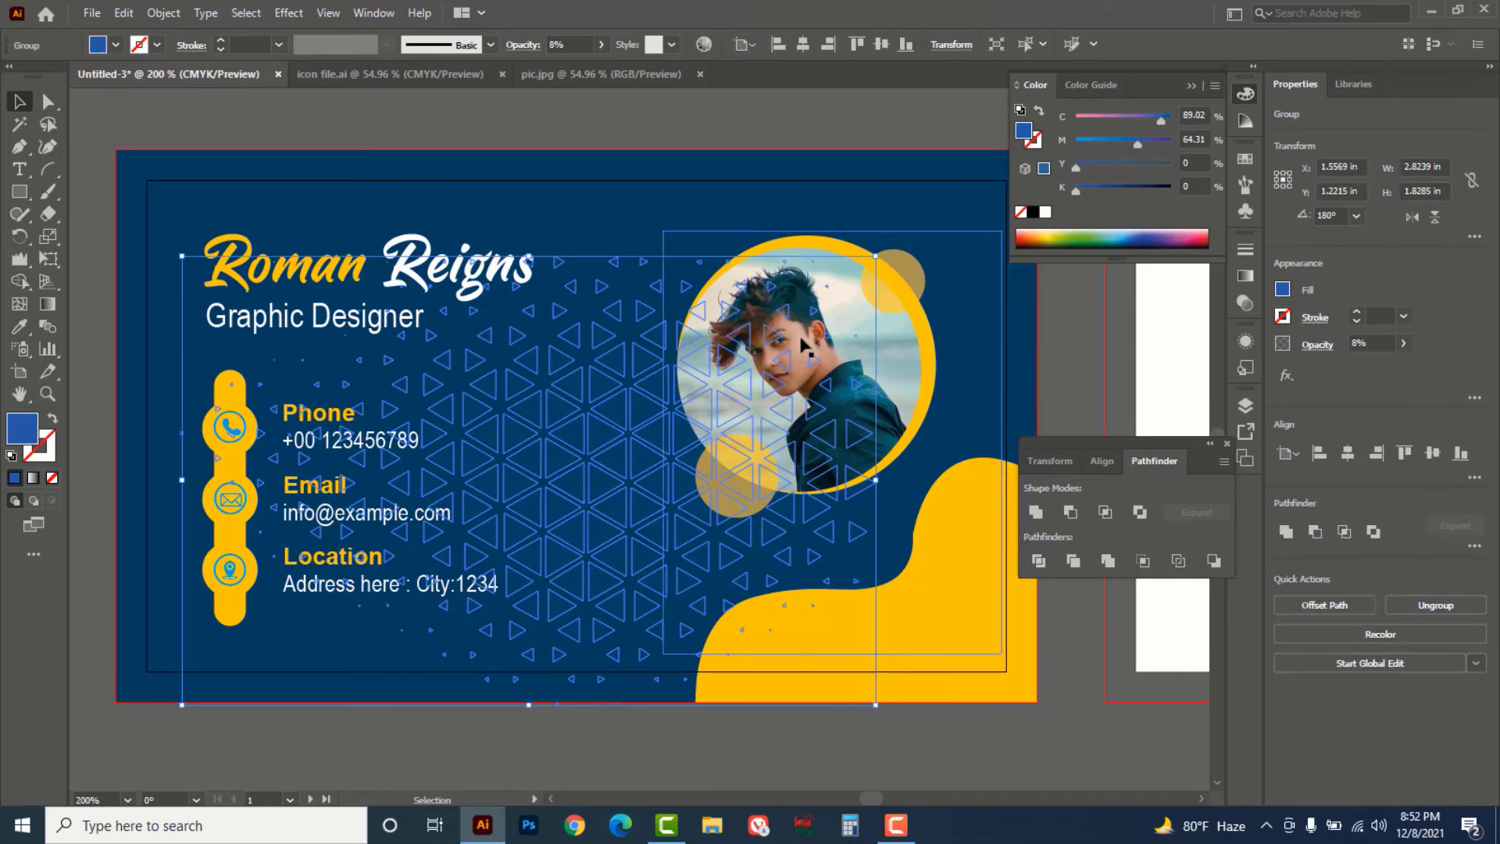
{"action": "mouse_move", "coordinate": [876, 255]}
{"action": "left_mouse_down"}
{"action": "mouse_move", "coordinate": [959, 218]}
{"action": "mouse_move", "coordinate": [992, 180]}
{"action": "left_mouse_up"}
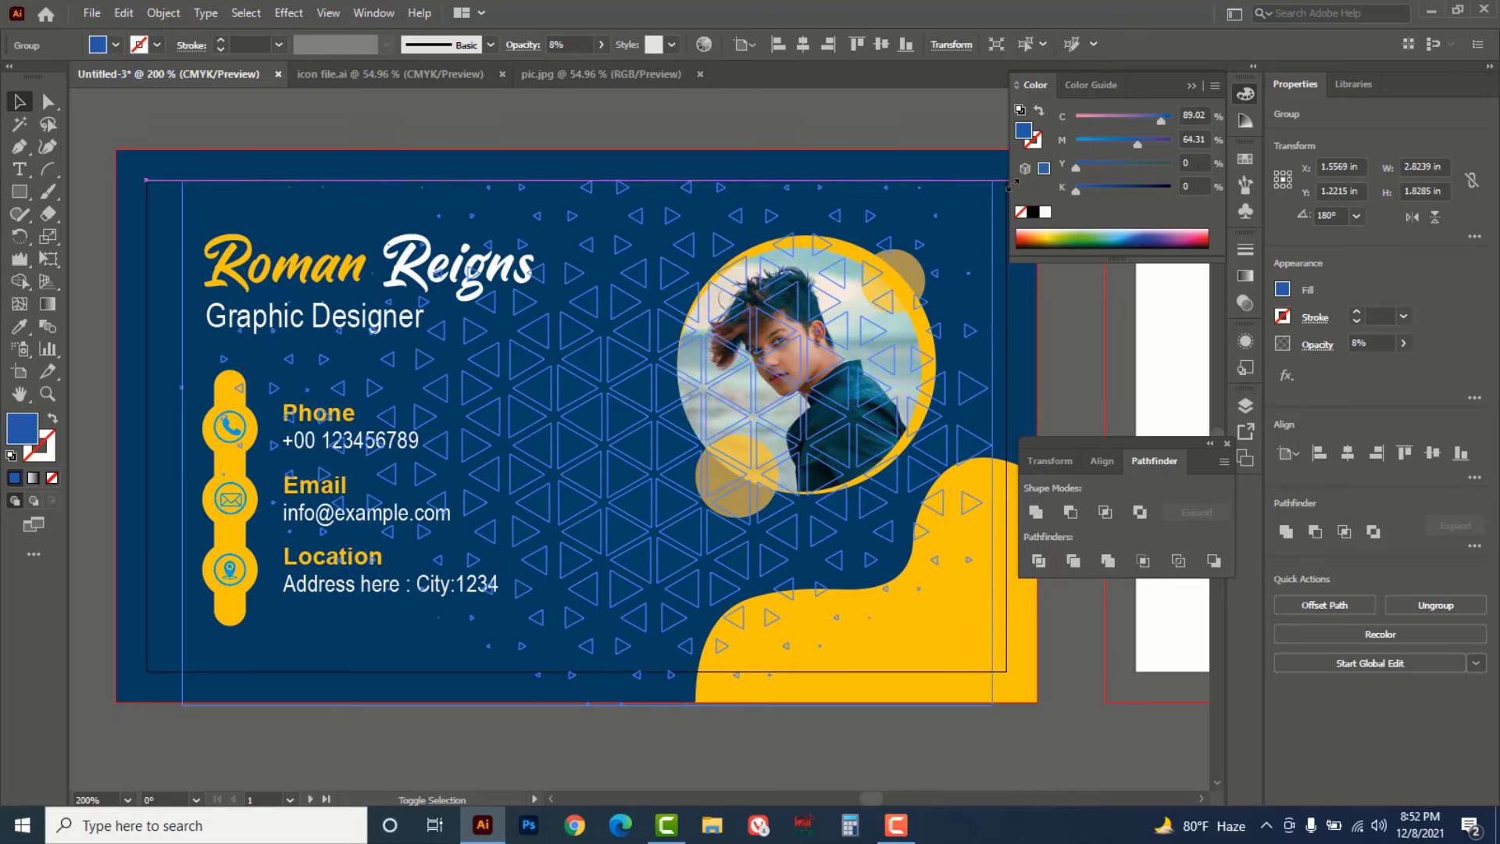
{"action": "left_click", "coordinate": [731, 117]}
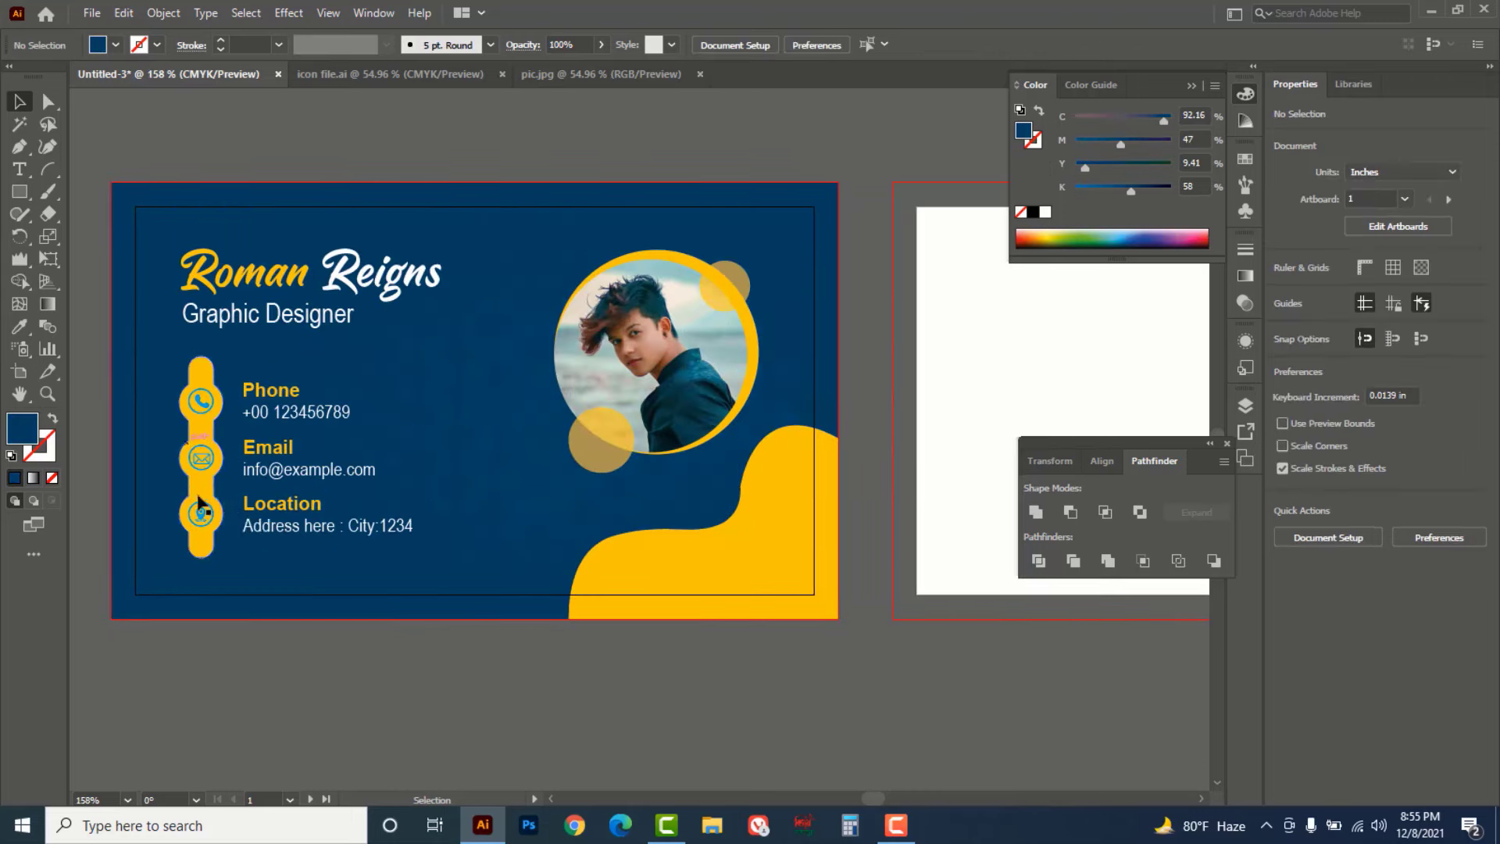
- Zoom in and give the phone icon a navy stroke with no fill, sampled from the background
{"action": "key", "text": "z"}
{"action": "left_click", "coordinate": [207, 421]}
{"action": "left_click", "coordinate": [660, 440]}
{"action": "left_click", "coordinate": [582, 498]}
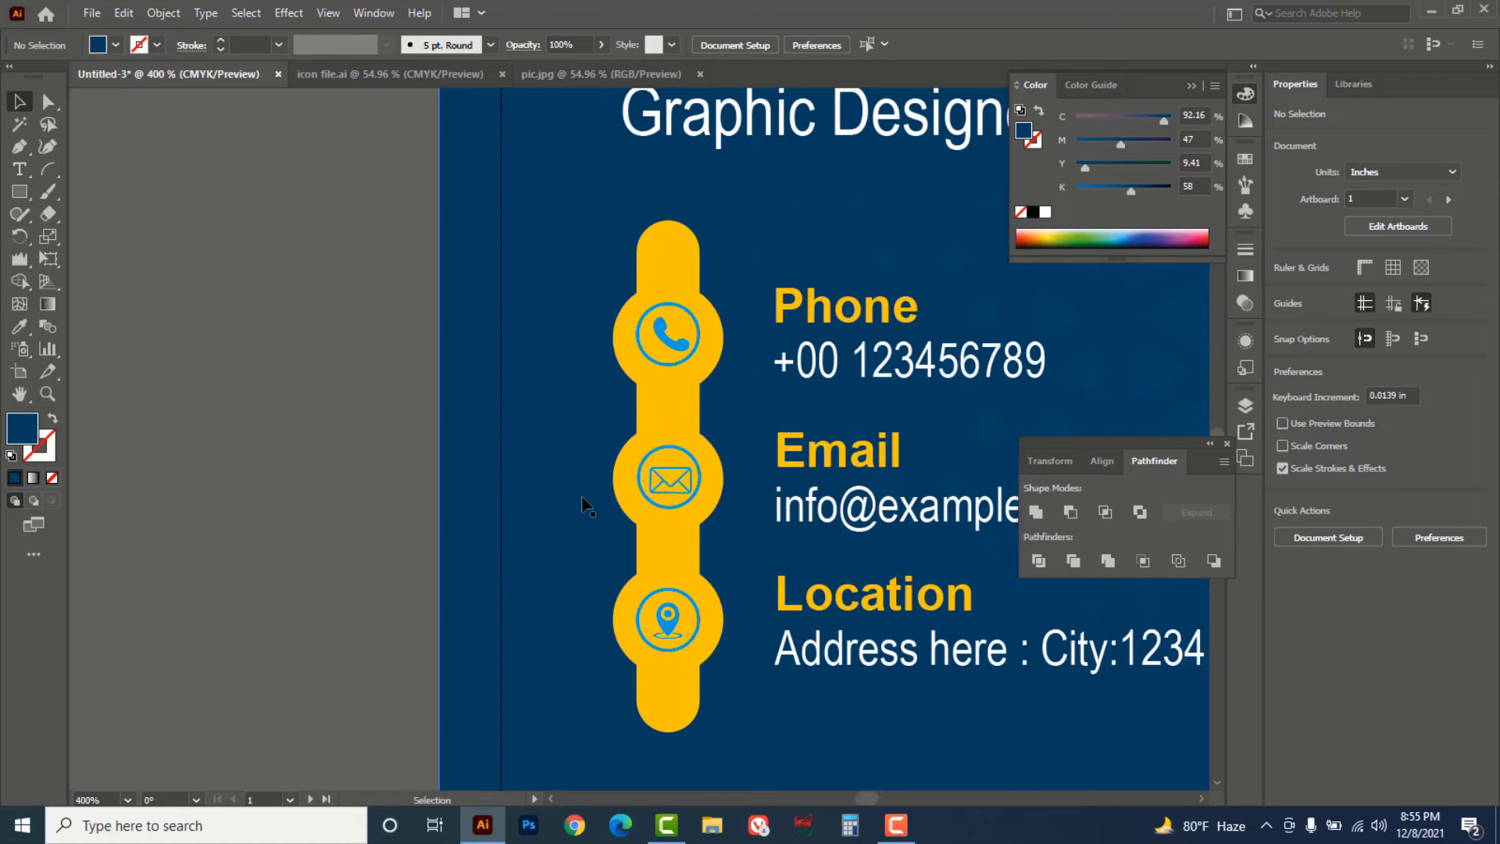
{"action": "left_click", "coordinate": [684, 352]}
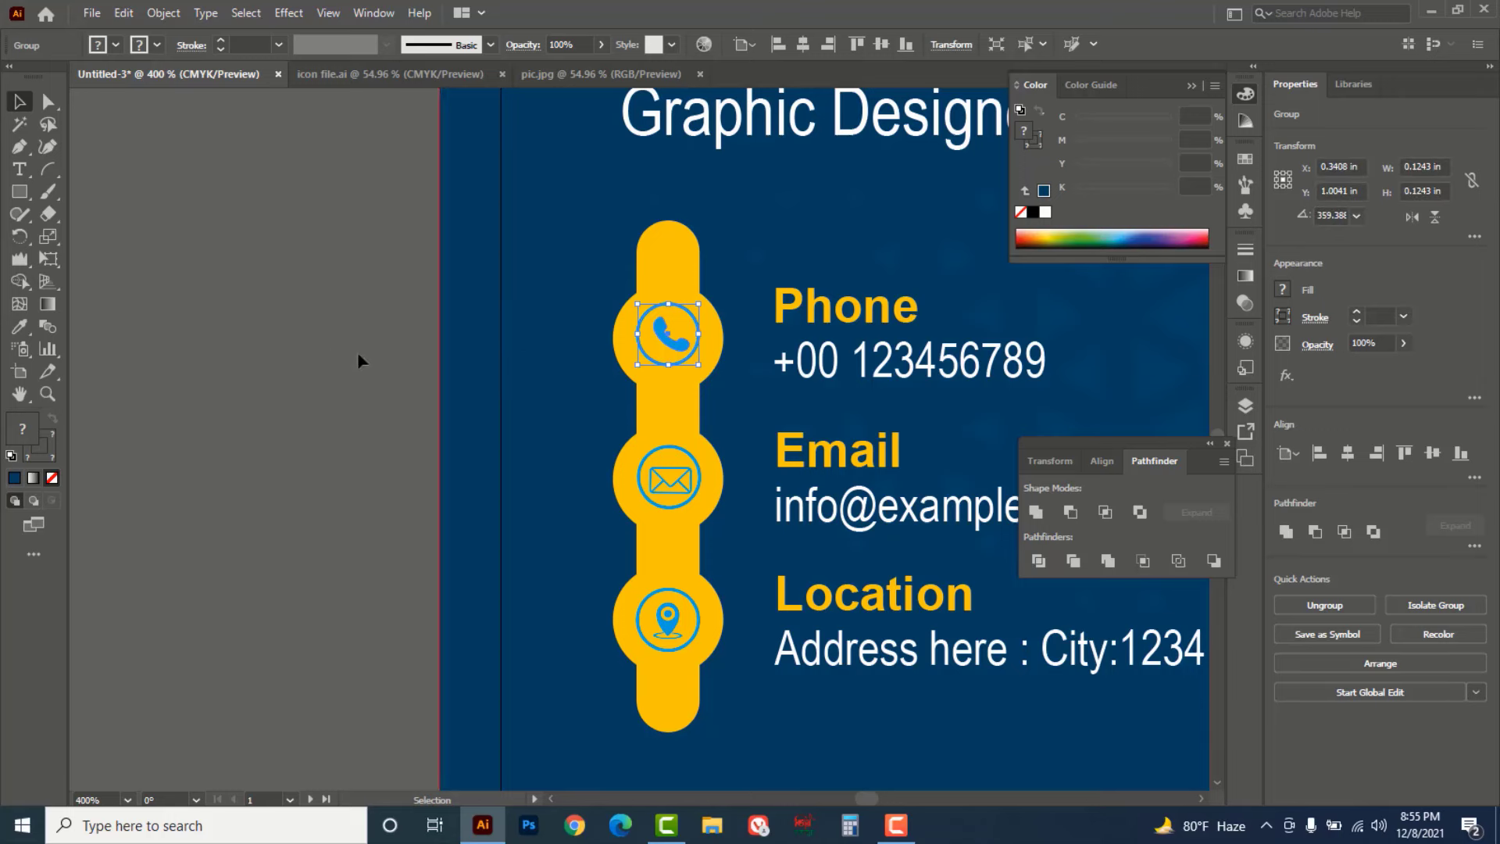
{"action": "left_click", "coordinate": [19, 326]}
{"action": "left_click", "coordinate": [546, 295]}
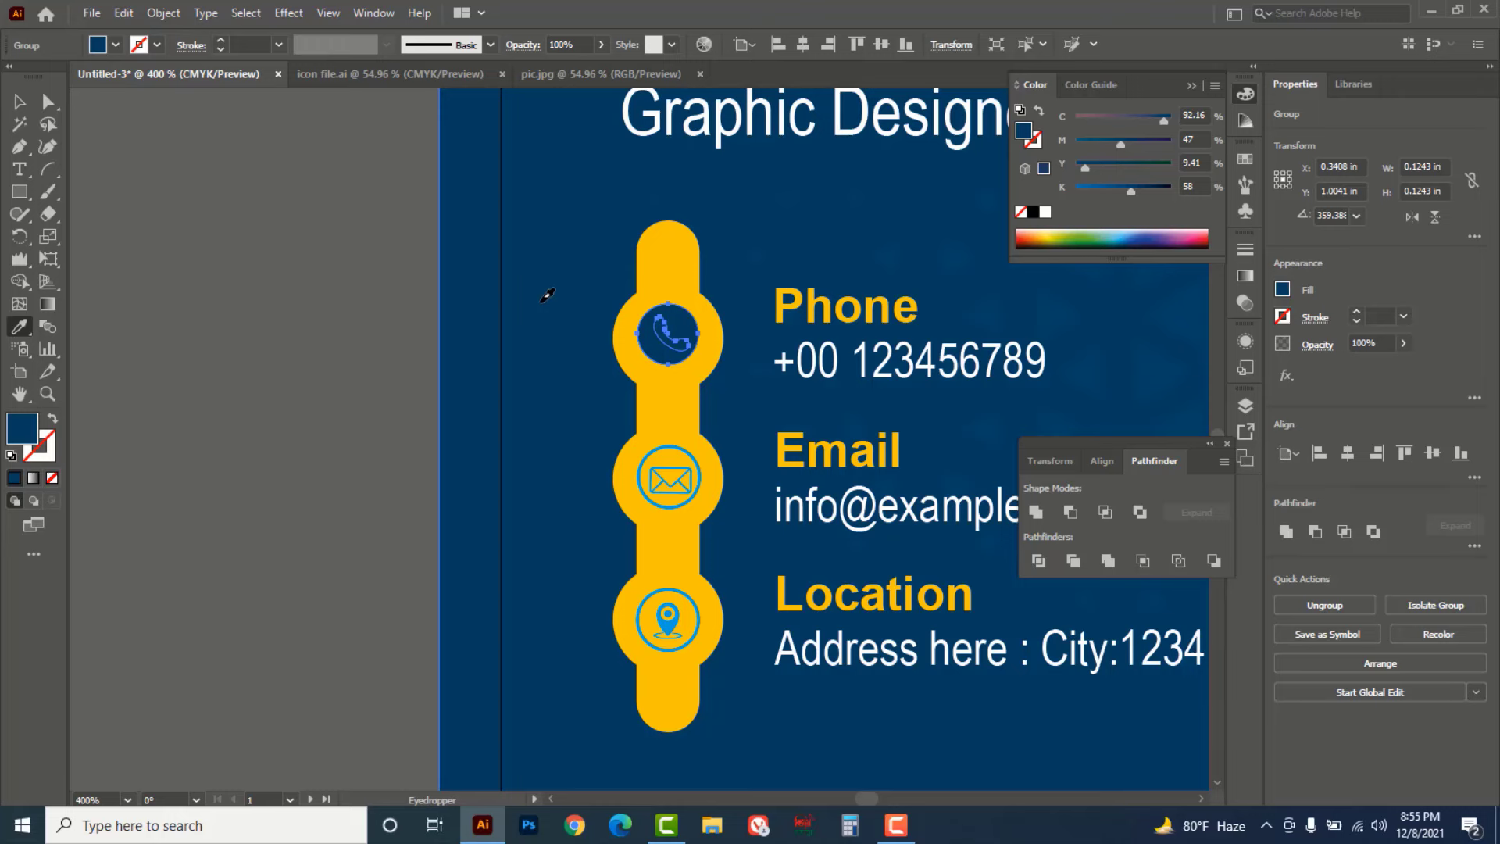
{"action": "left_click", "coordinate": [1020, 213]}
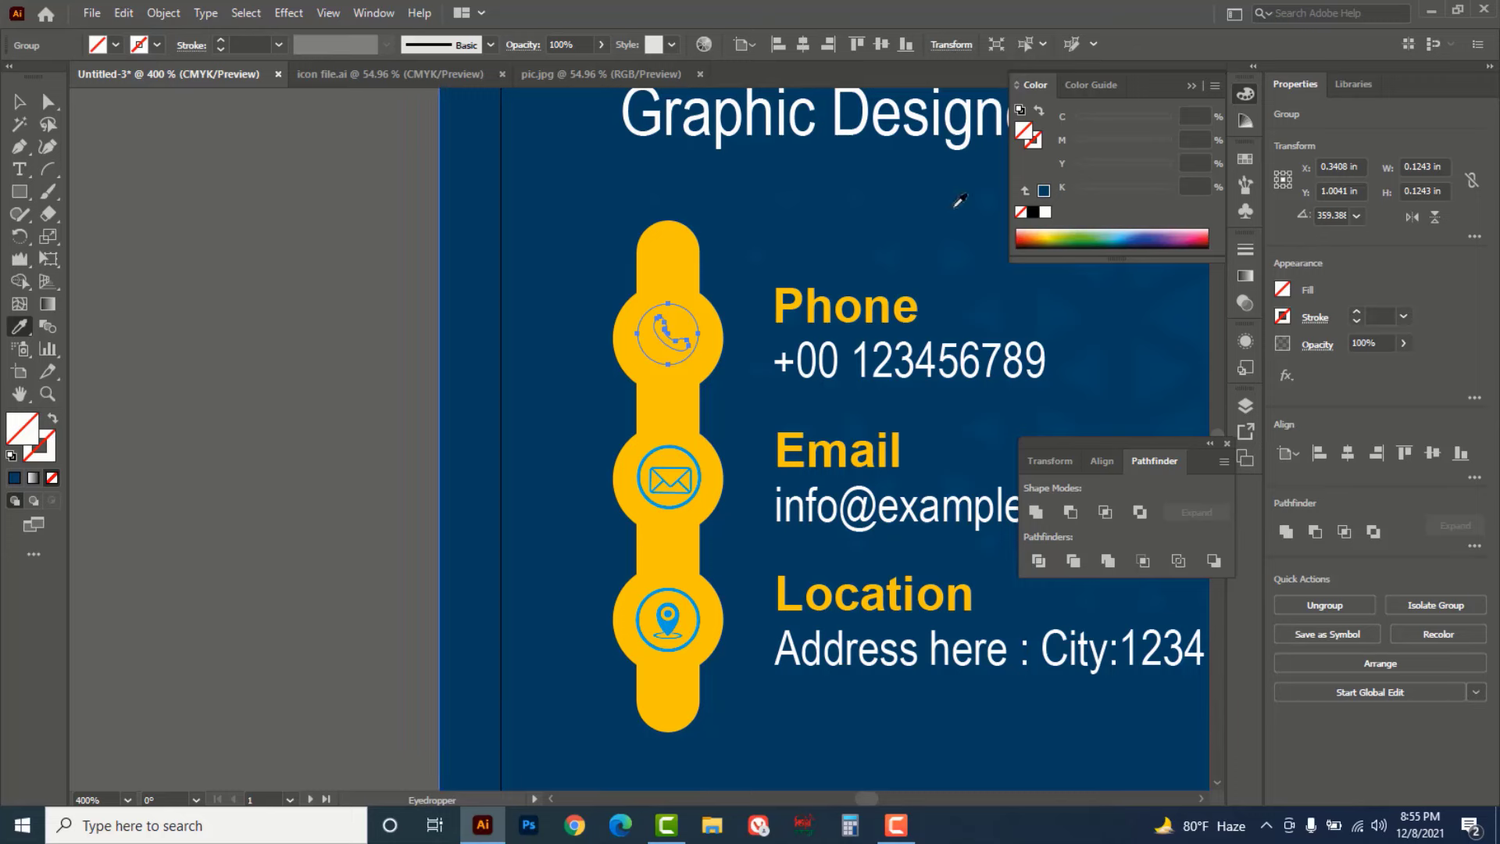
{"action": "left_click", "coordinate": [1036, 145]}
{"action": "left_click", "coordinate": [1044, 191]}
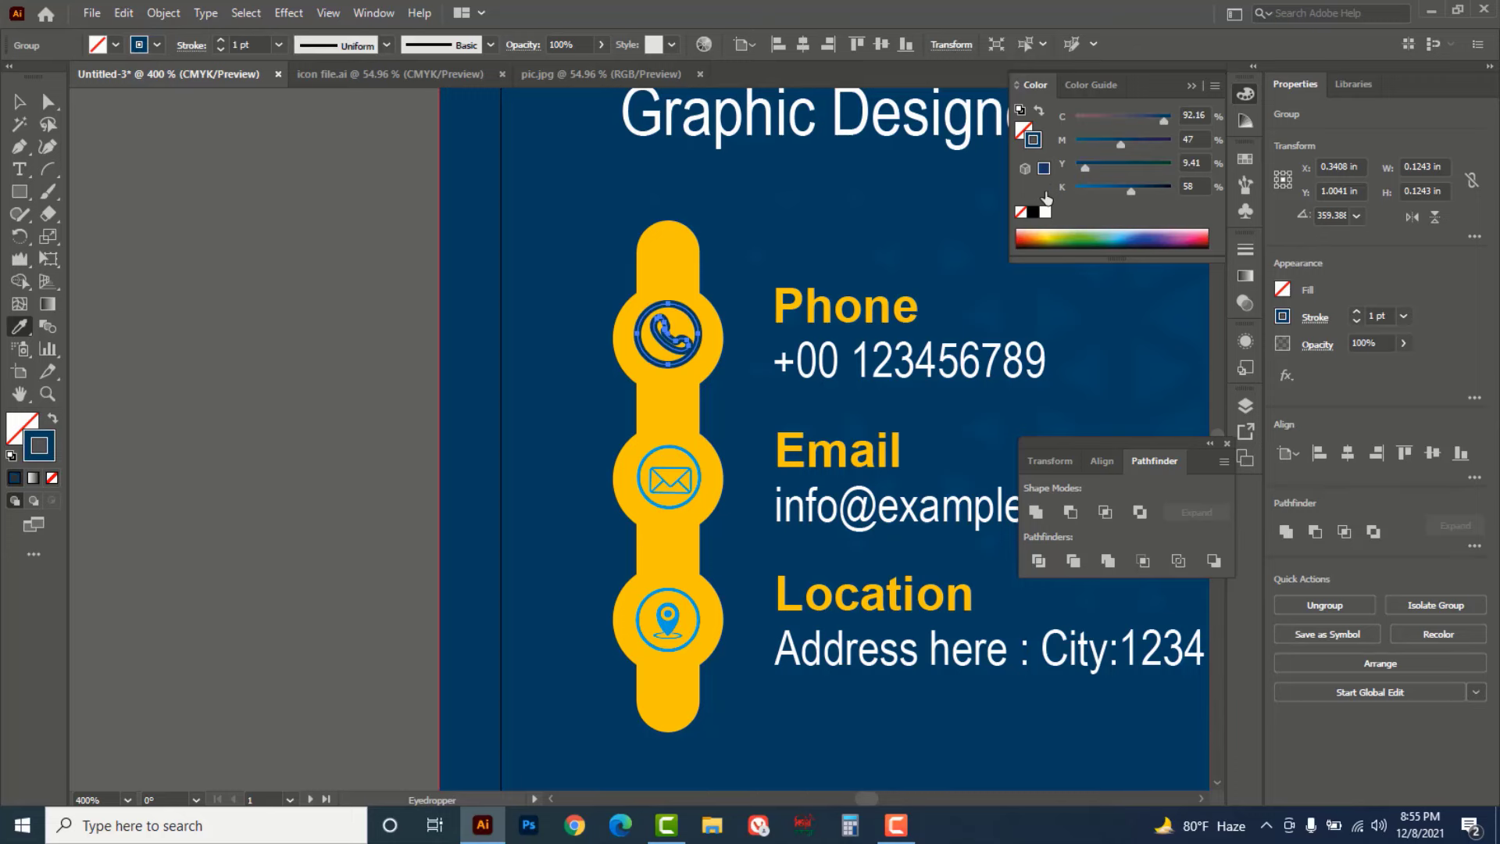
- Give the handset shape inside the phone icon a navy fill and no stroke
{"action": "scroll", "coordinate": [892, 171], "scroll_direction": "up", "scroll_amount": 1}
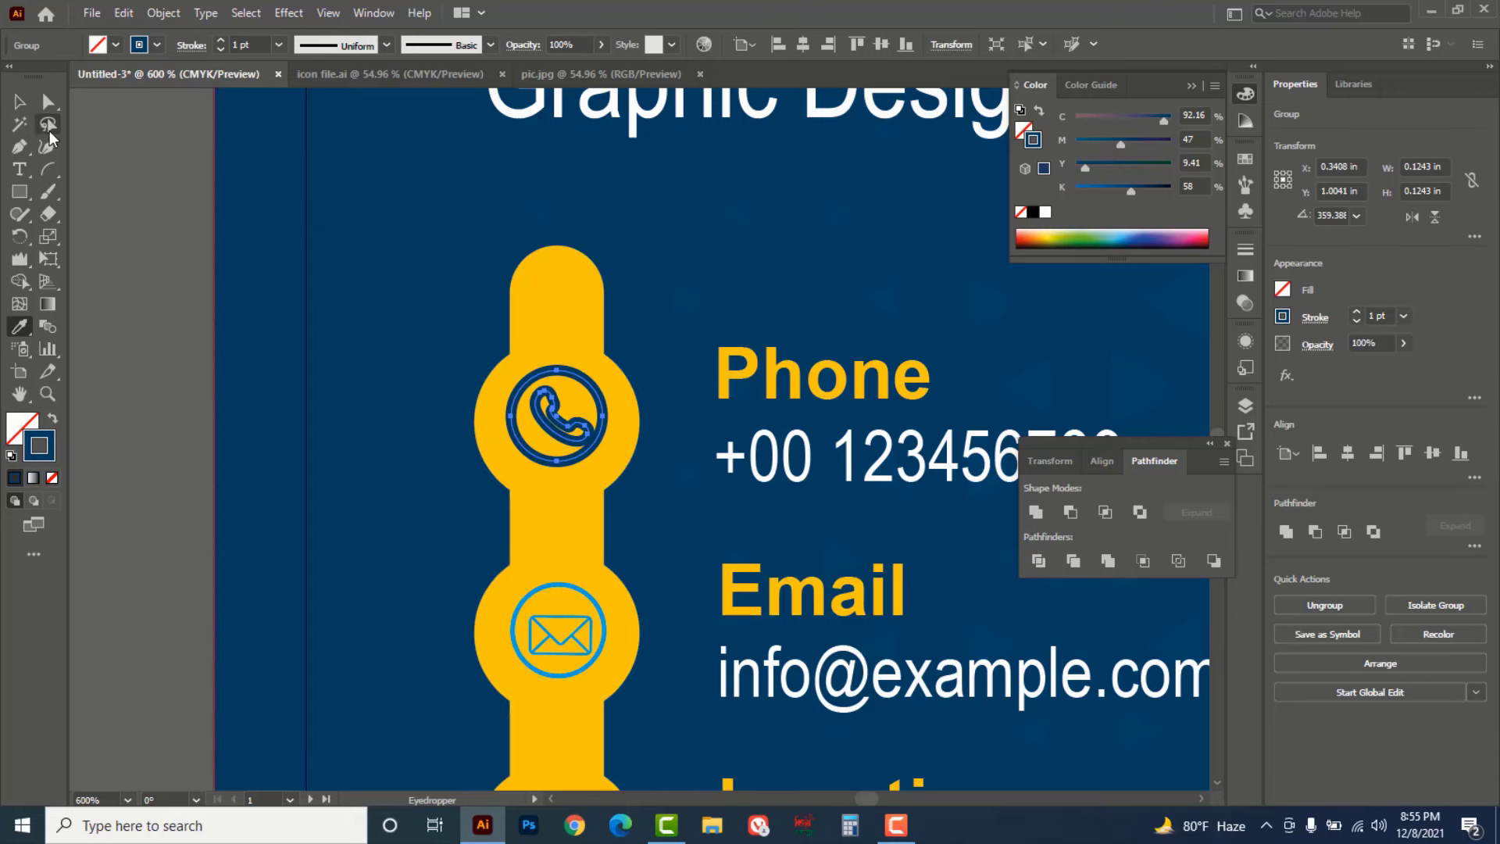
{"action": "left_click", "coordinate": [48, 102]}
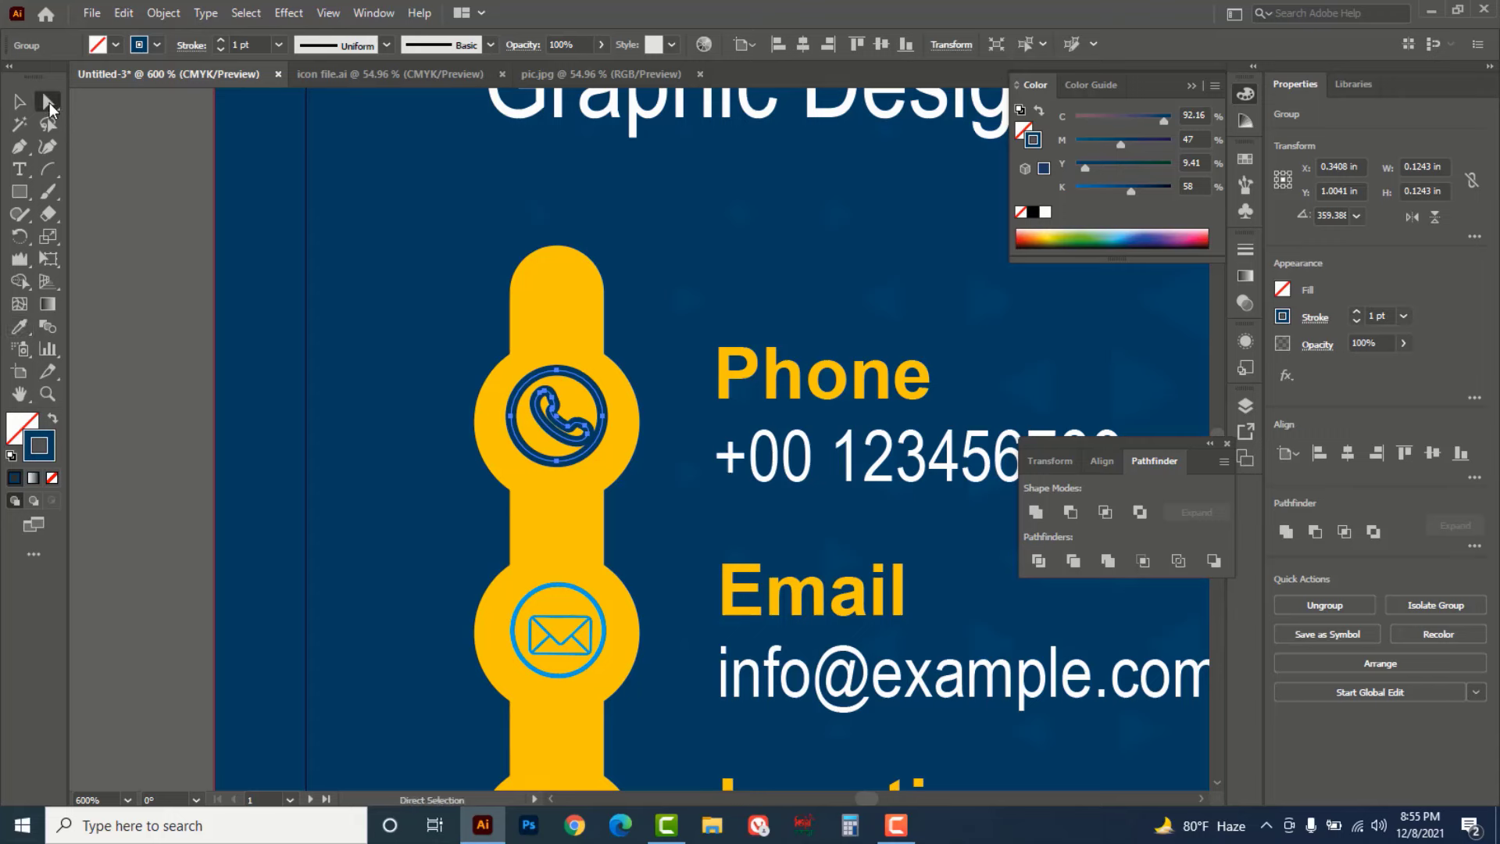
{"action": "left_click_drag", "start_coordinate": [575, 426], "coordinate": [566, 428]}
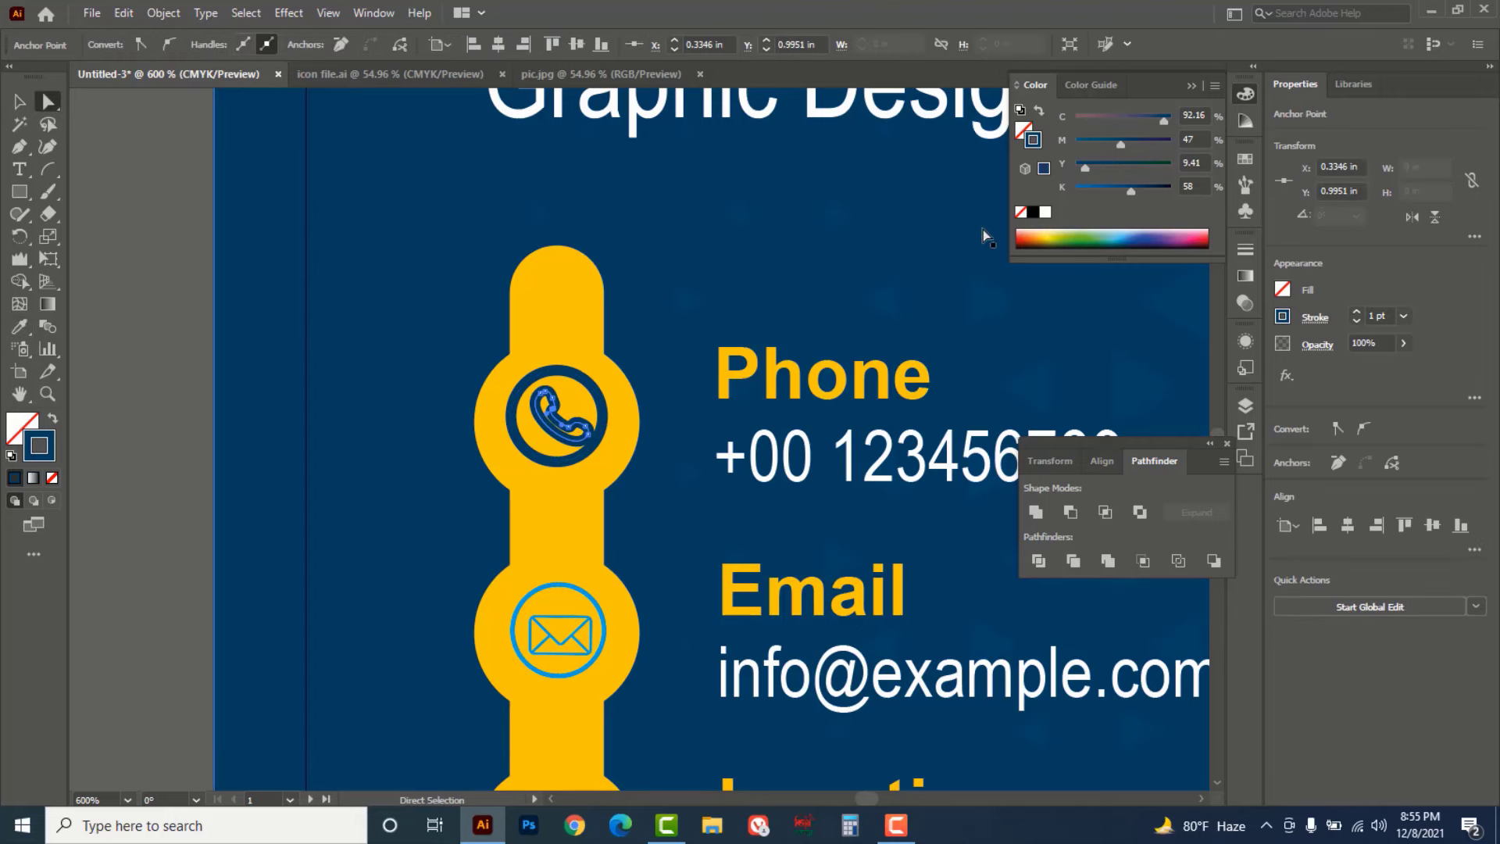
{"action": "left_click", "coordinate": [1020, 212]}
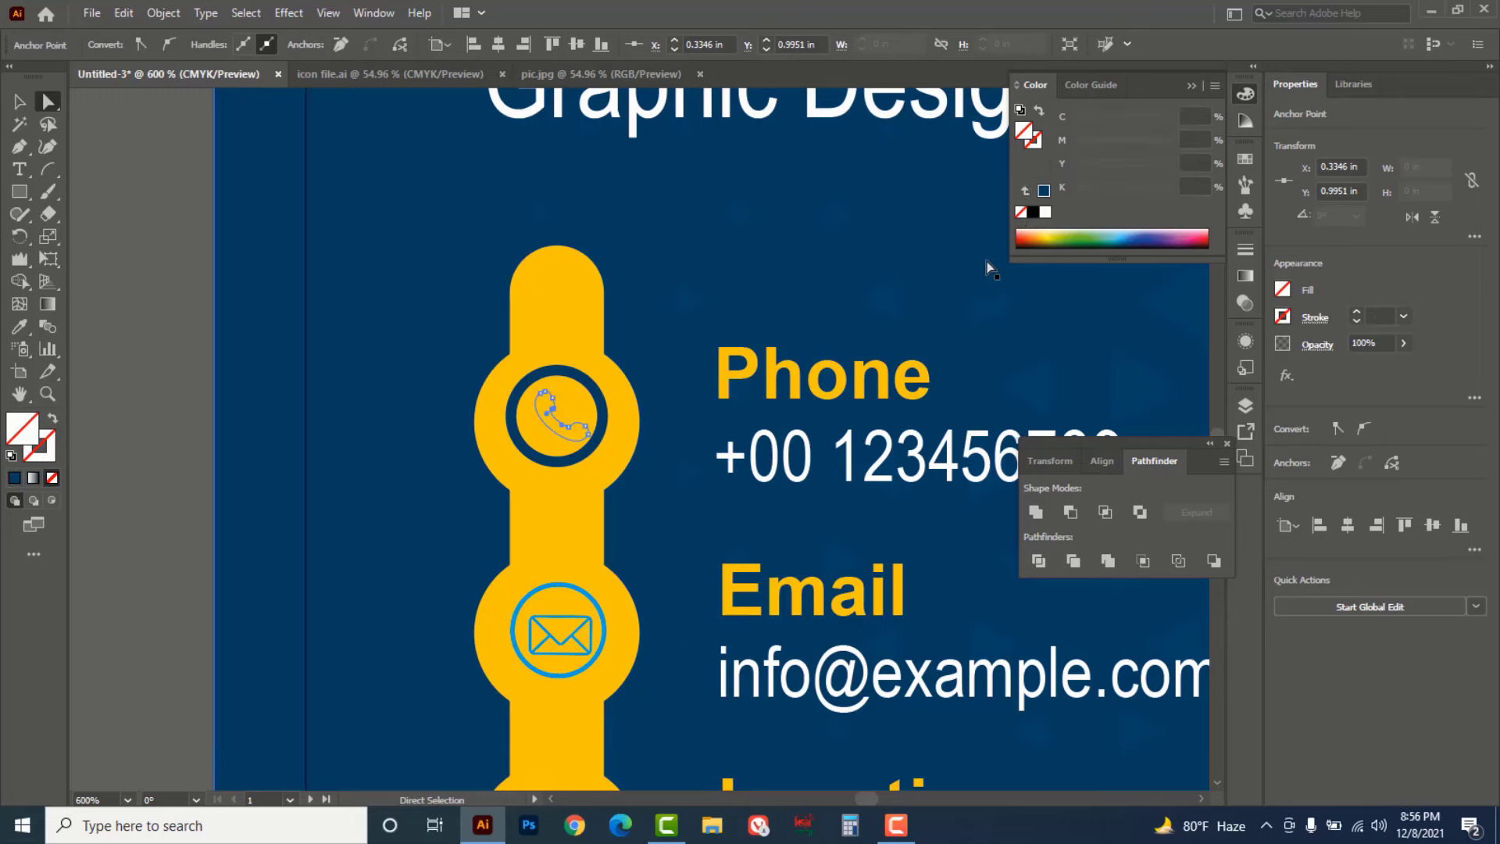
{"action": "left_click", "coordinate": [1044, 192]}
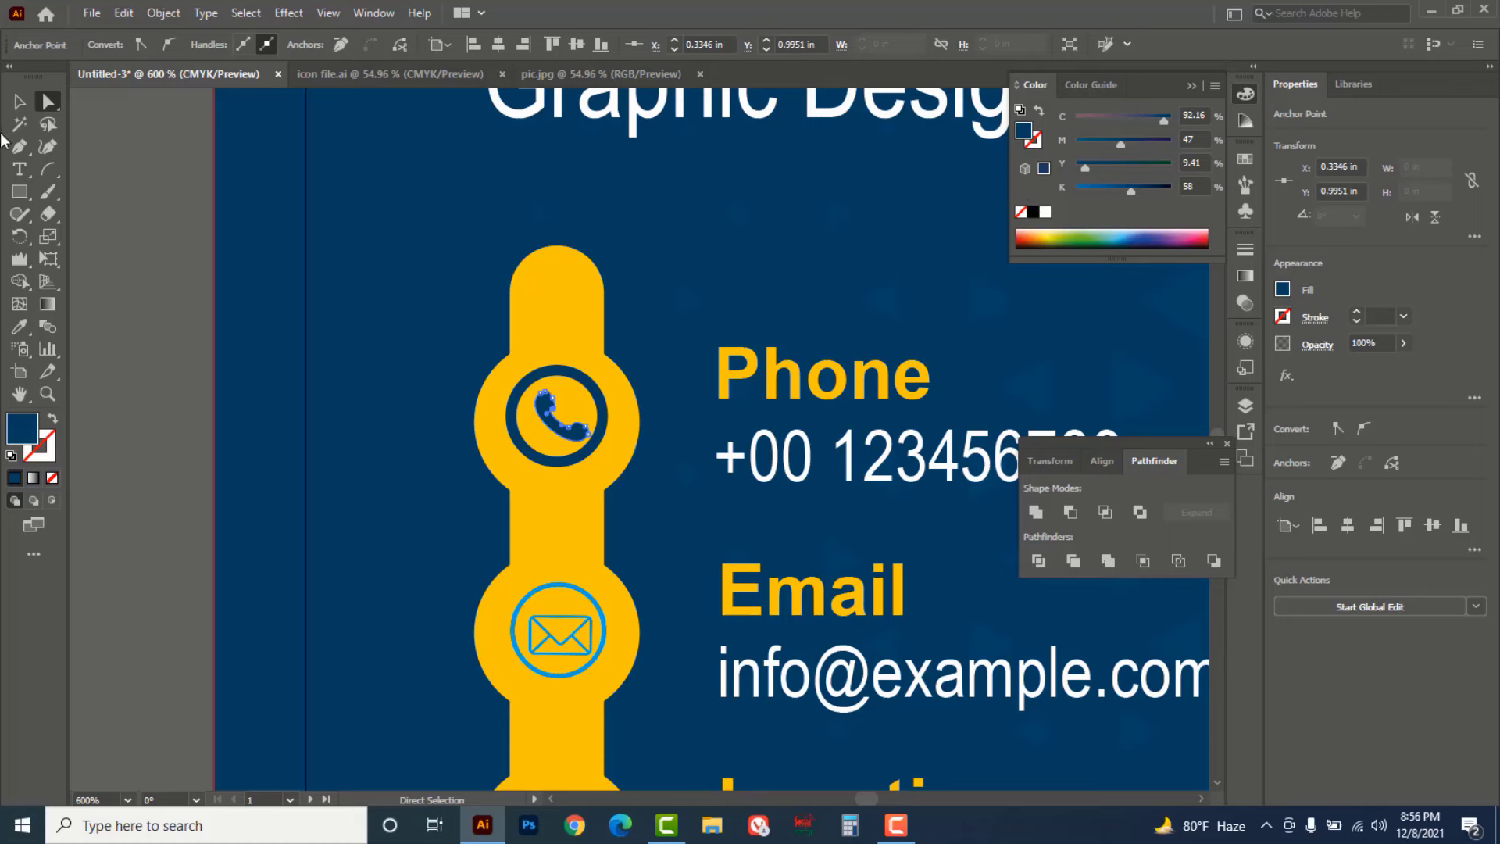
- Copy the phone circle's navy outline onto the email and location circles
{"action": "left_click", "coordinate": [21, 102]}
{"action": "left_click", "coordinate": [137, 349]}
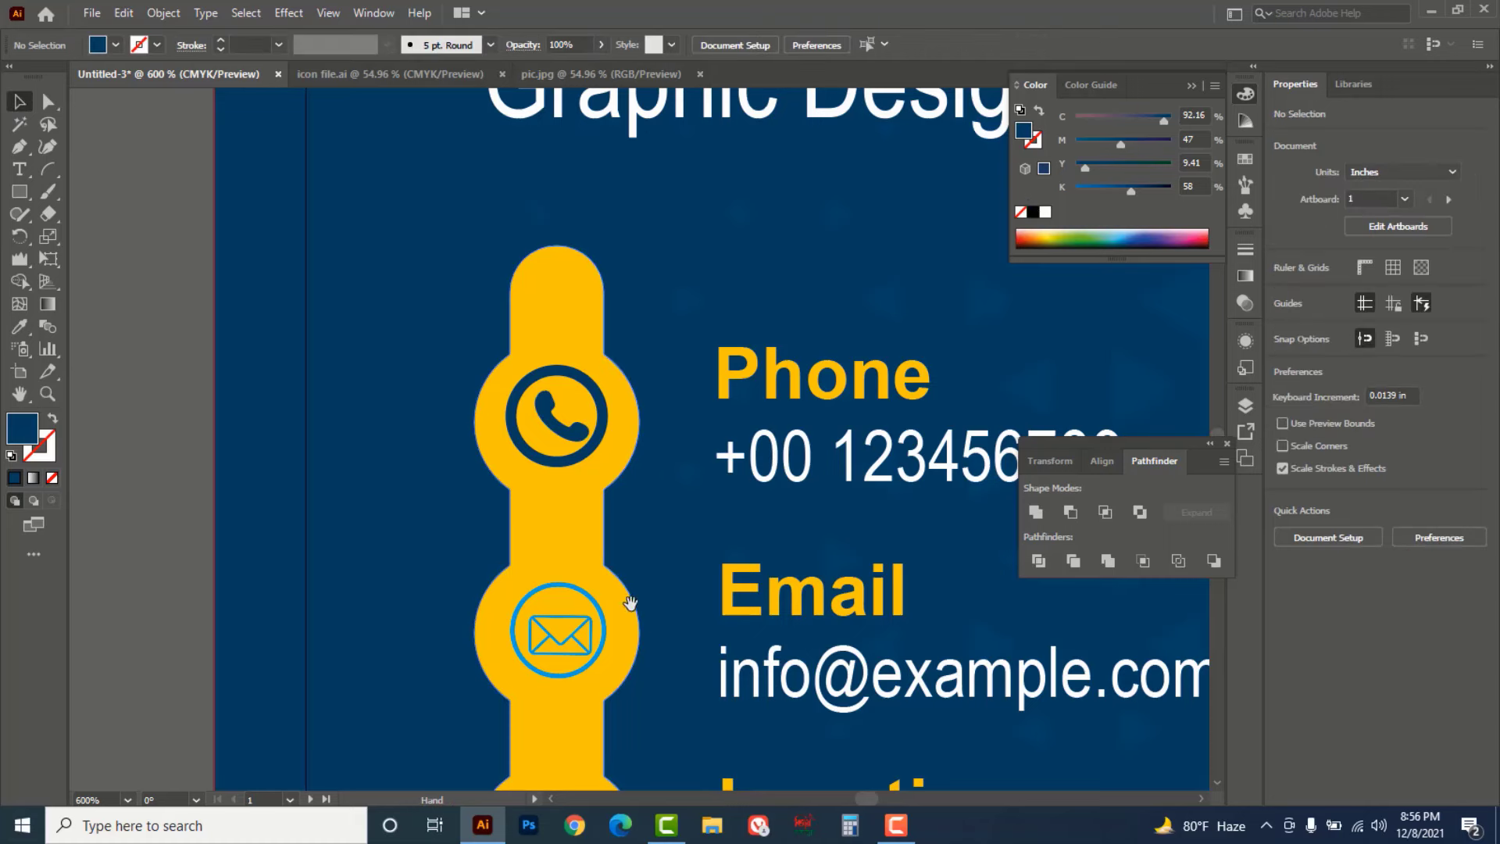
{"action": "left_click_drag", "start_coordinate": [630, 493], "coordinate": [616, 412]}
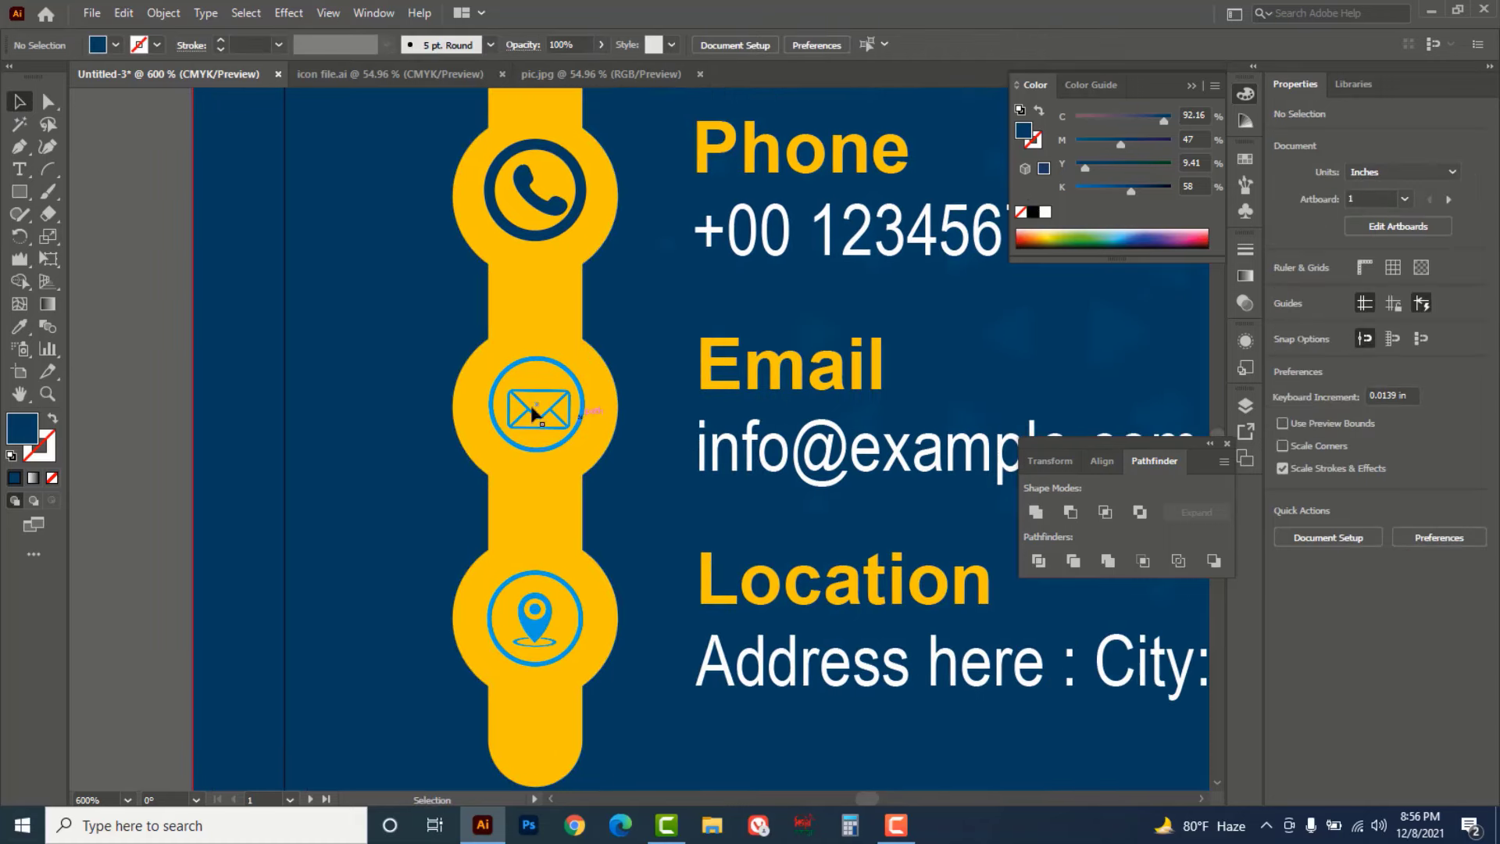
{"action": "left_click", "coordinate": [47, 102]}
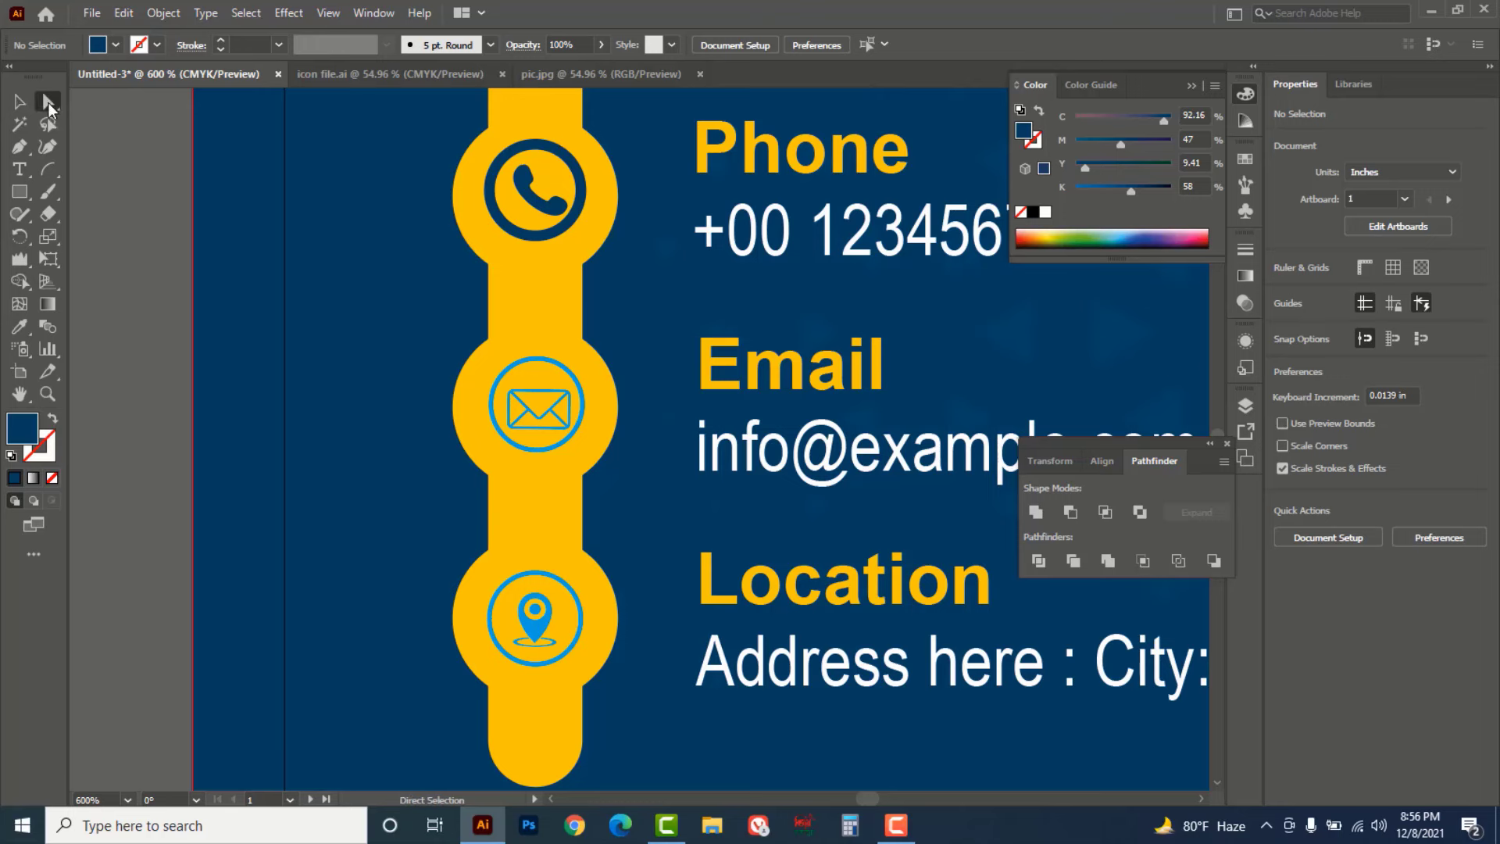
{"action": "left_click", "coordinate": [583, 406]}
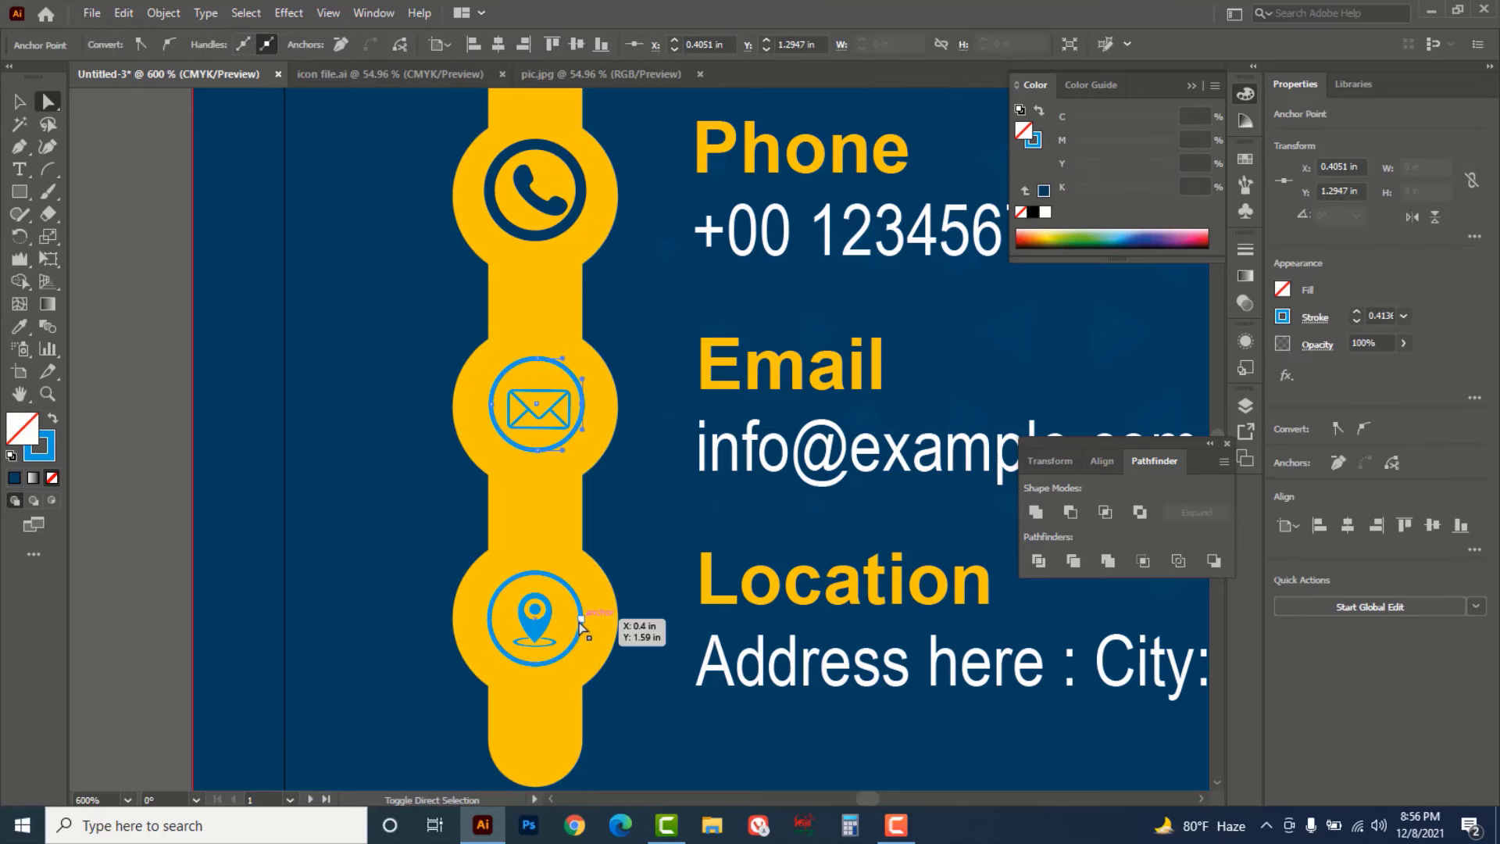
{"action": "left_click", "coordinate": [580, 622], "text": "shift"}
{"action": "left_click", "coordinate": [20, 328]}
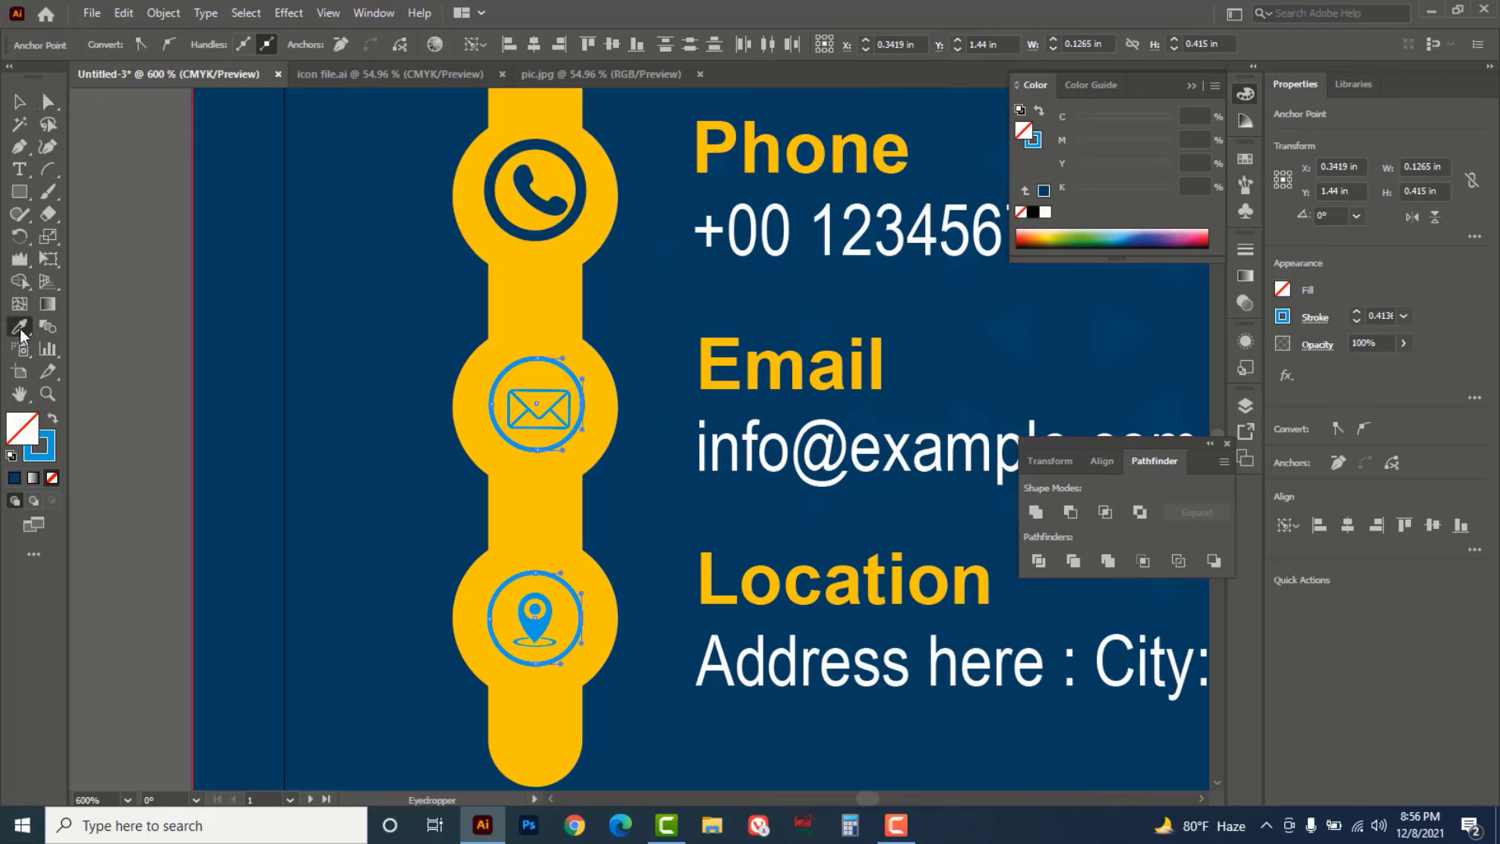
{"action": "left_click", "coordinate": [541, 232]}
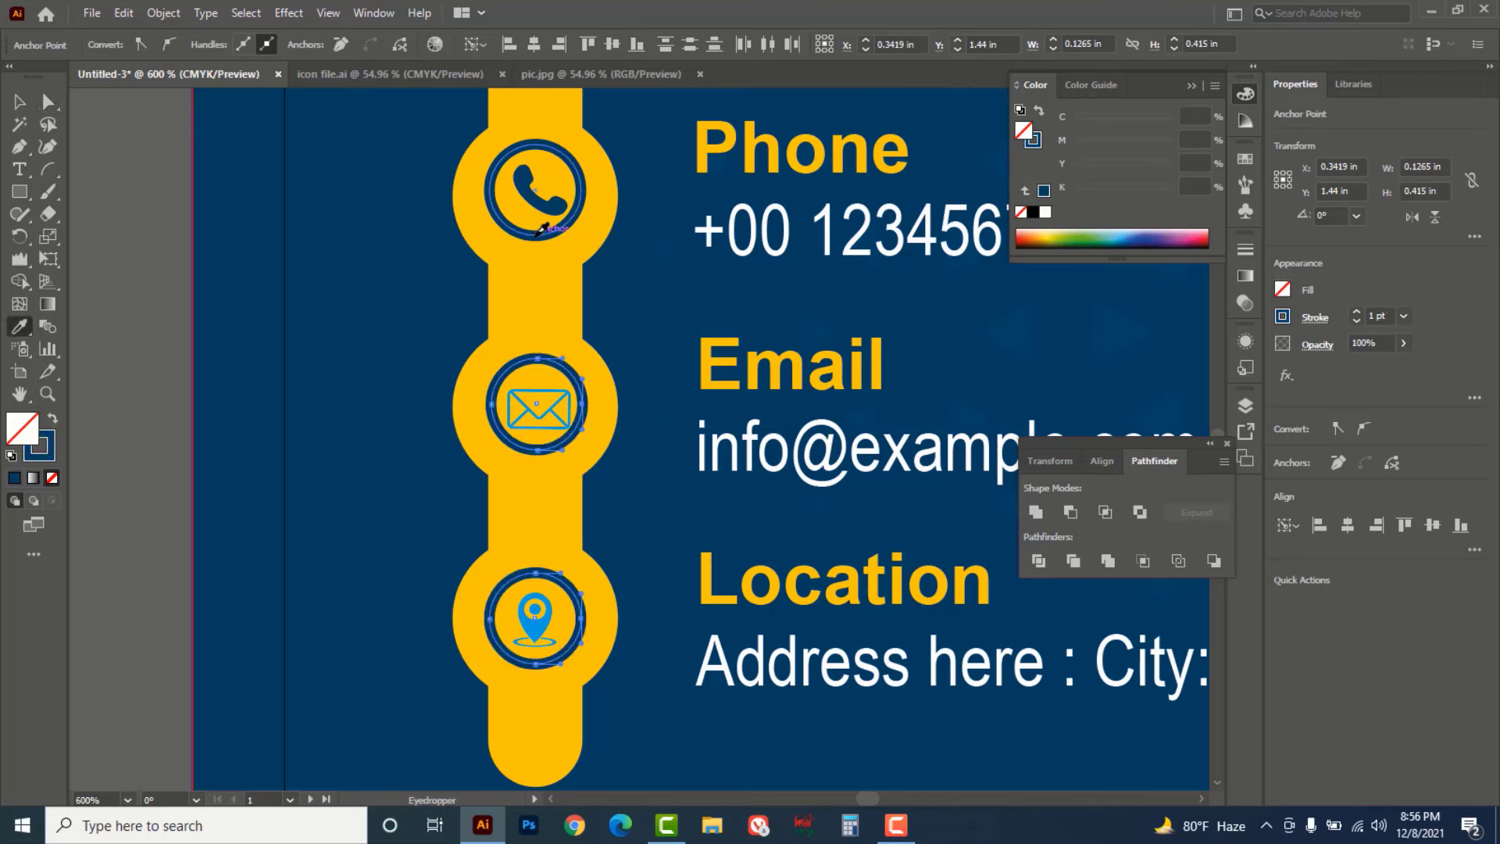
{"action": "left_click", "coordinate": [19, 101]}
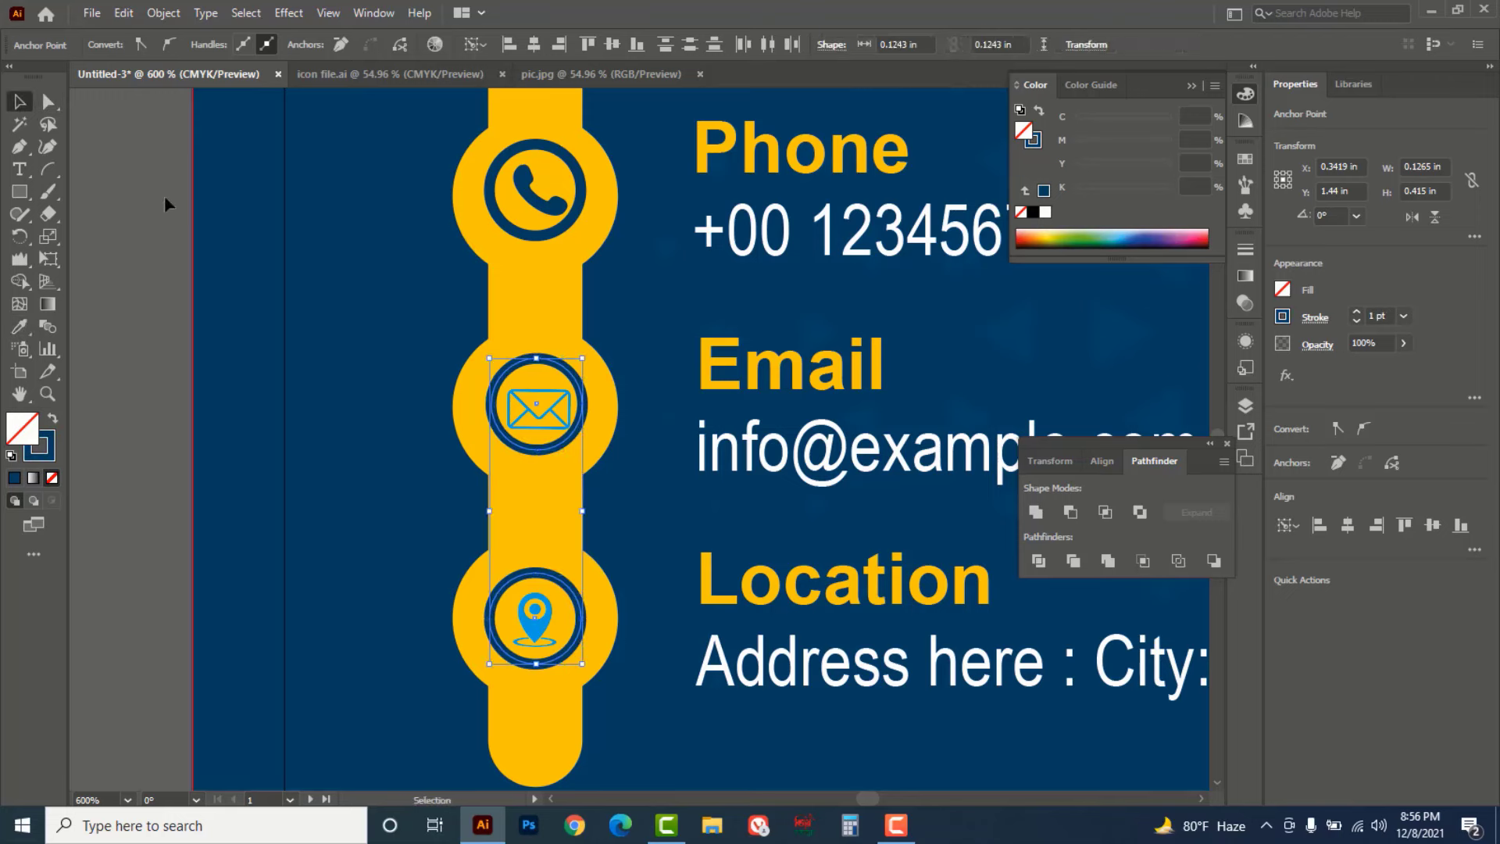
{"action": "left_click", "coordinate": [208, 233]}
- Fill the envelope icon with navy sampled from the phone icon
{"action": "left_click", "coordinate": [47, 102]}
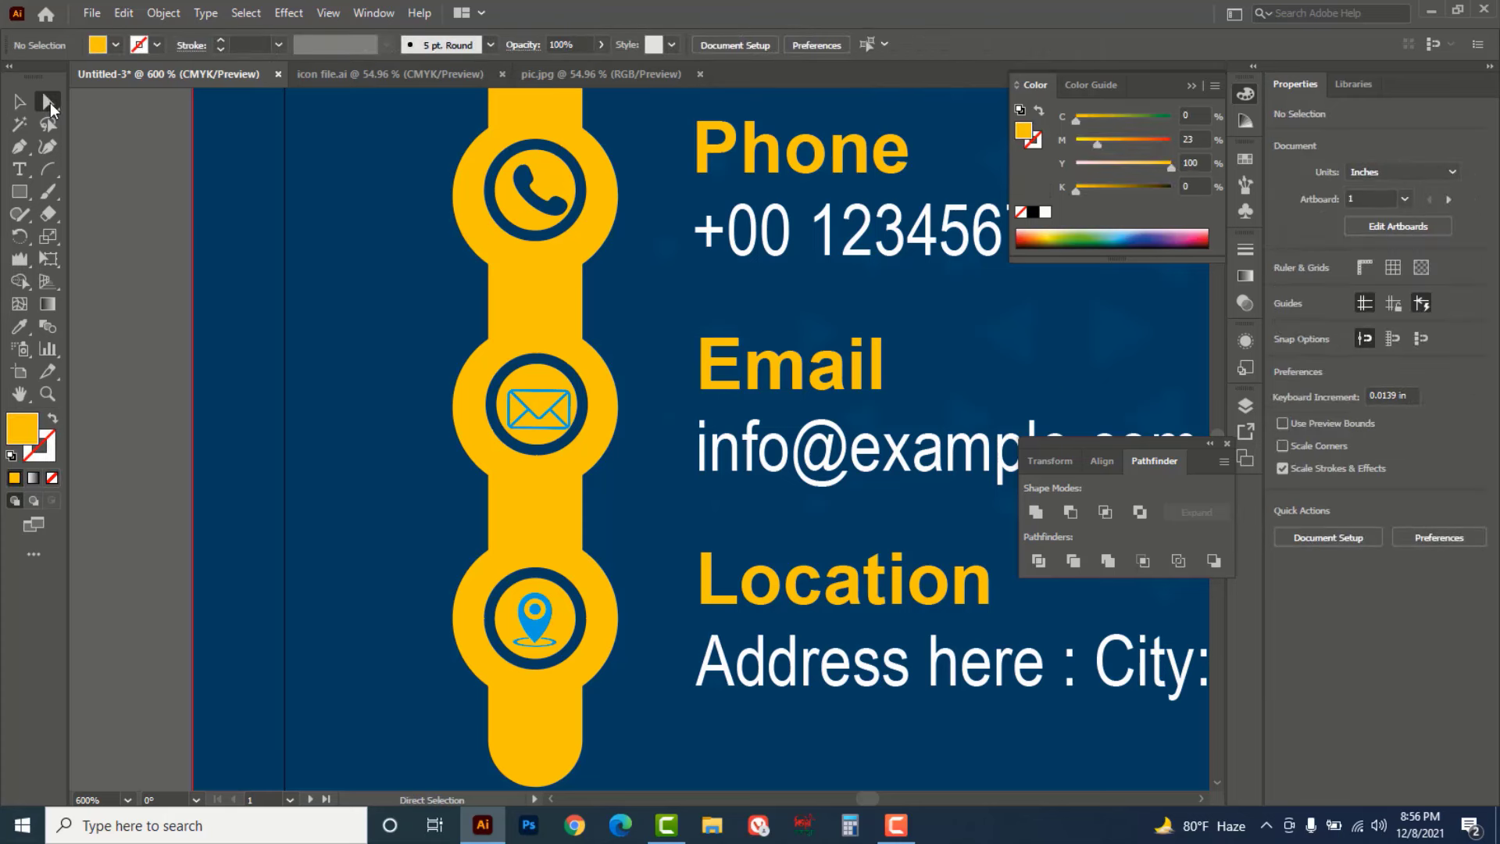
{"action": "left_click", "coordinate": [537, 415]}
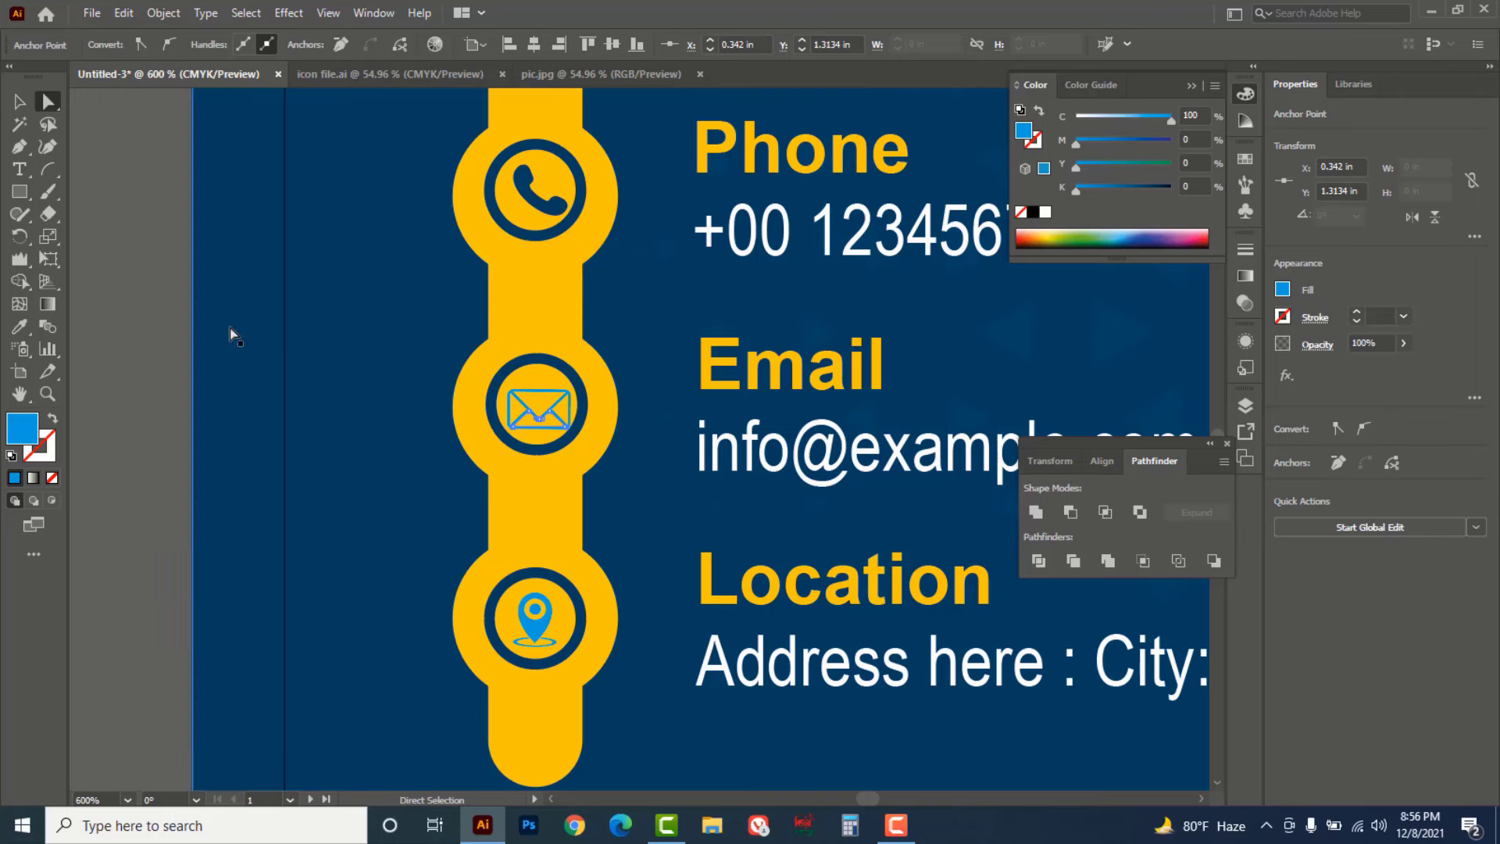
{"action": "left_click", "coordinate": [21, 329]}
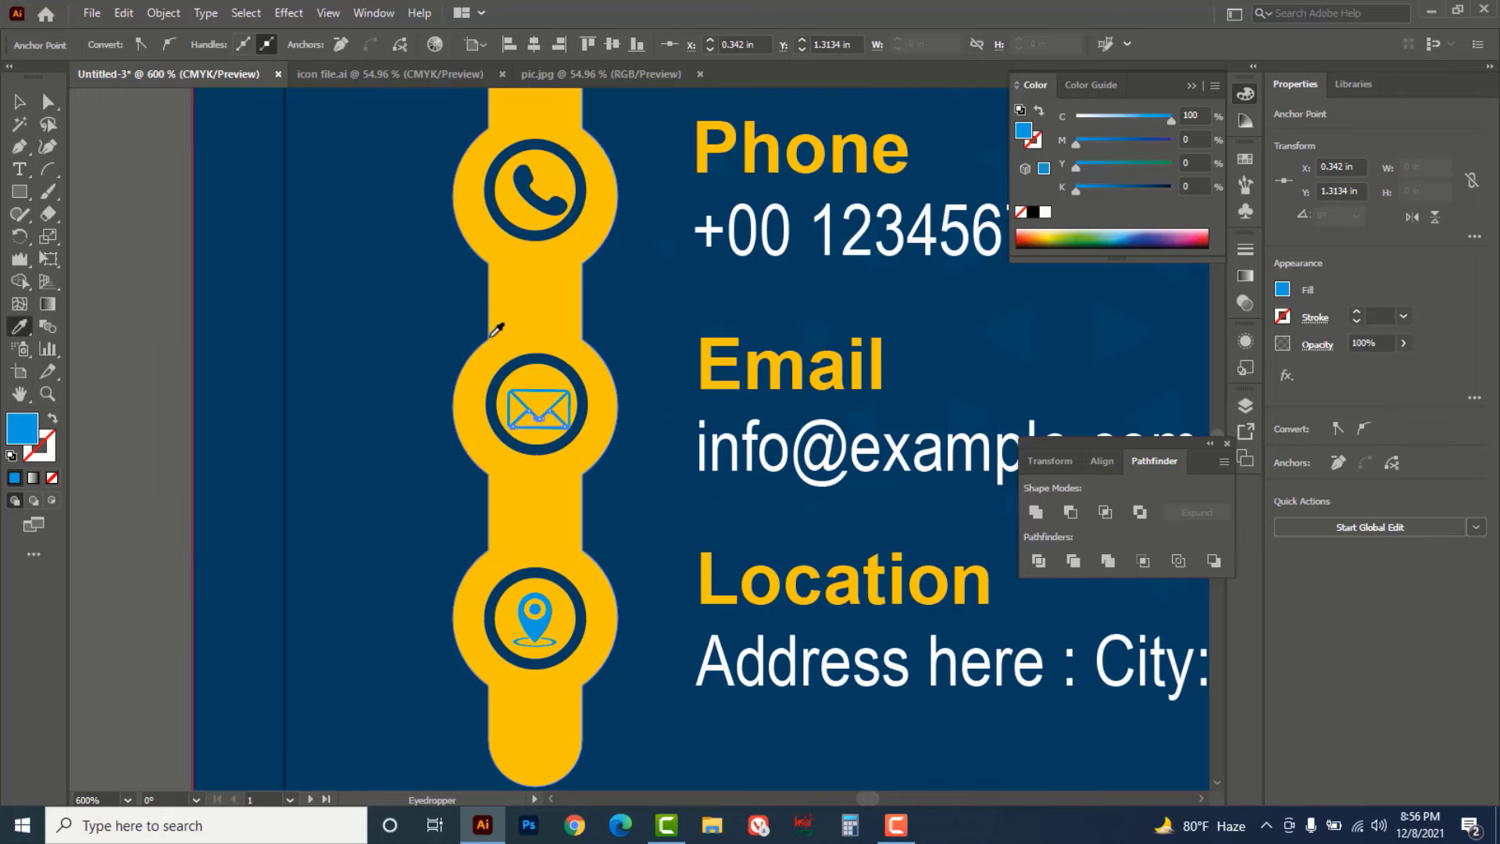
{"action": "left_click", "coordinate": [534, 190]}
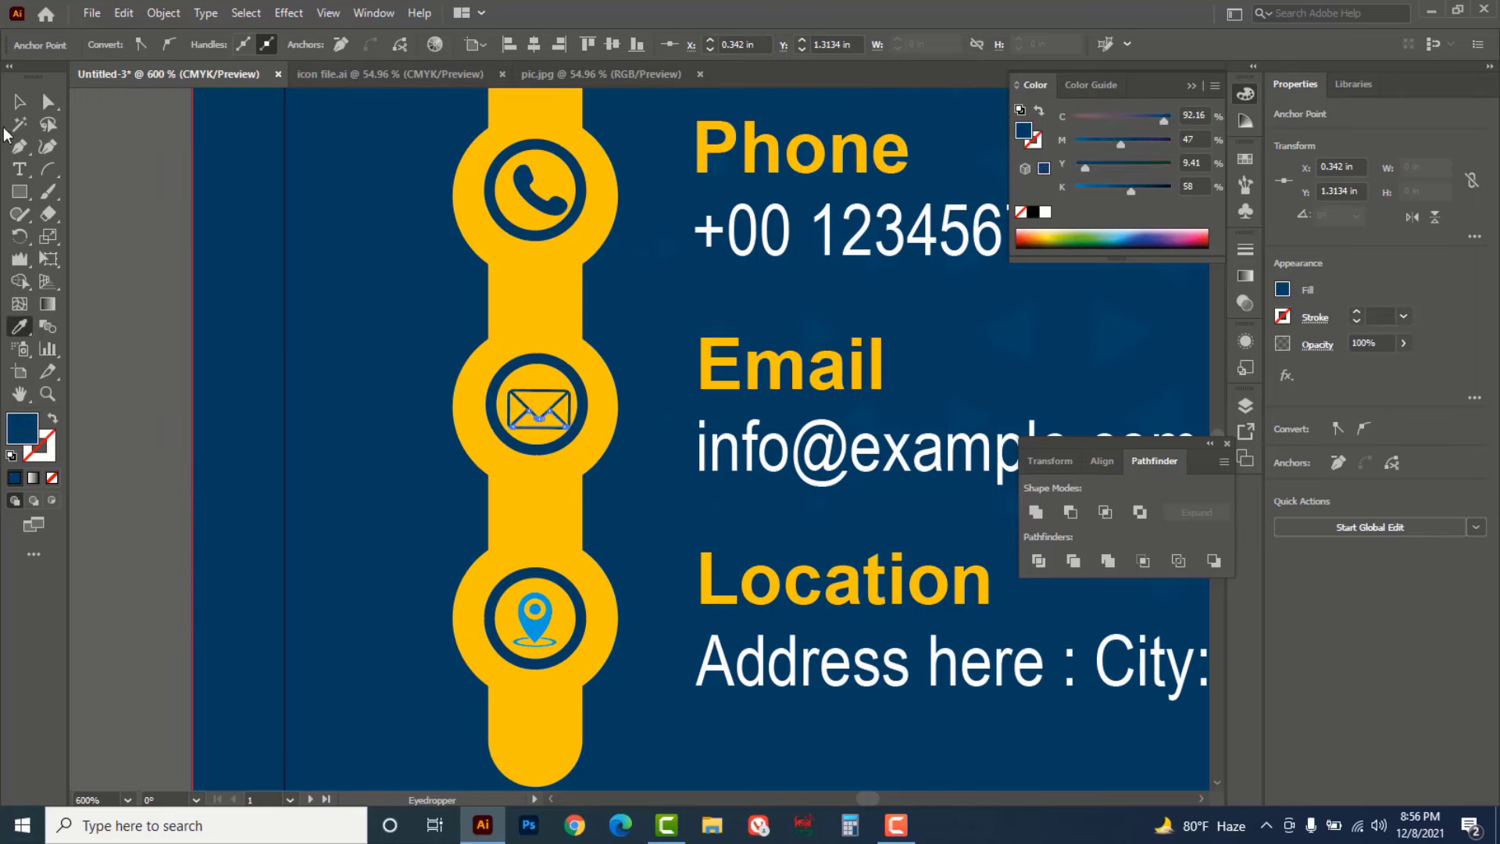
{"action": "left_click", "coordinate": [20, 102]}
{"action": "left_click", "coordinate": [156, 338]}
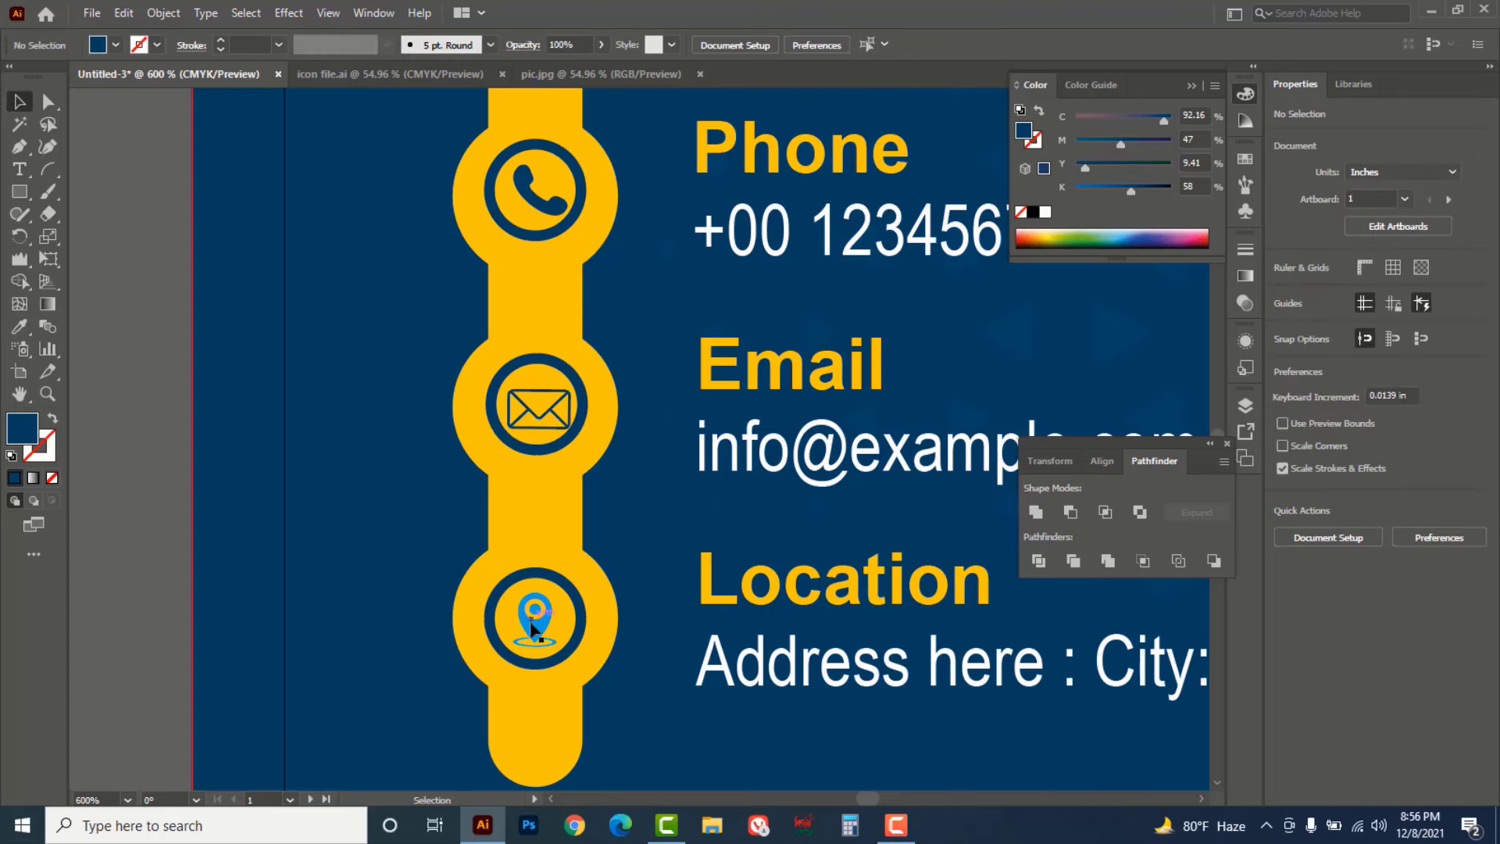
- Select the location pin's outline shape with Direct Selection to sample navy onto it
{"action": "left_click", "coordinate": [535, 633]}
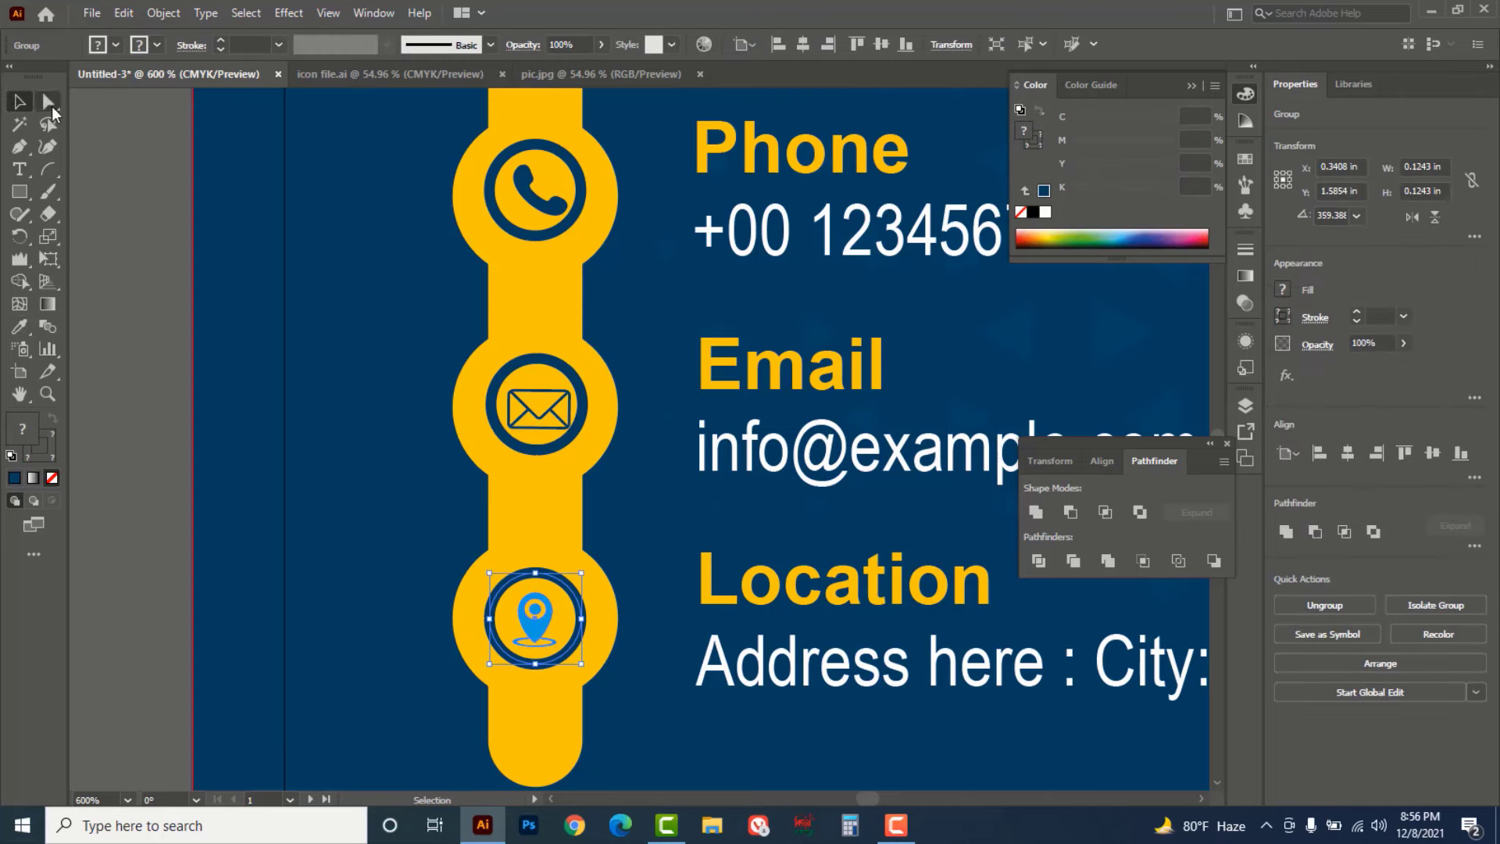
{"action": "left_click", "coordinate": [48, 105]}
{"action": "left_click", "coordinate": [131, 237]}
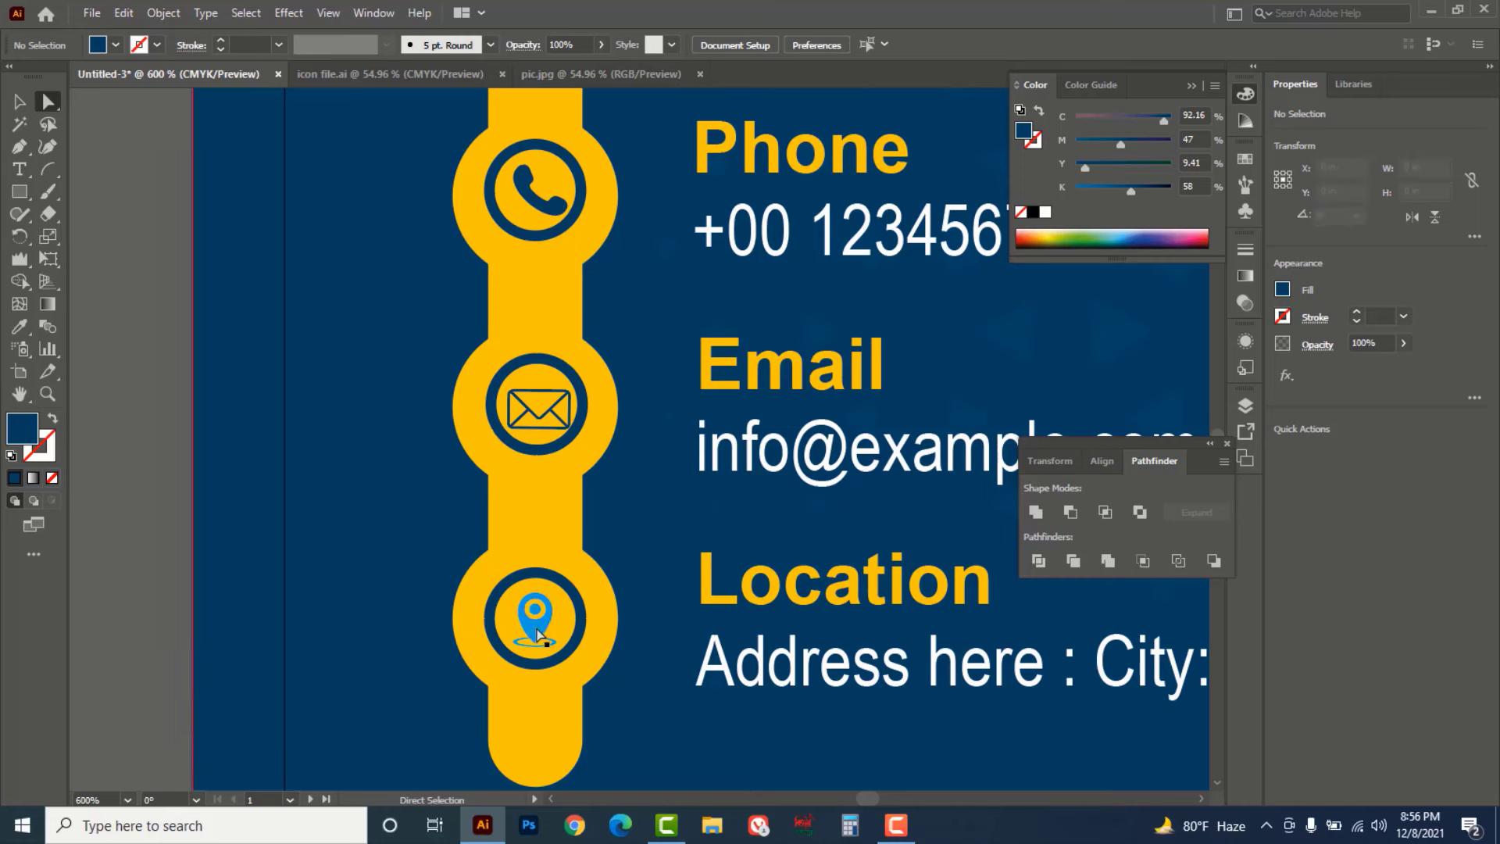
{"action": "left_click", "coordinate": [543, 640]}
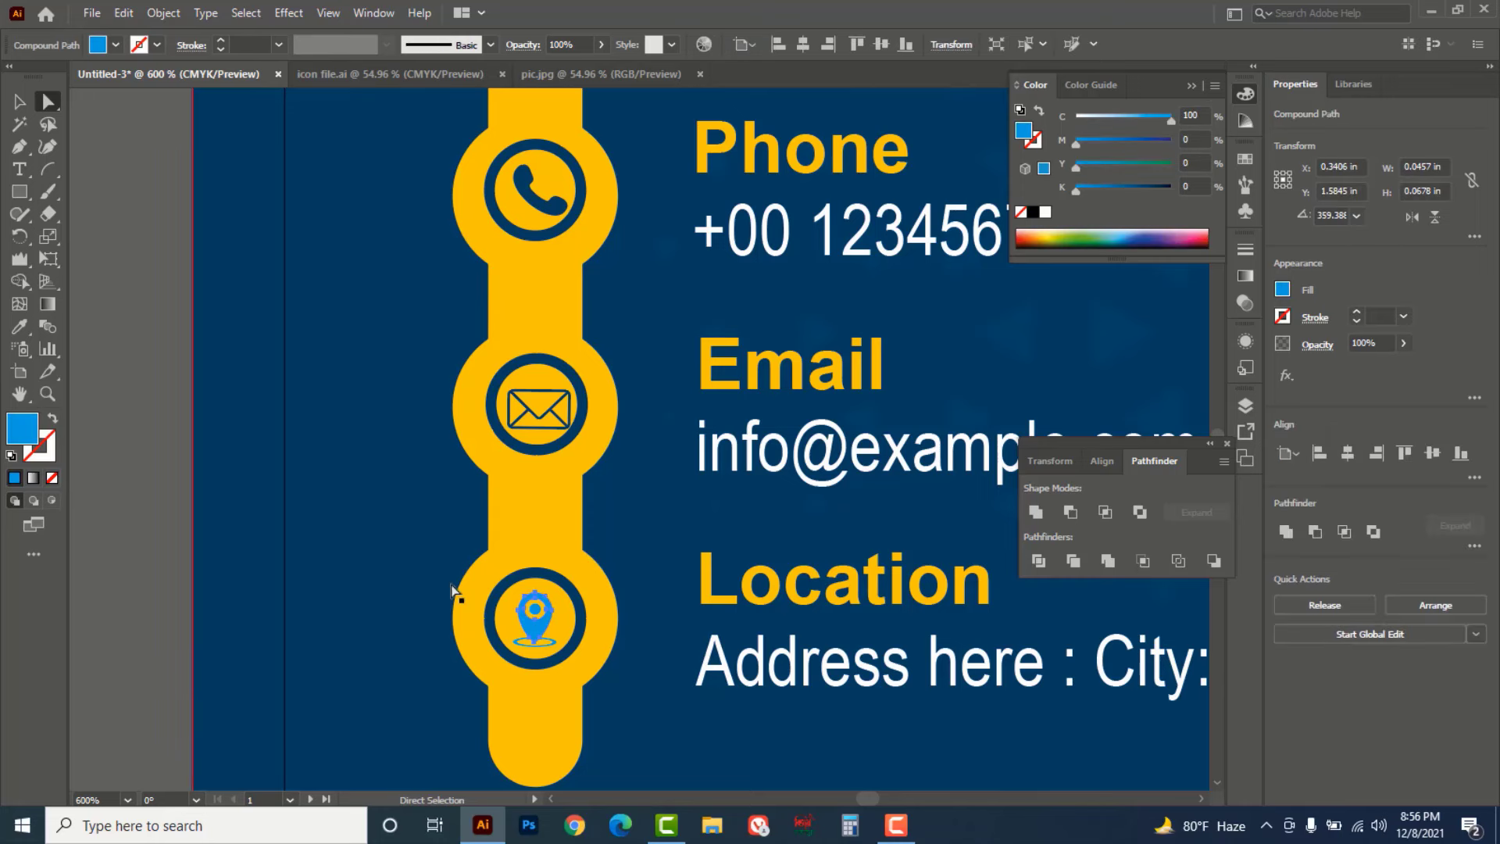
{"action": "left_click", "coordinate": [19, 328]}
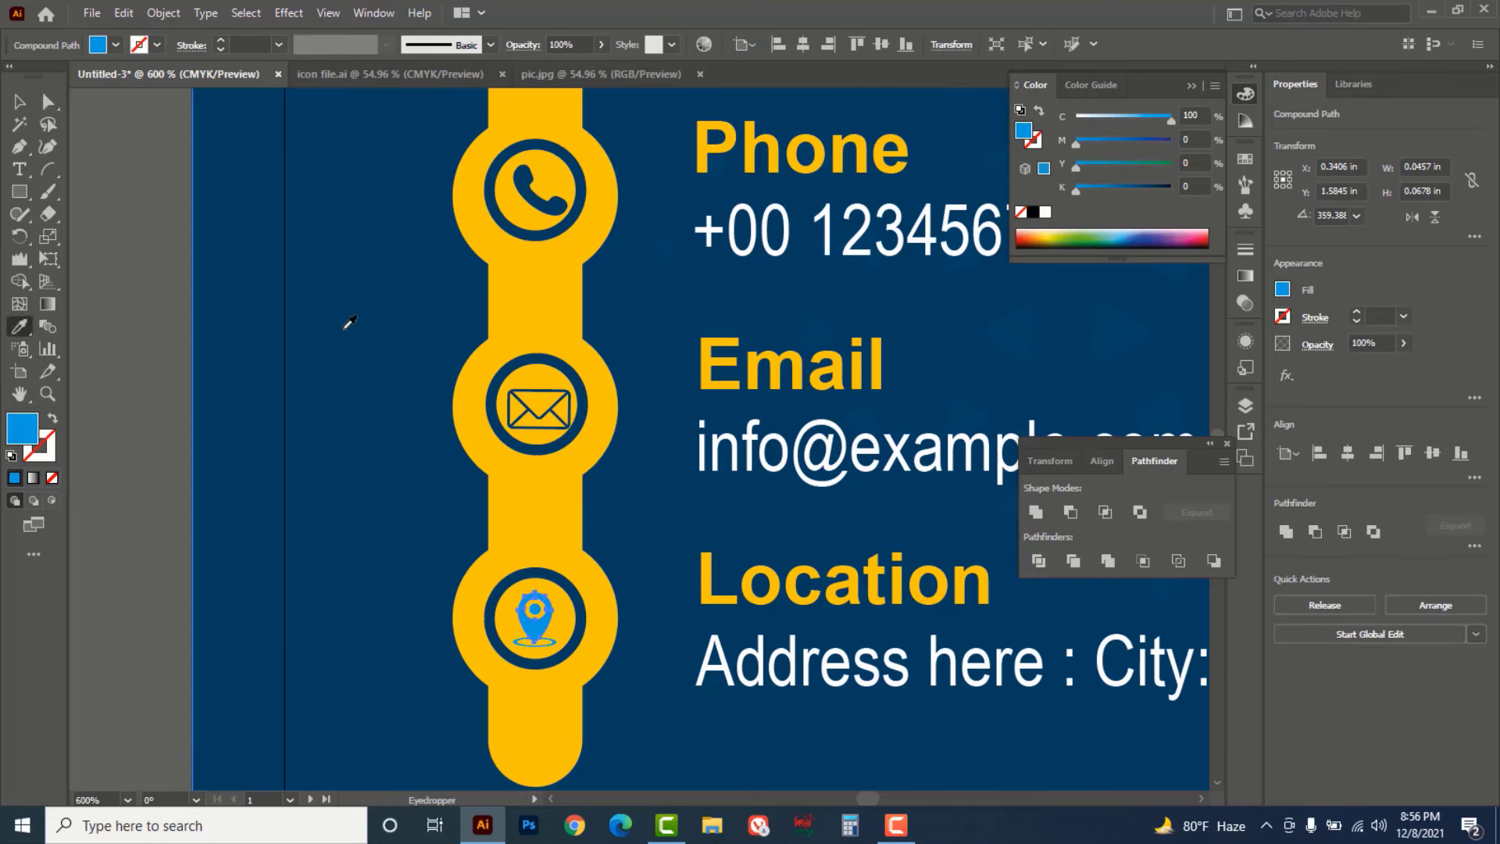
- Zoom in on the location pin and make its inner dot navy with the Eyedropper
{"action": "left_click", "coordinate": [350, 298]}
{"action": "left_click", "coordinate": [245, 361], "text": "ctrl"}
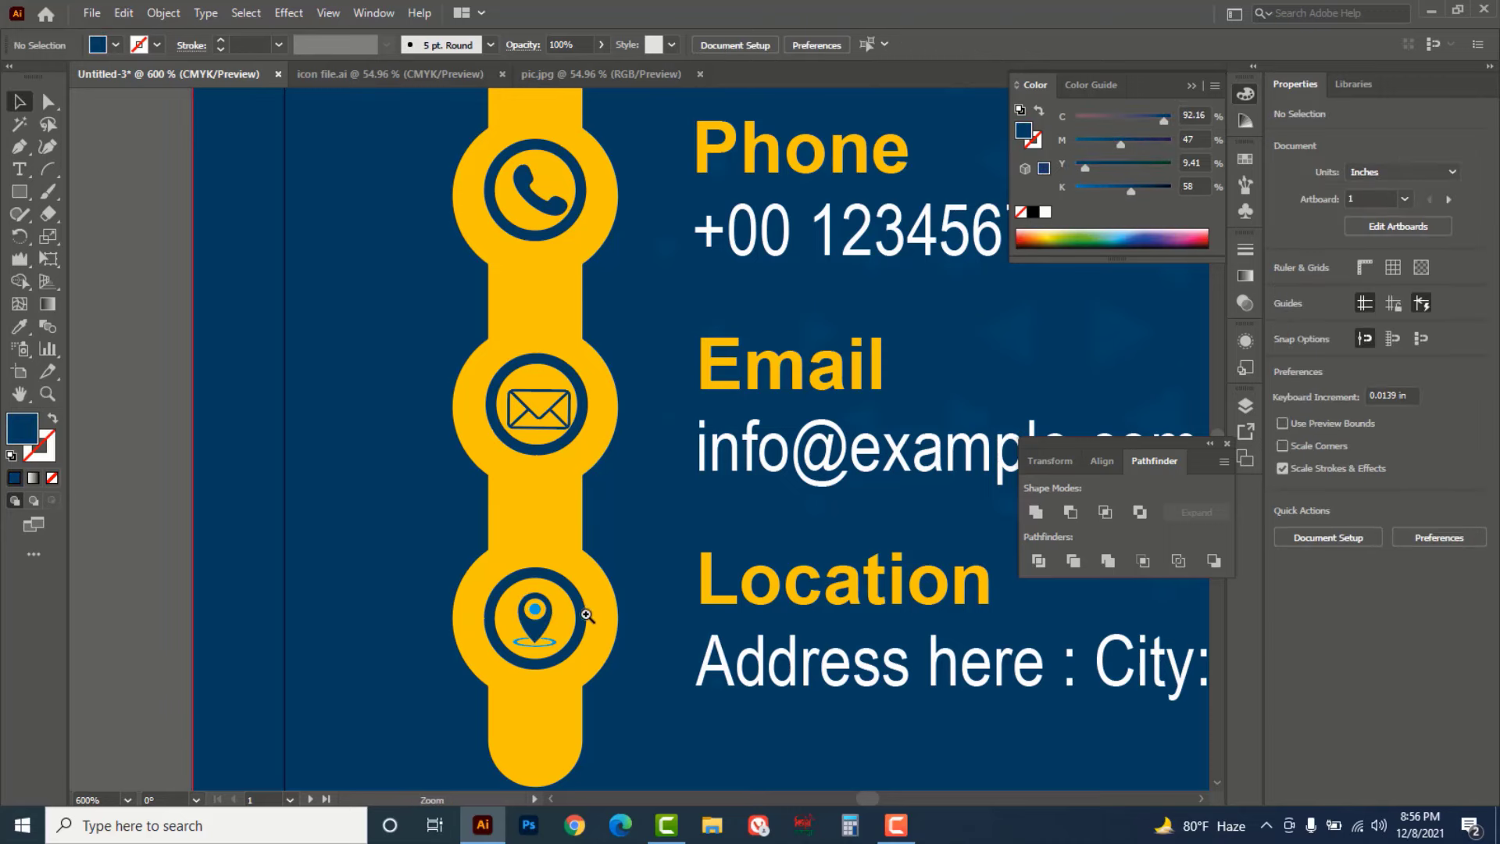
{"action": "left_click", "coordinate": [582, 610], "text": "ctrl+space"}
{"action": "left_click", "coordinate": [610, 501], "text": "ctrl+space"}
{"action": "left_click", "coordinate": [596, 405], "text": "ctrl+space"}
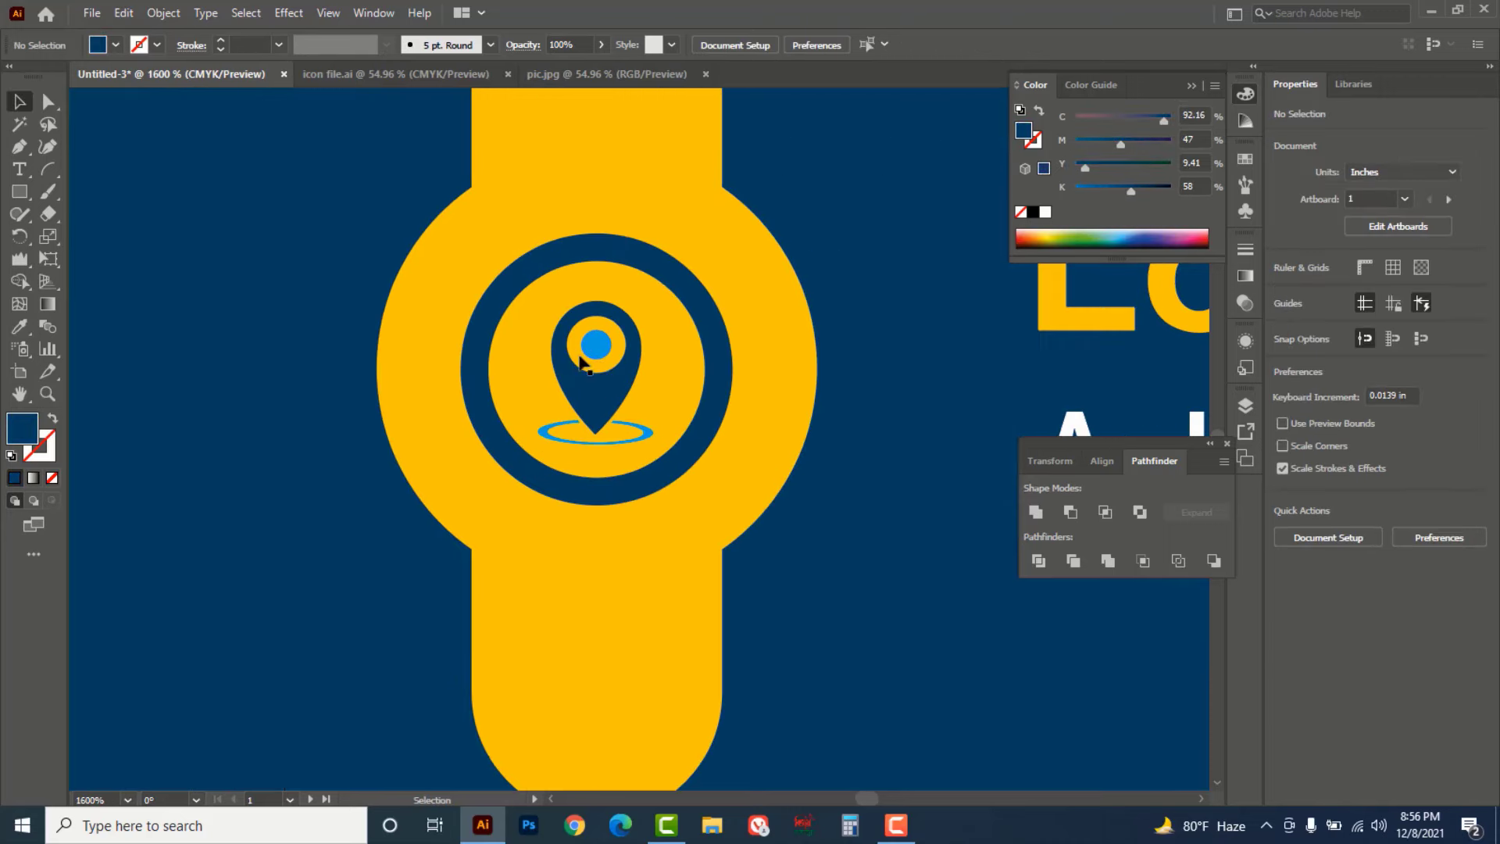
{"action": "left_click", "coordinate": [48, 101]}
{"action": "left_click", "coordinate": [595, 343]}
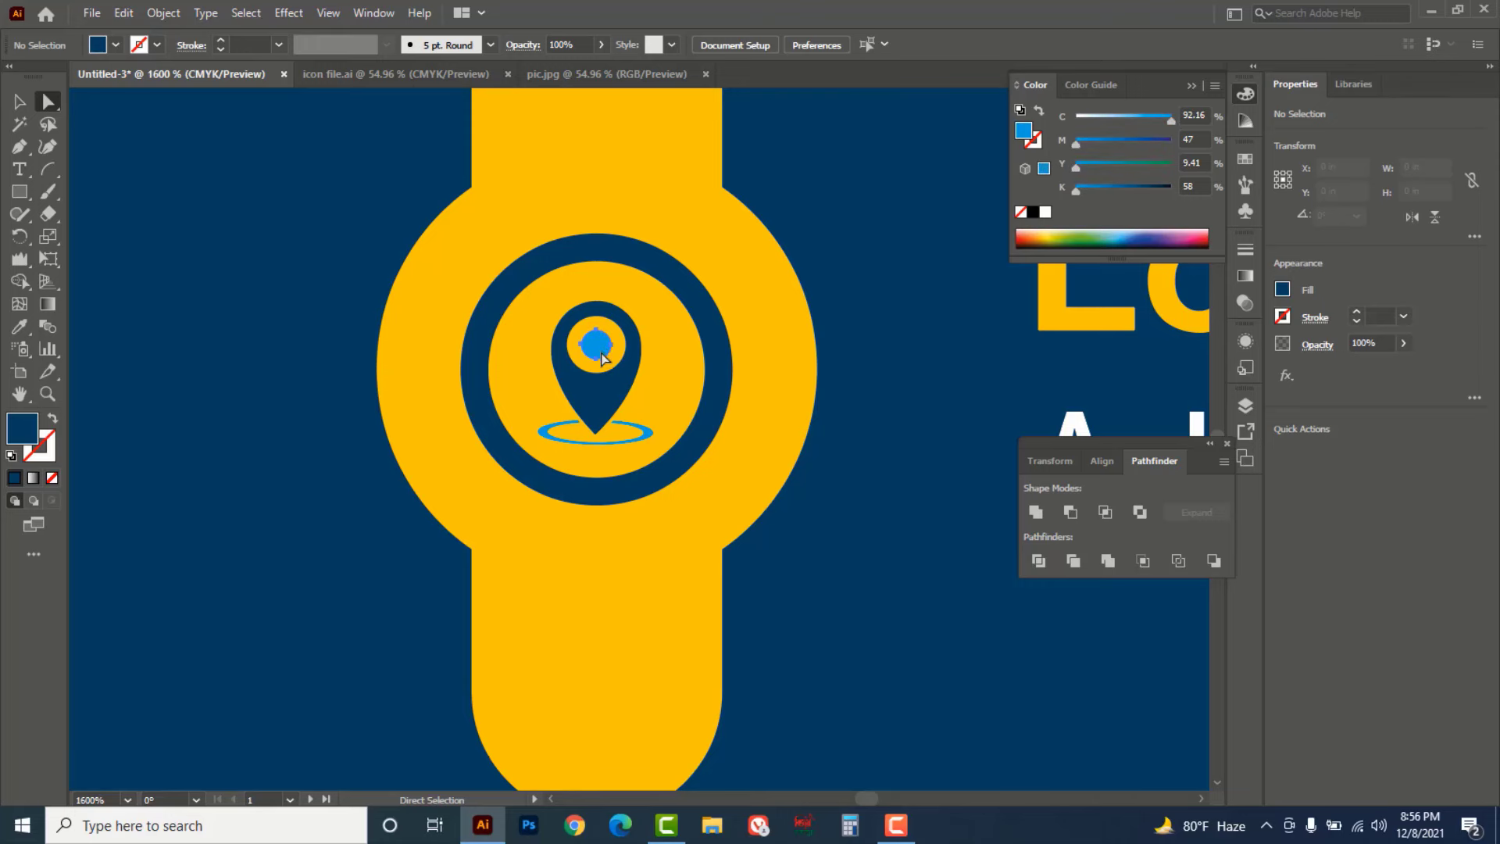
{"action": "left_click", "coordinate": [25, 325]}
{"action": "left_click", "coordinate": [294, 315]}
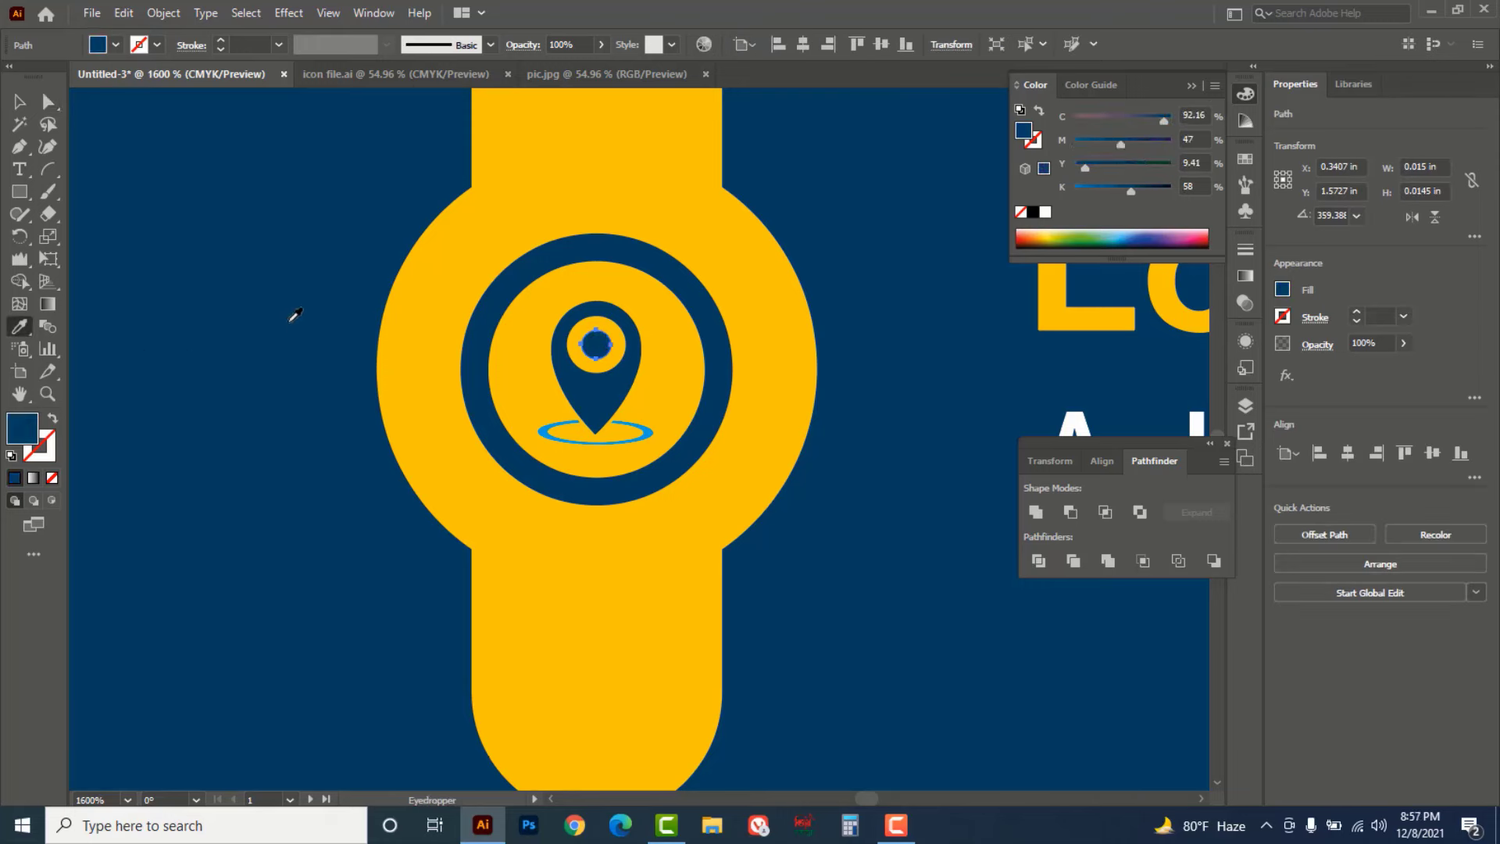
- Make the ellipse beneath the pin navy, then zoom back out to the whole card
{"action": "left_click", "coordinate": [48, 101]}
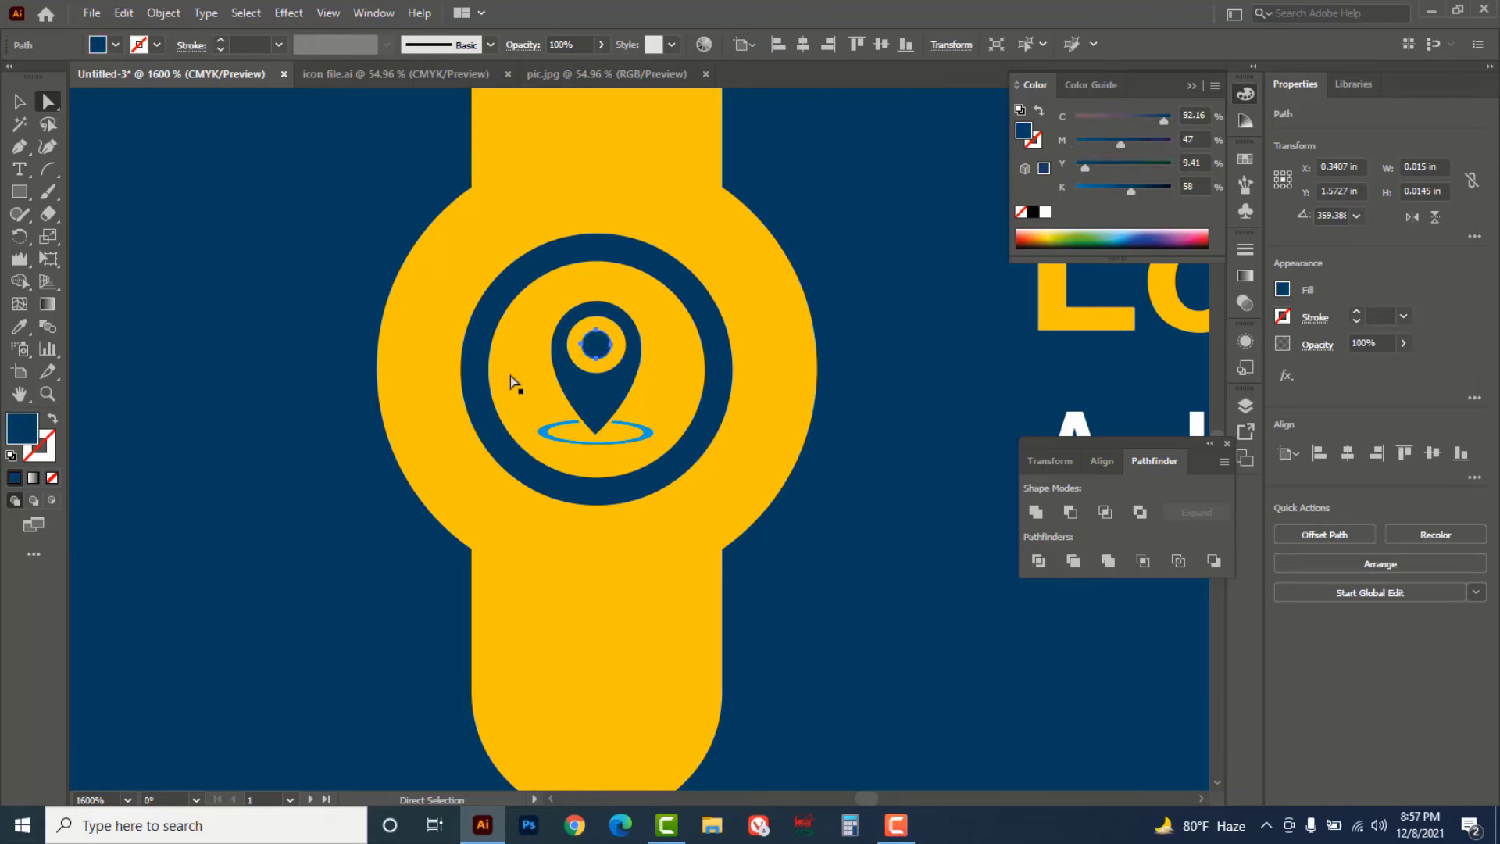
{"action": "left_click", "coordinate": [628, 438]}
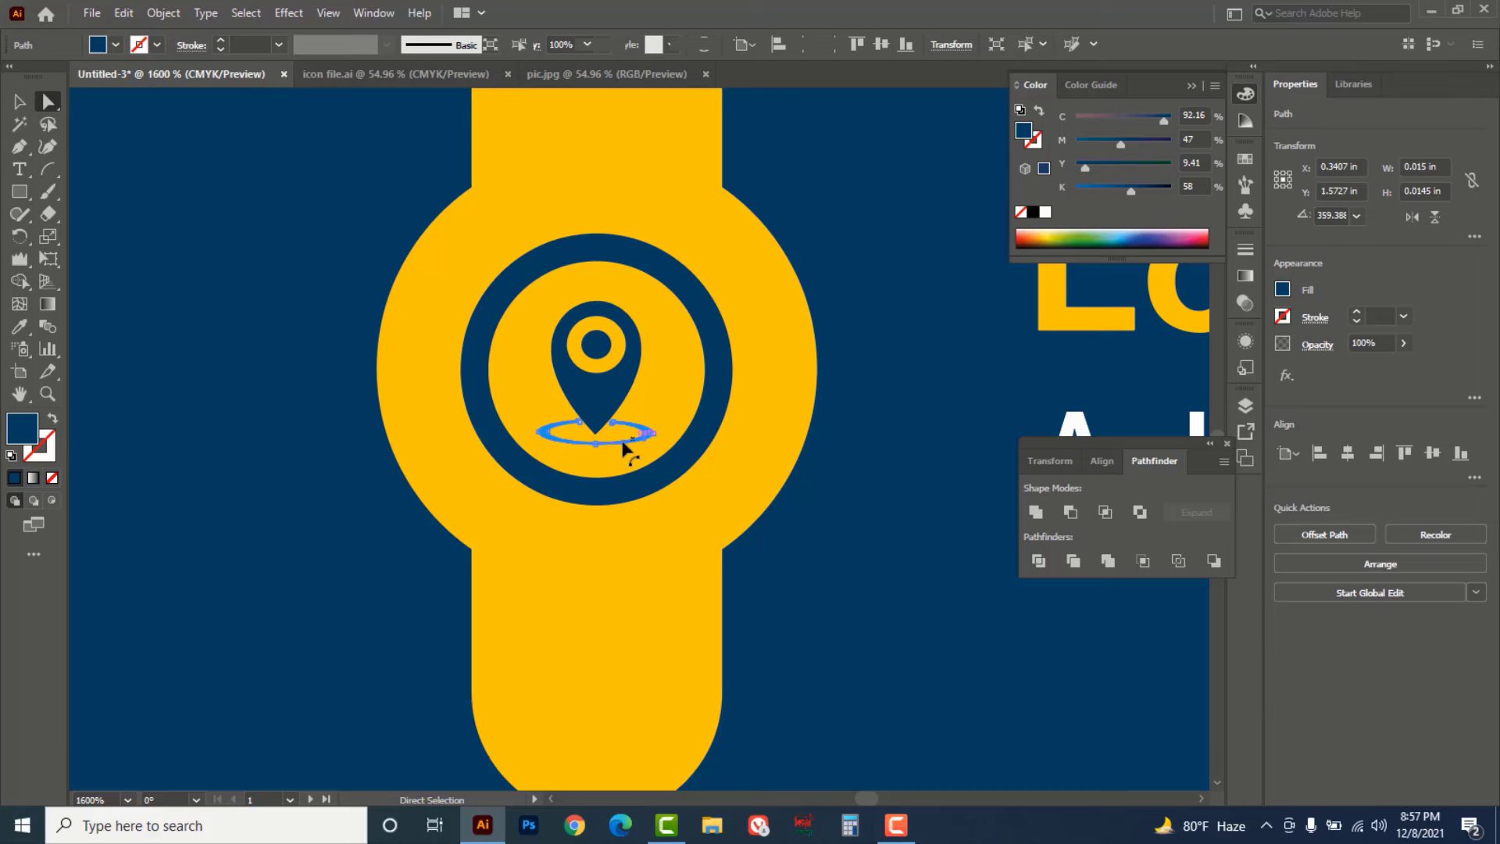
{"action": "left_click", "coordinate": [19, 328]}
{"action": "left_click", "coordinate": [269, 385]}
{"action": "left_click", "coordinate": [19, 101]}
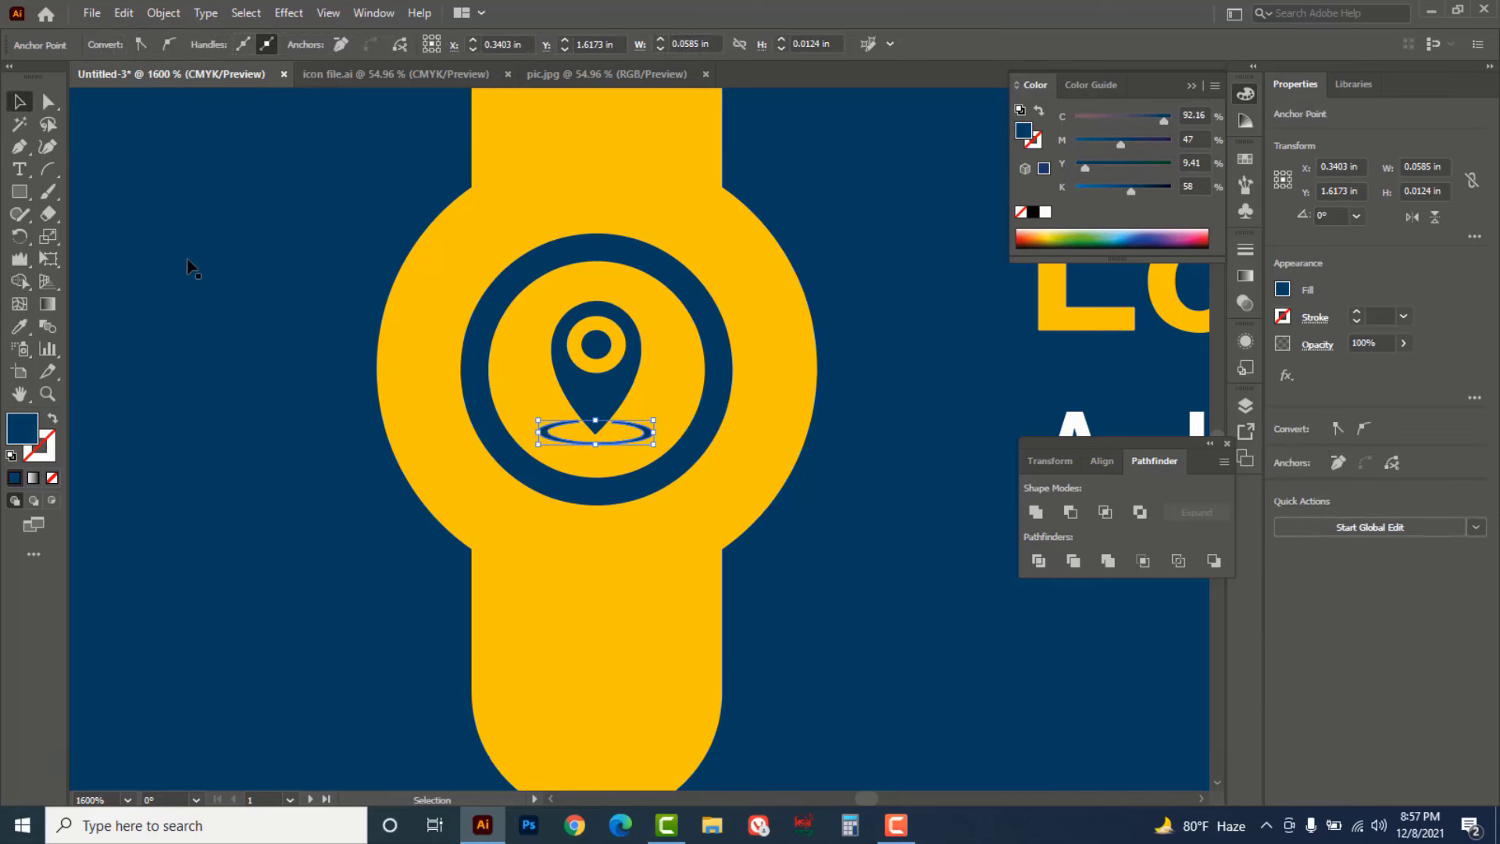
{"action": "left_click", "coordinate": [242, 294], "text": "ctrl+alt"}
{"action": "left_click", "coordinate": [362, 352], "text": "ctrl+alt"}
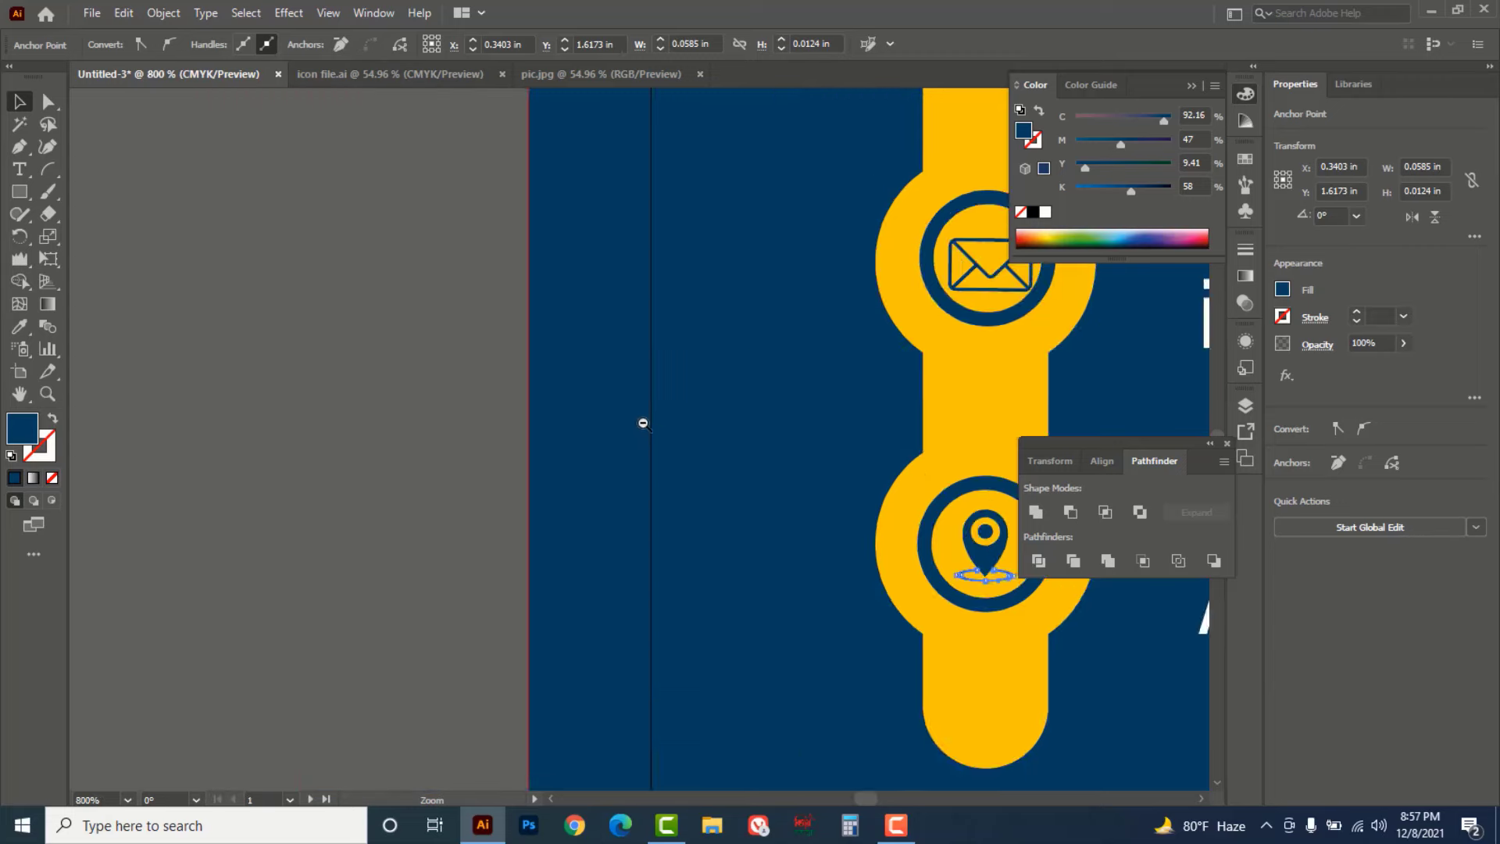
{"action": "left_click", "coordinate": [656, 425], "text": "ctrl+alt"}
{"action": "left_click", "coordinate": [663, 426], "text": "ctrl+alt"}
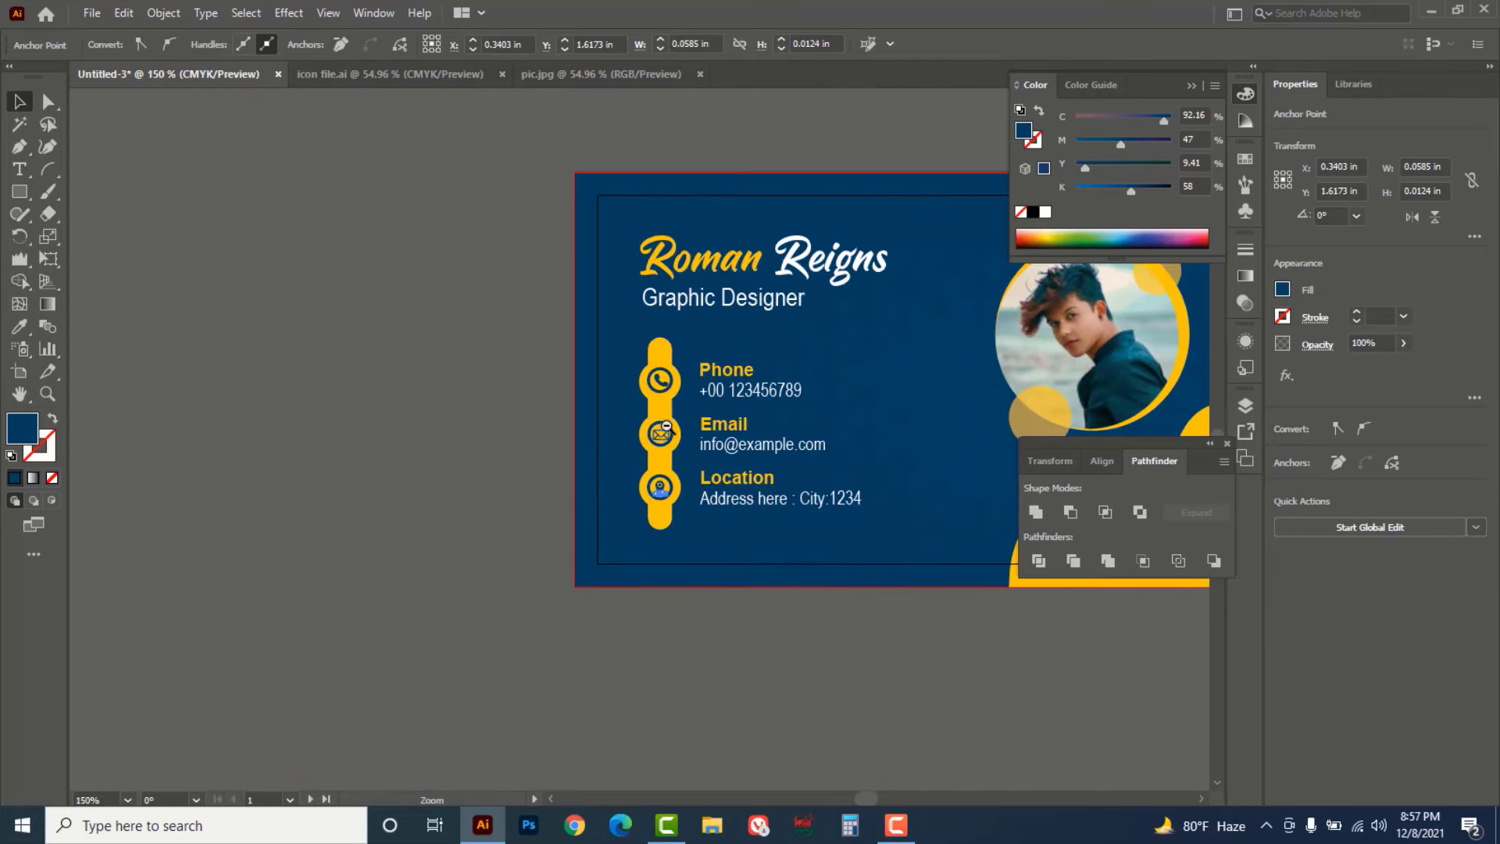
- Alt-drag a copy of all the front card's artwork onto the second artboard, then zoom in
{"action": "left_click_drag", "start_coordinate": [878, 489], "coordinate": [481, 518]}
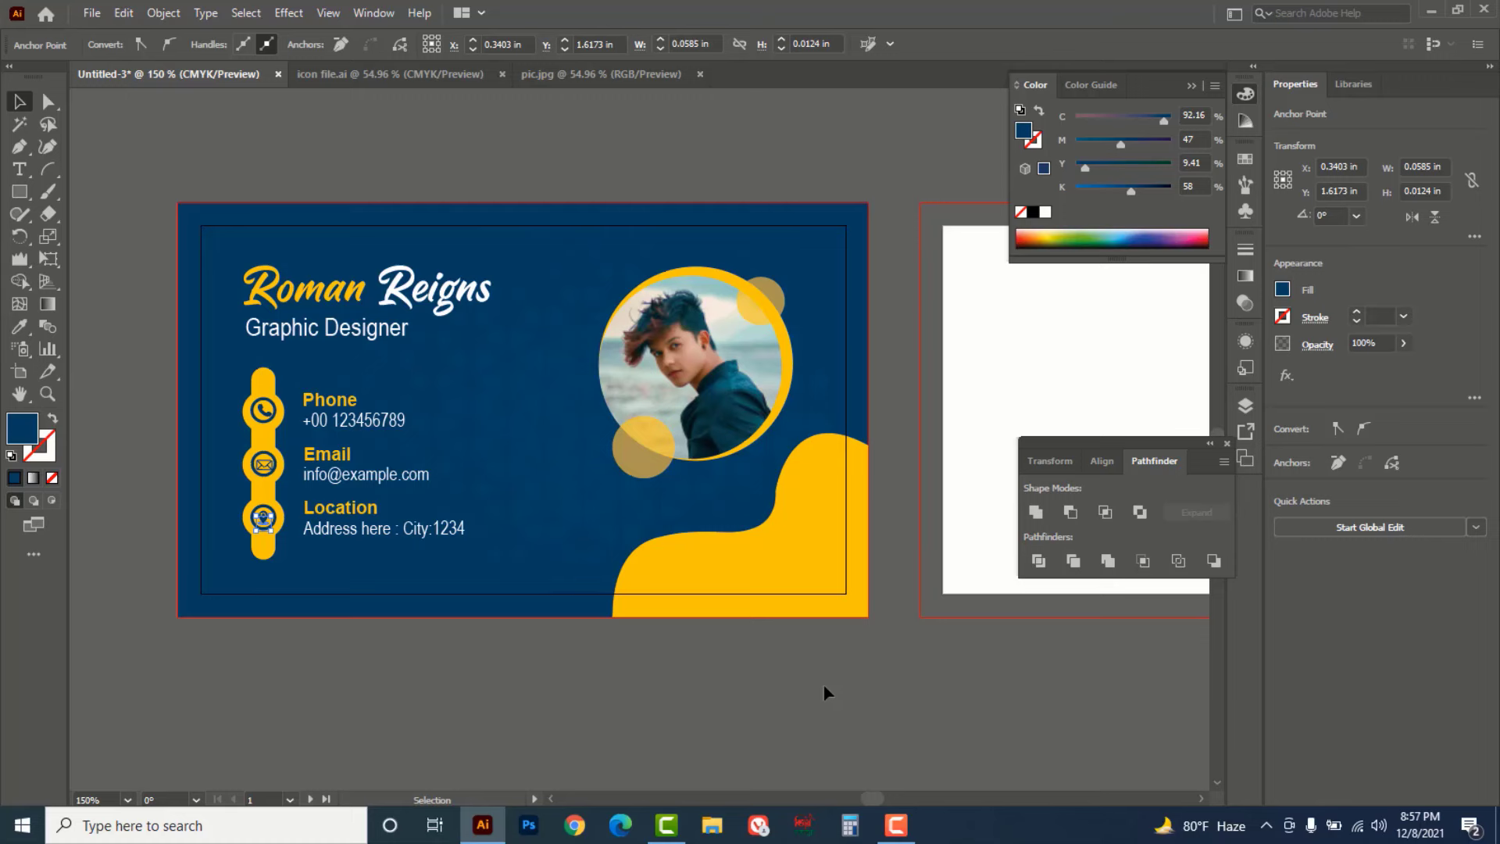
{"action": "left_click", "coordinate": [771, 494], "text": "ctrl+alt"}
{"action": "left_click_drag", "start_coordinate": [969, 612], "coordinate": [889, 614]}
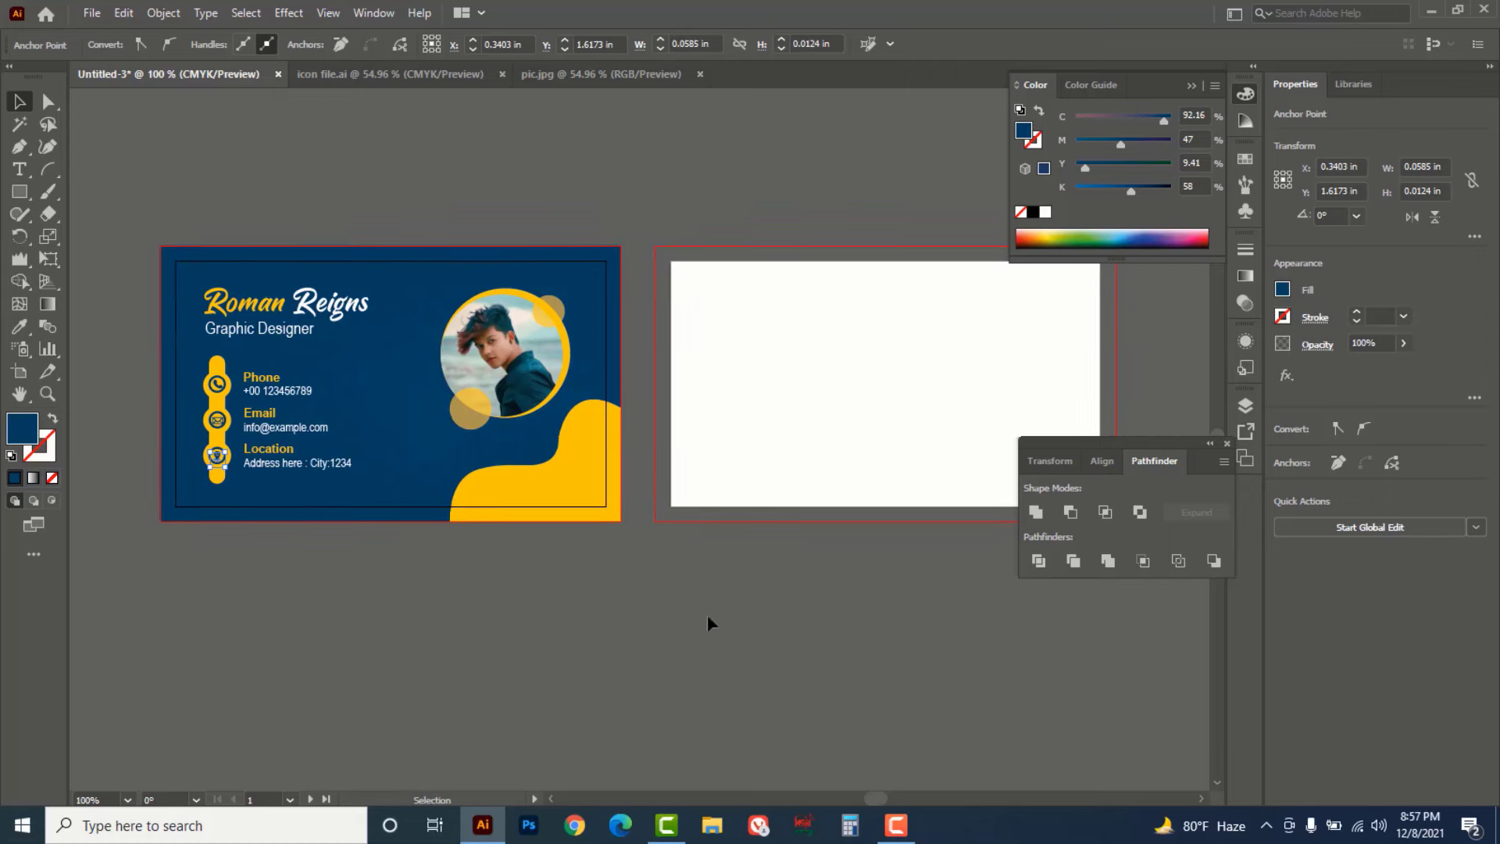
{"action": "key", "text": "ctrl+alt+3"}
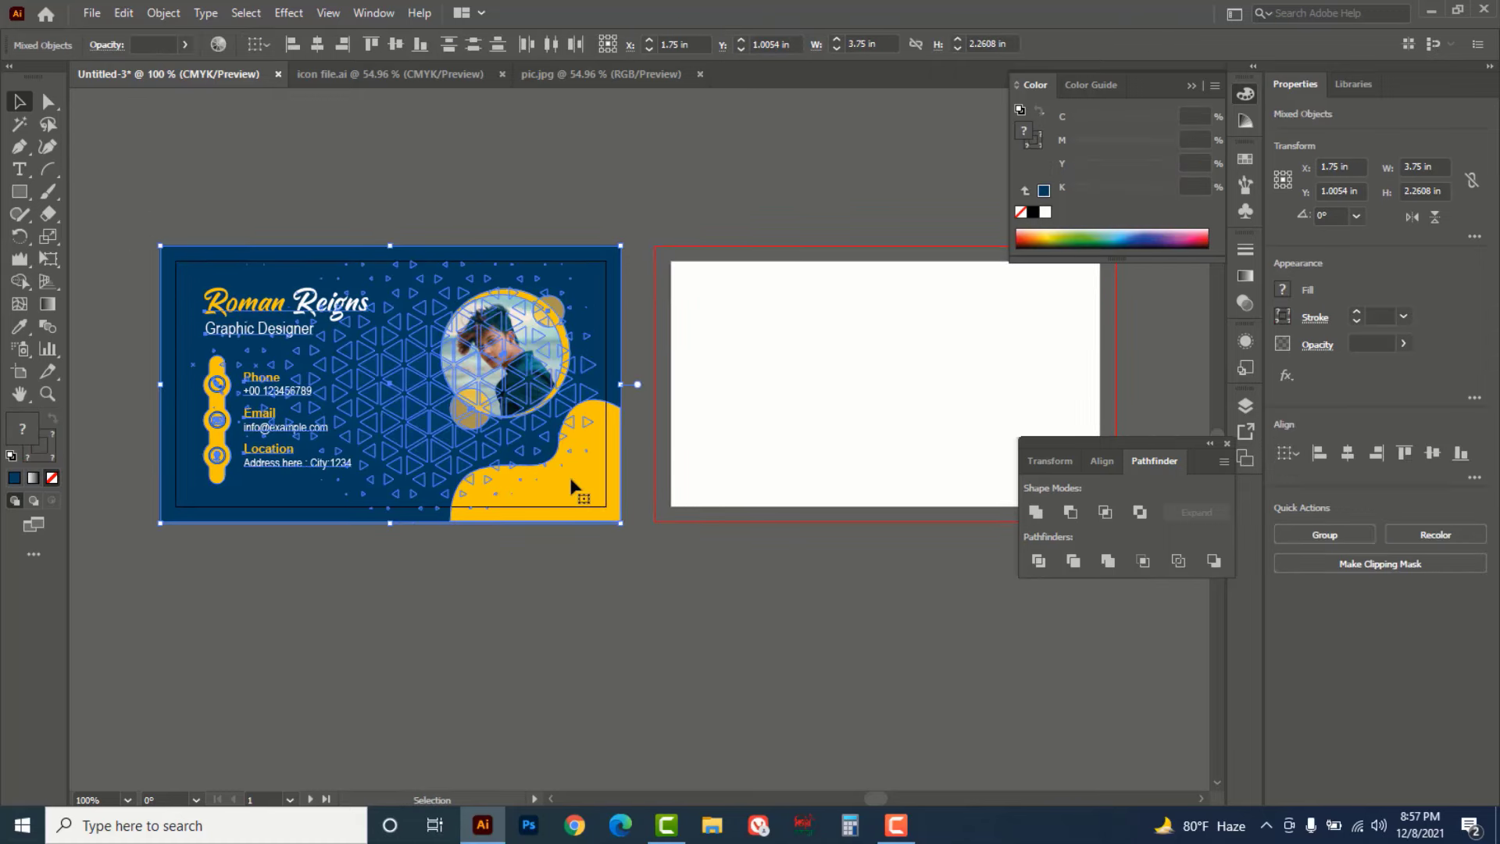
{"action": "left_click_drag", "start_coordinate": [571, 479], "coordinate": [1027, 499]}
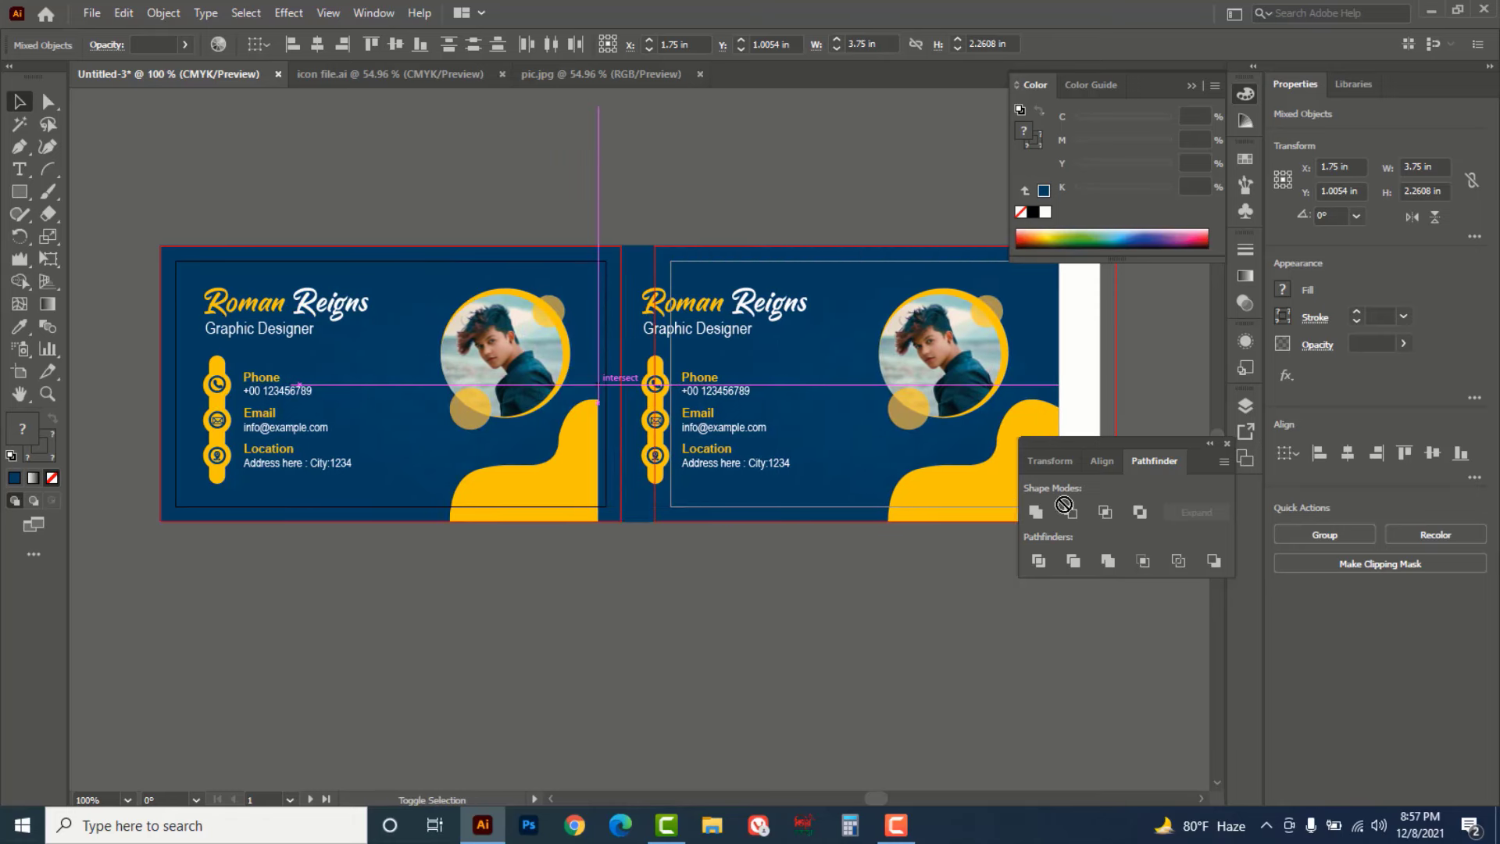
{"action": "mouse_move", "coordinate": [1029, 504]}
{"action": "left_mouse_down"}
{"action": "mouse_move", "coordinate": [1109, 420]}
{"action": "mouse_move", "coordinate": [1069, 421]}
{"action": "left_mouse_up"}
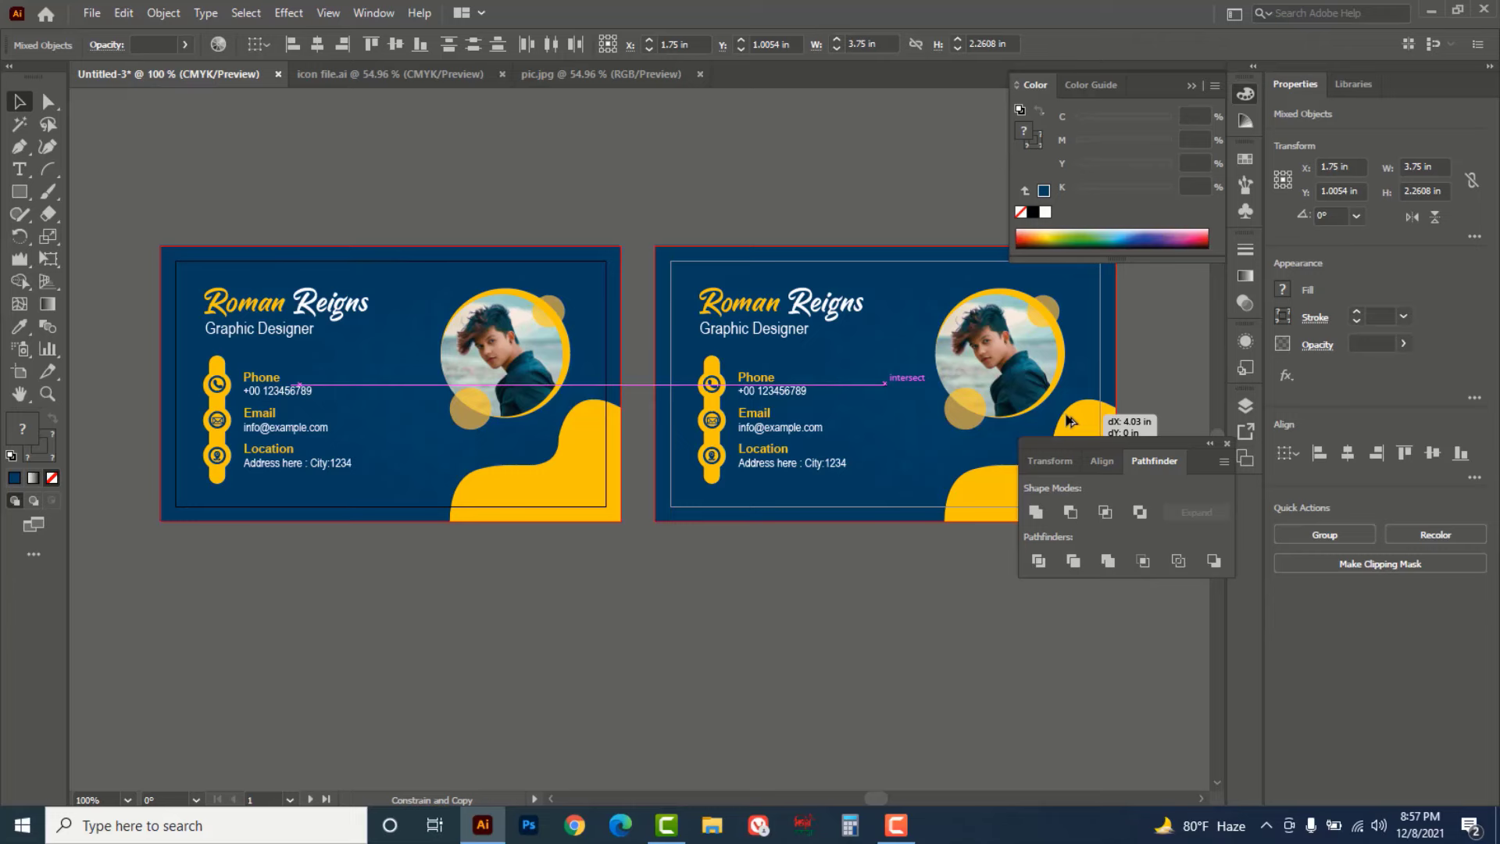
{"action": "left_click", "coordinate": [917, 600]}
{"action": "key", "text": "ctrl+plus"}
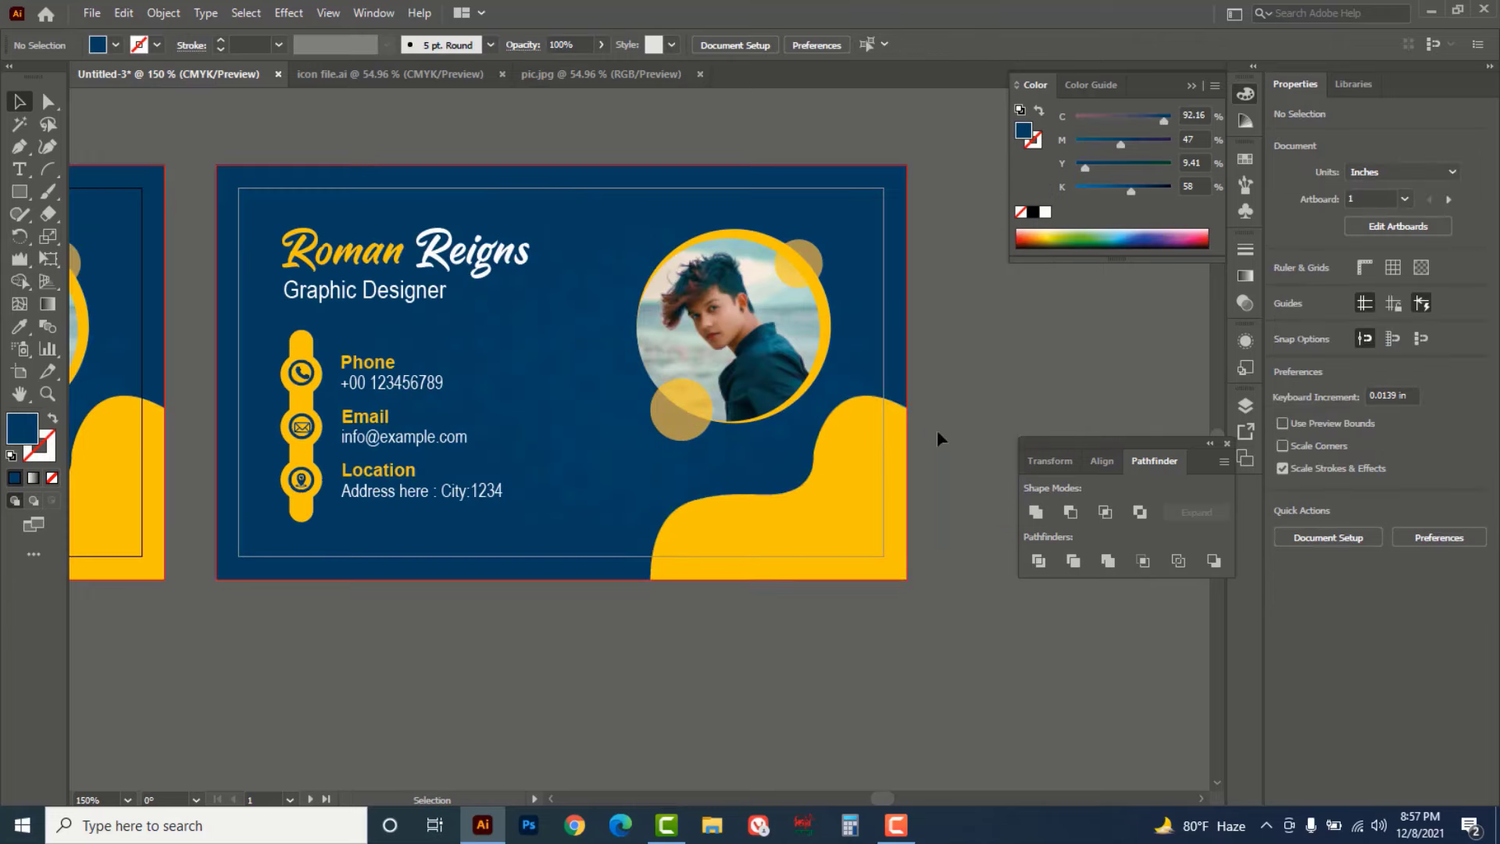
- Rotate the copied card's yellow wave 180° via Transform > Rotate so it curves from the top-left
{"action": "left_click", "coordinate": [798, 553]}
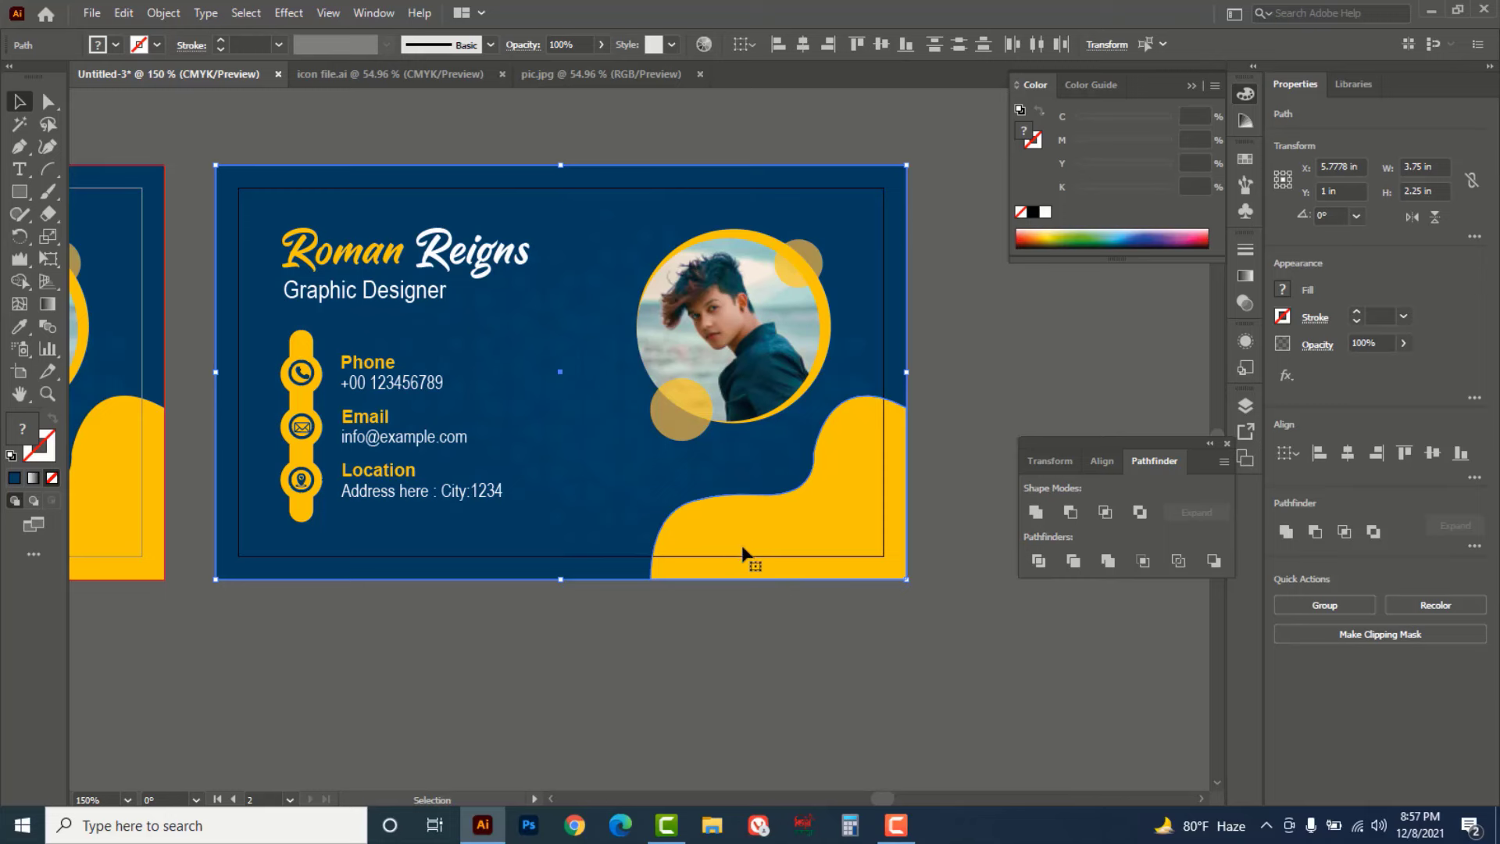
{"action": "right_click", "coordinate": [766, 533]}
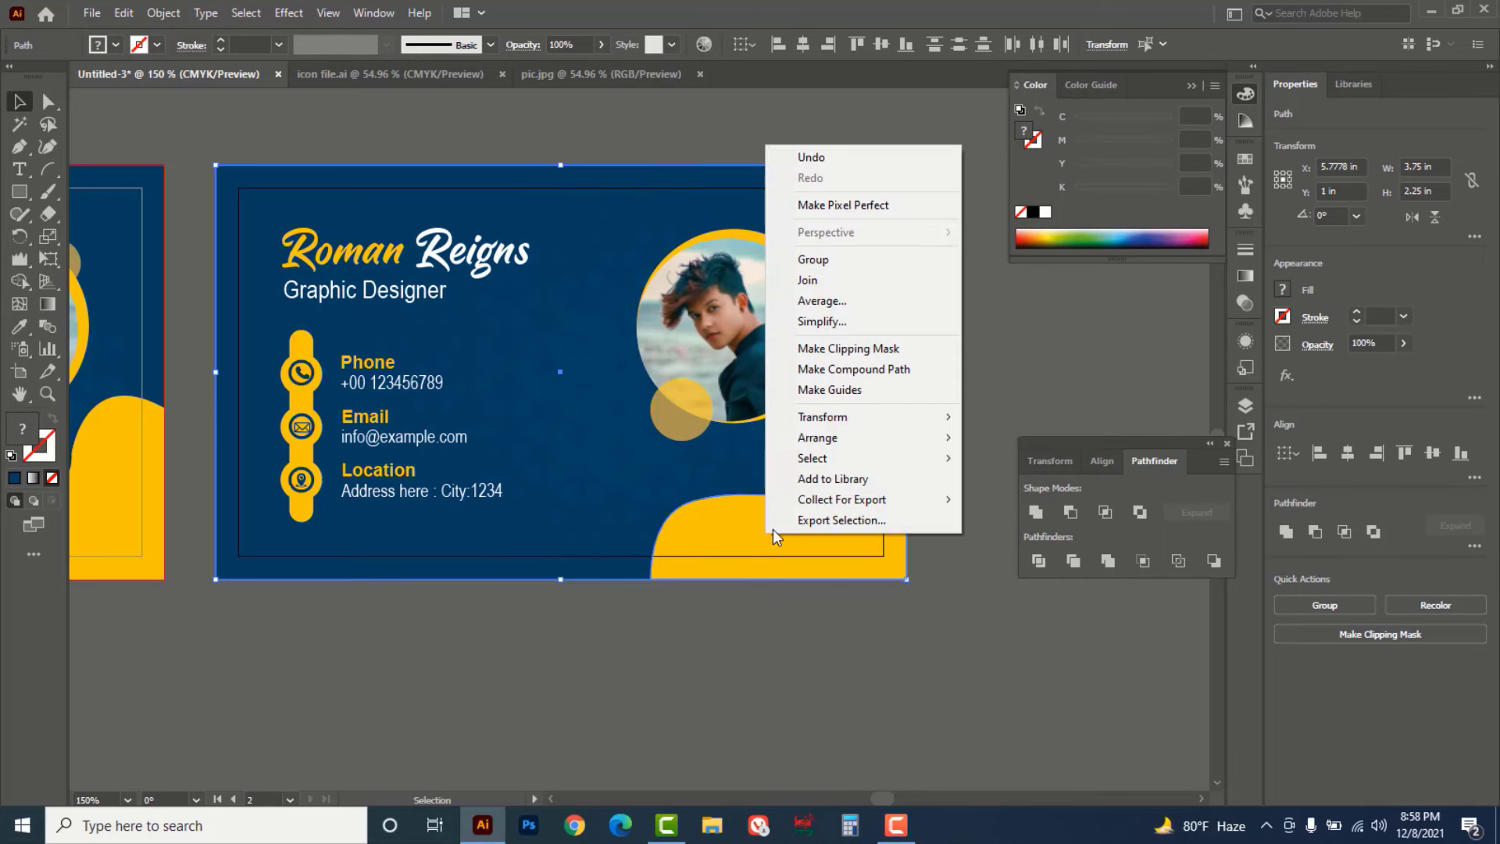
{"action": "mouse_move", "coordinate": [822, 417]}
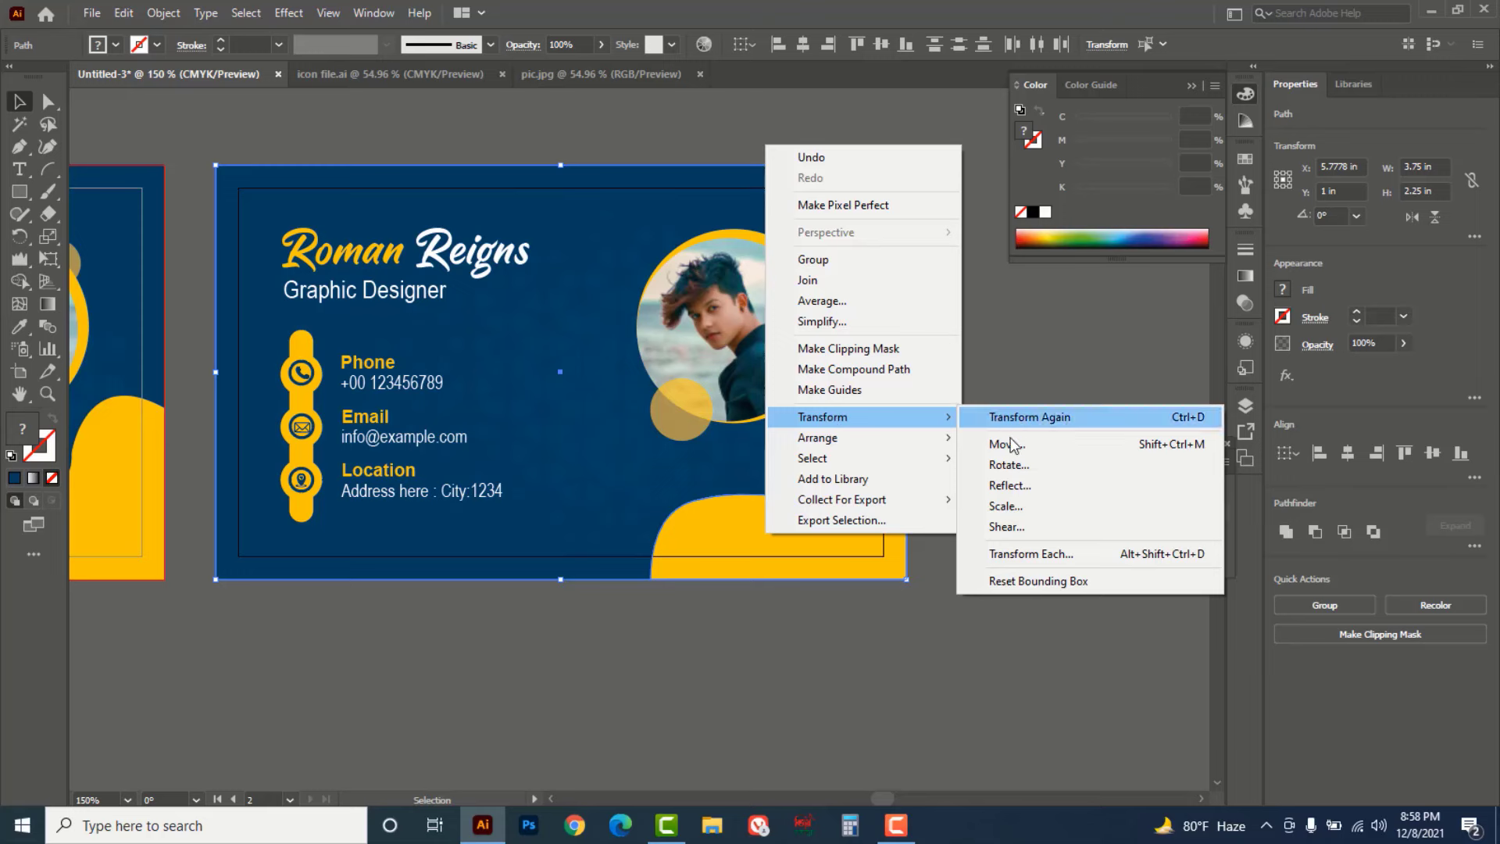
{"action": "left_click", "coordinate": [1008, 465]}
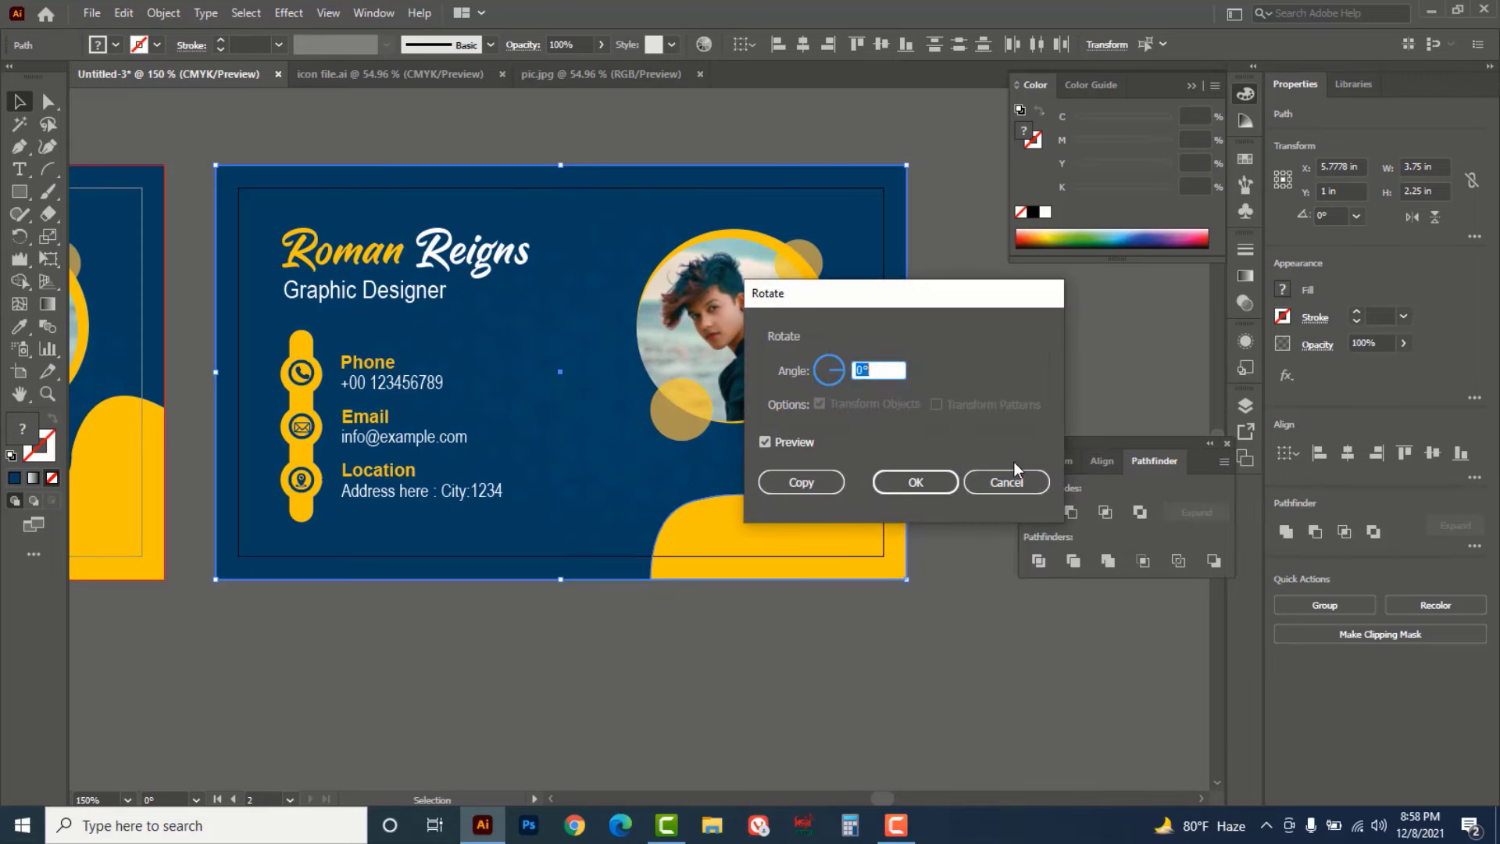
{"action": "type", "text": "18"}
{"action": "type", "text": "0"}
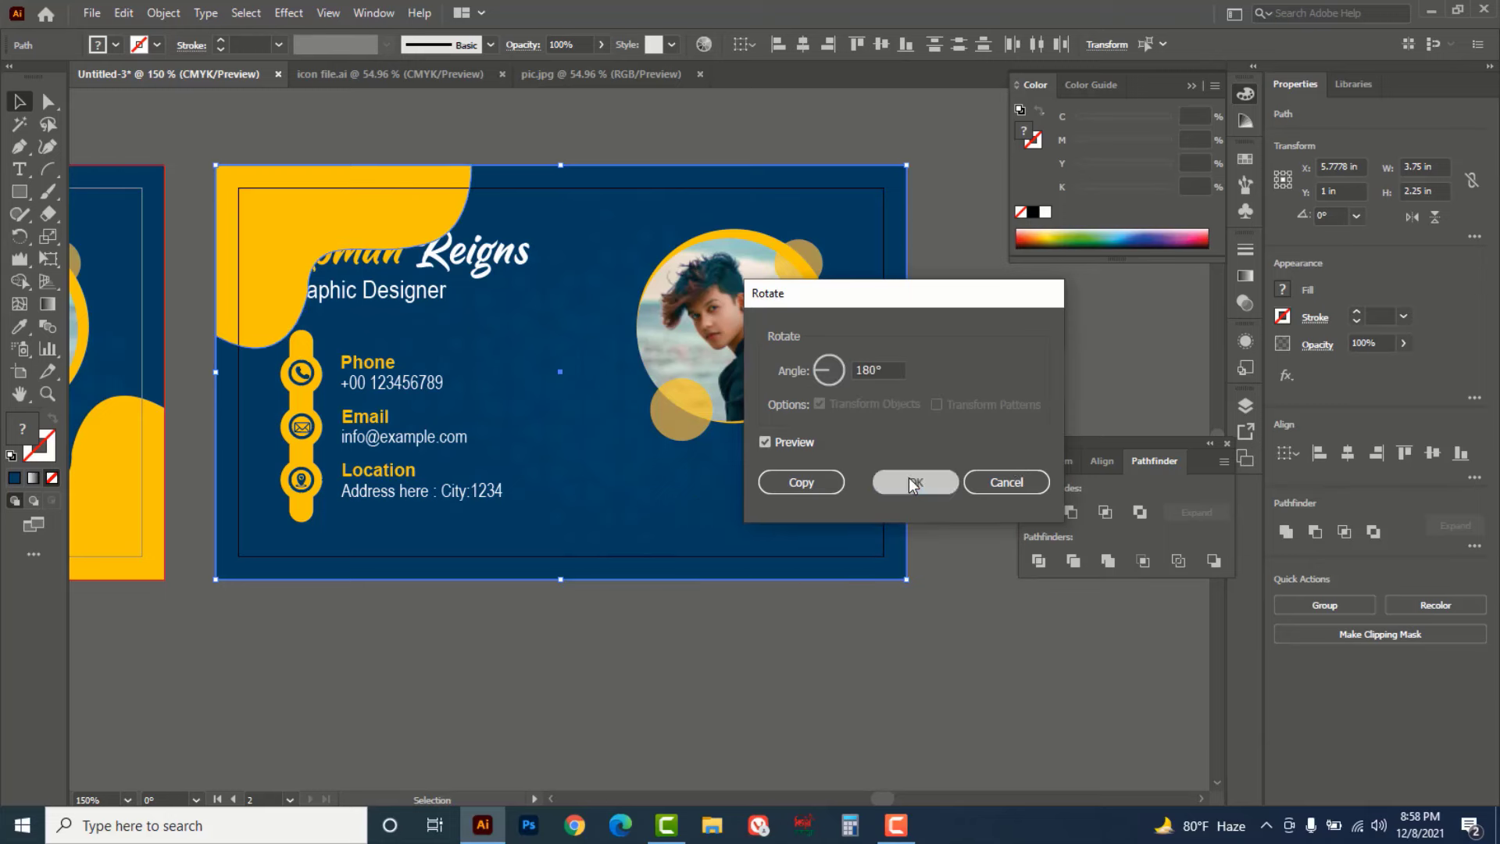
{"action": "left_click", "coordinate": [910, 483]}
{"action": "left_click", "coordinate": [805, 582]}
- Delete the Location text, remaining contact text, contact icons and yellow pill from the back card
{"action": "left_click", "coordinate": [385, 498]}
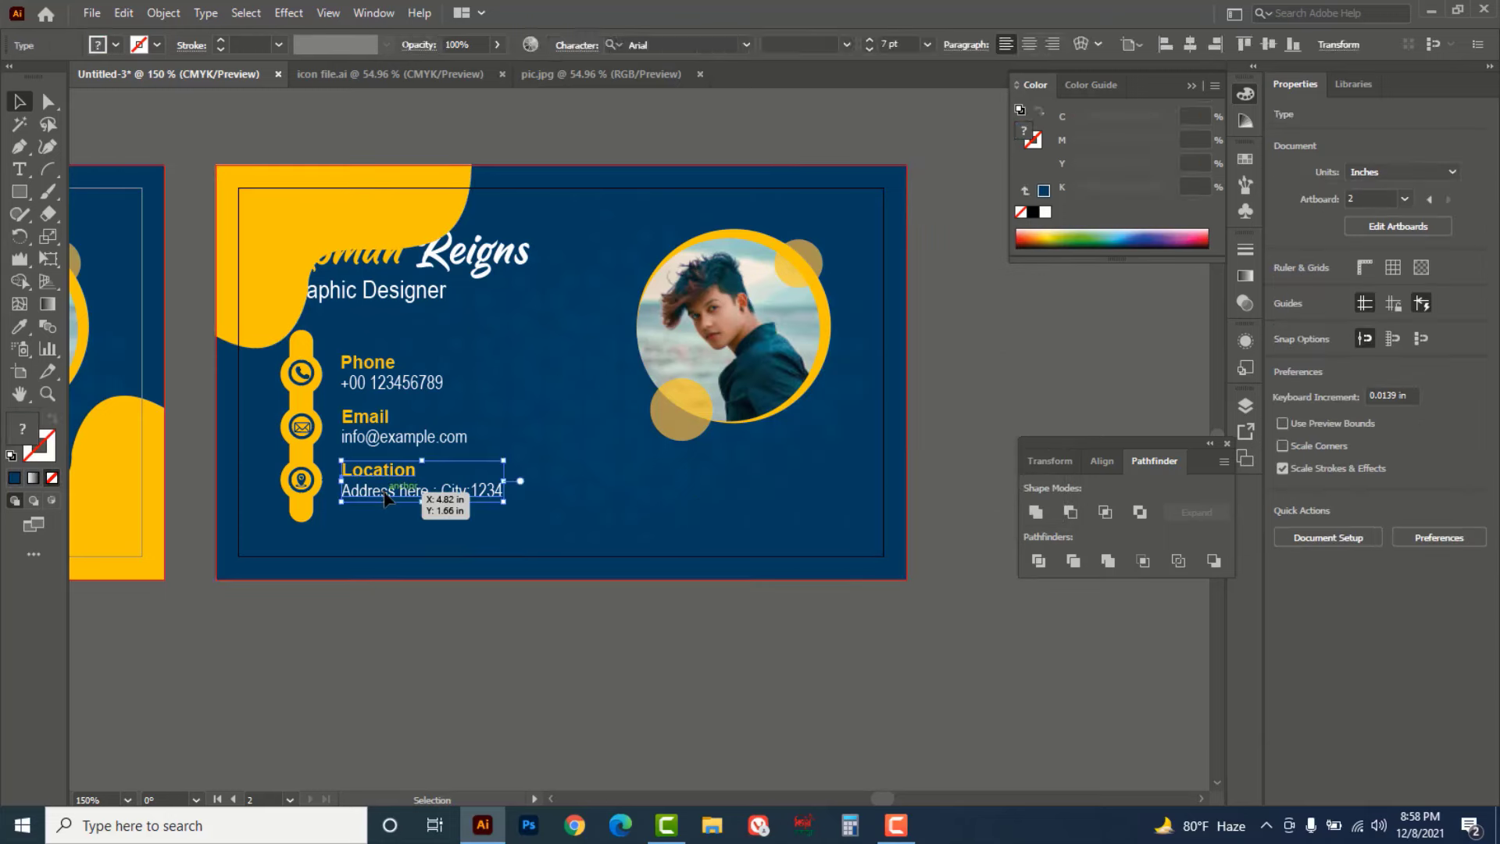
{"action": "key", "text": "Delete"}
{"action": "key", "text": "Delete"}
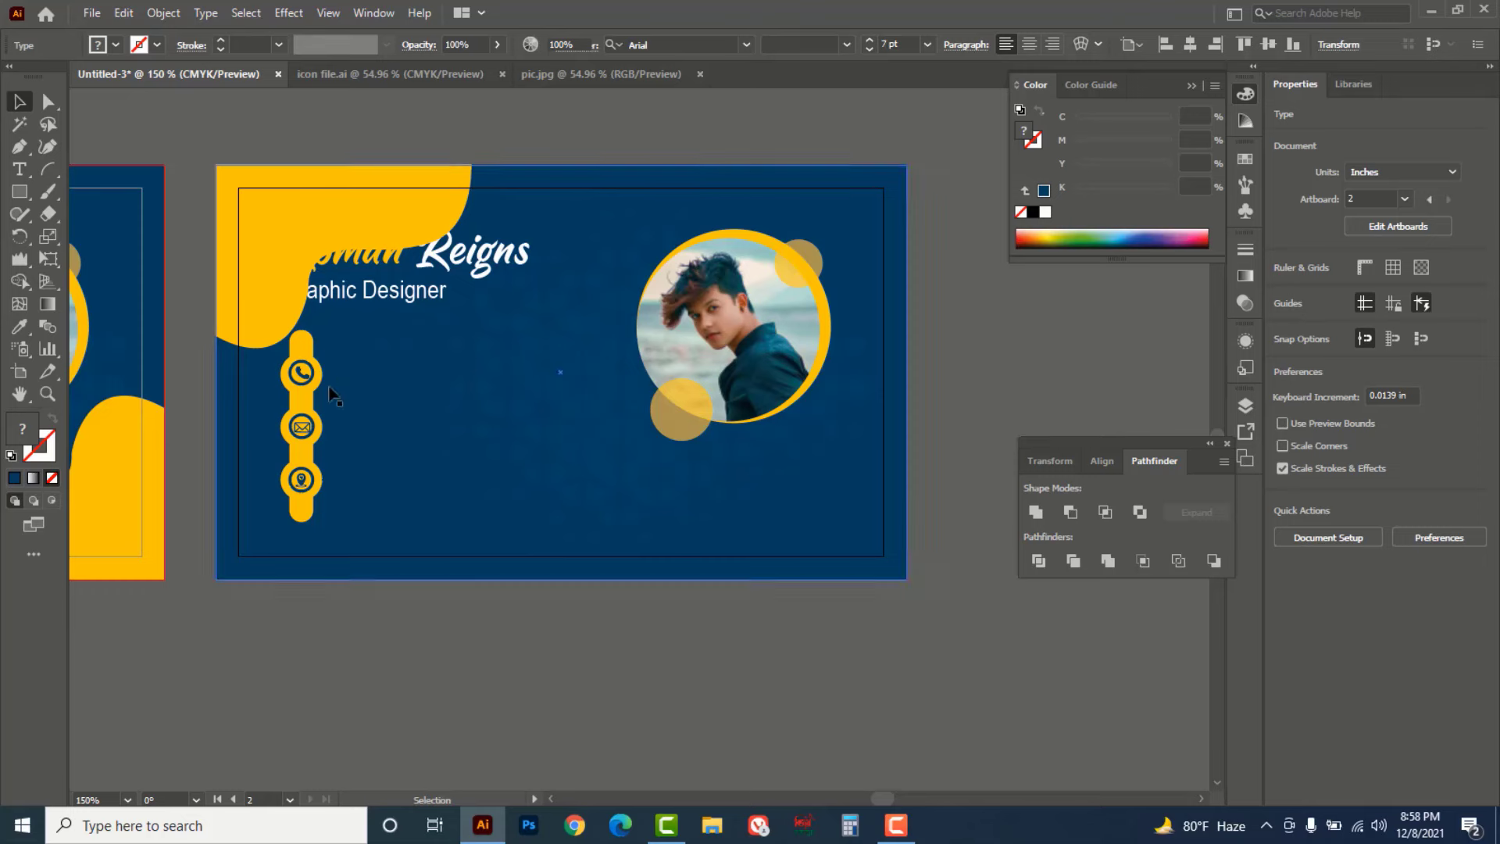
{"action": "left_click", "coordinate": [301, 372]}
{"action": "left_click", "coordinate": [301, 426], "text": "shift"}
{"action": "left_click", "coordinate": [304, 471], "text": "shift"}
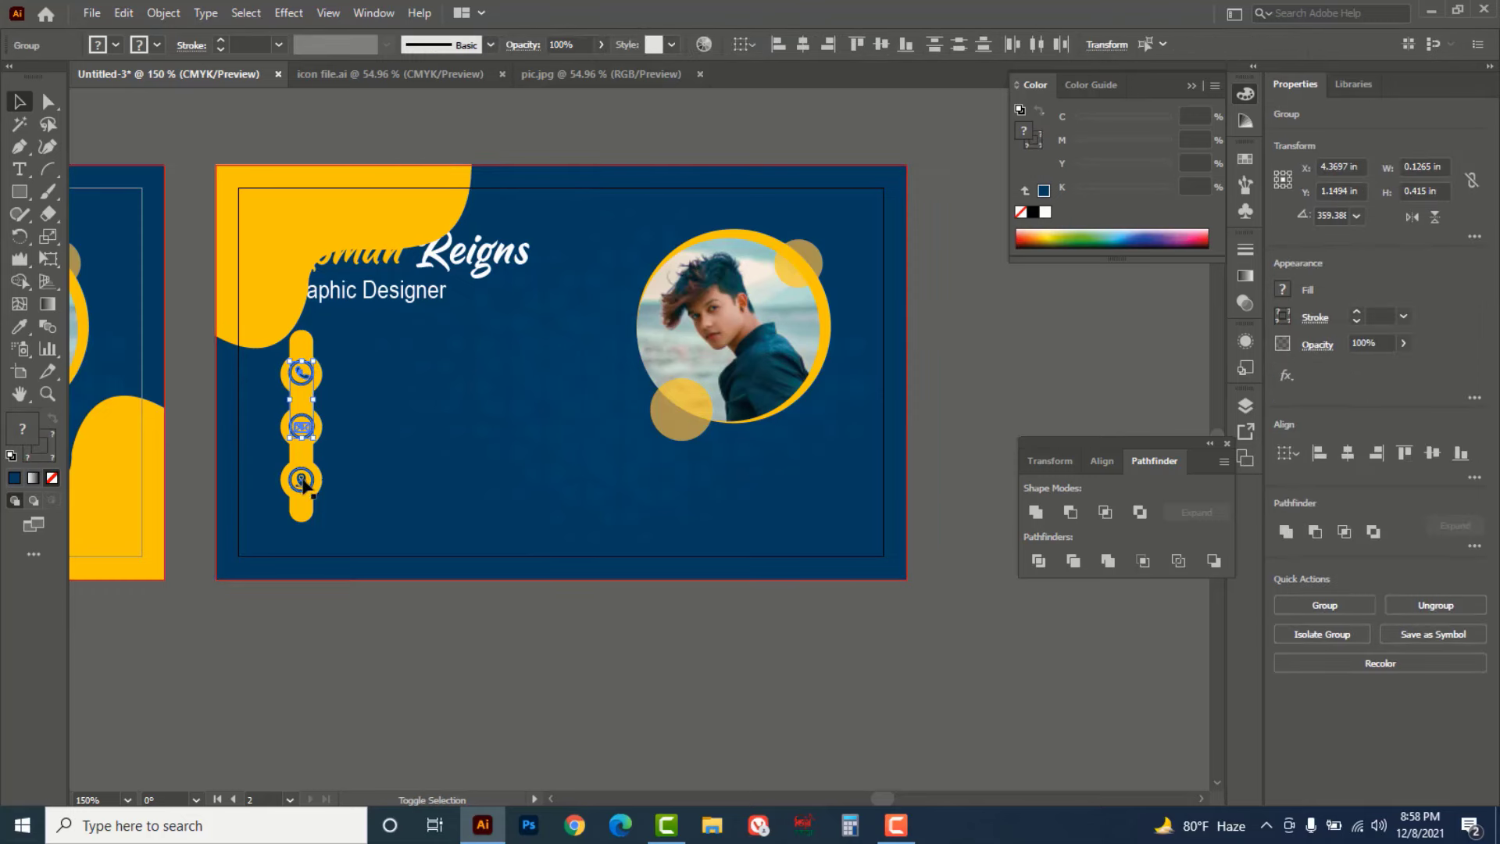
{"action": "left_click", "coordinate": [305, 509], "text": "shift"}
{"action": "key", "text": "Delete"}
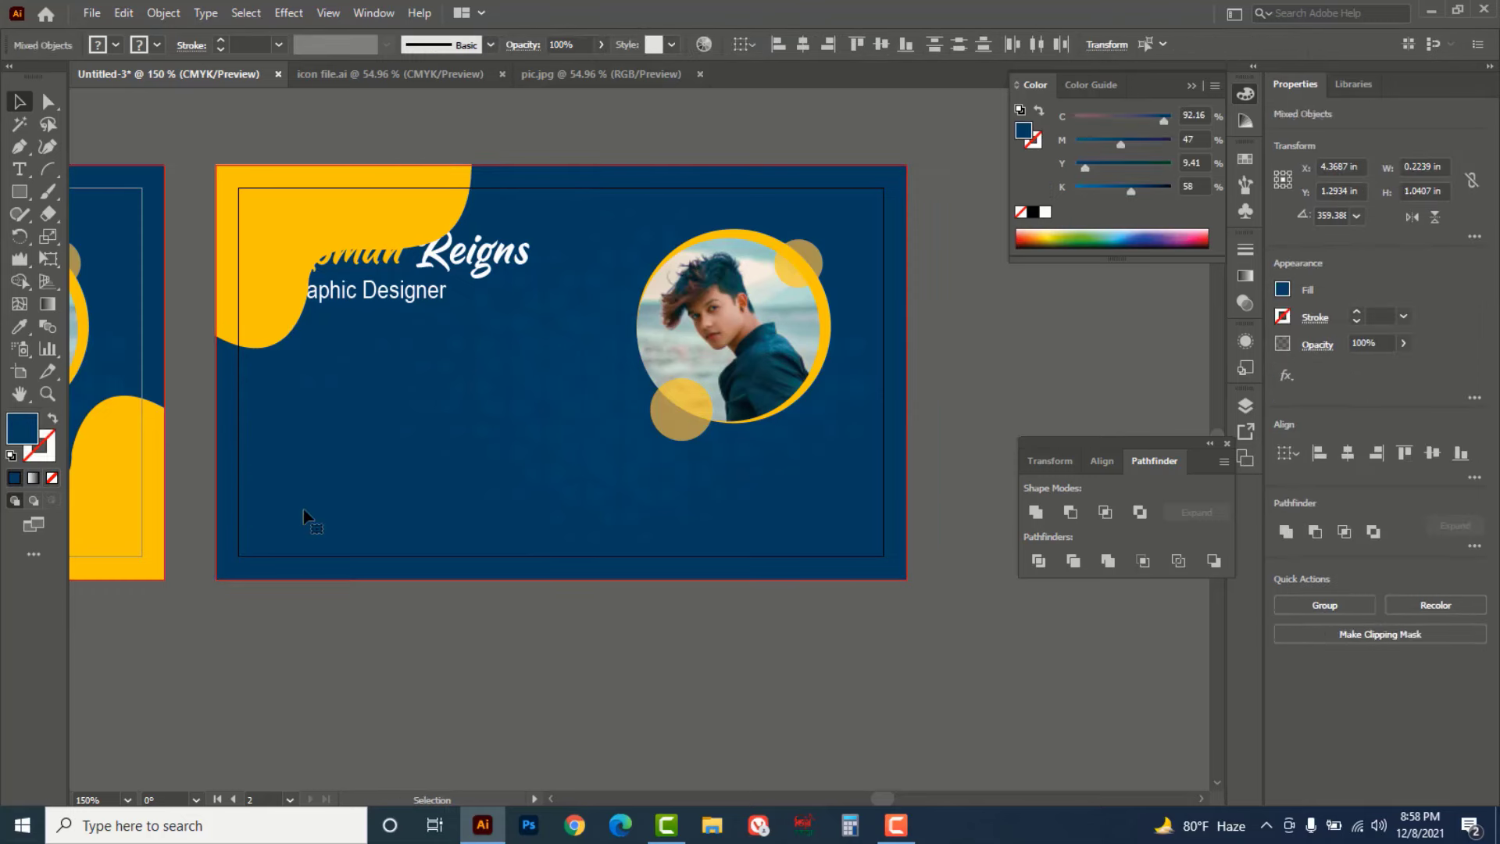
- Move the photo circle with its yellow circles and rings down and to the left
{"action": "left_click", "coordinate": [682, 415]}
{"action": "left_click", "coordinate": [711, 336], "text": "shift"}
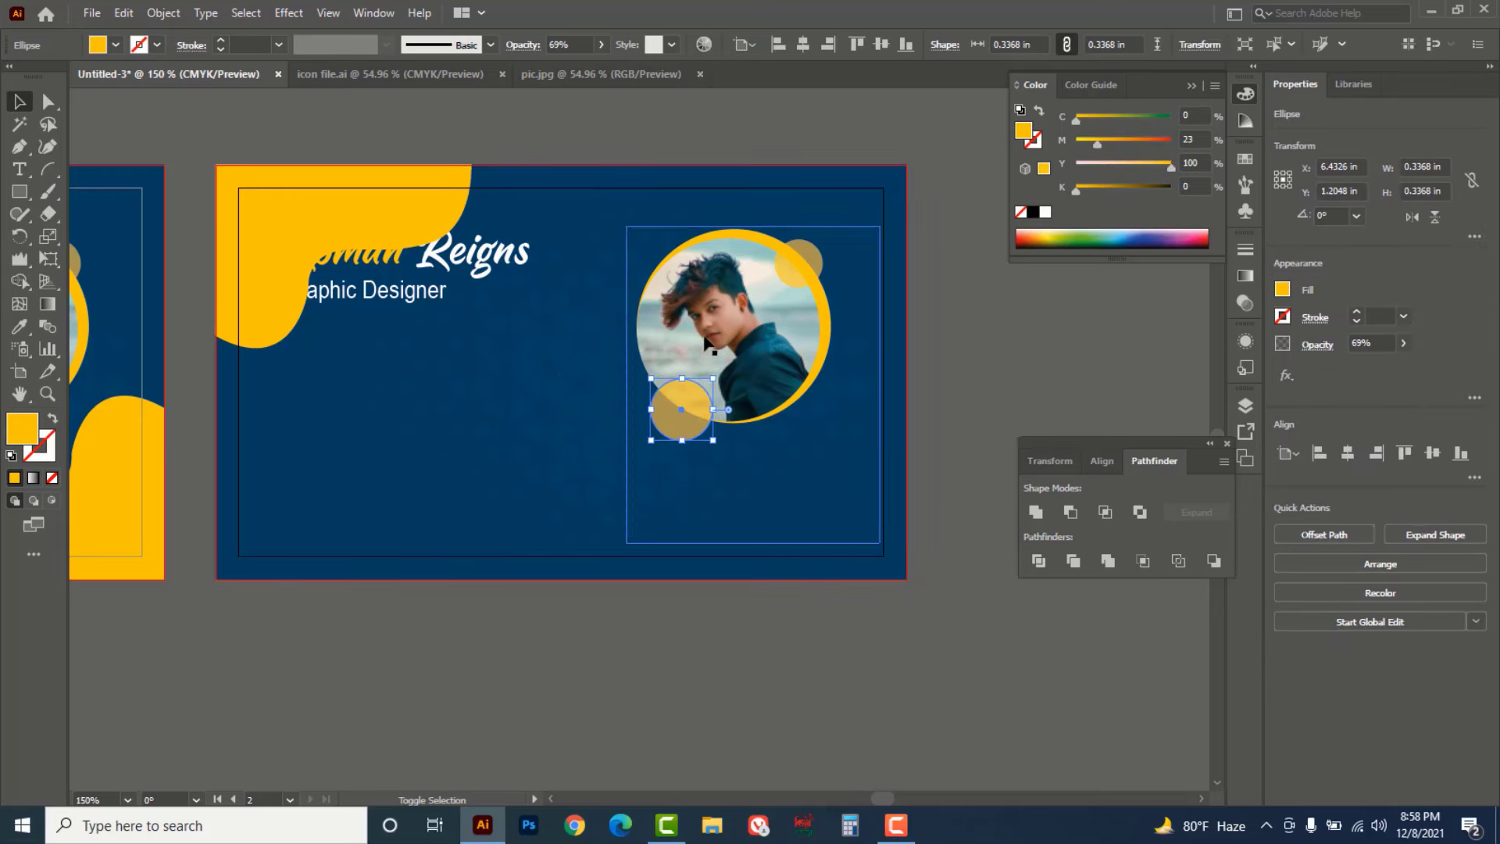
{"action": "left_click", "coordinate": [779, 256], "text": "shift"}
{"action": "left_click", "coordinate": [770, 248], "text": "shift"}
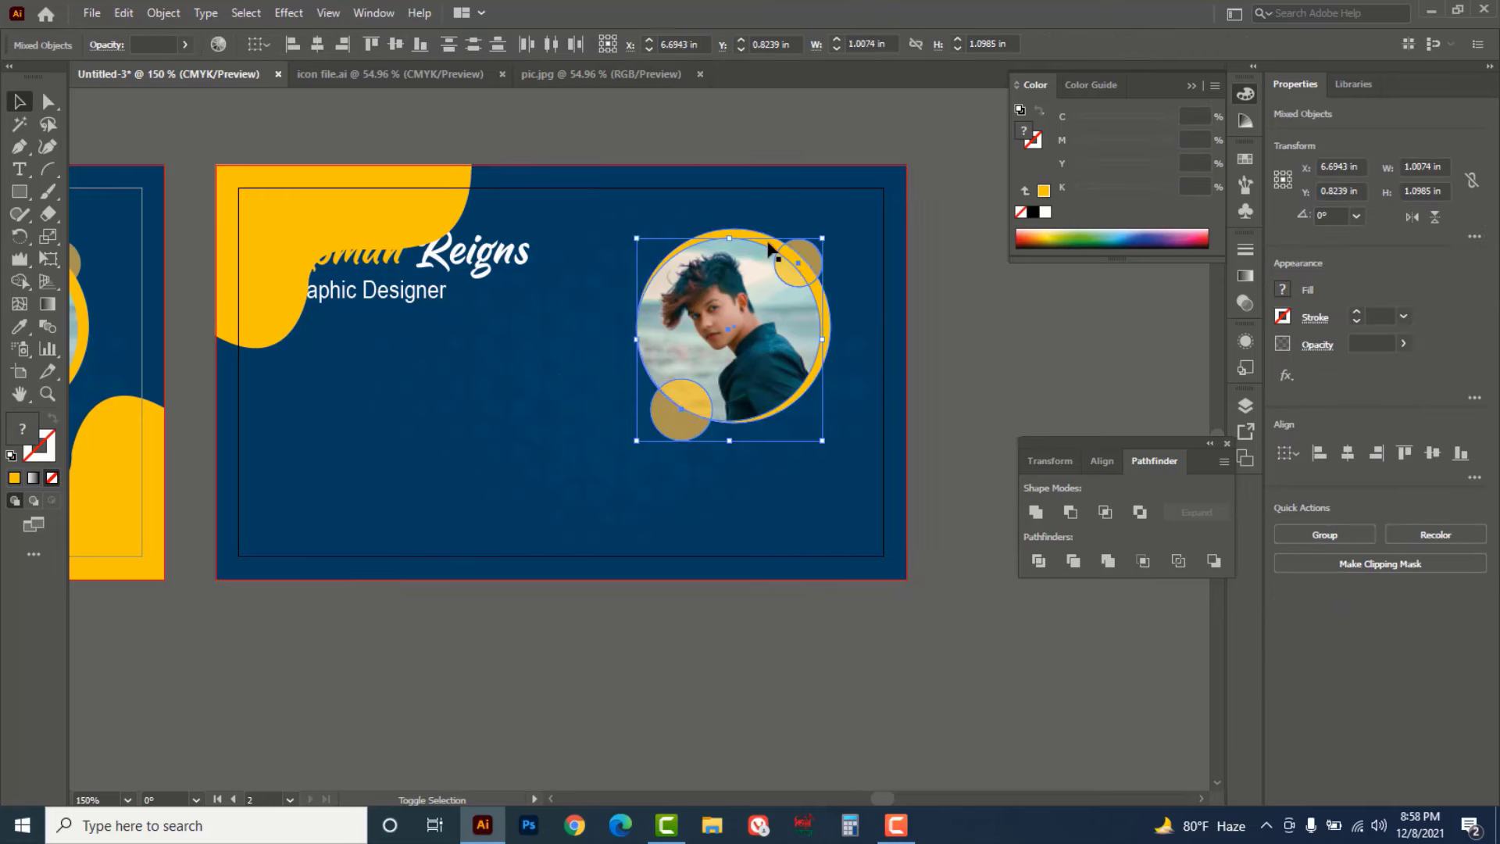
{"action": "left_click", "coordinate": [769, 248], "text": "shift"}
{"action": "left_click_drag", "start_coordinate": [753, 311], "coordinate": [395, 395]}
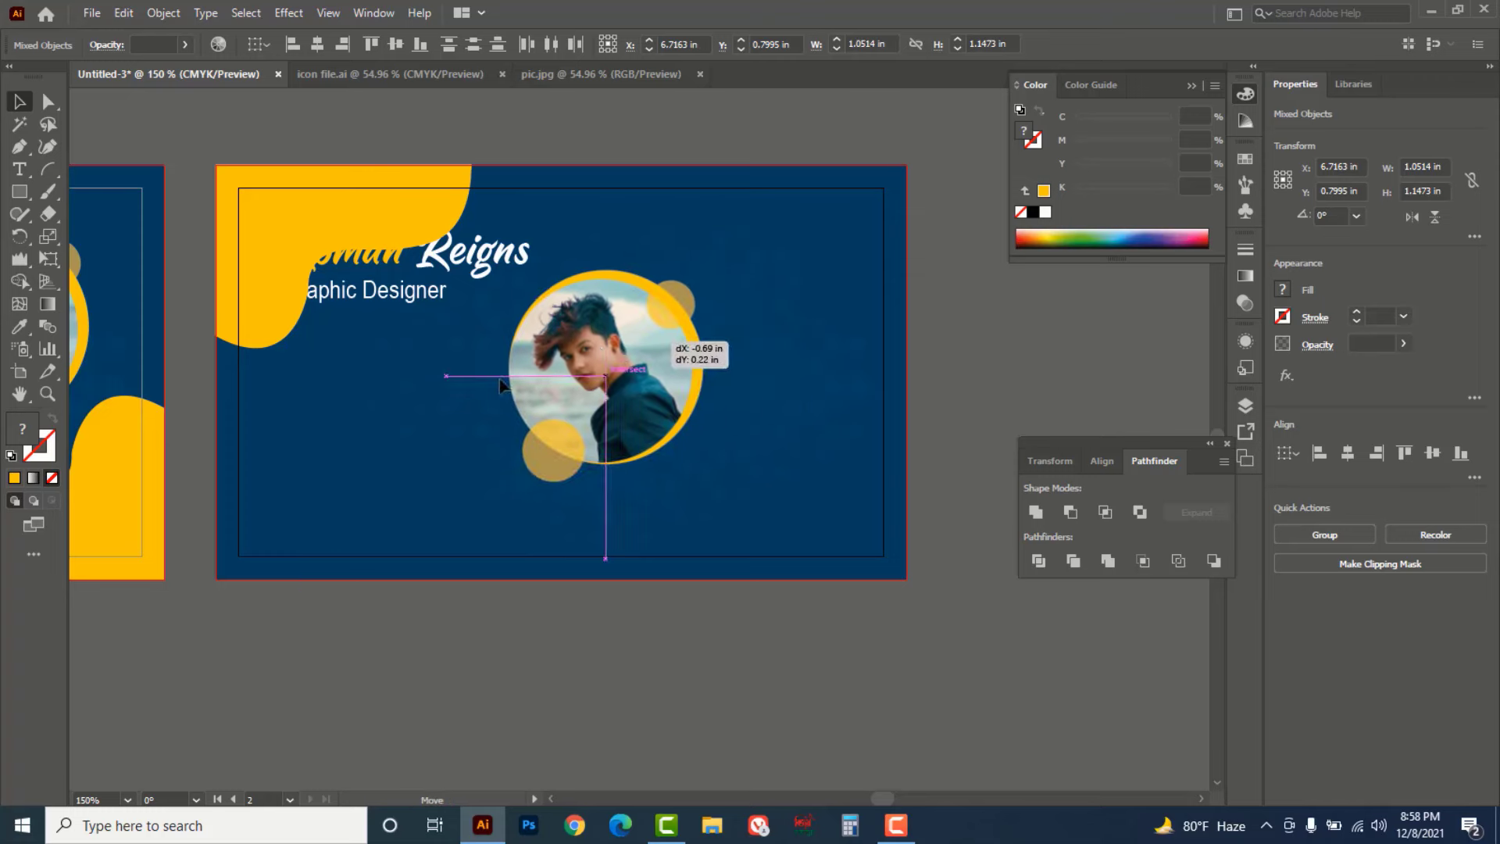
{"action": "left_click", "coordinate": [618, 700]}
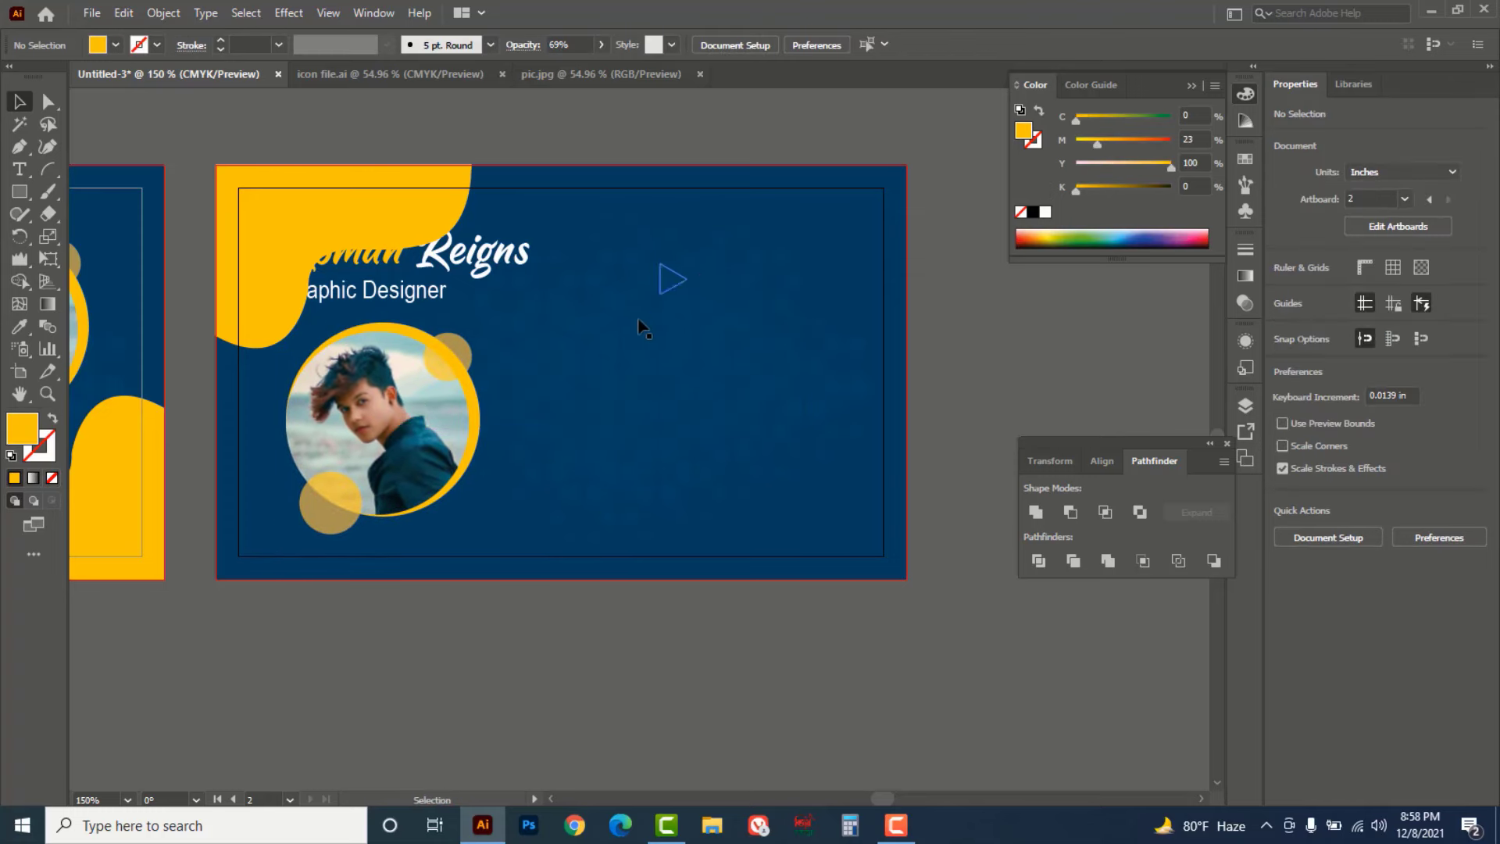
- Paste the red diamond icon from icon file.ai onto the back card's upper right, name heading beneath it
{"action": "left_click", "coordinate": [408, 73]}
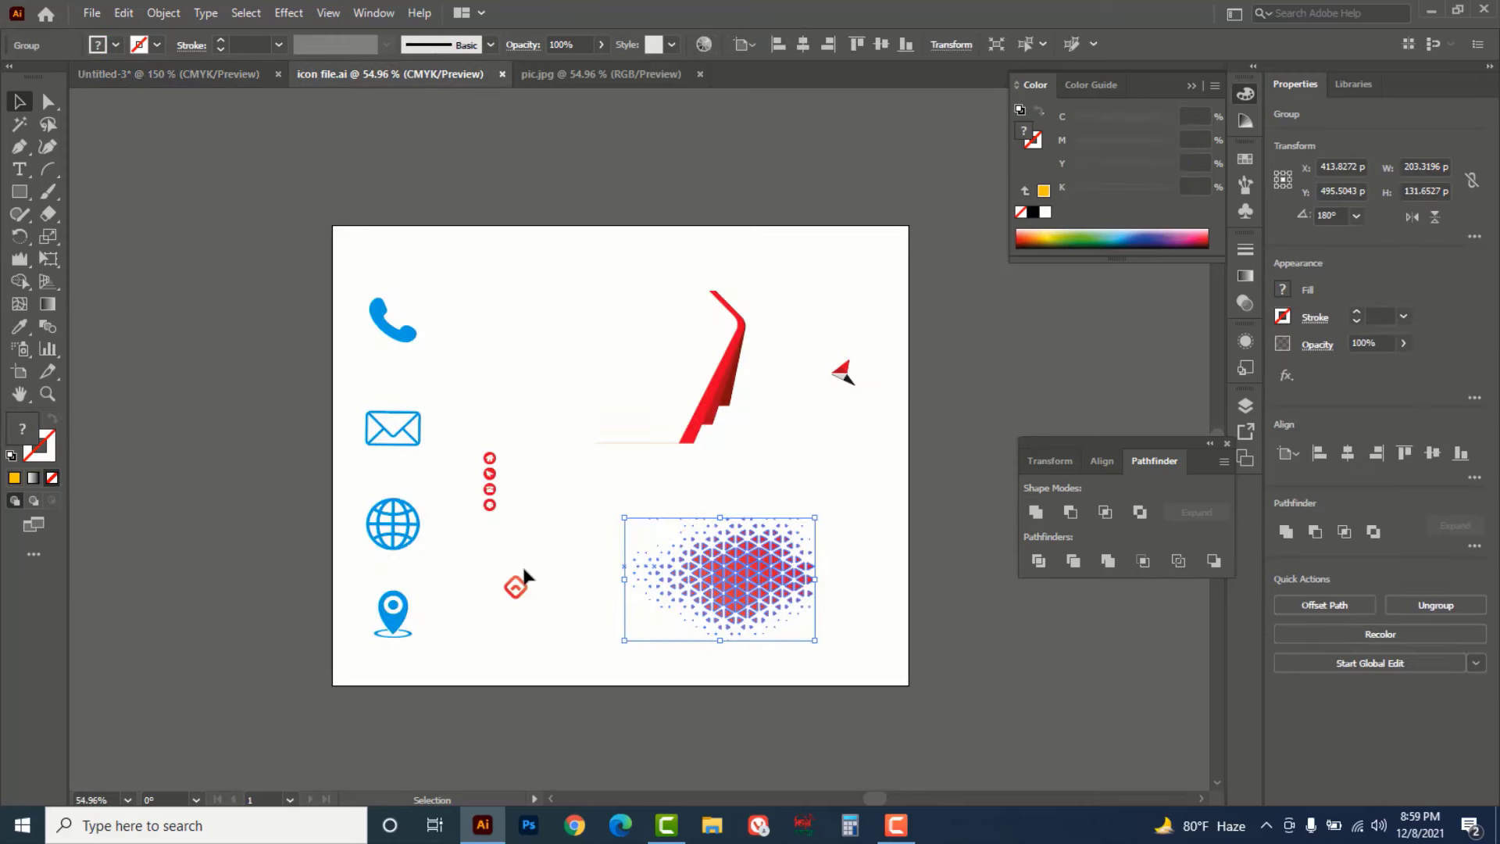
{"action": "left_click", "coordinate": [515, 587]}
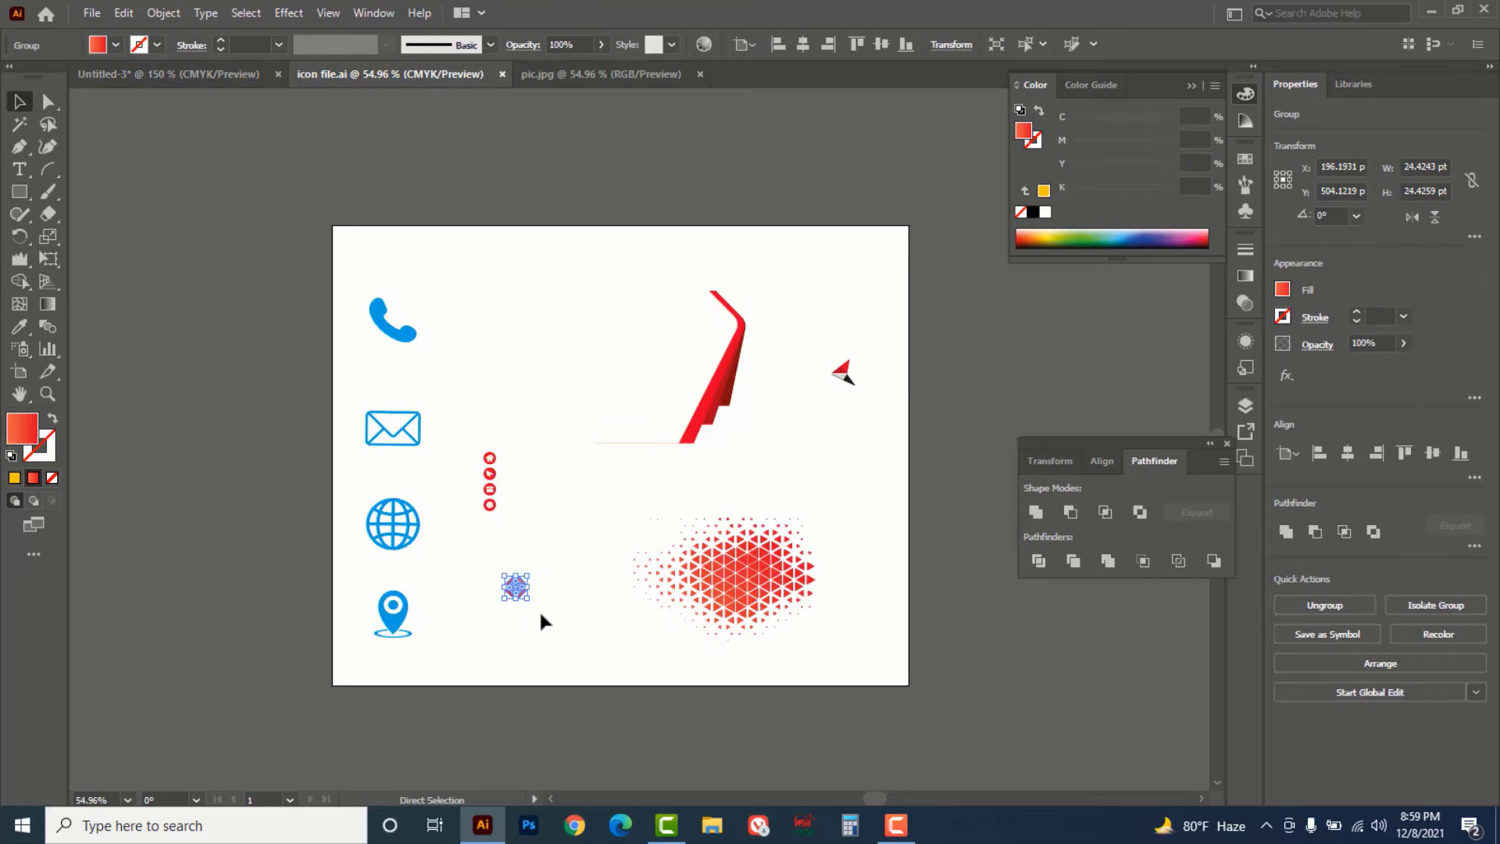
{"action": "key", "text": "v"}
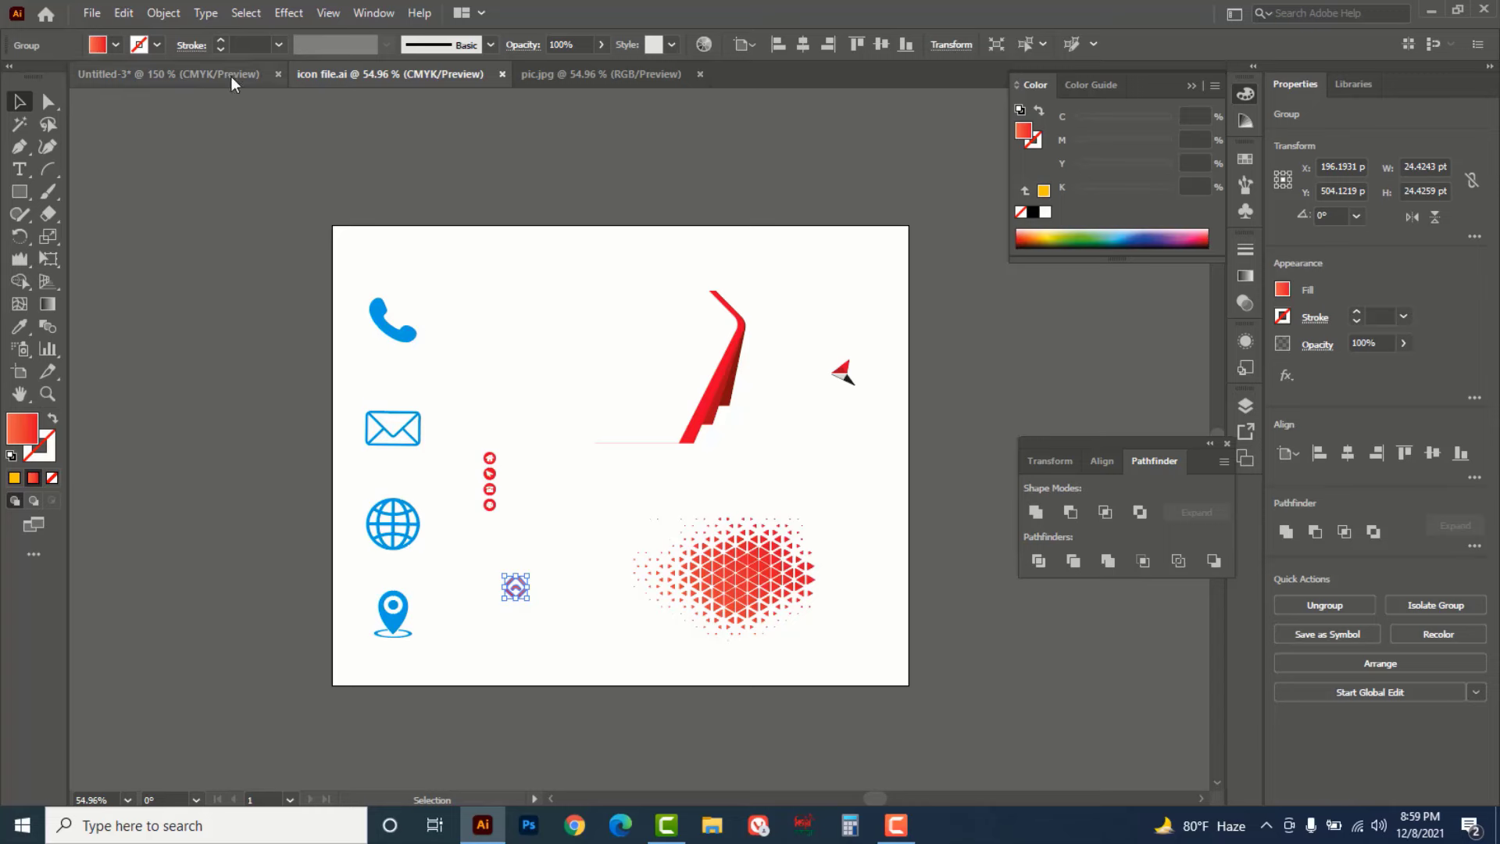
{"action": "left_click", "coordinate": [231, 76]}
{"action": "key", "text": "ctrl+v"}
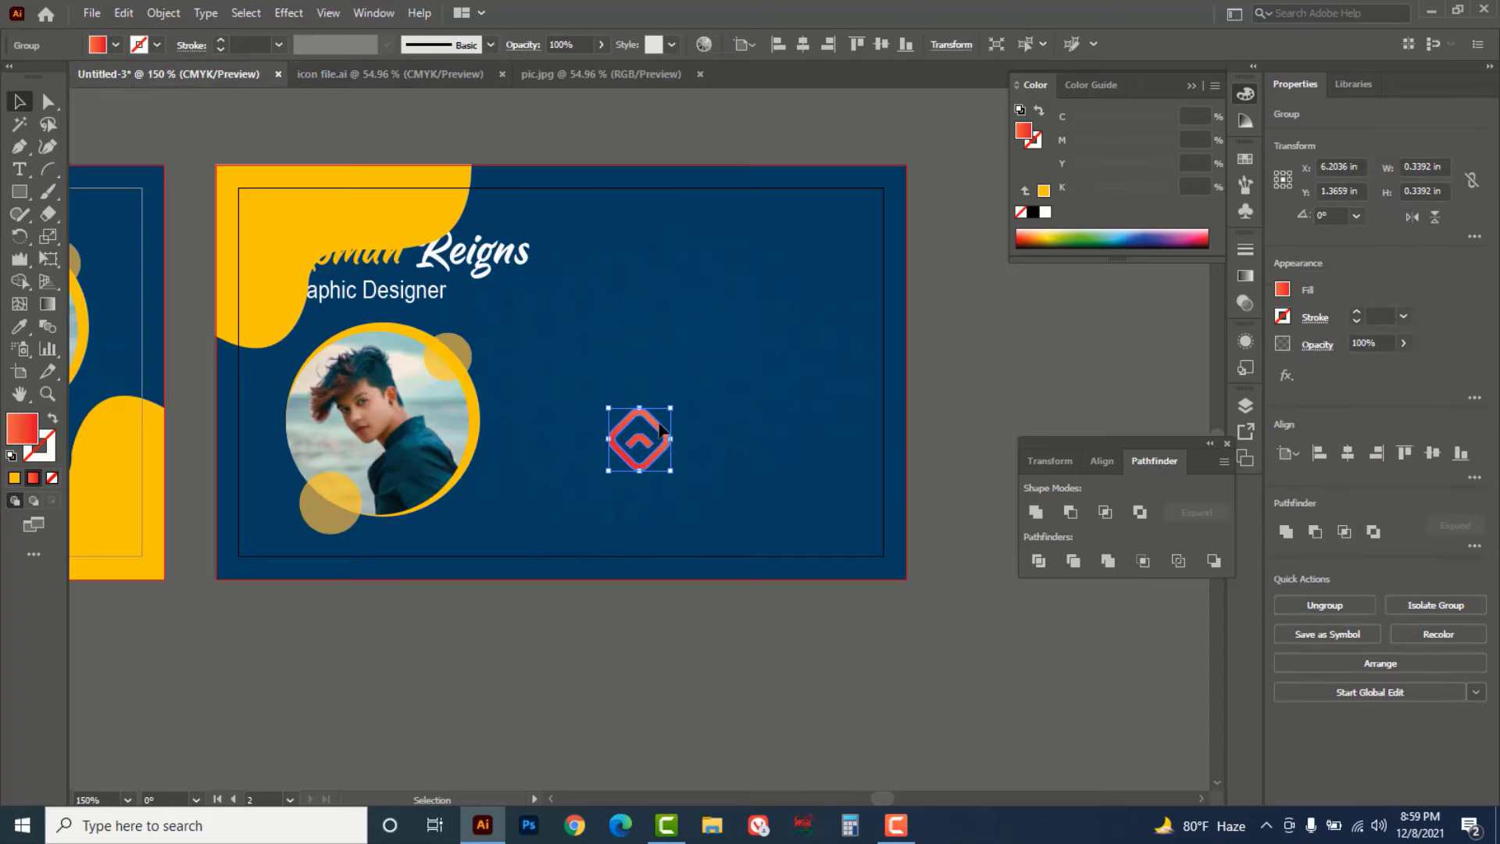
{"action": "mouse_move", "coordinate": [660, 429]}
{"action": "left_mouse_down"}
{"action": "mouse_move", "coordinate": [739, 283]}
{"action": "mouse_move", "coordinate": [779, 331]}
{"action": "left_mouse_up"}
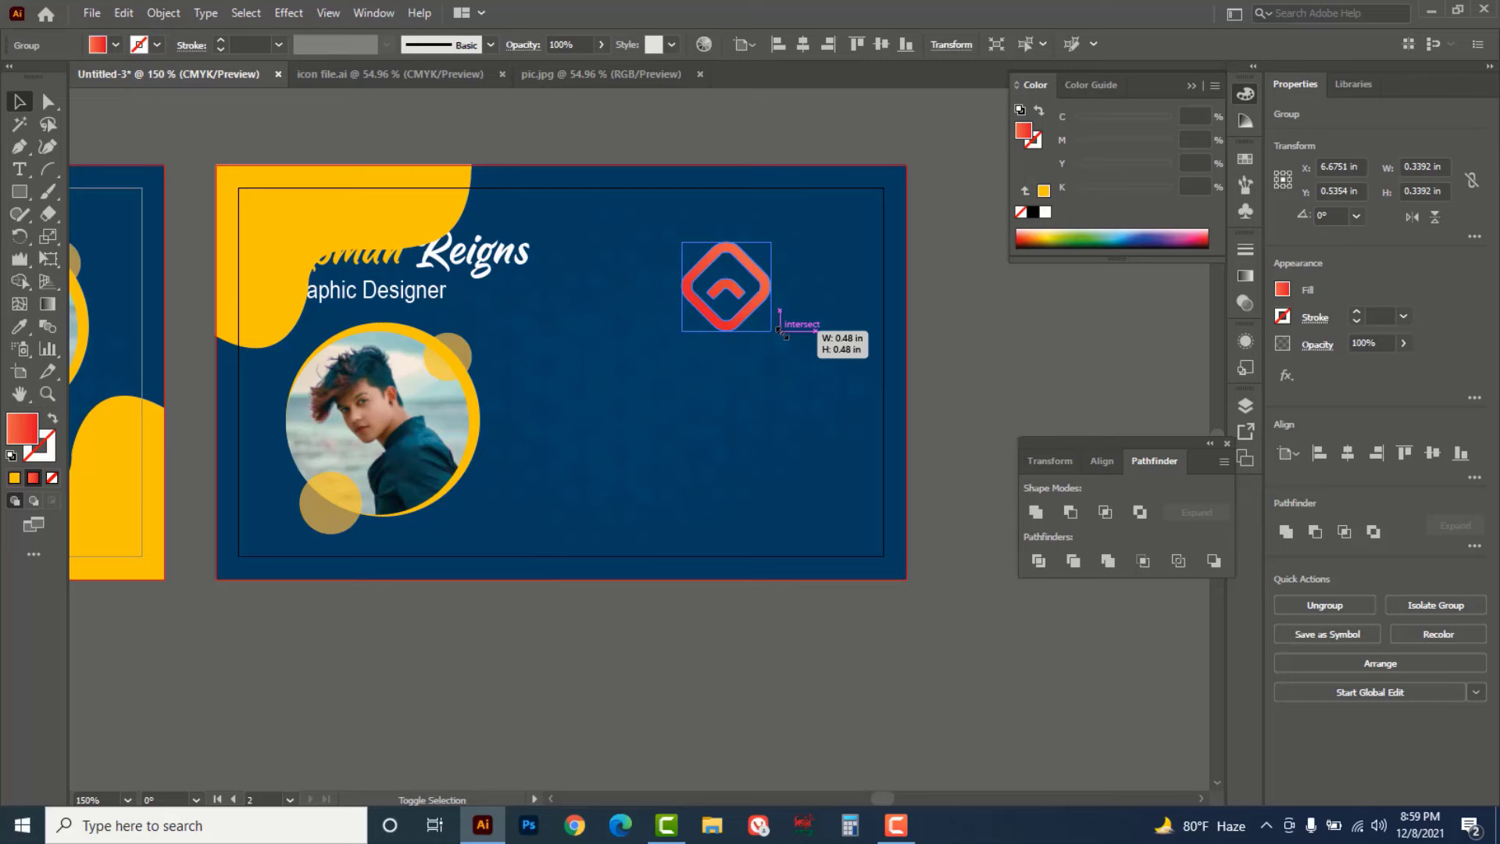
{"action": "mouse_move", "coordinate": [500, 258]}
{"action": "left_mouse_down"}
{"action": "mouse_move", "coordinate": [746, 389]}
{"action": "mouse_move", "coordinate": [762, 373]}
{"action": "left_mouse_up"}
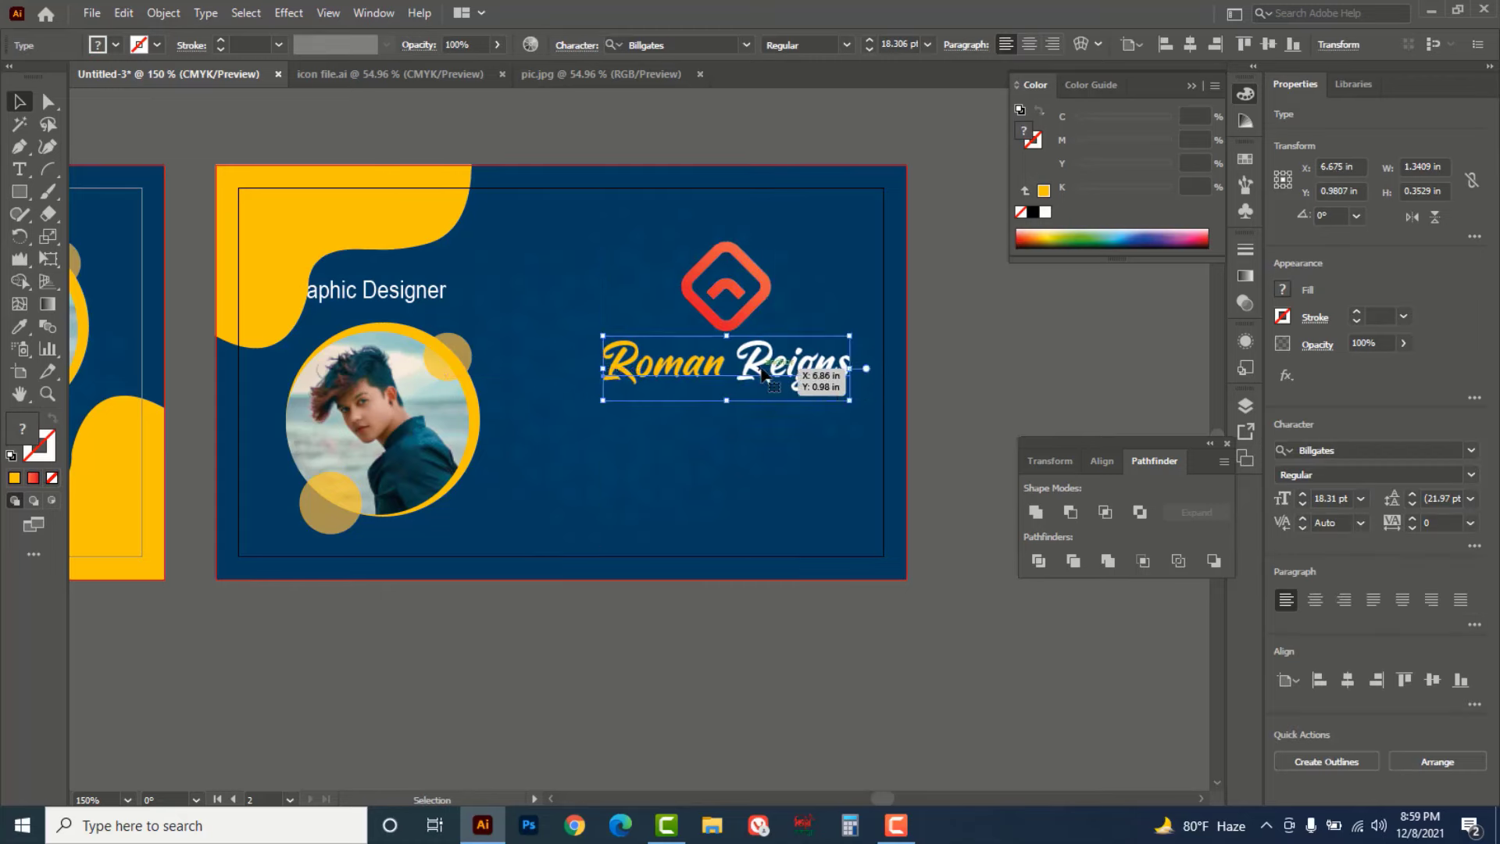
- Retype the name heading as 'Your Logo' in Myriad Pro, with the word Your in white
{"action": "double_click", "coordinate": [762, 373]}
{"action": "key", "text": "ctrl+a"}
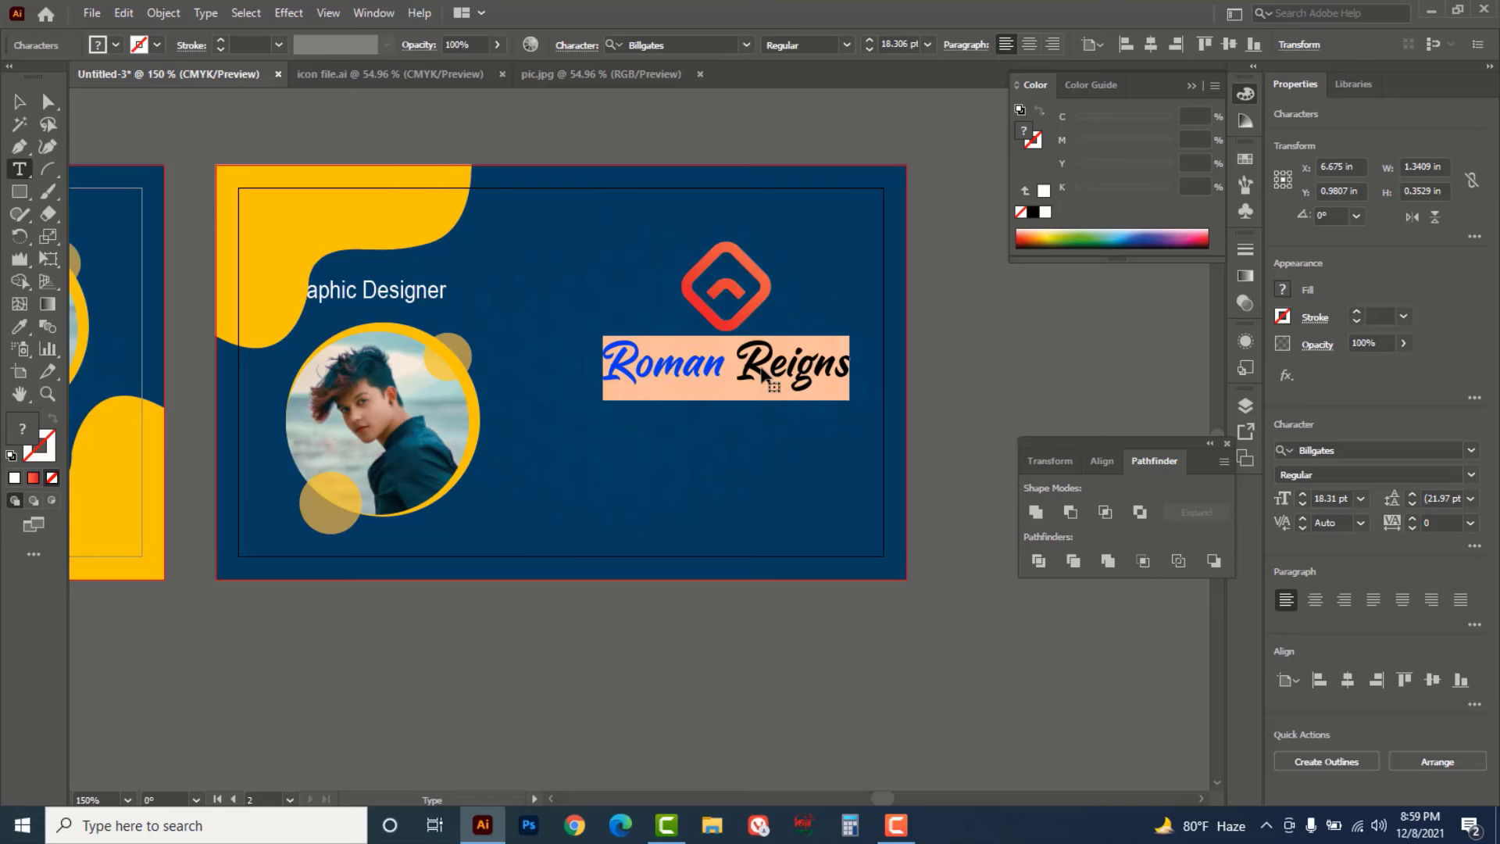
{"action": "type", "text": "Your L"}
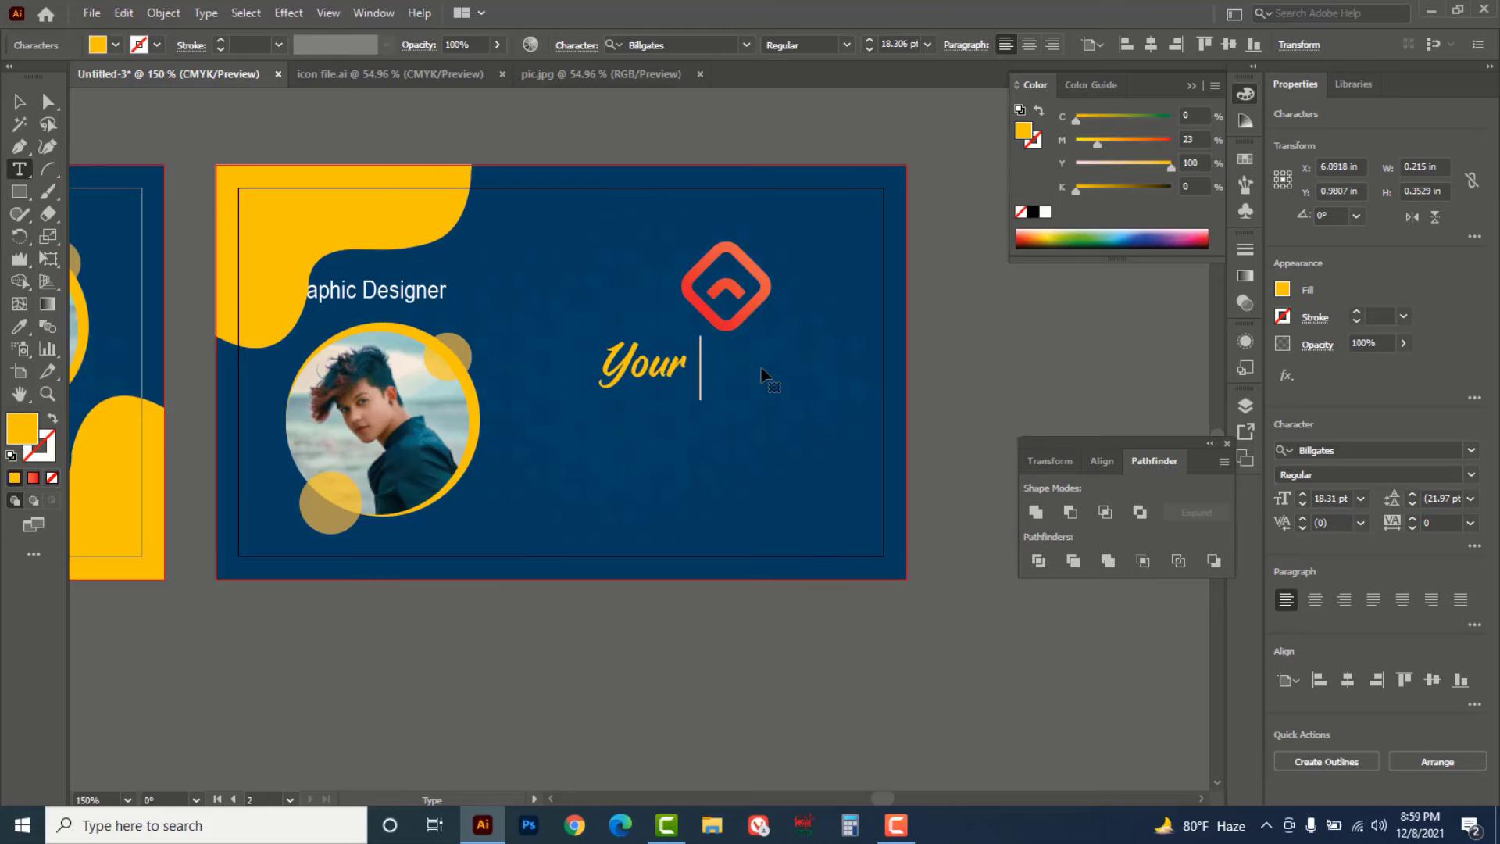
{"action": "type", "text": "ogo"}
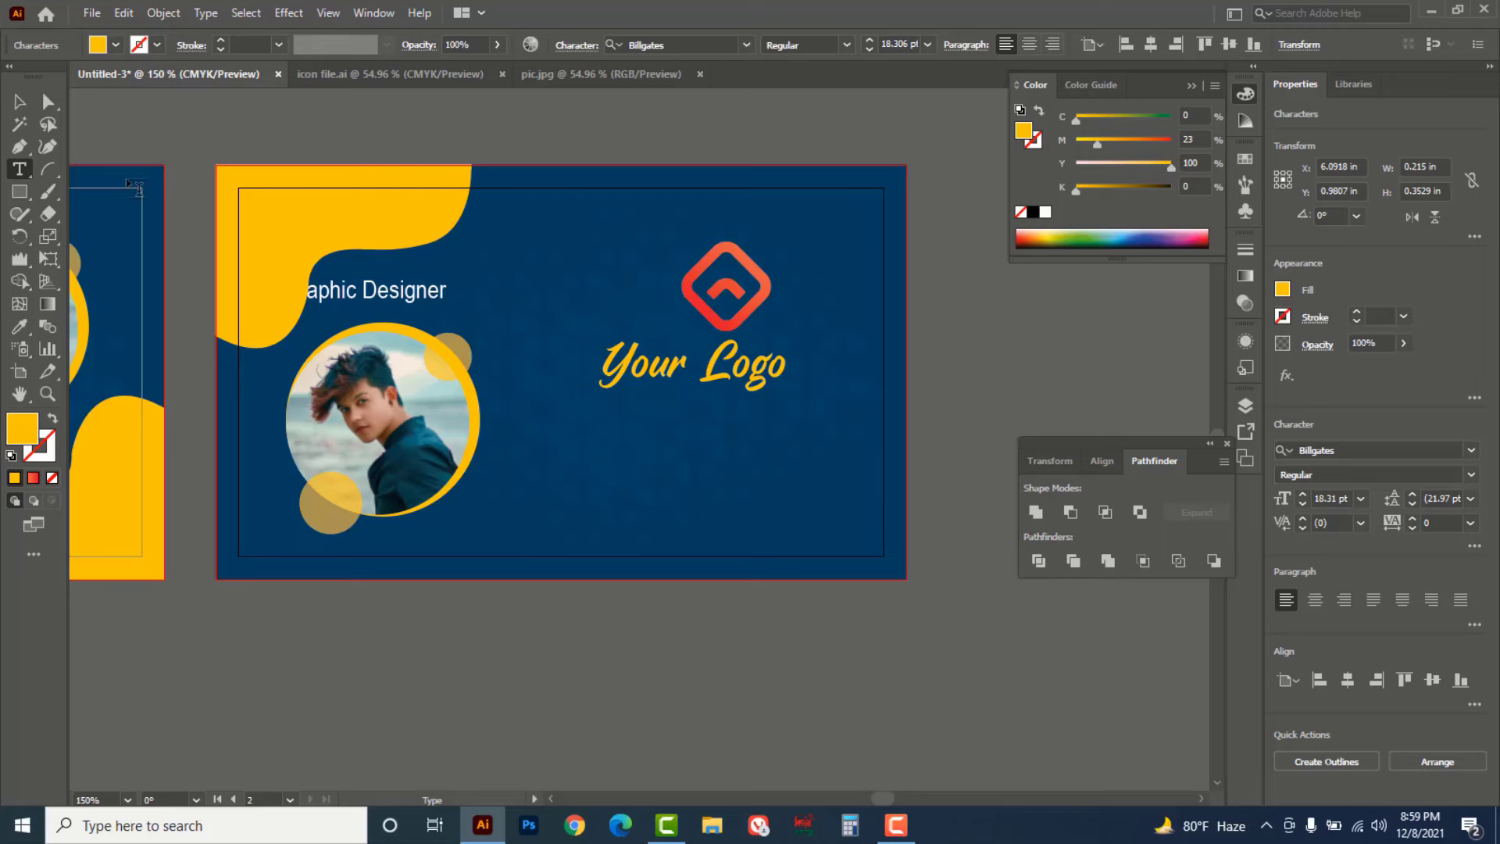
{"action": "left_click", "coordinate": [19, 102]}
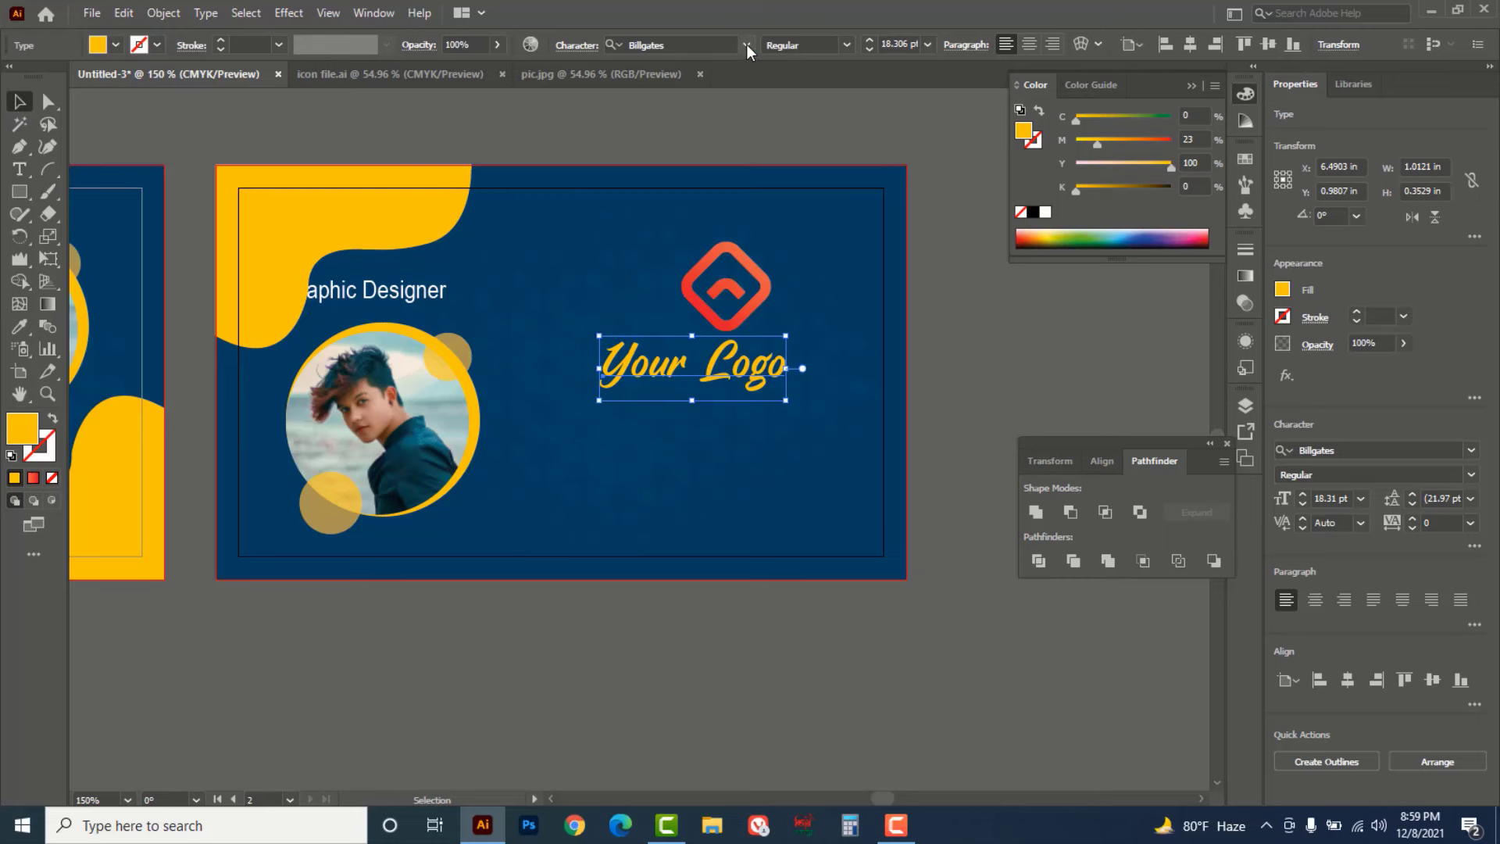
{"action": "left_click", "coordinate": [747, 44]}
{"action": "left_click", "coordinate": [664, 166]}
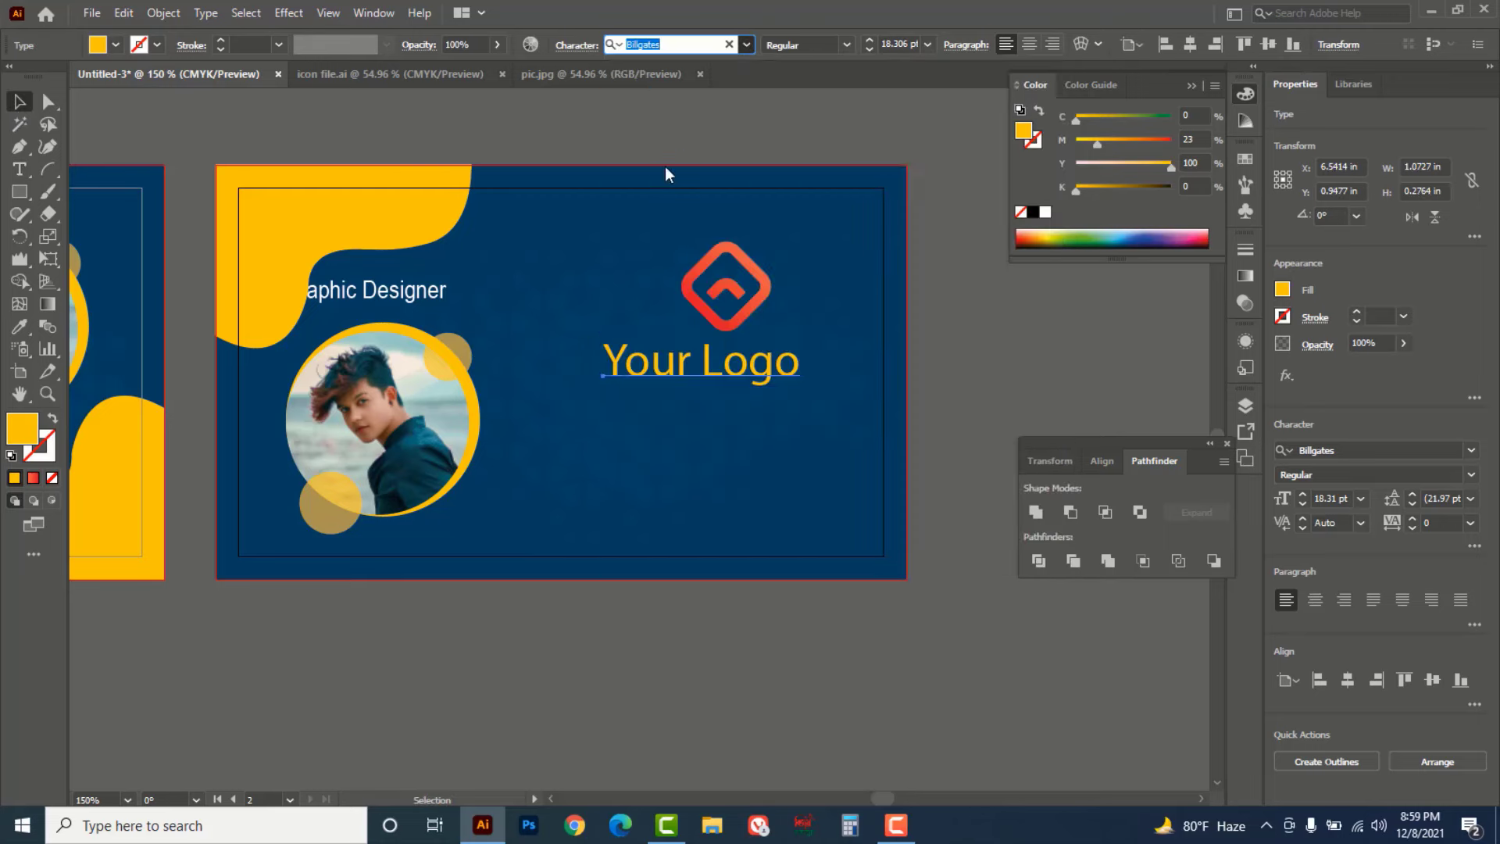
{"action": "mouse_move", "coordinate": [727, 363]}
{"action": "left_mouse_down"}
{"action": "mouse_move", "coordinate": [745, 366]}
{"action": "mouse_move", "coordinate": [610, 368]}
{"action": "left_mouse_up"}
{"action": "left_click", "coordinate": [20, 169]}
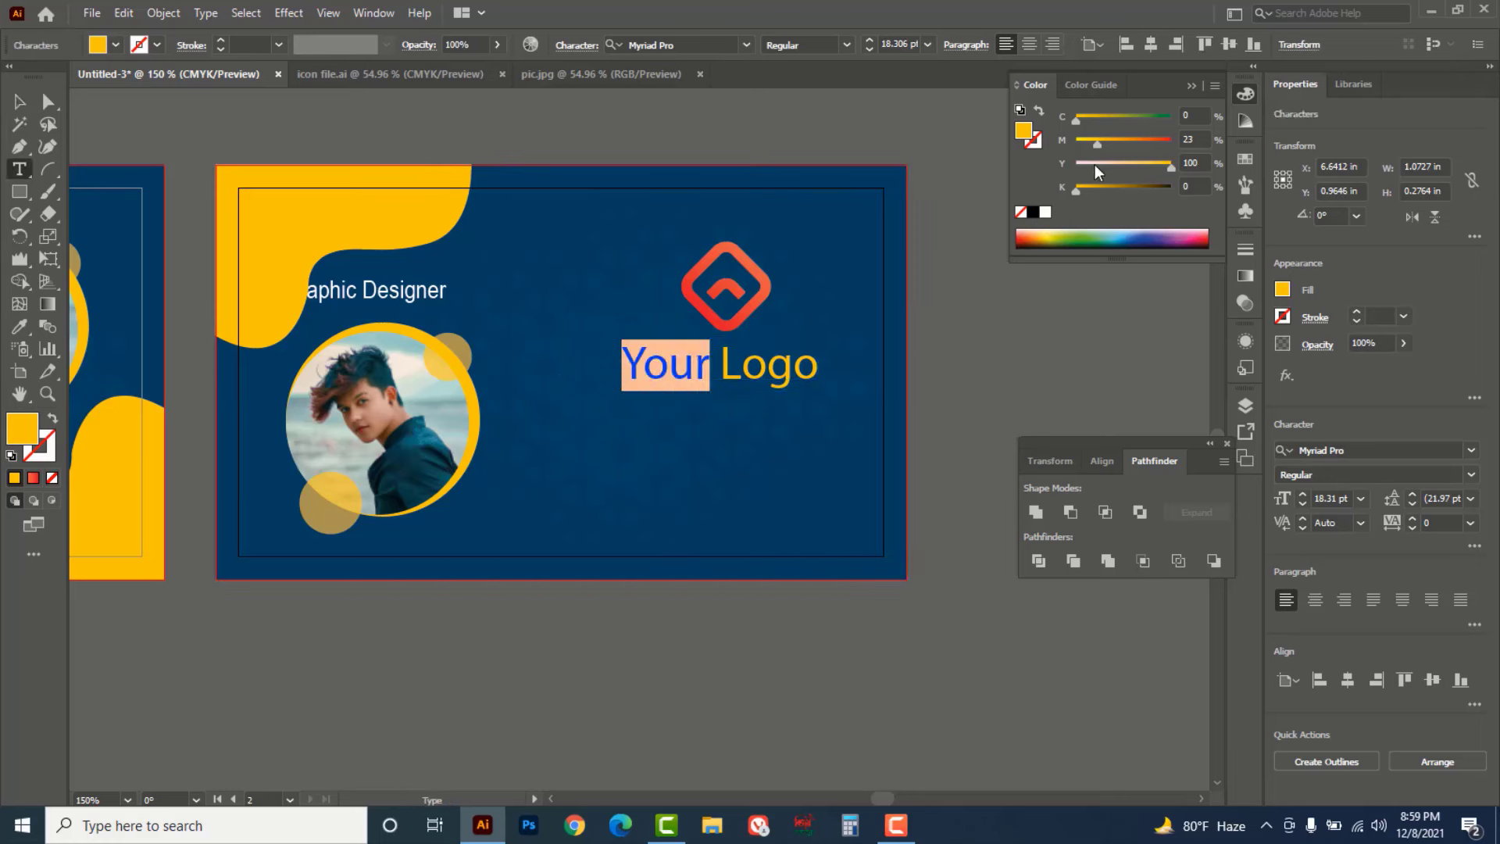
{"action": "left_click", "coordinate": [1046, 212]}
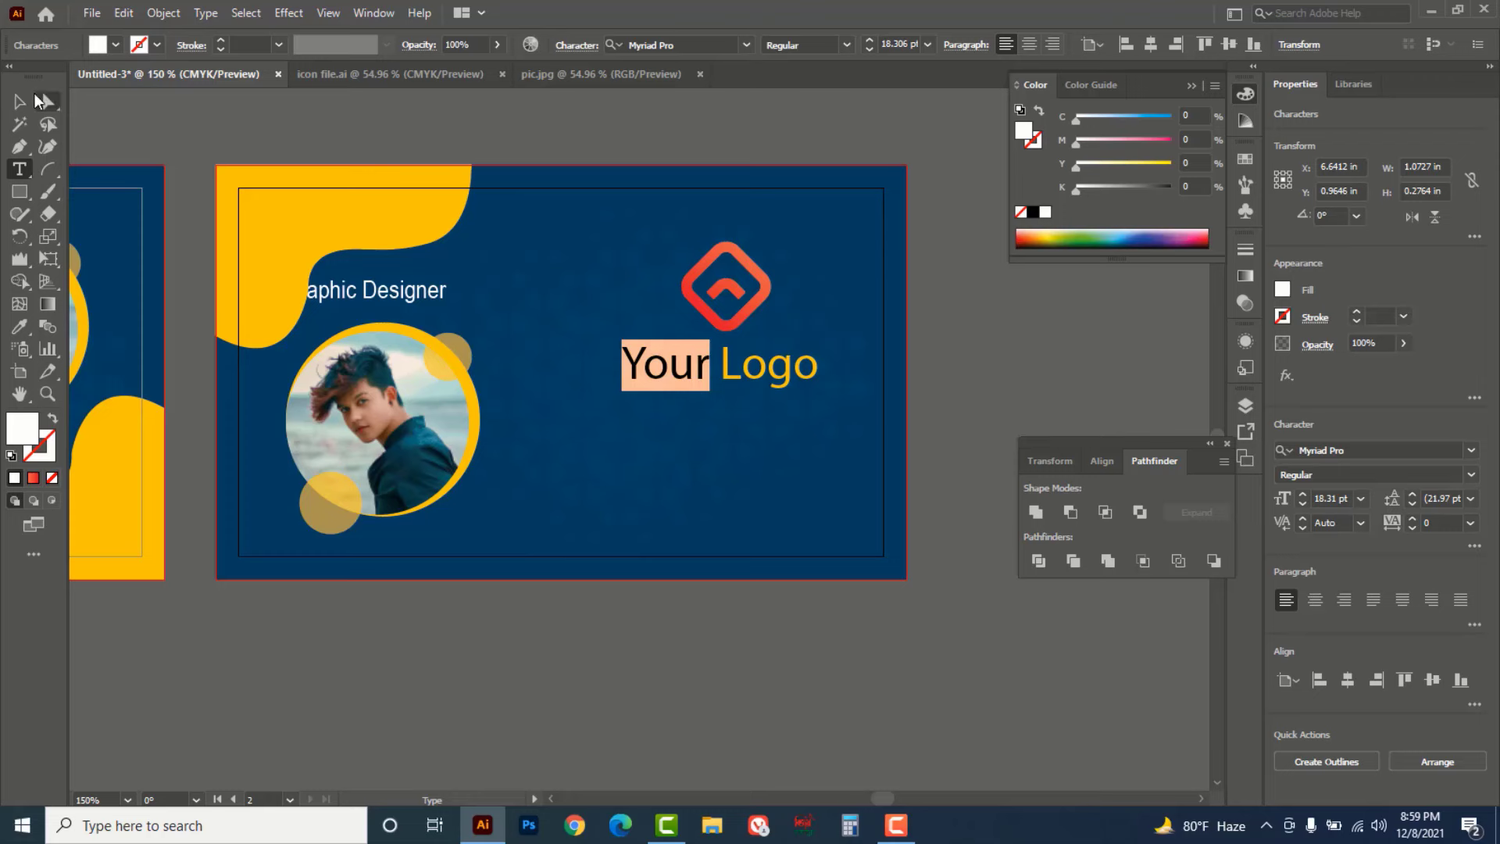
{"action": "key", "text": "Escape"}
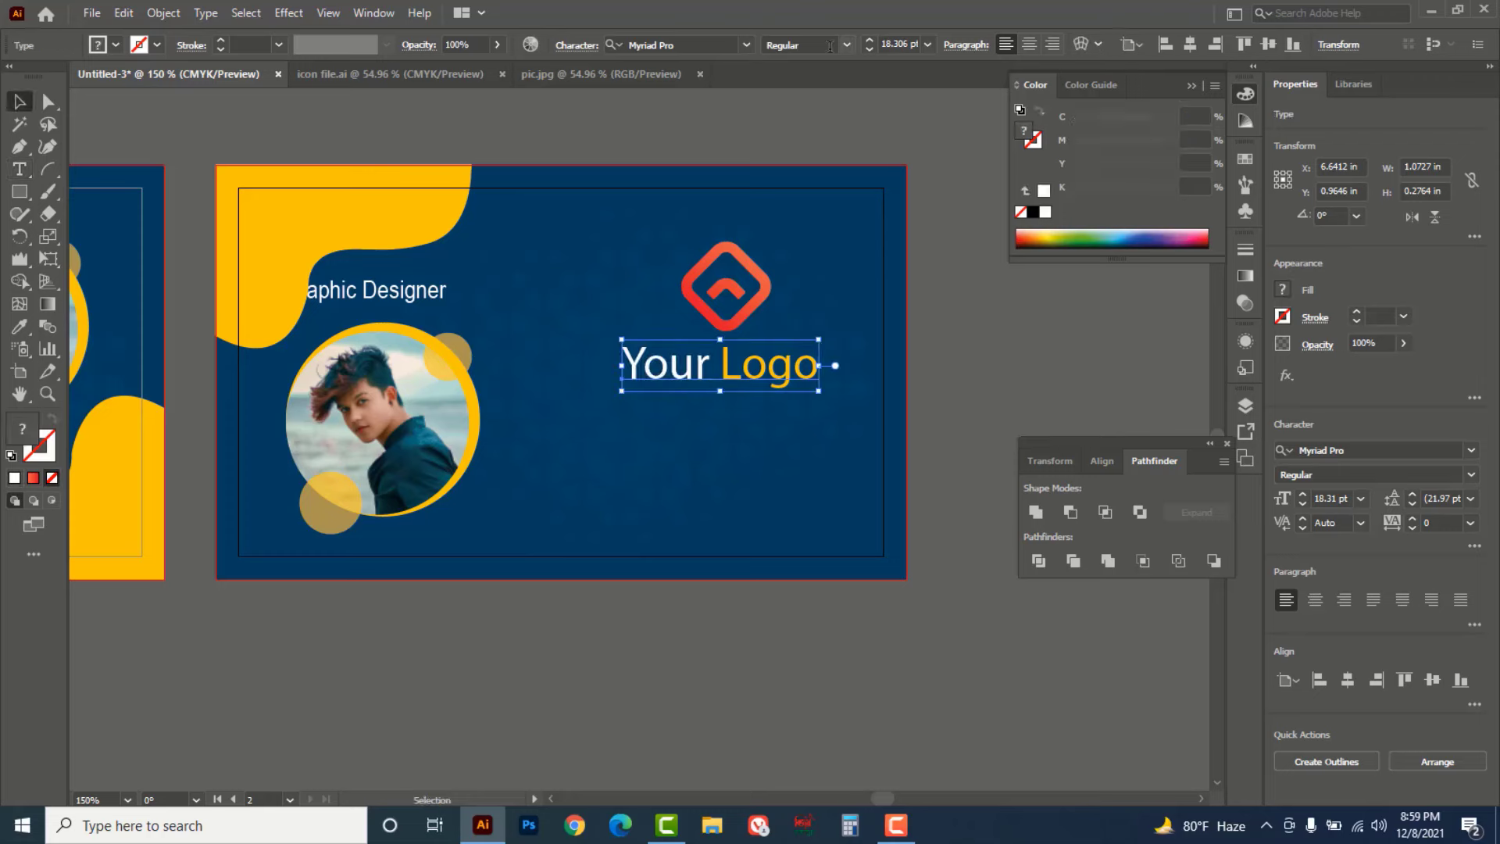
- Set Your Logo to Source Sans Variable Bold and nudge it centred under the icon
{"action": "left_click", "coordinate": [747, 44]}
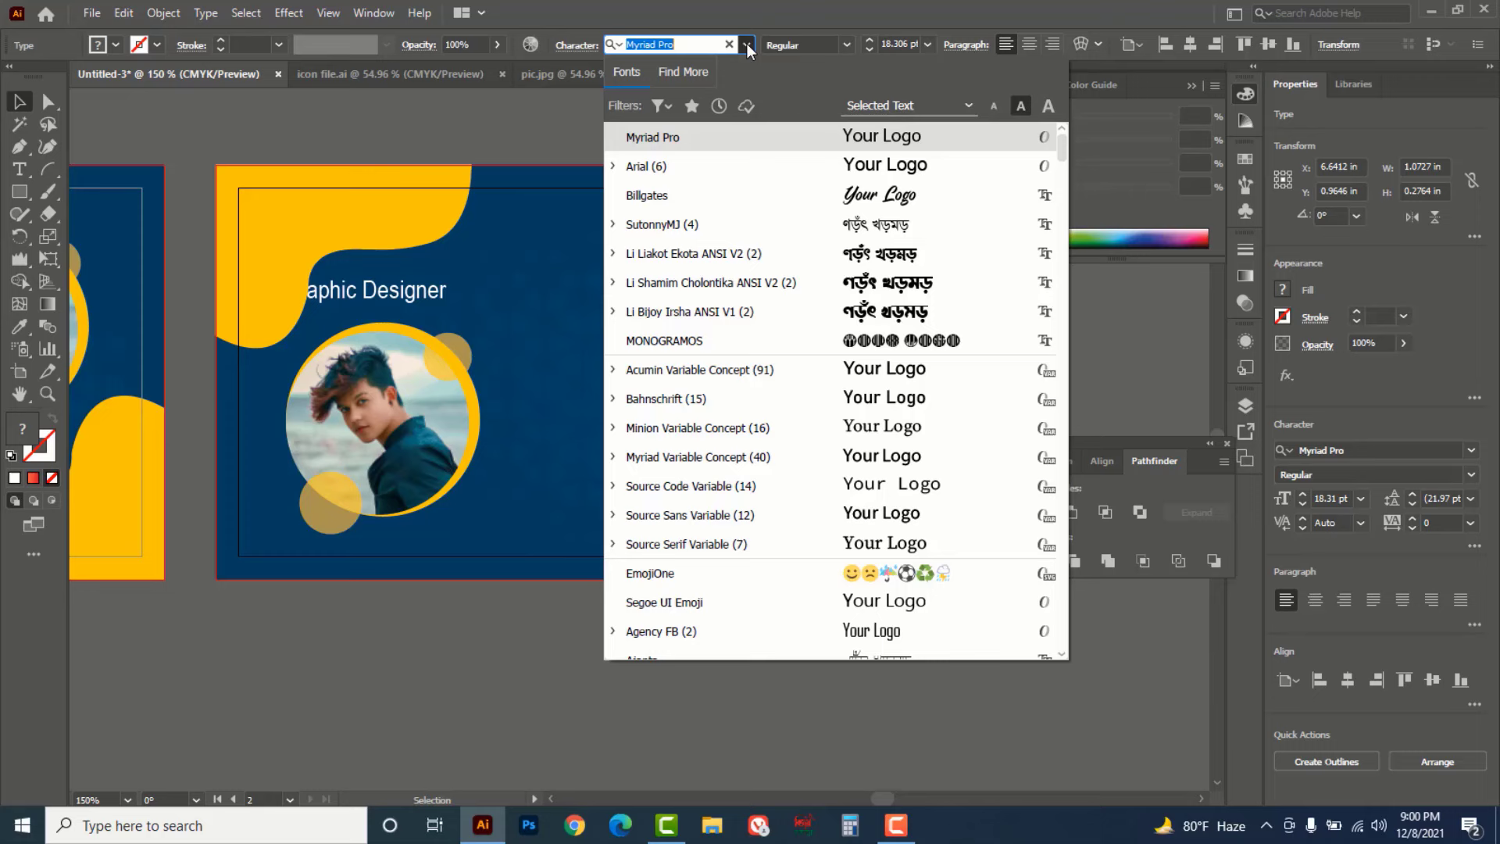
{"action": "left_click", "coordinate": [702, 517]}
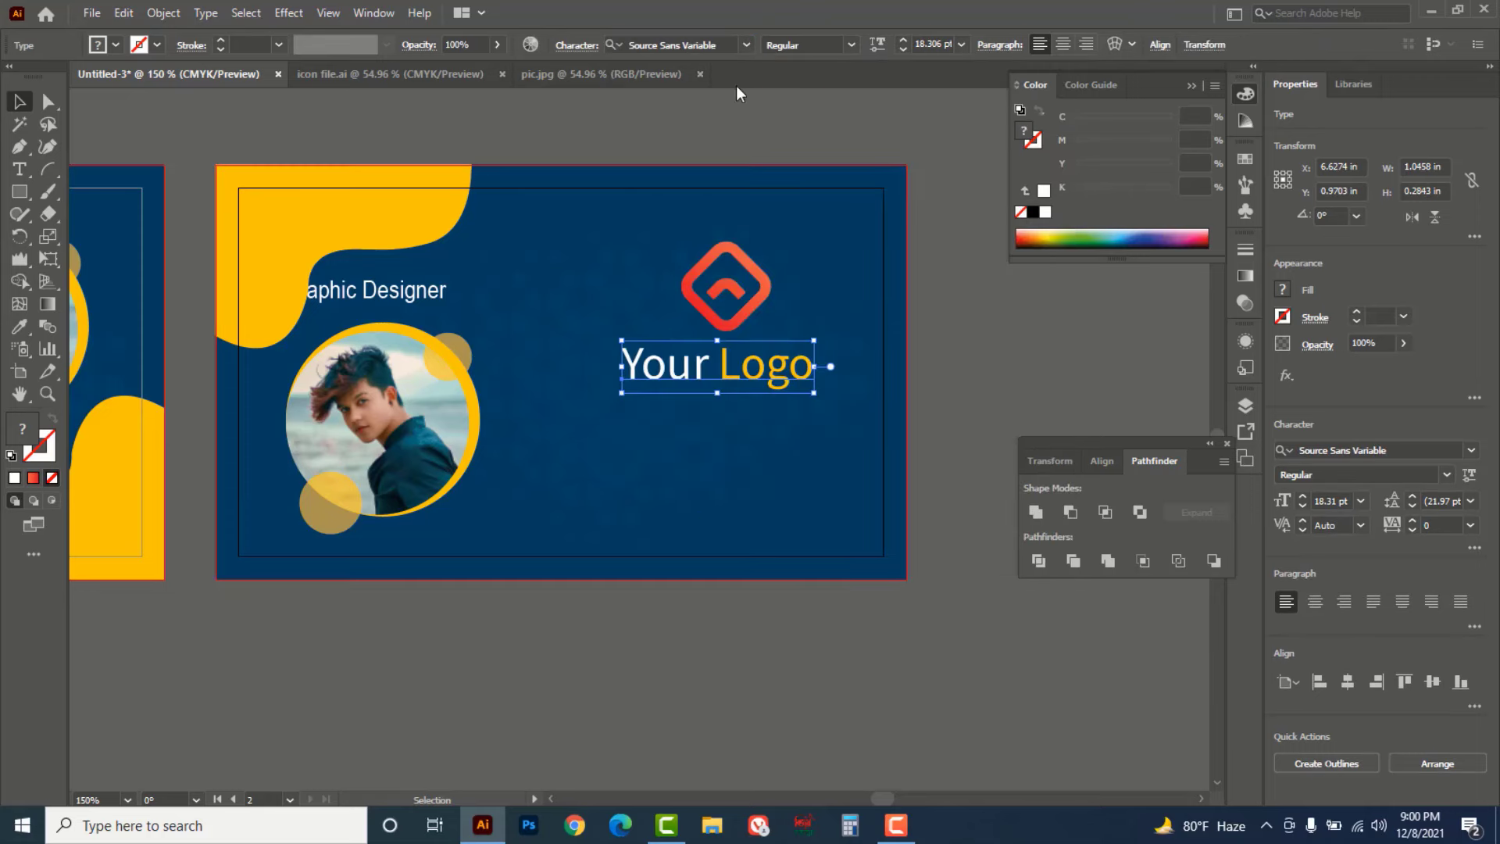
{"action": "left_click", "coordinate": [850, 46]}
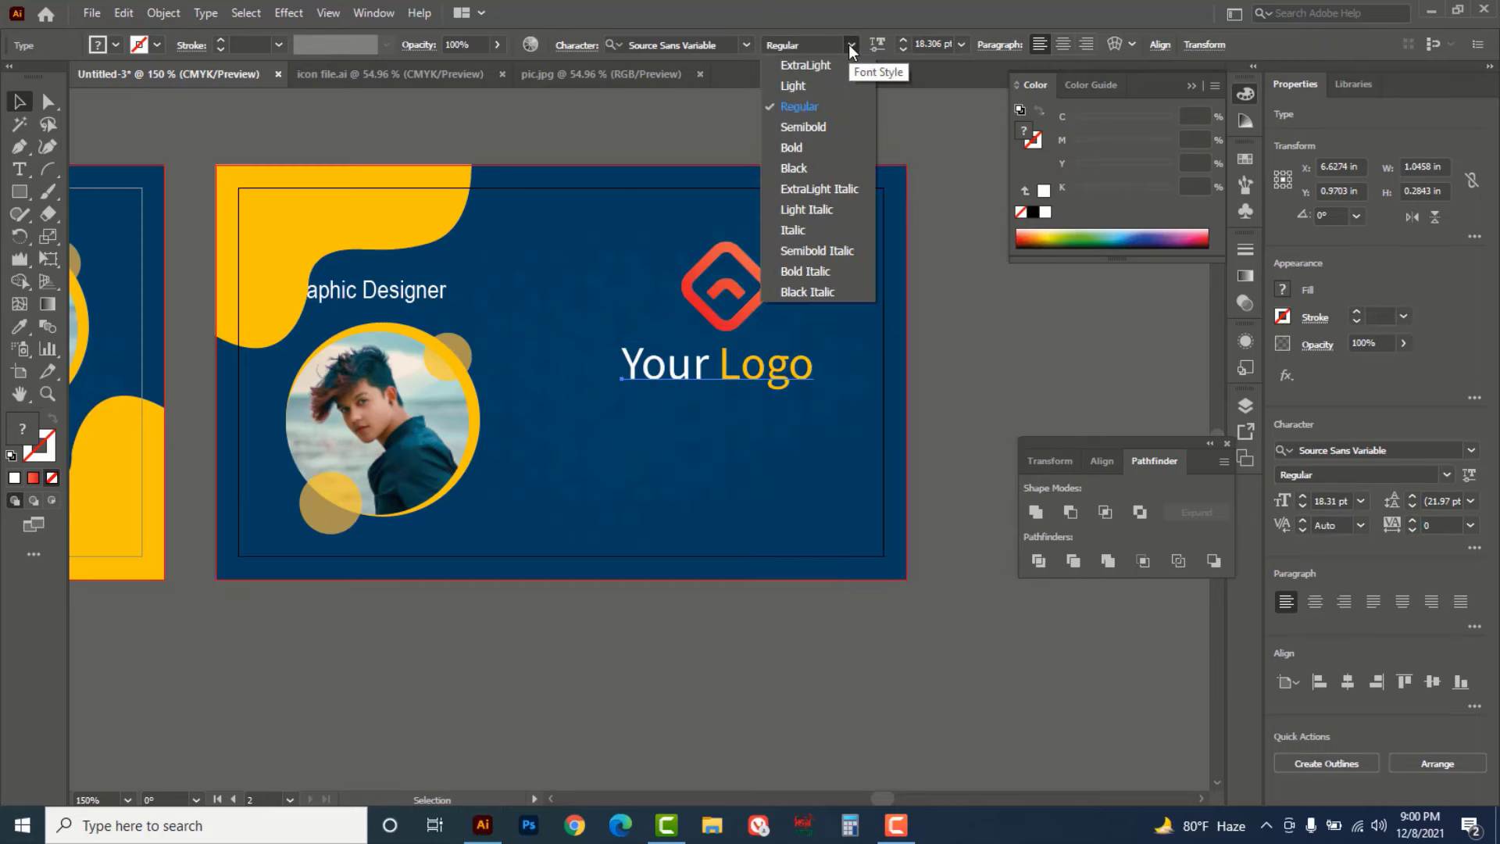
{"action": "left_click", "coordinate": [814, 149]}
{"action": "left_click_drag", "start_coordinate": [769, 377], "coordinate": [779, 381]}
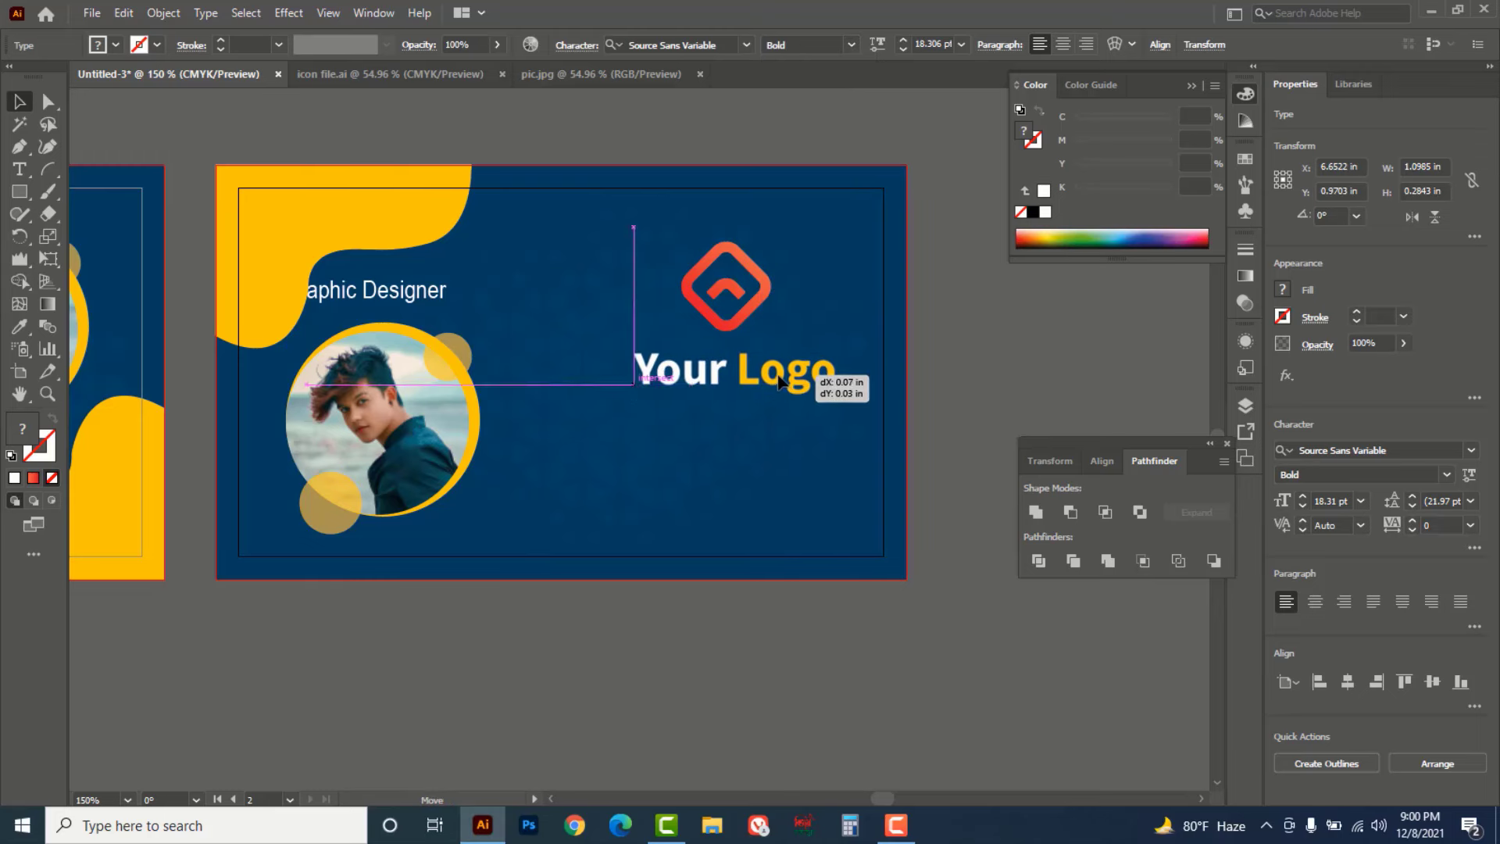
- Move the Graphic Designer text under Your Logo and retype it as 'TAGLINE HERE'
{"action": "left_click_drag", "start_coordinate": [404, 291], "coordinate": [801, 426]}
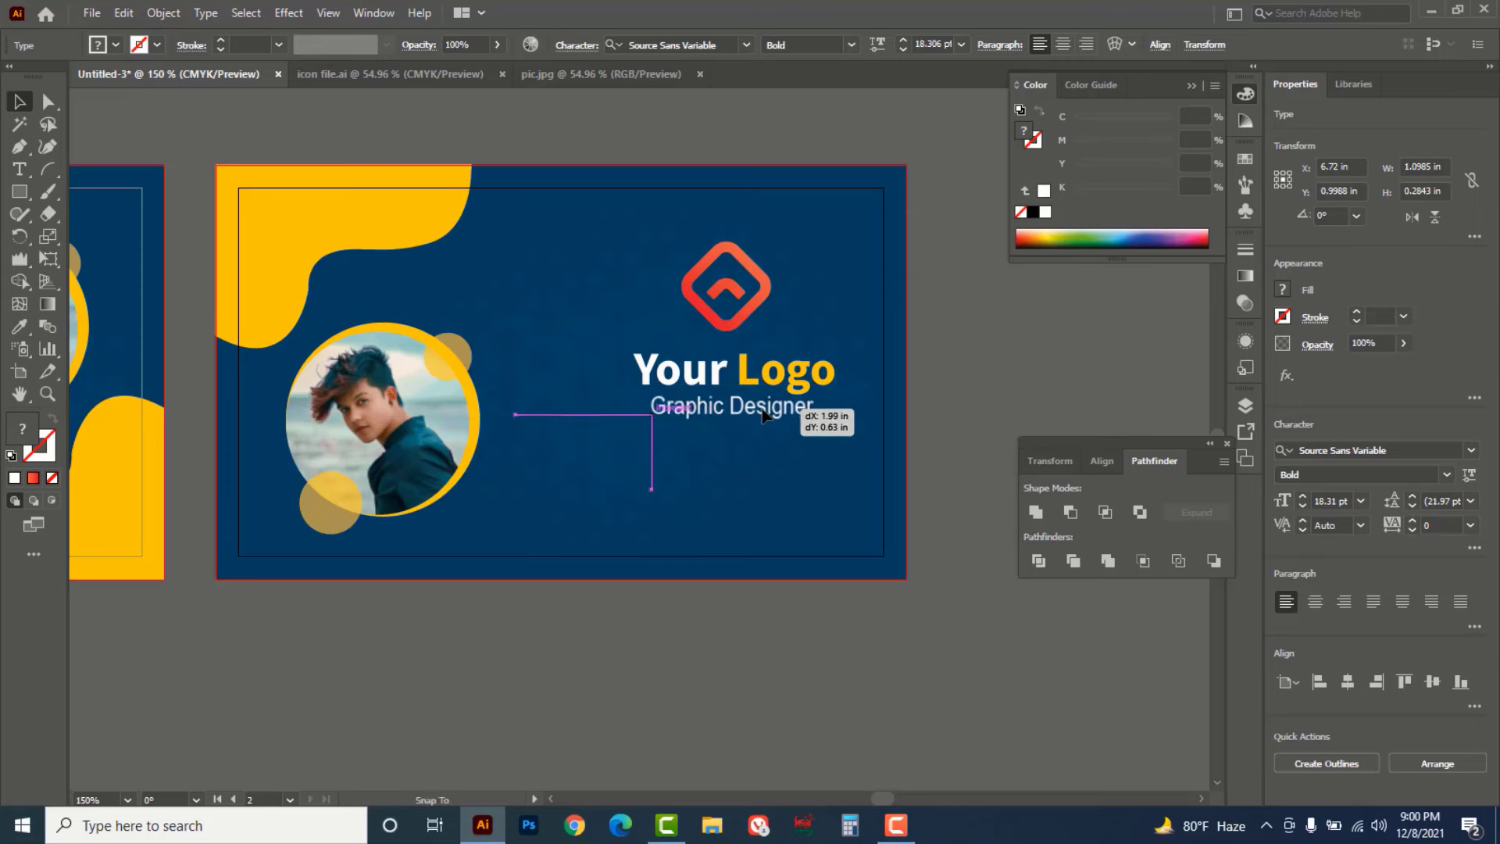
{"action": "left_click_drag", "start_coordinate": [801, 426], "coordinate": [769, 404]}
{"action": "triple_click", "coordinate": [748, 421]}
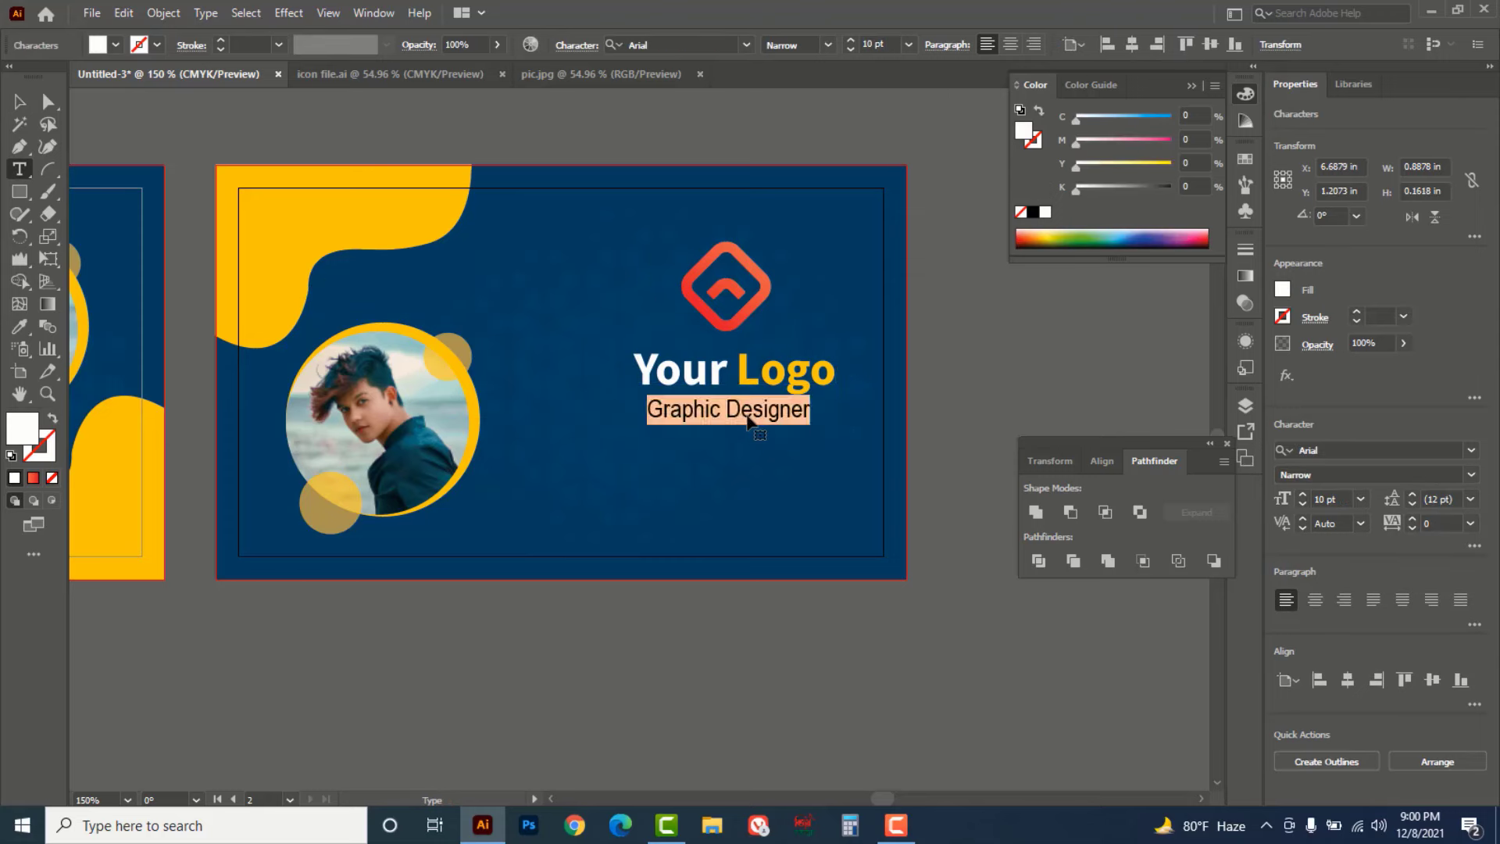
{"action": "type", "text": "TAG"}
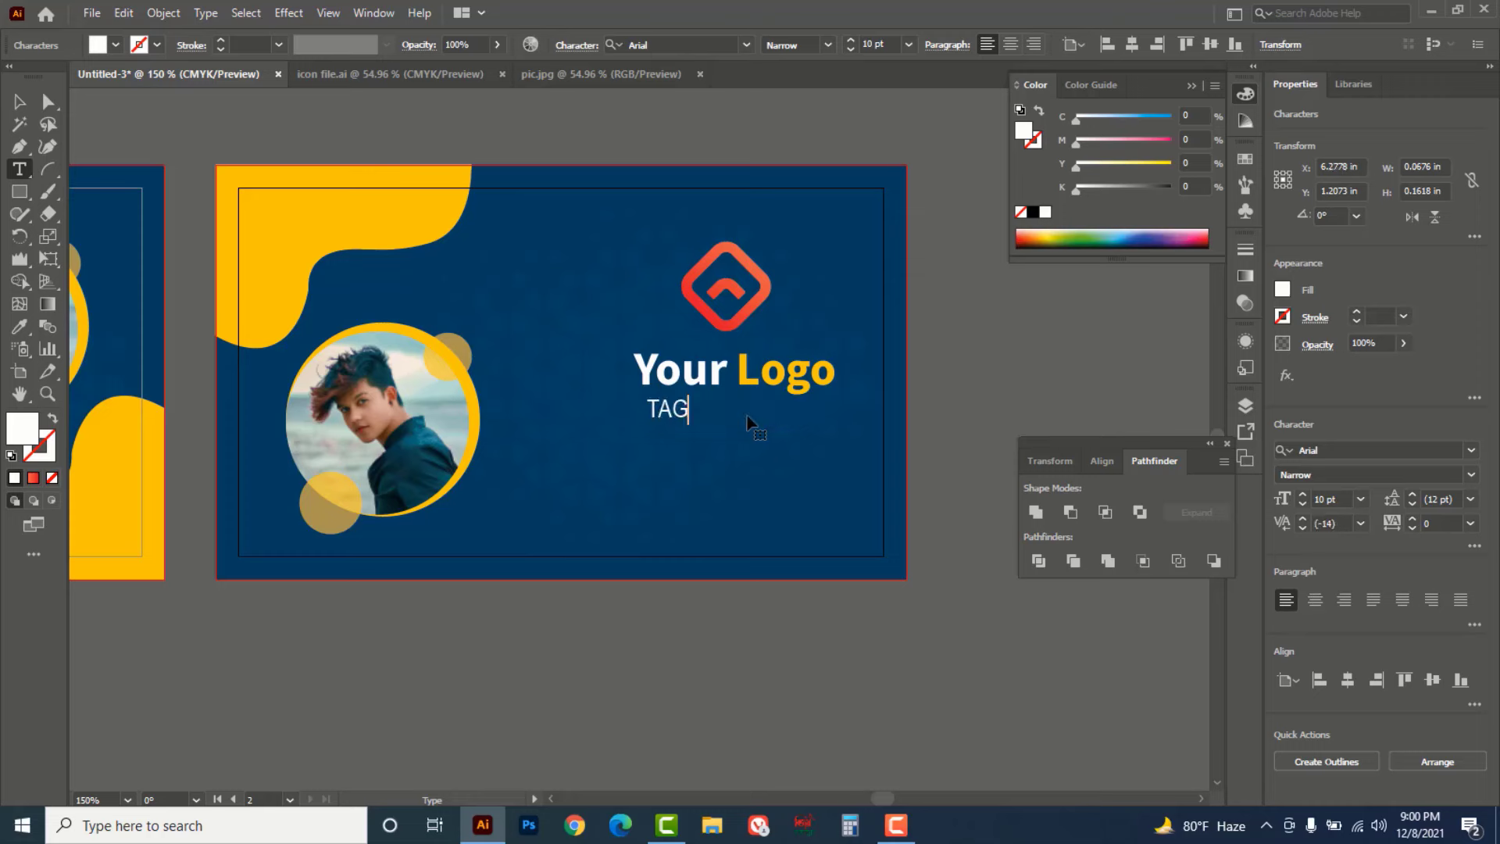
{"action": "type", "text": "LINE HERE"}
{"action": "key", "text": "Escape"}
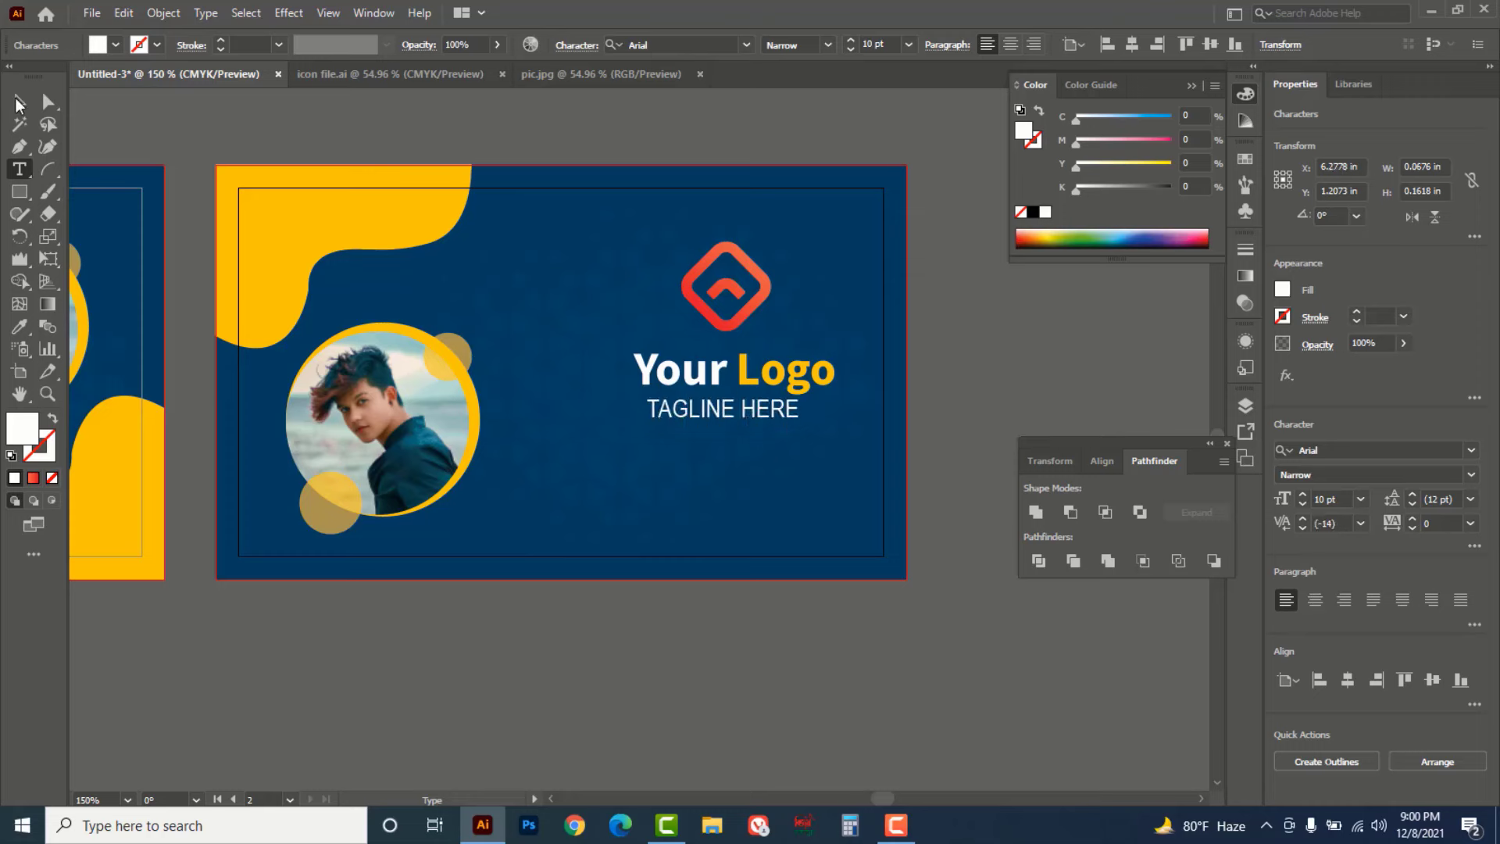
- Copy the tagline lower on the card, retype it as 'yourwebsite.com' and adjust its position
{"action": "left_click_drag", "start_coordinate": [748, 418], "coordinate": [737, 508]}
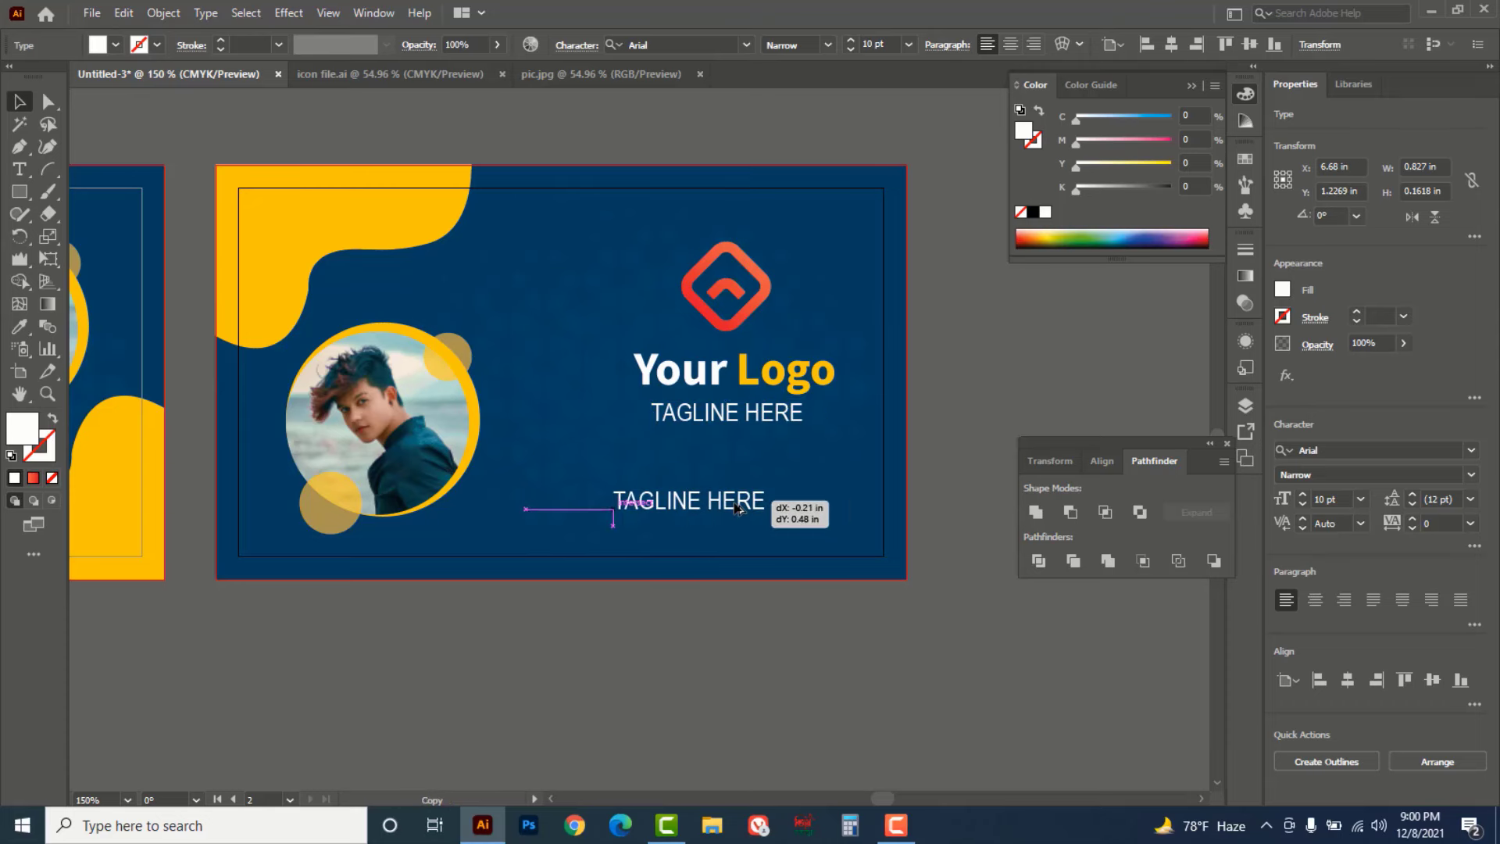
{"action": "triple_click", "coordinate": [707, 504]}
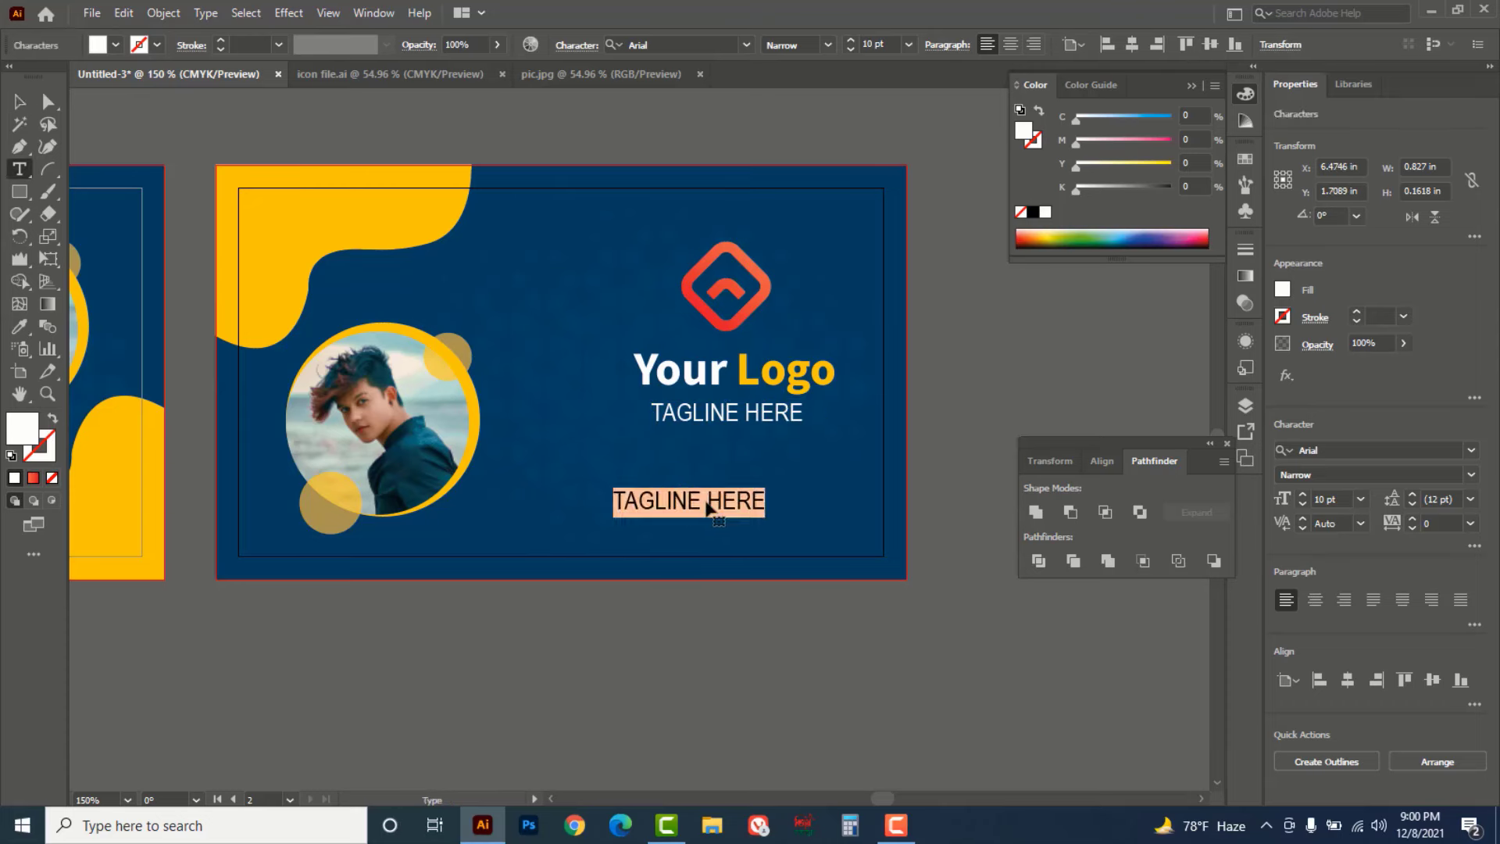
{"action": "type", "text": "your"}
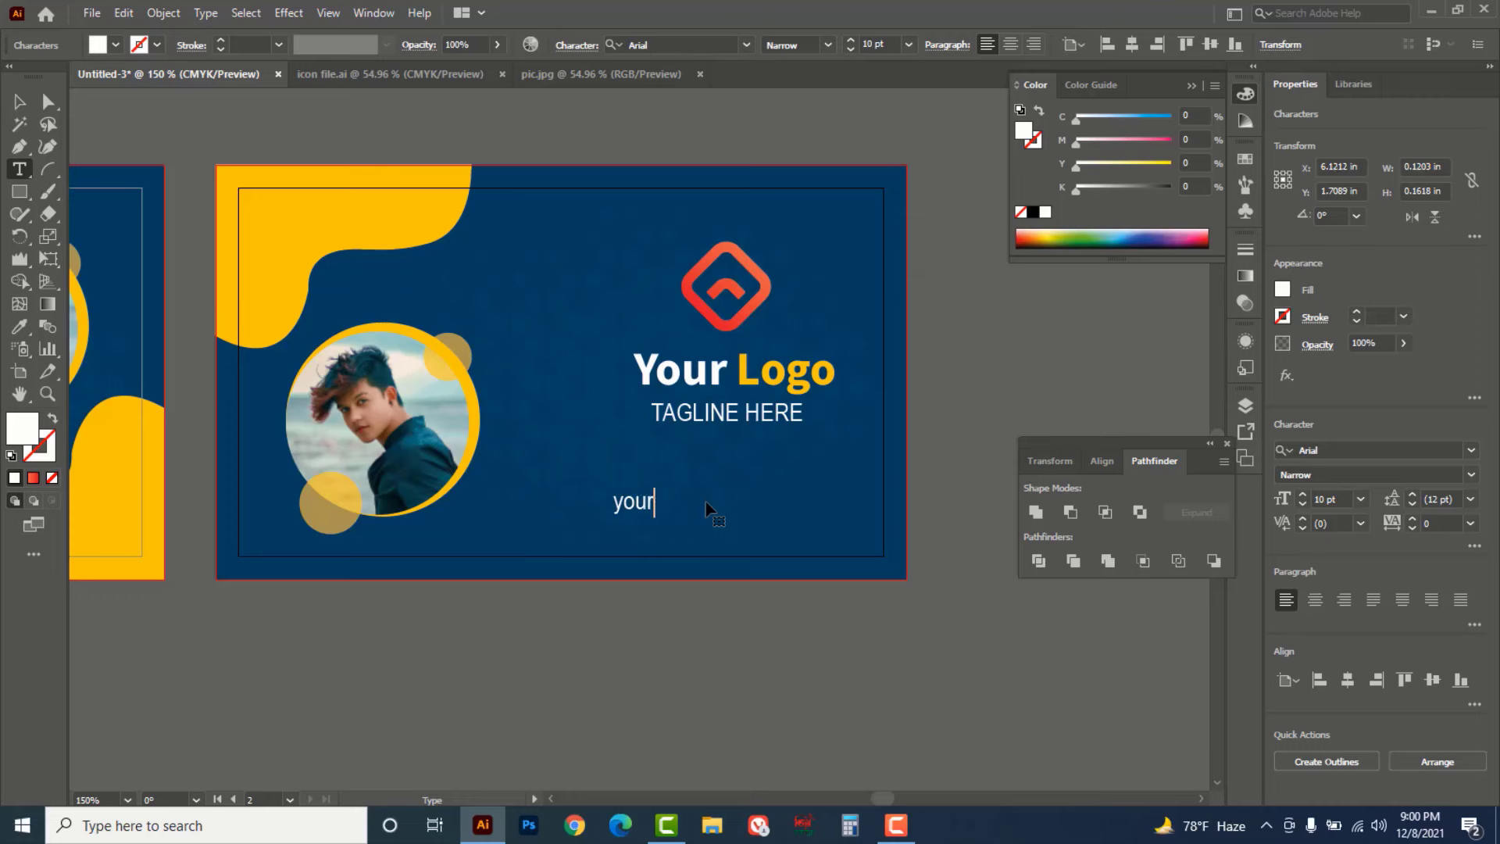
{"action": "type", "text": "website.com"}
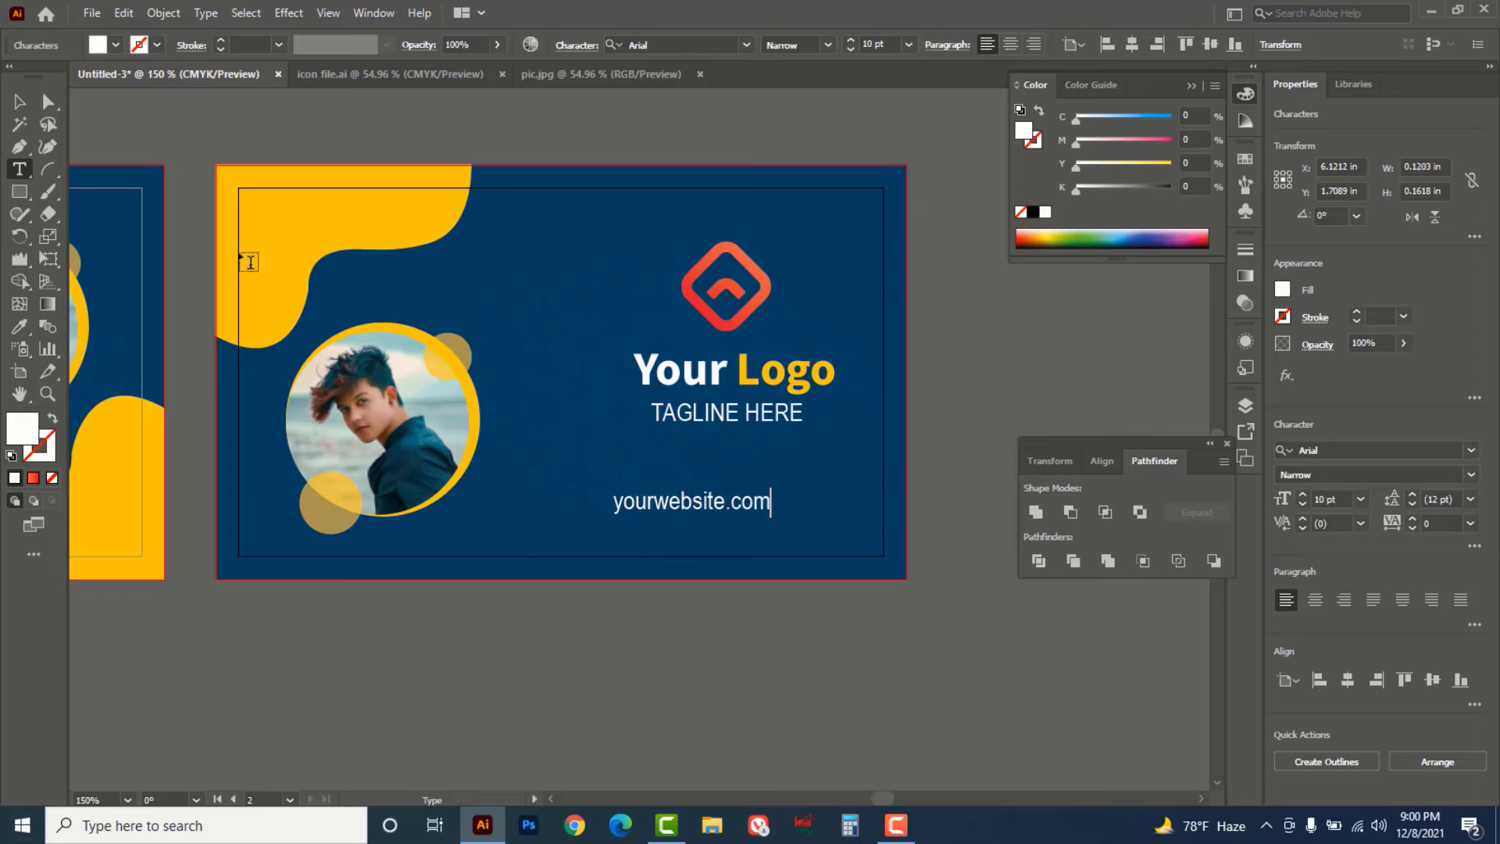
{"action": "left_click", "coordinate": [19, 102]}
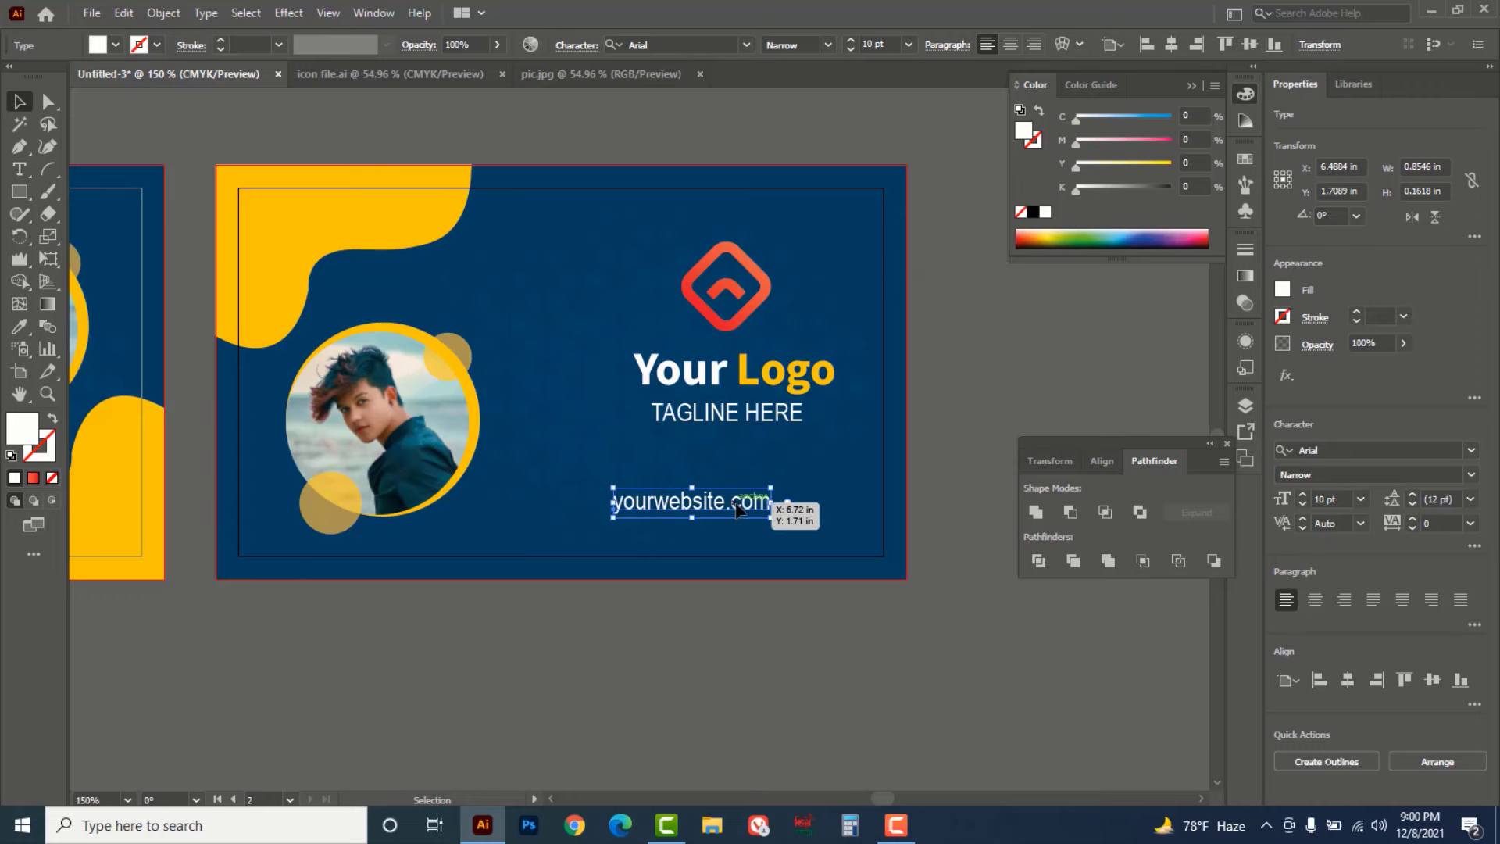
{"action": "left_click_drag", "start_coordinate": [739, 511], "coordinate": [769, 517]}
- Scale the diamond icon, Your Logo and TAGLINE HERE down together and raise them slightly
{"action": "left_click", "coordinate": [735, 438]}
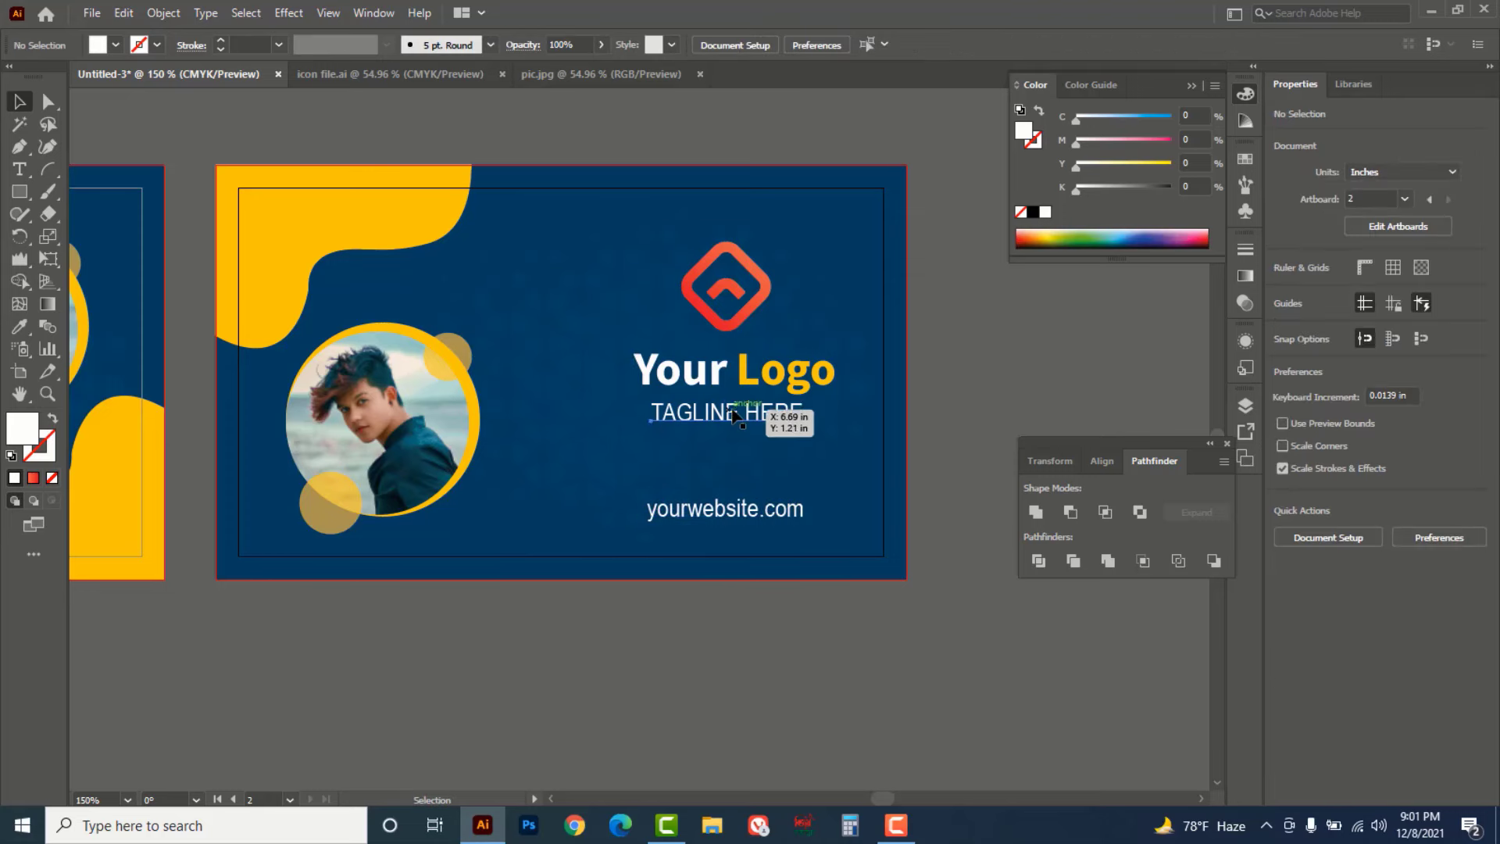
{"action": "left_click", "coordinate": [730, 413]}
{"action": "left_click", "coordinate": [797, 371], "text": "shift"}
{"action": "left_click", "coordinate": [769, 304], "text": "shift"}
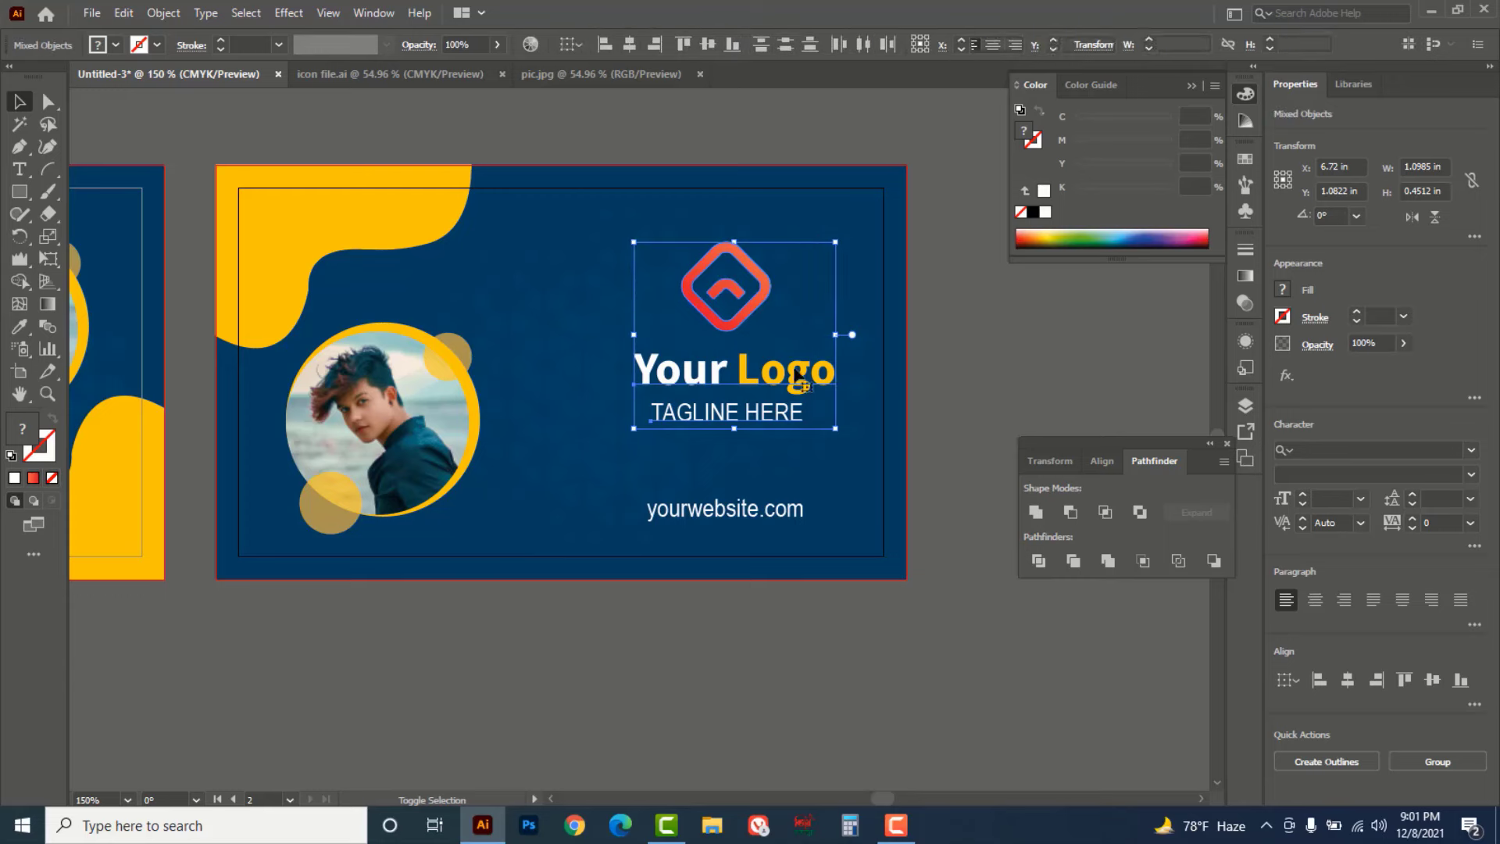
{"action": "left_click_drag", "start_coordinate": [834, 428], "coordinate": [802, 398]}
{"action": "left_click_drag", "start_coordinate": [760, 291], "coordinate": [762, 279]}
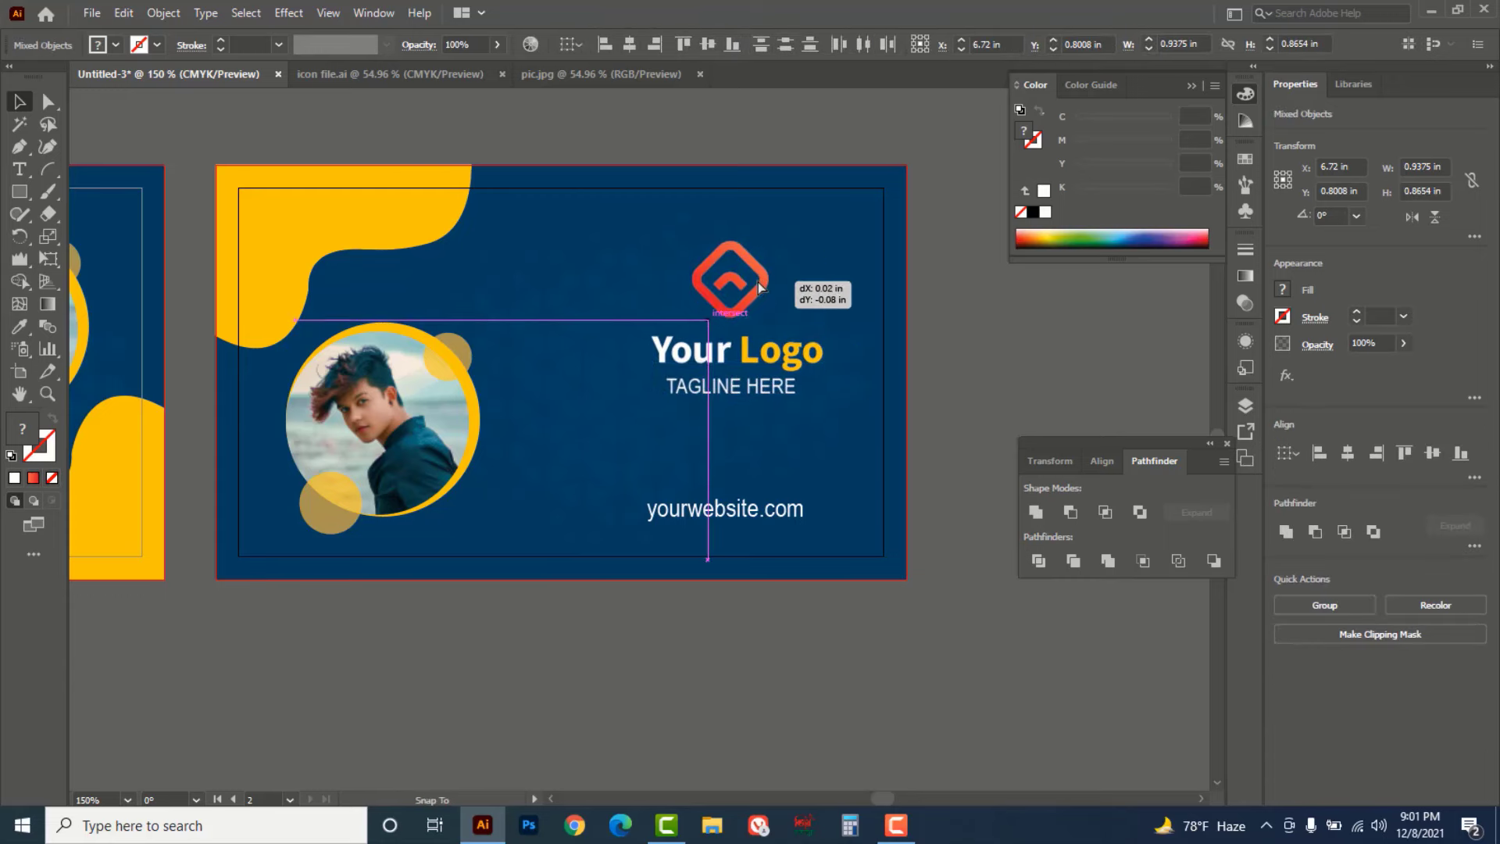
{"action": "left_click", "coordinate": [633, 607]}
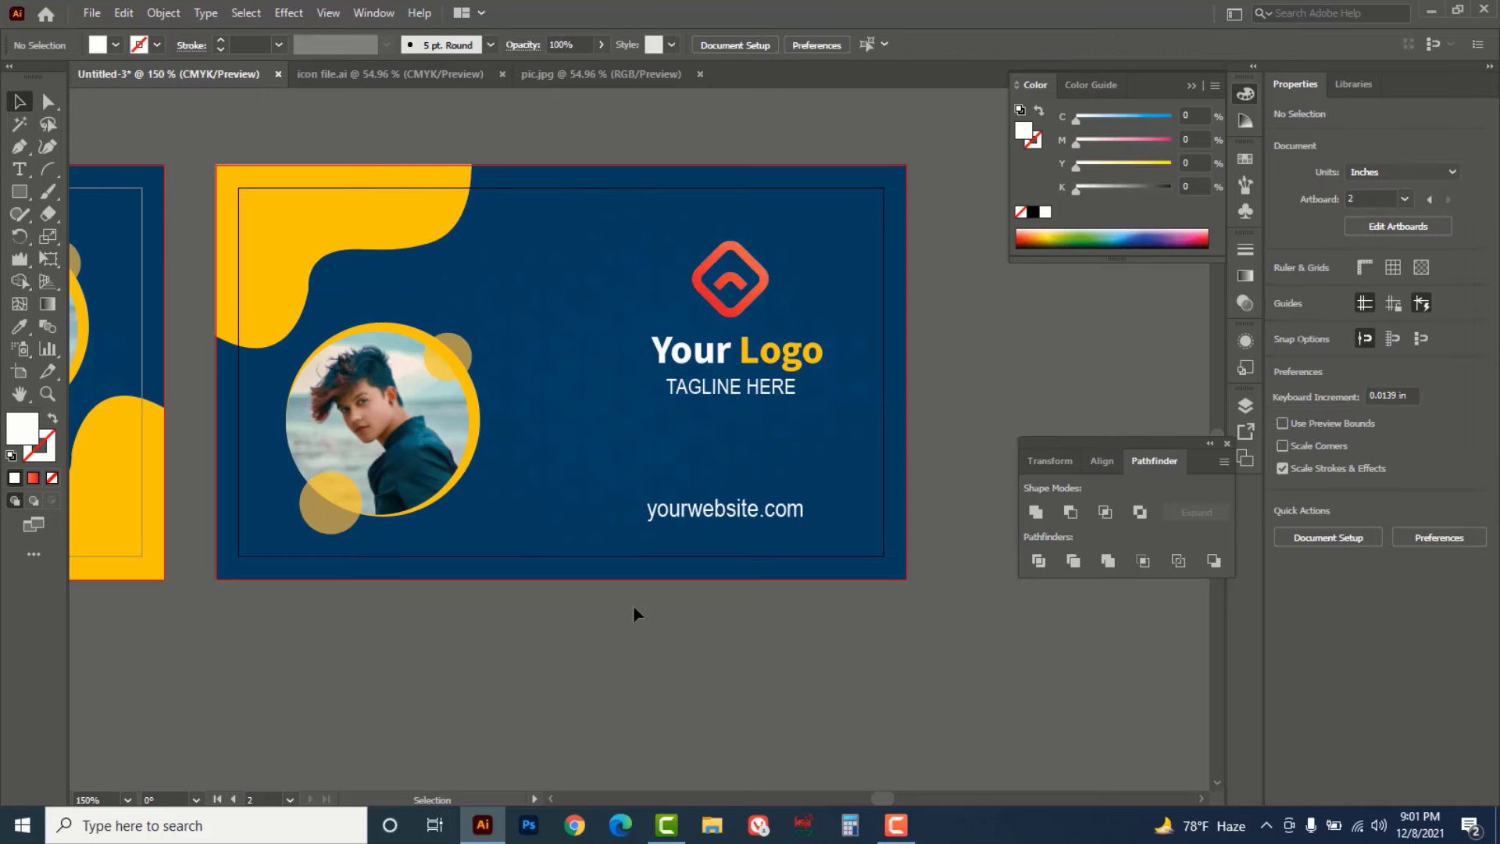
- Zoom and pan across both artboards to inspect front and back, ending on the front card
{"action": "left_click", "coordinate": [560, 678], "text": "ctrl+alt"}
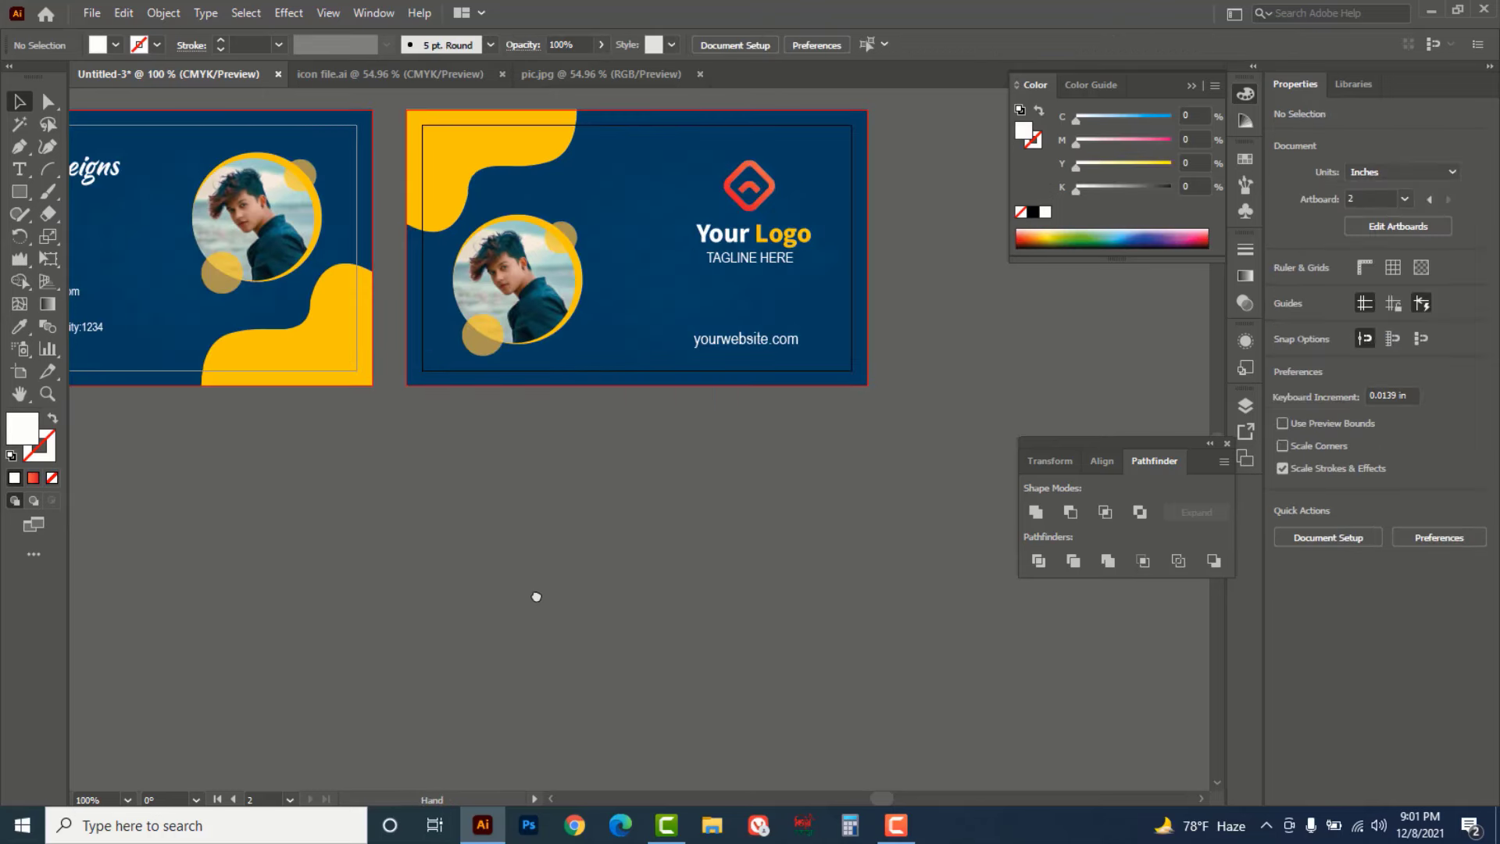
{"action": "left_click_drag", "start_coordinate": [536, 596], "coordinate": [726, 797]}
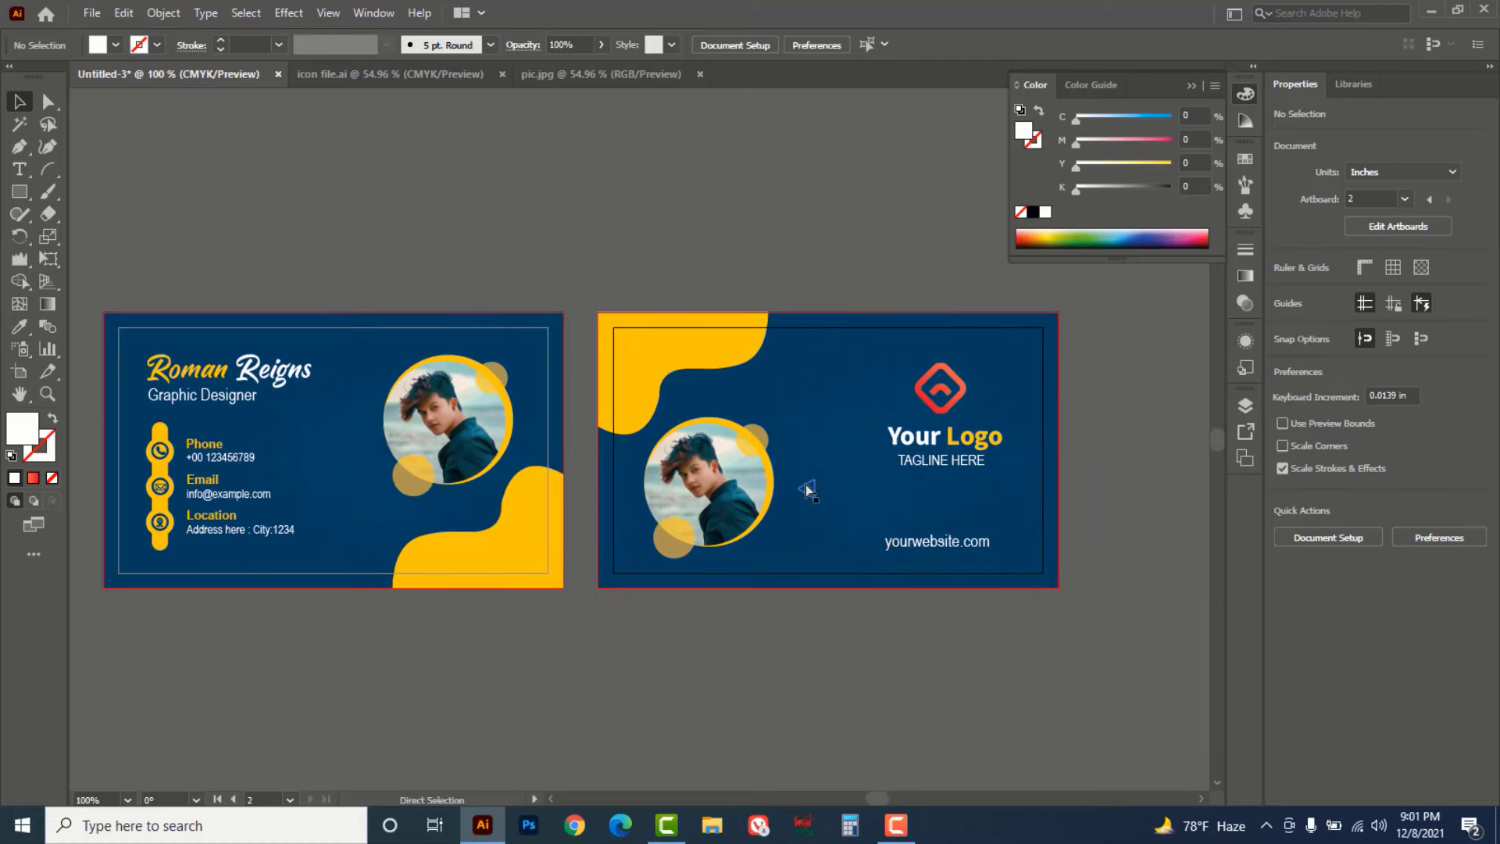
{"action": "key", "text": "ctrl+plus"}
{"action": "key", "text": "ctrl+plus"}
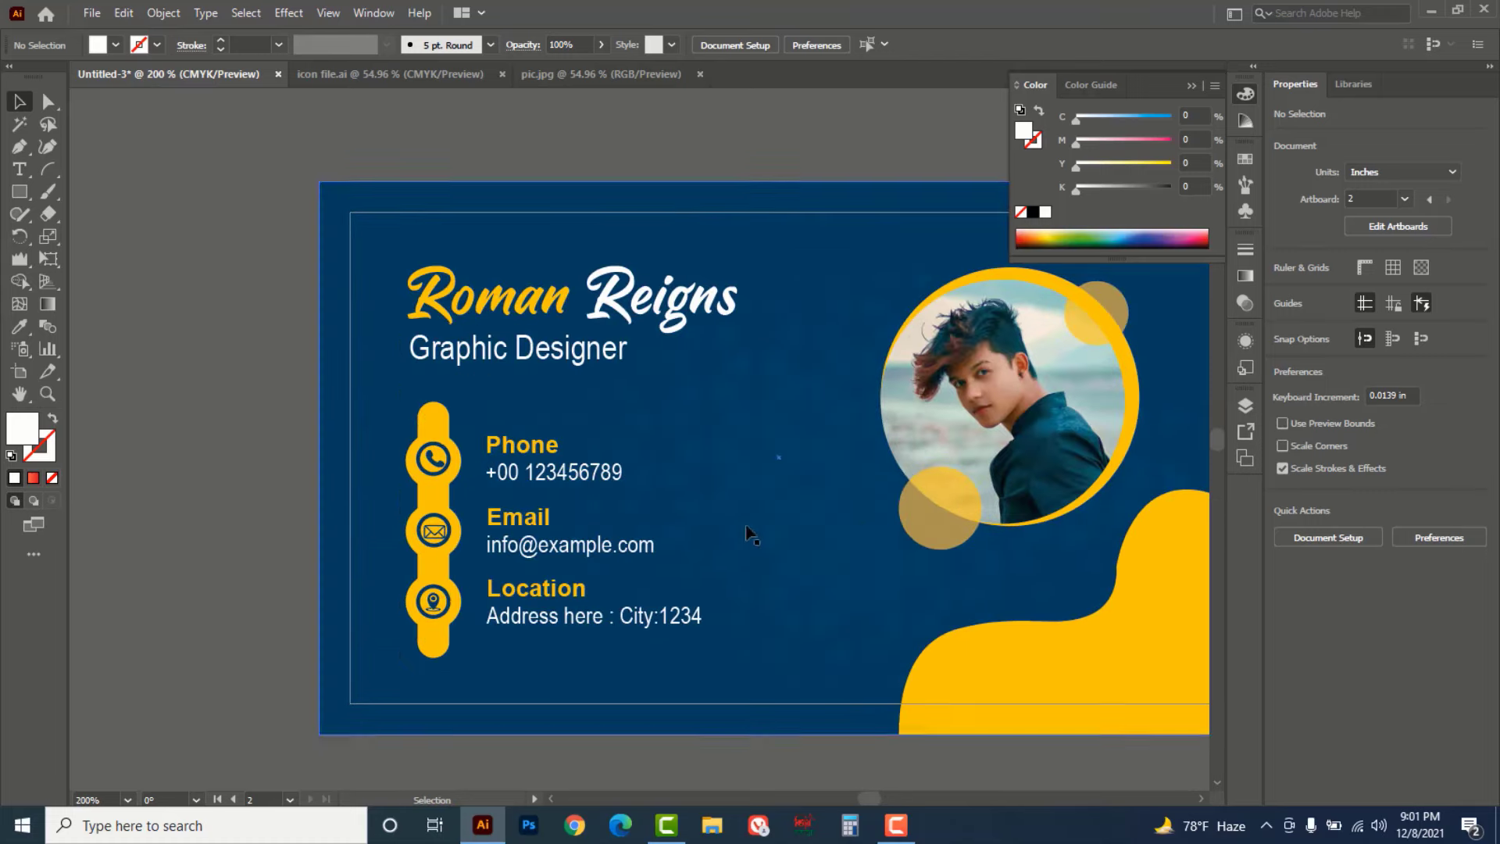
{"action": "left_click_drag", "start_coordinate": [994, 563], "coordinate": [143, 557]}
{"action": "left_click_drag", "start_coordinate": [1149, 559], "coordinate": [788, 559]}
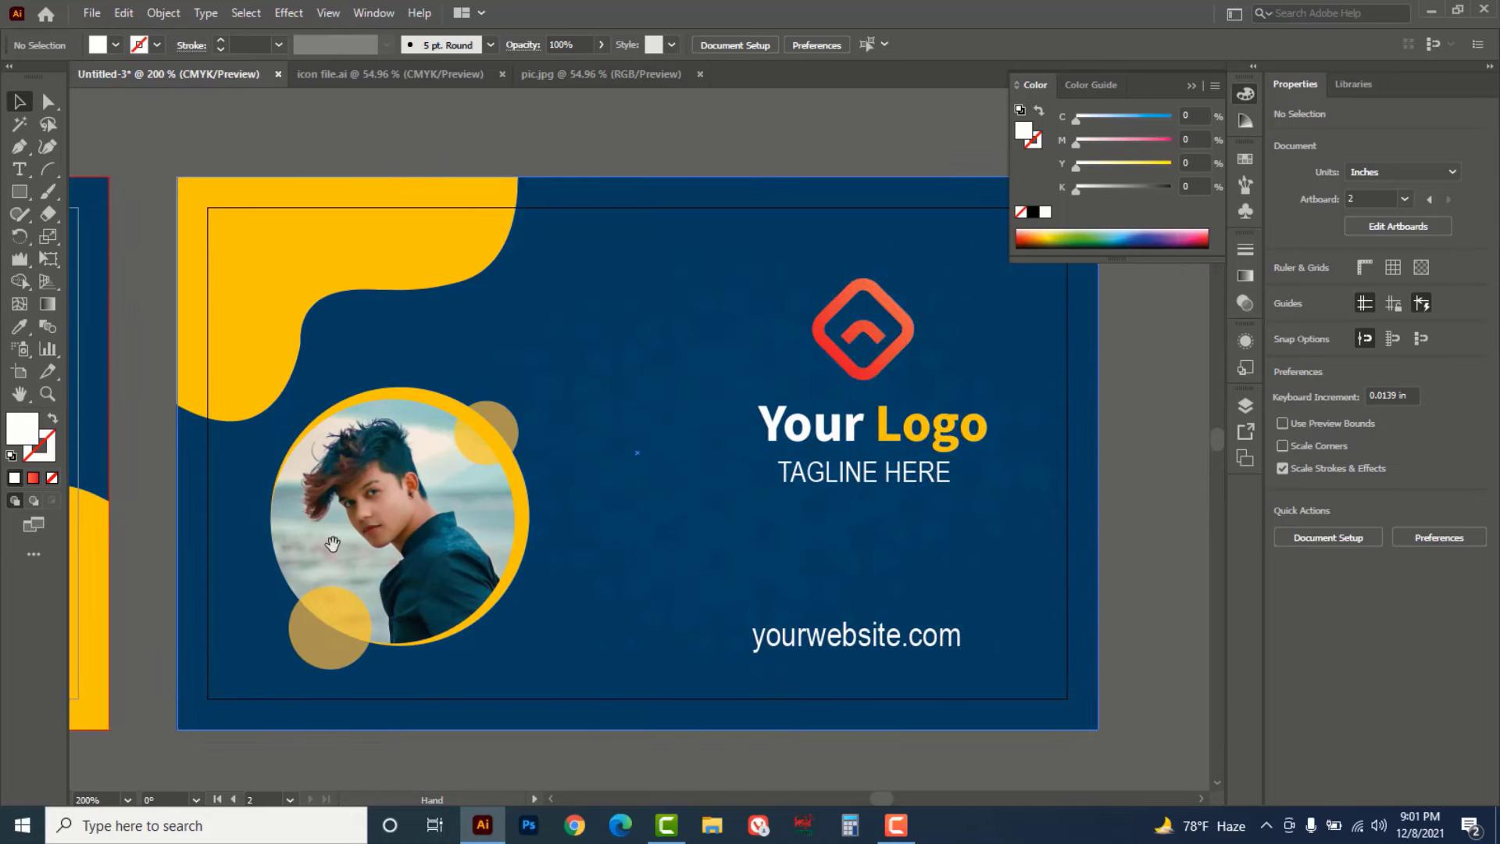
{"action": "scroll", "coordinate": [388, 547], "scroll_direction": "left", "scroll_amount": 5}
{"action": "scroll", "coordinate": [431, 551], "scroll_direction": "left", "scroll_amount": 4}
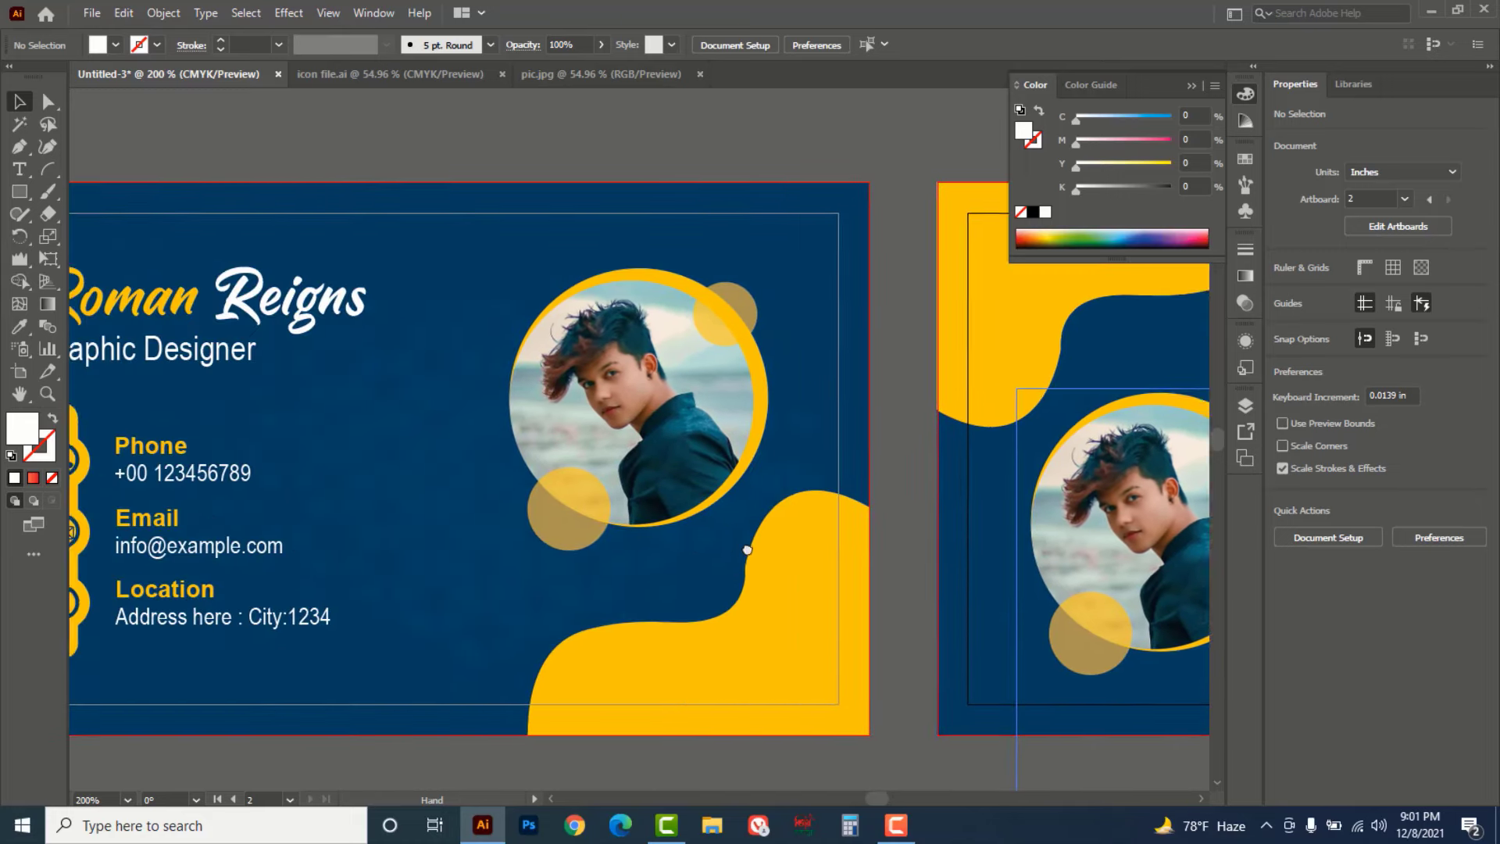
{"action": "scroll", "coordinate": [467, 598], "scroll_direction": "left", "scroll_amount": 1}
{"action": "left_click_drag", "start_coordinate": [486, 598], "coordinate": [608, 595]}
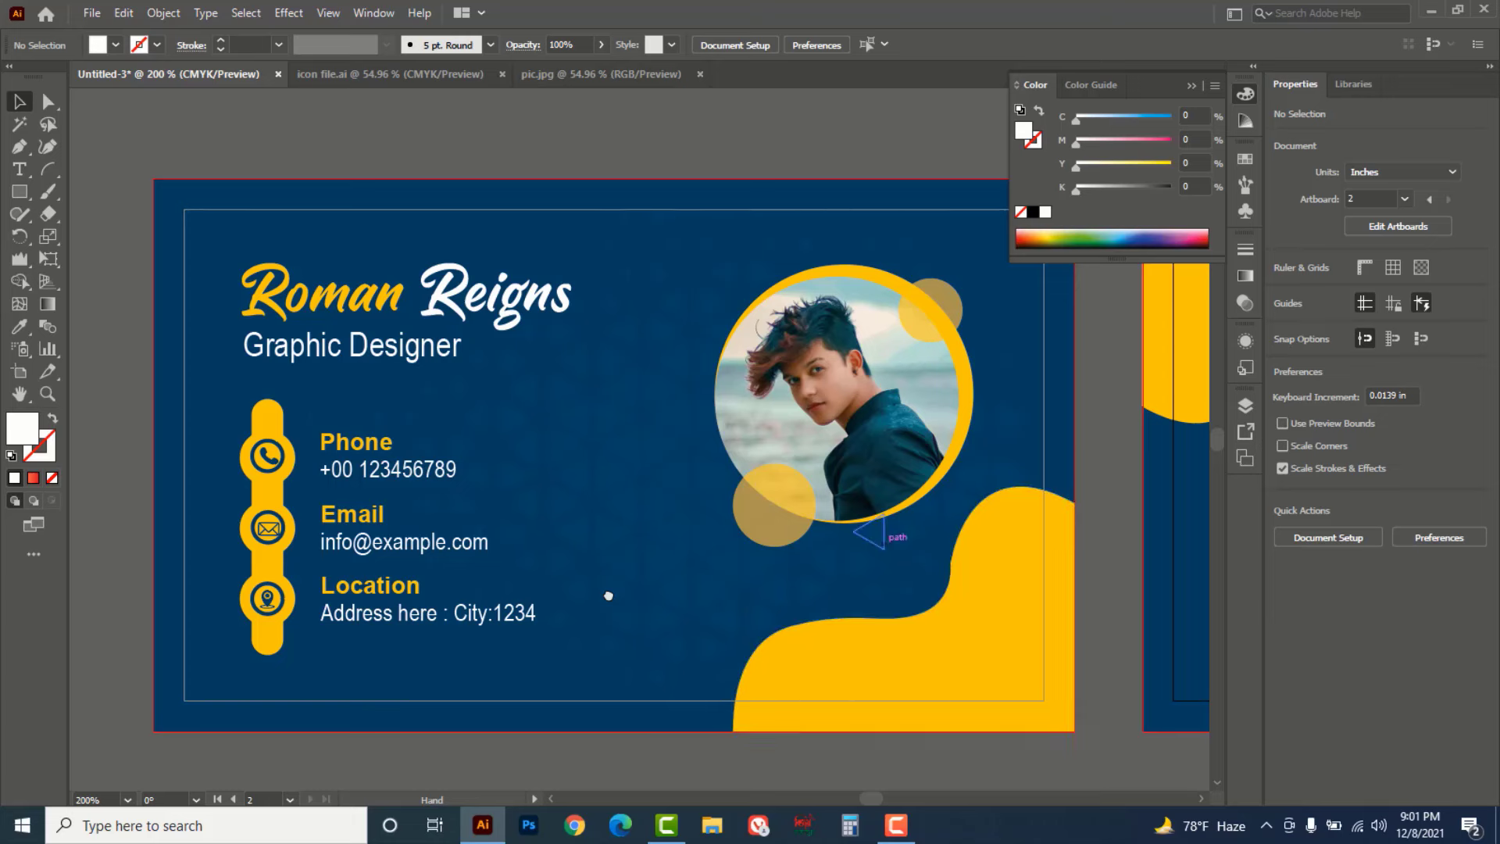